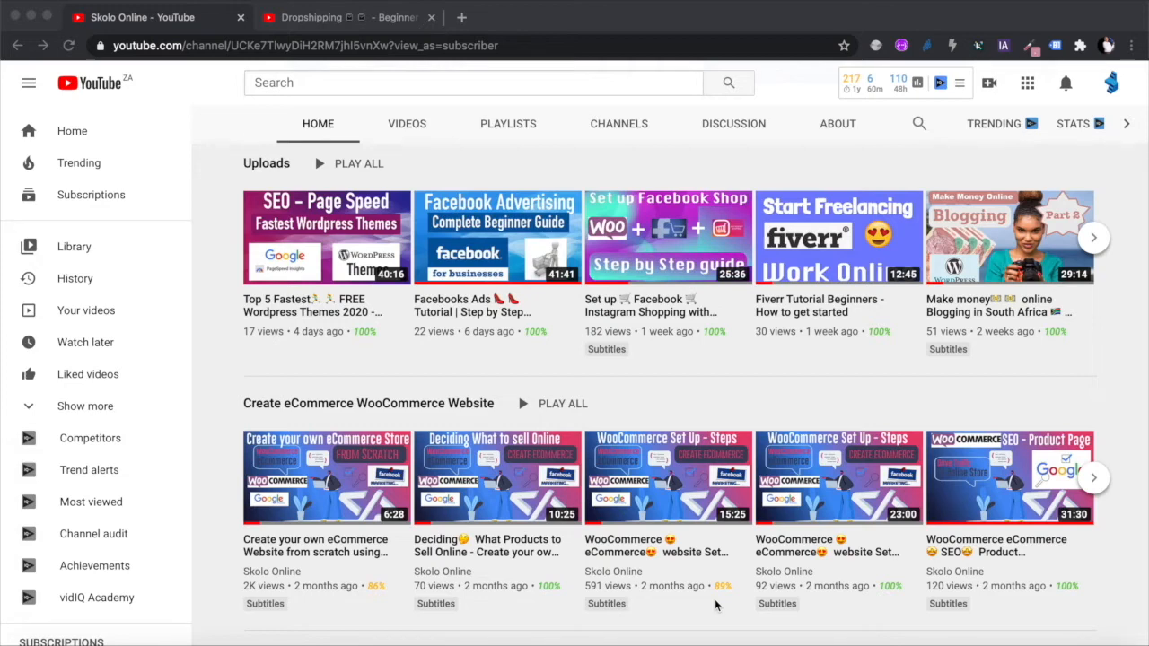
Step: Switch to the Dropshipping beginner tutorial video and scroll down its page
{"action": "scroll", "coordinate": [715, 606], "scroll_direction": "up", "scroll_amount": 6}
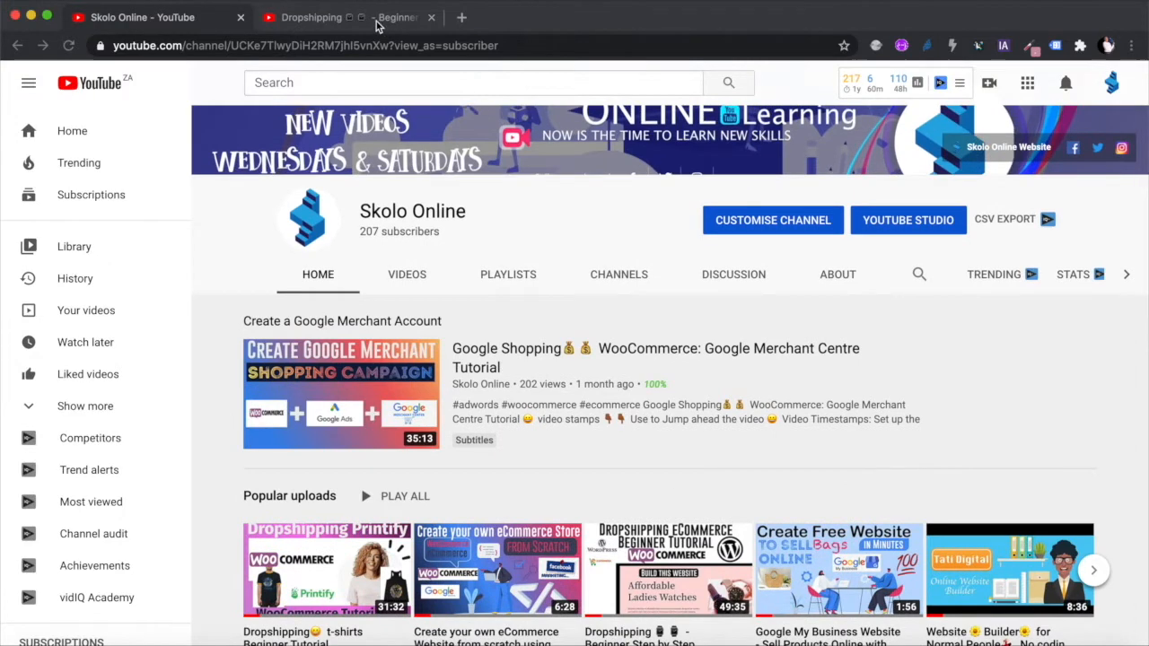
{"action": "left_click", "coordinate": [379, 21]}
{"action": "scroll", "coordinate": [539, 368], "scroll_direction": "down", "scroll_amount": 1}
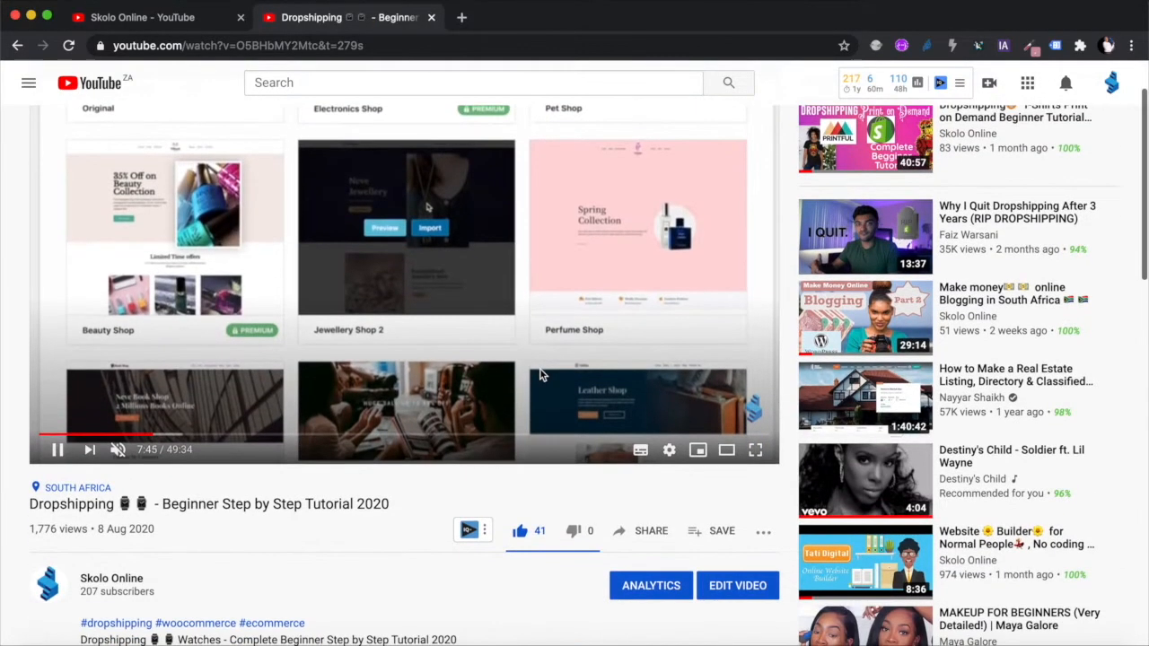
{"action": "mouse_move", "coordinate": [752, 420]}
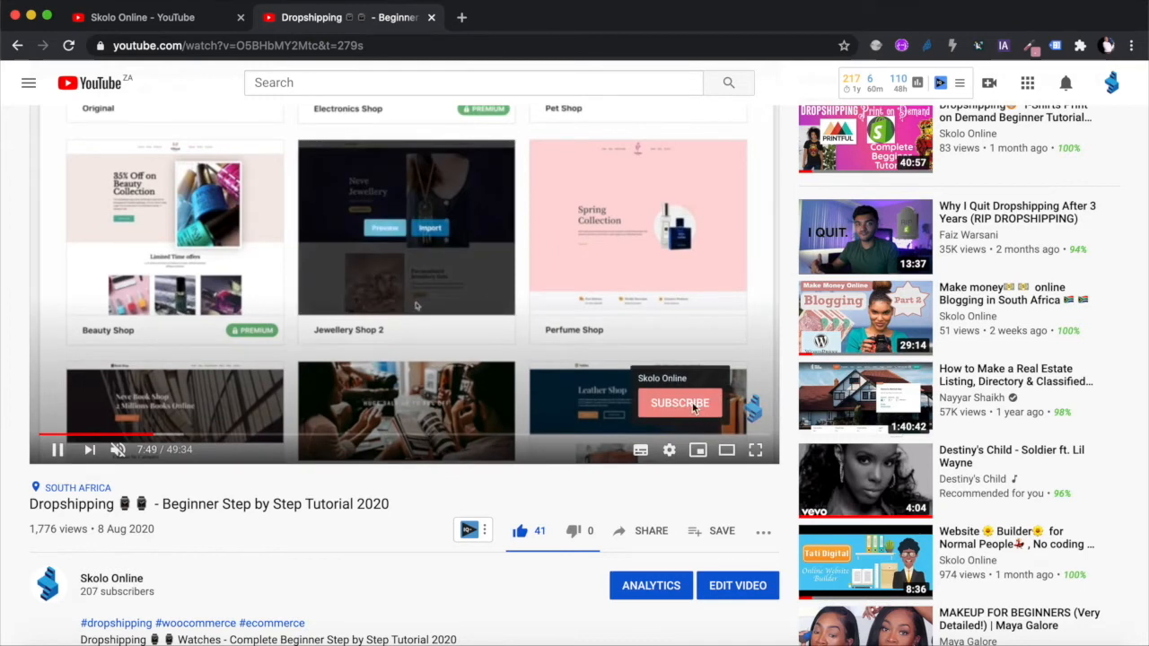
{"action": "scroll", "coordinate": [455, 527], "scroll_direction": "down", "scroll_amount": 1}
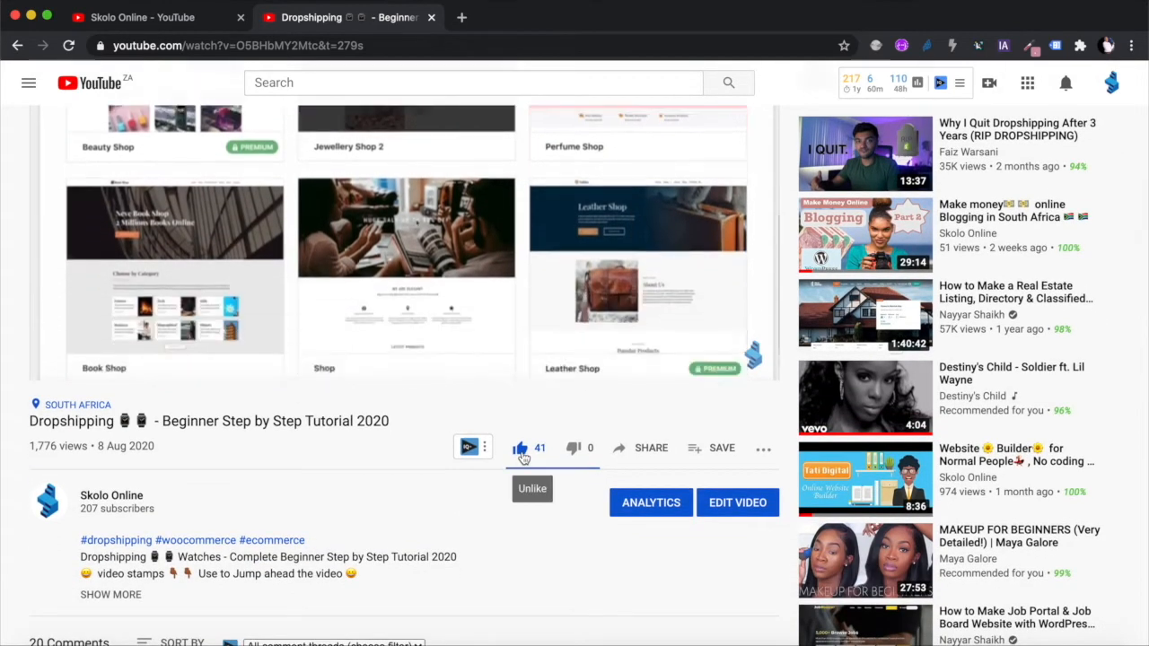
{"action": "scroll", "coordinate": [478, 518], "scroll_direction": "down", "scroll_amount": 2}
{"action": "scroll", "coordinate": [478, 518], "scroll_direction": "down", "scroll_amount": 1}
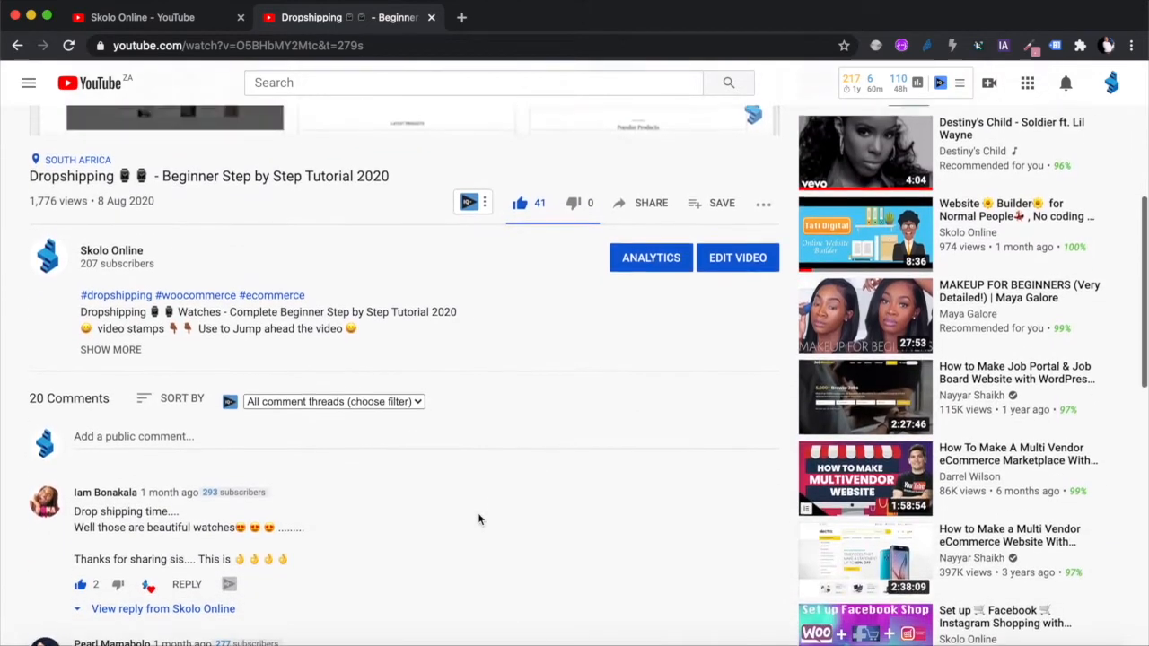
{"action": "scroll", "coordinate": [372, 499], "scroll_direction": "up", "scroll_amount": 5}
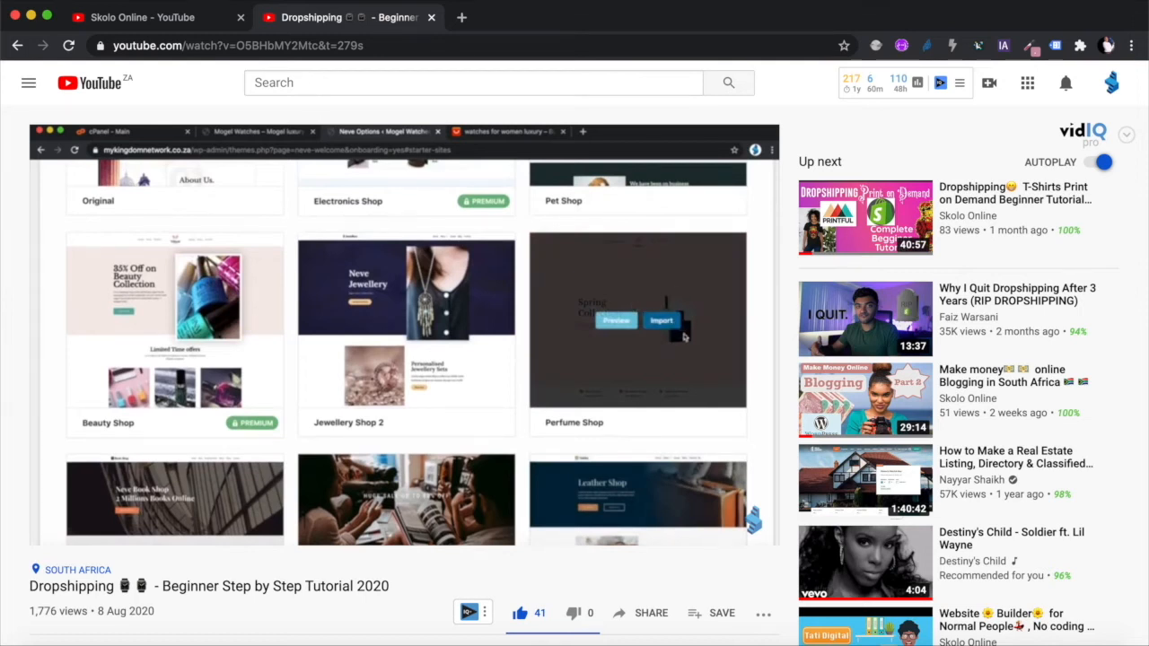
{"action": "scroll", "coordinate": [372, 493], "scroll_direction": "down", "scroll_amount": 3}
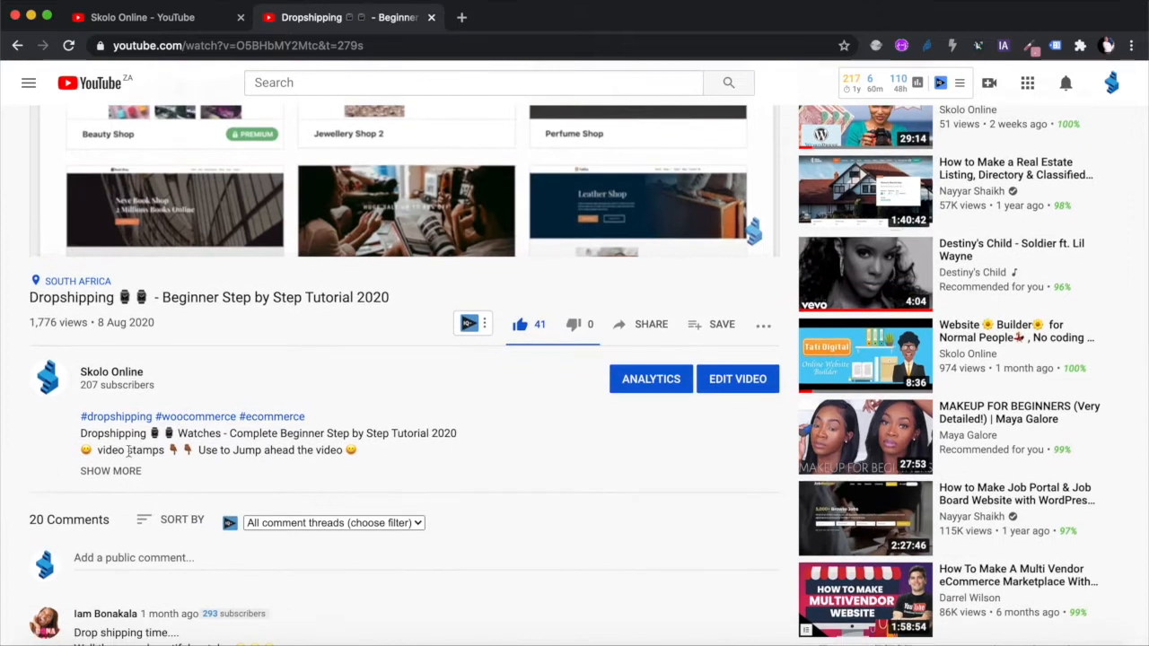
Step: Expand the video's full description and scroll through its timestamps and social links
{"action": "left_click", "coordinate": [123, 472]}
{"action": "scroll", "coordinate": [166, 548], "scroll_direction": "down", "scroll_amount": 1}
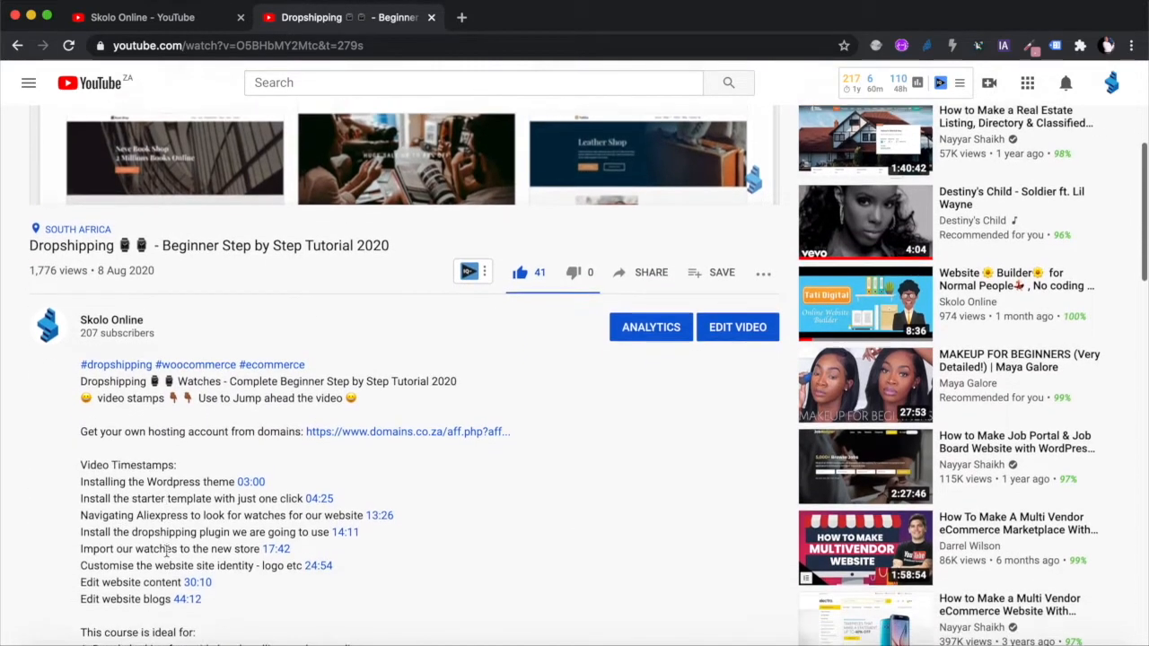
{"action": "scroll", "coordinate": [166, 551], "scroll_direction": "down", "scroll_amount": 2}
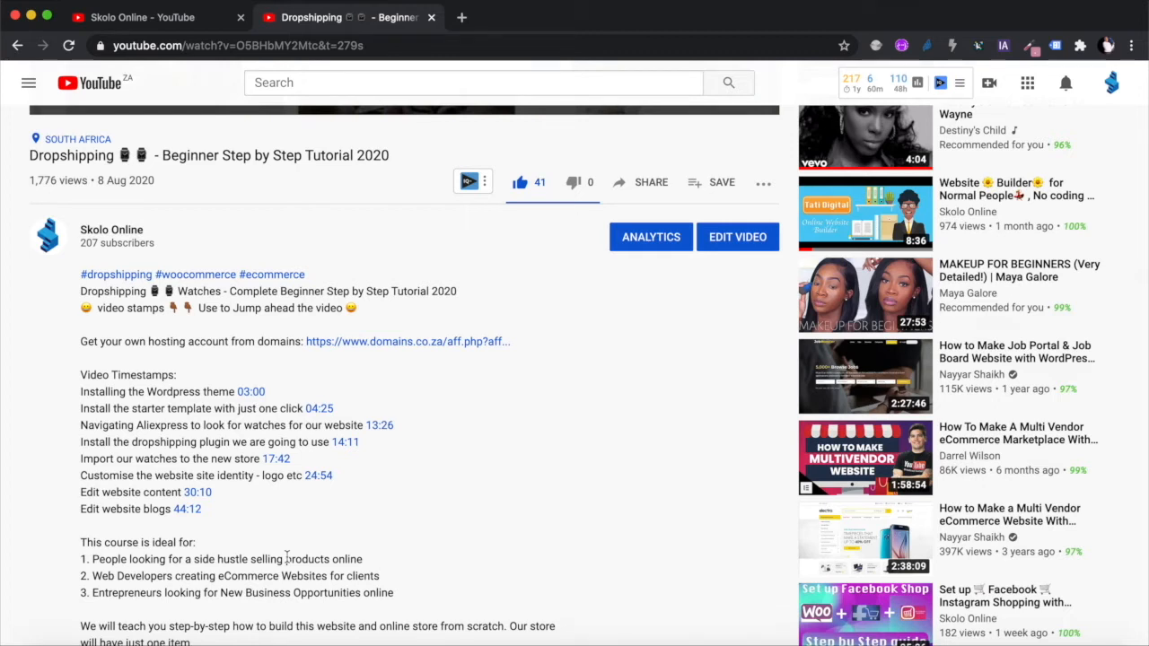
{"action": "scroll", "coordinate": [290, 510], "scroll_direction": "down", "scroll_amount": 3}
{"action": "scroll", "coordinate": [289, 510], "scroll_direction": "down", "scroll_amount": 5}
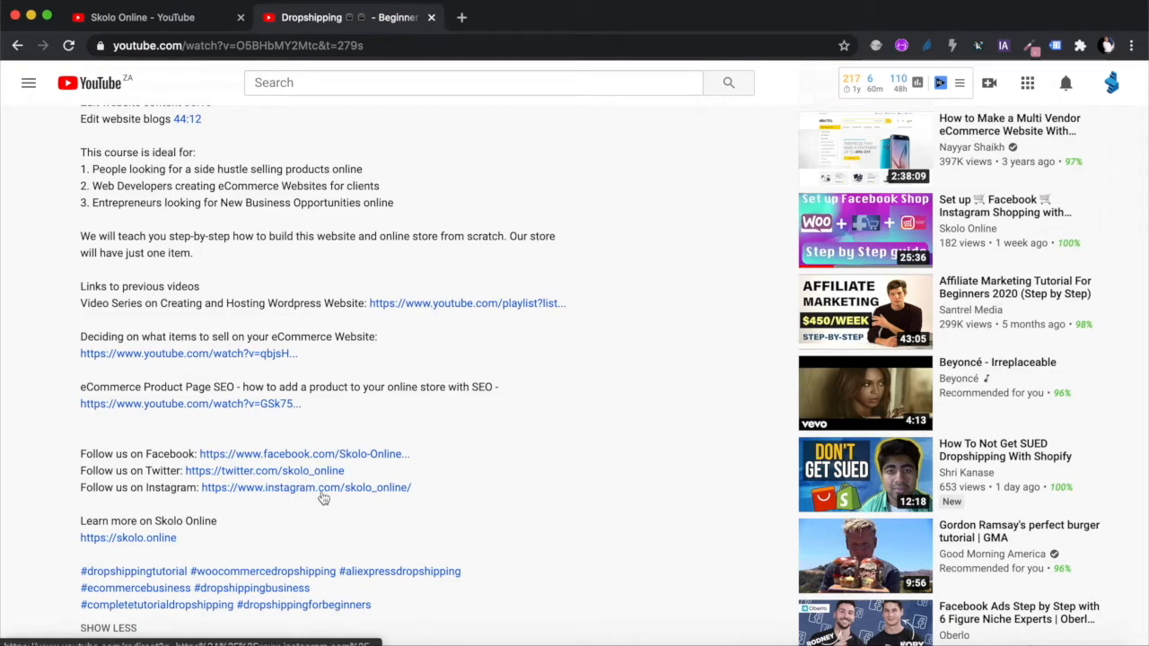
{"action": "scroll", "coordinate": [413, 404], "scroll_direction": "up", "scroll_amount": 10}
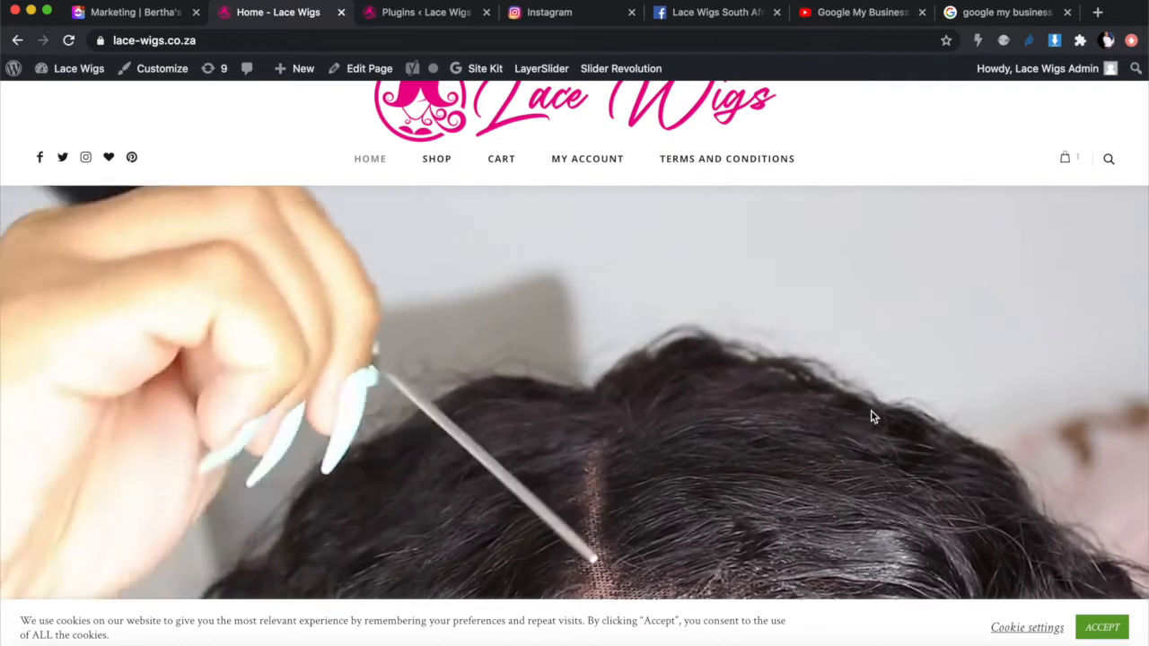
{"action": "scroll", "coordinate": [870, 416], "scroll_direction": "down", "scroll_amount": 4}
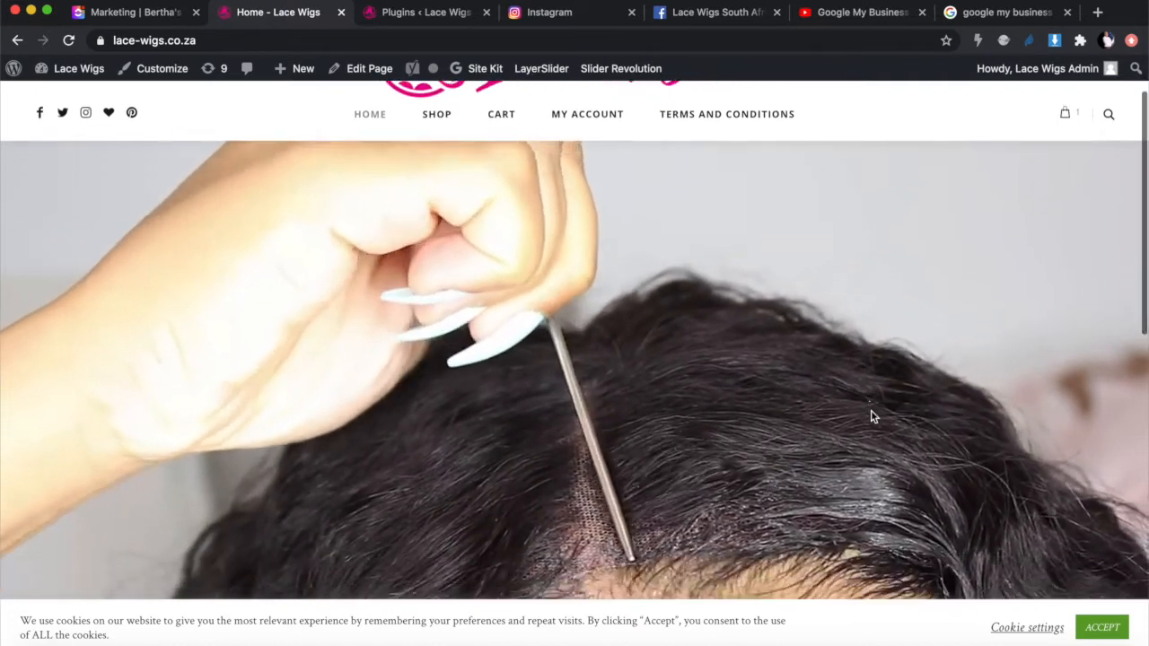
{"action": "scroll", "coordinate": [870, 417], "scroll_direction": "down", "scroll_amount": 3}
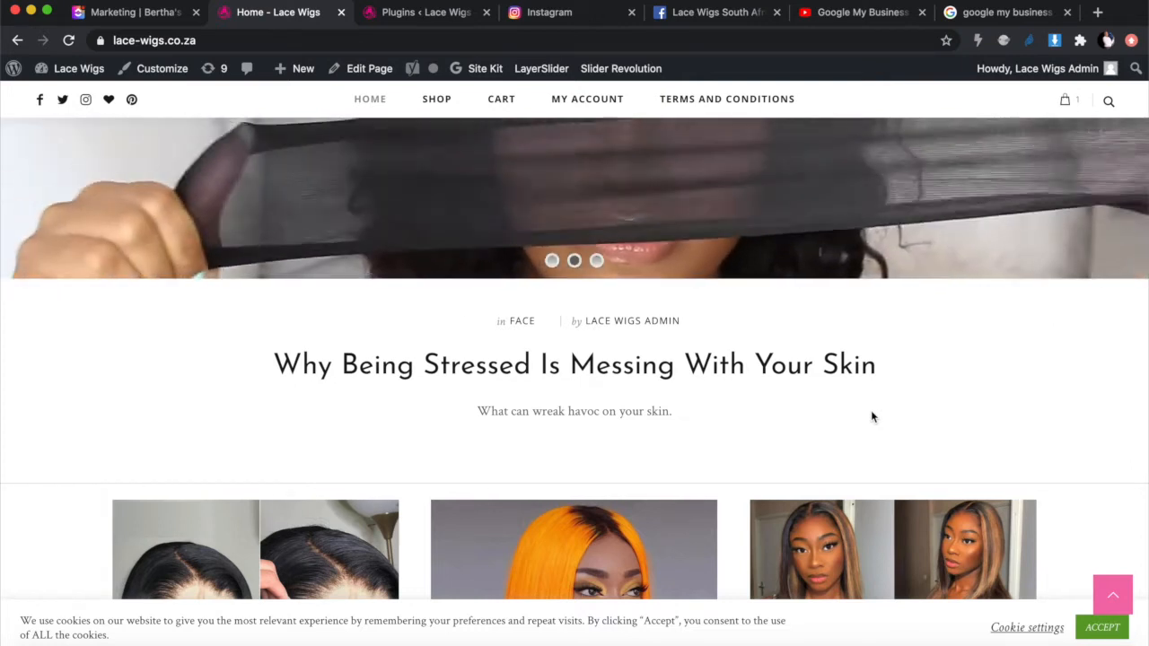
{"action": "scroll", "coordinate": [871, 416], "scroll_direction": "down", "scroll_amount": 5}
{"action": "scroll", "coordinate": [870, 416], "scroll_direction": "down", "scroll_amount": 1}
{"action": "scroll", "coordinate": [870, 416], "scroll_direction": "up", "scroll_amount": 2}
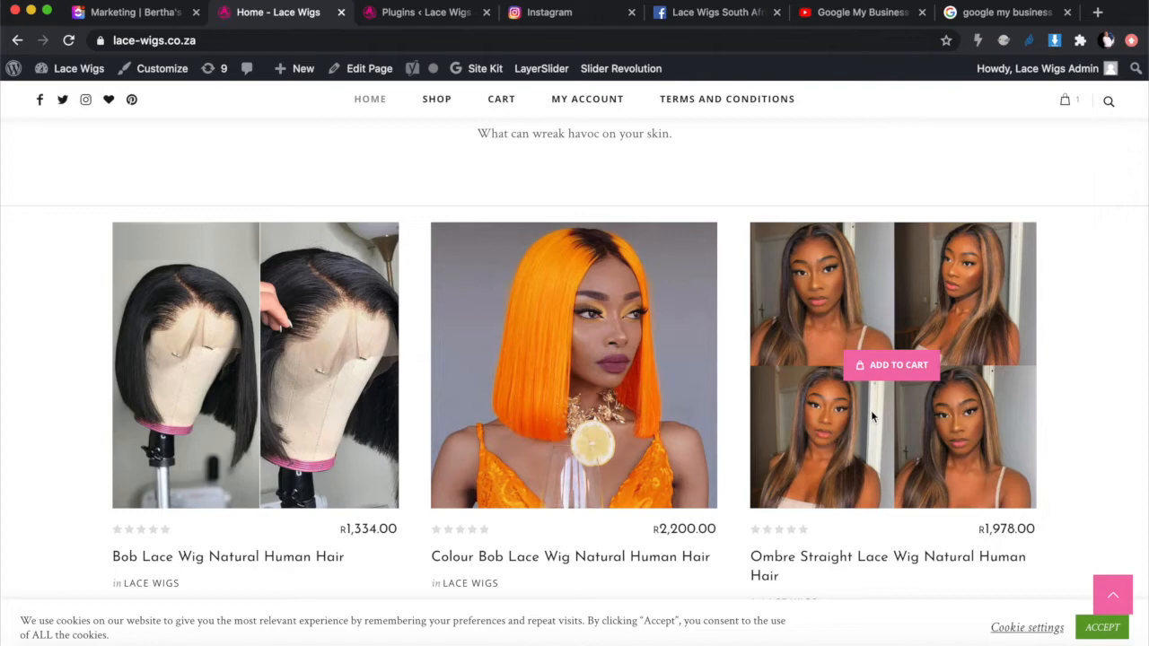
{"action": "scroll", "coordinate": [870, 410], "scroll_direction": "up", "scroll_amount": 10}
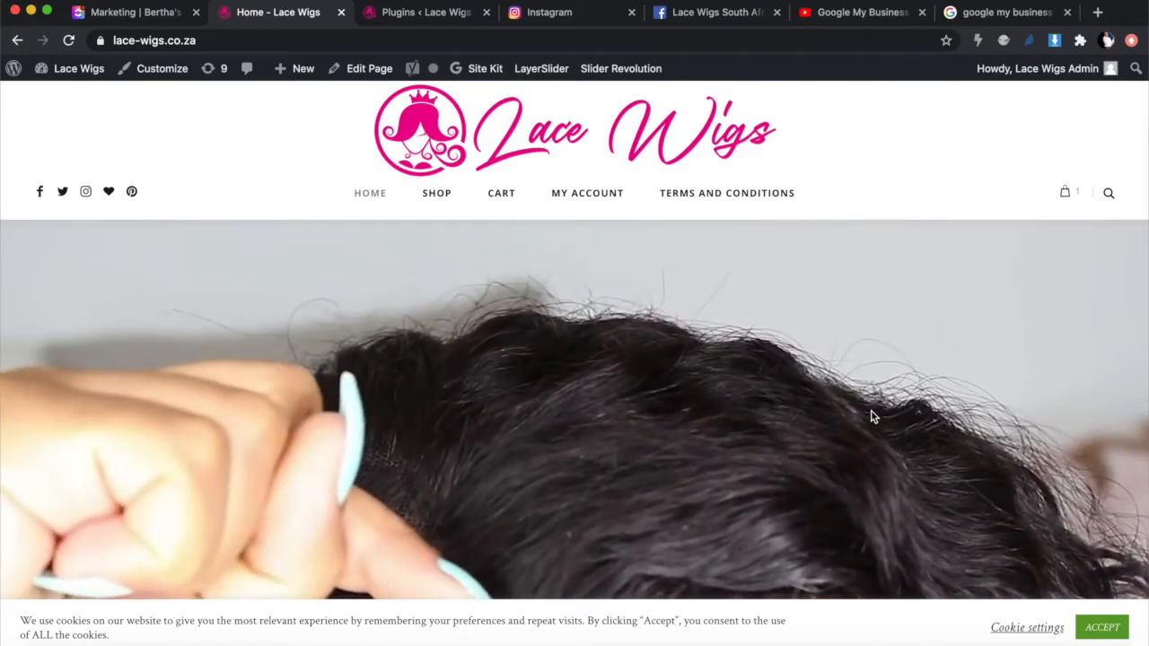
{"action": "scroll", "coordinate": [870, 417], "scroll_direction": "down", "scroll_amount": 2}
{"action": "scroll", "coordinate": [870, 416], "scroll_direction": "down", "scroll_amount": 5}
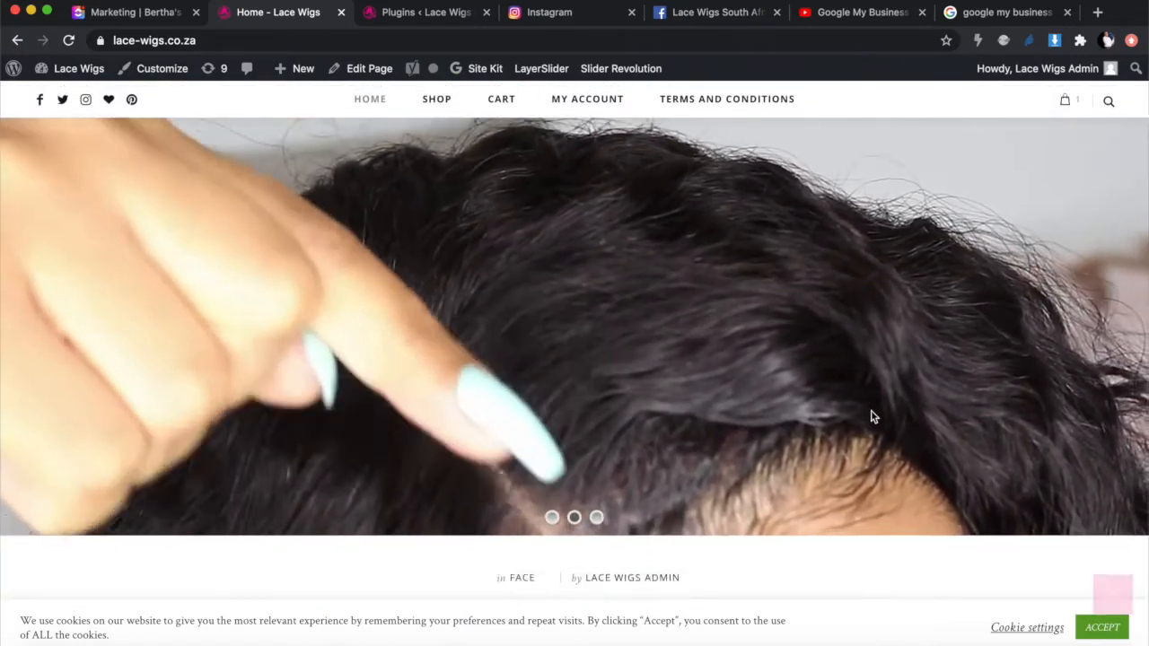
Step: Review the ClickUp Marketing board, then bring up the 'Google My Business Website' YouTube video
{"action": "scroll", "coordinate": [871, 416], "scroll_direction": "down", "scroll_amount": 5}
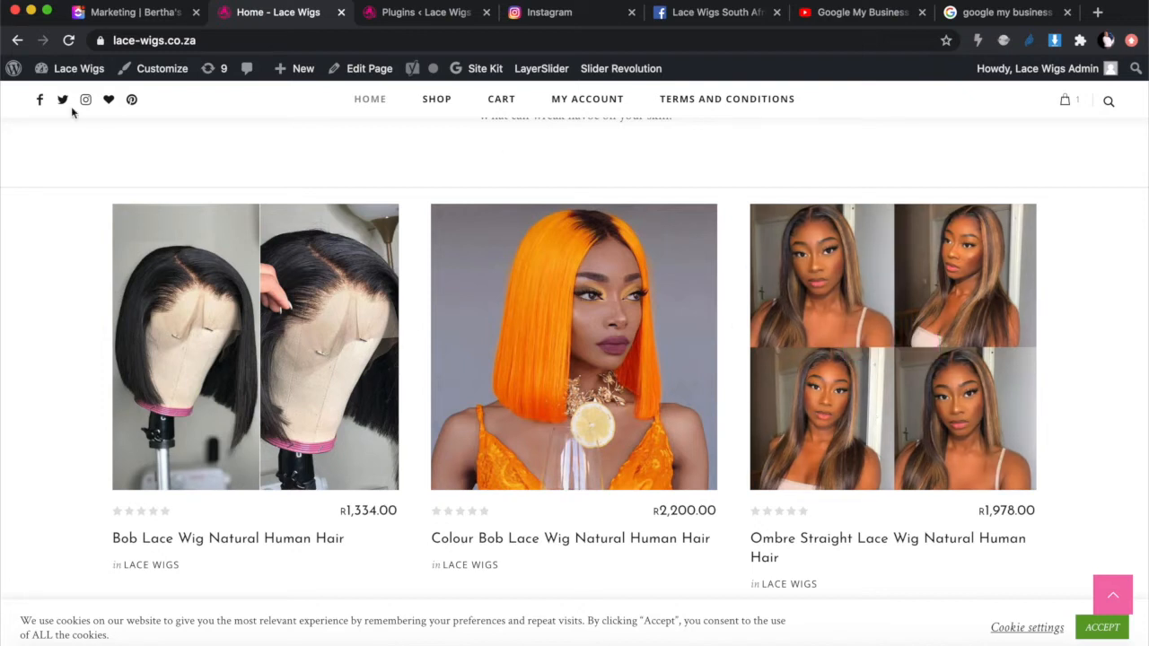
{"action": "left_click", "coordinate": [125, 18]}
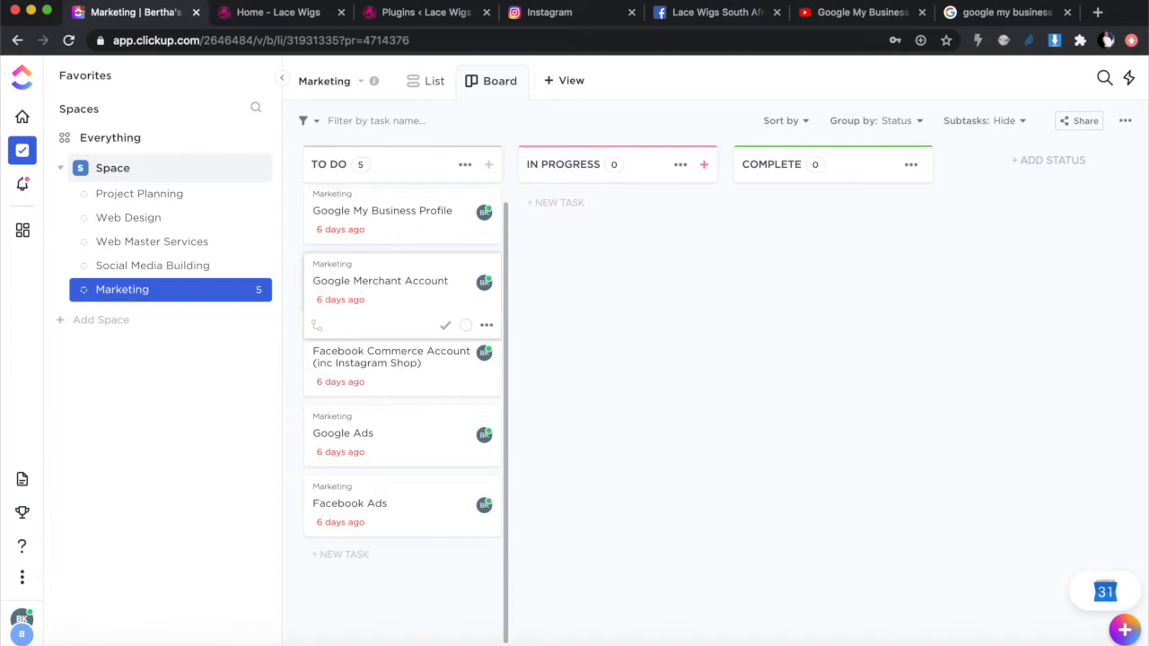
{"action": "left_click", "coordinate": [827, 11]}
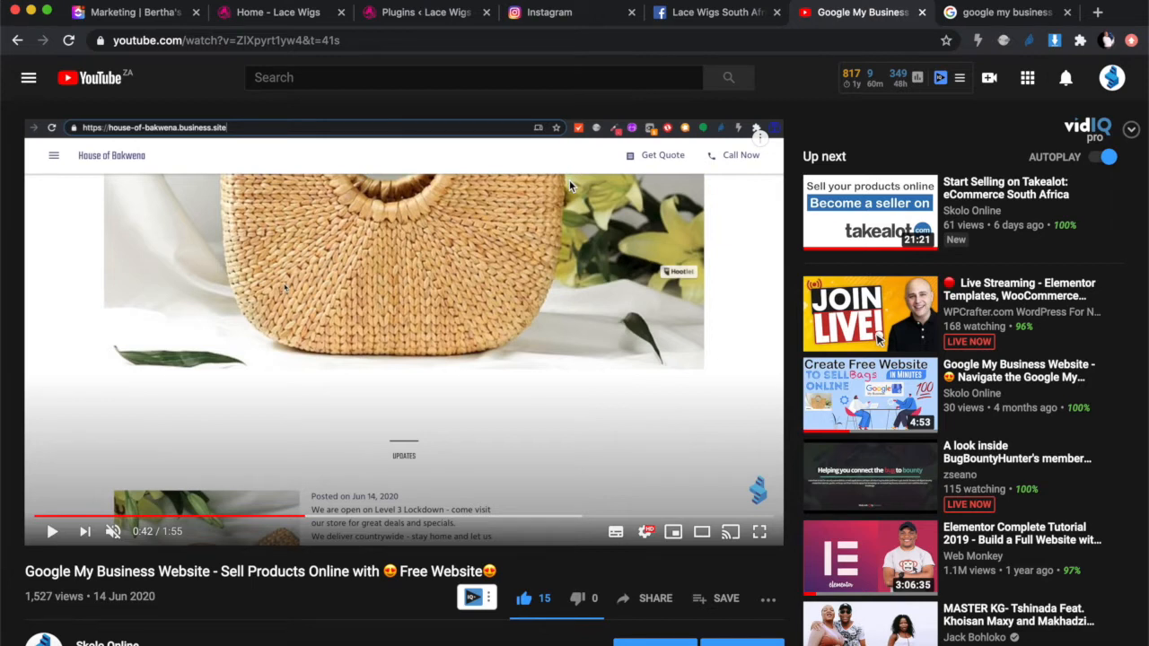
Step: Scroll the Google My Business video page, then switch to the 'google my business' search results
{"action": "scroll", "coordinate": [277, 347], "scroll_direction": "down", "scroll_amount": 5}
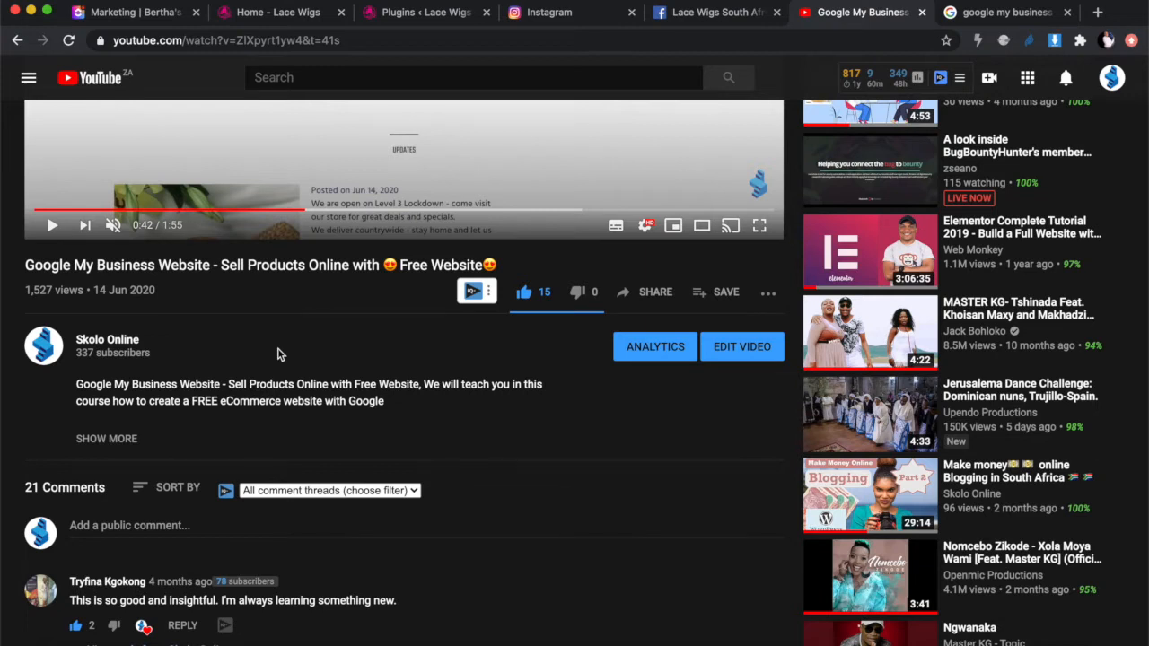
{"action": "scroll", "coordinate": [278, 349], "scroll_direction": "up", "scroll_amount": 3}
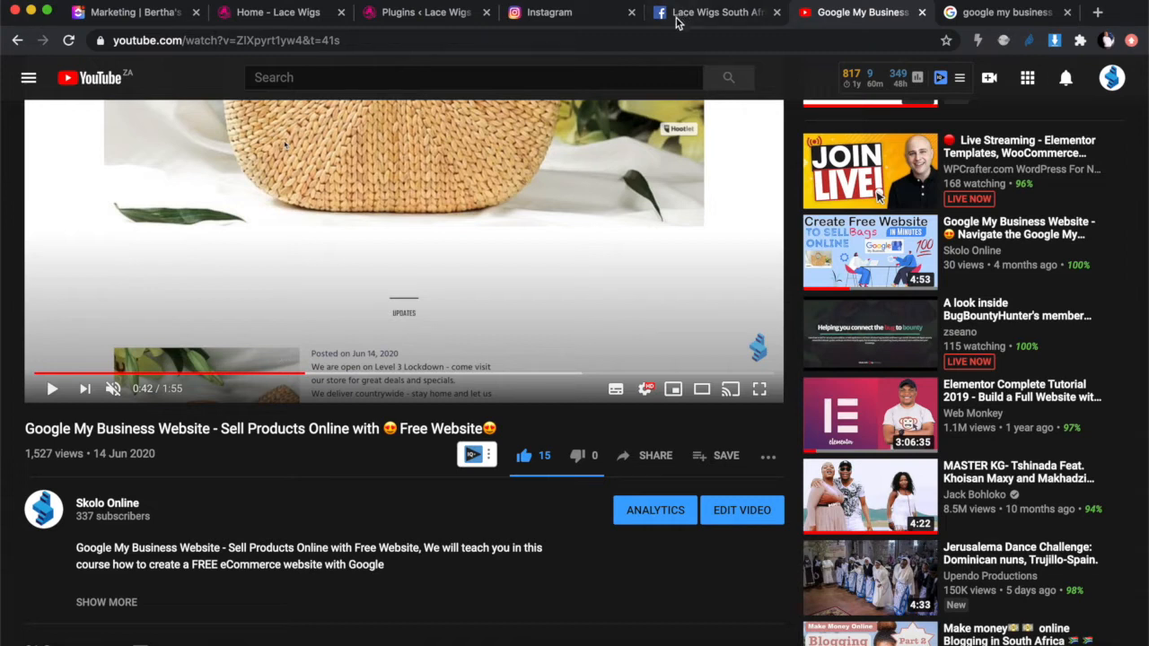
{"action": "left_click", "coordinate": [1005, 13]}
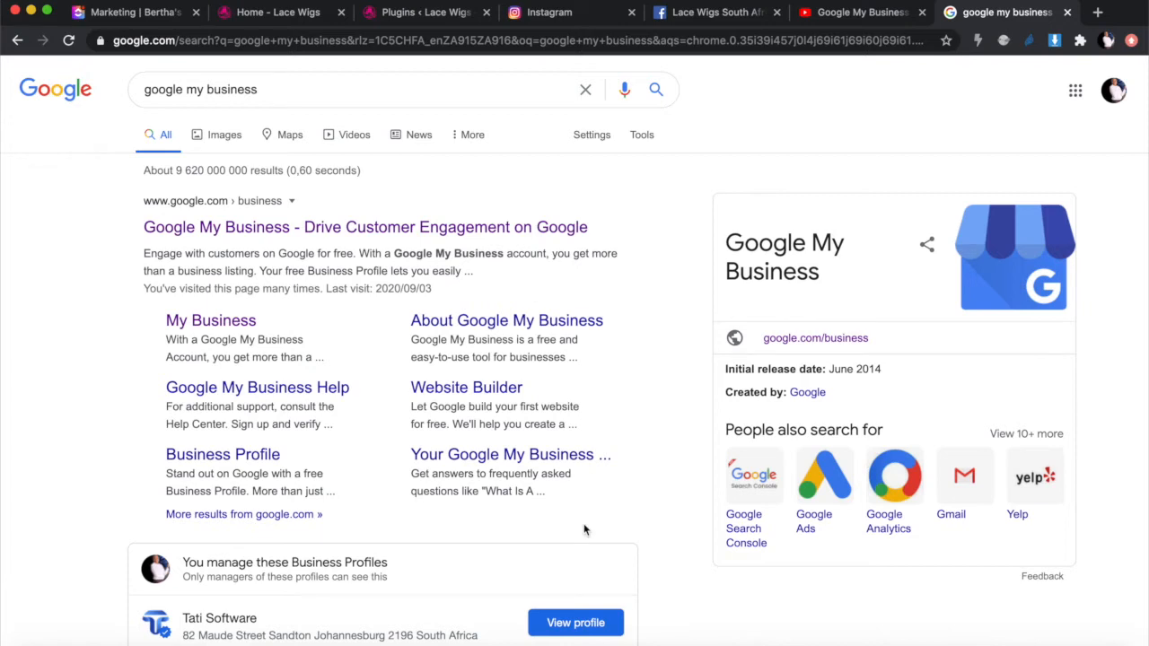
Step: Search Google for 'lace wigs for sale' in a new tab, then return to the ClickUp Marketing board
{"action": "left_click", "coordinate": [1097, 12]}
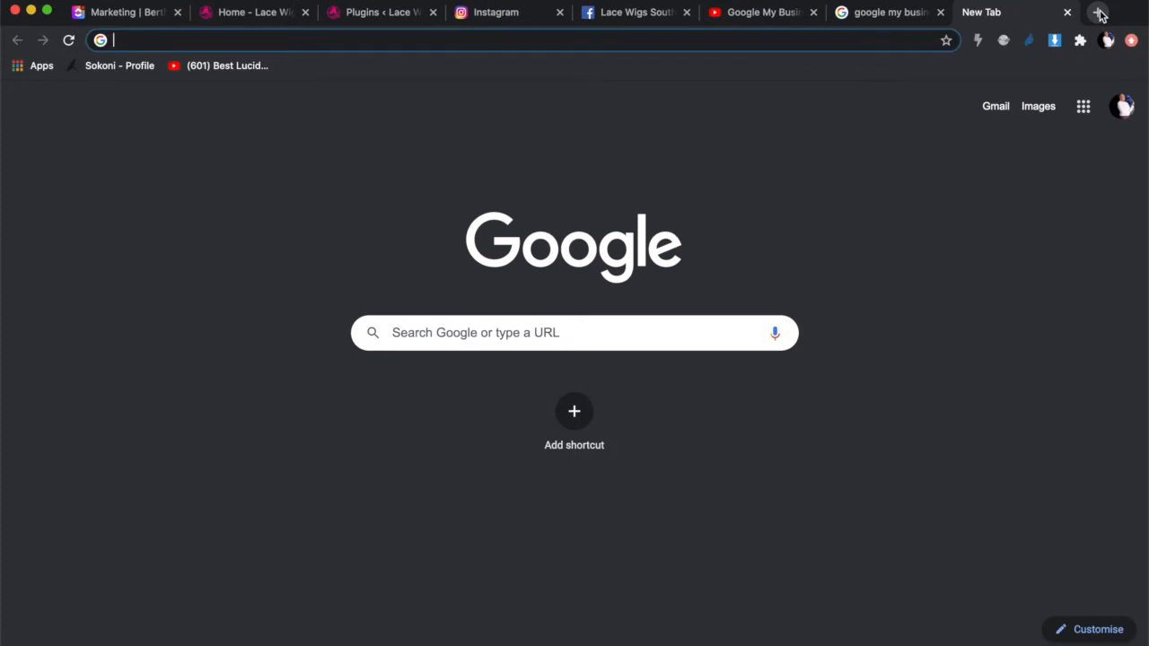
{"action": "type", "text": "lace wig"}
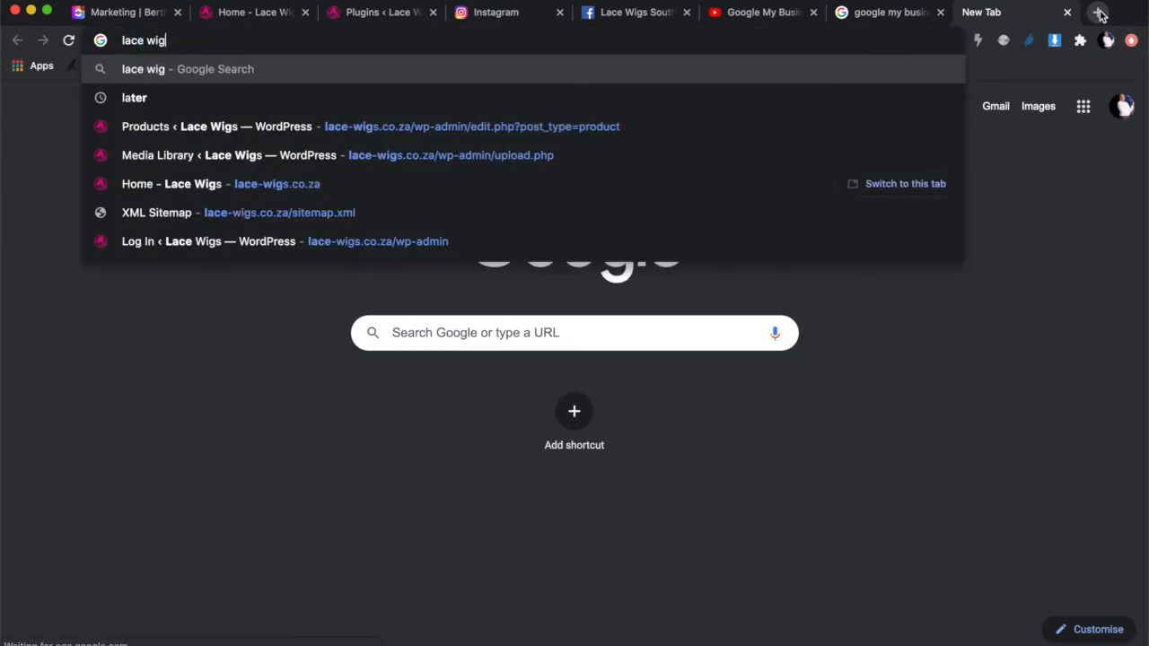
{"action": "type", "text": "s for sale"}
{"action": "key", "text": "Return"}
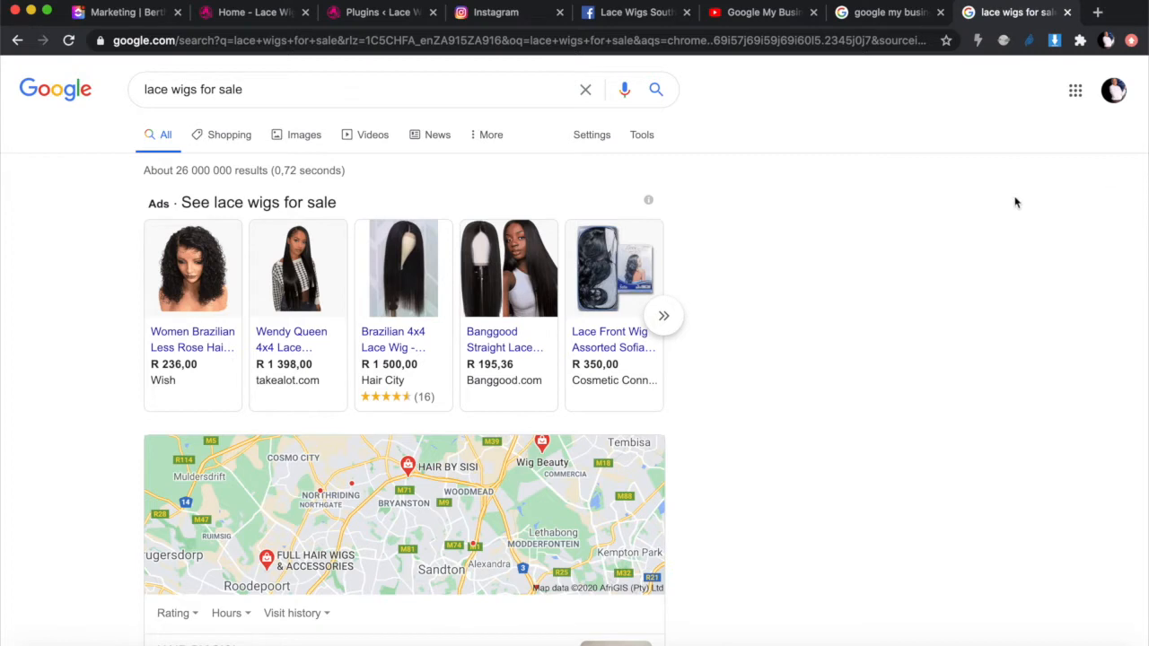
{"action": "scroll", "coordinate": [674, 436], "scroll_direction": "down", "scroll_amount": 1}
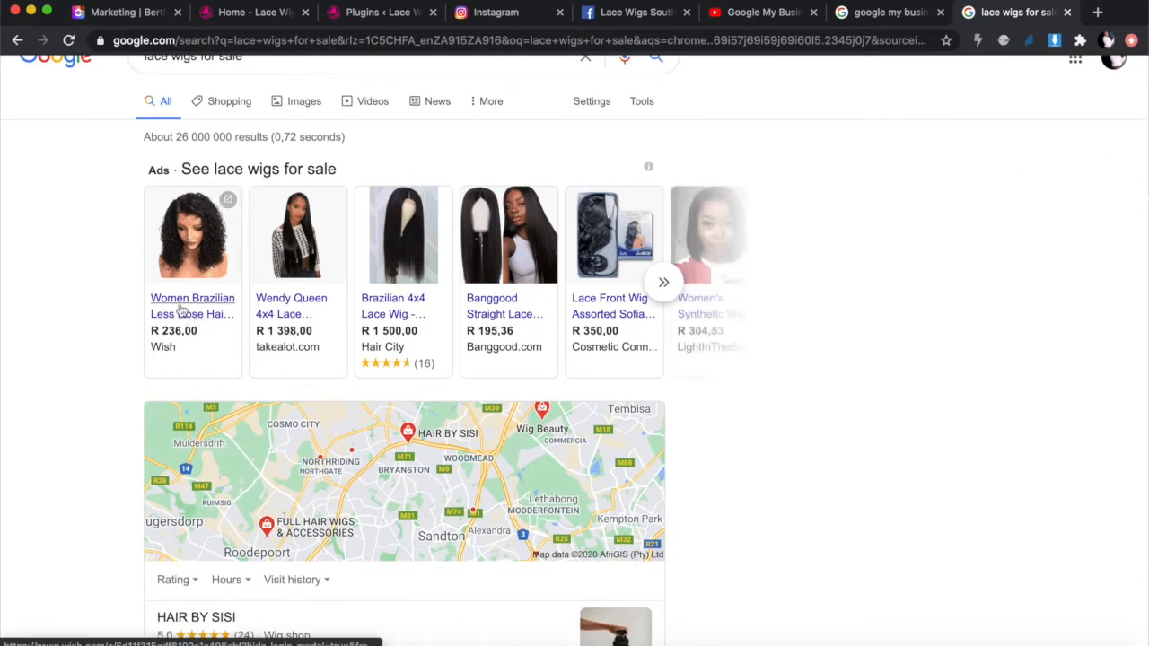
{"action": "mouse_move", "coordinate": [211, 271]}
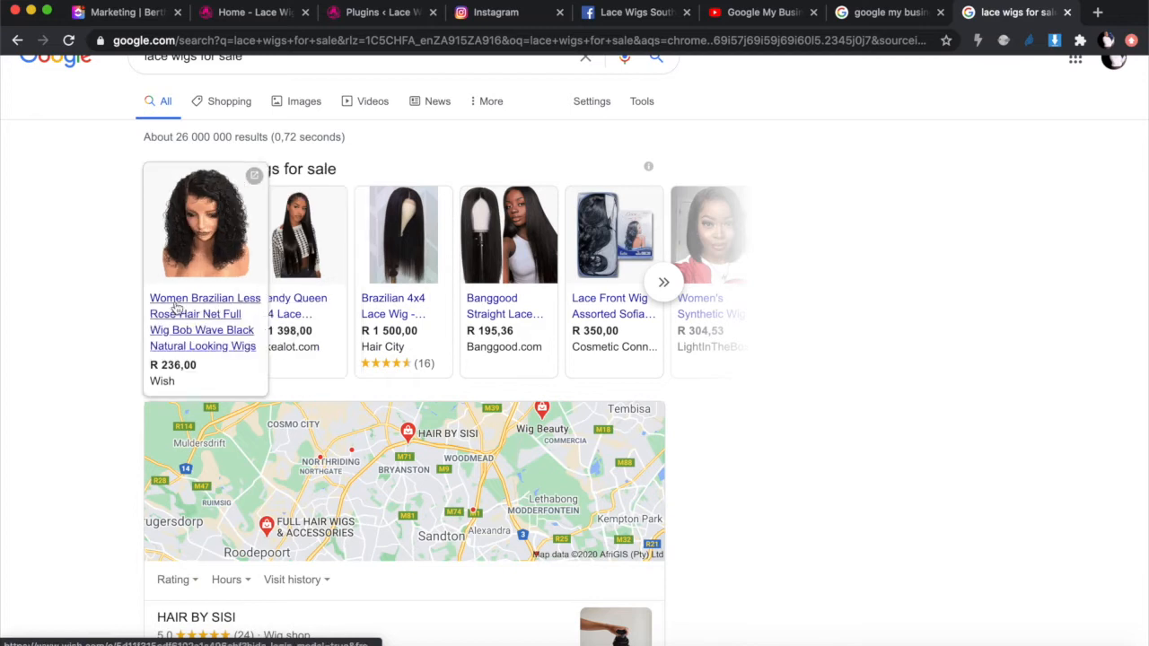
{"action": "left_click", "coordinate": [116, 12]}
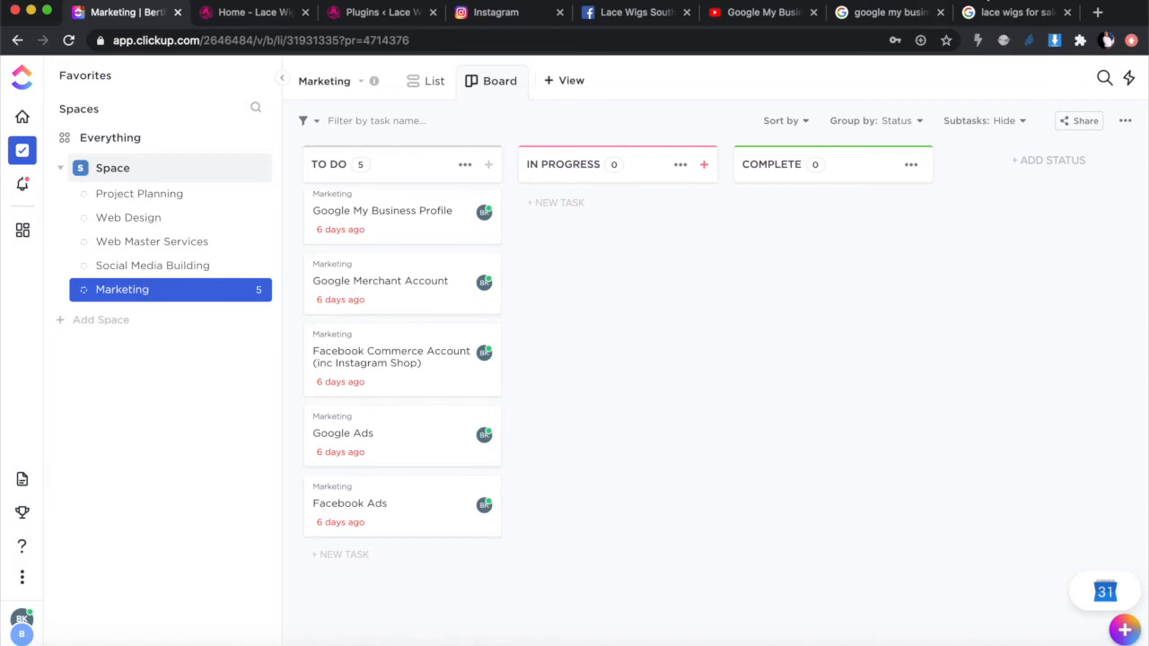
Step: Switch via the 'google my business' results back to the 'lace wigs for sale' results
{"action": "left_click", "coordinate": [884, 13]}
{"action": "left_click", "coordinate": [1009, 15]}
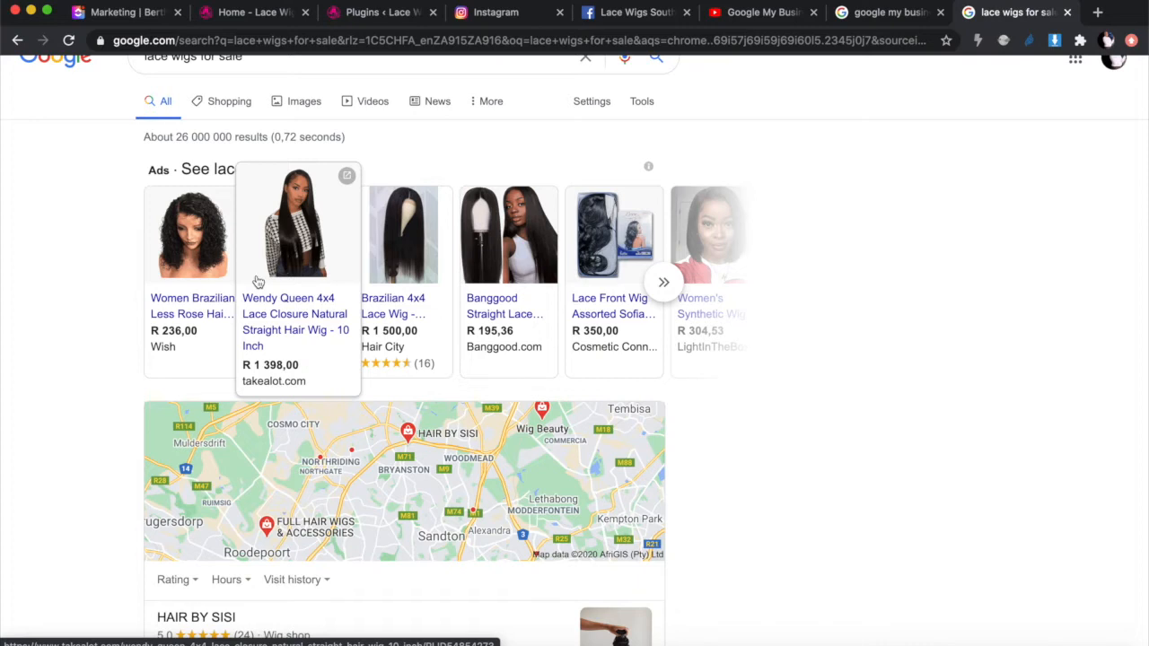
{"action": "scroll", "coordinate": [258, 282], "scroll_direction": "down", "scroll_amount": 2}
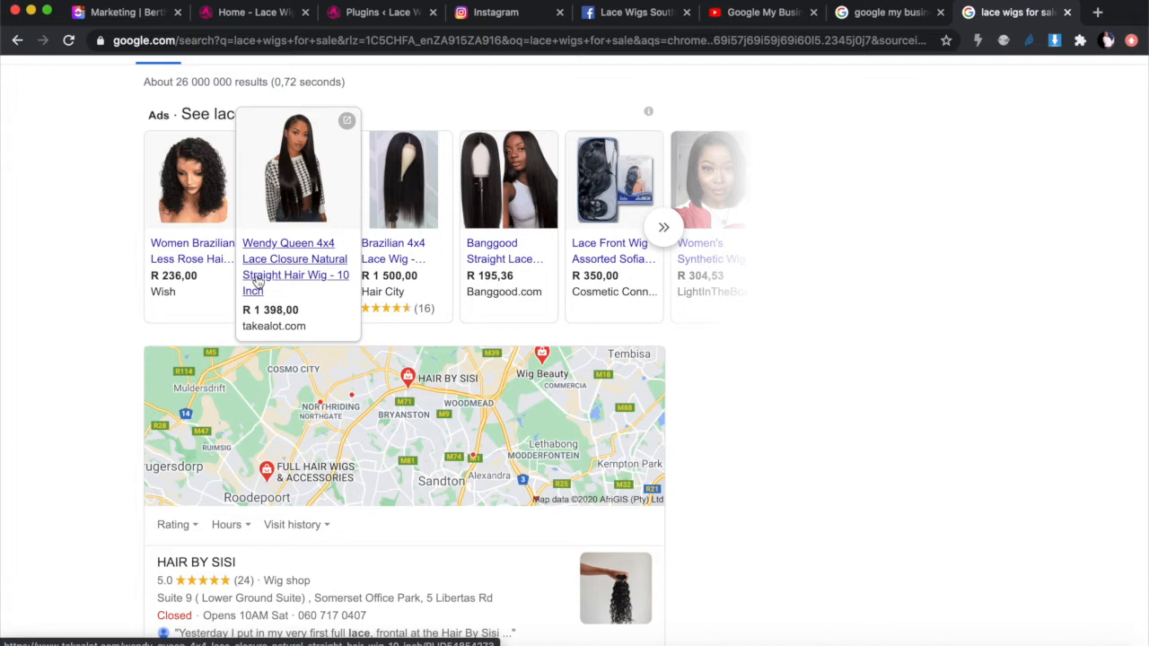
{"action": "scroll", "coordinate": [255, 282], "scroll_direction": "up", "scroll_amount": 1}
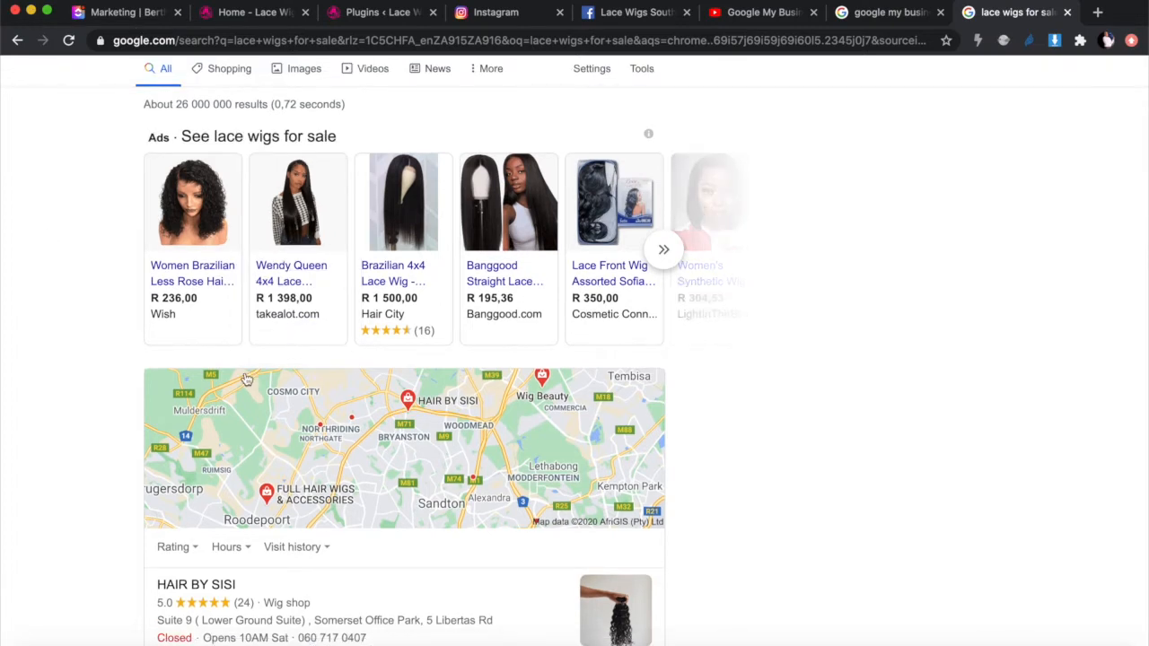
{"action": "mouse_move", "coordinate": [199, 332]}
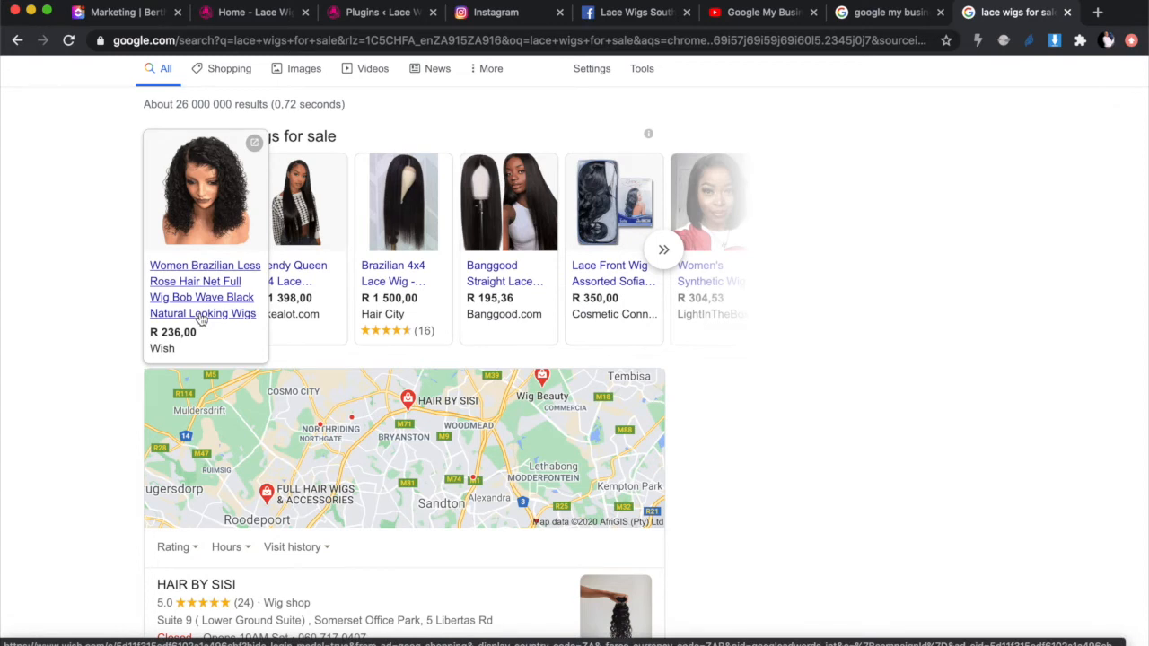
{"action": "mouse_move", "coordinate": [429, 260]}
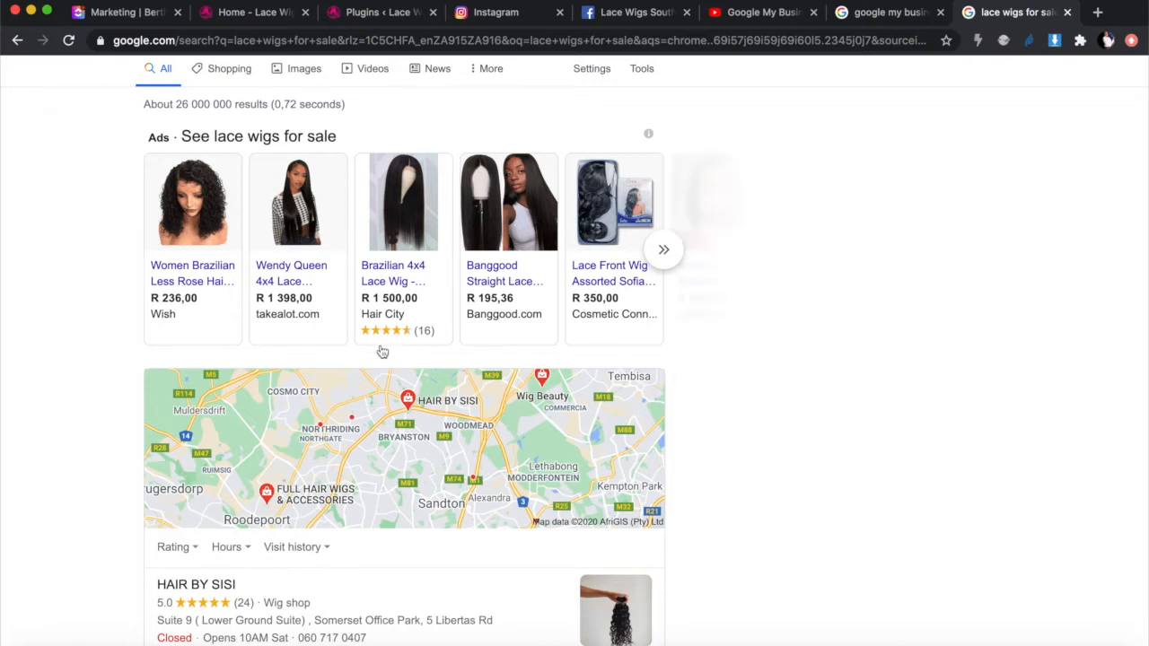
{"action": "mouse_move", "coordinate": [339, 355]}
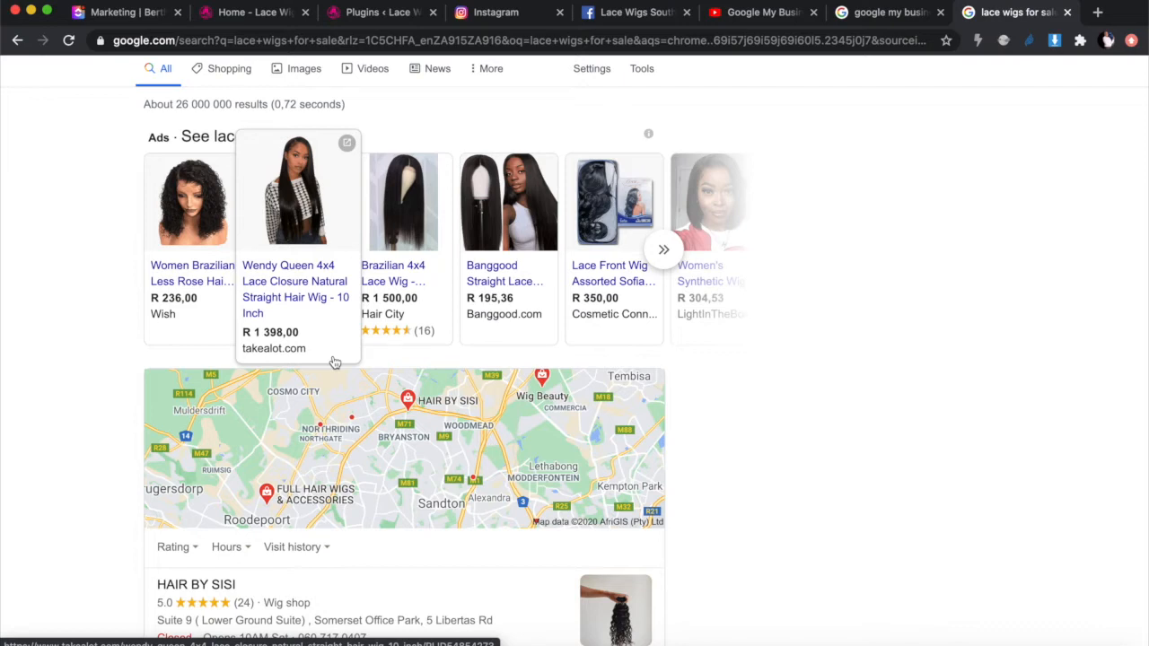
{"action": "scroll", "coordinate": [334, 362], "scroll_direction": "down", "scroll_amount": 2}
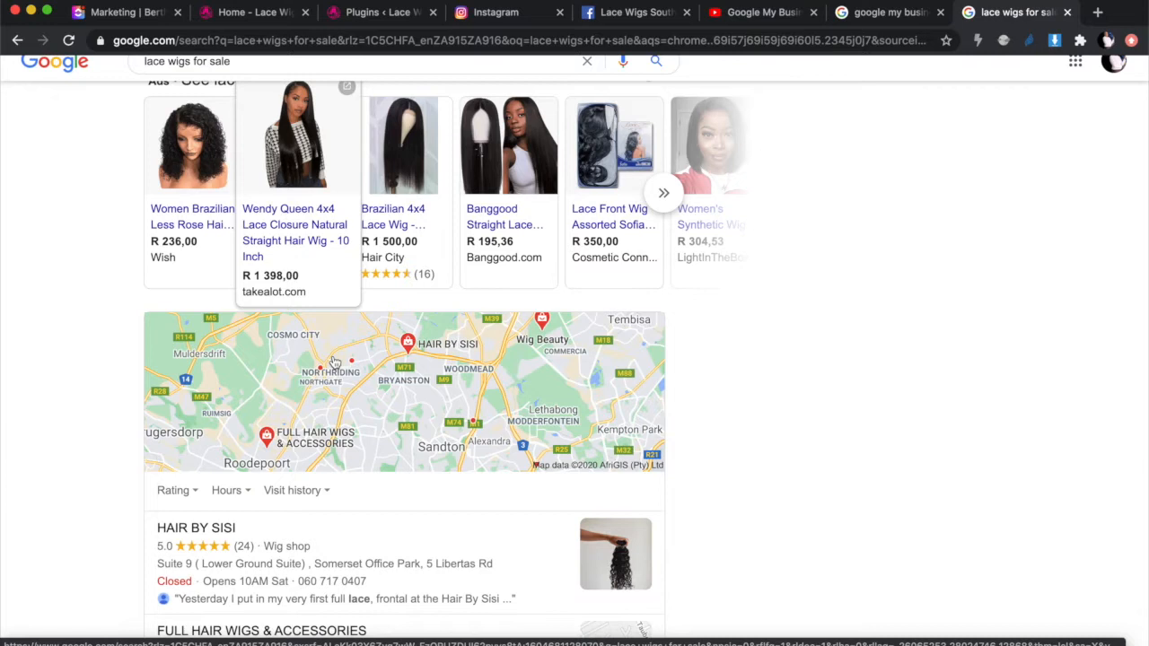
{"action": "scroll", "coordinate": [334, 361], "scroll_direction": "down", "scroll_amount": 5}
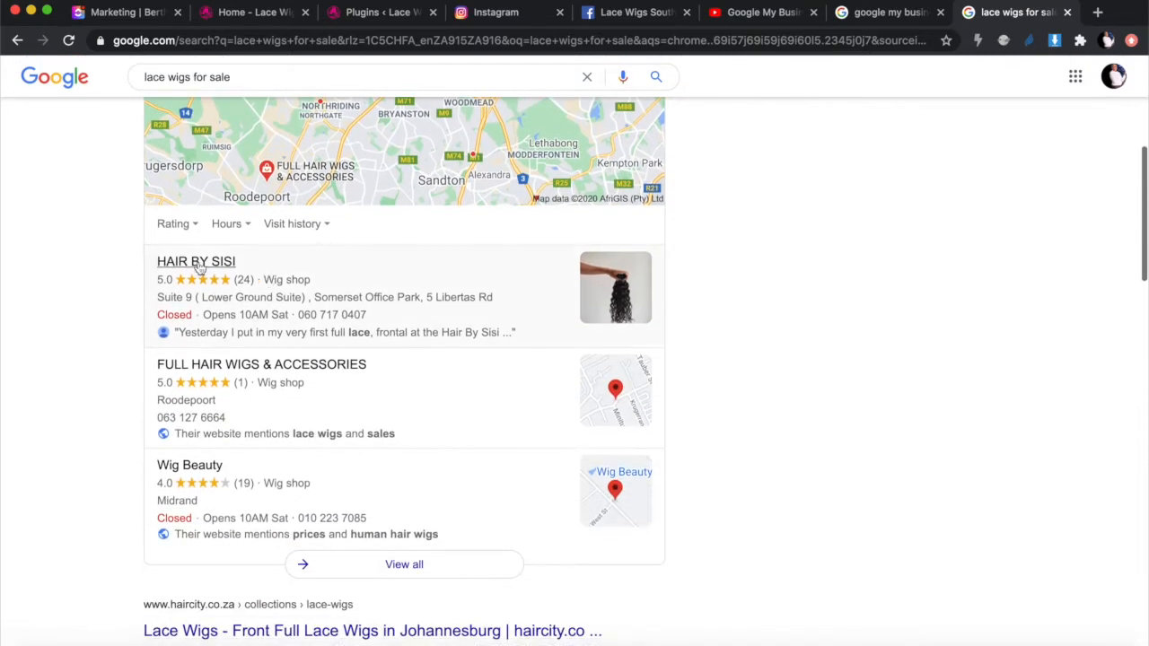
{"action": "scroll", "coordinate": [266, 273], "scroll_direction": "up", "scroll_amount": 3}
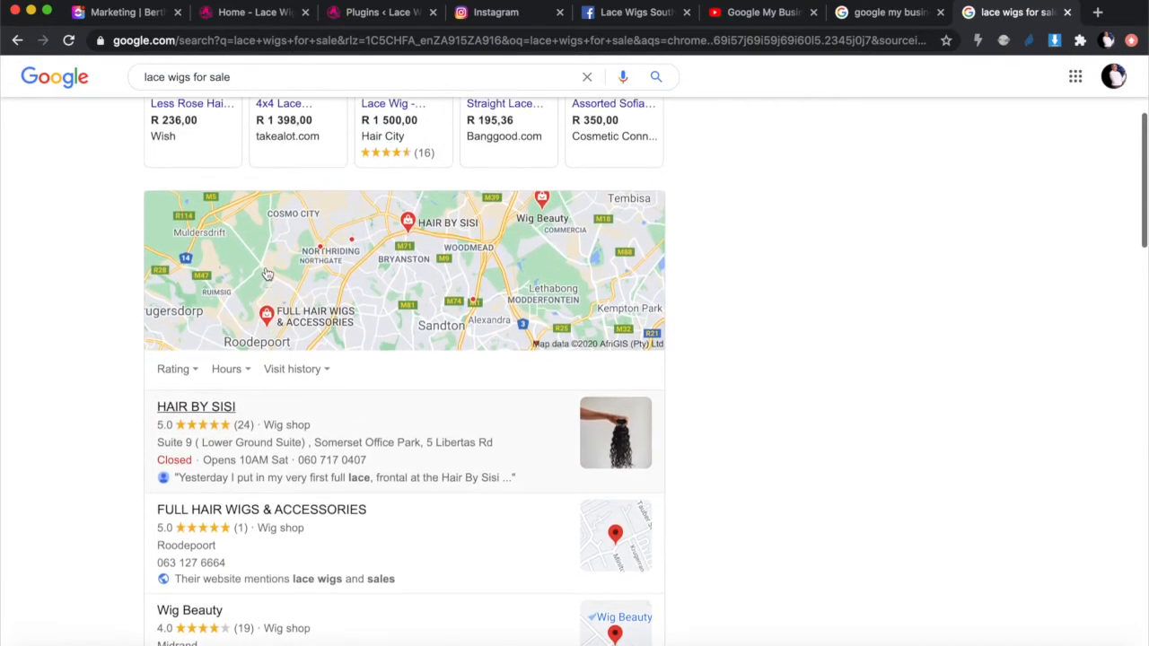
{"action": "scroll", "coordinate": [266, 273], "scroll_direction": "up", "scroll_amount": 3}
{"action": "scroll", "coordinate": [266, 273], "scroll_direction": "down", "scroll_amount": 3}
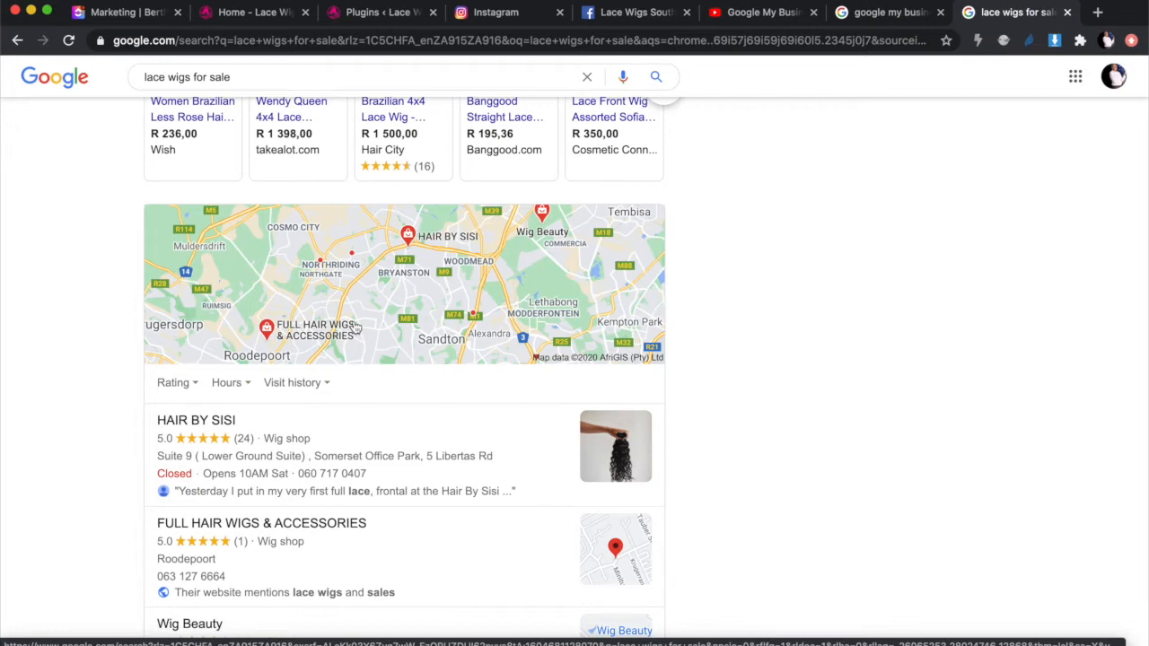
{"action": "scroll", "coordinate": [354, 328], "scroll_direction": "up", "scroll_amount": 5}
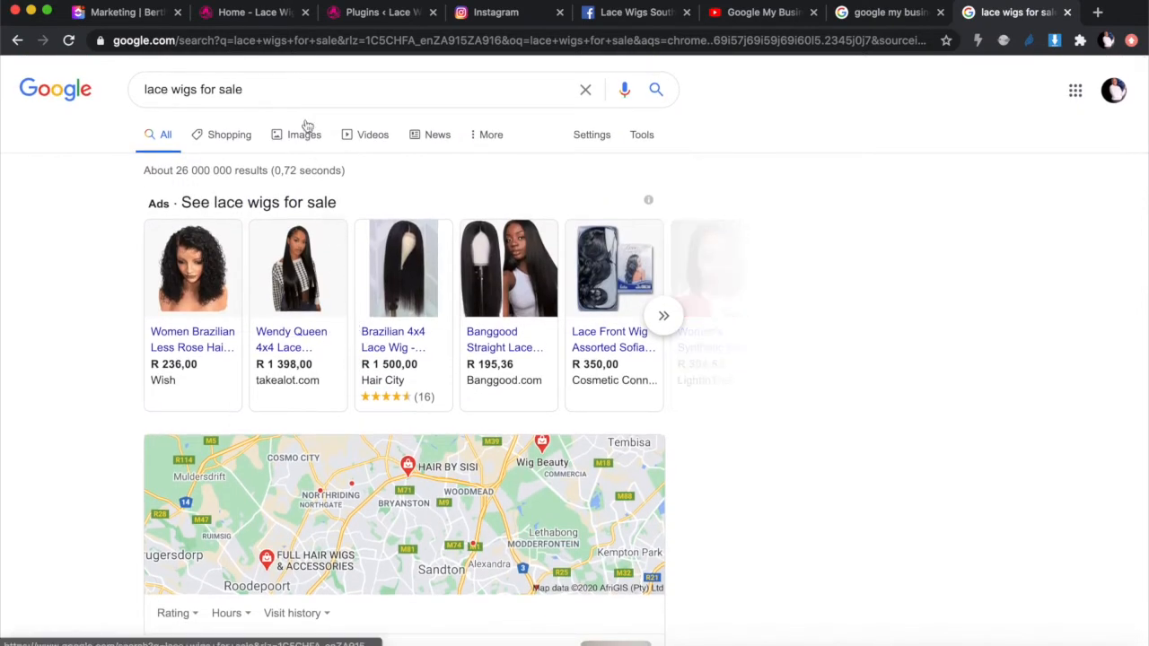
{"action": "scroll", "coordinate": [317, 399], "scroll_direction": "down", "scroll_amount": 3}
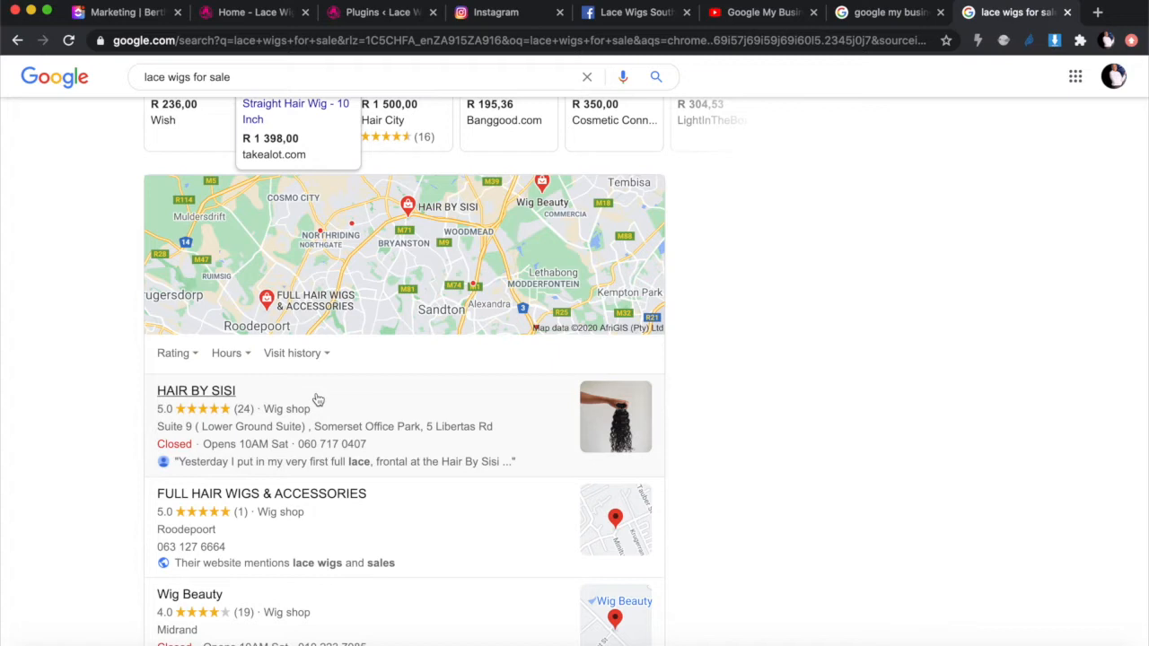
{"action": "scroll", "coordinate": [318, 400], "scroll_direction": "up", "scroll_amount": 2}
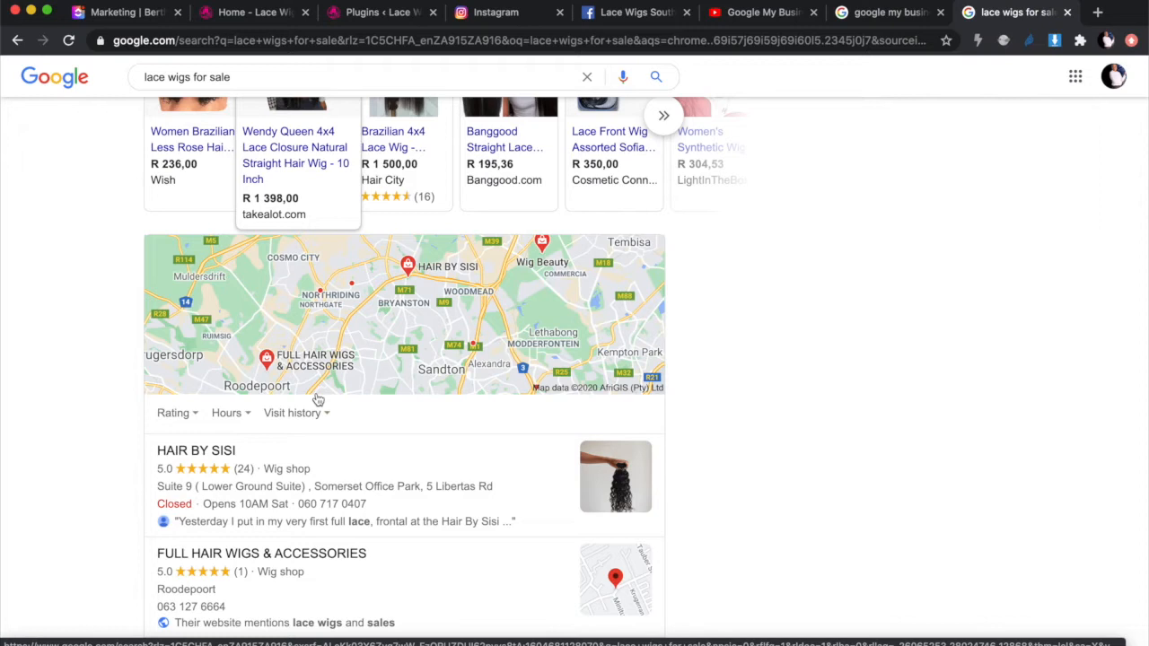
{"action": "scroll", "coordinate": [317, 399], "scroll_direction": "down", "scroll_amount": 3}
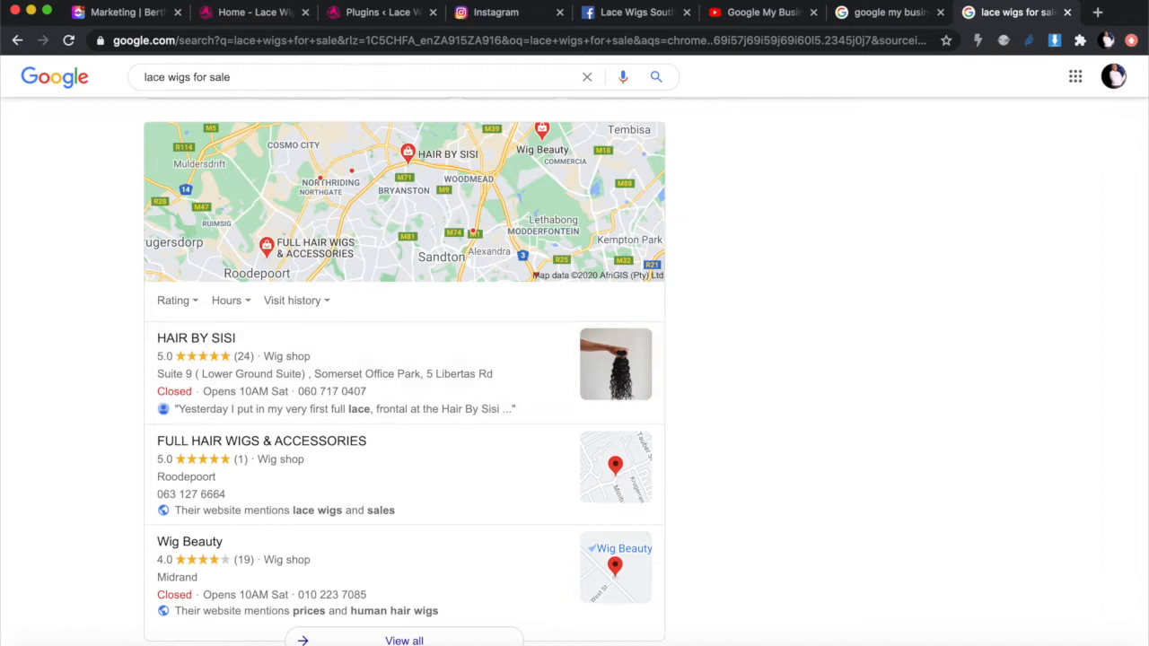
{"action": "left_click", "coordinate": [761, 15]}
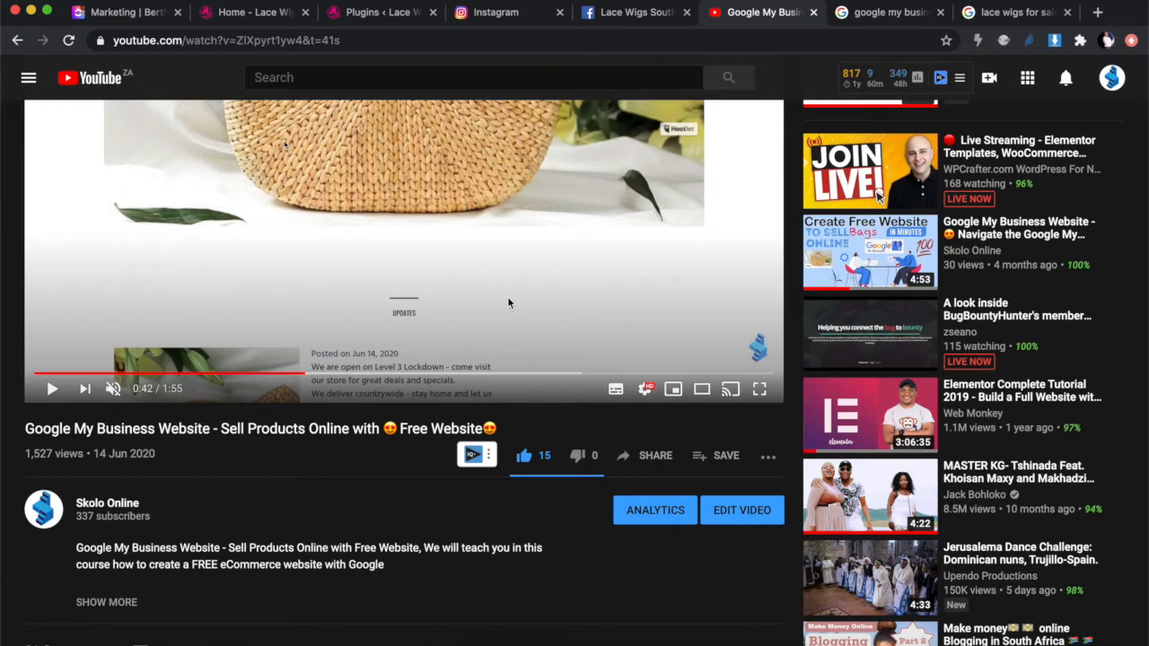
{"action": "scroll", "coordinate": [508, 302], "scroll_direction": "up", "scroll_amount": 3}
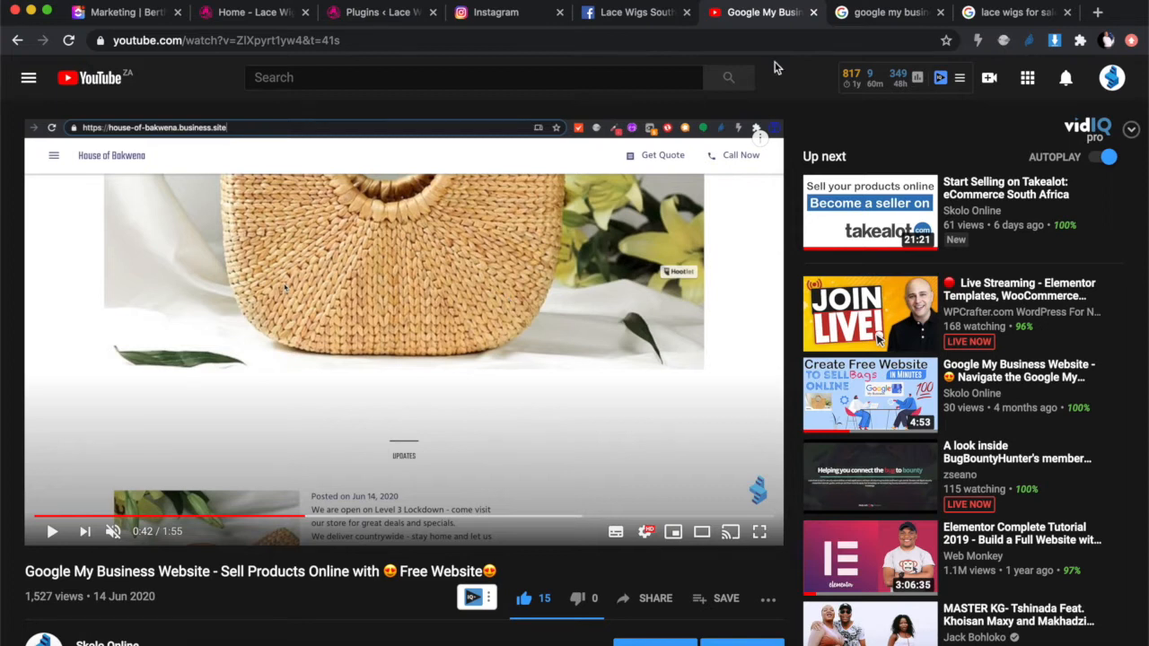
{"action": "left_click", "coordinate": [969, 16]}
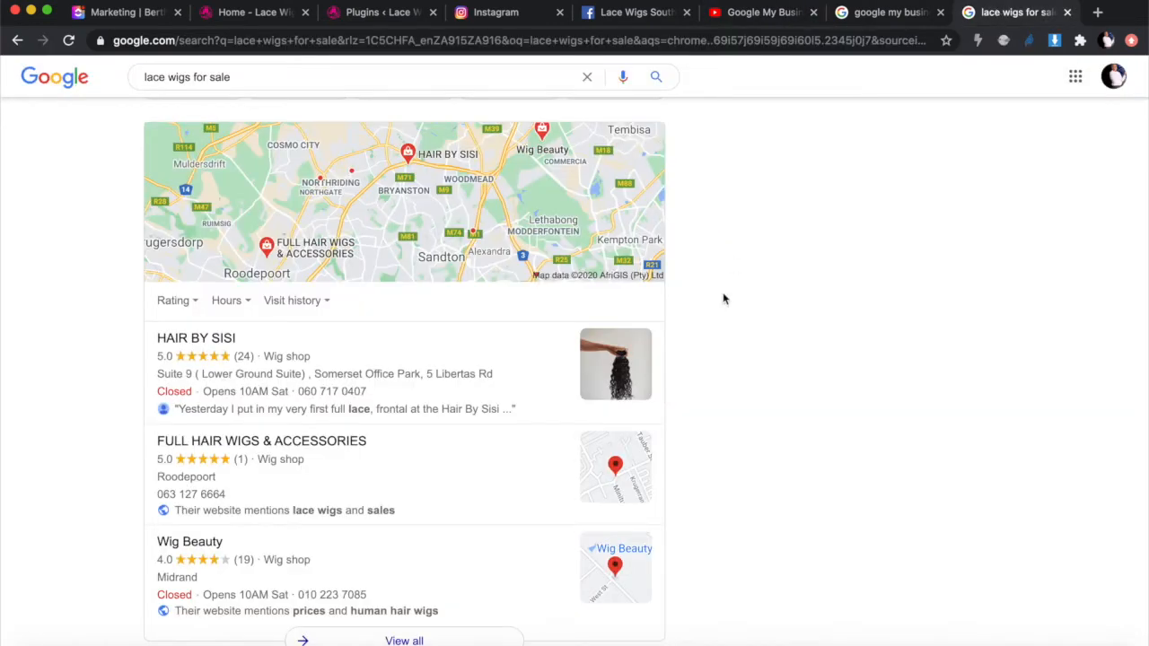
{"action": "scroll", "coordinate": [723, 291], "scroll_direction": "up", "scroll_amount": 4}
{"action": "left_click", "coordinate": [928, 5]}
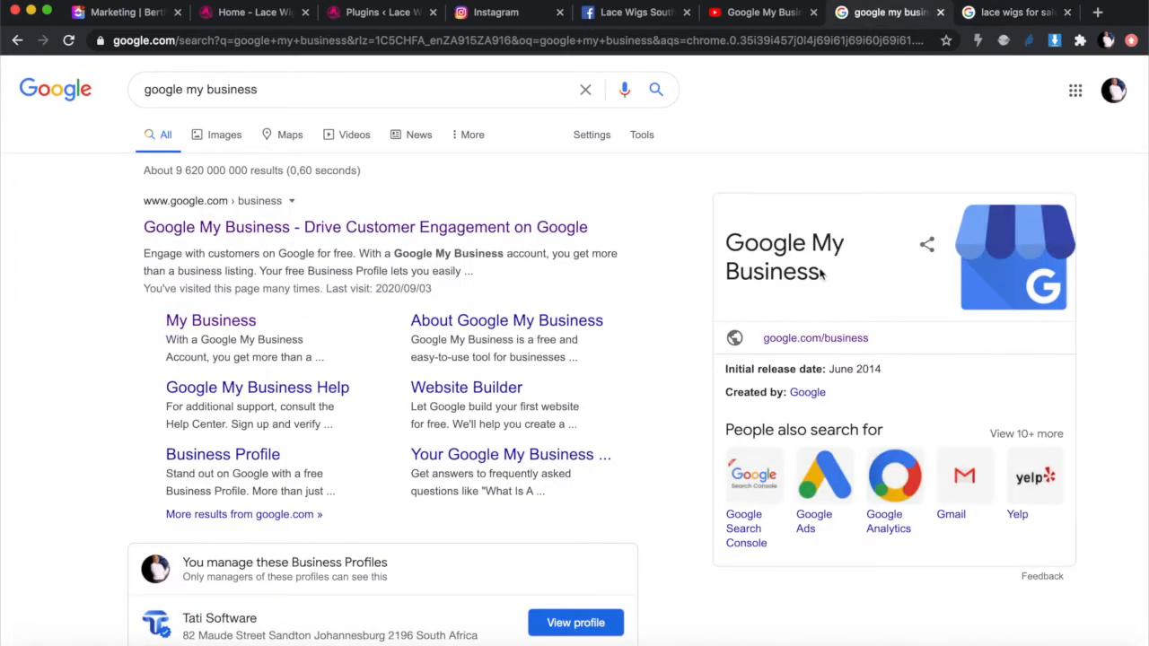
{"action": "left_click", "coordinate": [1018, 13]}
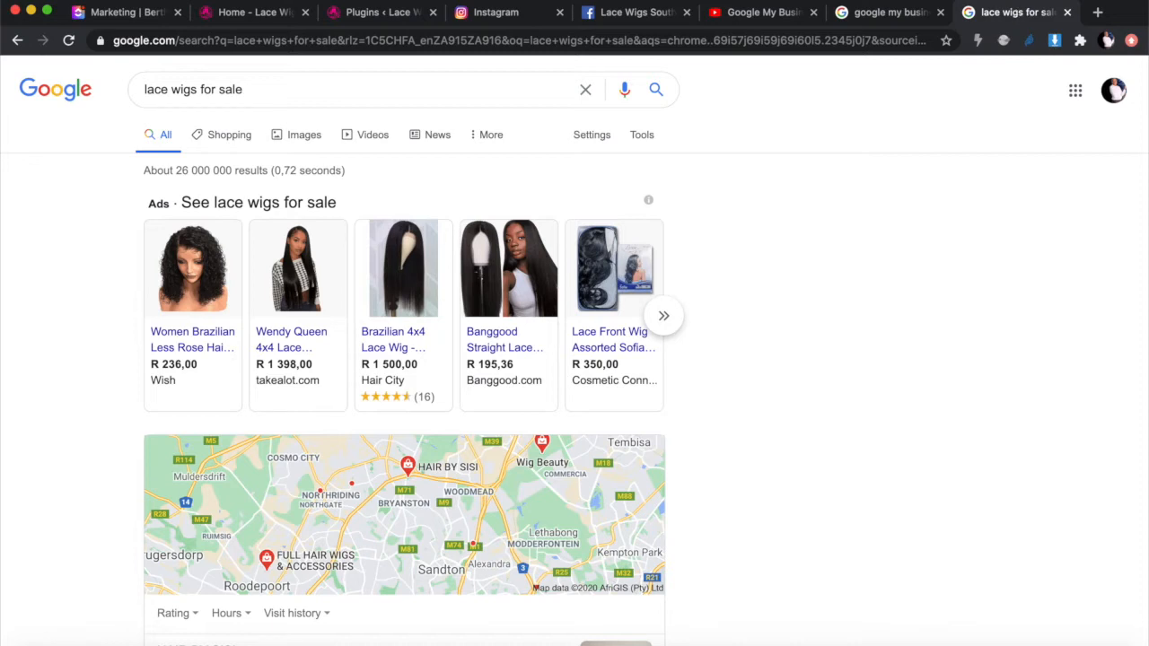
Step: Cycle through the Google My Business results, video and wig search, ending on the 'Home - Lace Wigs' store page
{"action": "left_click", "coordinate": [872, 13]}
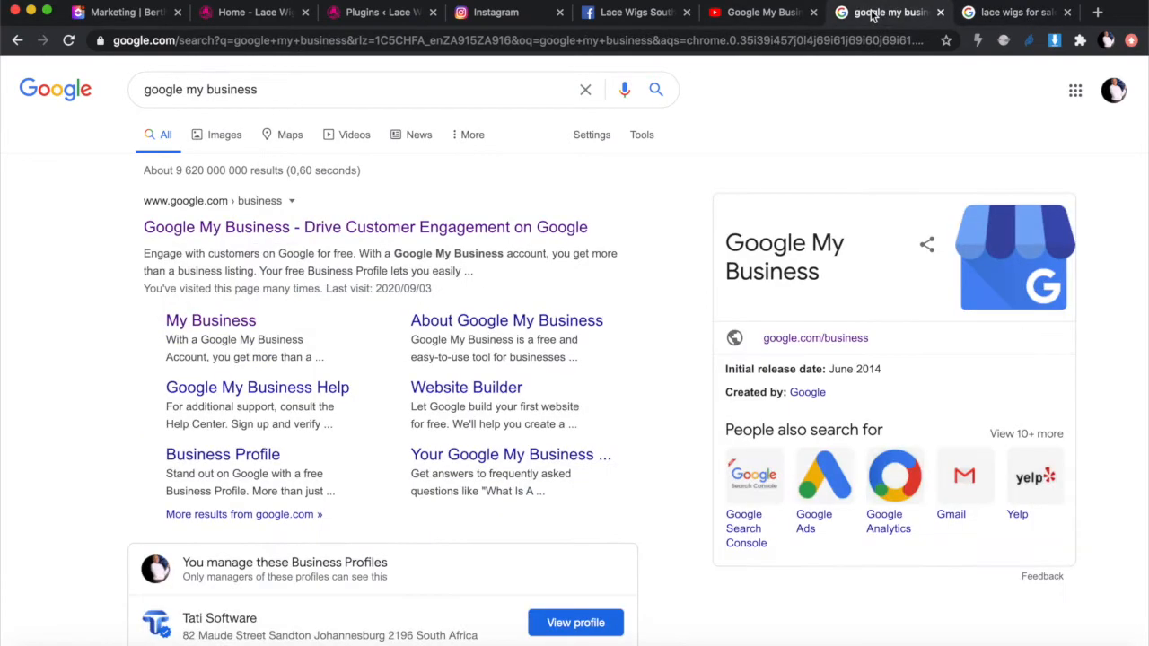
{"action": "left_click", "coordinate": [759, 13]}
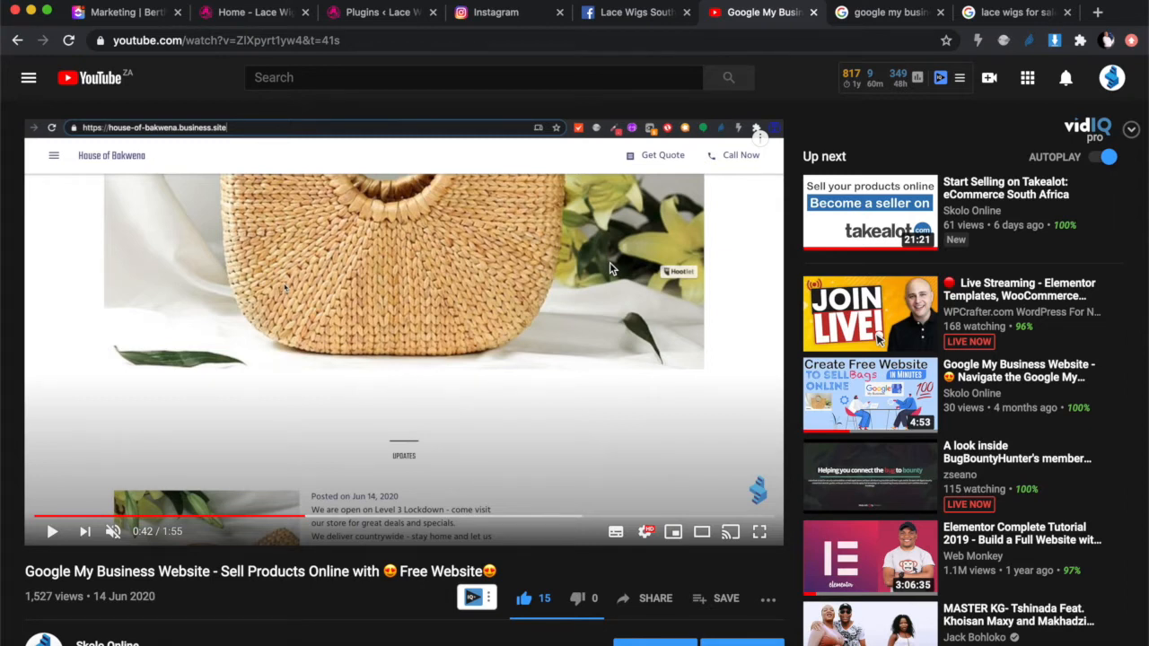
{"action": "left_click", "coordinate": [998, 16]}
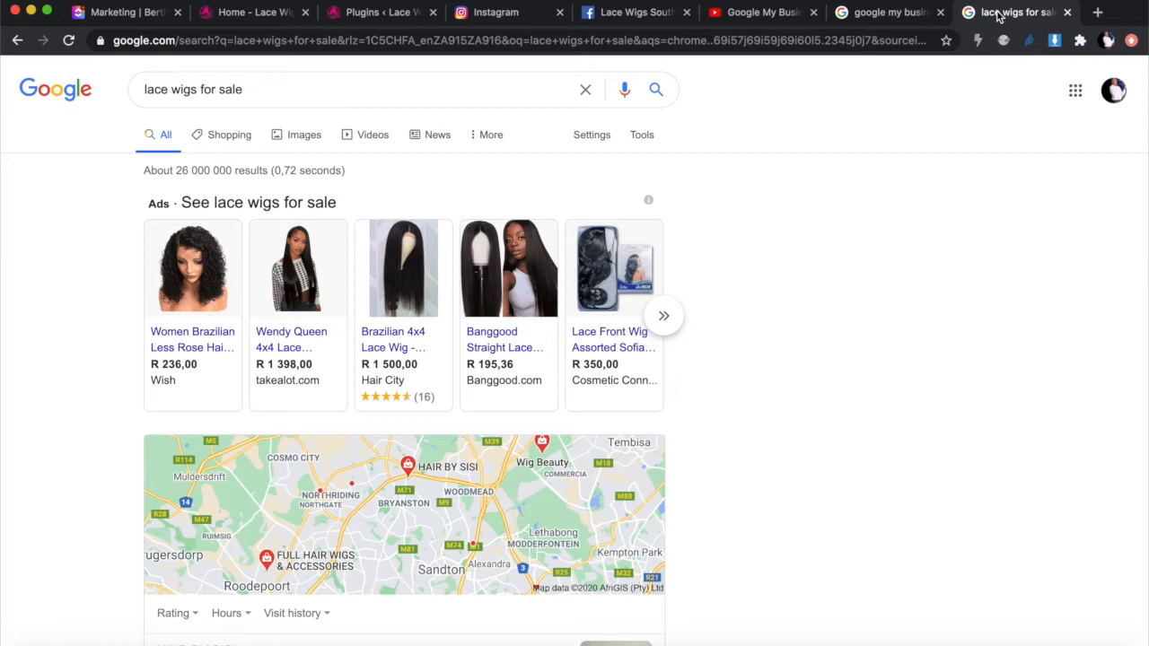
{"action": "left_click", "coordinate": [232, 16]}
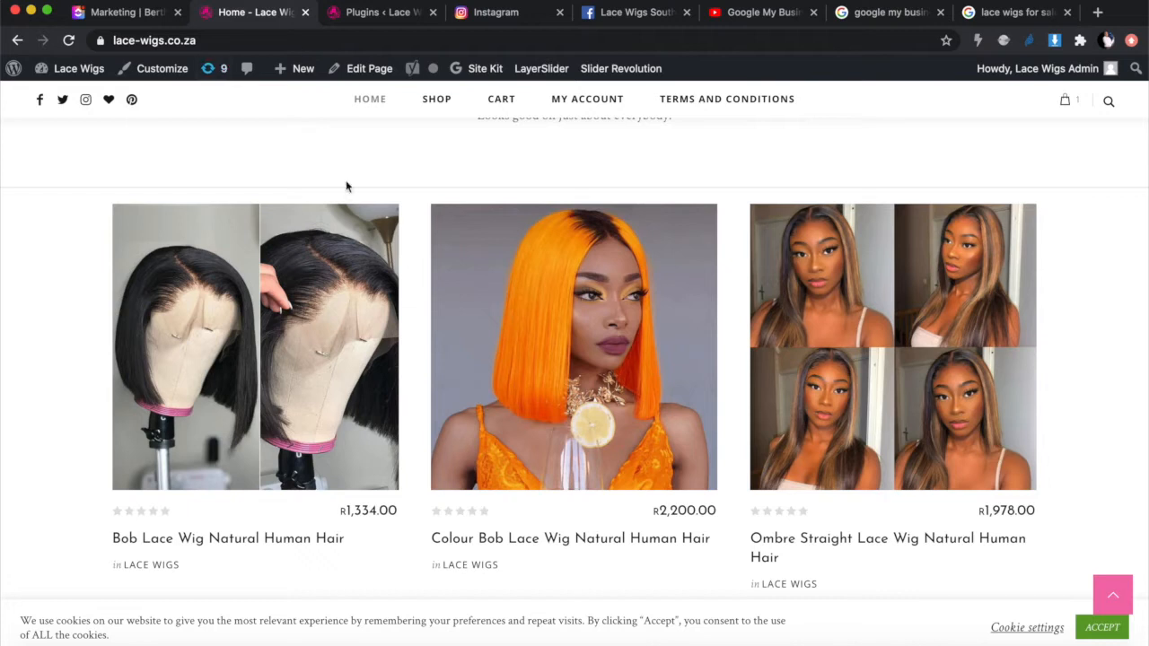
Step: Glance at the 'google my business' results, then bring up the ClickUp Marketing task board
{"action": "left_click", "coordinate": [879, 16]}
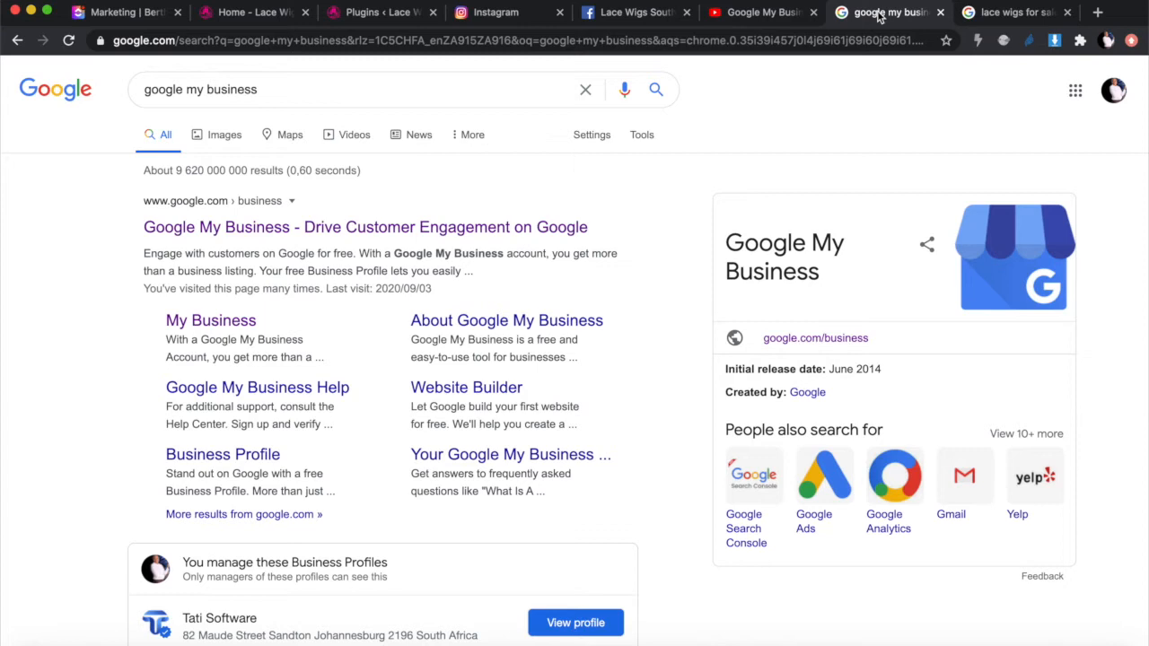
{"action": "left_click", "coordinate": [136, 13]}
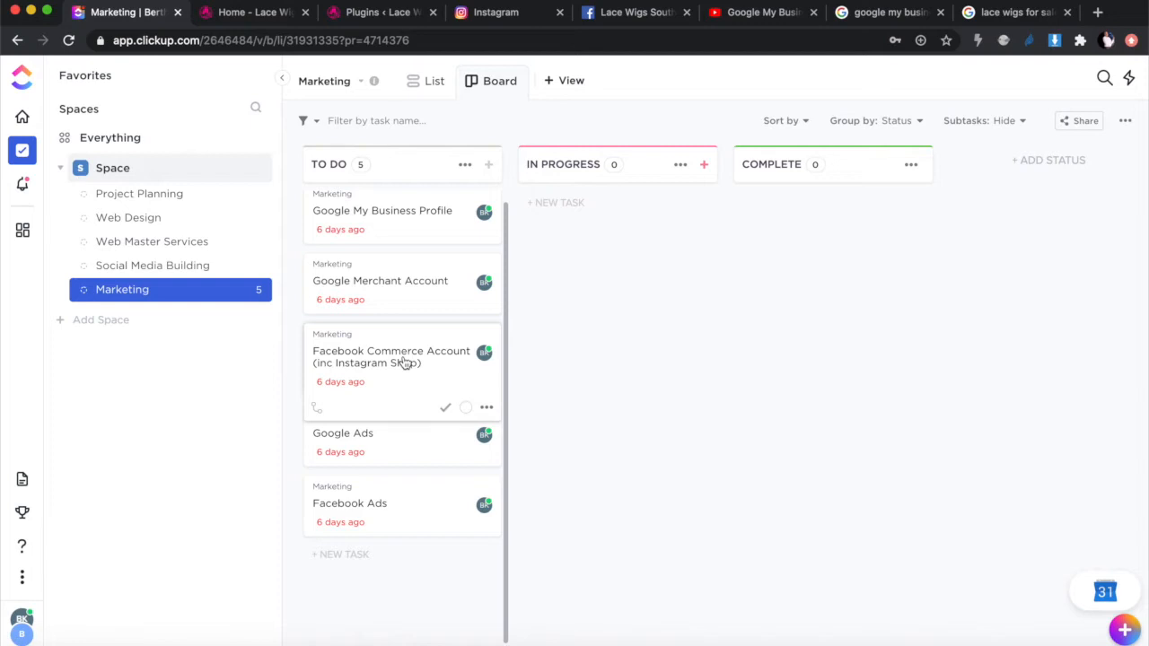
Step: Mark the Google My Business Profile task complete and switch to the Instagram feed
{"action": "left_click", "coordinate": [448, 256]}
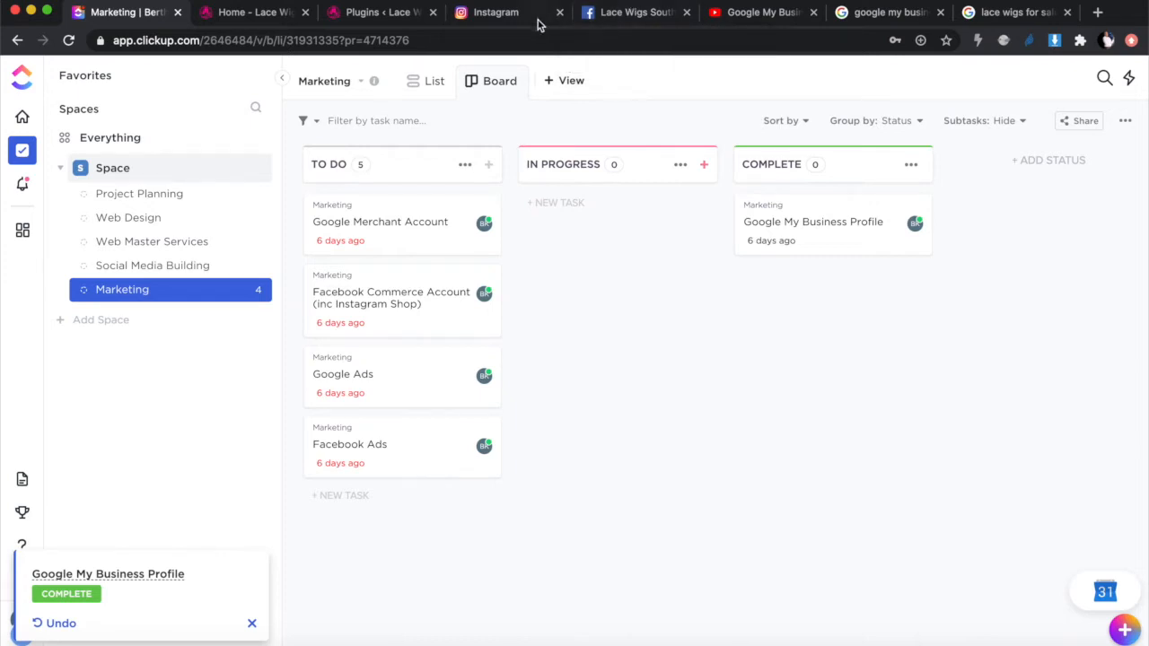
{"action": "left_click", "coordinate": [499, 23]}
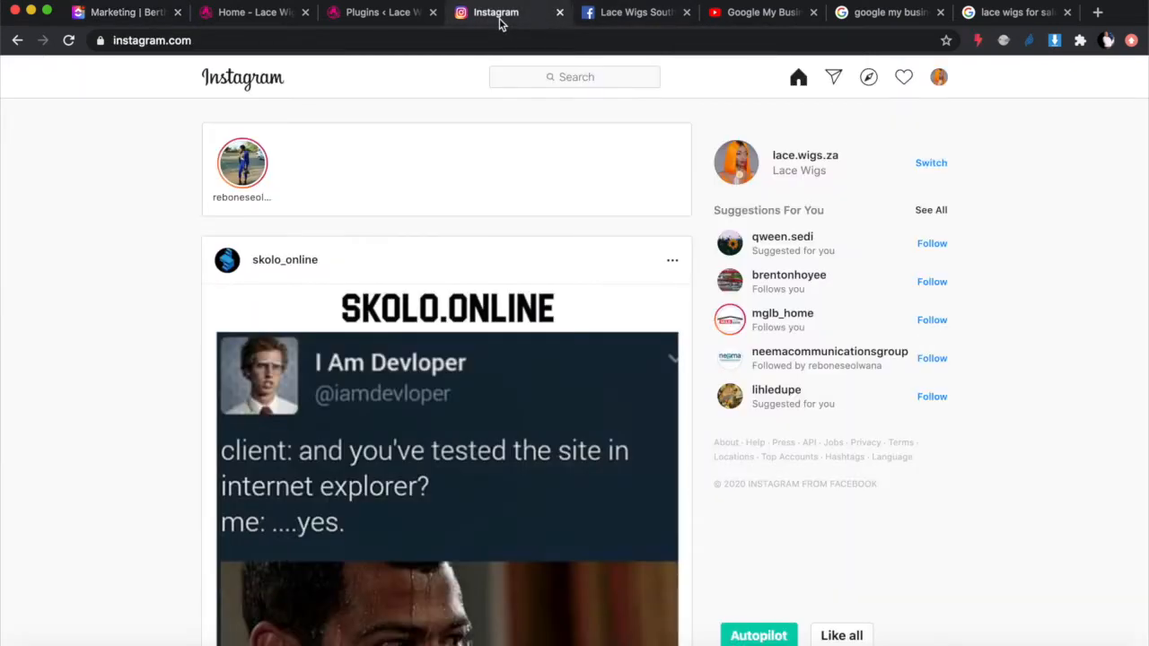
Step: Look over the Lace Wigs South Africa Facebook page, then return to the Instagram feed
{"action": "left_click", "coordinate": [636, 13]}
{"action": "scroll", "coordinate": [428, 228], "scroll_direction": "down", "scroll_amount": 1}
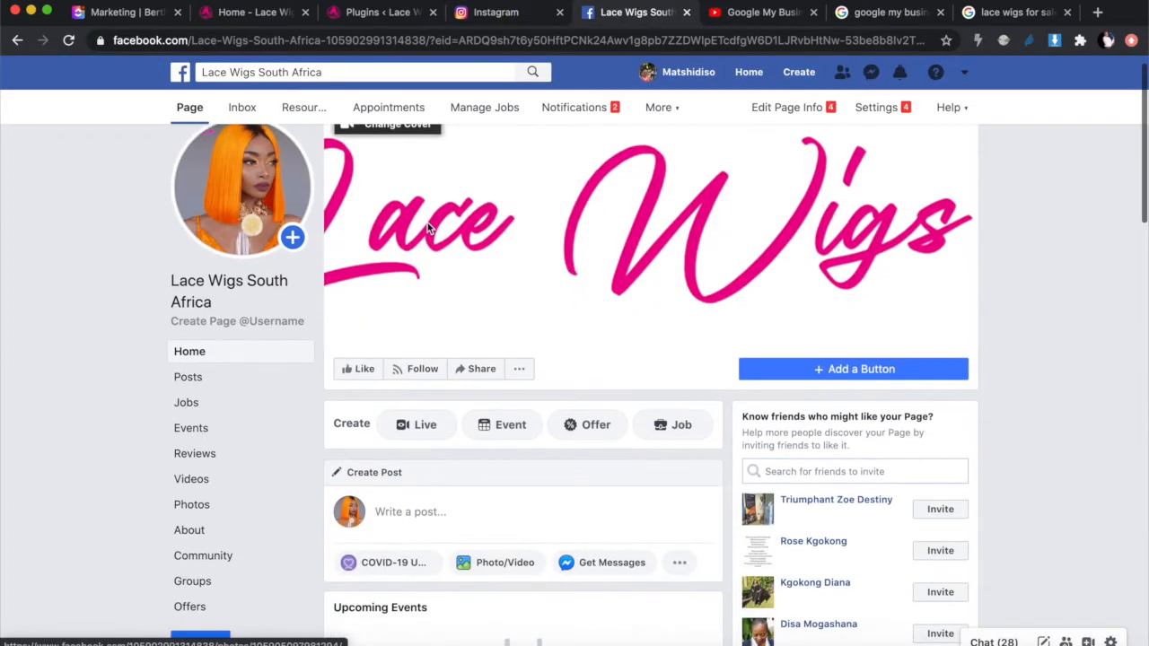
{"action": "scroll", "coordinate": [428, 228], "scroll_direction": "down", "scroll_amount": 5}
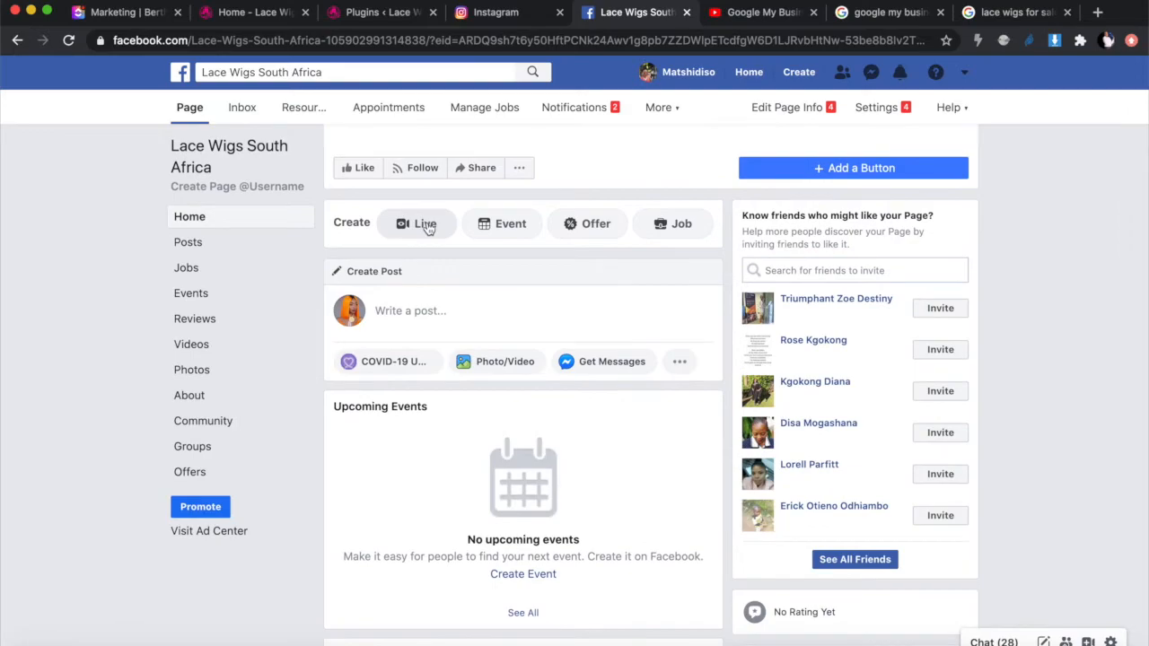
{"action": "left_click", "coordinate": [507, 18]}
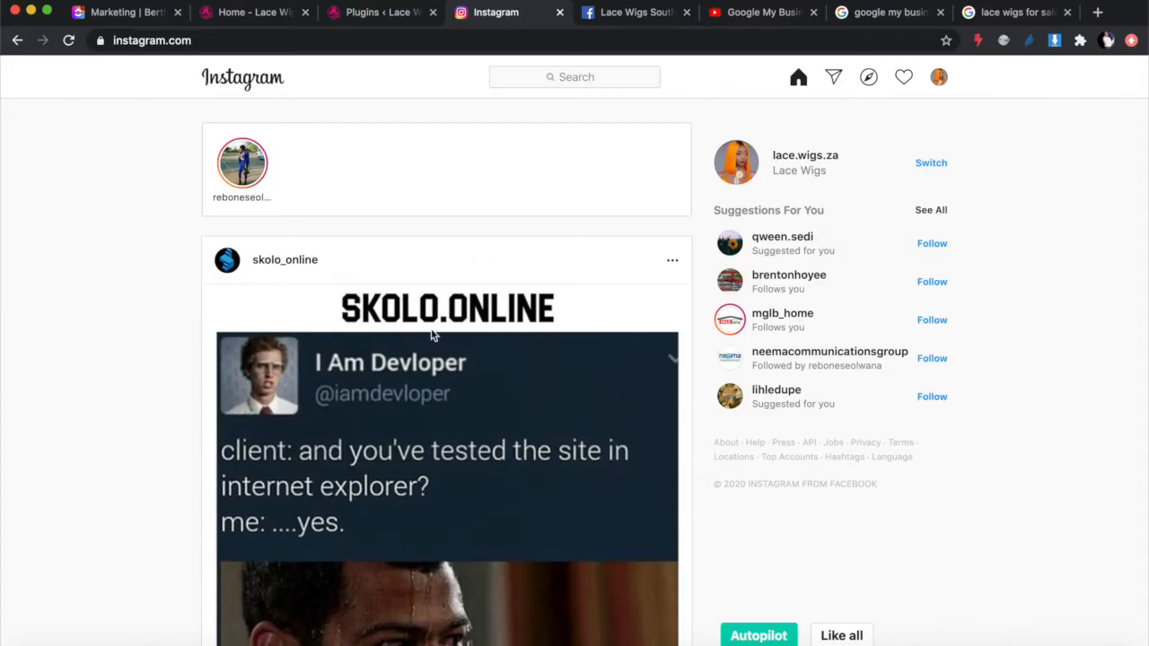
{"action": "scroll", "coordinate": [432, 335], "scroll_direction": "down", "scroll_amount": 5}
{"action": "scroll", "coordinate": [500, 308], "scroll_direction": "up", "scroll_amount": 5}
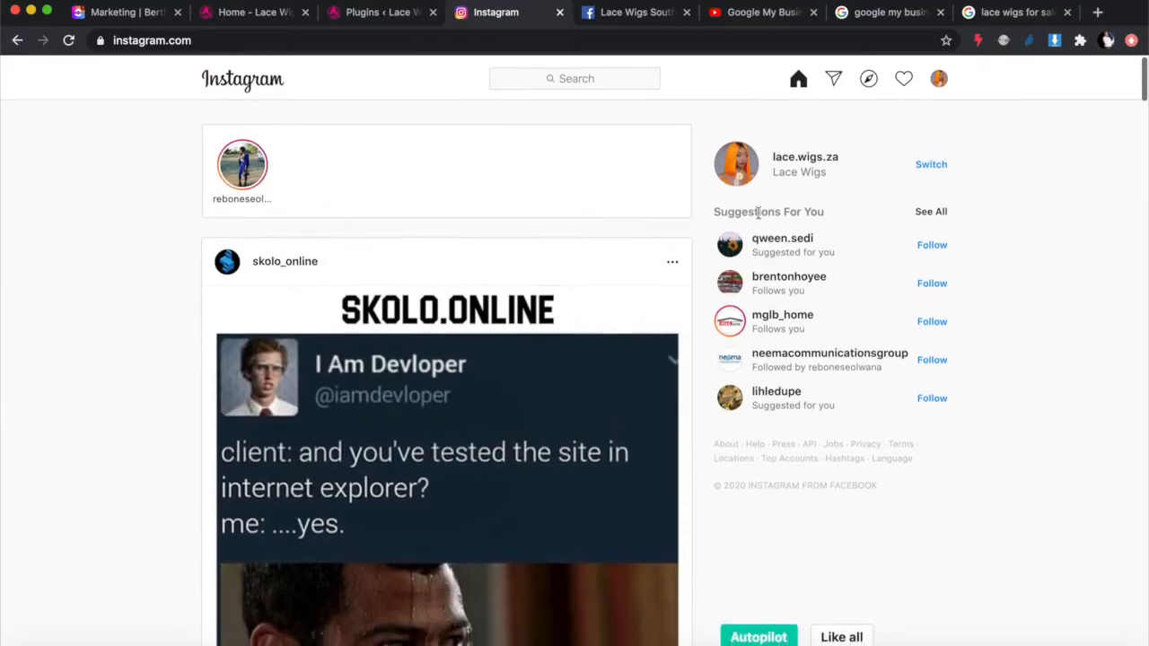
Step: Check the profile options, then review the activity list of recent new followers
{"action": "left_click", "coordinate": [938, 78]}
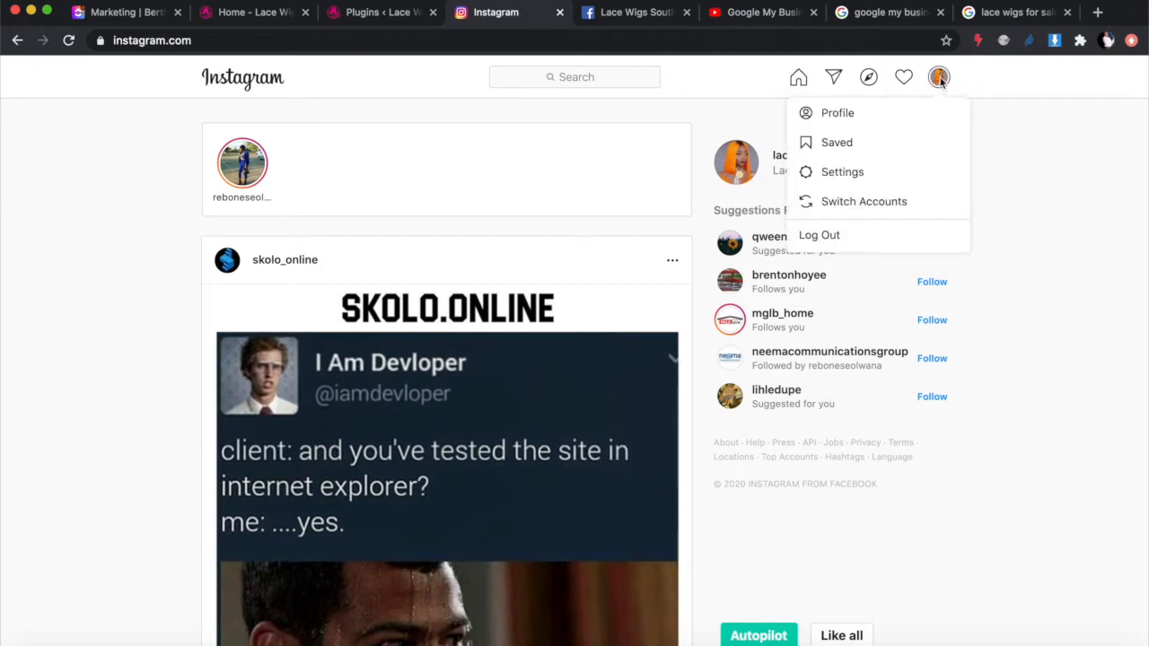
{"action": "left_click", "coordinate": [1069, 135]}
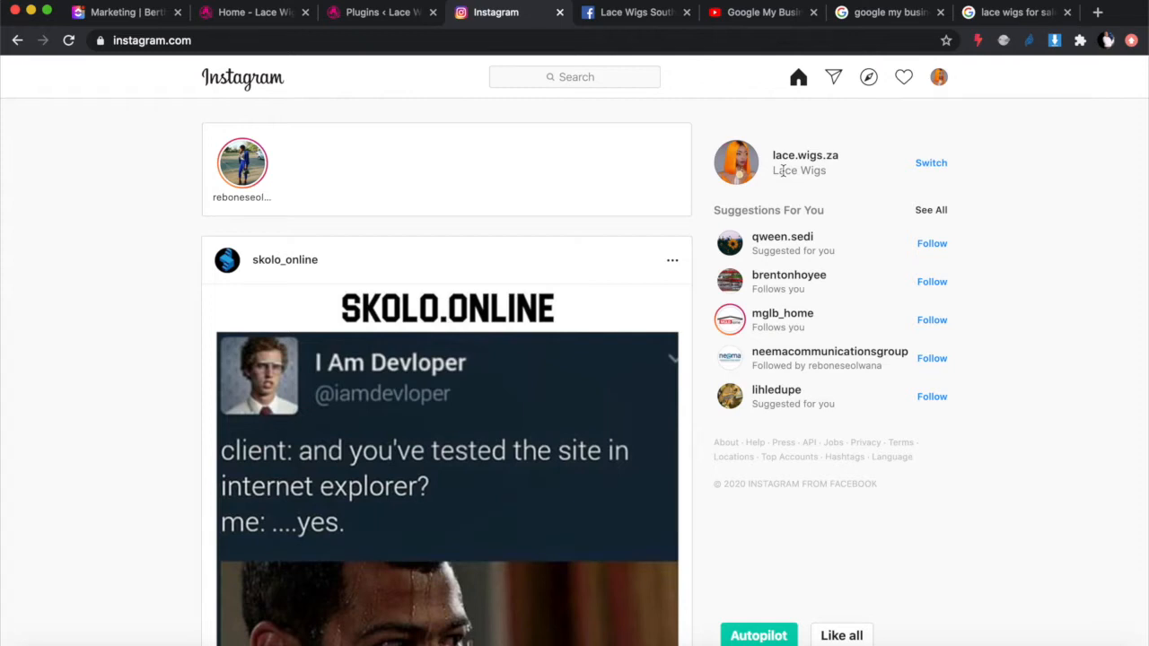
{"action": "left_click", "coordinate": [904, 78]}
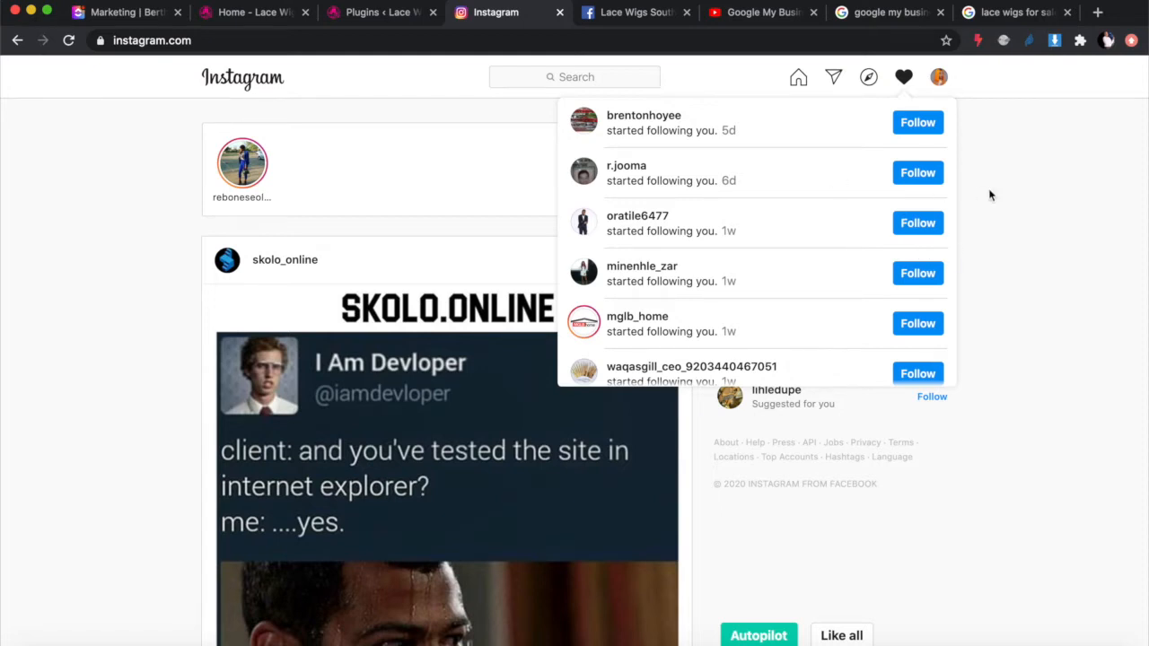
{"action": "left_click", "coordinate": [1022, 199]}
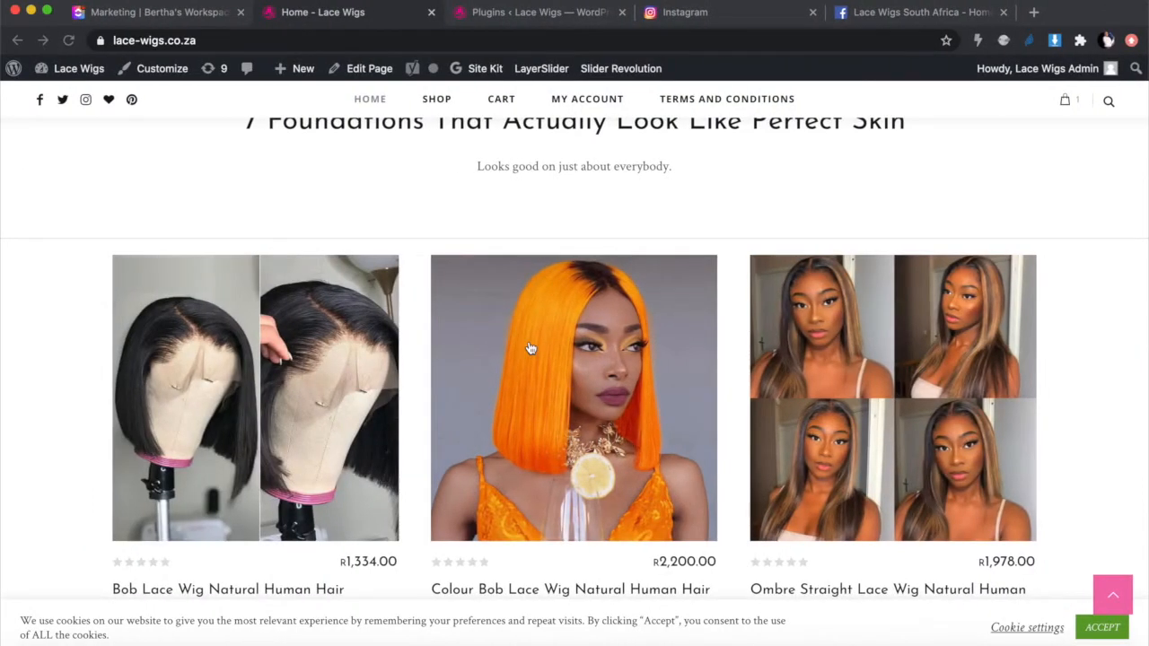
Step: Scroll through the Lace Wigs homepage screenshot's wig product grid
{"action": "scroll", "coordinate": [530, 348], "scroll_direction": "down", "scroll_amount": 2}
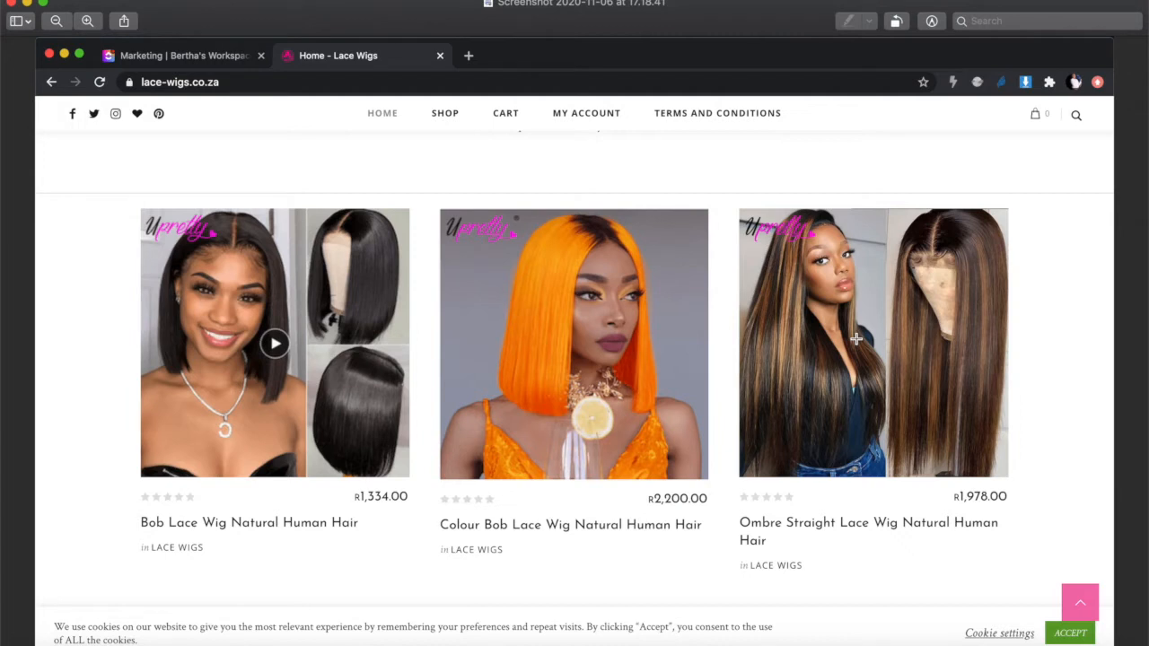
Step: Exit the fullscreen screenshot and switch to the Lace Wigs WordPress Plugins page with 22 plugins
{"action": "key", "text": "ctrl+Left"}
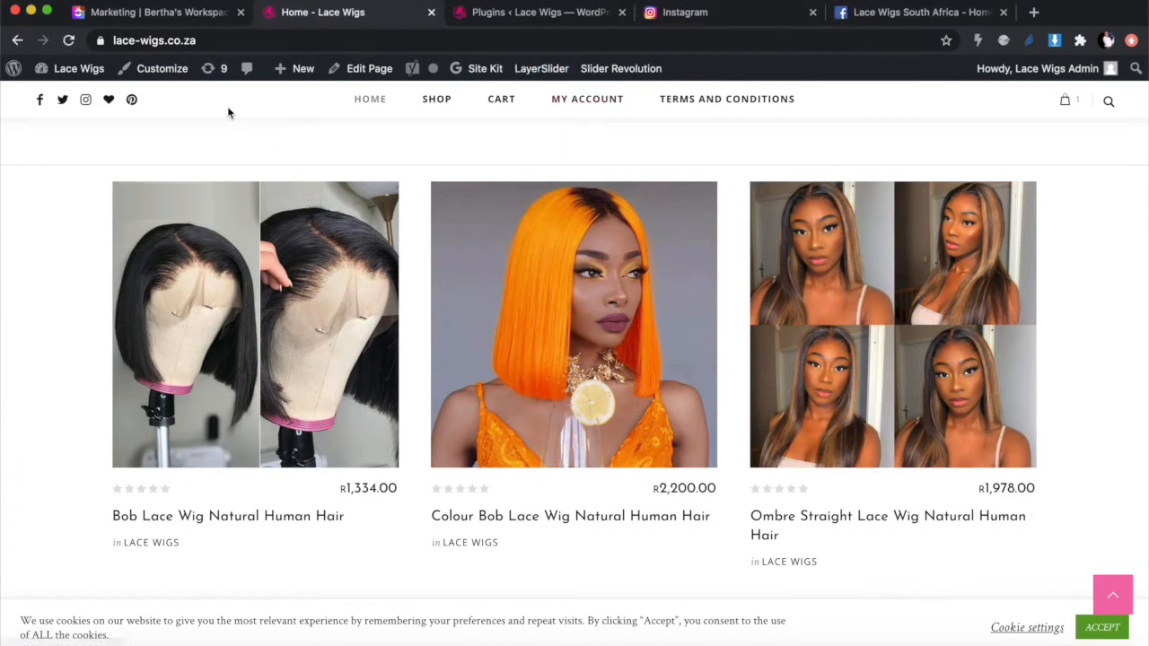
{"action": "scroll", "coordinate": [354, 188], "scroll_direction": "up", "scroll_amount": 15}
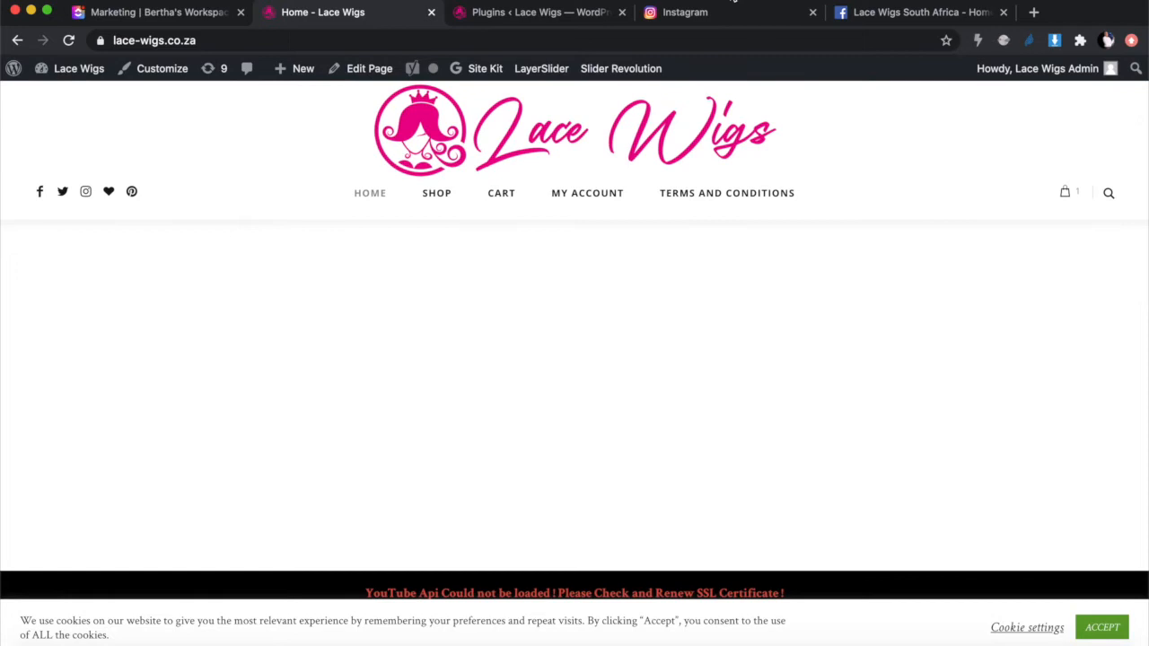
{"action": "left_click", "coordinate": [541, 15]}
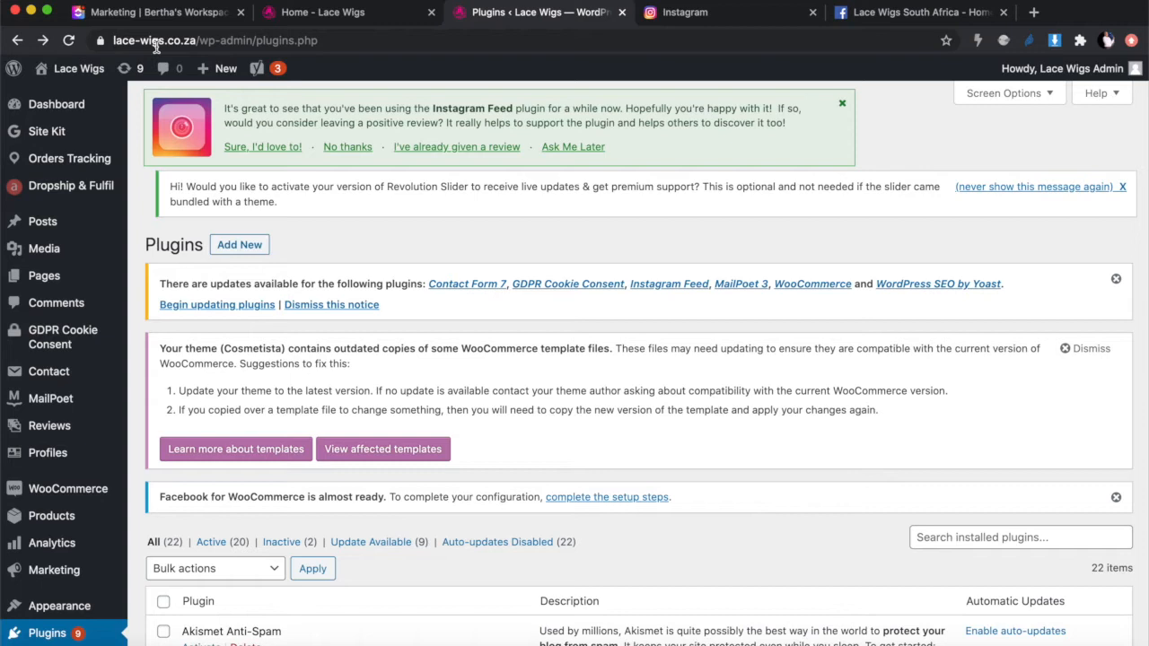
Step: Scroll through the installed plugins list to locate Facebook for WooCommerce
{"action": "mouse_move", "coordinate": [61, 435]}
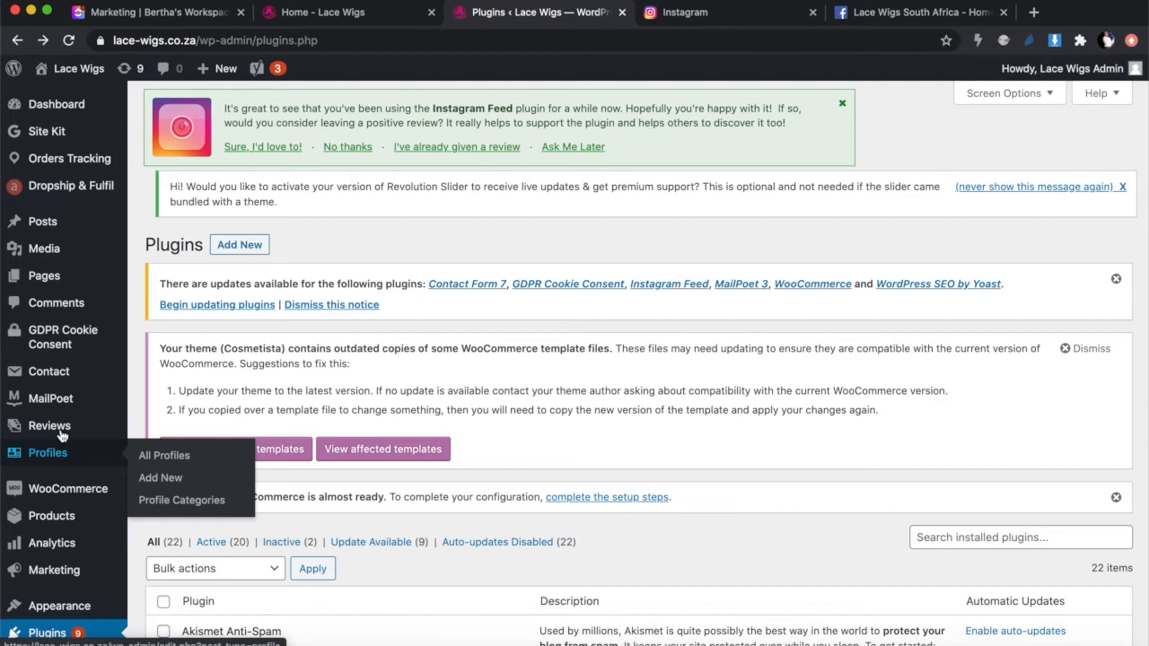
{"action": "scroll", "coordinate": [63, 449], "scroll_direction": "down", "scroll_amount": 5}
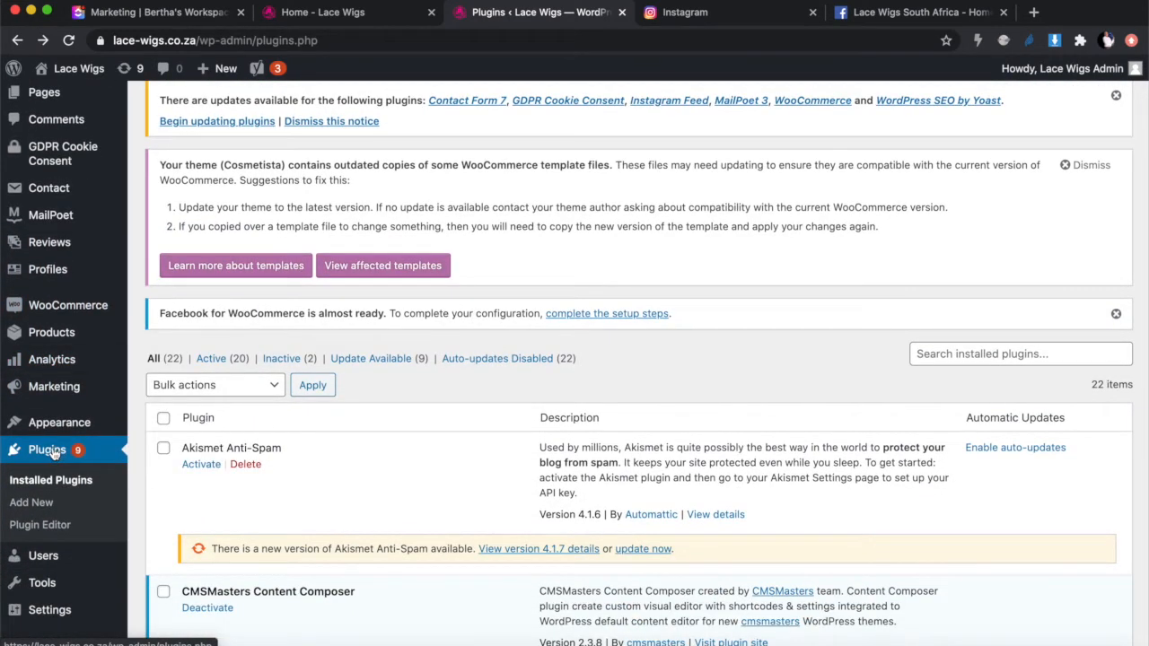
{"action": "scroll", "coordinate": [339, 476], "scroll_direction": "down", "scroll_amount": 2}
{"action": "scroll", "coordinate": [340, 477], "scroll_direction": "down", "scroll_amount": 3}
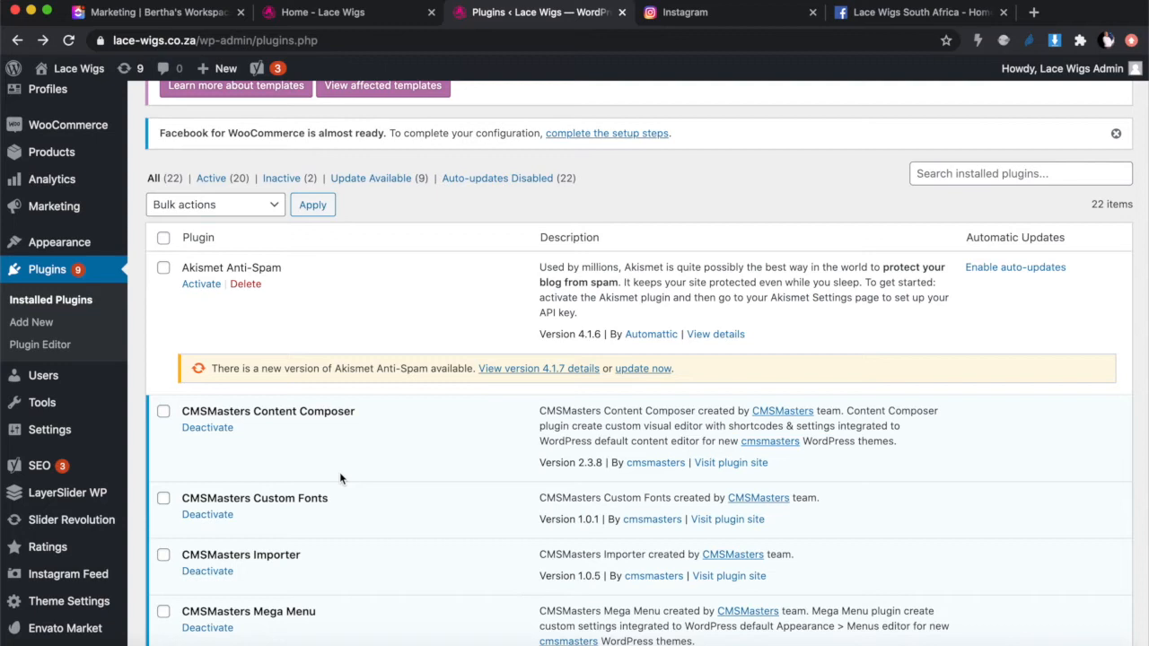
{"action": "scroll", "coordinate": [340, 478], "scroll_direction": "down", "scroll_amount": 6}
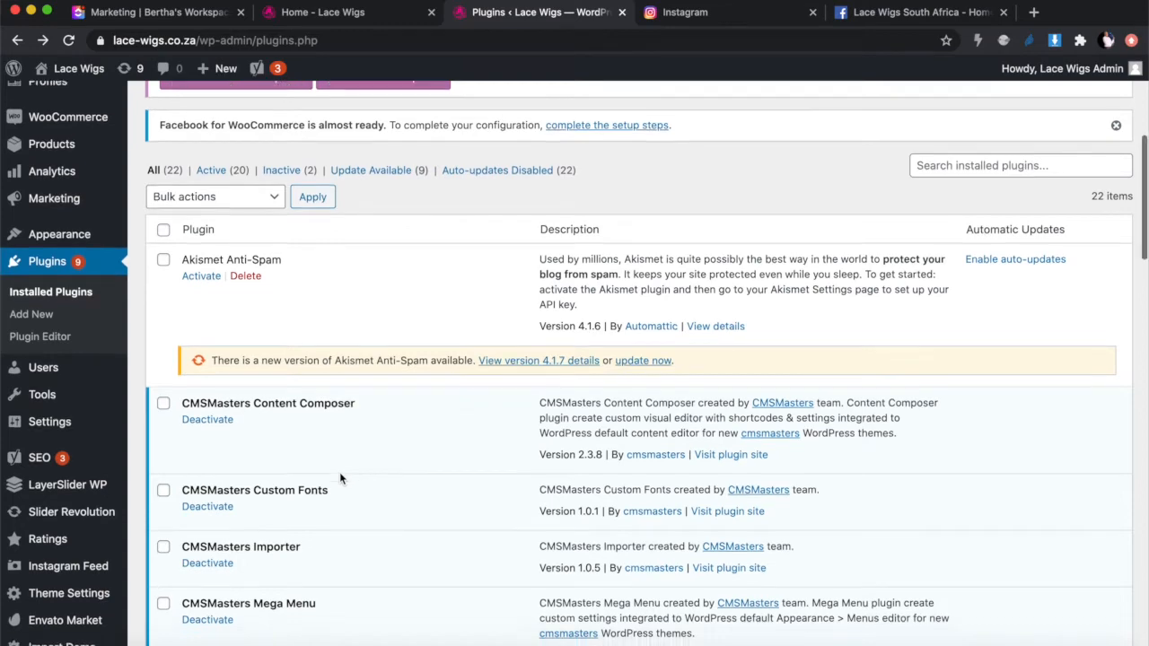
{"action": "scroll", "coordinate": [340, 478], "scroll_direction": "down", "scroll_amount": 5}
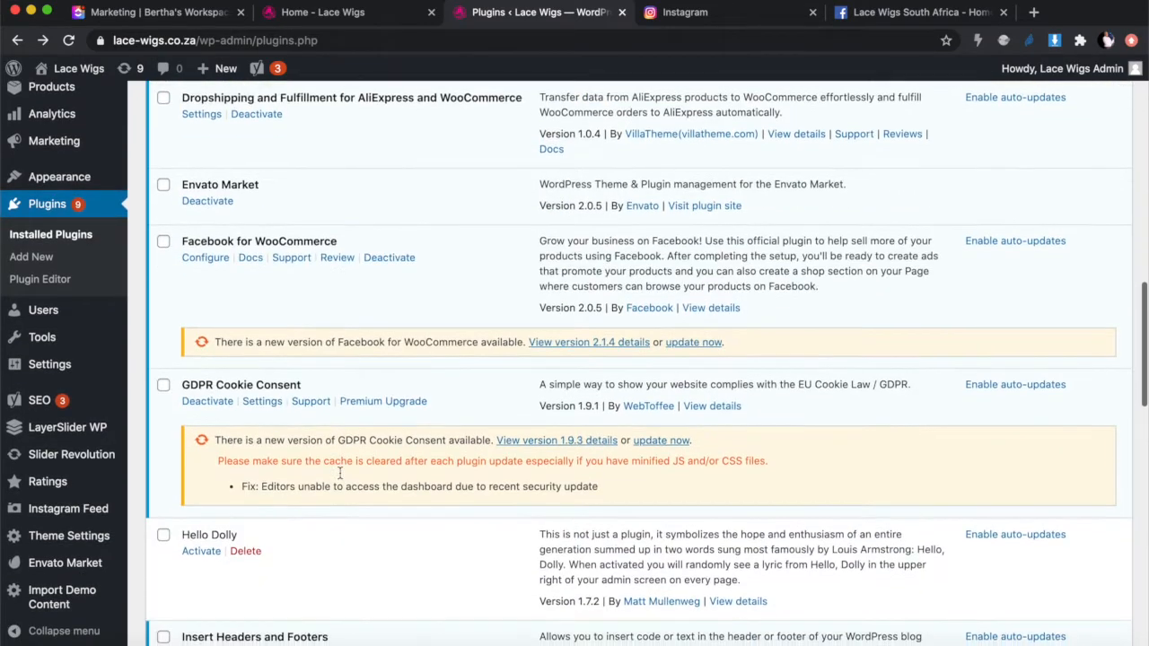
{"action": "scroll", "coordinate": [339, 478], "scroll_direction": "down", "scroll_amount": 5}
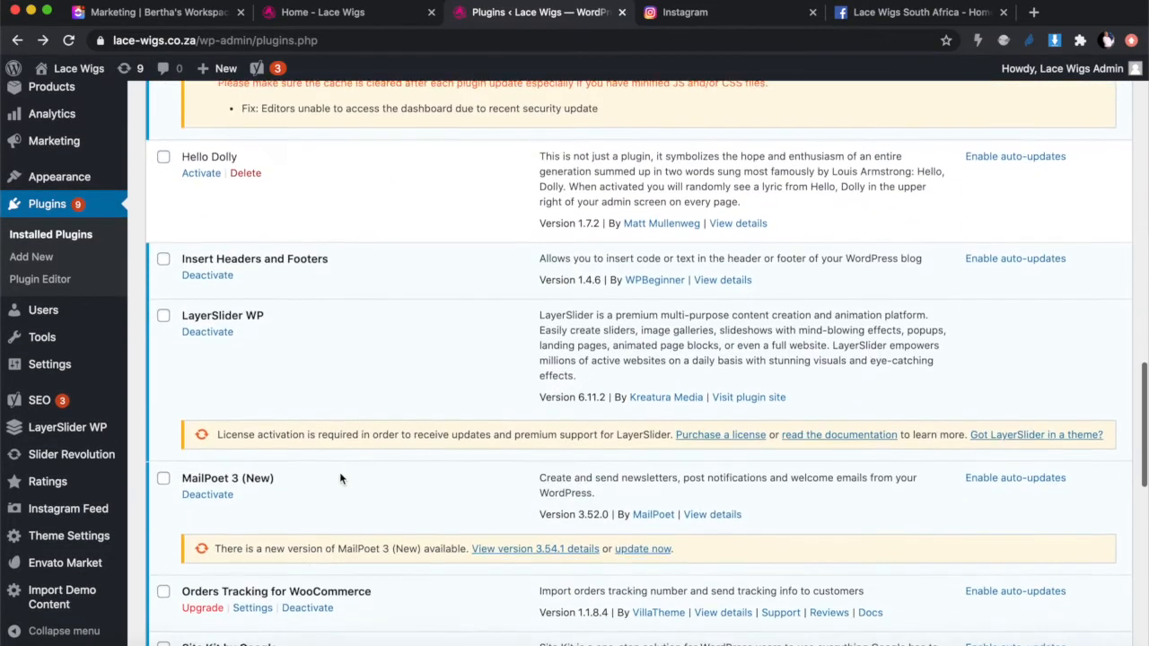
{"action": "scroll", "coordinate": [339, 478], "scroll_direction": "down", "scroll_amount": 5}
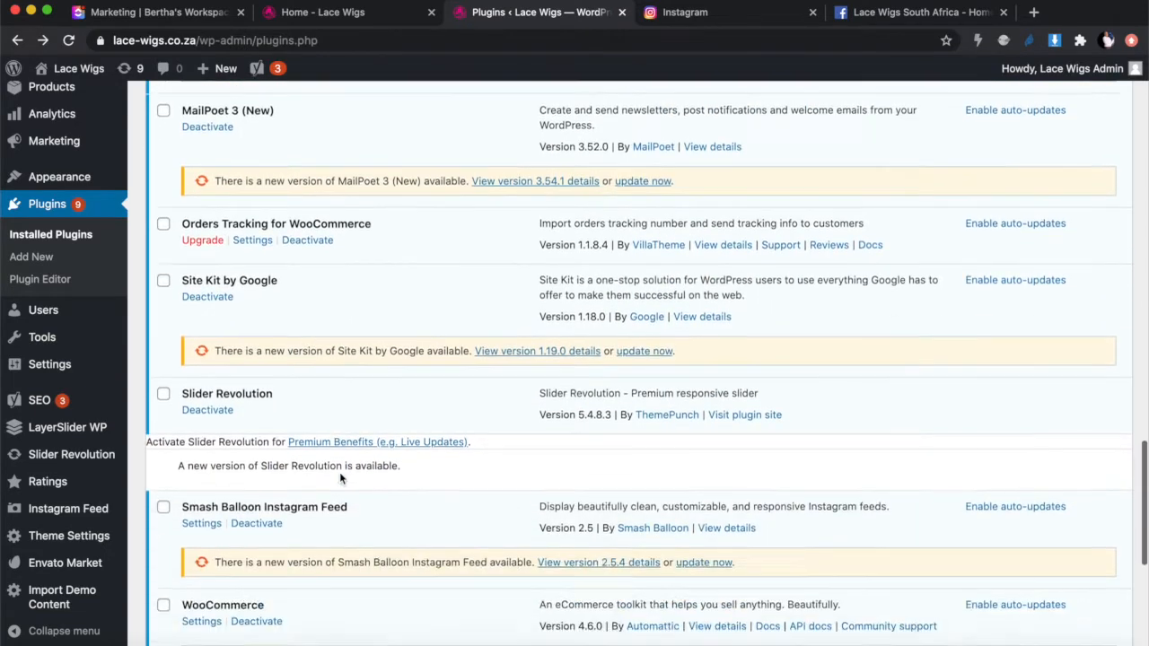
{"action": "scroll", "coordinate": [339, 478], "scroll_direction": "down", "scroll_amount": 2}
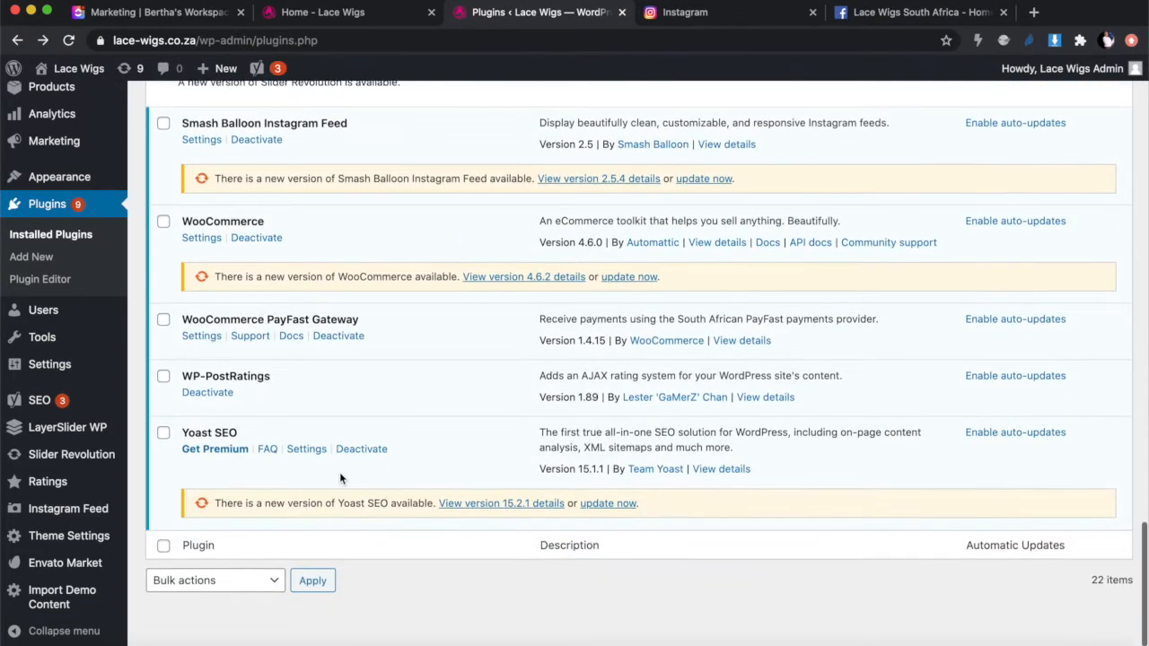
{"action": "scroll", "coordinate": [339, 478], "scroll_direction": "up", "scroll_amount": 3}
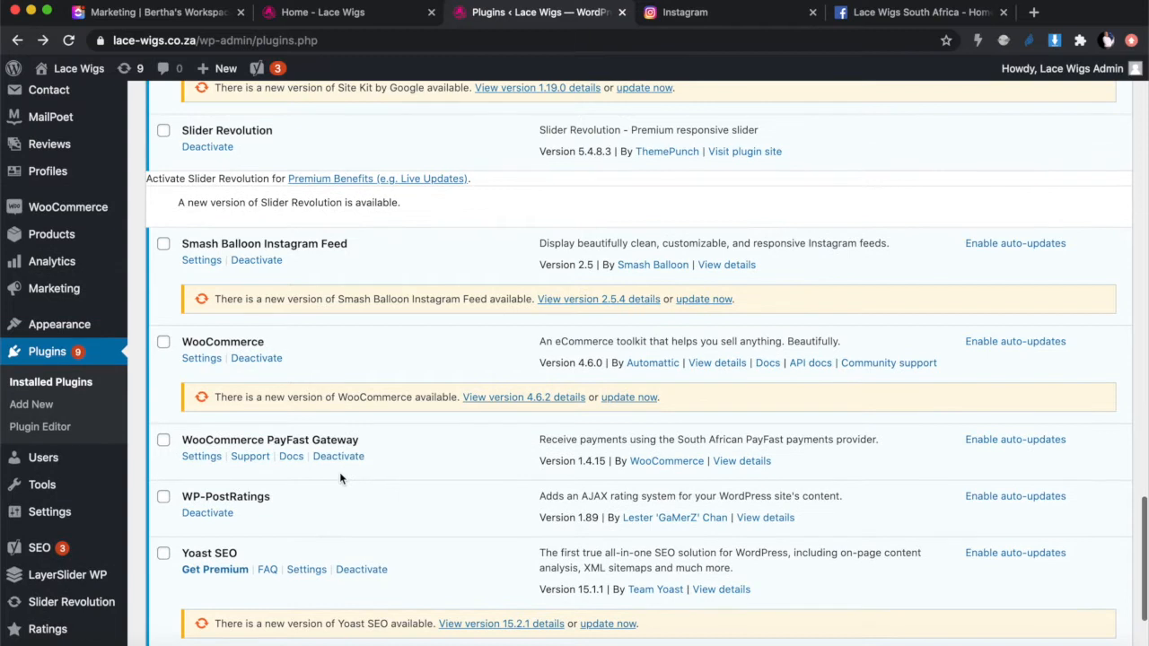
{"action": "scroll", "coordinate": [339, 478], "scroll_direction": "up", "scroll_amount": 1}
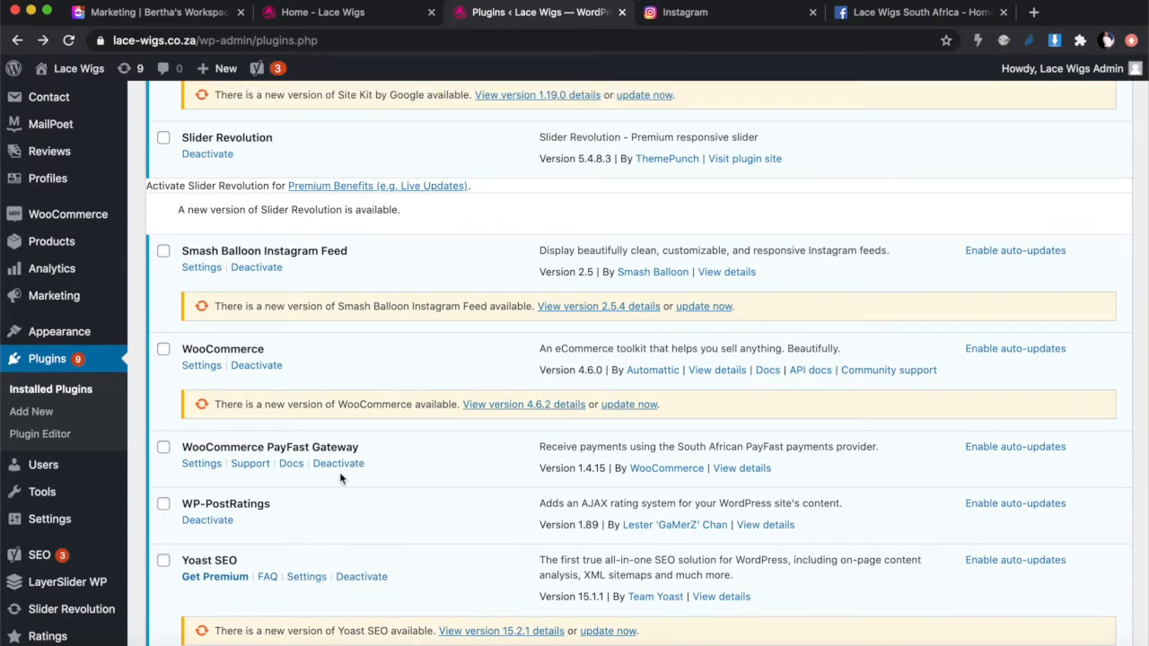
{"action": "scroll", "coordinate": [339, 478], "scroll_direction": "up", "scroll_amount": 3}
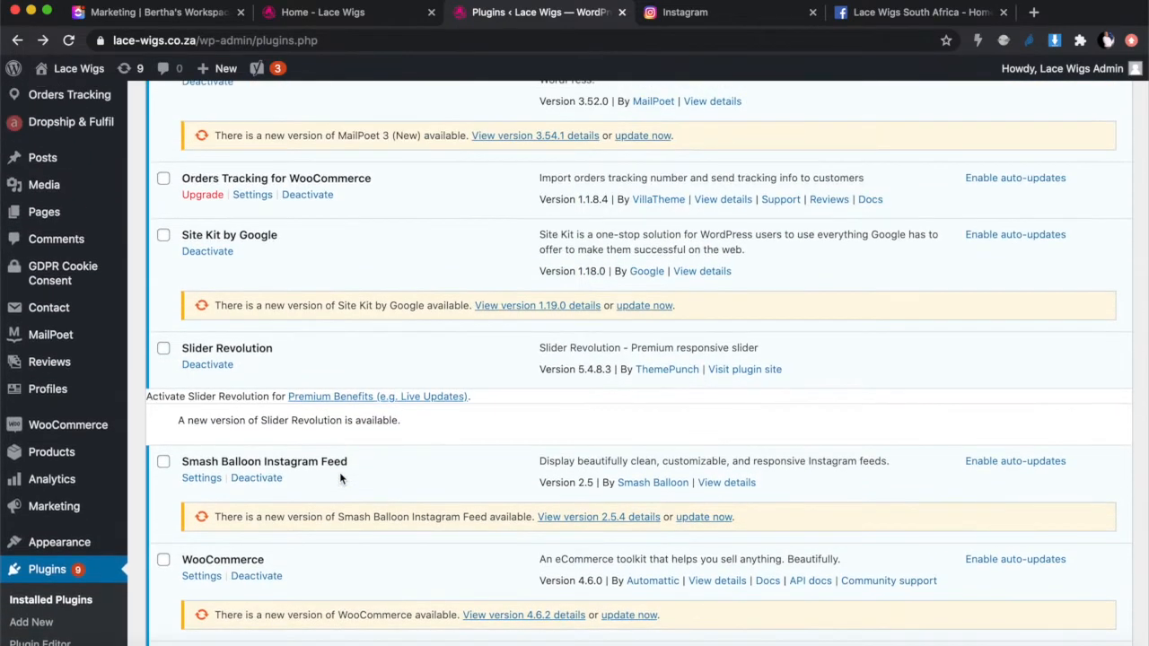
{"action": "scroll", "coordinate": [339, 472], "scroll_direction": "up", "scroll_amount": 2}
{"action": "scroll", "coordinate": [339, 479], "scroll_direction": "up", "scroll_amount": 8}
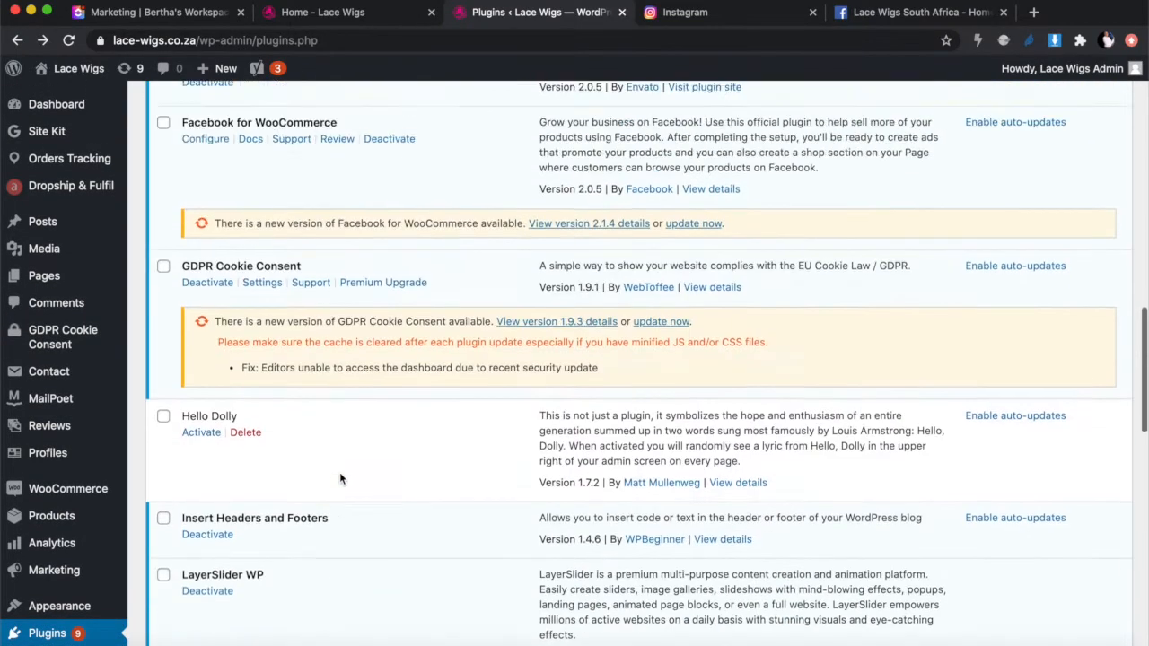
{"action": "scroll", "coordinate": [340, 472], "scroll_direction": "up", "scroll_amount": 3}
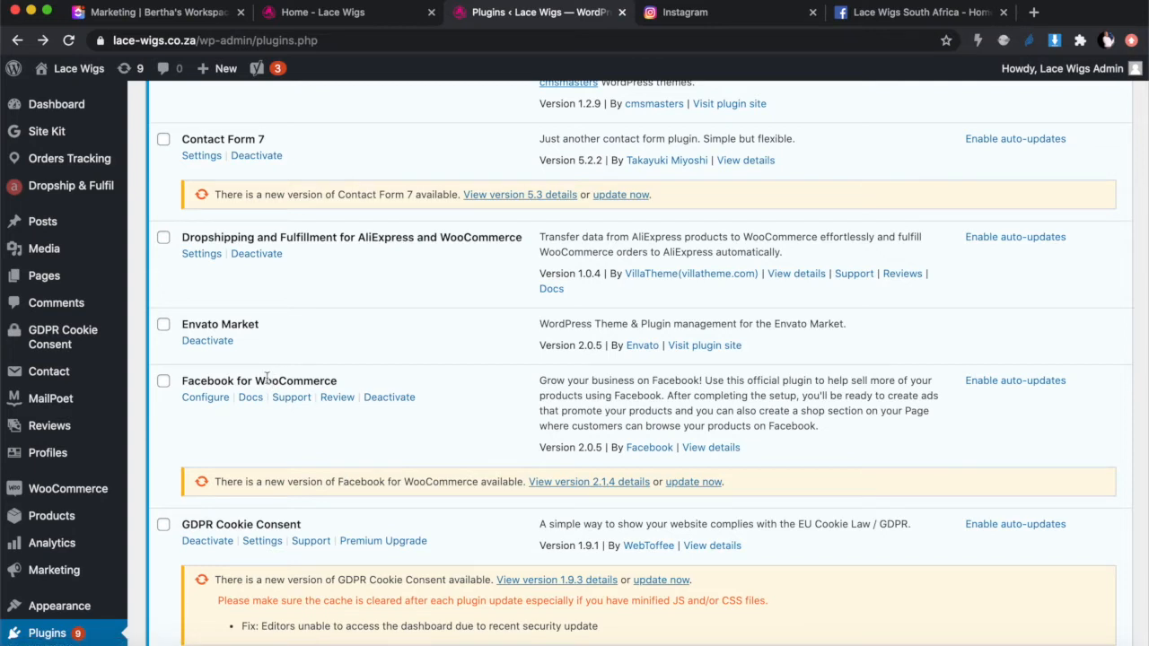
Step: Configure Facebook for WooCommerce and choose Get Started to open Facebook's Confirm Settings dialog
{"action": "left_click", "coordinate": [203, 404]}
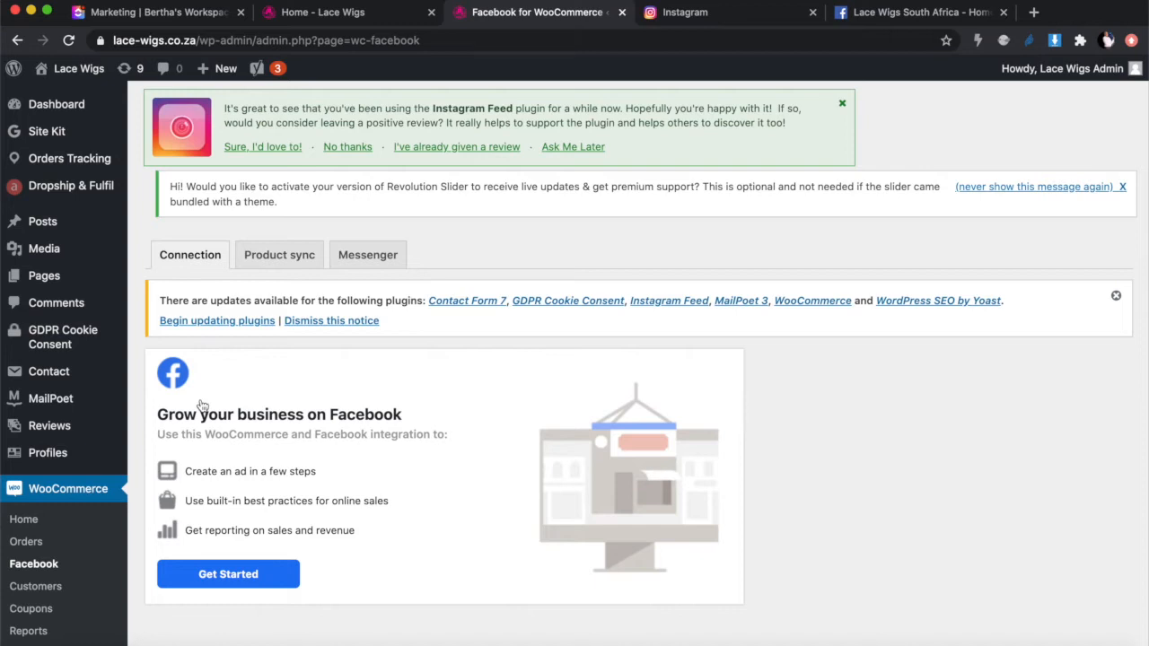
{"action": "scroll", "coordinate": [202, 406], "scroll_direction": "down", "scroll_amount": 2}
{"action": "left_click", "coordinate": [226, 499]}
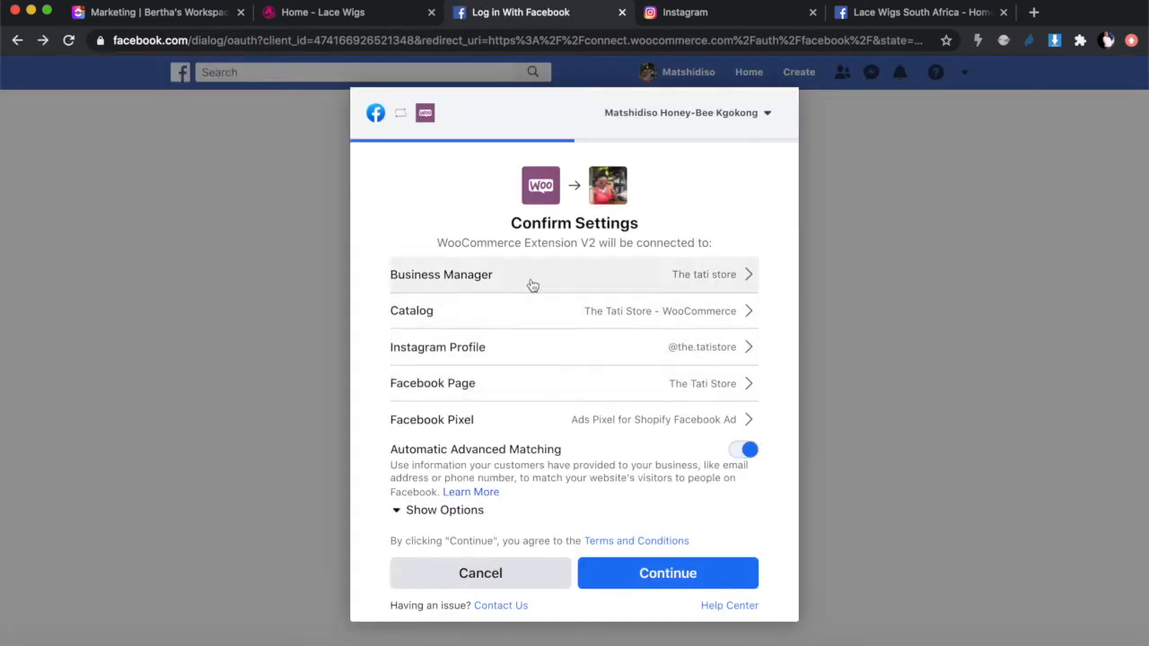
Step: Choose Lace Wigs - Business Manager and the Lace Wigs South Africa page, then begin a new catalog
{"action": "left_click", "coordinate": [708, 276]}
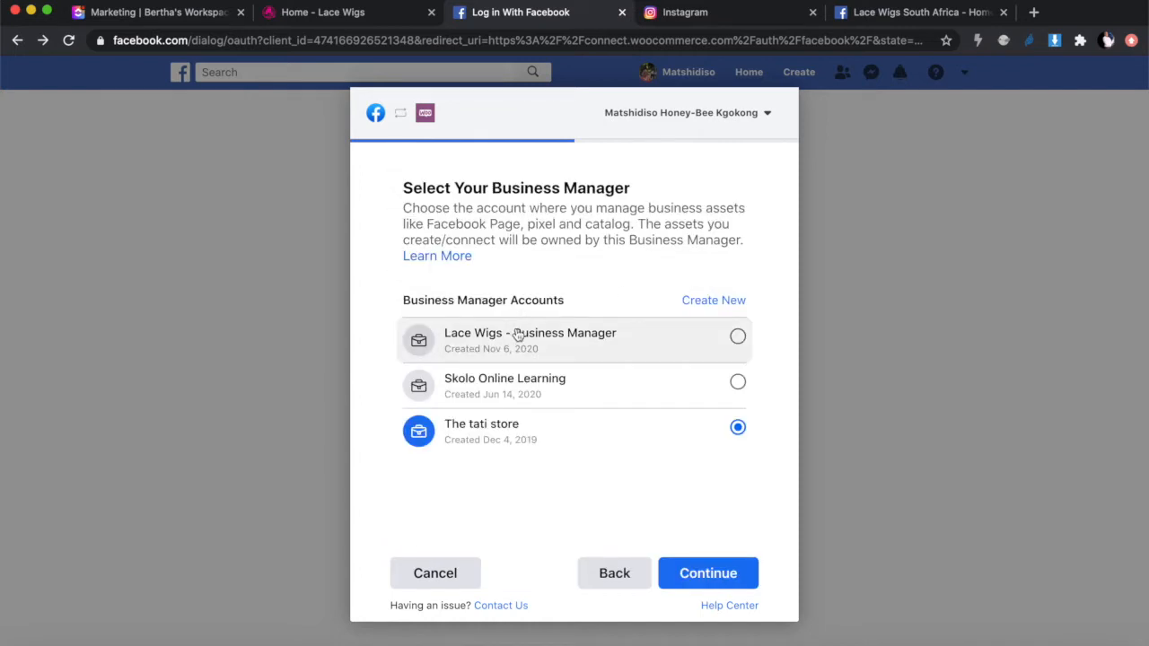
{"action": "left_click", "coordinate": [596, 341]}
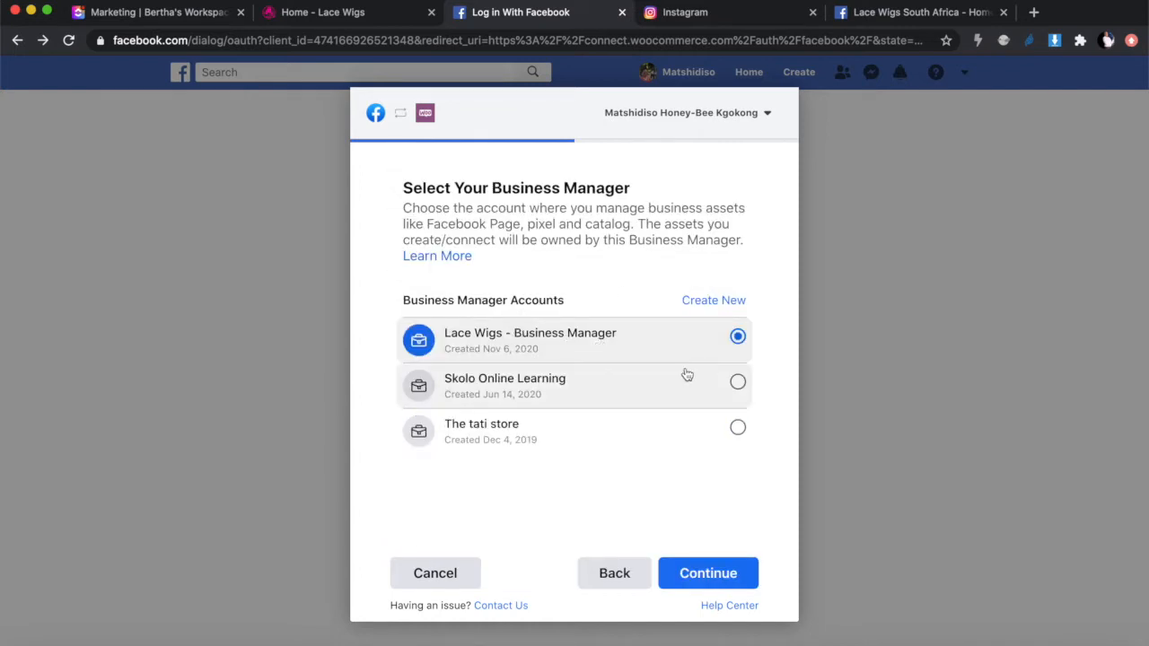
{"action": "left_click", "coordinate": [713, 574]}
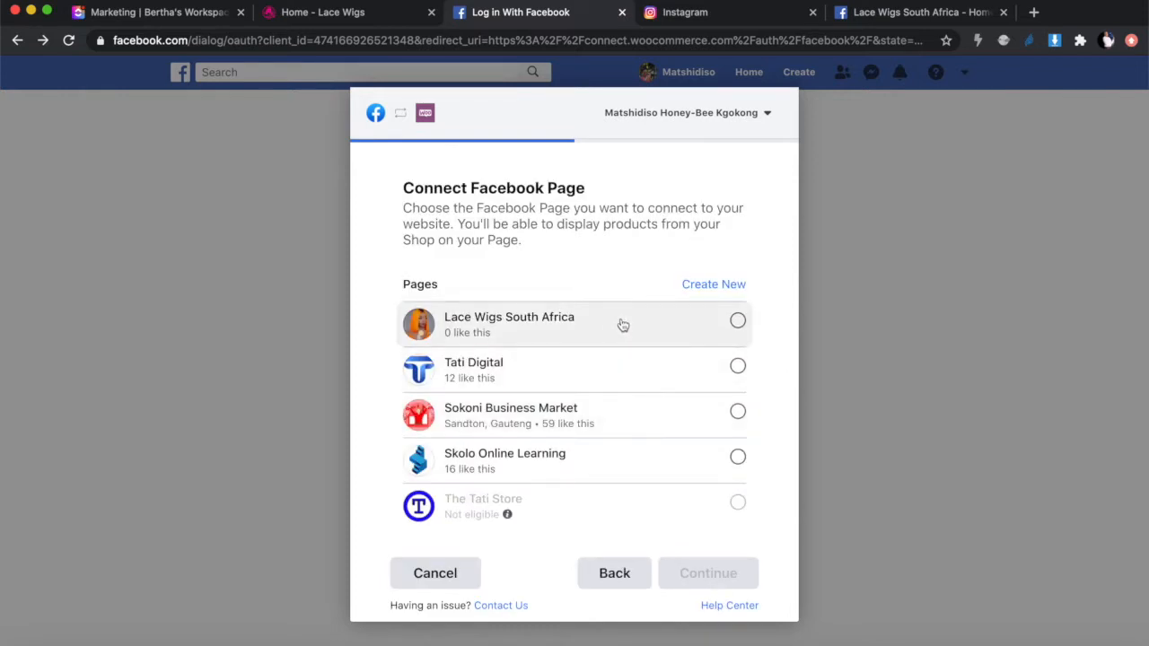
{"action": "left_click", "coordinate": [738, 321]}
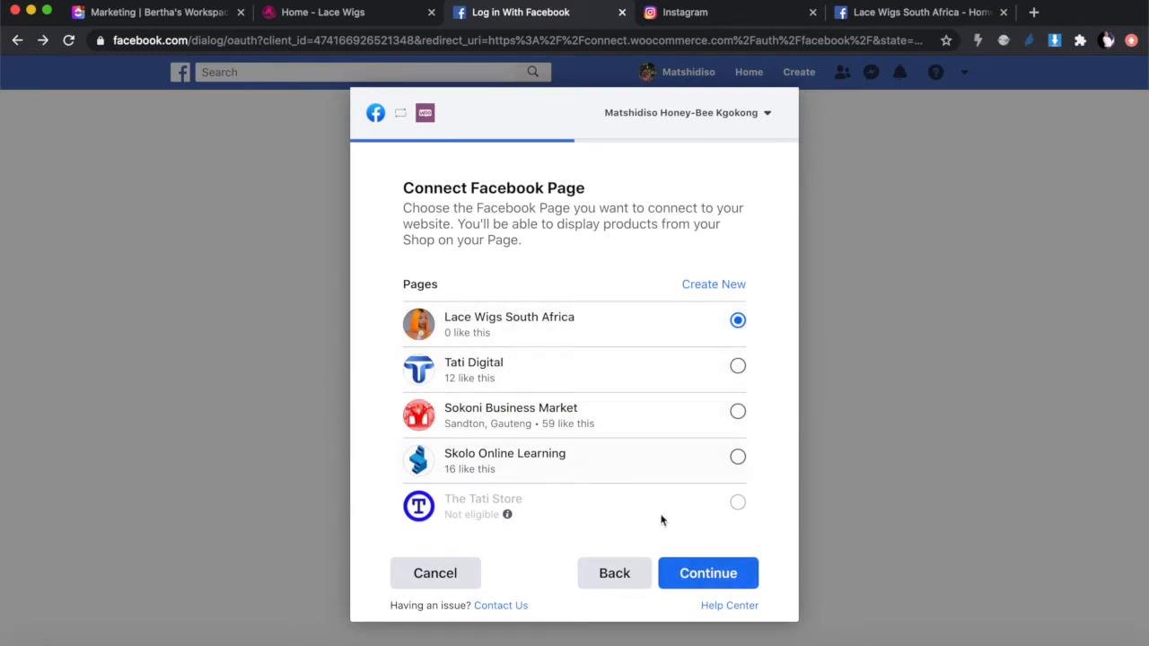
{"action": "left_click", "coordinate": [723, 575]}
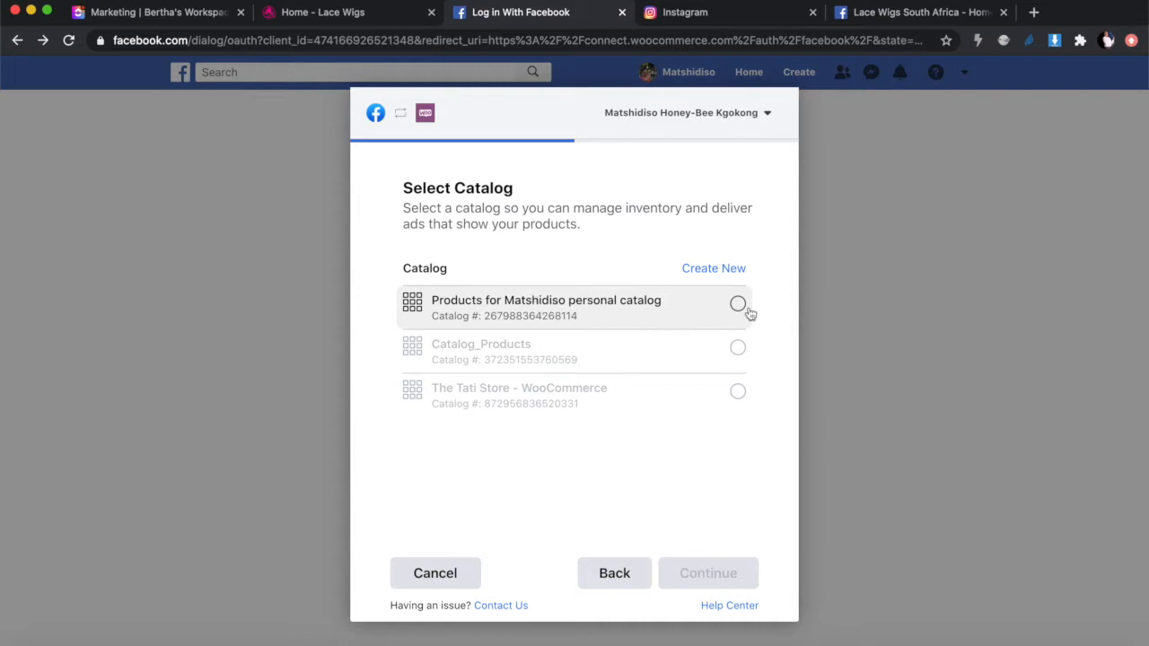
{"action": "left_click", "coordinate": [701, 271]}
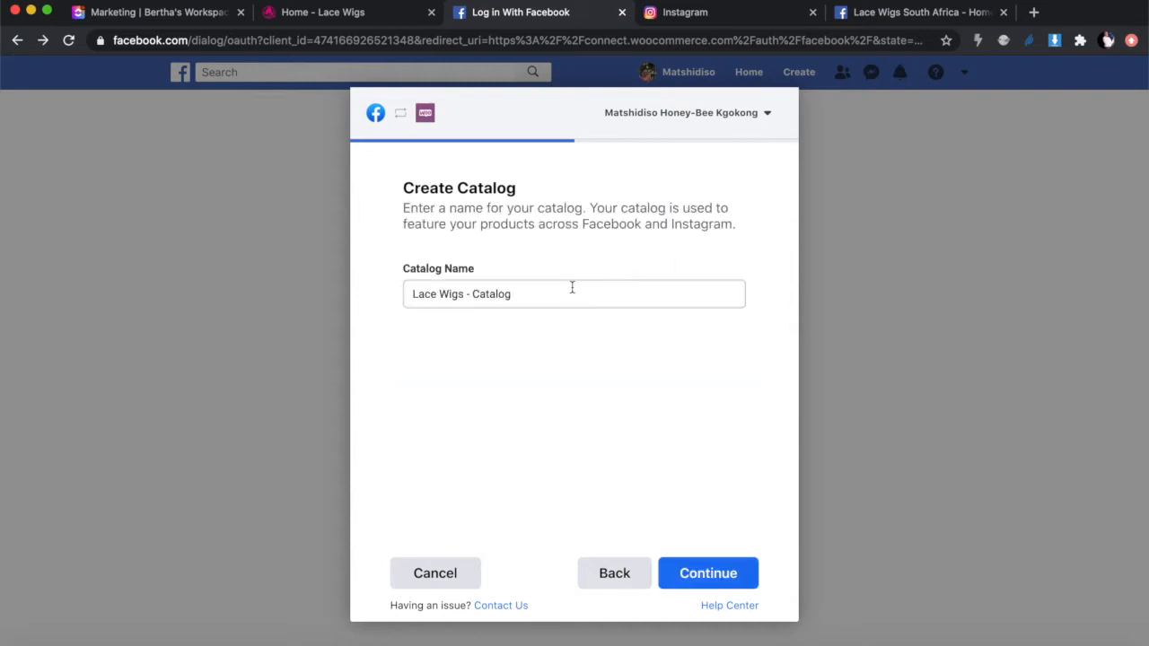
Step: Create Lace Wigs - Catalog, Lace Wigs - Ad Account and Lace Wigs - Facebook Pixel
{"action": "left_click", "coordinate": [710, 574]}
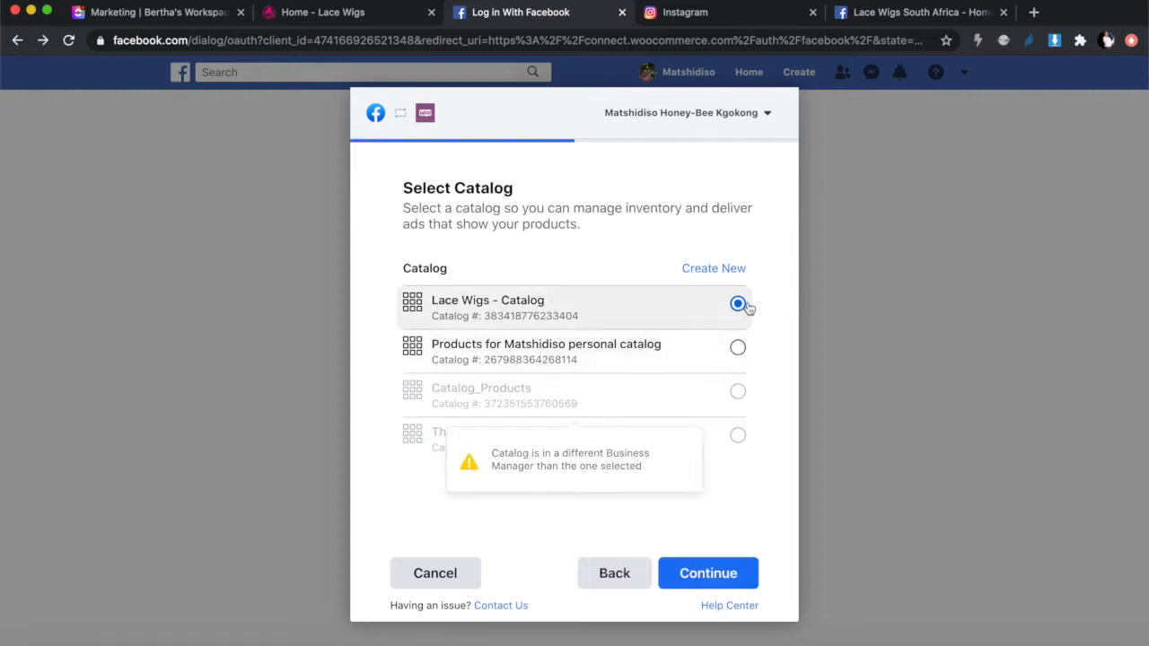
{"action": "left_click", "coordinate": [710, 575]}
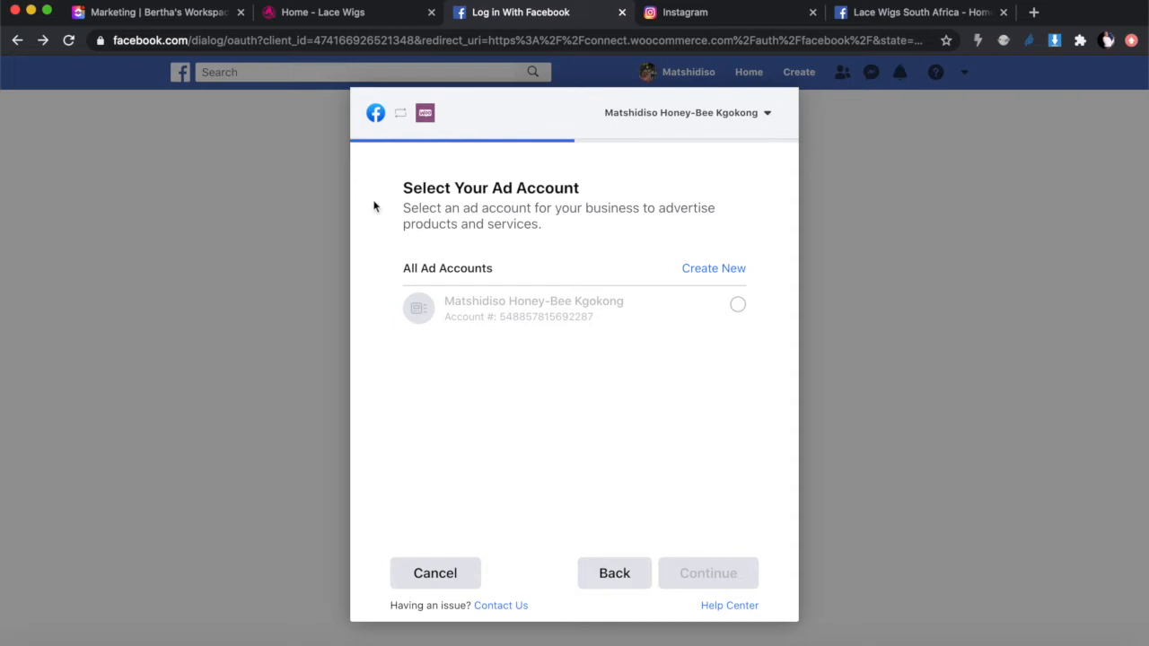
{"action": "left_click", "coordinate": [713, 269]}
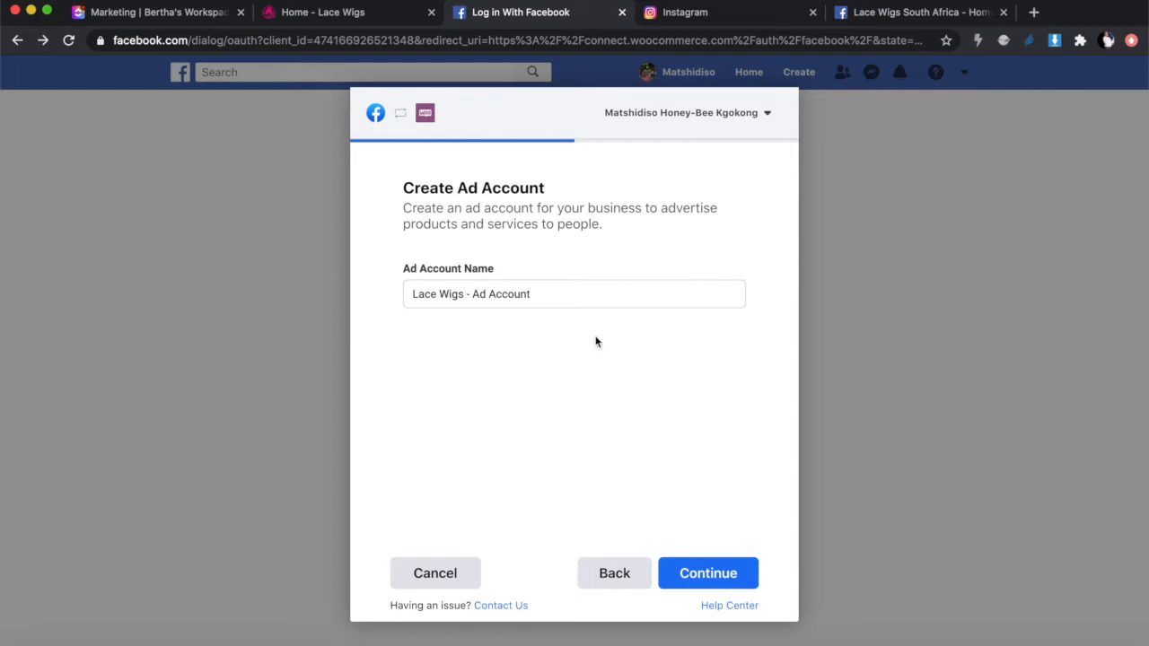
{"action": "left_click", "coordinate": [715, 579]}
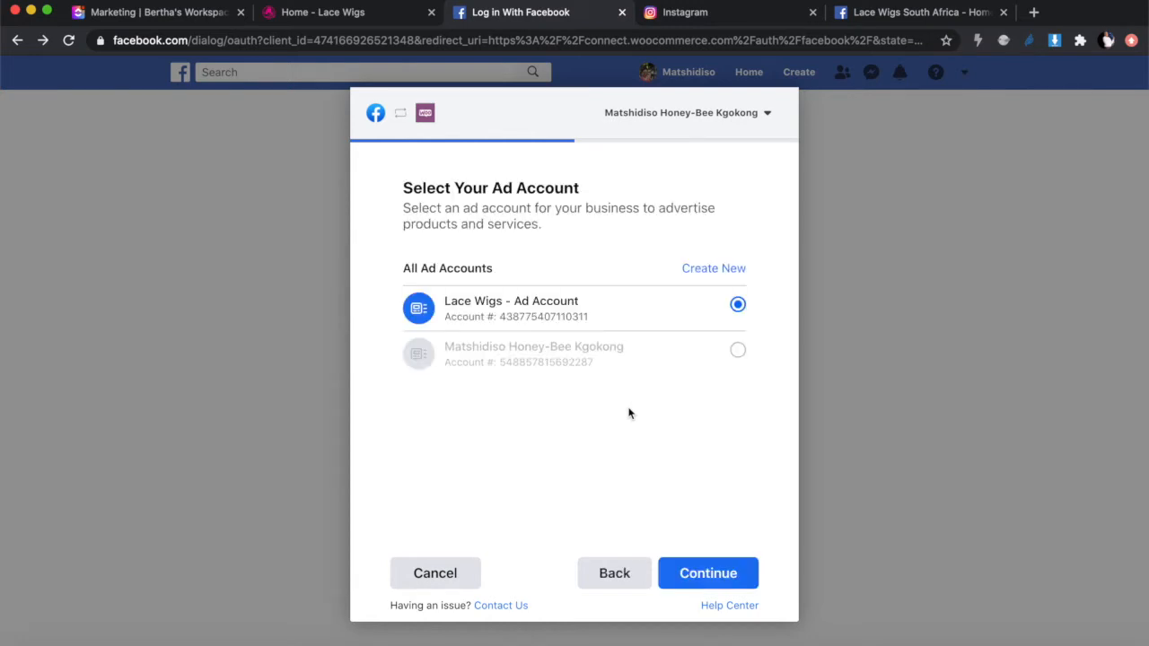
{"action": "left_click", "coordinate": [709, 572]}
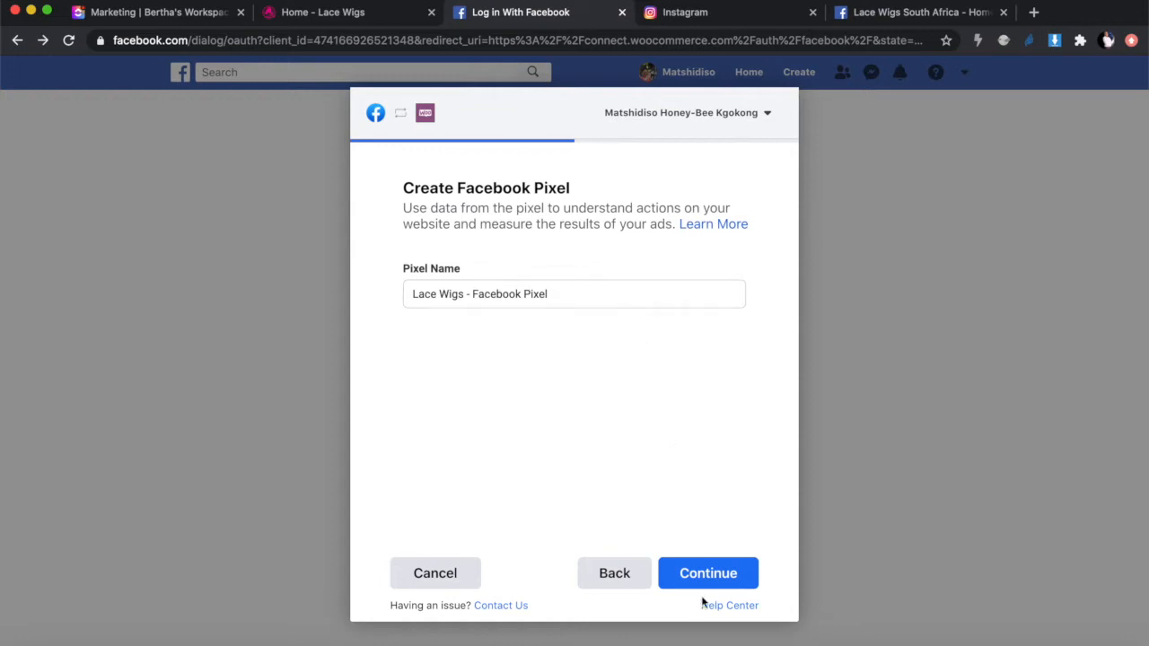
{"action": "left_click", "coordinate": [703, 583]}
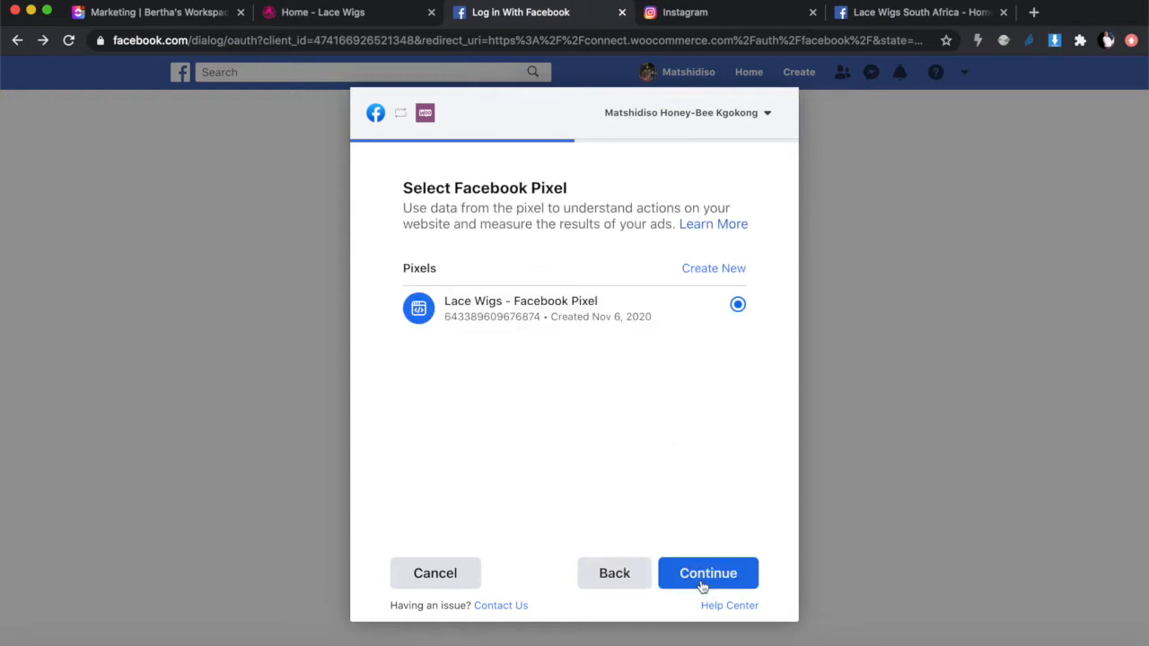
{"action": "left_click", "coordinate": [703, 584]}
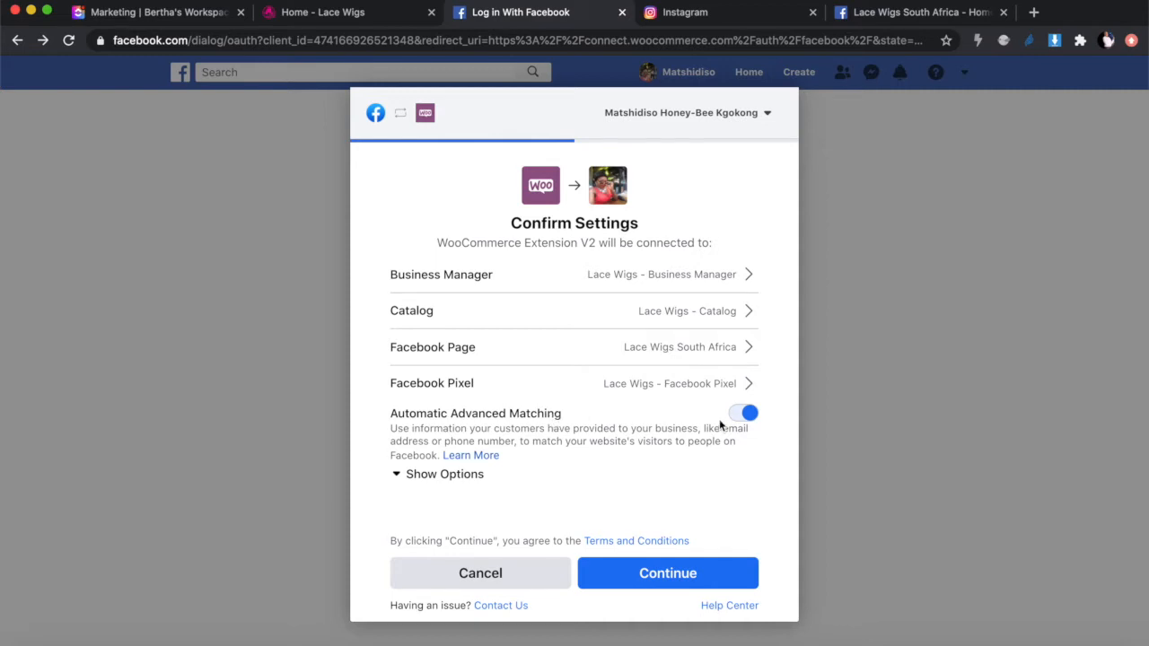
Step: Confirm the settings, accept the extension permissions and finish so WordPress shows 'Connection complete'
{"action": "left_click", "coordinate": [680, 578]}
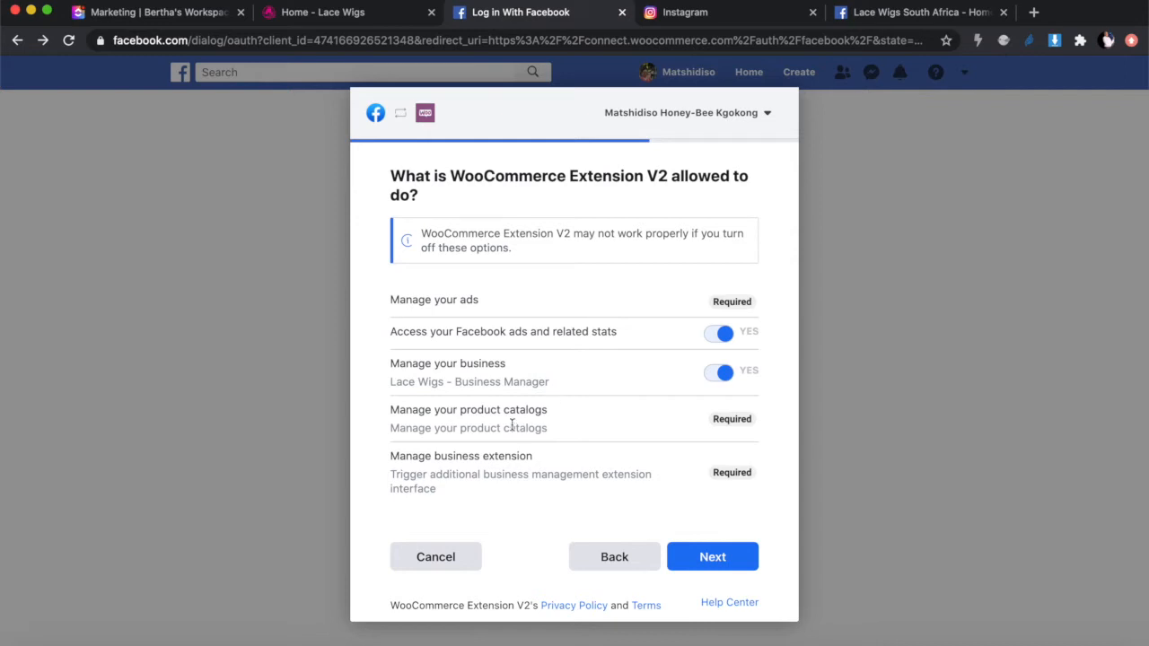
{"action": "left_click", "coordinate": [702, 558]}
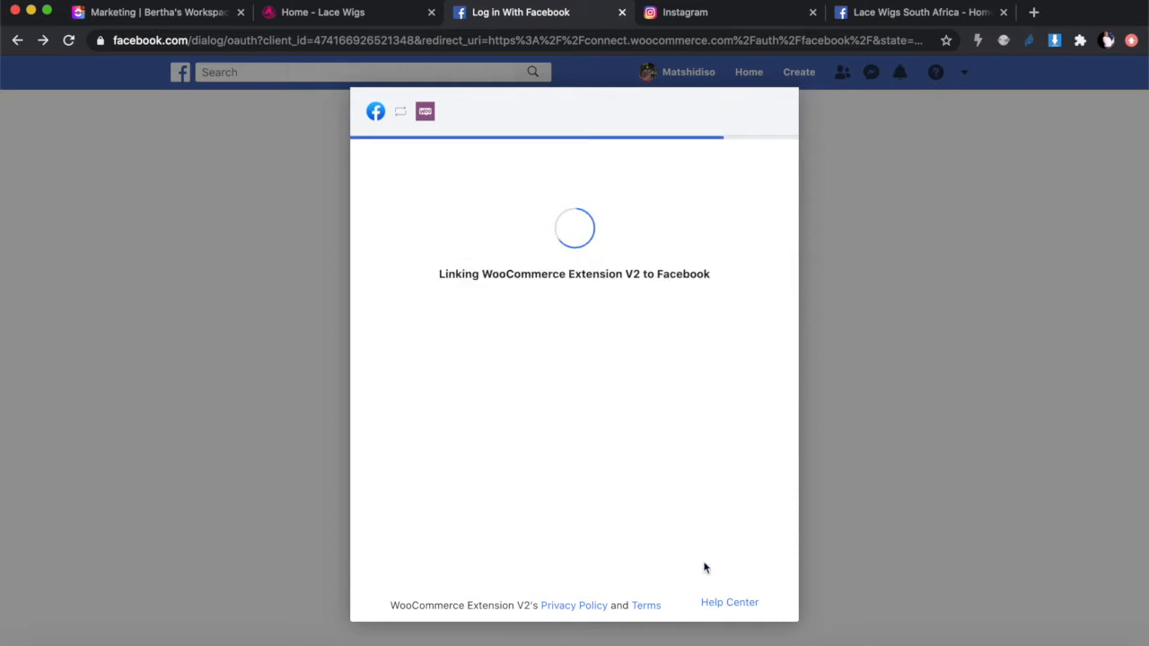
{"action": "left_click", "coordinate": [593, 578]}
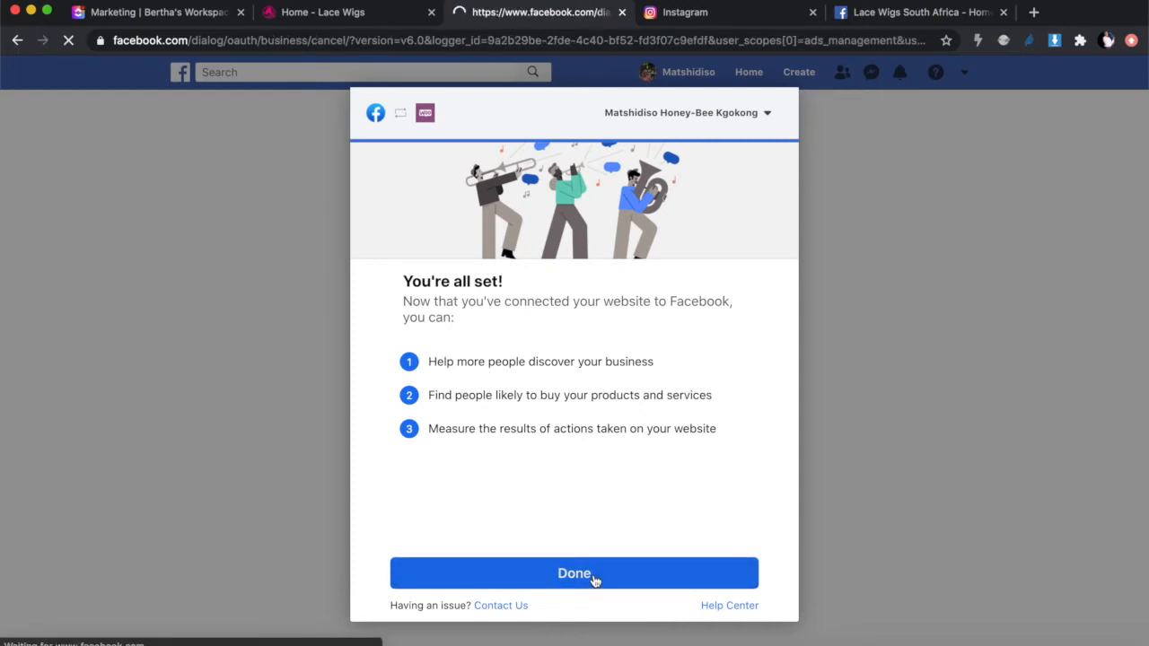
{"action": "left_click", "coordinate": [582, 348]}
{"action": "scroll", "coordinate": [436, 393], "scroll_direction": "down", "scroll_amount": 3}
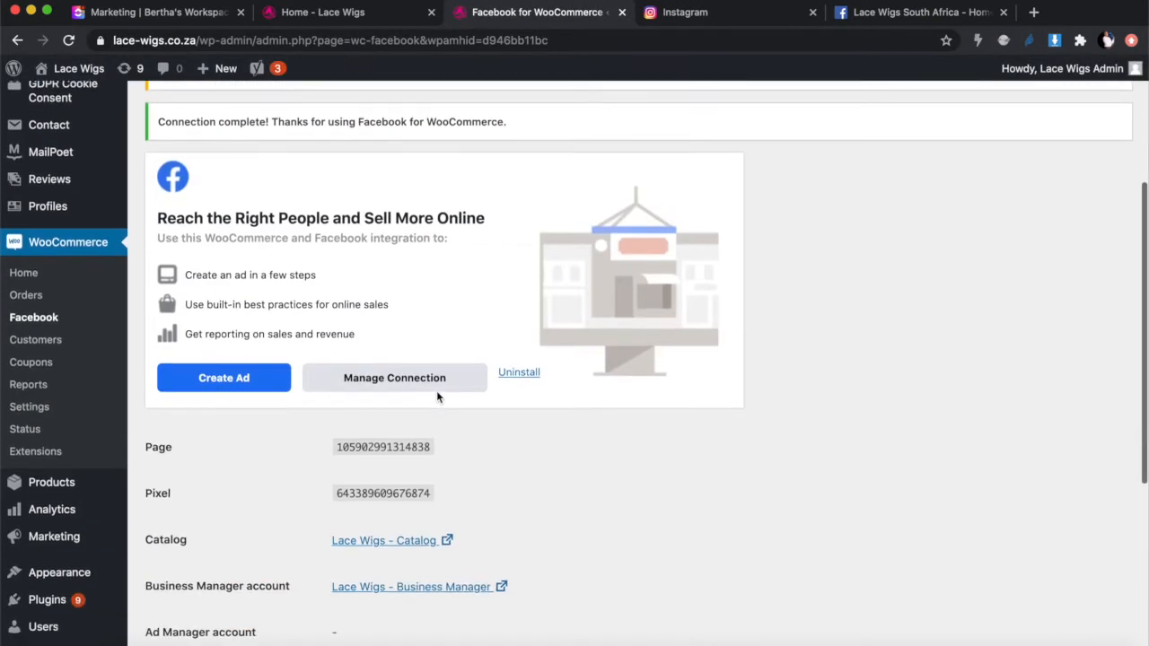
Step: Check the linked Page, Pixel, Lace Wigs - Catalog and Business Manager, then go to the Lace Wigs South Africa tab
{"action": "scroll", "coordinate": [436, 396], "scroll_direction": "down", "scroll_amount": 5}
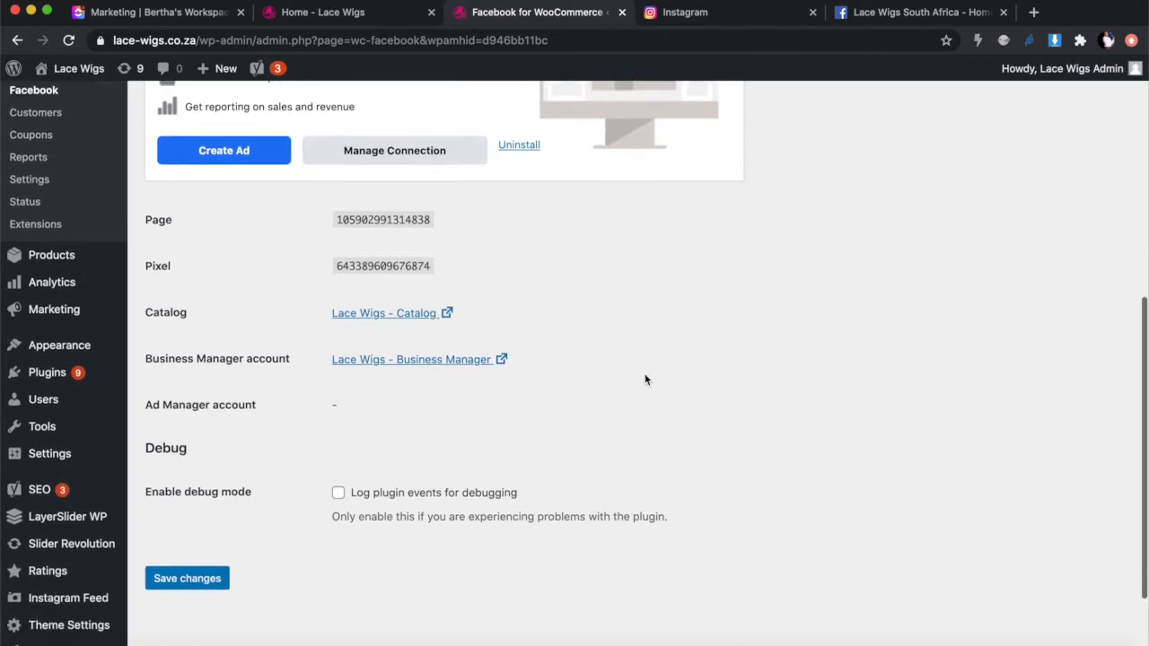
{"action": "scroll", "coordinate": [644, 380], "scroll_direction": "down", "scroll_amount": 2}
{"action": "scroll", "coordinate": [643, 379], "scroll_direction": "up", "scroll_amount": 3}
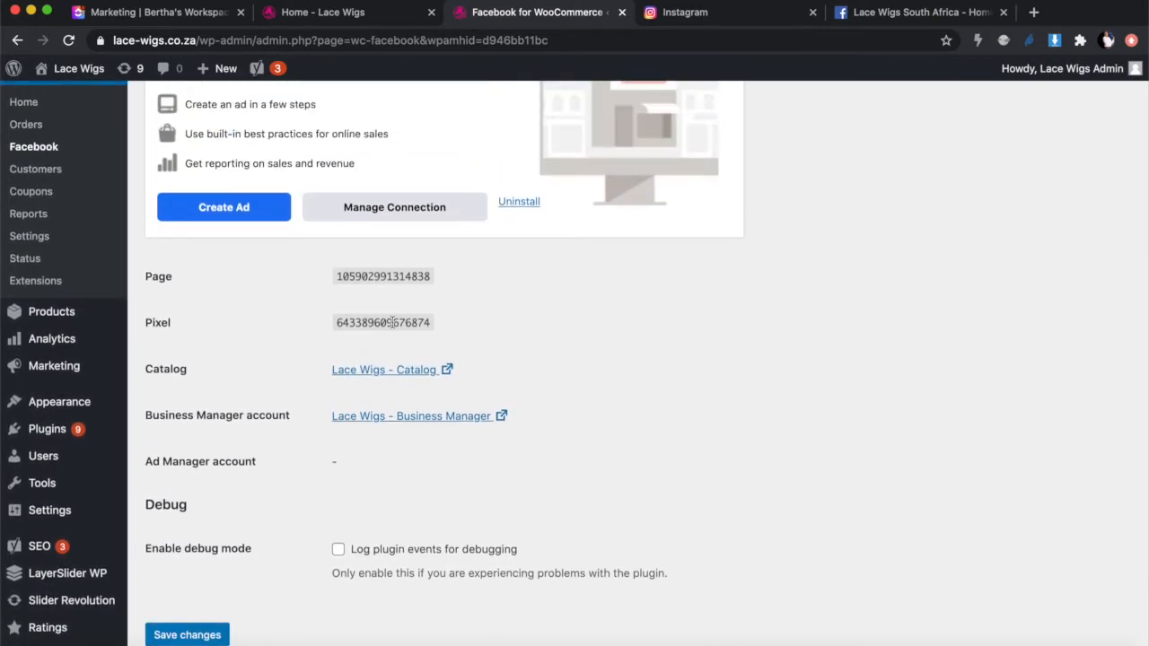
{"action": "scroll", "coordinate": [505, 499], "scroll_direction": "down", "scroll_amount": 1}
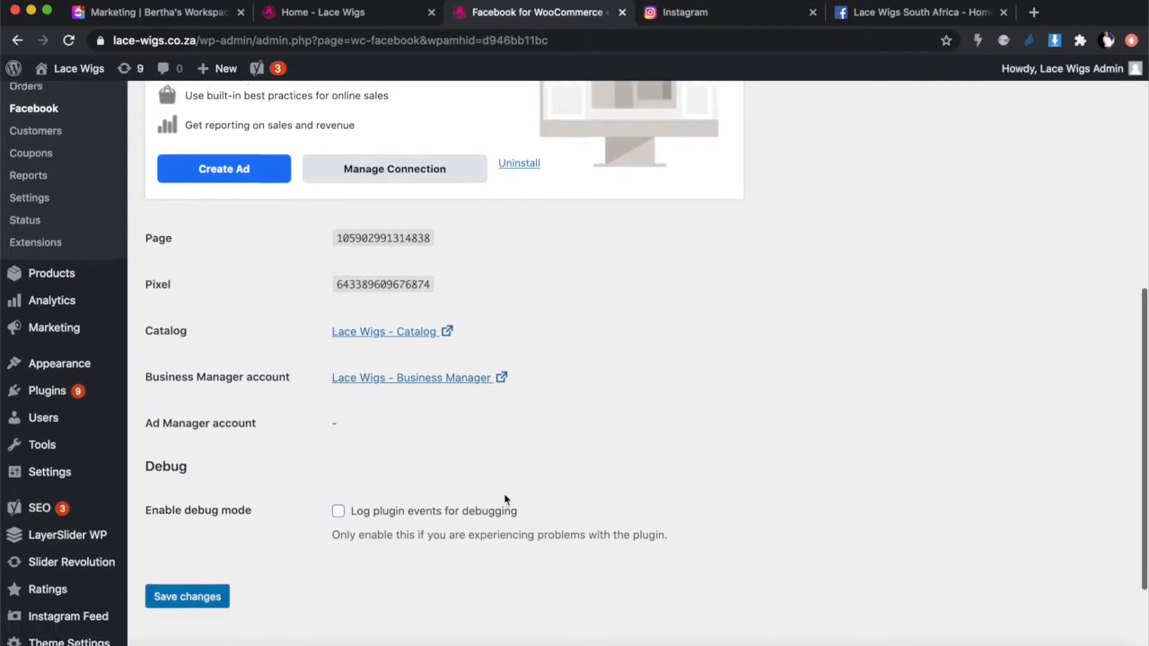
{"action": "scroll", "coordinate": [504, 499], "scroll_direction": "down", "scroll_amount": 1}
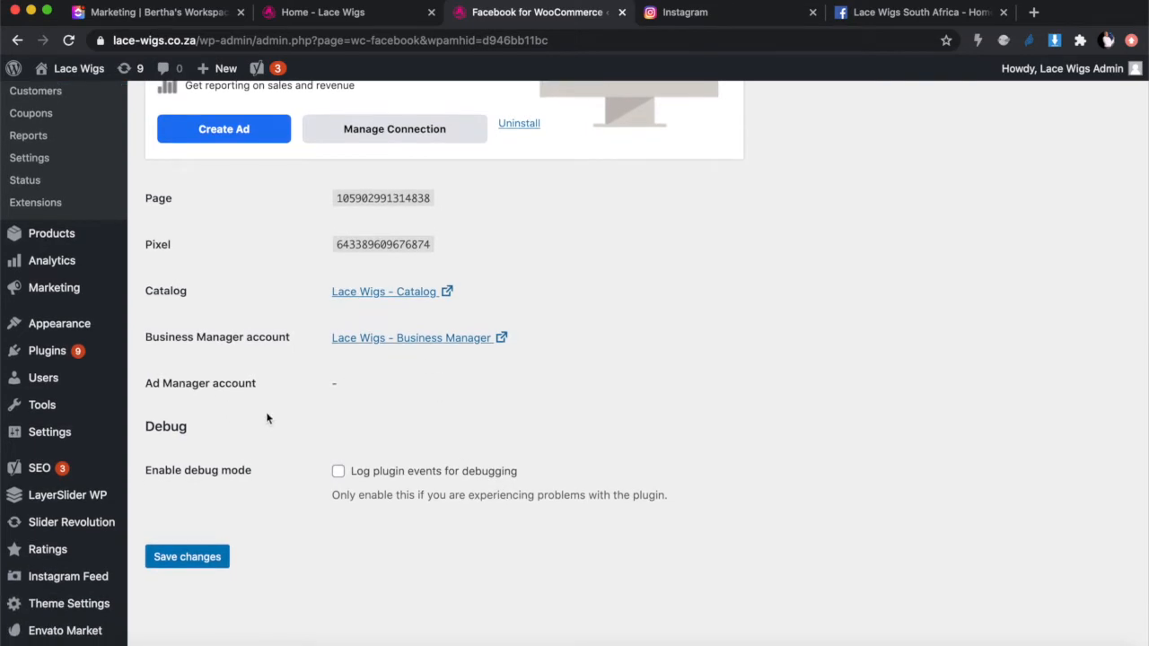
{"action": "scroll", "coordinate": [579, 390], "scroll_direction": "up", "scroll_amount": 10}
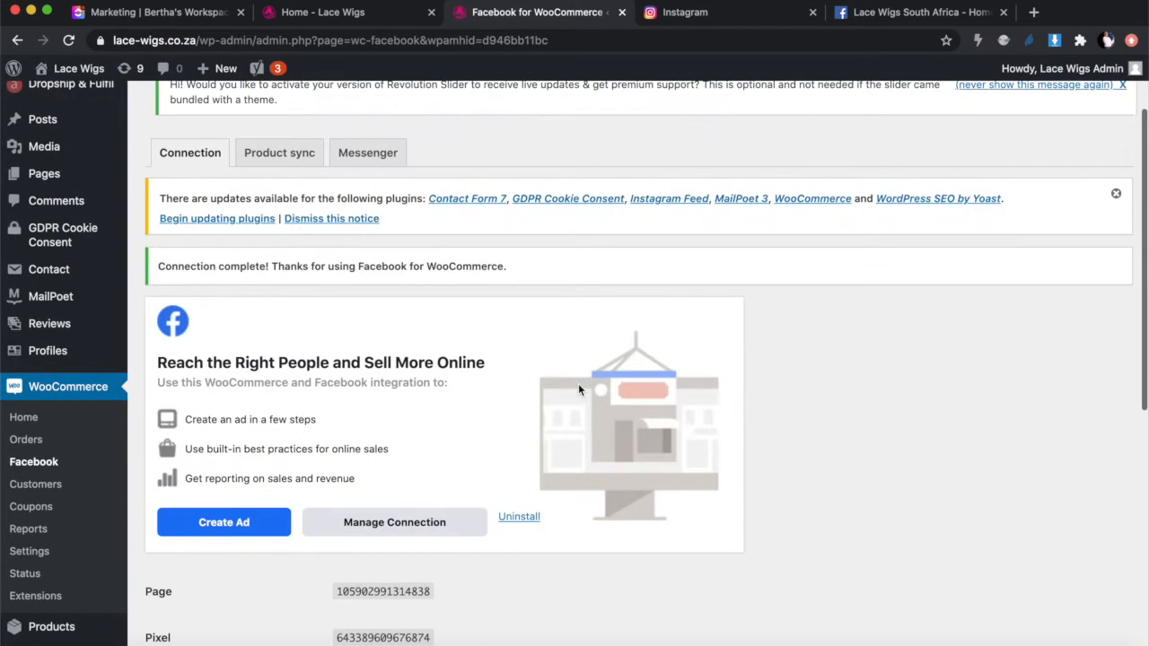
{"action": "scroll", "coordinate": [579, 390], "scroll_direction": "down", "scroll_amount": 5}
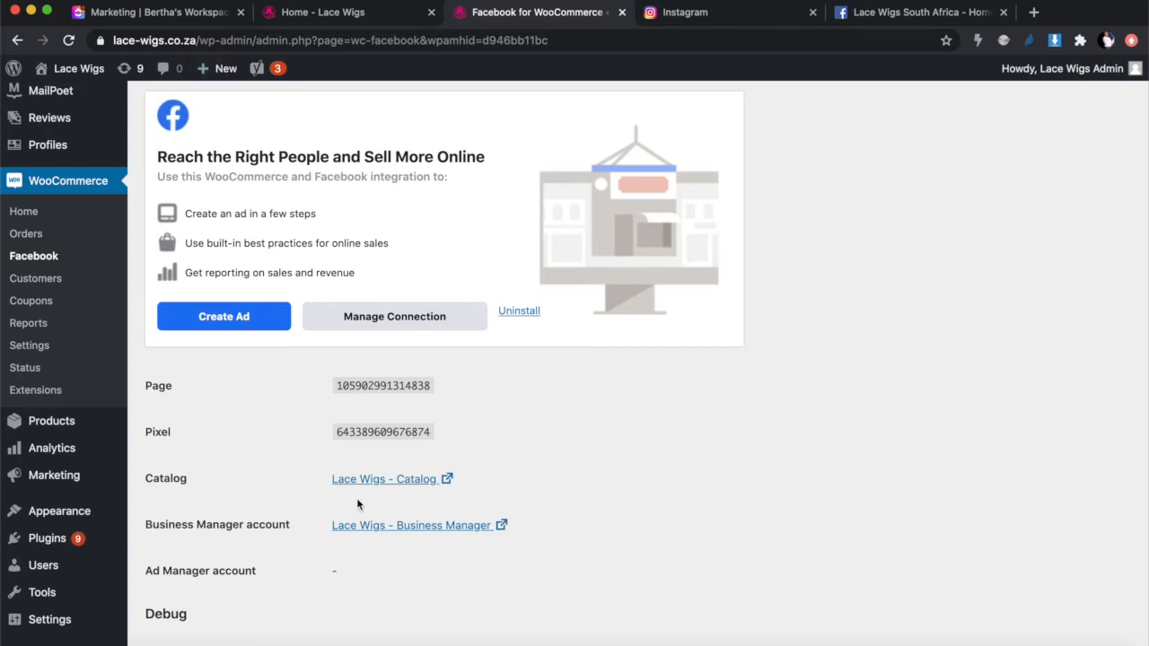
{"action": "left_click", "coordinate": [887, 13]}
{"action": "scroll", "coordinate": [467, 269], "scroll_direction": "down", "scroll_amount": 3}
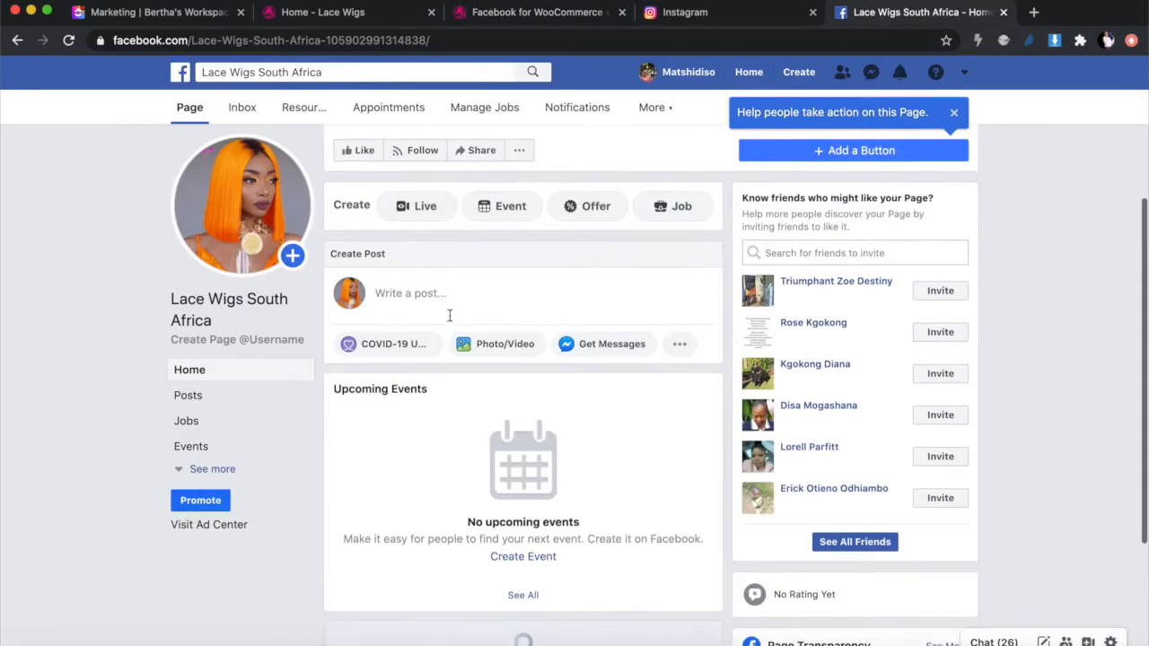
{"action": "scroll", "coordinate": [451, 321], "scroll_direction": "up", "scroll_amount": 4}
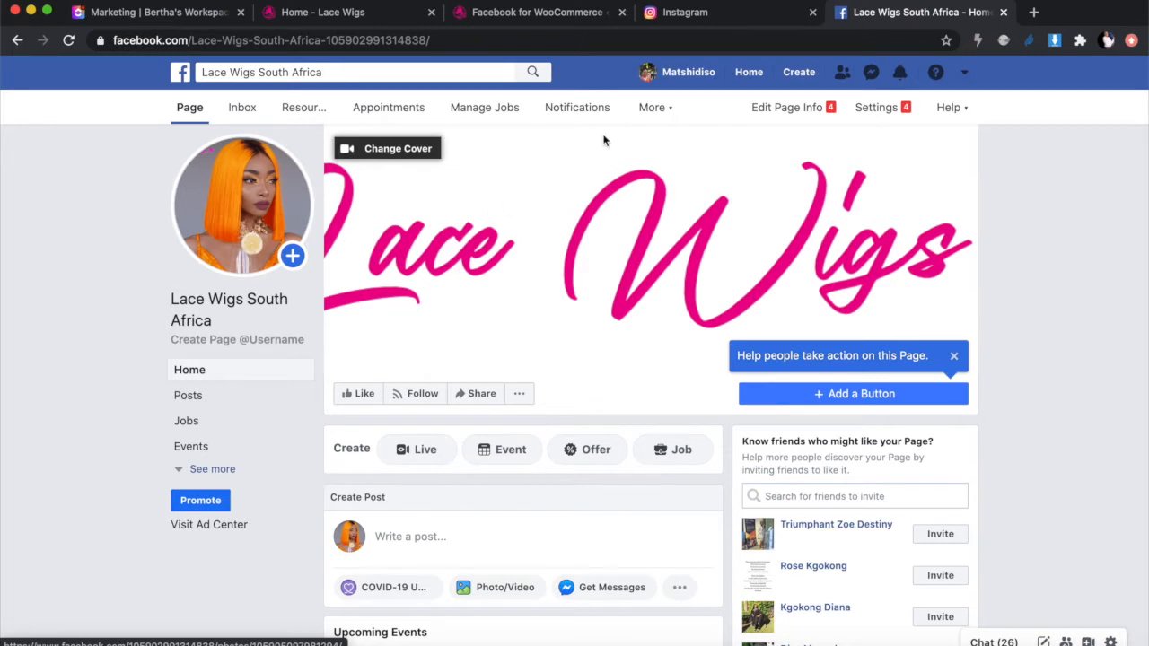
{"action": "left_click", "coordinate": [874, 111]}
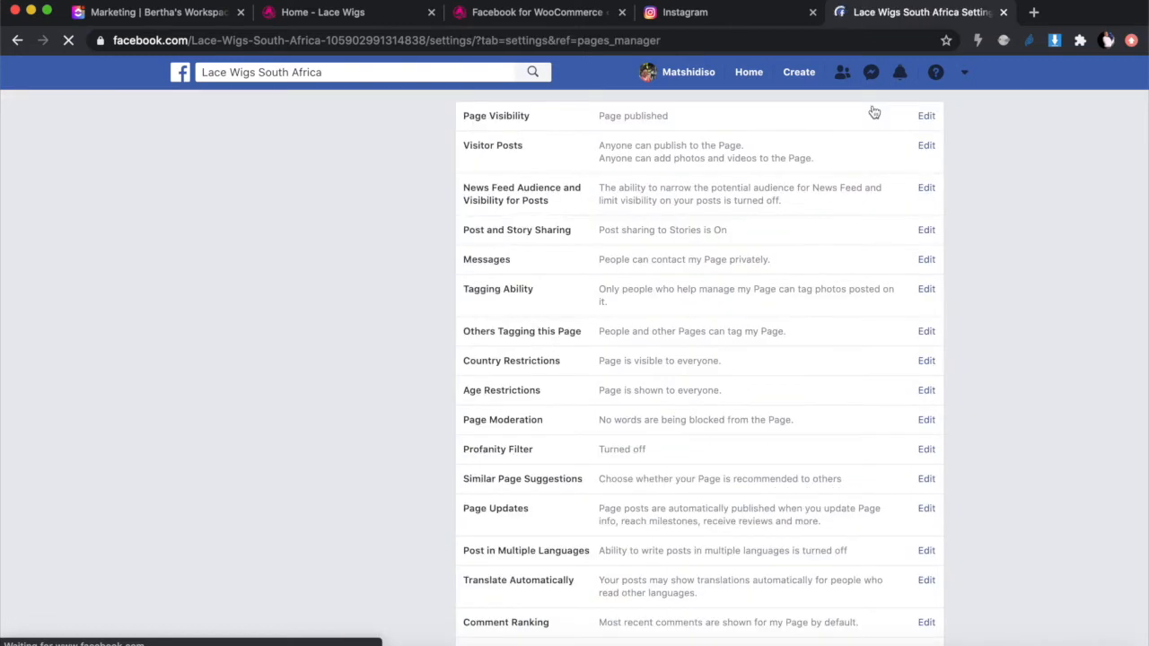
{"action": "scroll", "coordinate": [377, 435], "scroll_direction": "down", "scroll_amount": 2}
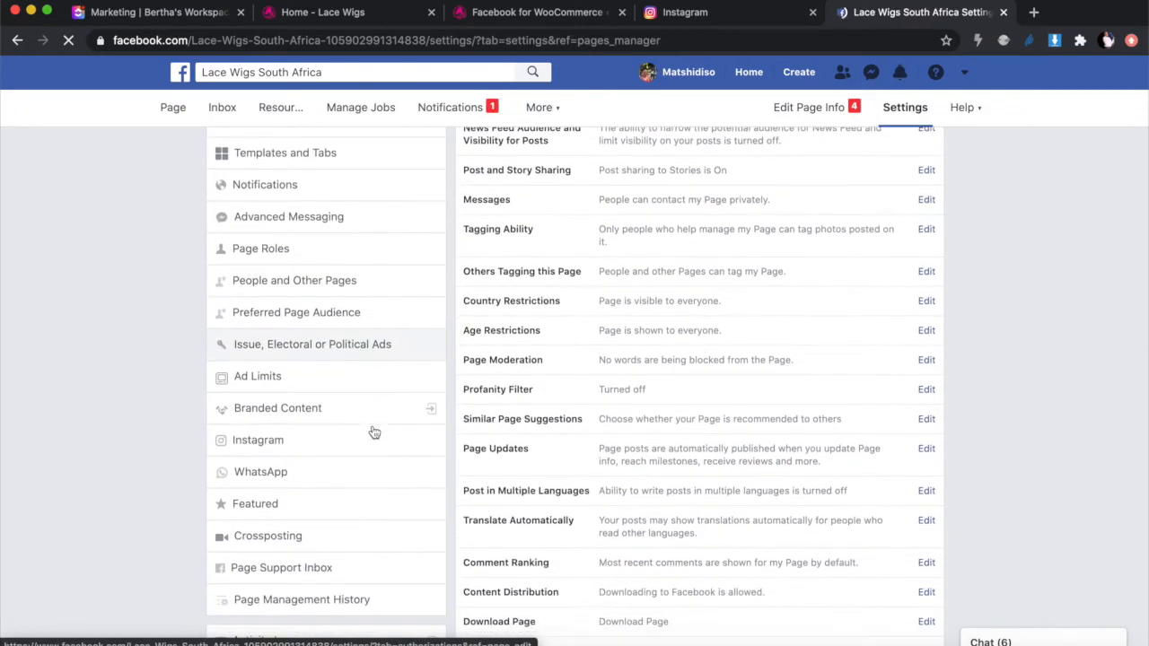
{"action": "scroll", "coordinate": [374, 432], "scroll_direction": "up", "scroll_amount": 1}
{"action": "scroll", "coordinate": [374, 432], "scroll_direction": "down", "scroll_amount": 1}
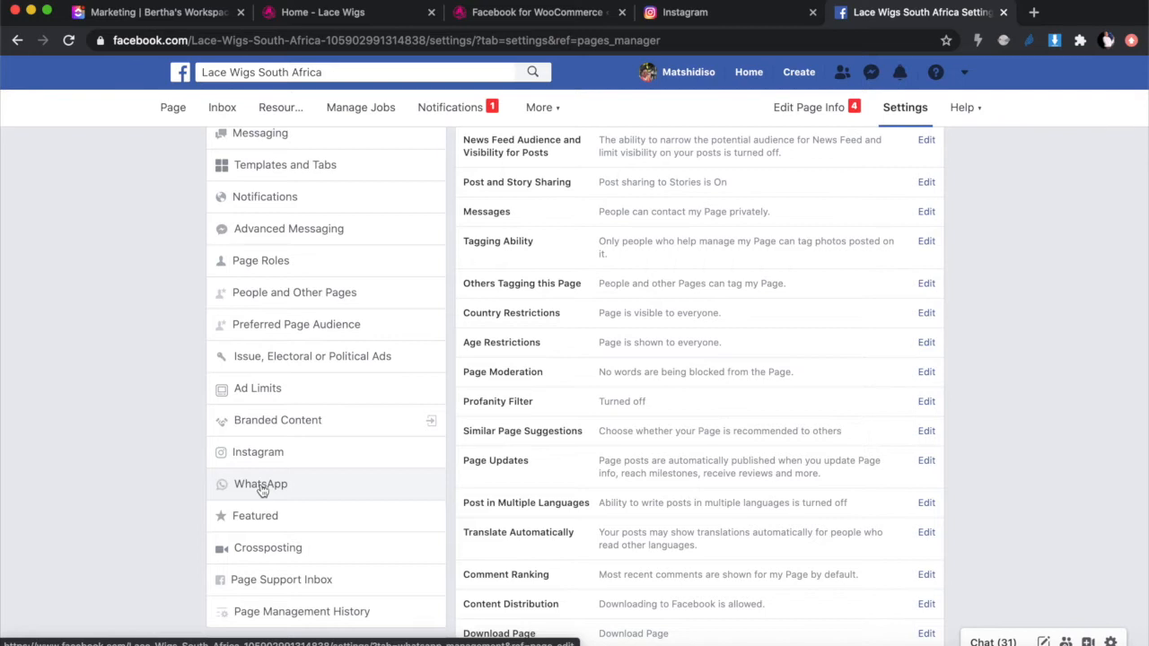
{"action": "scroll", "coordinate": [261, 489], "scroll_direction": "up", "scroll_amount": 3}
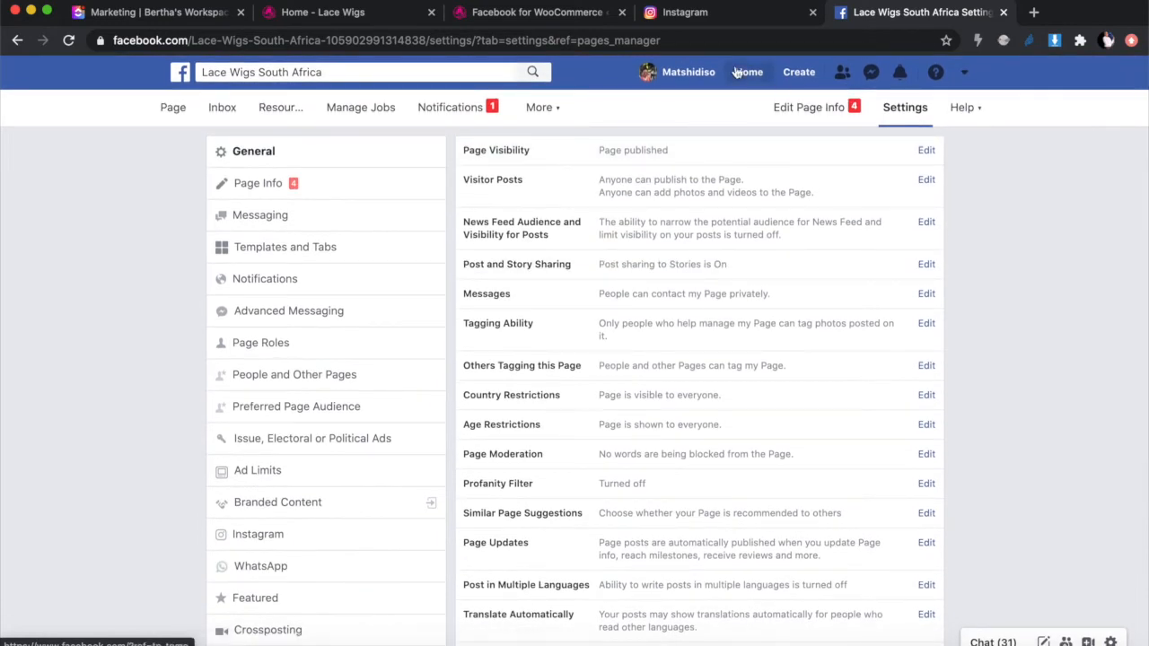
{"action": "left_click", "coordinate": [177, 112]}
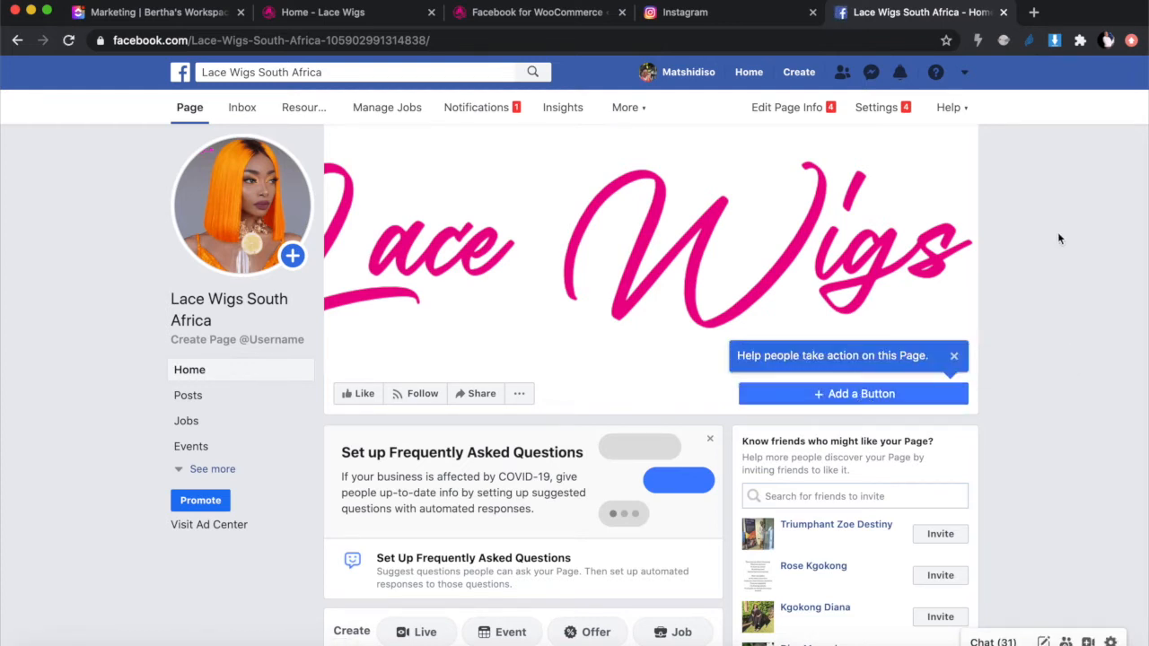
Step: Close the 'Help people take action on this Page' callout on Lace Wigs South Africa
{"action": "left_click", "coordinate": [953, 356]}
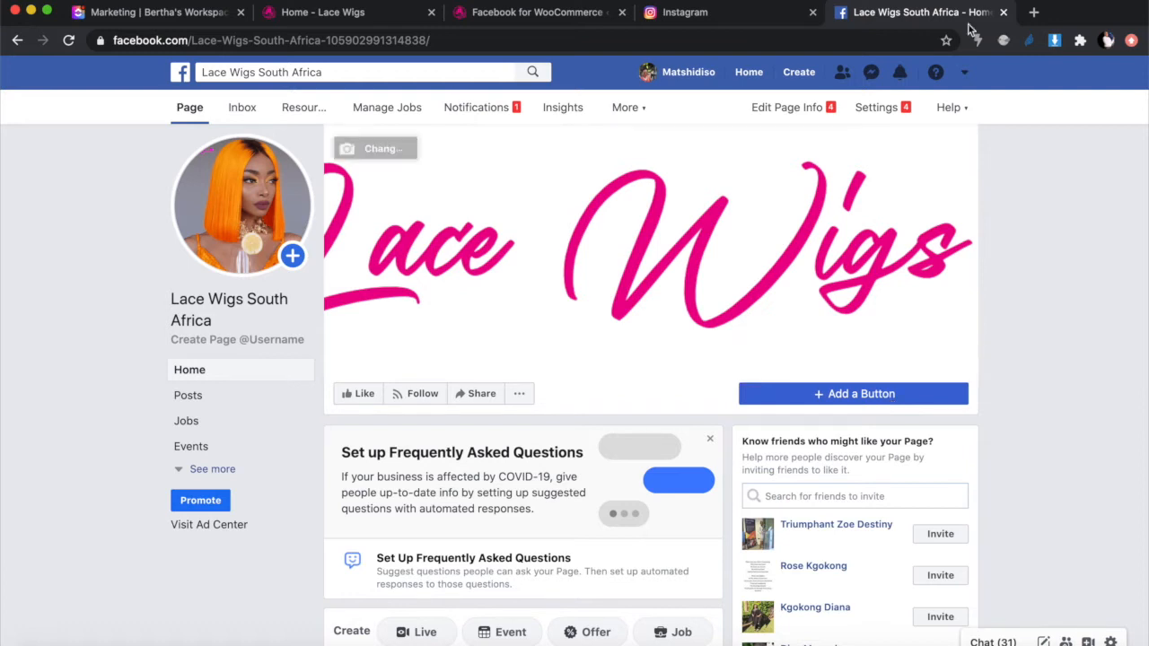
Step: Under Page Settings > Instagram, connect an account and log in to the store's Instagram via Switch accounts
{"action": "left_click", "coordinate": [877, 107]}
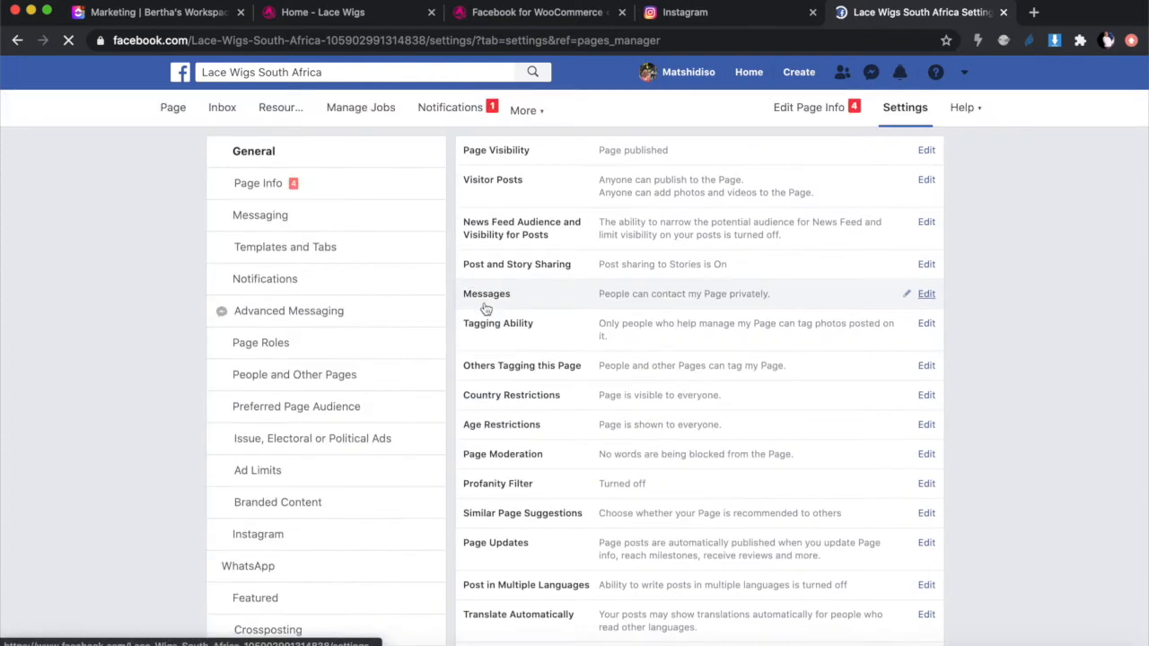
{"action": "scroll", "coordinate": [341, 467], "scroll_direction": "down", "scroll_amount": 2}
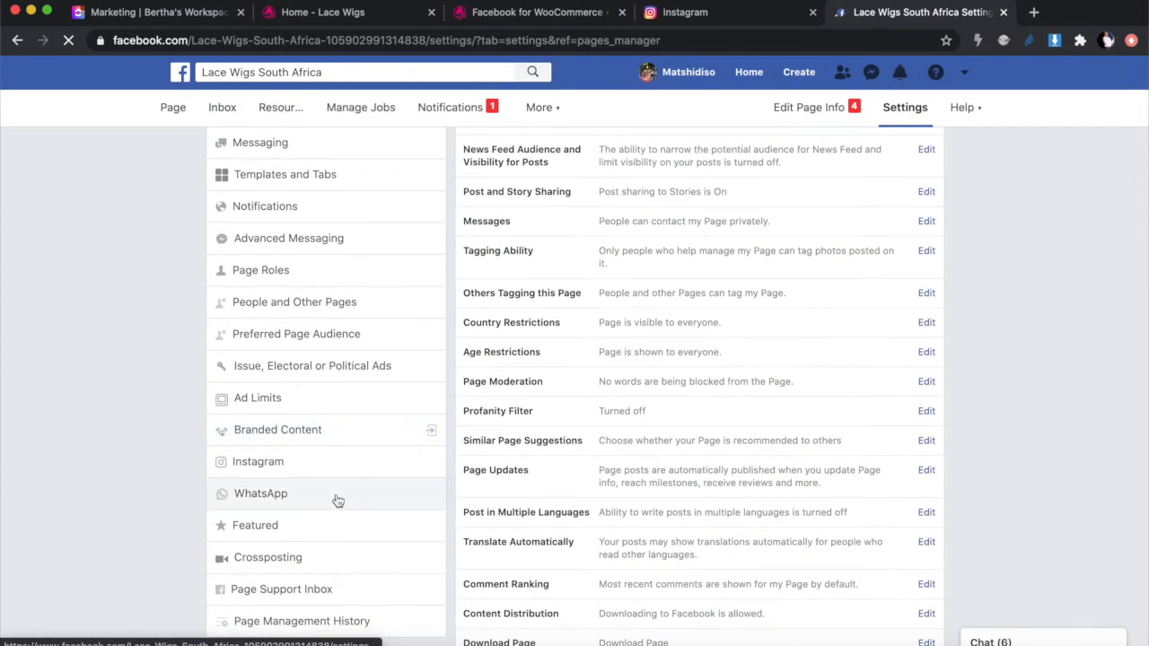
{"action": "left_click", "coordinate": [272, 464]}
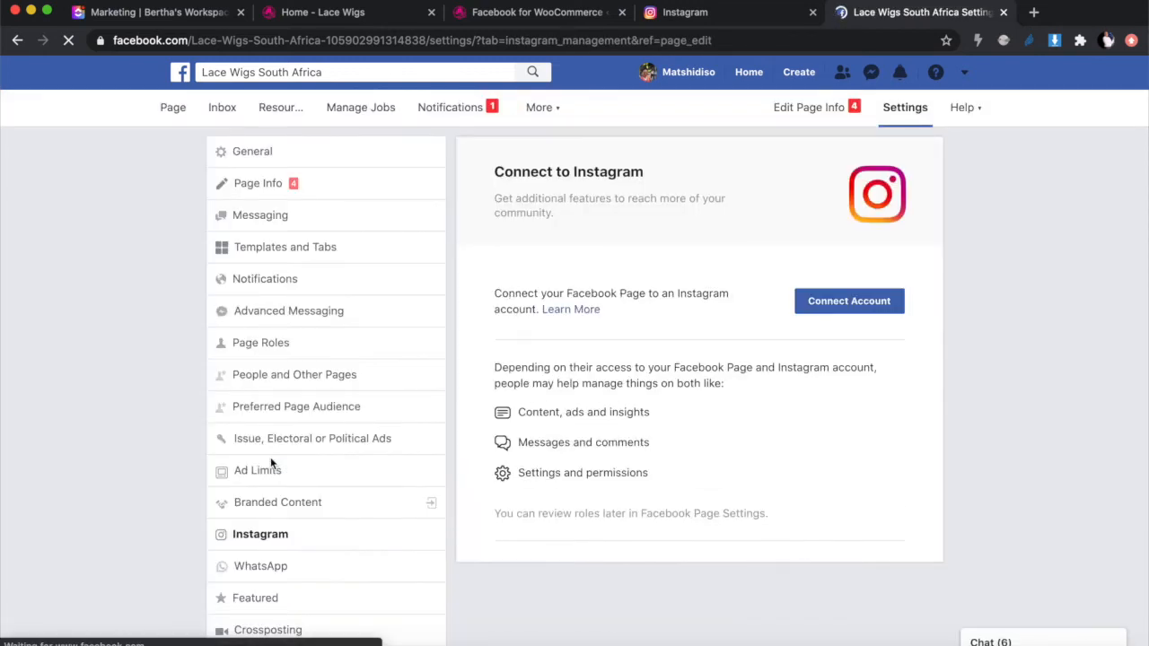
{"action": "left_click", "coordinate": [850, 303]}
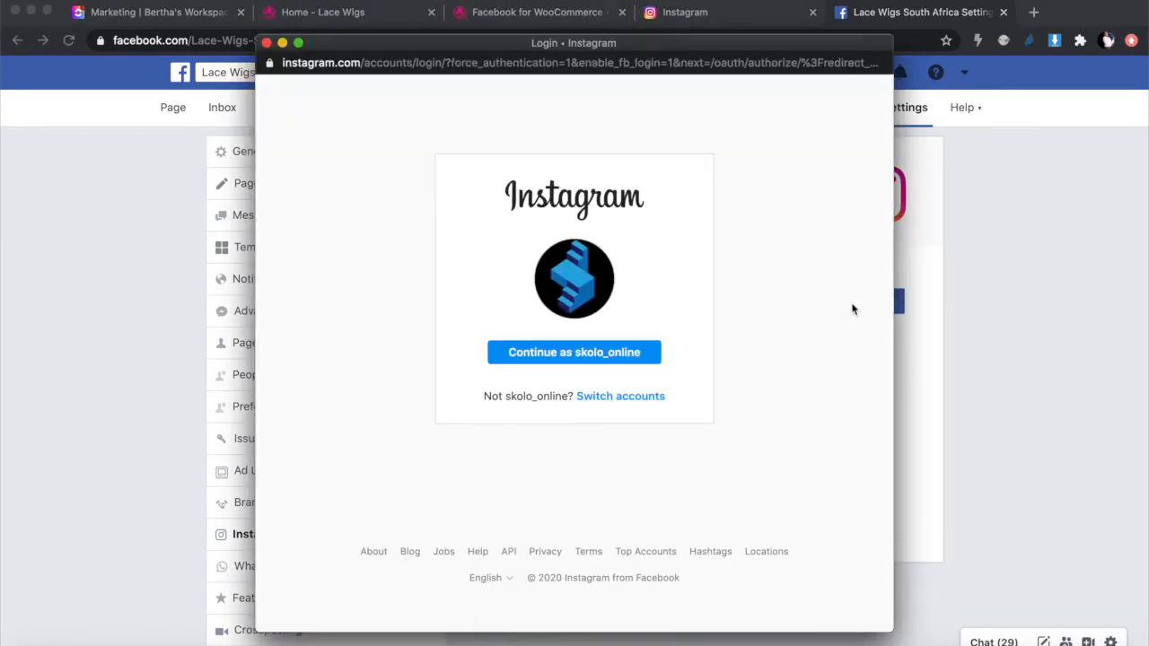
{"action": "left_click", "coordinate": [595, 396]}
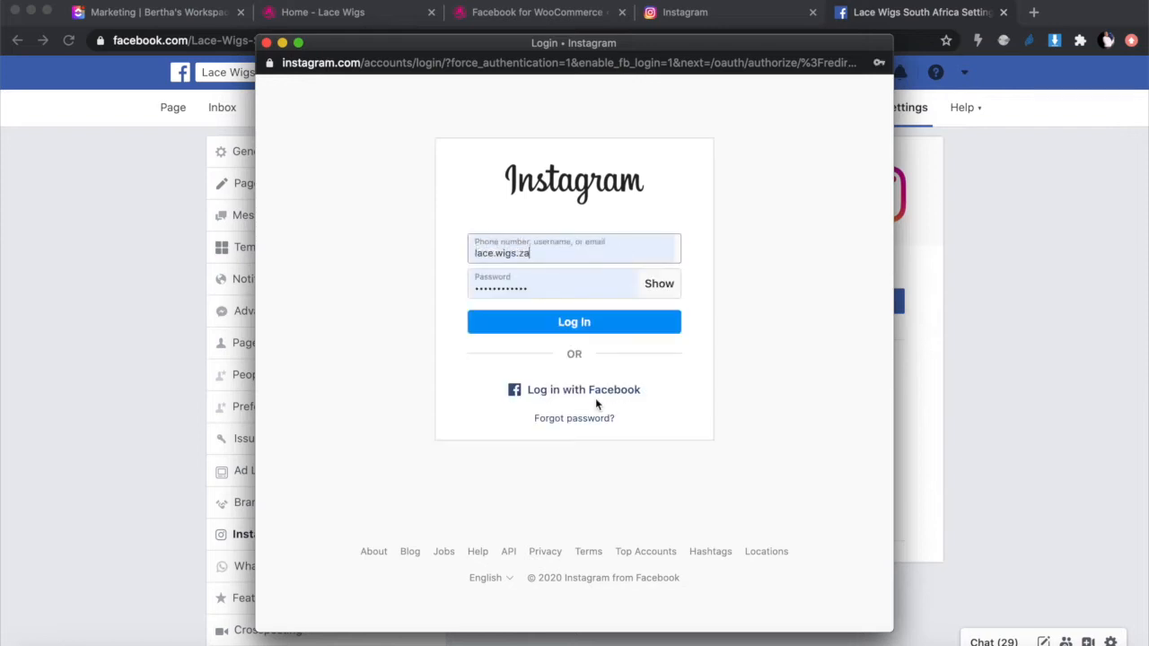
{"action": "left_click", "coordinate": [590, 324]}
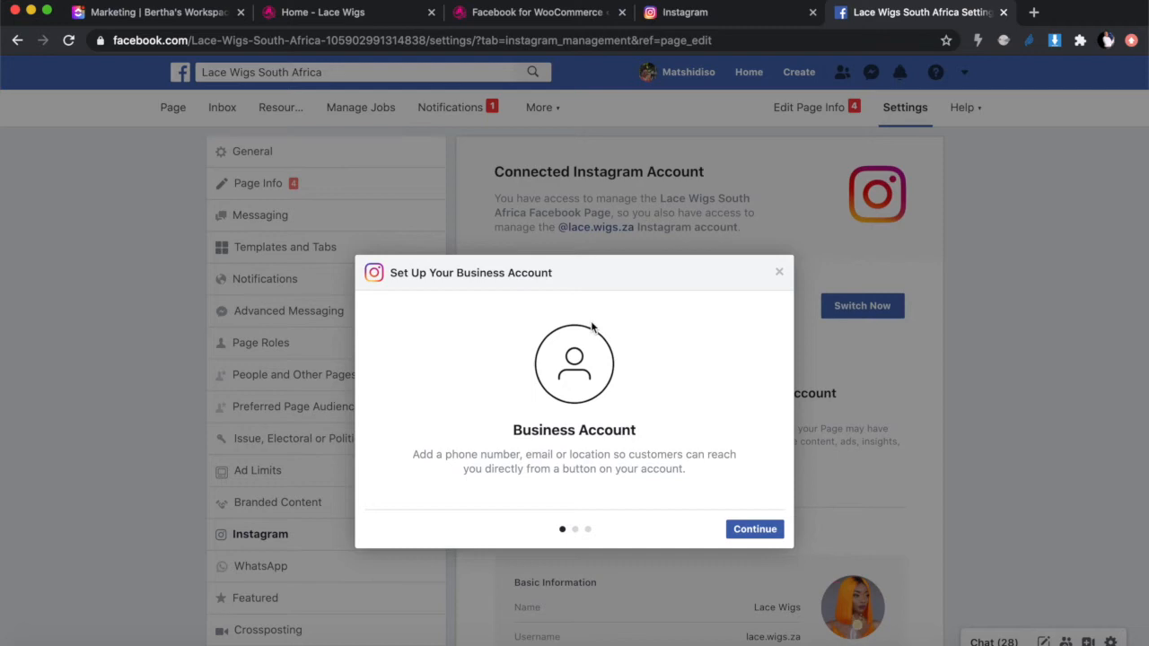
Step: Step past the Insights and Promotions overviews to switch Instagram to a business account
{"action": "left_click", "coordinate": [770, 532]}
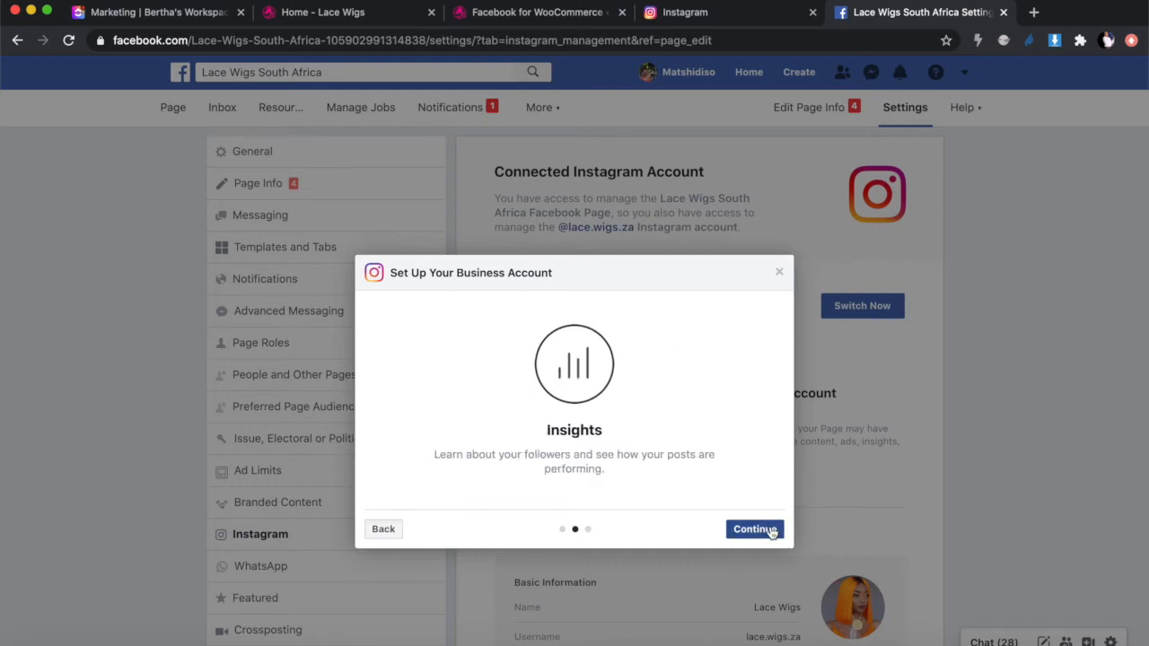
{"action": "left_click", "coordinate": [771, 533]}
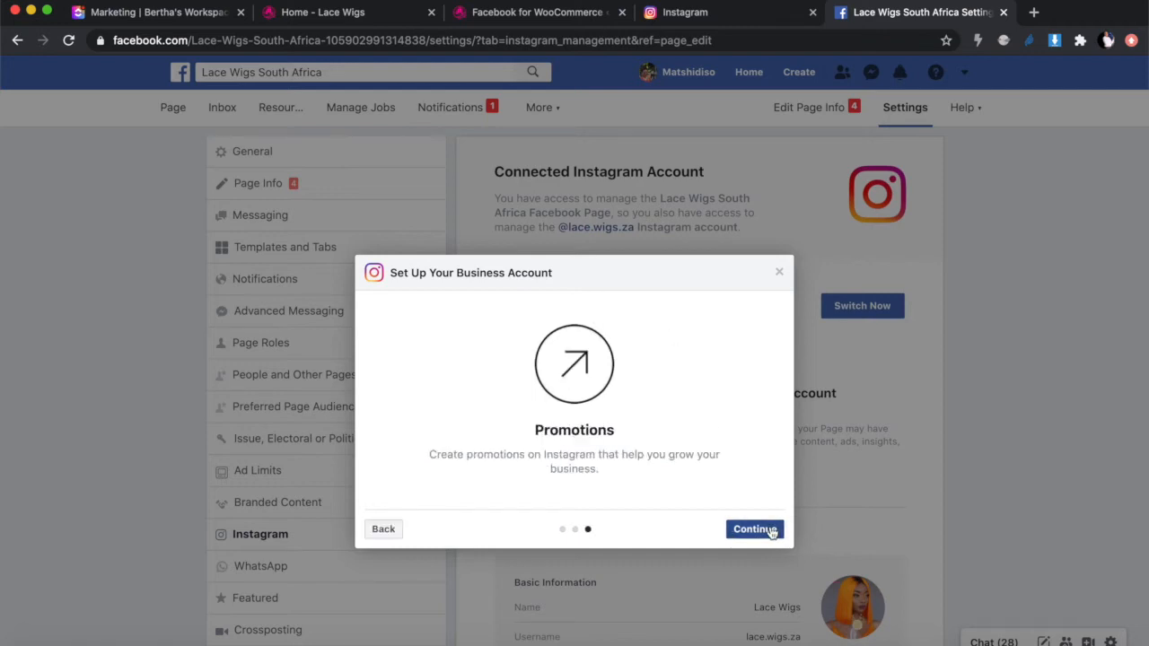
{"action": "left_click", "coordinate": [753, 529]}
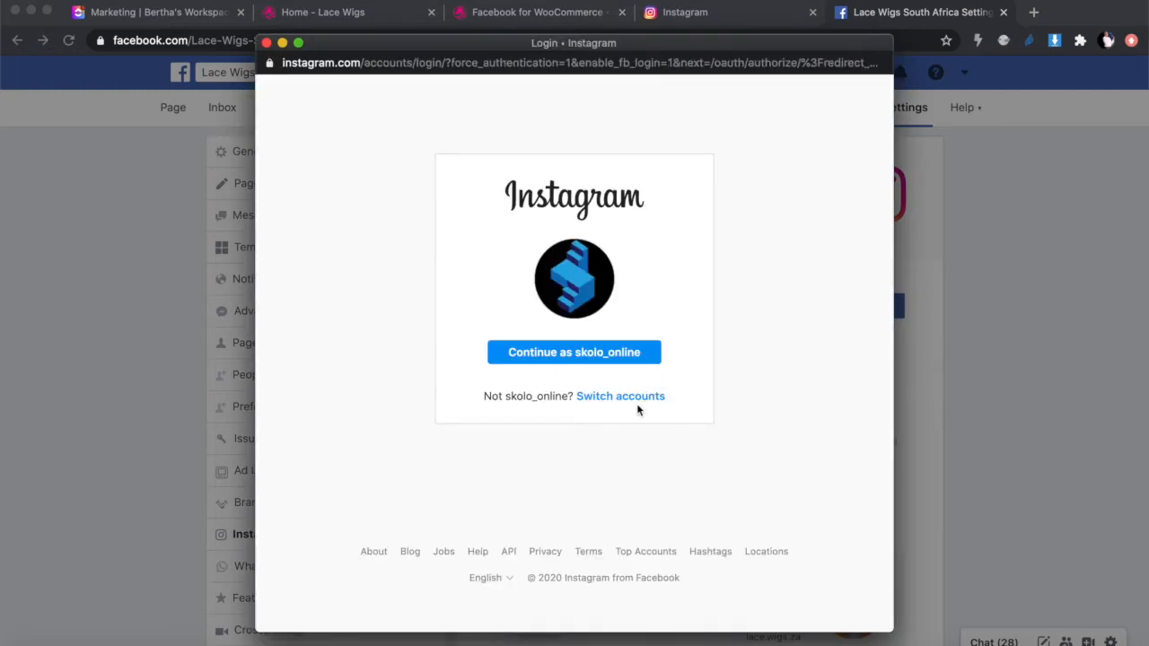
Step: Log in again to the store's Instagram account and enter the business contact email
{"action": "left_click", "coordinate": [634, 398]}
{"action": "left_click", "coordinate": [579, 323]}
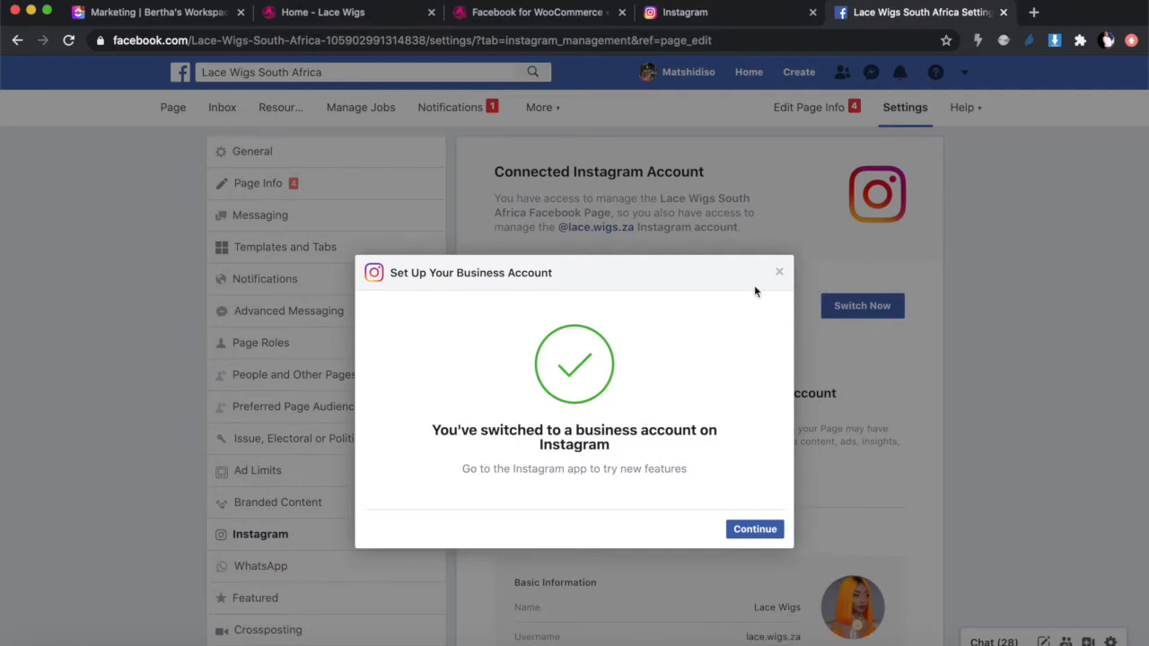
{"action": "left_click", "coordinate": [750, 531]}
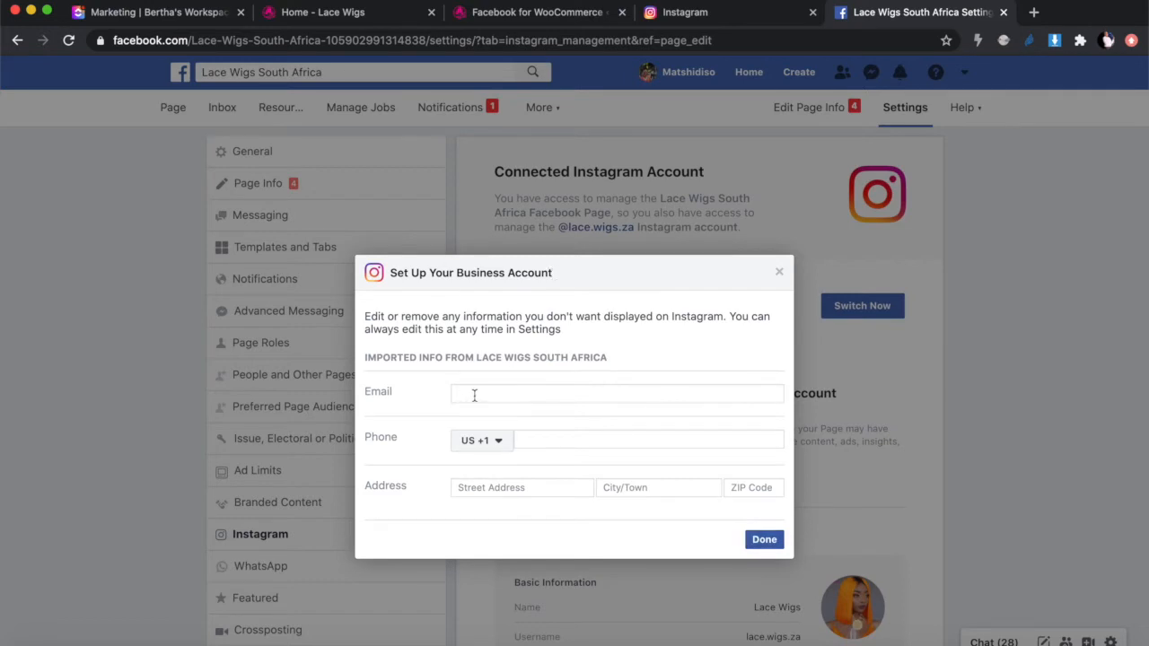
Step: Save the contact details, review the connected Lace Wigs Instagram info, and check the WooCommerce connection tab
{"action": "left_click", "coordinate": [764, 540]}
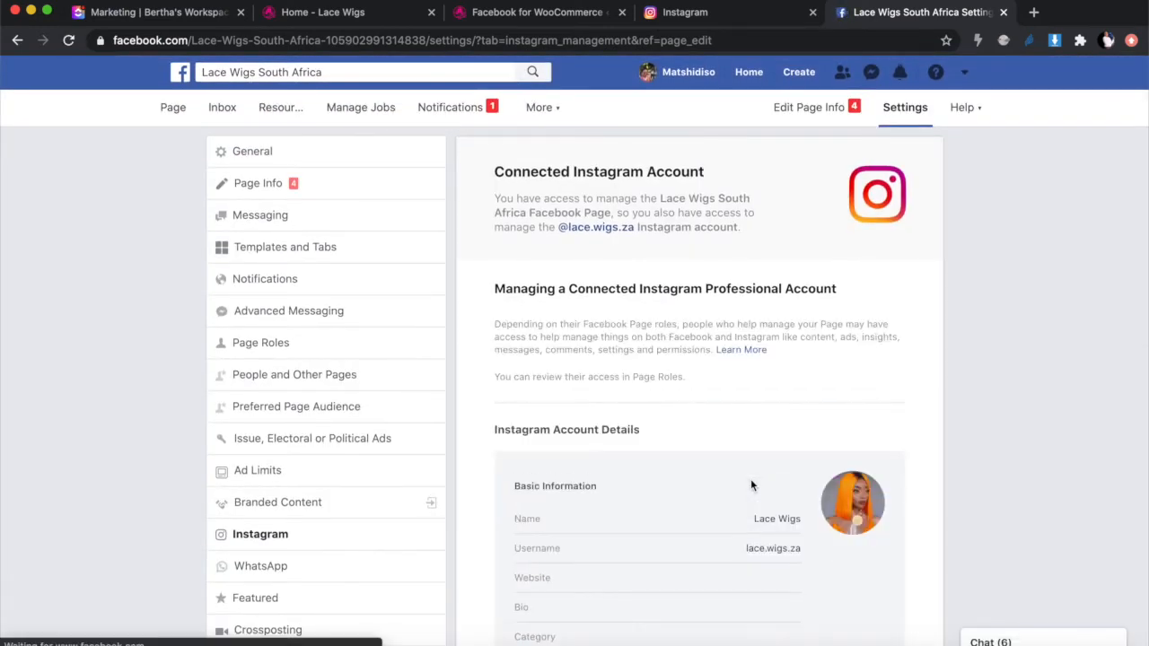
{"action": "scroll", "coordinate": [751, 486], "scroll_direction": "down", "scroll_amount": 4}
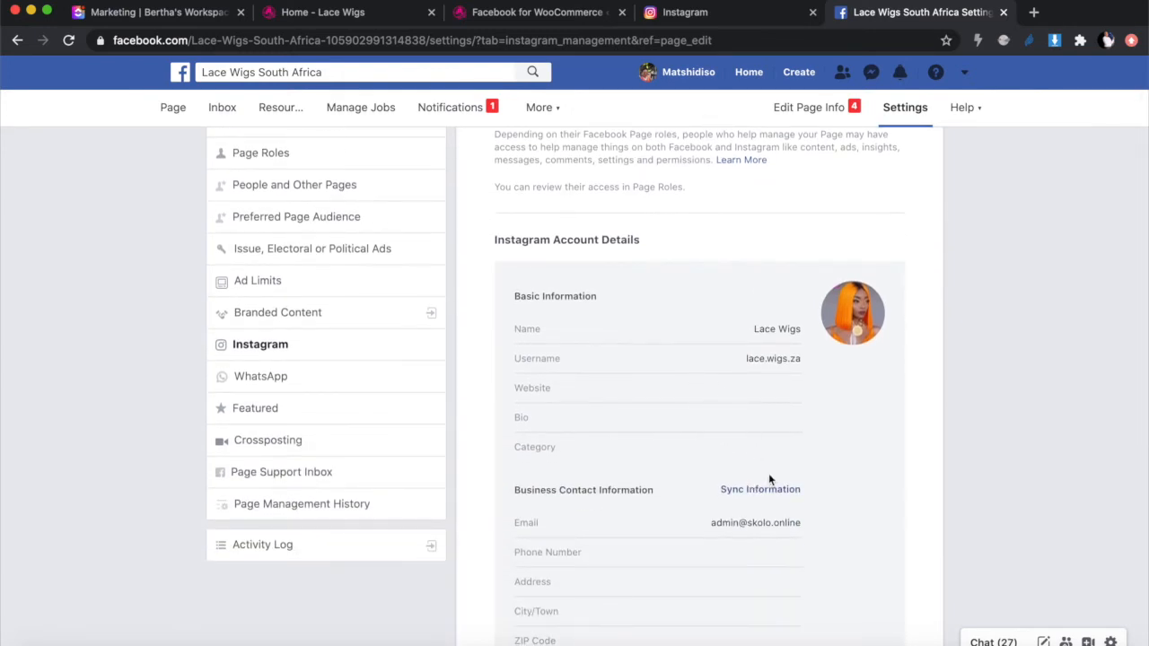
{"action": "scroll", "coordinate": [775, 546], "scroll_direction": "down", "scroll_amount": 1}
{"action": "scroll", "coordinate": [773, 540], "scroll_direction": "down", "scroll_amount": 5}
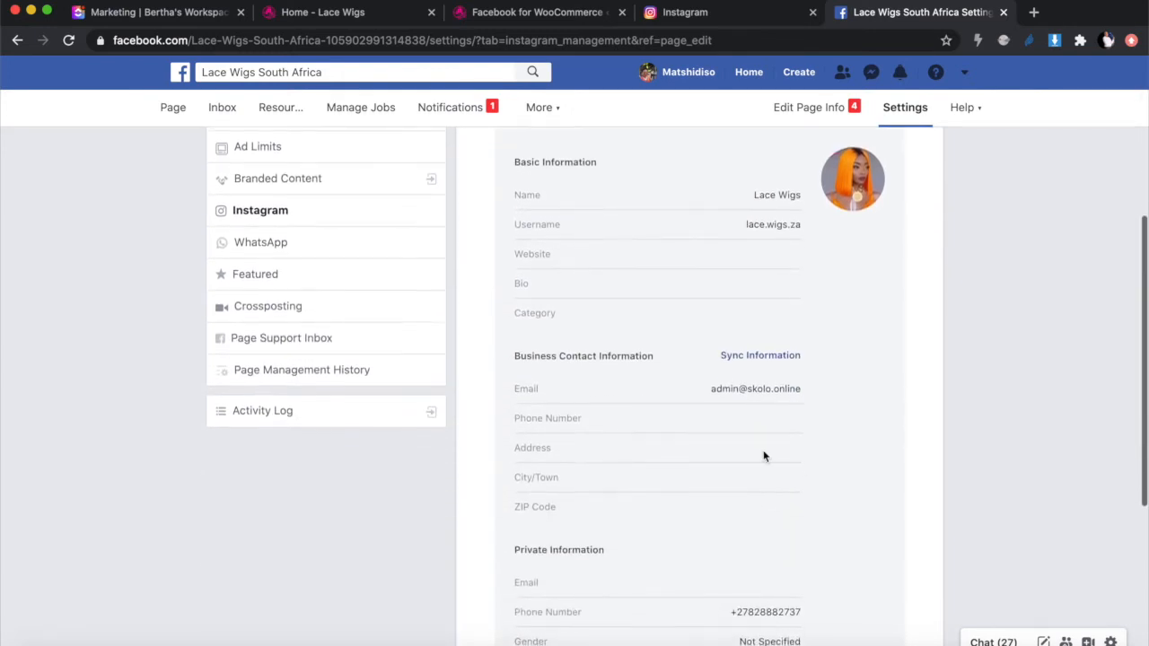
{"action": "scroll", "coordinate": [763, 455], "scroll_direction": "up", "scroll_amount": 5}
{"action": "scroll", "coordinate": [764, 456], "scroll_direction": "up", "scroll_amount": 5}
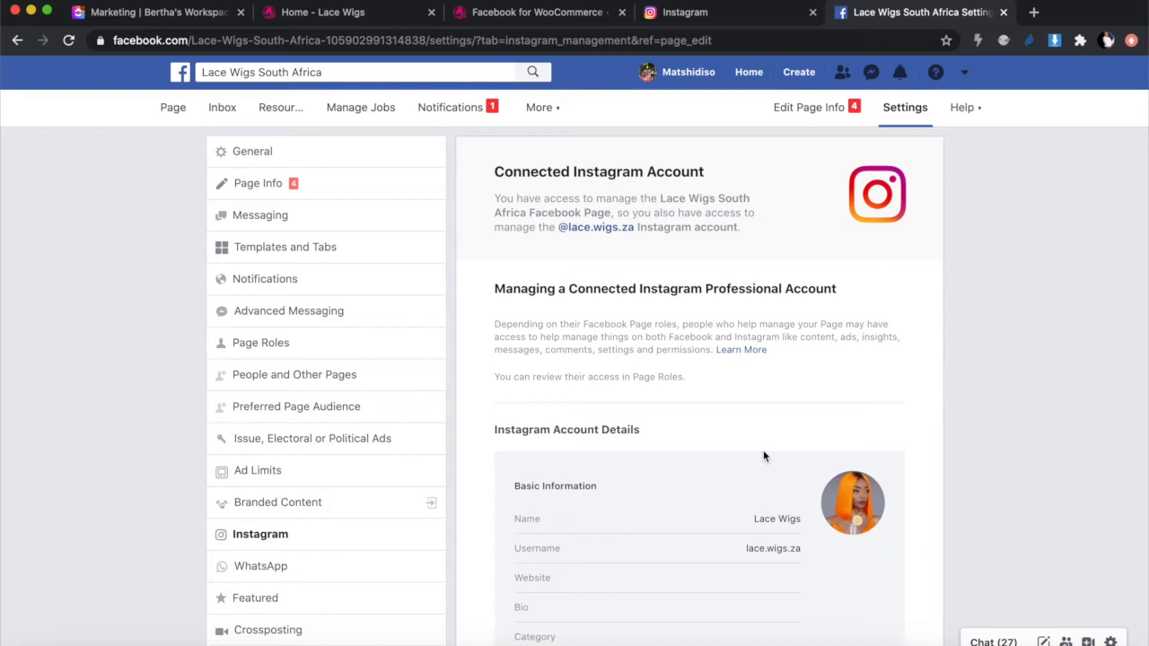
{"action": "left_click", "coordinate": [544, 12]}
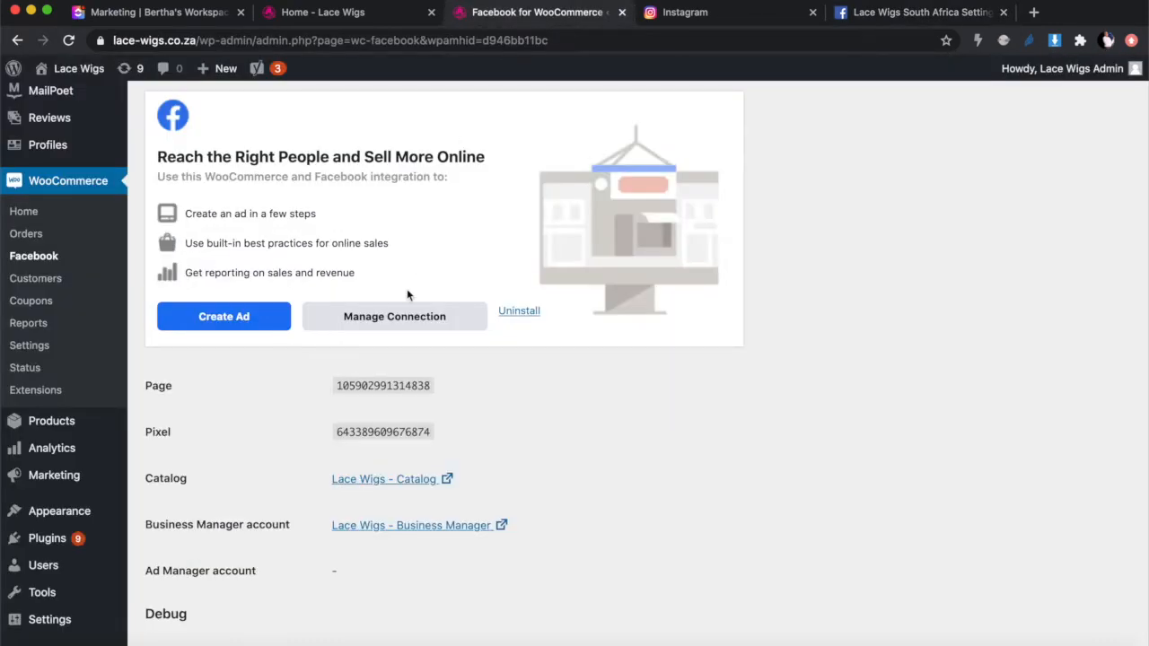
{"action": "left_click", "coordinate": [886, 11]}
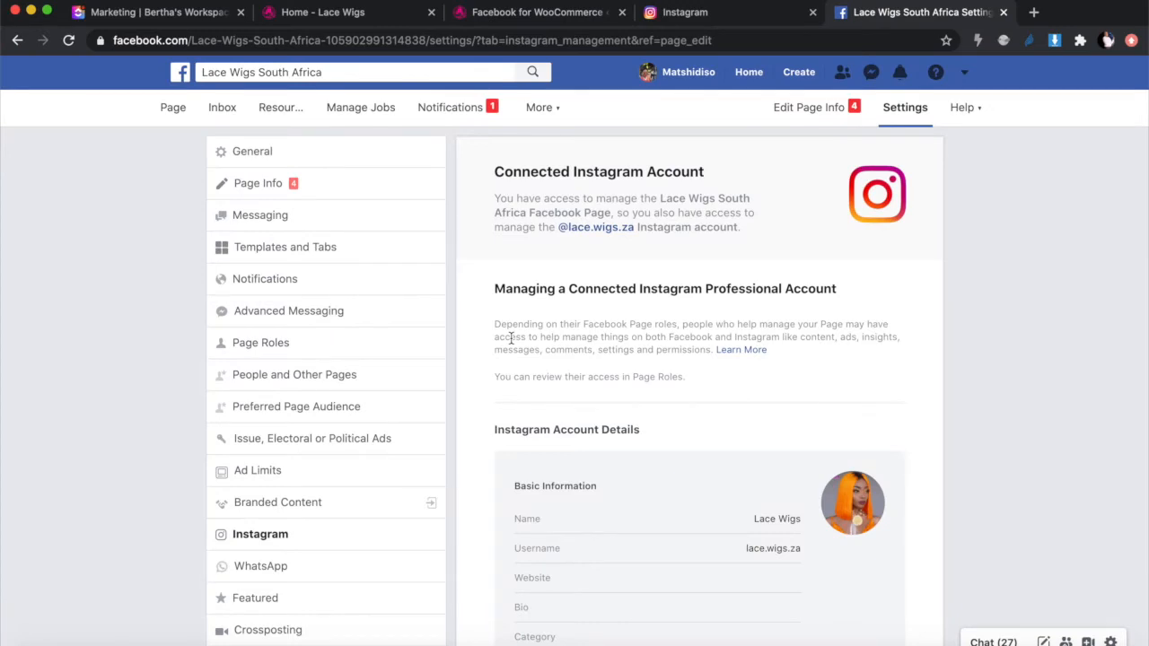
Step: Load Facebook Commerce Manager from its pasted web address in a new browser tab
{"action": "left_click", "coordinate": [1033, 12]}
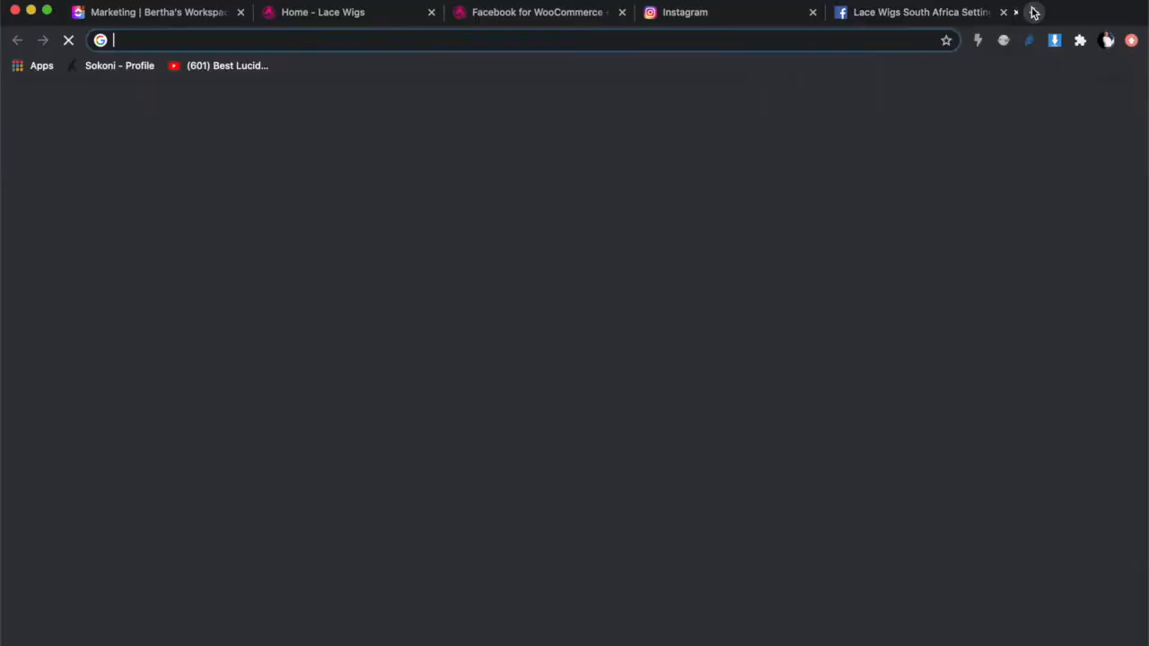
{"action": "type", "text": "https://www.facebook.com/commerce_manager"}
{"action": "key", "text": "Return"}
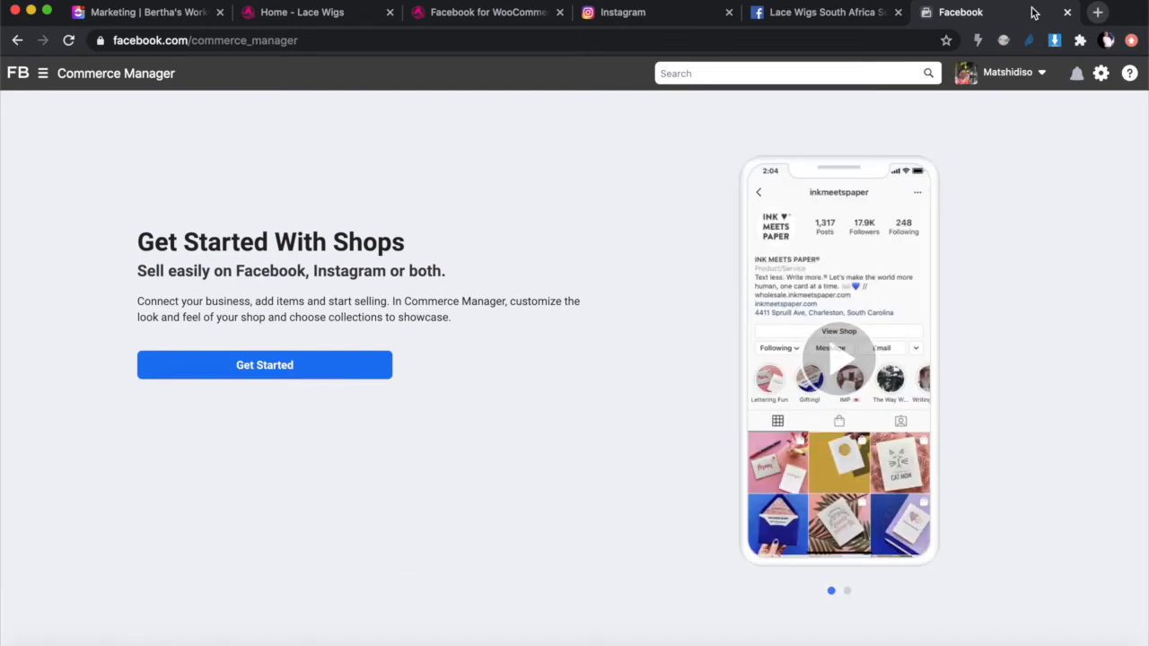
Step: Start creating a shop with checkout on Your Website and continue to Choose a Business
{"action": "left_click", "coordinate": [250, 371]}
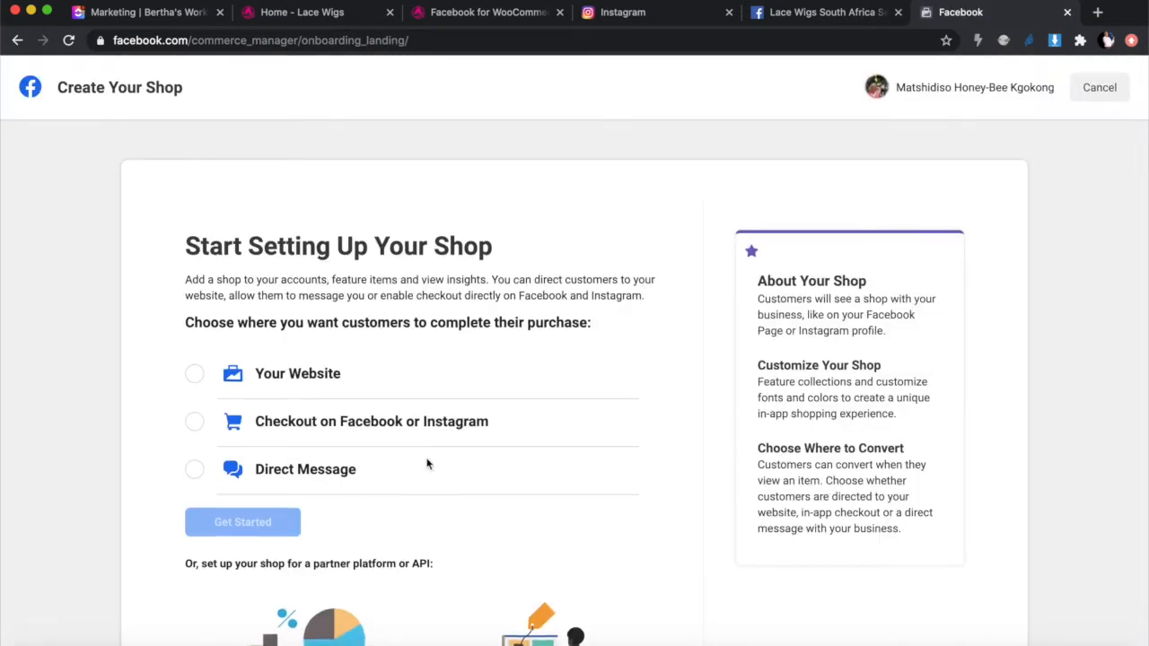
{"action": "scroll", "coordinate": [425, 464], "scroll_direction": "down", "scroll_amount": 3}
{"action": "scroll", "coordinate": [427, 464], "scroll_direction": "up", "scroll_amount": 2}
{"action": "scroll", "coordinate": [427, 464], "scroll_direction": "down", "scroll_amount": 2}
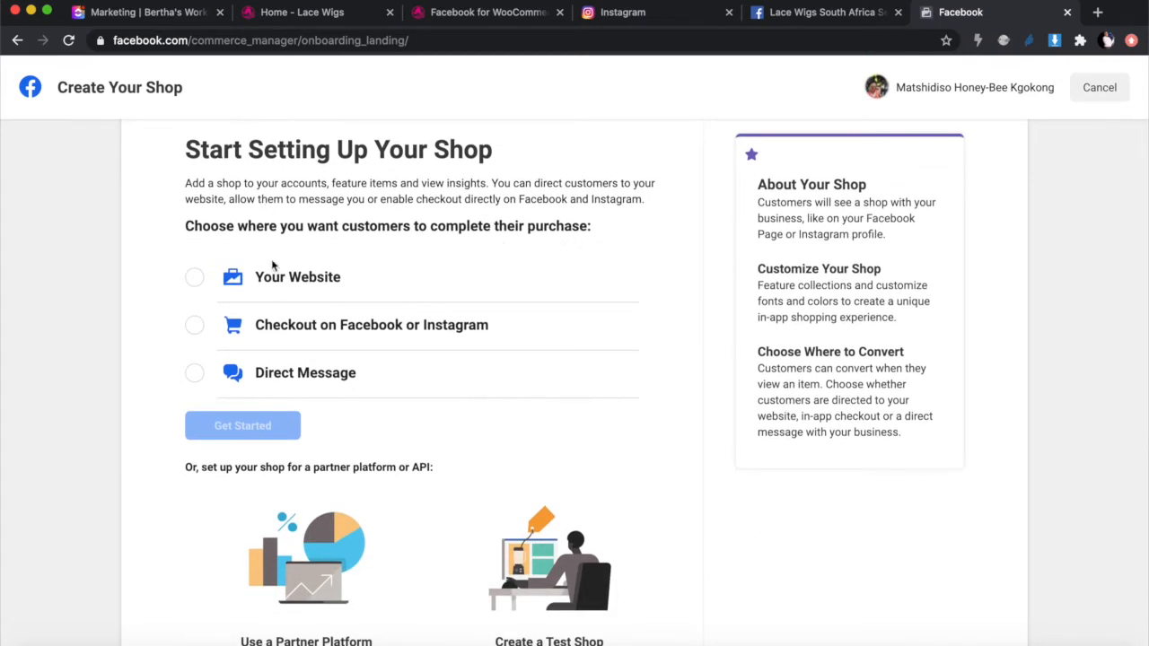
{"action": "left_click", "coordinate": [196, 279]}
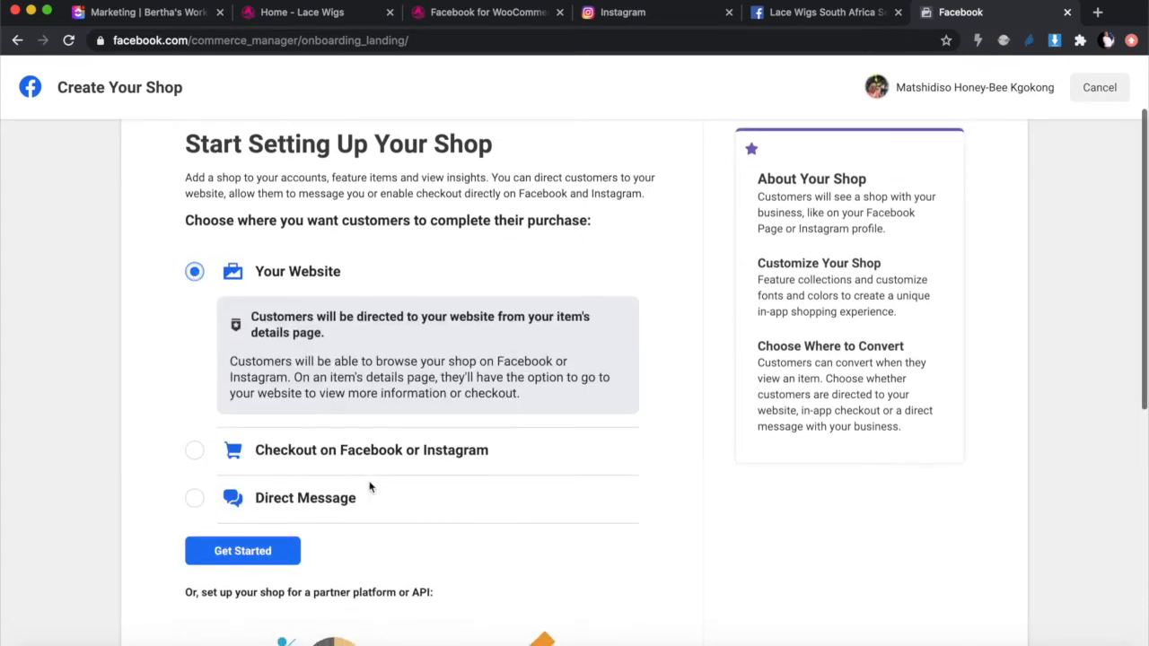
{"action": "scroll", "coordinate": [369, 487], "scroll_direction": "down", "scroll_amount": 4}
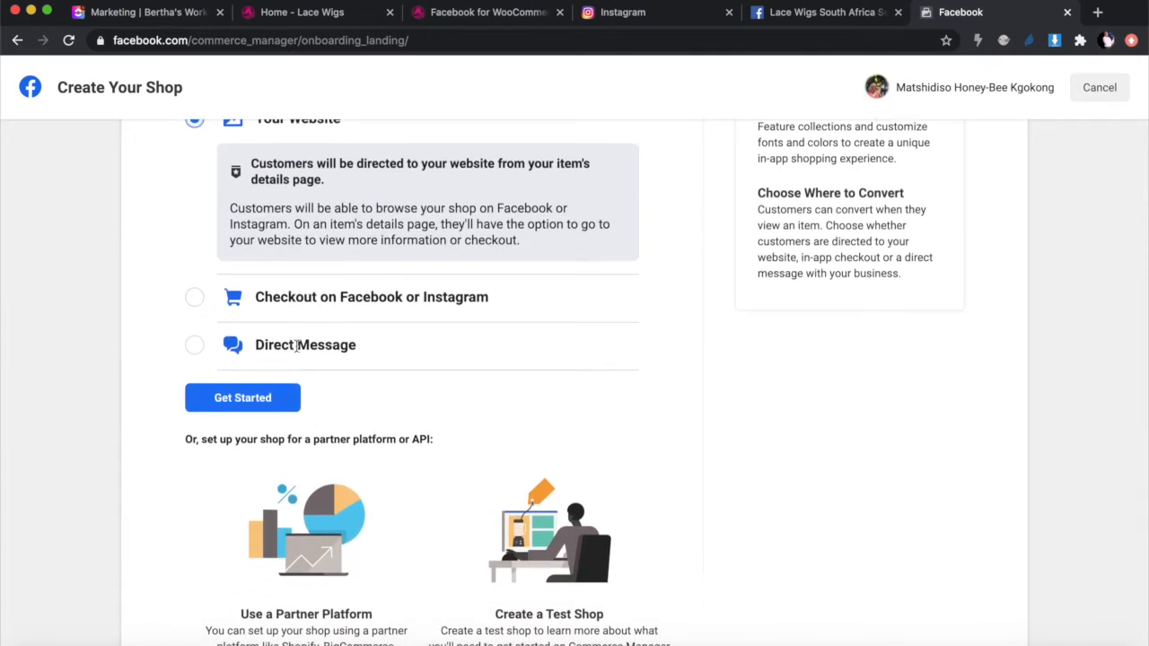
{"action": "scroll", "coordinate": [264, 256], "scroll_direction": "up", "scroll_amount": 2}
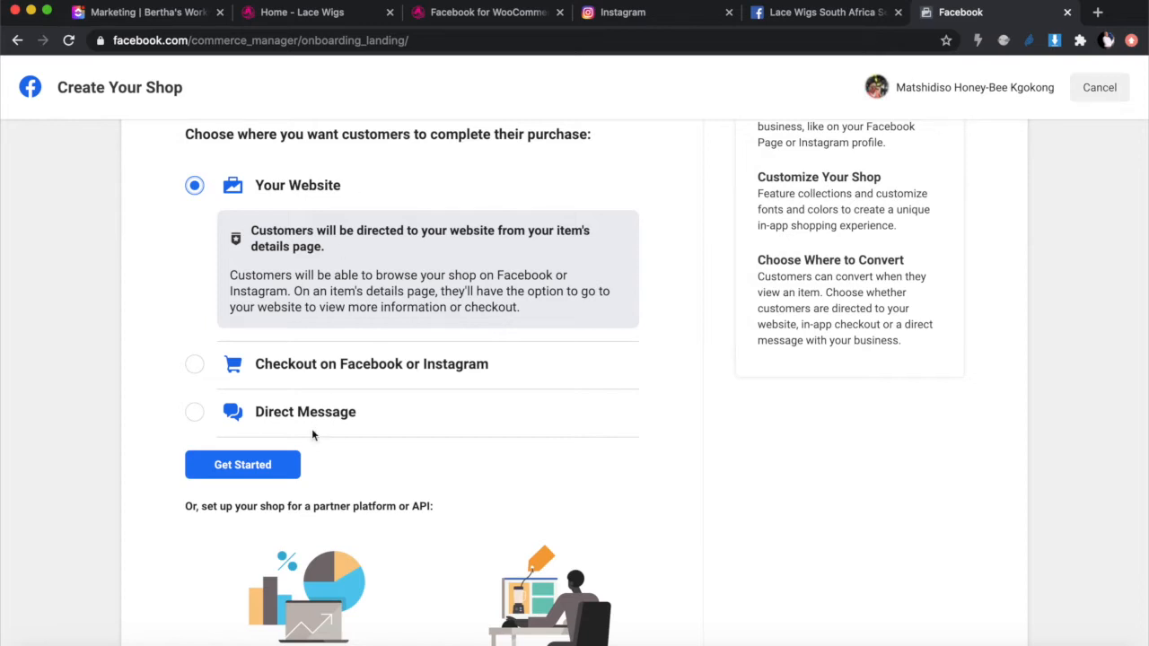
{"action": "left_click", "coordinate": [224, 475]}
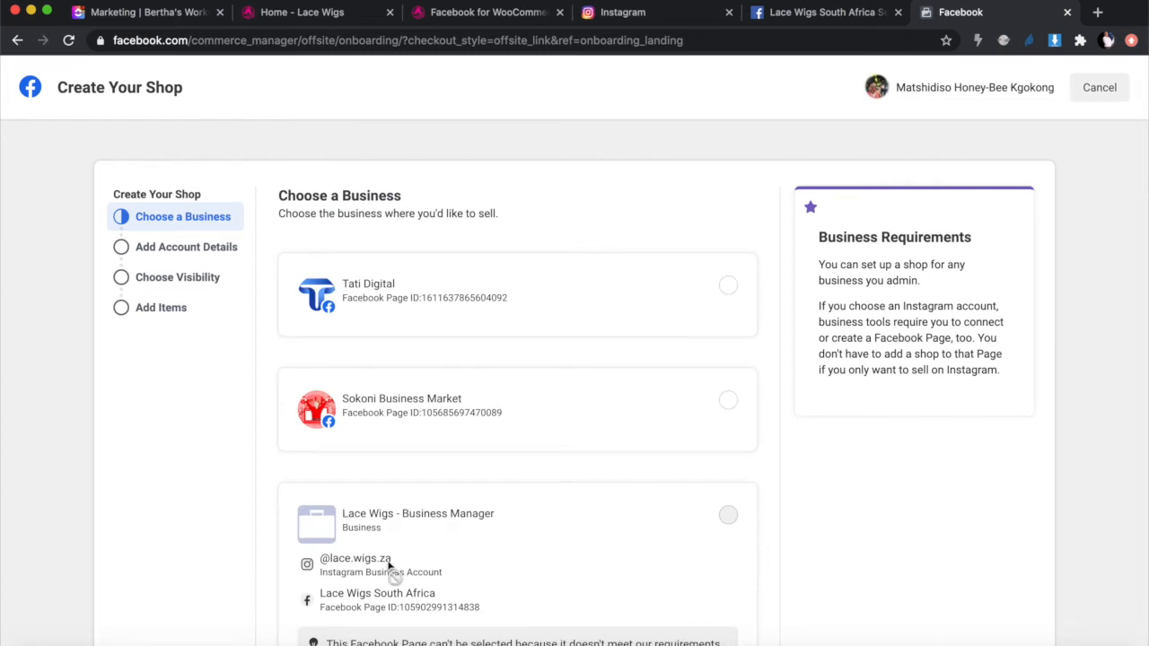
Step: Open the Learn More link on the Lace Wigs - Business Manager card to read the eligibility article
{"action": "scroll", "coordinate": [455, 549], "scroll_direction": "down", "scroll_amount": 5}
{"action": "scroll", "coordinate": [455, 549], "scroll_direction": "down", "scroll_amount": 1}
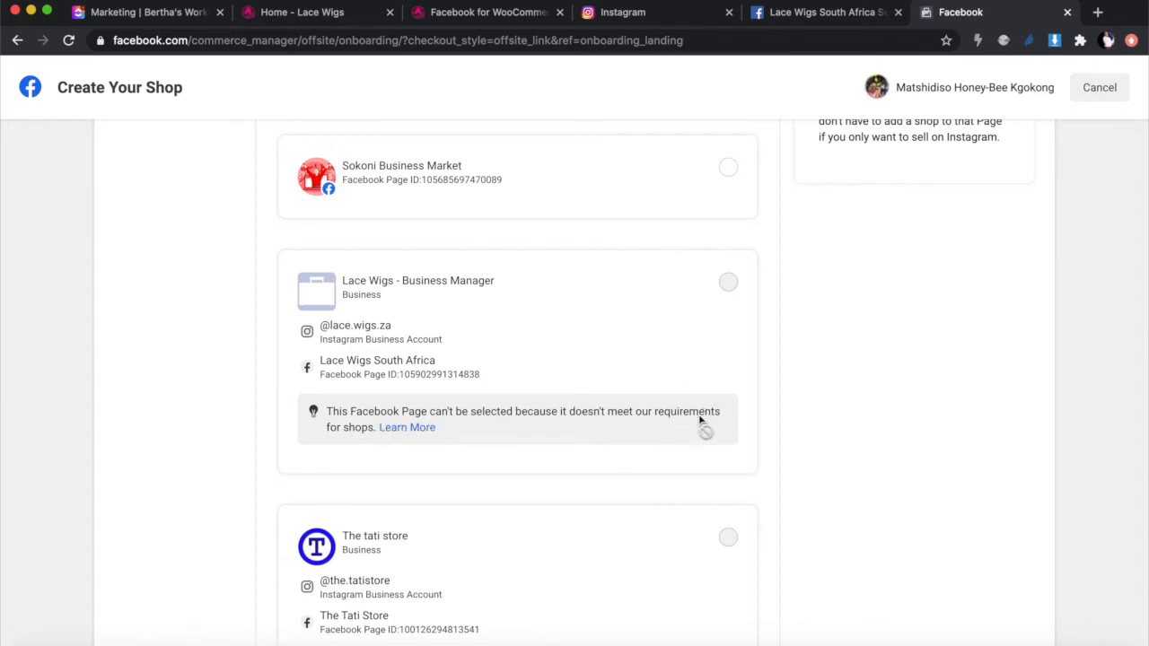
{"action": "left_click", "coordinate": [401, 429]}
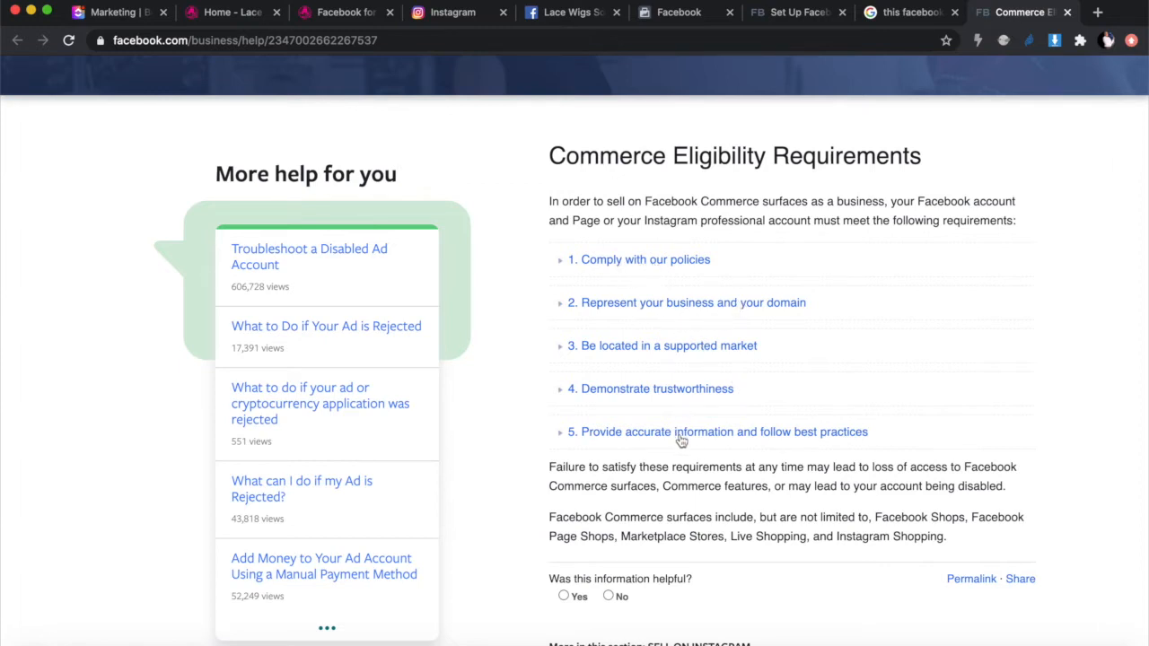
Step: Return to the Lace Wigs Page settings tab and open its General settings
{"action": "left_click", "coordinate": [571, 16]}
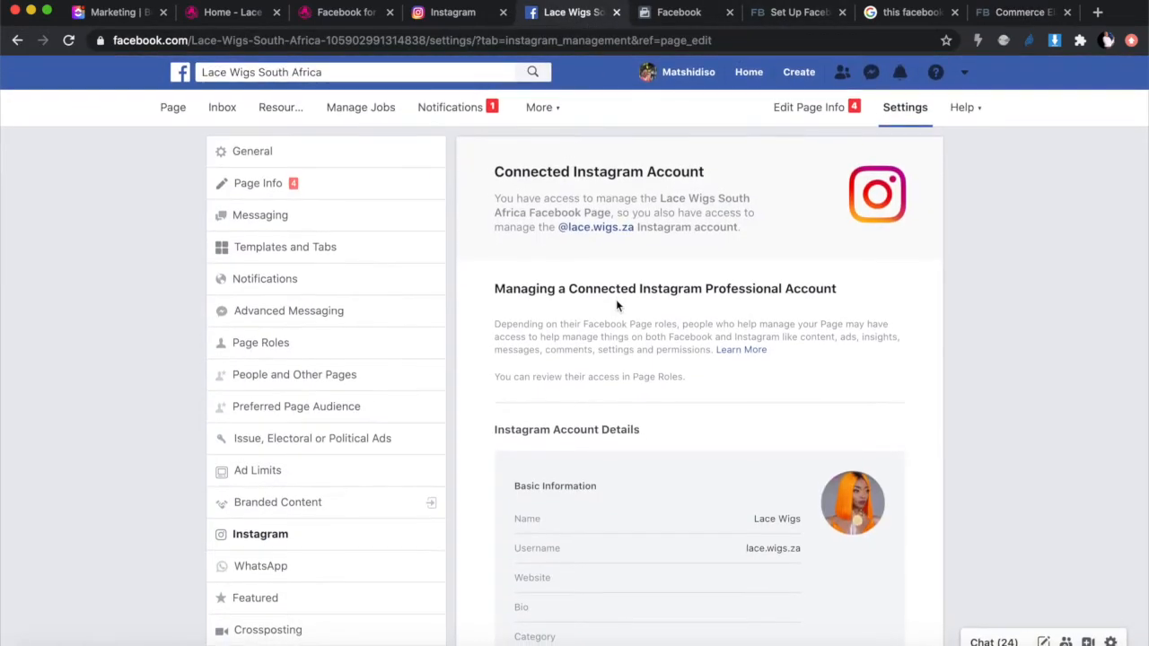
{"action": "left_click", "coordinate": [675, 13]}
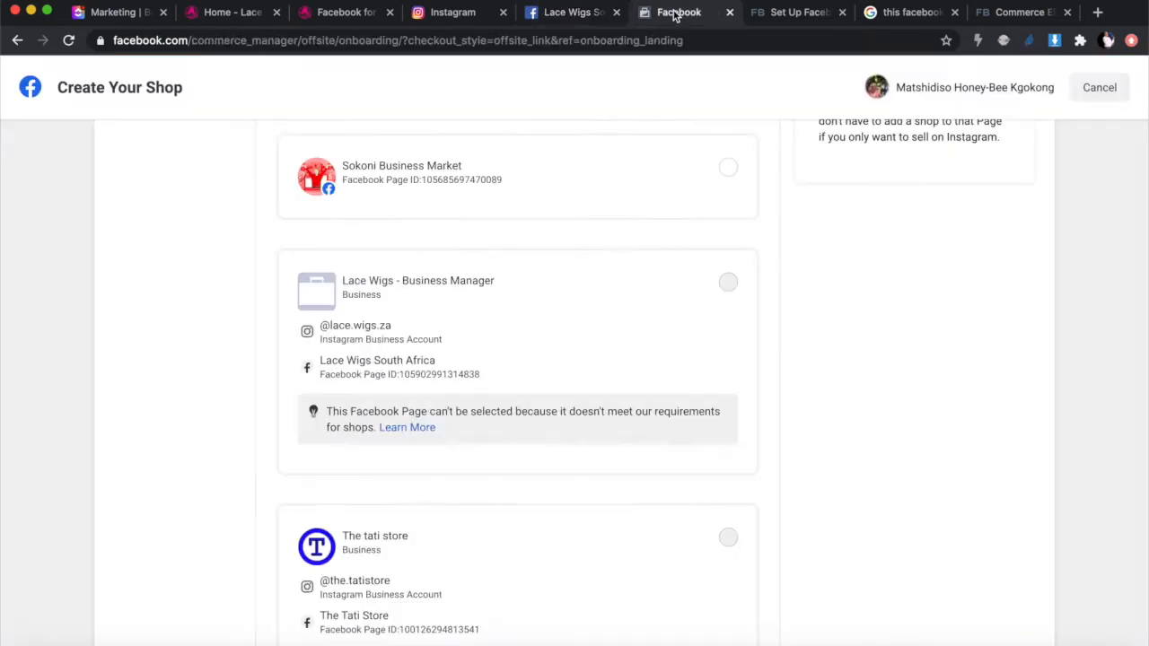
{"action": "left_click", "coordinate": [454, 17]}
{"action": "left_click", "coordinate": [567, 13]}
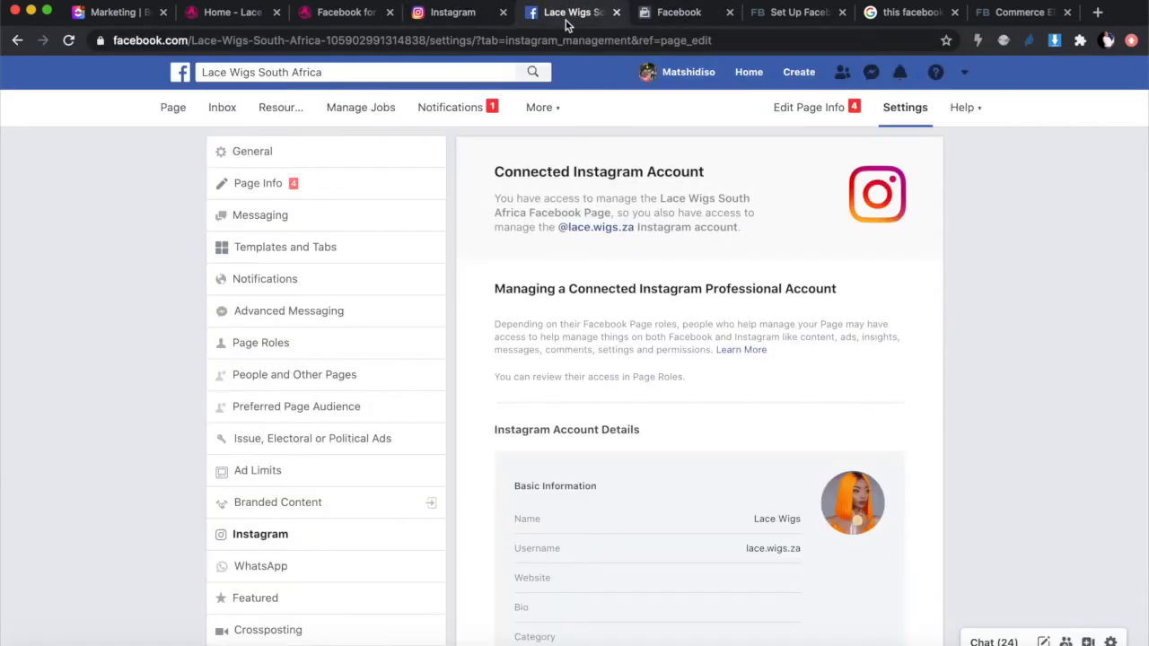
{"action": "left_click", "coordinate": [253, 153]}
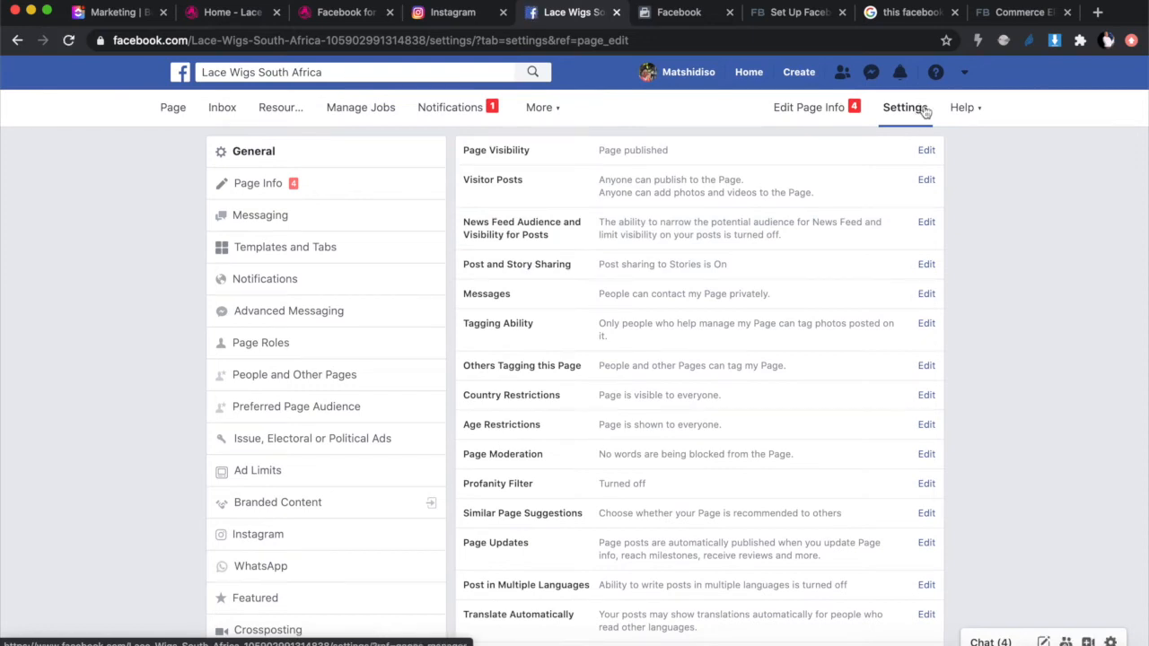
Step: Bring up the Lace Wigs South Africa Page home with its cover and FAQ setup prompt
{"action": "left_click", "coordinate": [174, 108]}
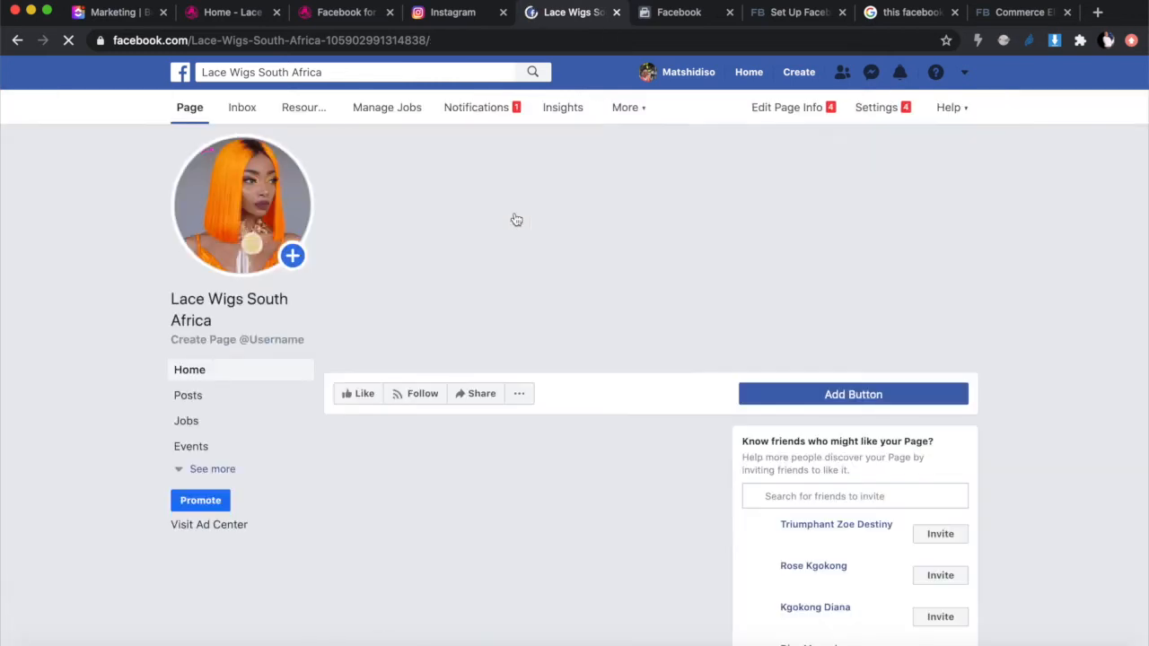
{"action": "scroll", "coordinate": [589, 267], "scroll_direction": "down", "scroll_amount": 2}
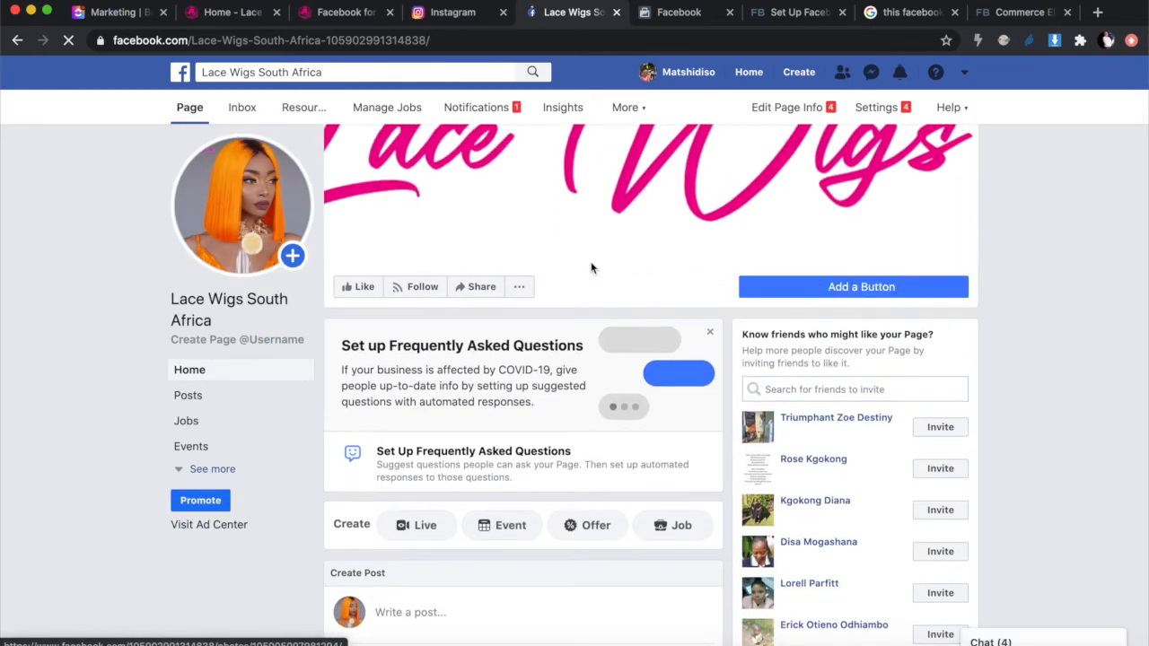
{"action": "scroll", "coordinate": [590, 267], "scroll_direction": "up", "scroll_amount": 1}
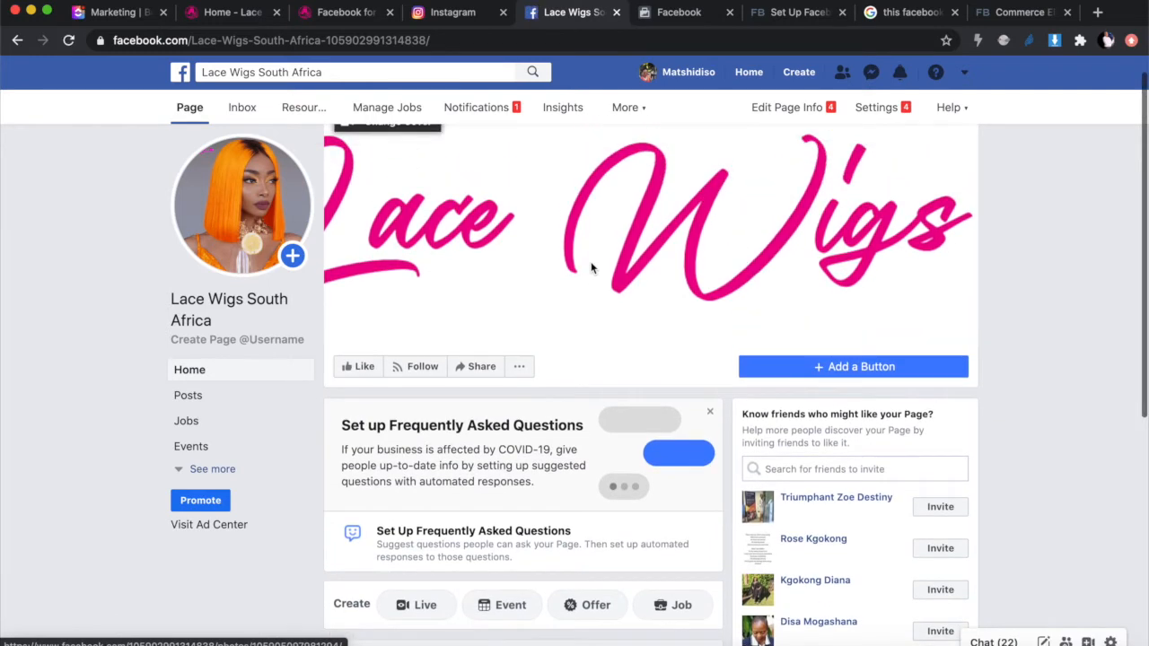
{"action": "scroll", "coordinate": [589, 266], "scroll_direction": "up", "scroll_amount": 1}
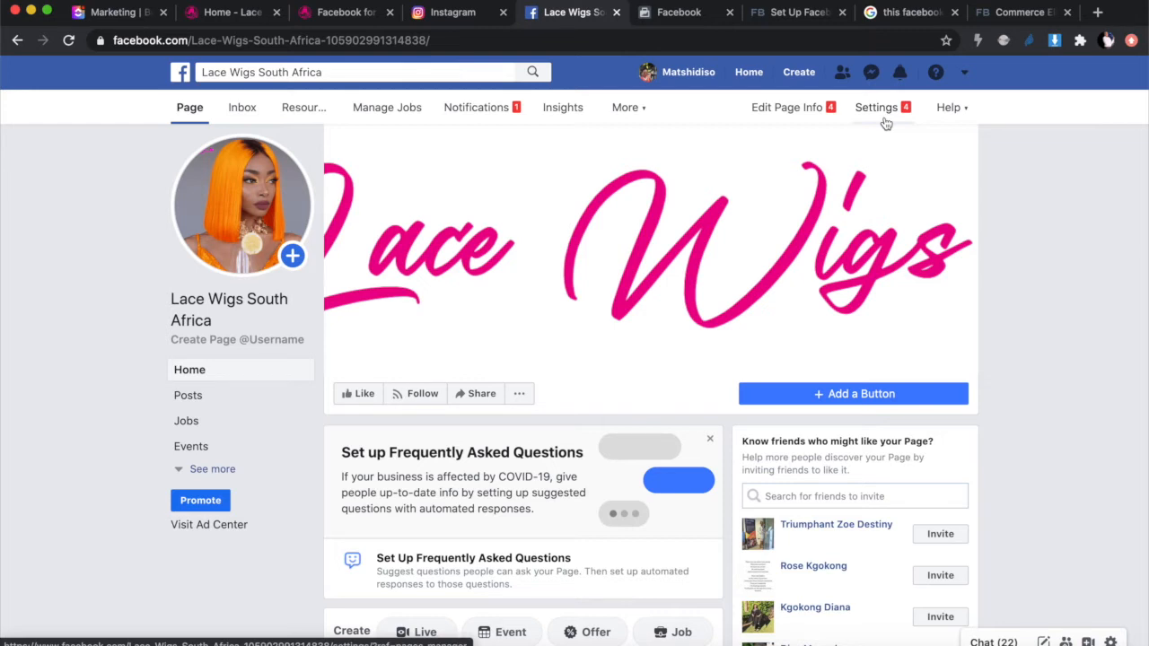
{"action": "scroll", "coordinate": [886, 123], "scroll_direction": "down", "scroll_amount": 5}
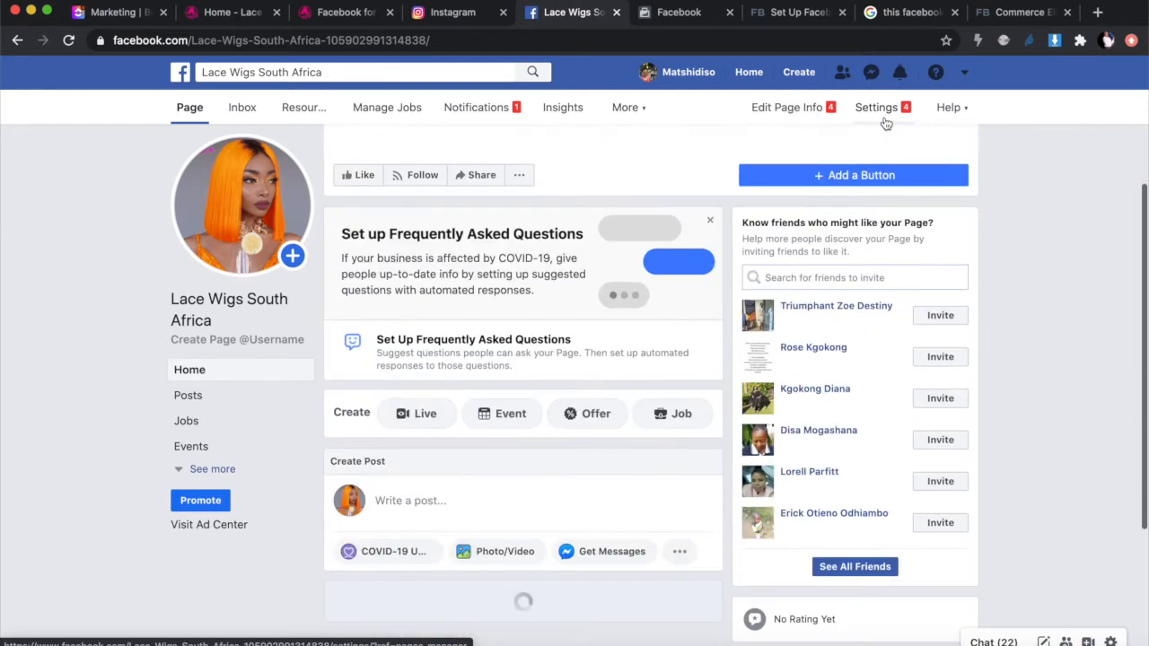
{"action": "scroll", "coordinate": [885, 123], "scroll_direction": "up", "scroll_amount": 6}
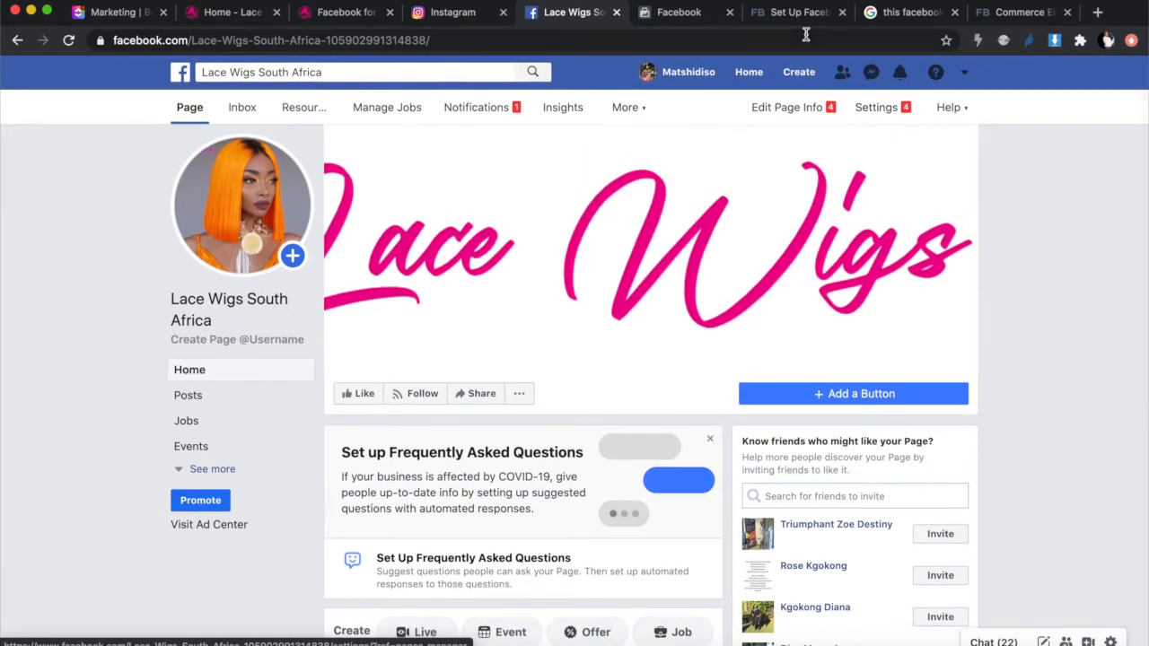
{"action": "left_click", "coordinate": [446, 14]}
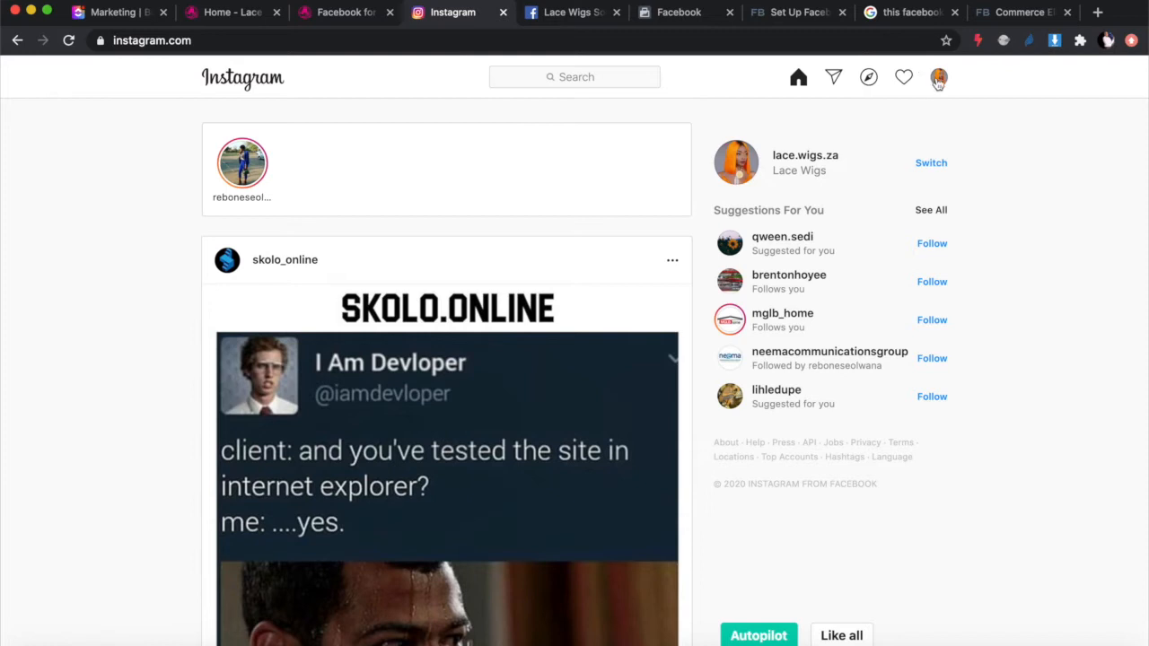
{"action": "left_click", "coordinate": [938, 77]}
{"action": "left_click", "coordinate": [849, 115]}
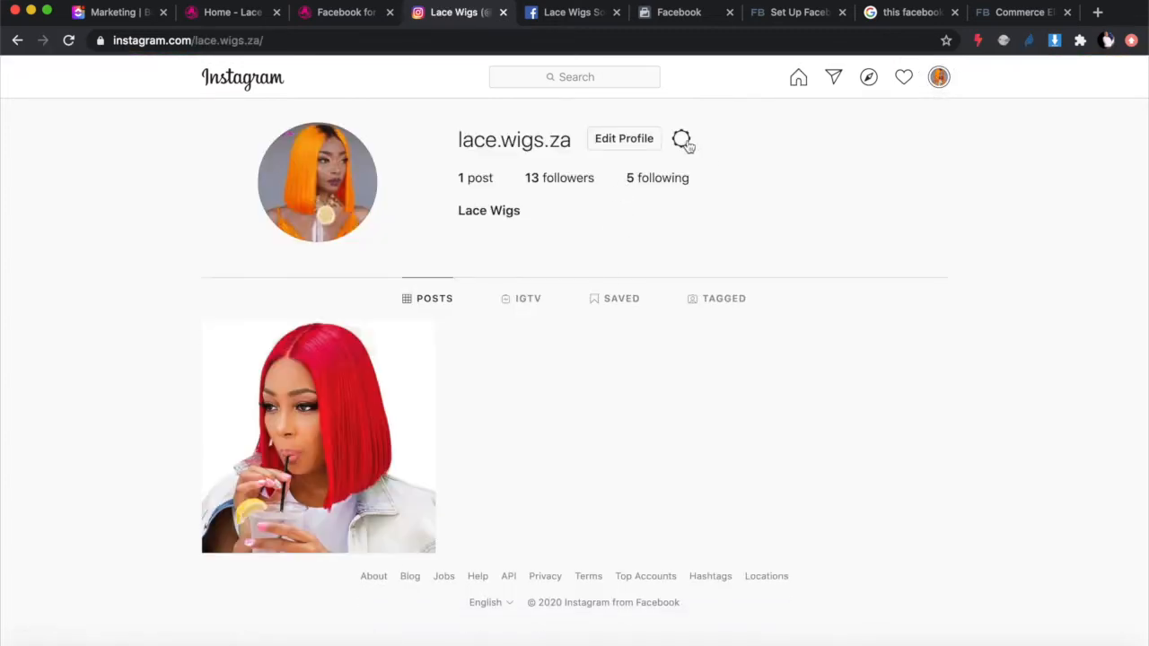
{"action": "left_click", "coordinate": [643, 143]}
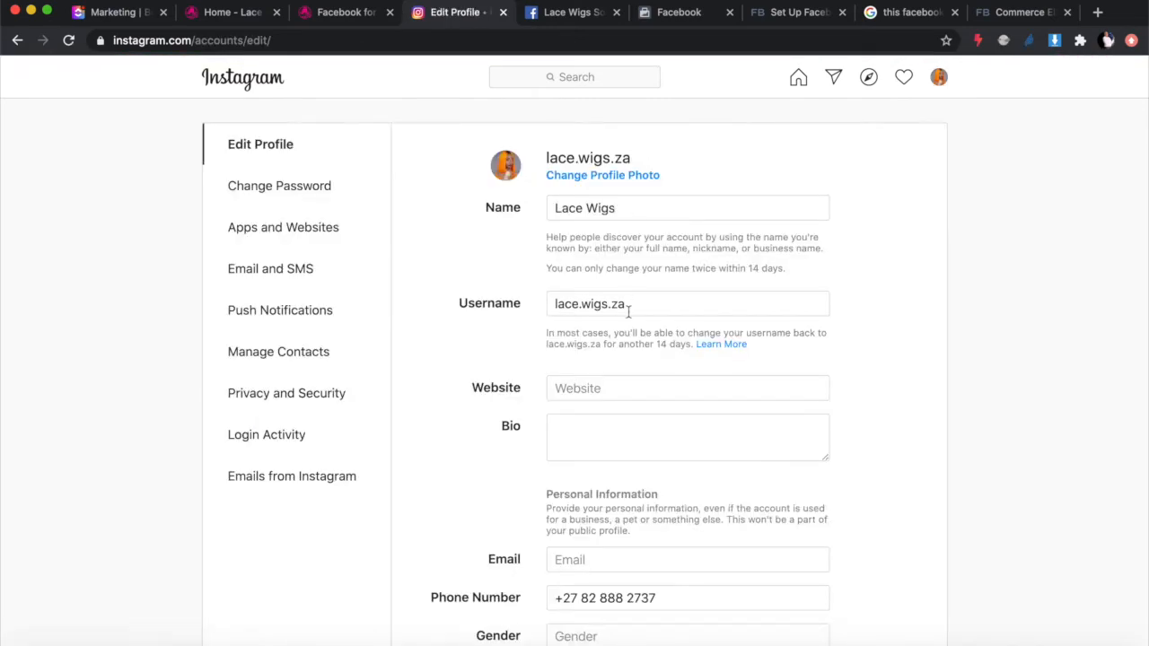
{"action": "scroll", "coordinate": [641, 422], "scroll_direction": "down", "scroll_amount": 3}
{"action": "scroll", "coordinate": [607, 405], "scroll_direction": "down", "scroll_amount": 3}
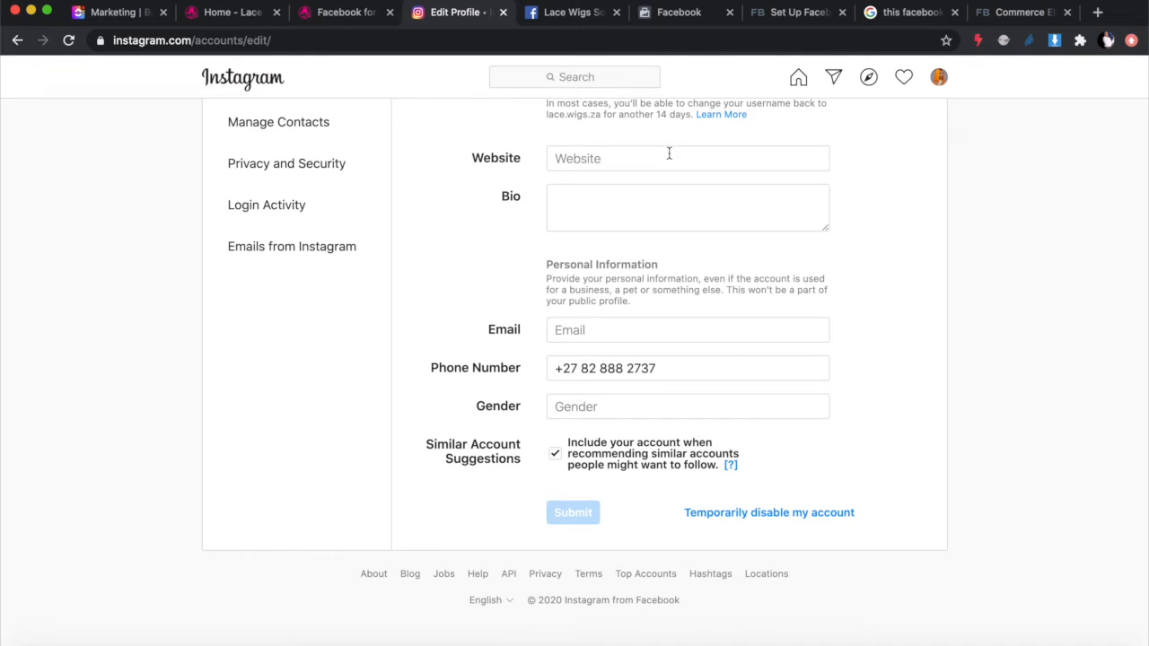
{"action": "left_click", "coordinate": [568, 14]}
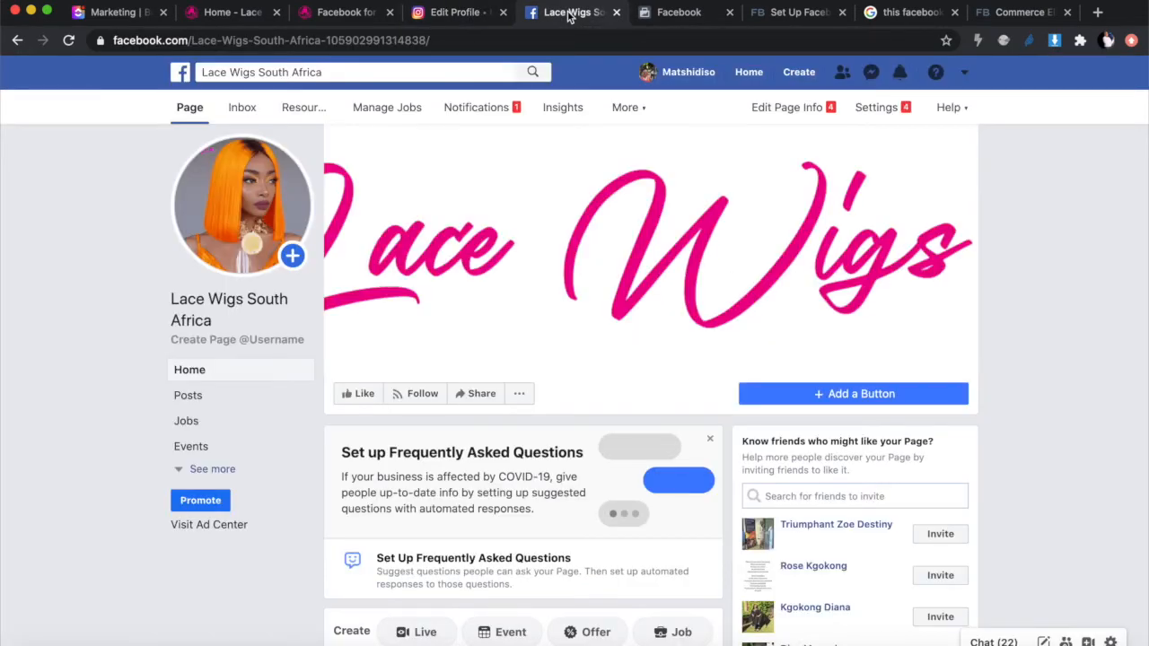
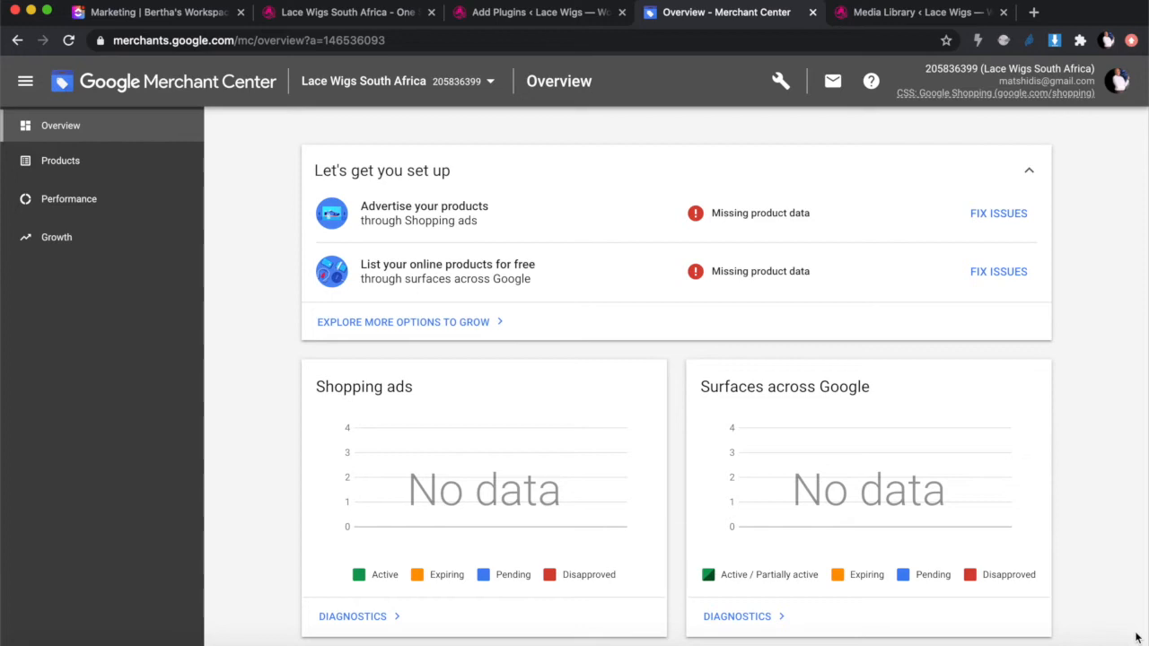
Step: Search Google for 'google merchant center' in a new tab, then return to the Merchant Center overview
{"action": "scroll", "coordinate": [1017, 635], "scroll_direction": "down", "scroll_amount": 3}
{"action": "scroll", "coordinate": [1017, 636], "scroll_direction": "down", "scroll_amount": 5}
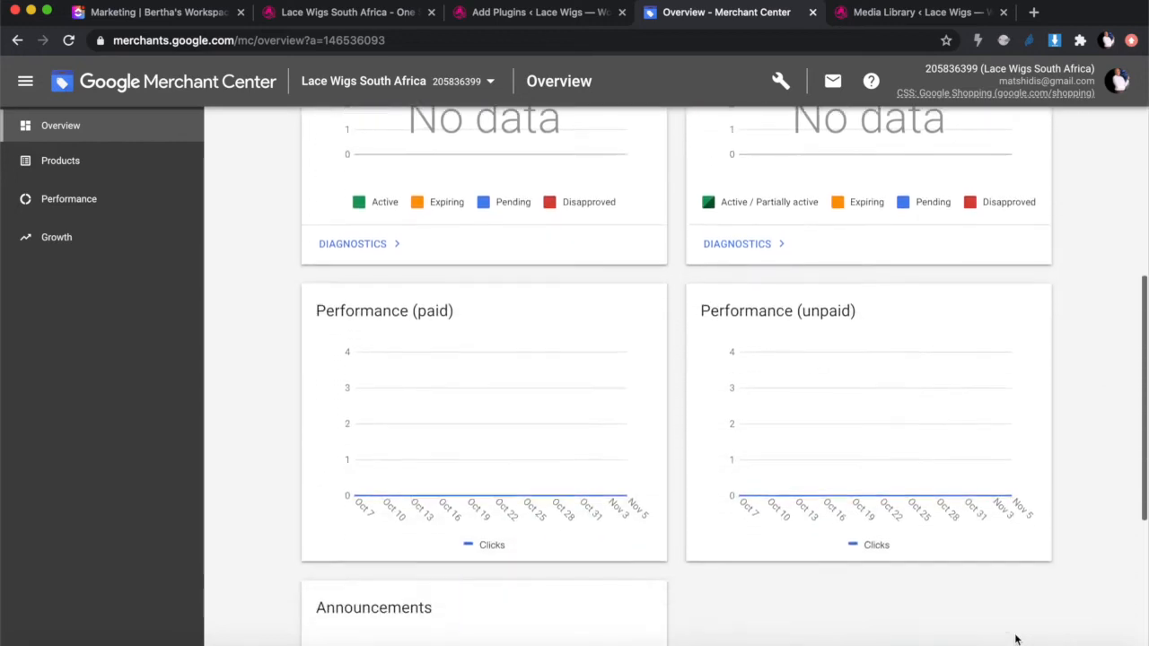
{"action": "scroll", "coordinate": [1015, 636], "scroll_direction": "up", "scroll_amount": 8}
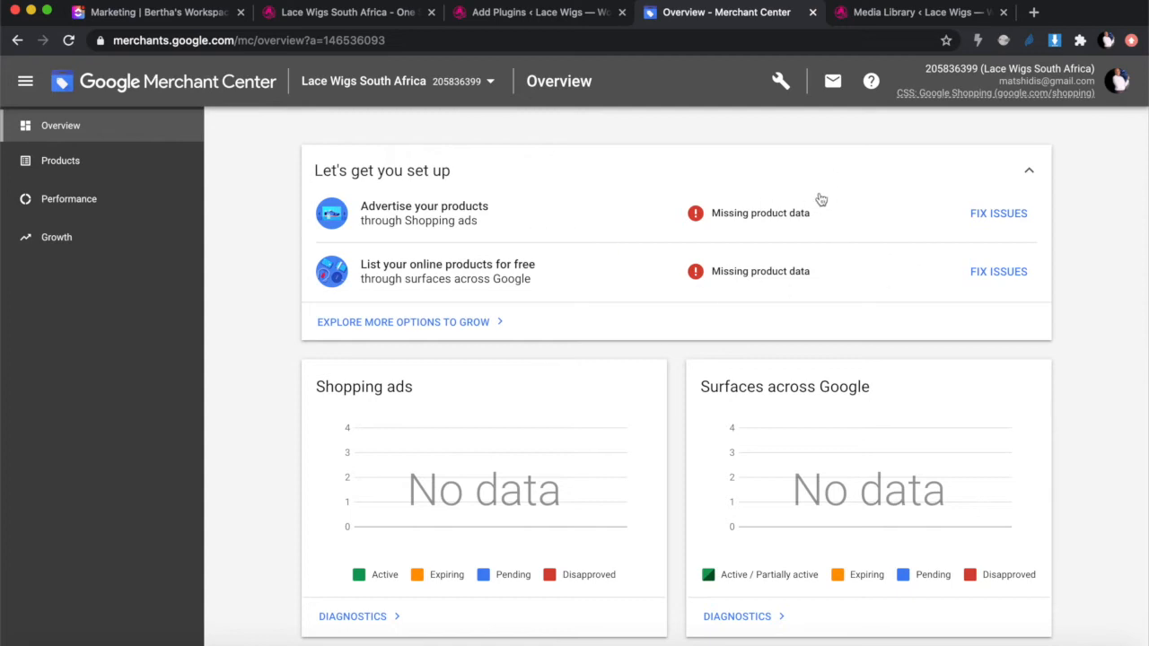
{"action": "left_click", "coordinate": [1032, 11]}
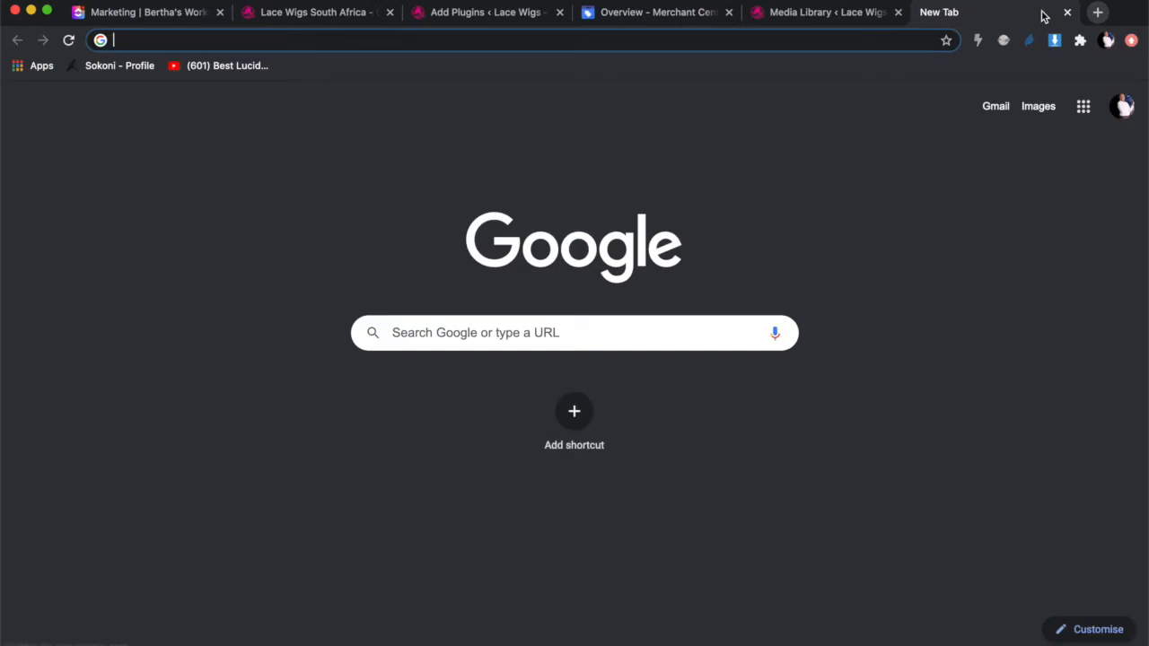
{"action": "type", "text": "goo"}
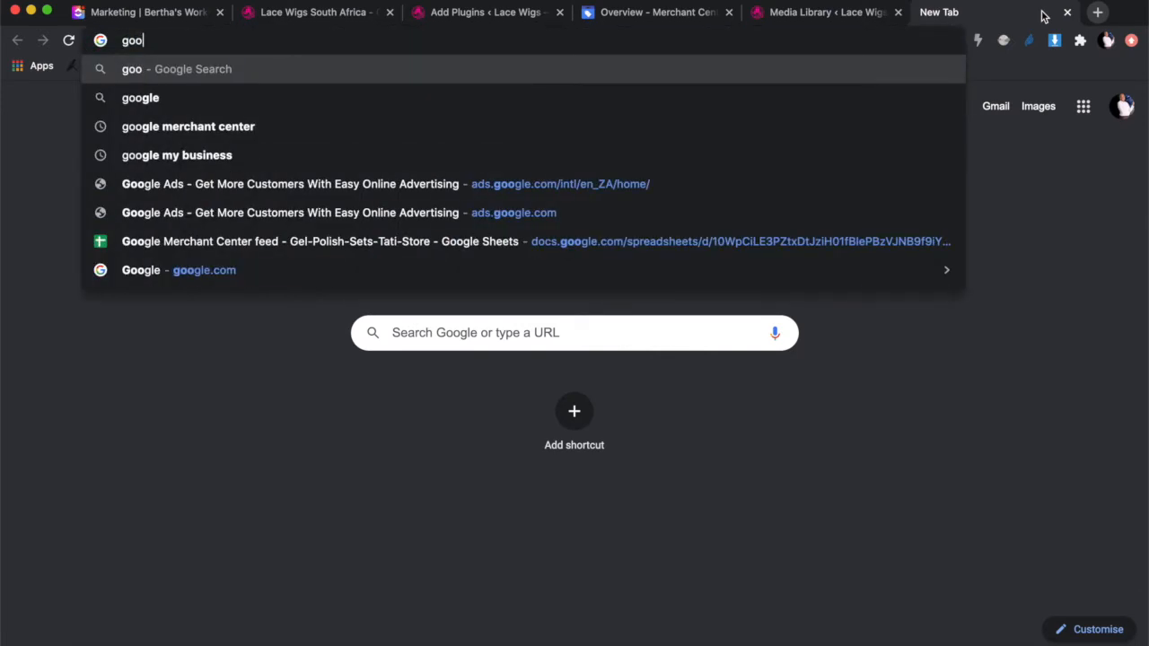
{"action": "type", "text": "gle merchant"}
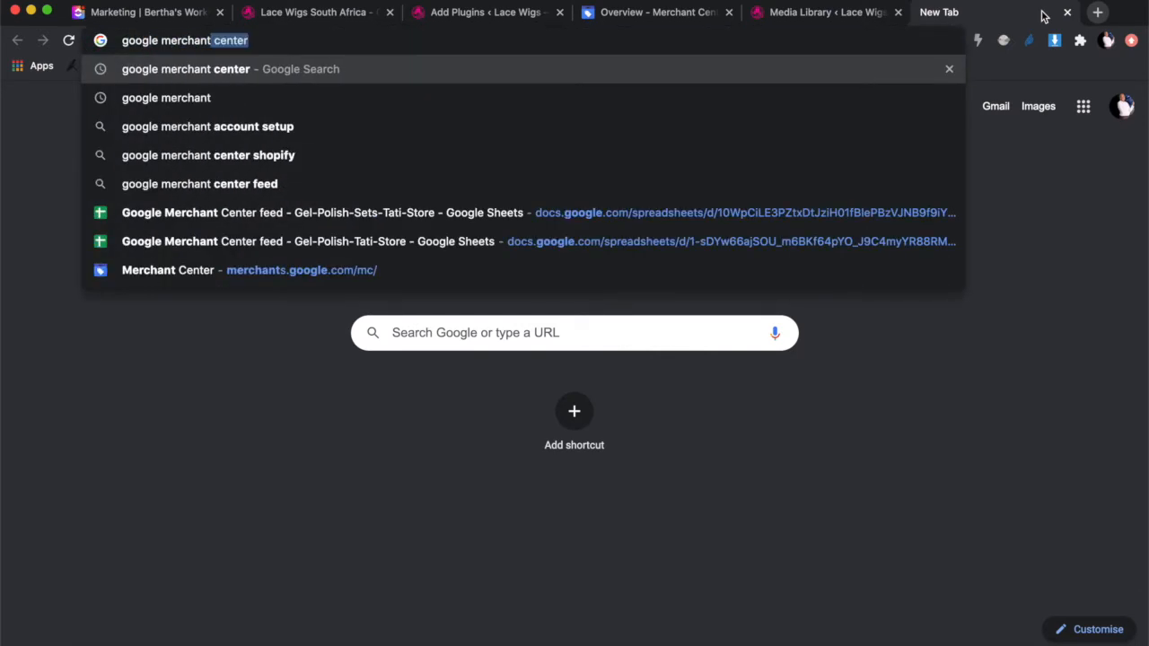
{"action": "key", "text": "Return"}
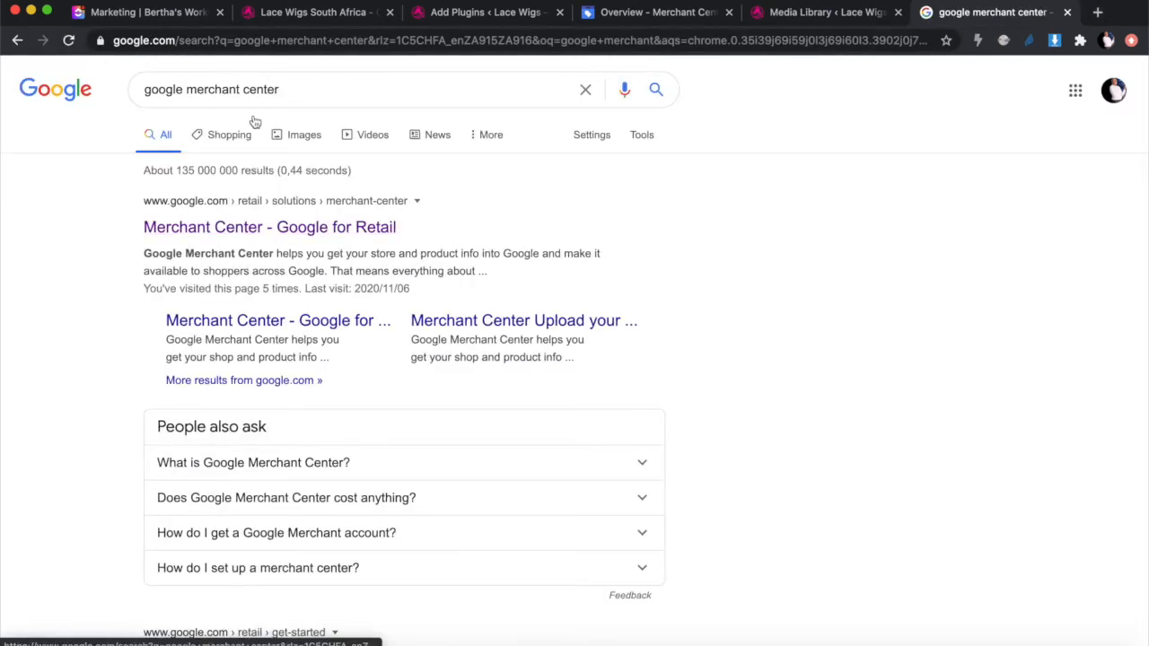
{"action": "left_click", "coordinate": [646, 13]}
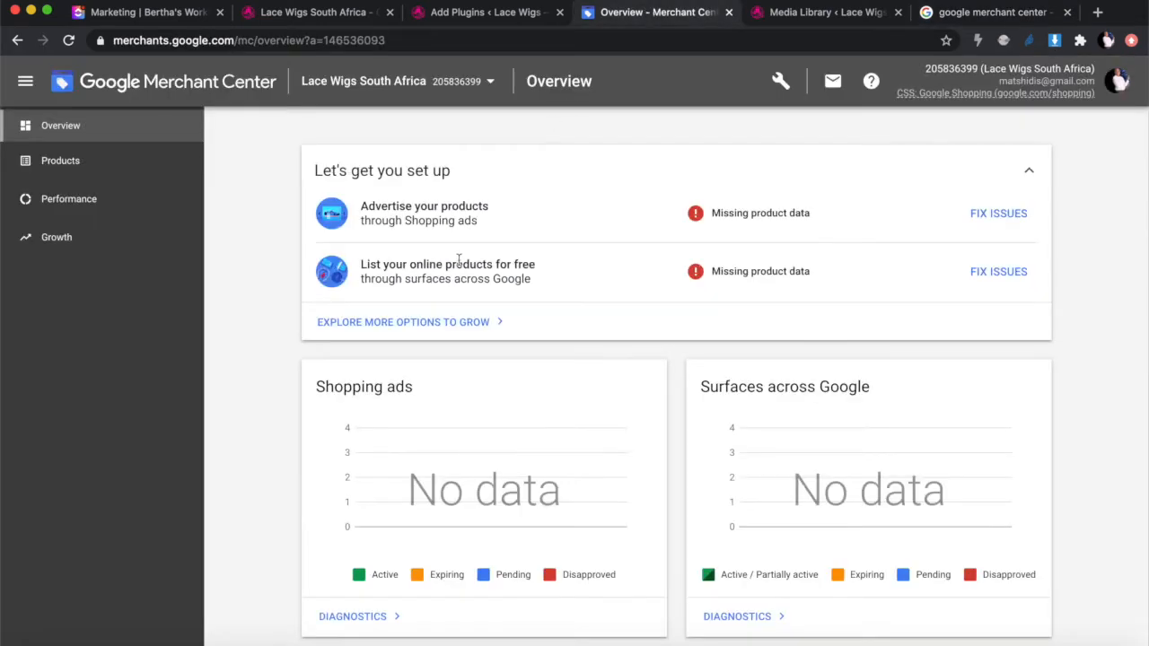
Step: On the Lace Wigs storefront, scroll to the footer and select the Get in touch address lines
{"action": "left_click", "coordinate": [321, 16]}
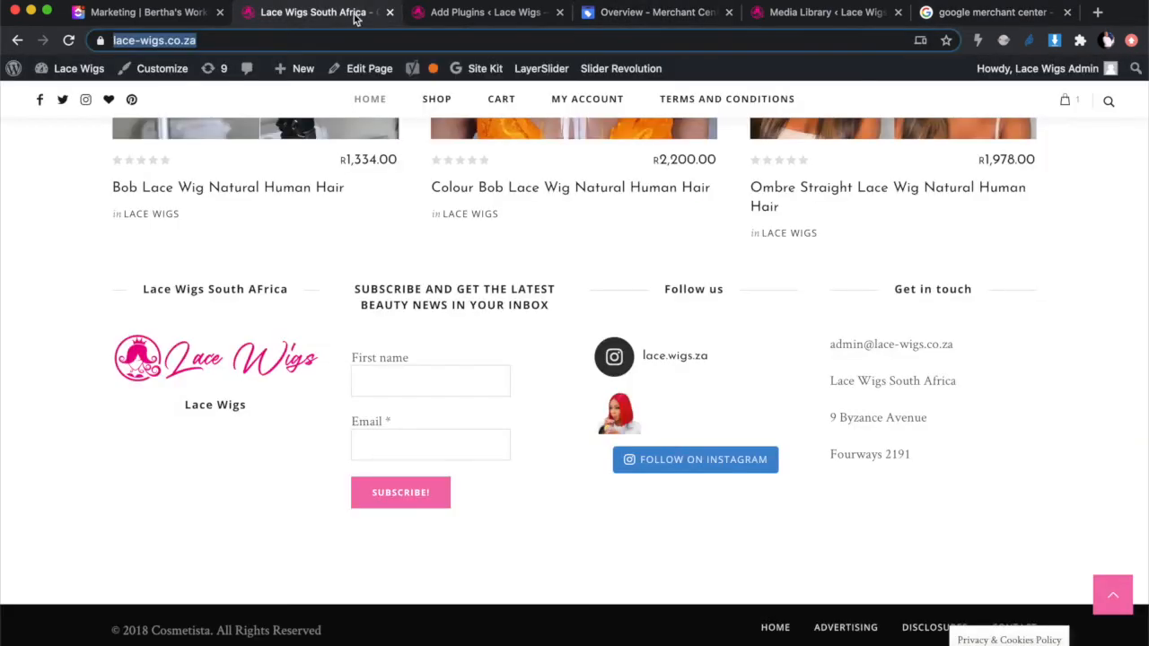
{"action": "scroll", "coordinate": [331, 223], "scroll_direction": "up", "scroll_amount": 4}
{"action": "scroll", "coordinate": [331, 224], "scroll_direction": "down", "scroll_amount": 5}
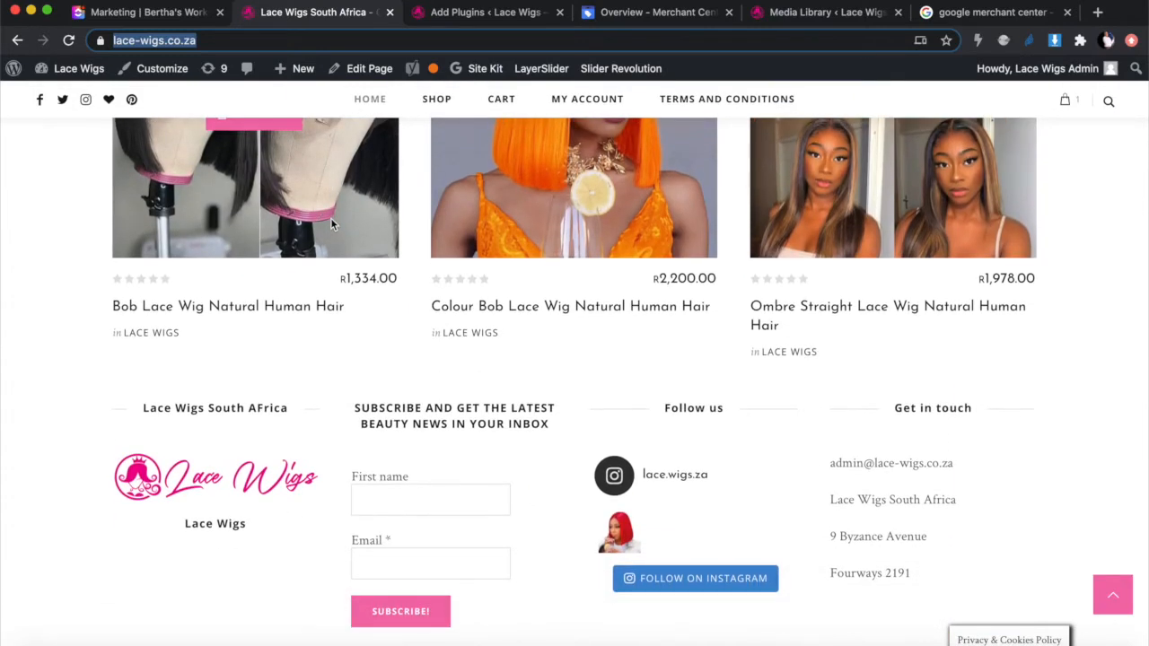
{"action": "scroll", "coordinate": [331, 223], "scroll_direction": "down", "scroll_amount": 3}
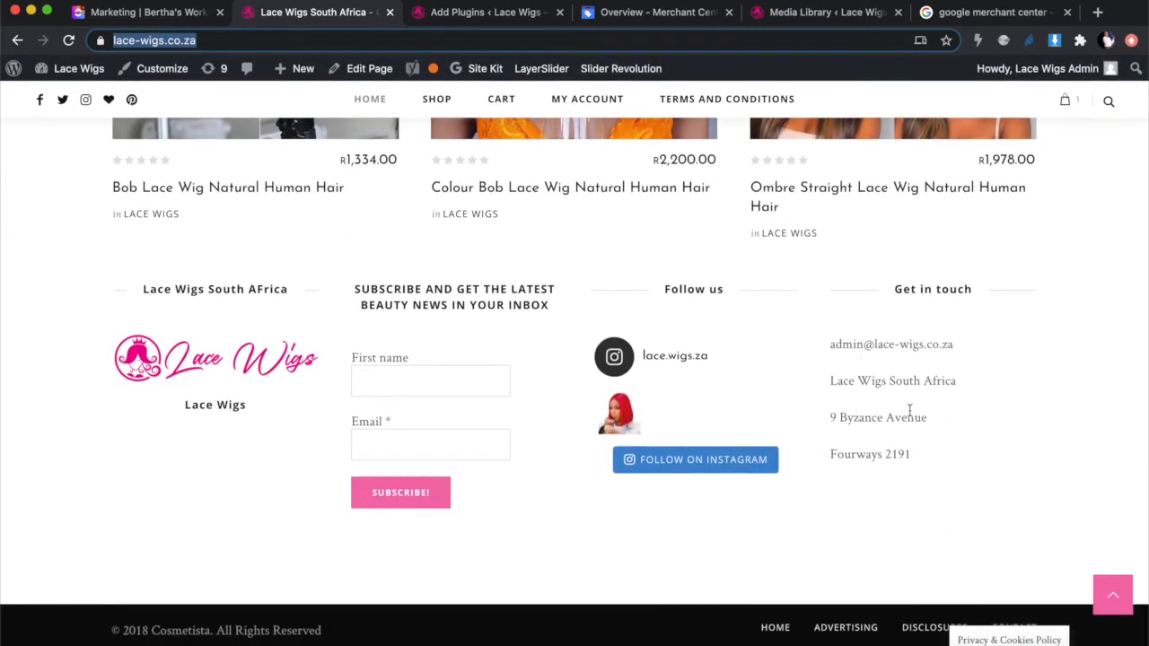
{"action": "left_click_drag", "start_coordinate": [828, 380], "coordinate": [931, 458]}
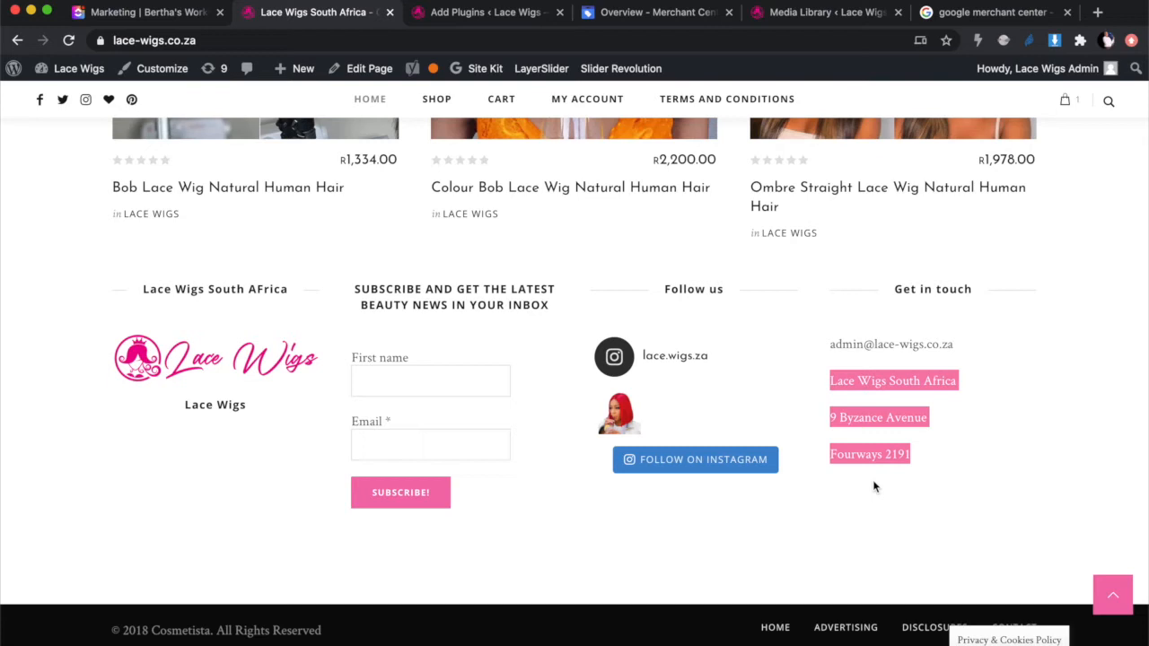
{"action": "left_click", "coordinate": [952, 452]}
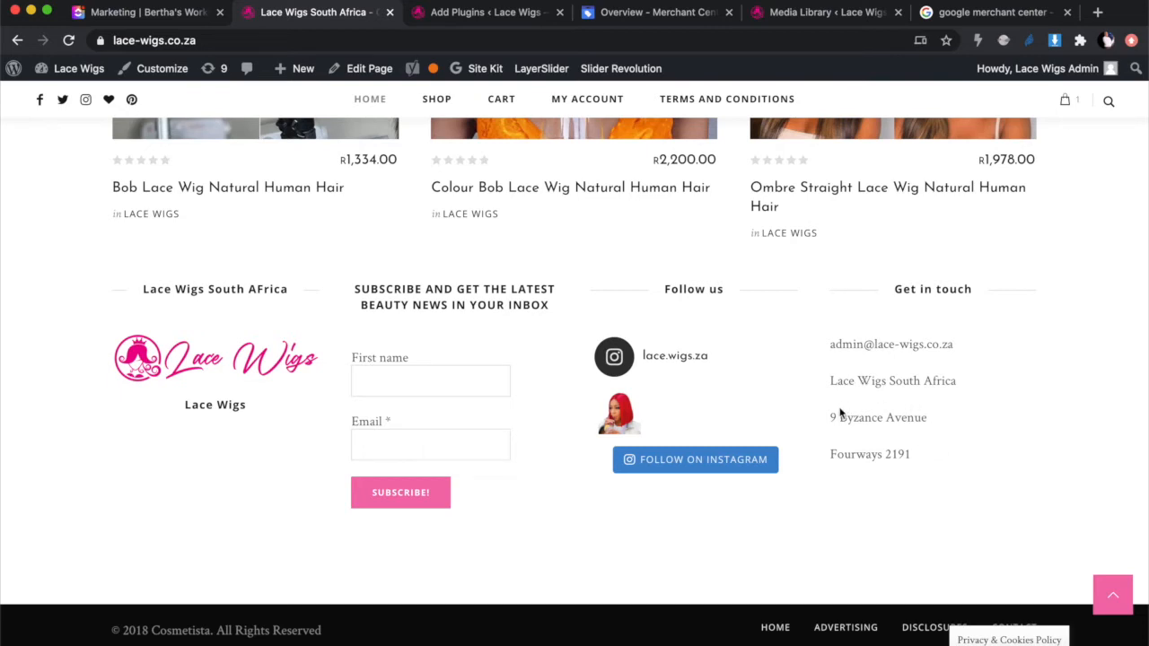
Step: Select only the street address line in the Get in touch footer
{"action": "left_click_drag", "start_coordinate": [830, 424], "coordinate": [930, 431]}
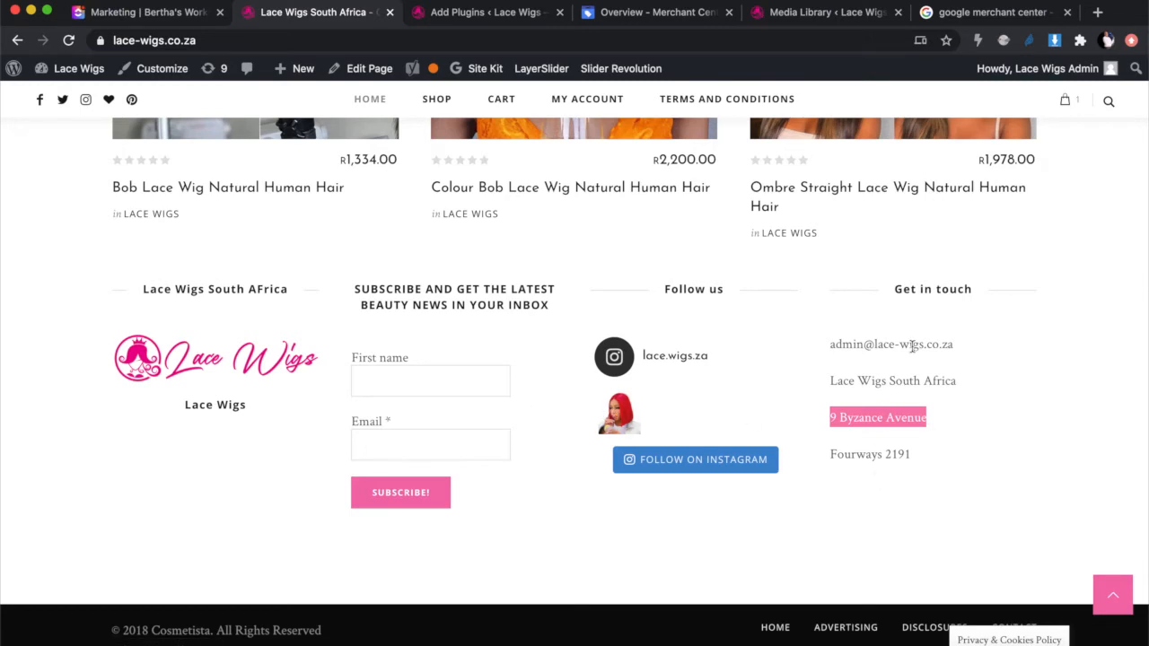
{"action": "scroll", "coordinate": [898, 347], "scroll_direction": "up", "scroll_amount": 4}
{"action": "scroll", "coordinate": [897, 346], "scroll_direction": "down", "scroll_amount": 4}
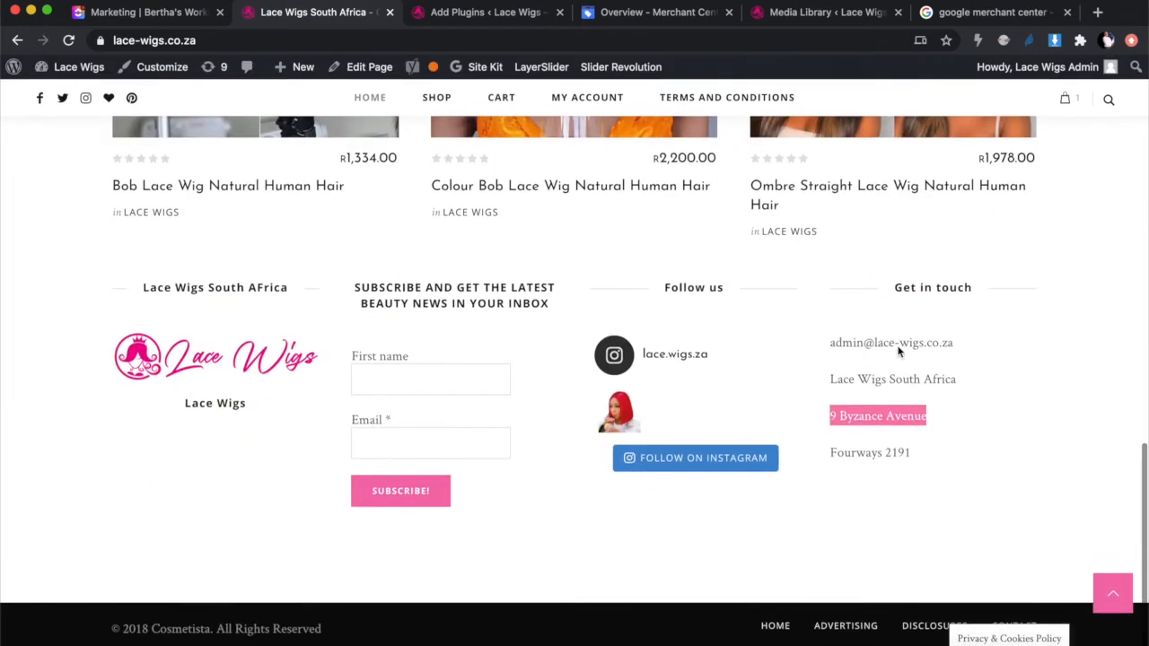
{"action": "scroll", "coordinate": [897, 350], "scroll_direction": "up", "scroll_amount": 8}
{"action": "scroll", "coordinate": [897, 350], "scroll_direction": "down", "scroll_amount": 5}
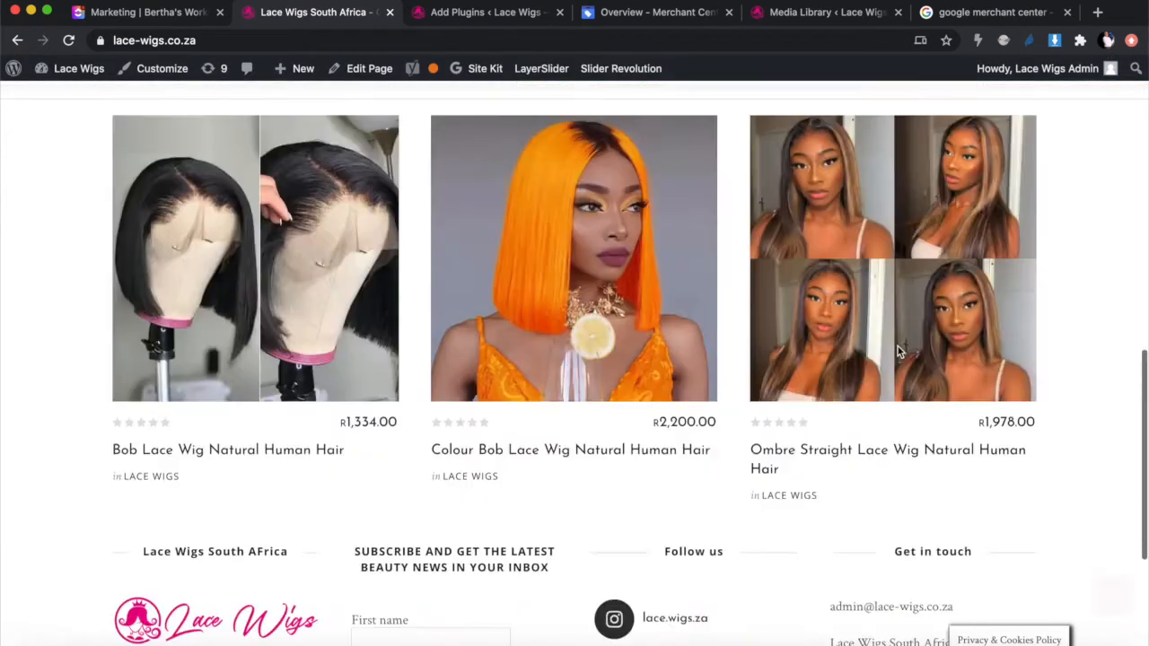
{"action": "scroll", "coordinate": [897, 346], "scroll_direction": "down", "scroll_amount": 1}
{"action": "scroll", "coordinate": [797, 442], "scroll_direction": "down", "scroll_amount": 3}
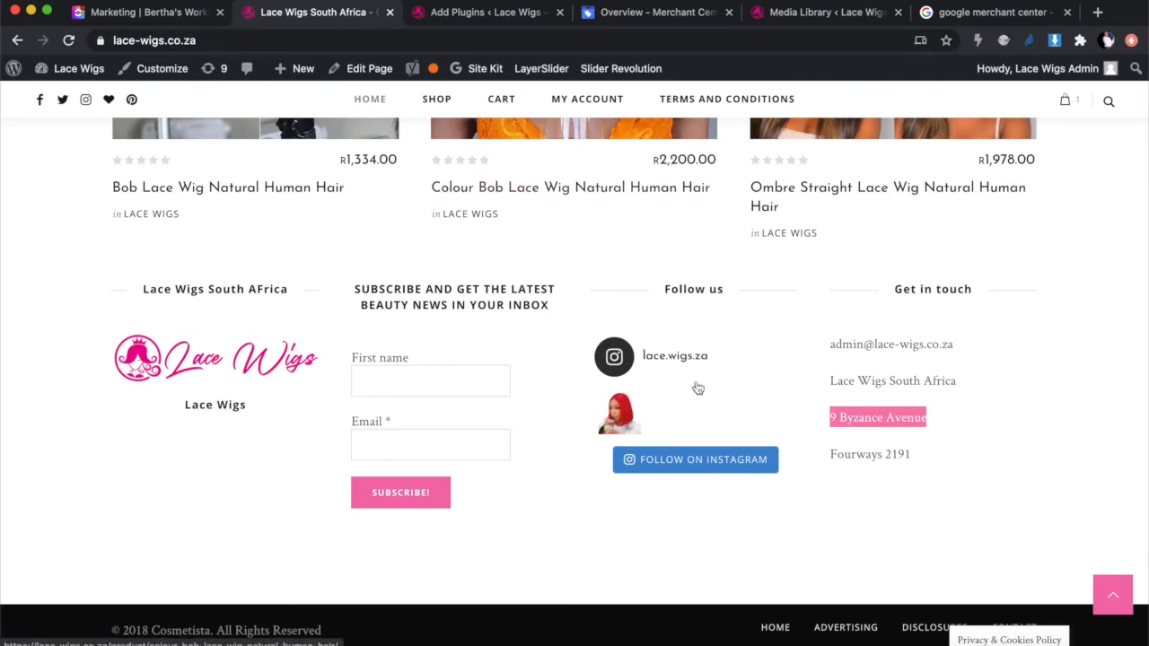
Step: From the WordPress admin, open Appearance > Widgets for the Lace Wigs site
{"action": "left_click", "coordinate": [446, 13]}
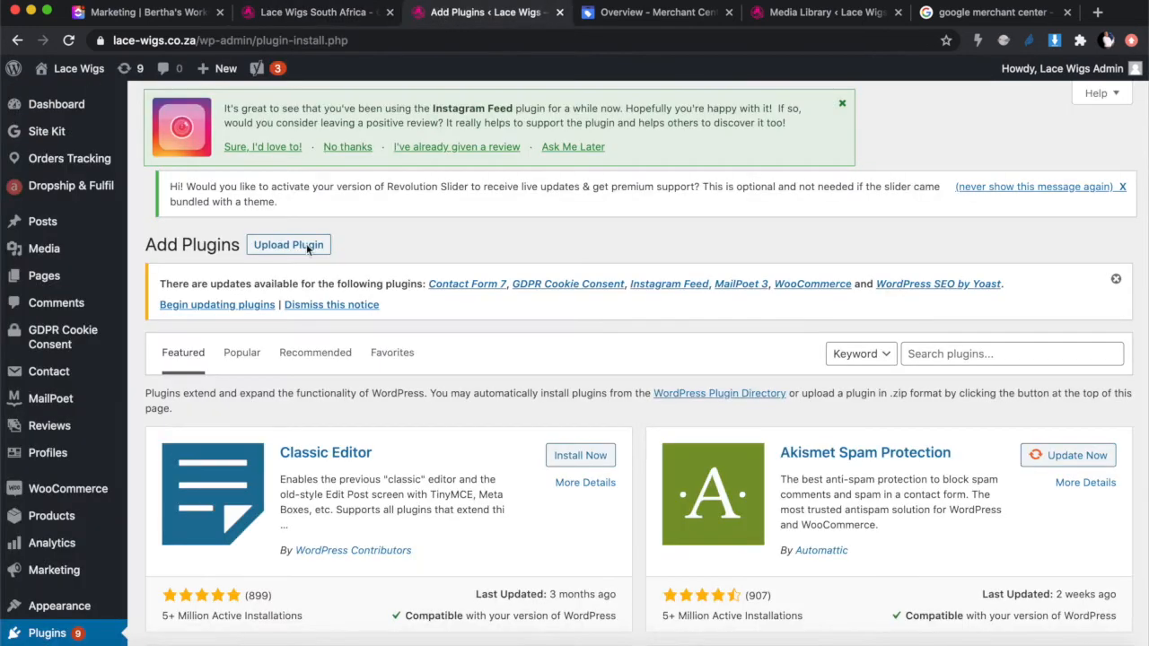
{"action": "mouse_move", "coordinate": [61, 431]}
{"action": "scroll", "coordinate": [61, 430], "scroll_direction": "down", "scroll_amount": 5}
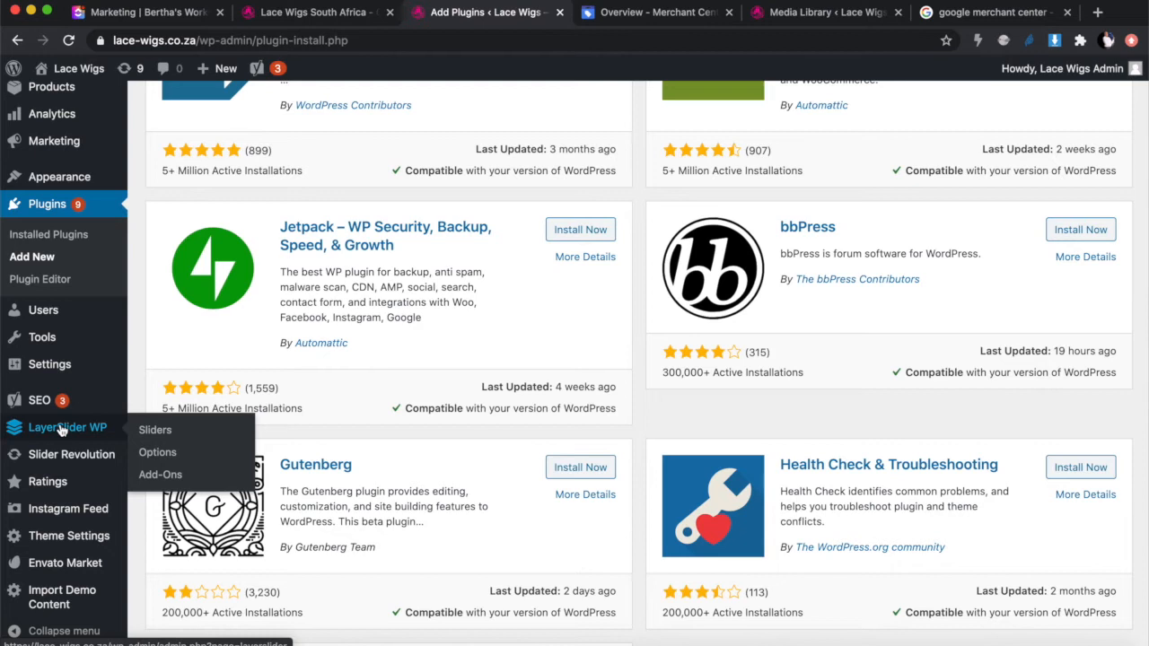
{"action": "scroll", "coordinate": [61, 431], "scroll_direction": "down", "scroll_amount": 2}
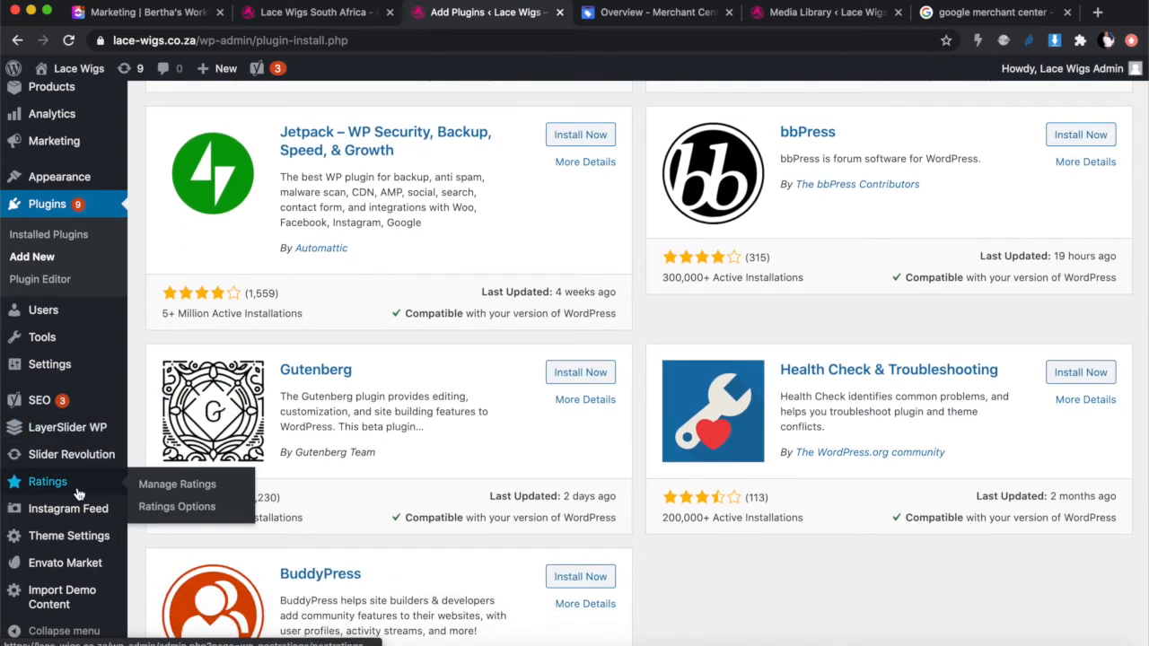
{"action": "scroll", "coordinate": [77, 487], "scroll_direction": "up", "scroll_amount": 5}
{"action": "scroll", "coordinate": [77, 491], "scroll_direction": "down", "scroll_amount": 3}
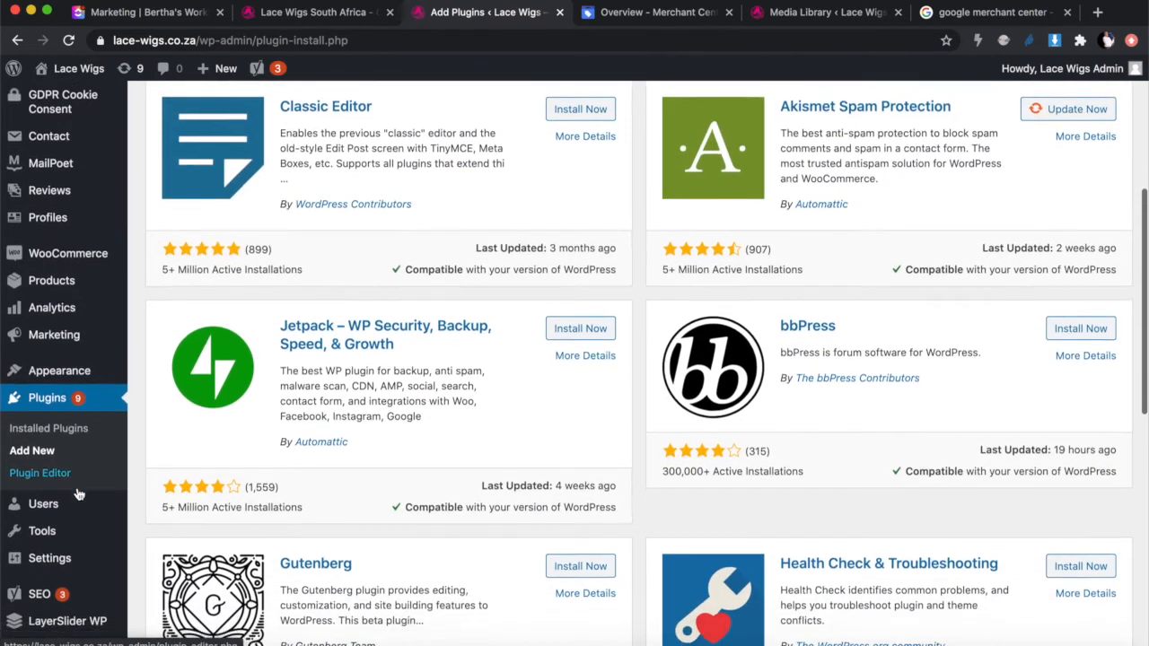
{"action": "mouse_move", "coordinate": [77, 177]}
{"action": "scroll", "coordinate": [89, 476], "scroll_direction": "down", "scroll_amount": 2}
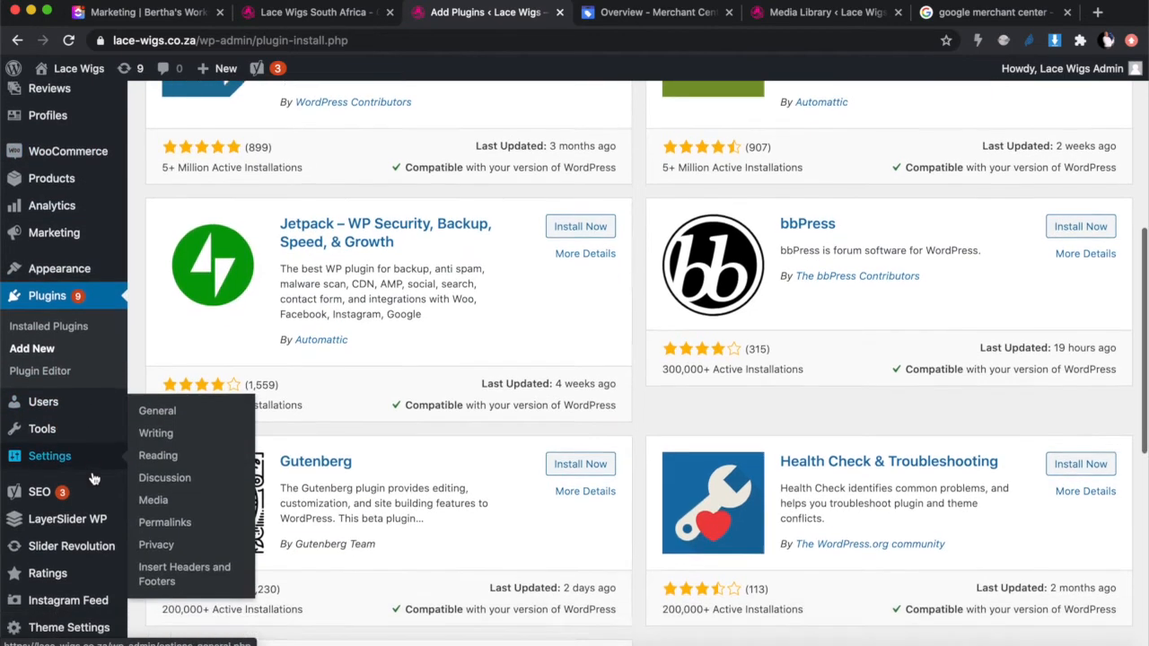
{"action": "scroll", "coordinate": [94, 479], "scroll_direction": "up", "scroll_amount": 3}
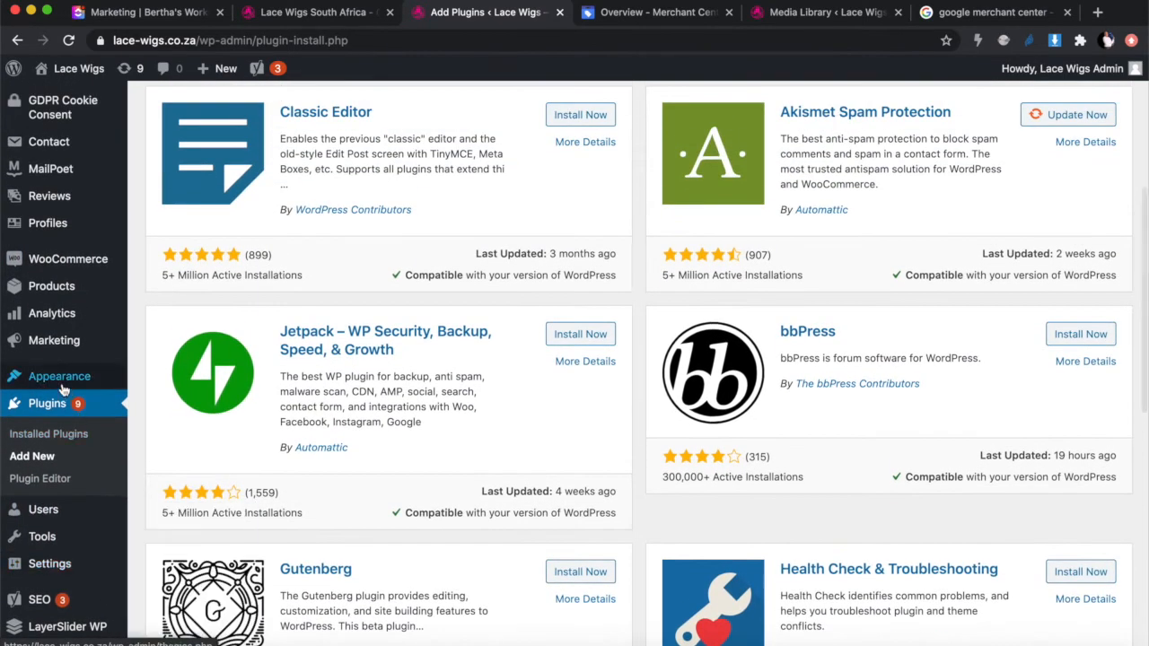
{"action": "mouse_move", "coordinate": [50, 384]}
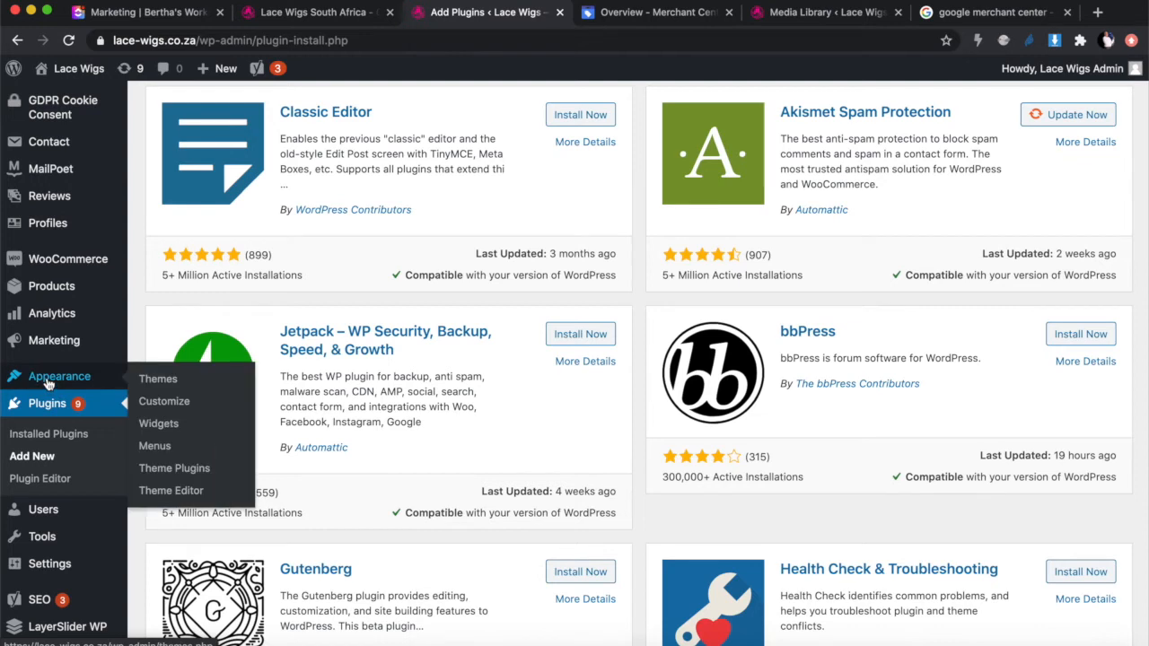
{"action": "left_click", "coordinate": [158, 425]}
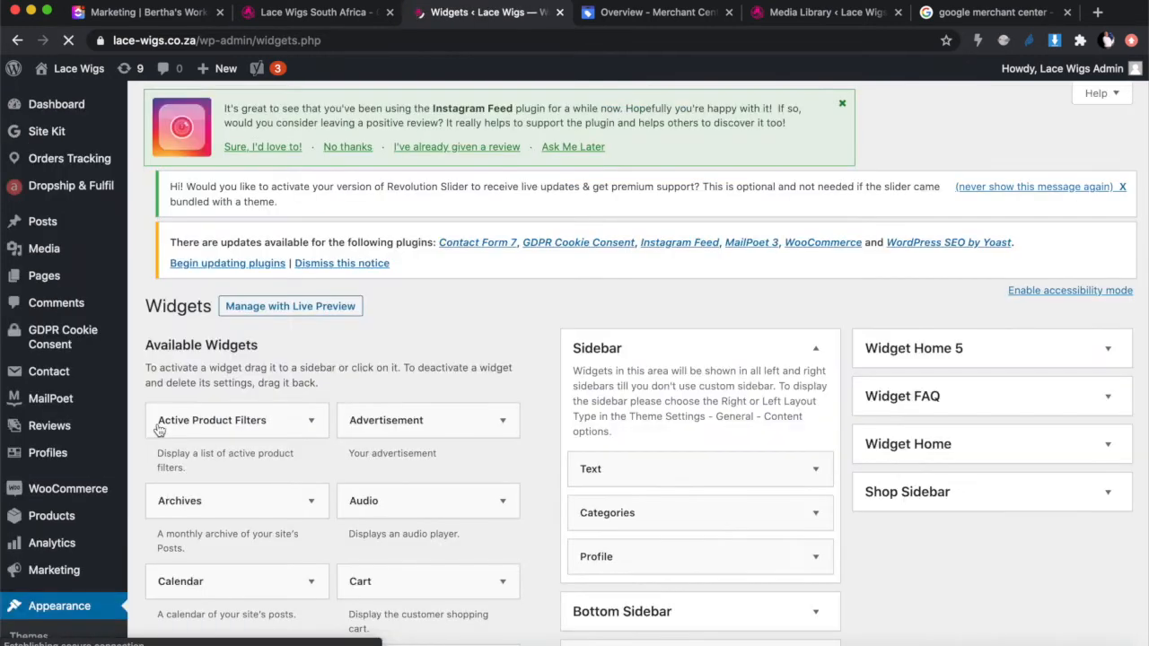
Step: Expand the Bottom Sidebar widgets and compare them with the live footer's Get in touch section
{"action": "scroll", "coordinate": [158, 432], "scroll_direction": "down", "scroll_amount": 5}
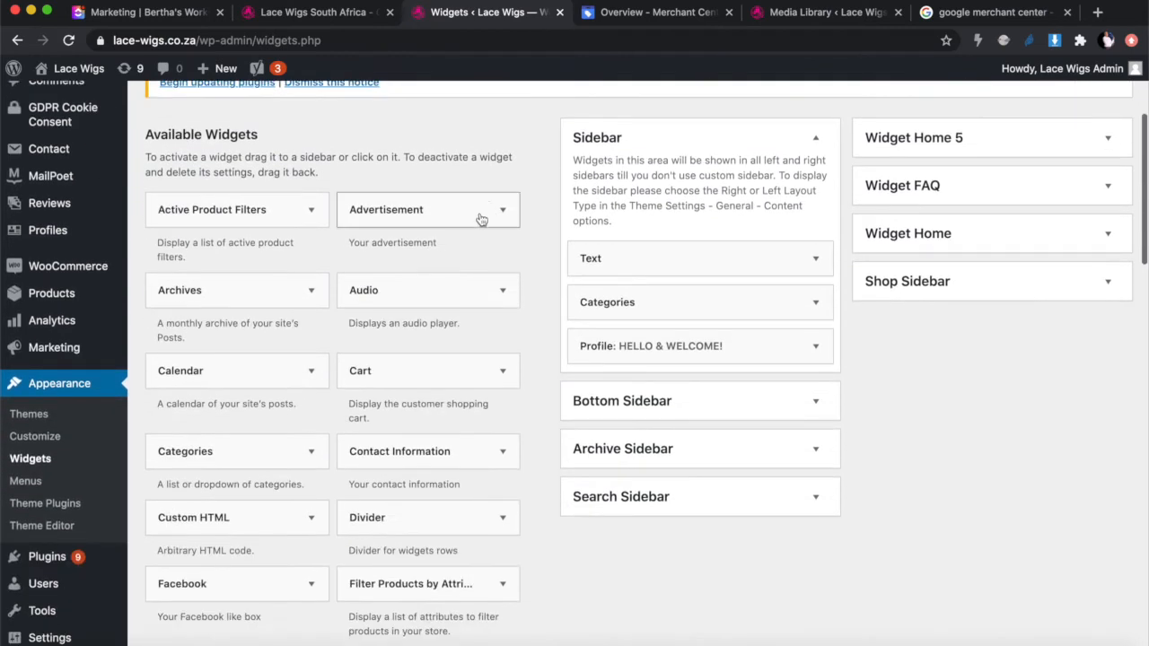
{"action": "left_click", "coordinate": [613, 404]}
{"action": "scroll", "coordinate": [613, 422], "scroll_direction": "down", "scroll_amount": 5}
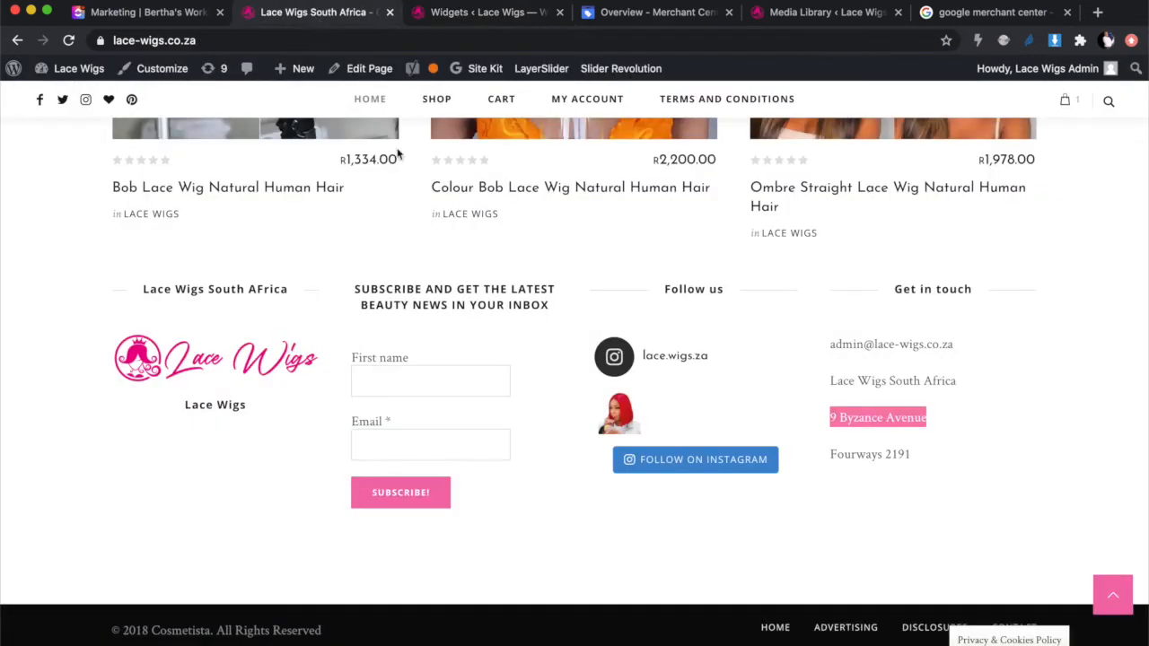
{"action": "left_click", "coordinate": [316, 14]}
{"action": "left_click", "coordinate": [948, 378]}
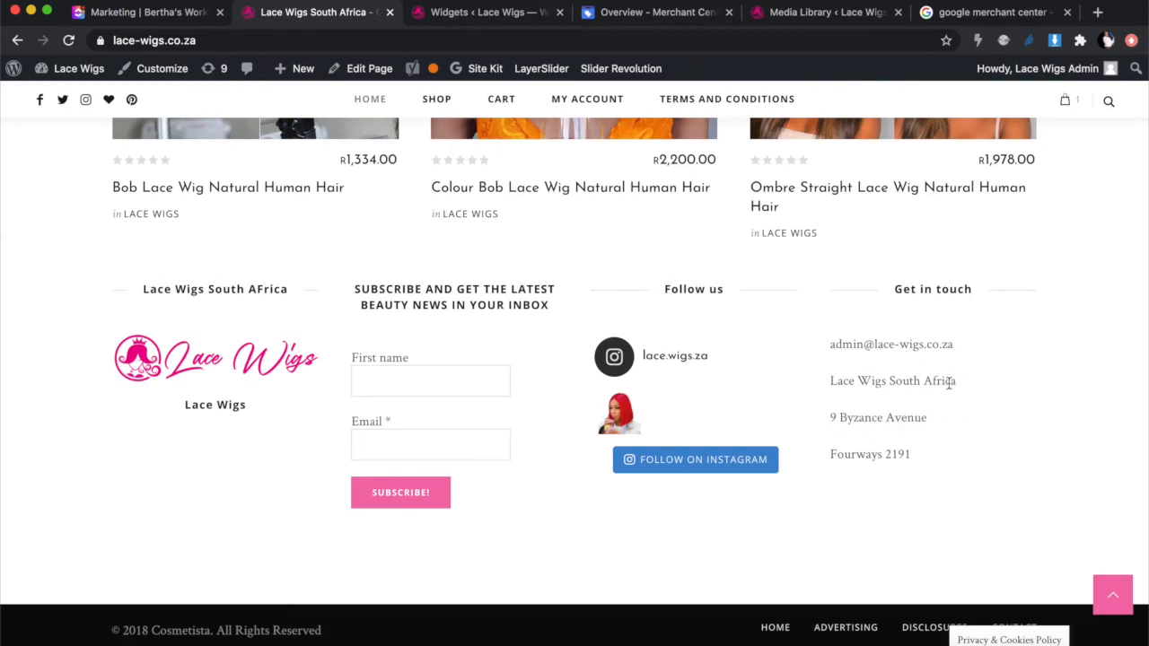
Step: Add a 'Call us:' line with the store's phone number below the email in the Get in touch widget, and save
{"action": "left_click", "coordinate": [444, 13]}
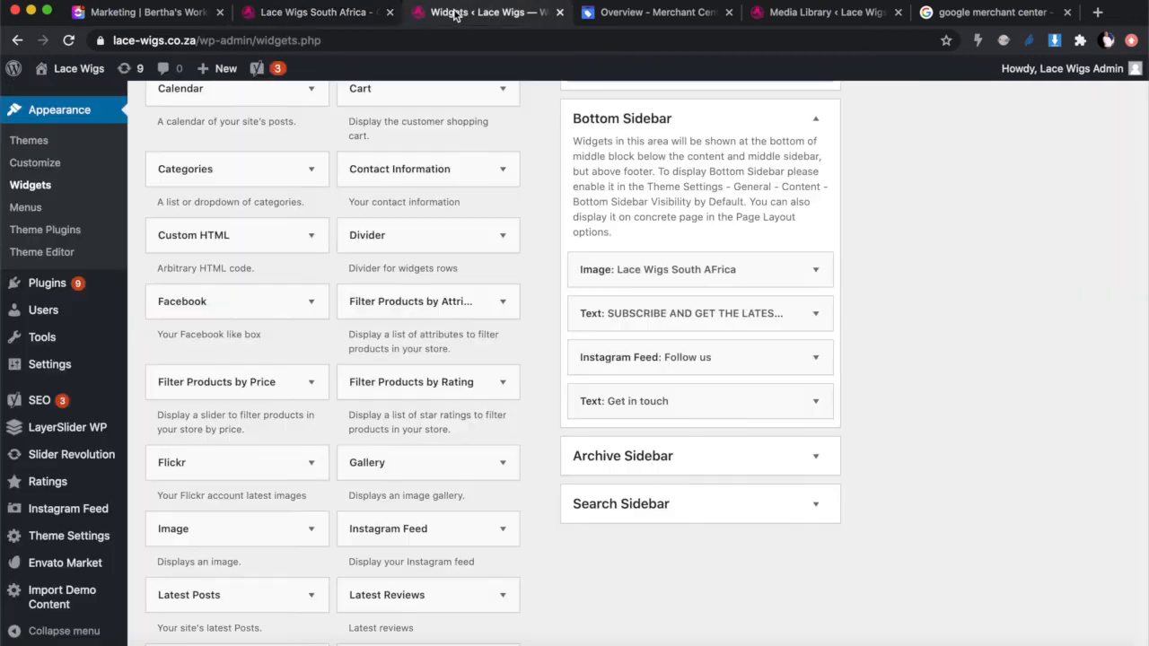
{"action": "scroll", "coordinate": [689, 388], "scroll_direction": "down", "scroll_amount": 1}
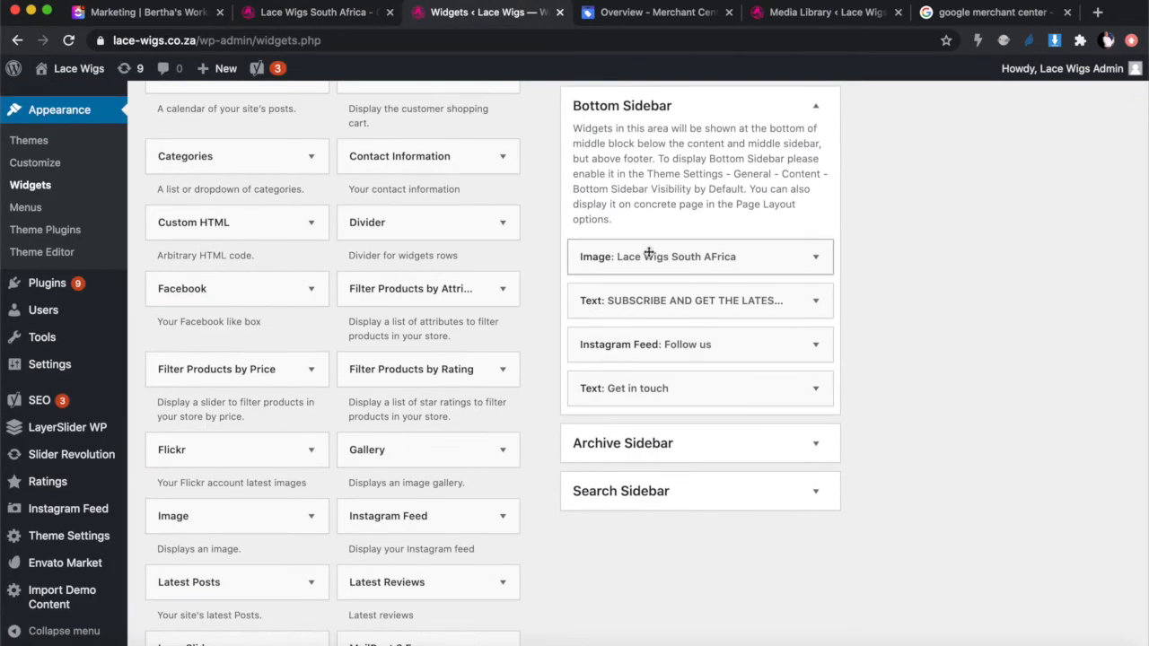
{"action": "left_click", "coordinate": [654, 387]}
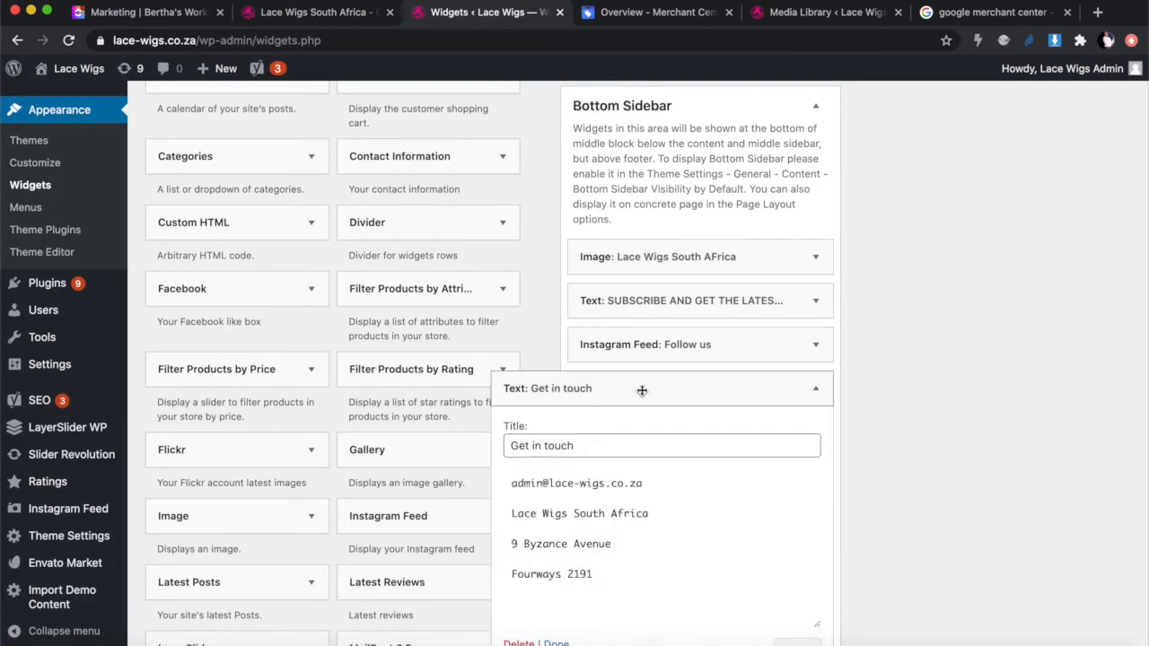
{"action": "scroll", "coordinate": [711, 482], "scroll_direction": "down", "scroll_amount": 2}
{"action": "scroll", "coordinate": [710, 478], "scroll_direction": "down", "scroll_amount": 4}
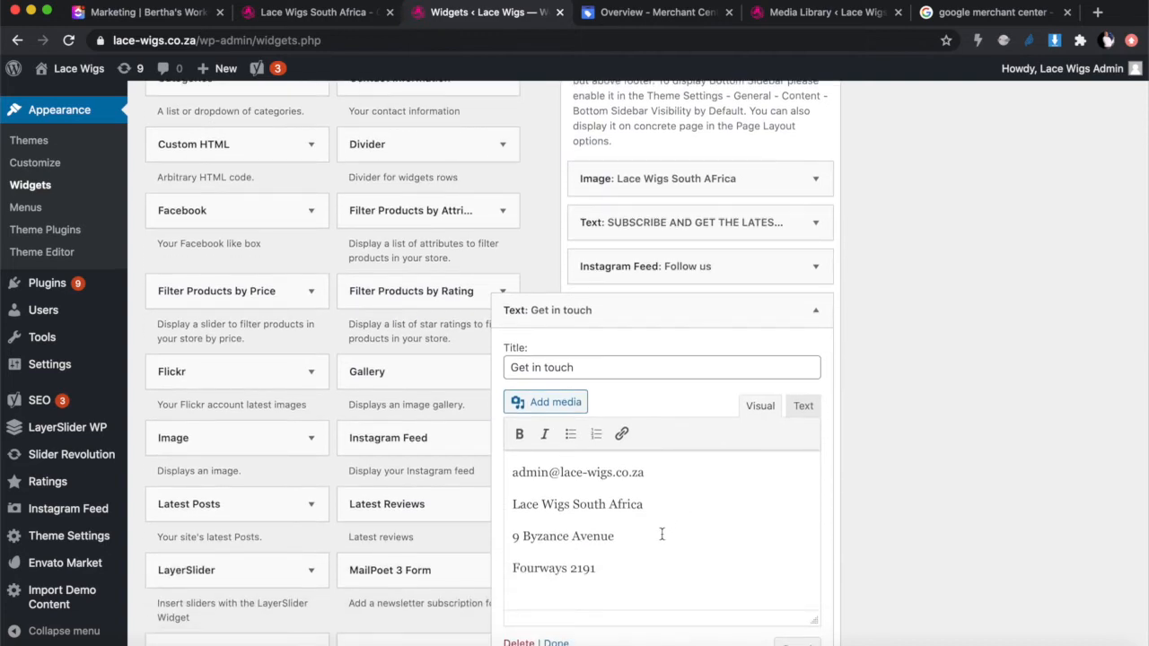
{"action": "left_click", "coordinate": [663, 469]}
{"action": "key", "text": "Return"}
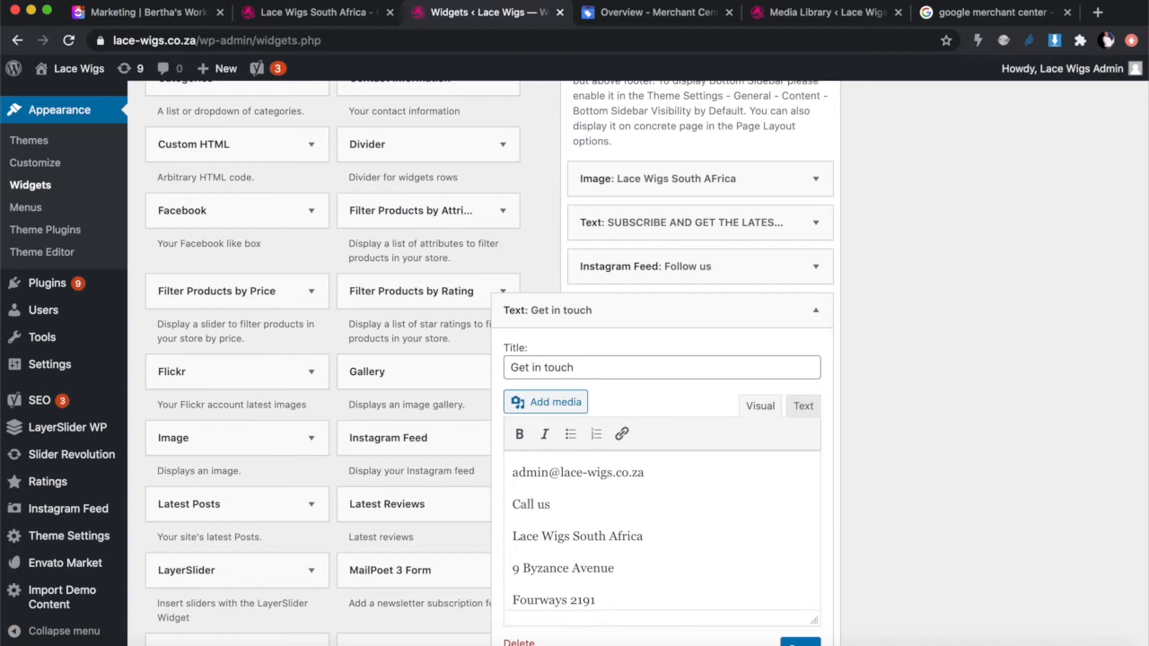
{"action": "scroll", "coordinate": [691, 512], "scroll_direction": "down", "scroll_amount": 1}
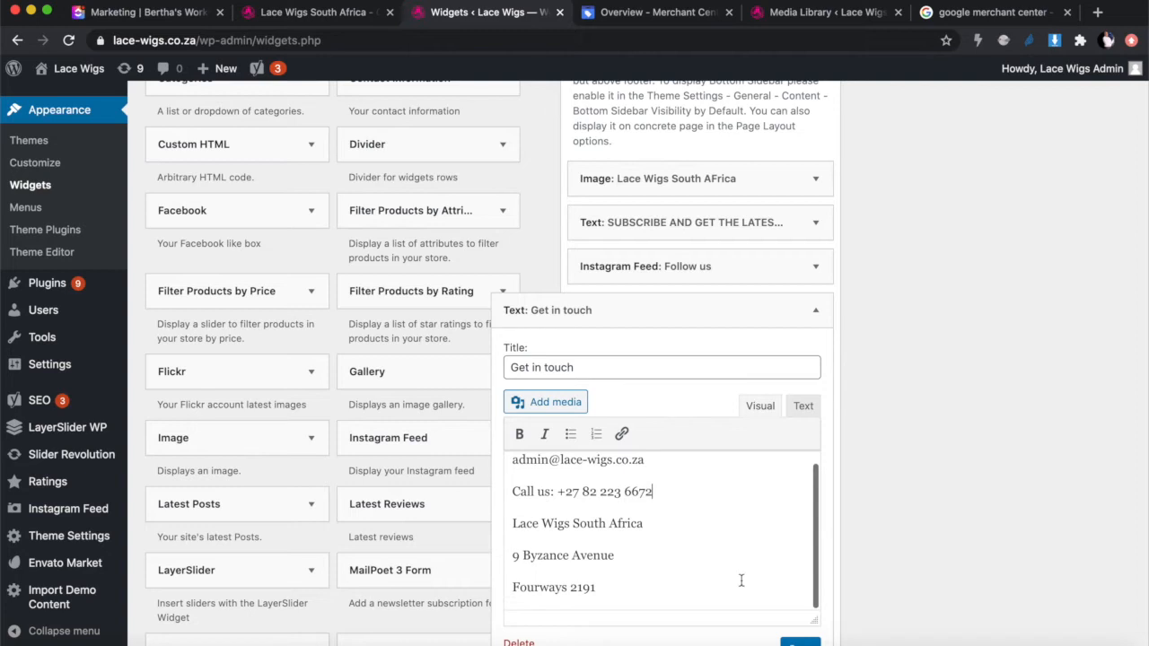
{"action": "left_click", "coordinate": [795, 640]}
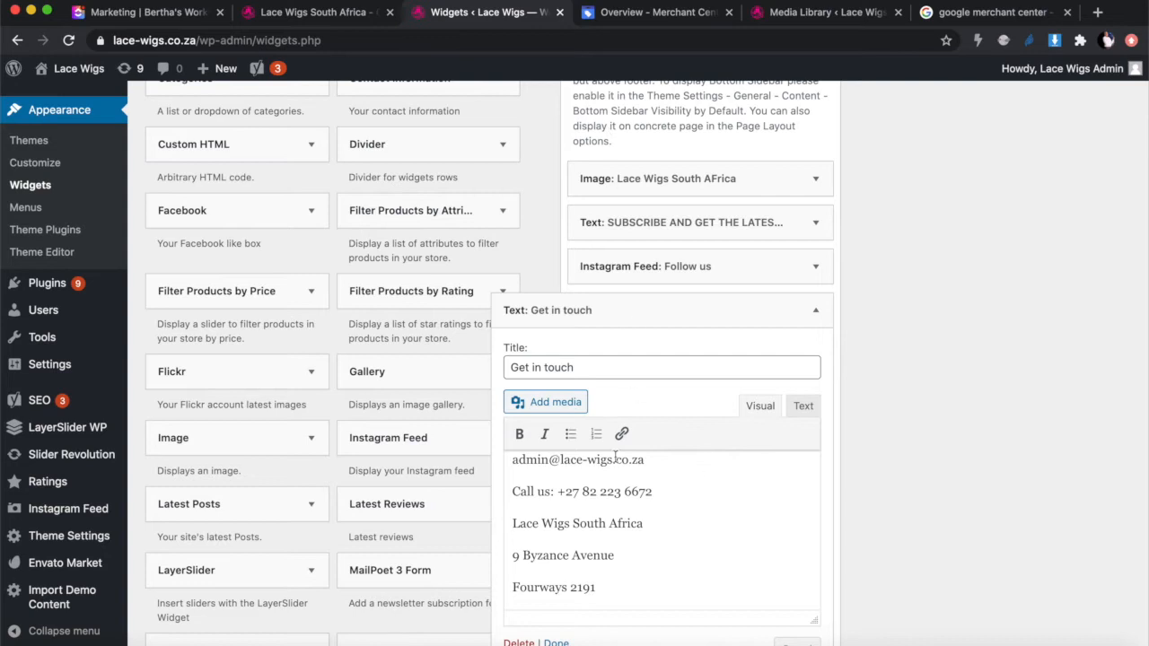
Step: Switch to the live storefront and reload it to pick up the footer change
{"action": "scroll", "coordinate": [616, 457], "scroll_direction": "down", "scroll_amount": 2}
{"action": "scroll", "coordinate": [742, 541], "scroll_direction": "up", "scroll_amount": 5}
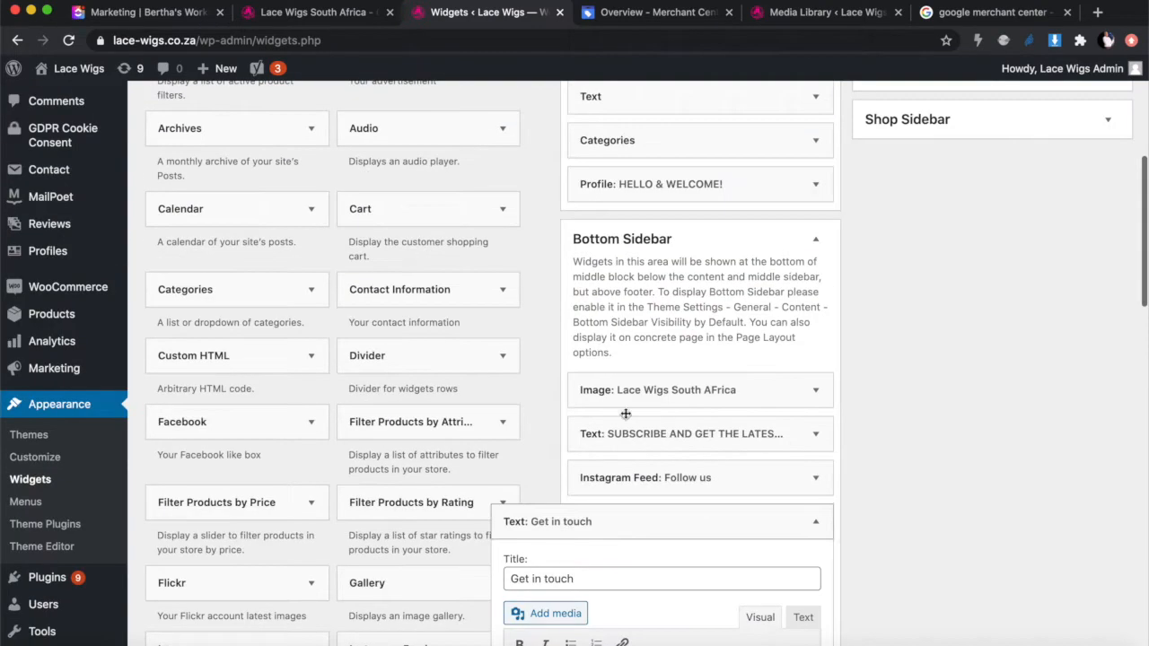
{"action": "left_click", "coordinate": [310, 12]}
{"action": "left_click", "coordinate": [68, 40]}
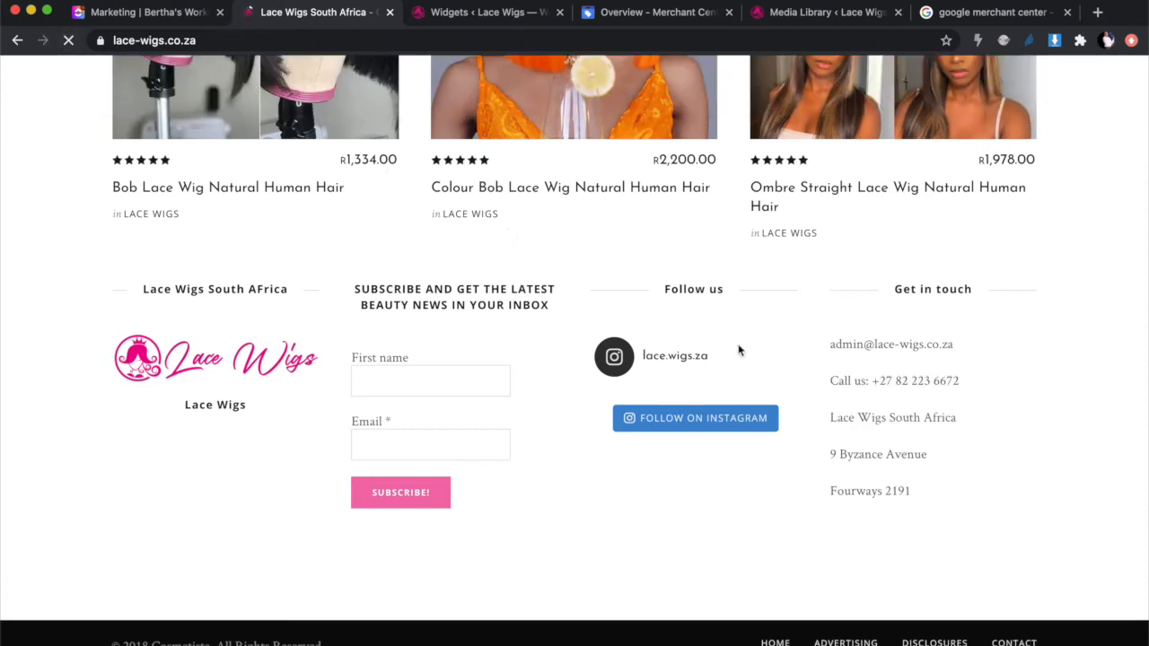
Step: Check that the storefront footer now shows the Call us phone line
{"action": "scroll", "coordinate": [916, 440], "scroll_direction": "down", "scroll_amount": 1}
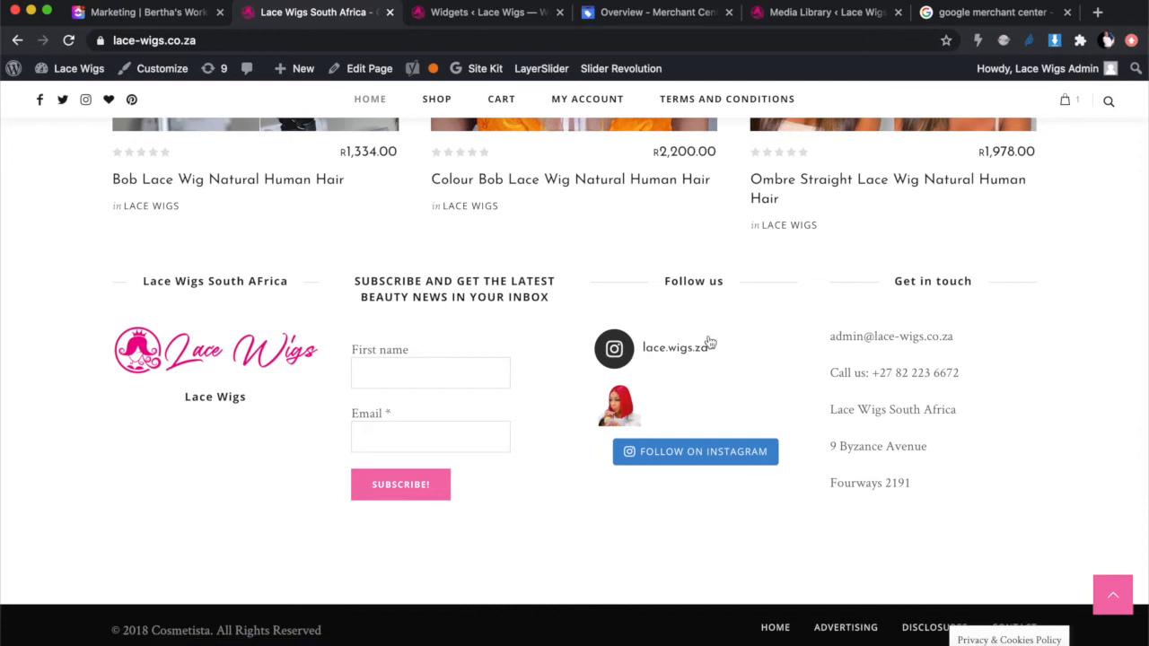
{"action": "scroll", "coordinate": [707, 336], "scroll_direction": "up", "scroll_amount": 3}
{"action": "scroll", "coordinate": [709, 335], "scroll_direction": "up", "scroll_amount": 10}
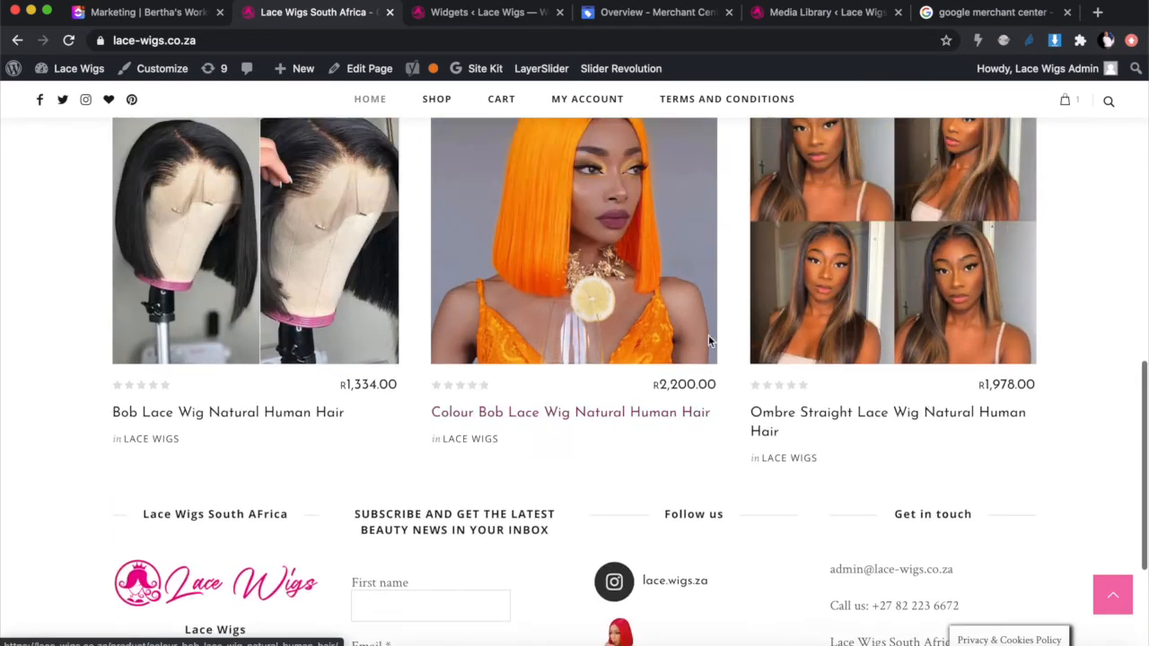
{"action": "scroll", "coordinate": [707, 332], "scroll_direction": "down", "scroll_amount": 5}
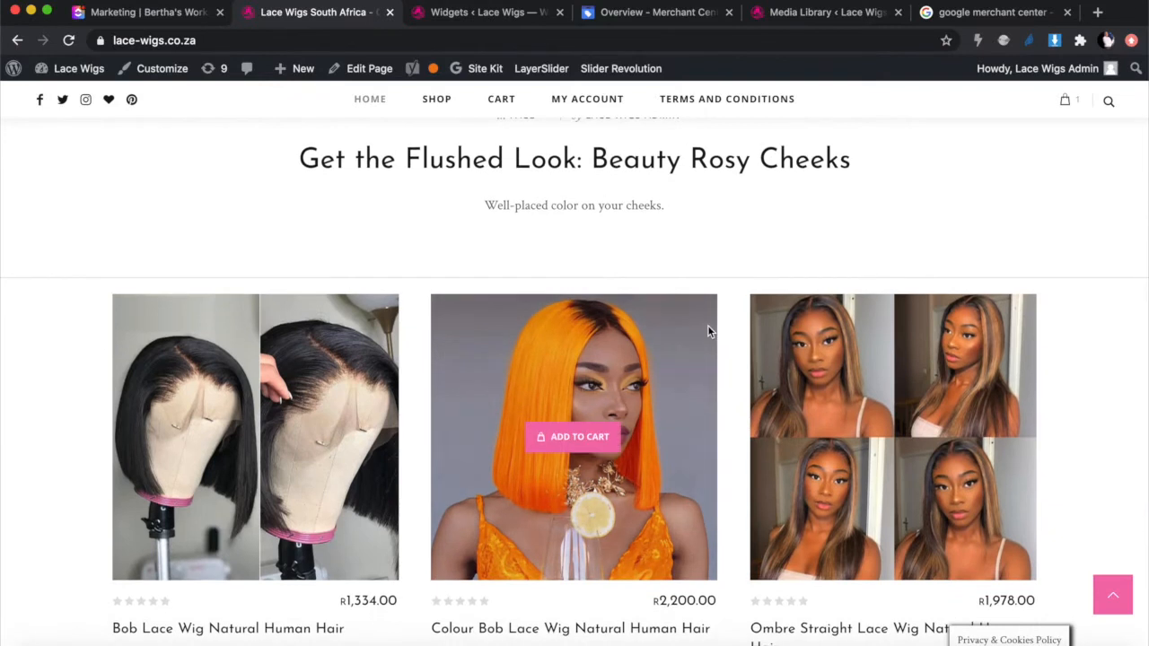
{"action": "scroll", "coordinate": [707, 331], "scroll_direction": "up", "scroll_amount": 3}
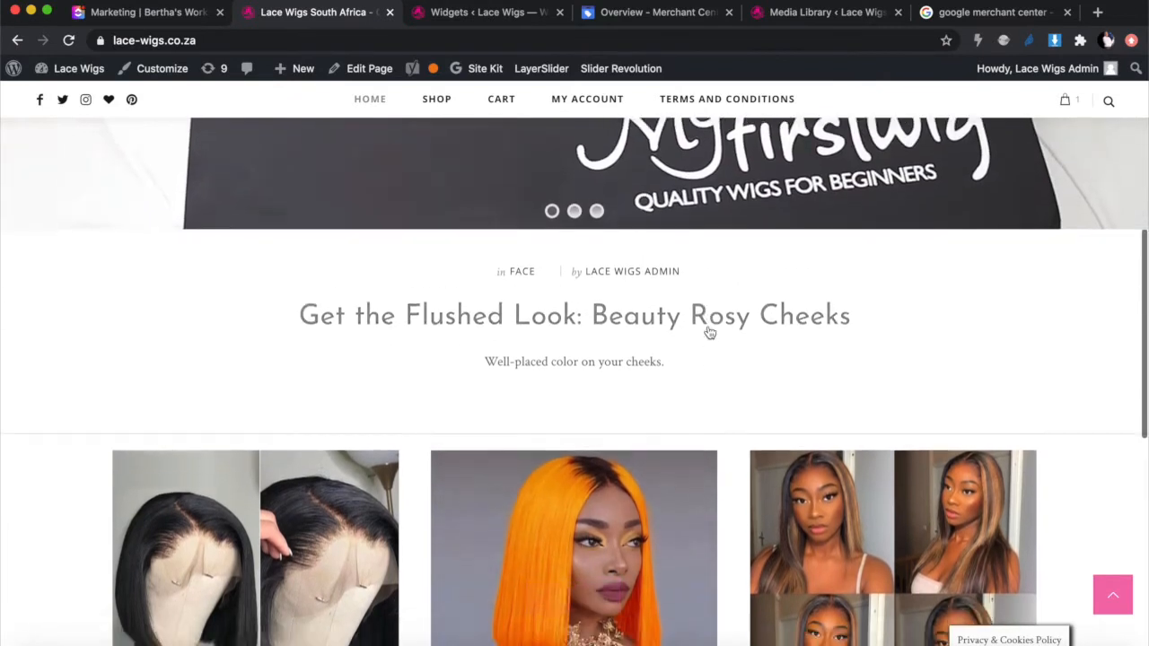
{"action": "scroll", "coordinate": [708, 332], "scroll_direction": "down", "scroll_amount": 2}
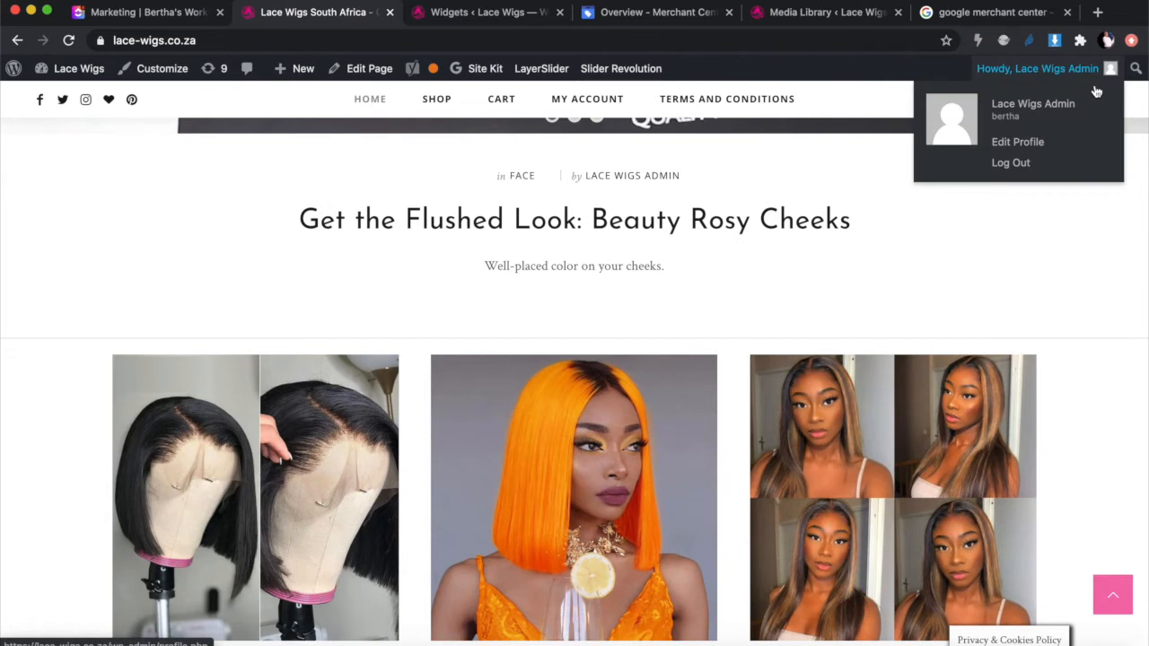
Step: Open the Cart page from the header cart's View Cart link
{"action": "mouse_move", "coordinate": [1065, 101]}
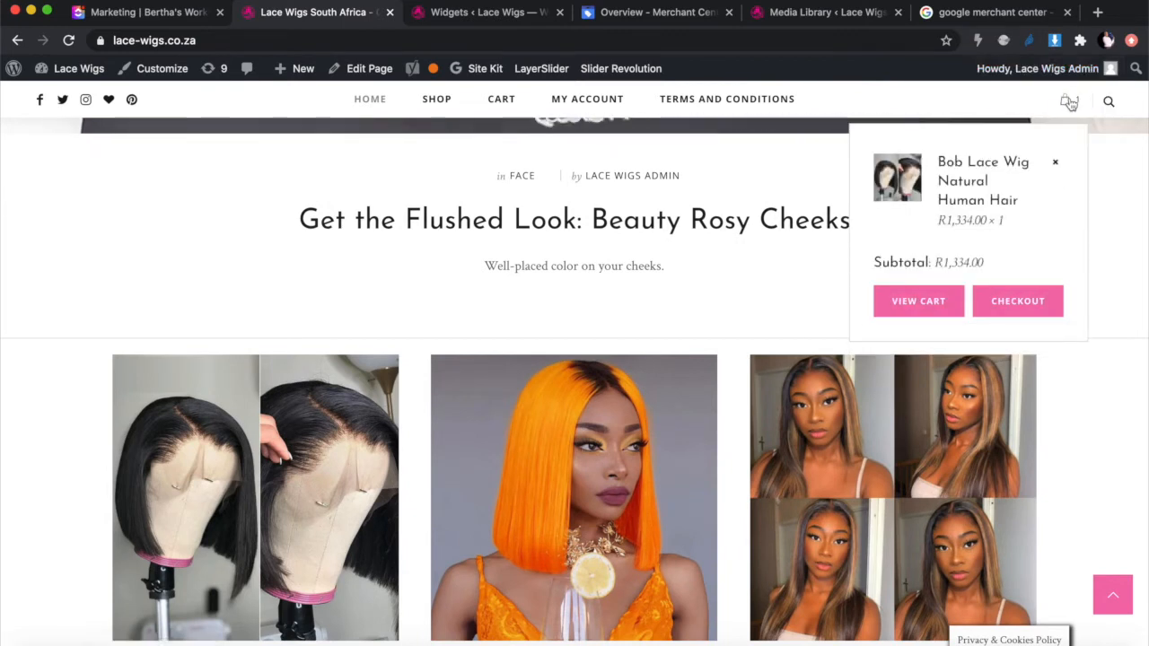
{"action": "left_click", "coordinate": [918, 305]}
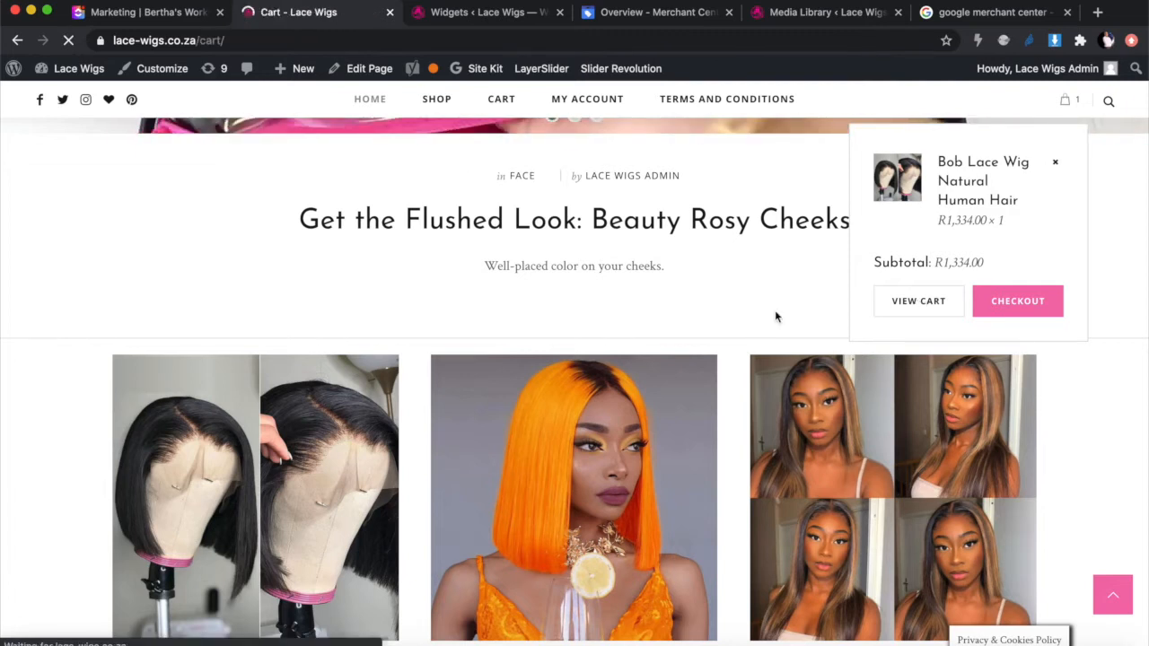
{"action": "scroll", "coordinate": [607, 340], "scroll_direction": "down", "scroll_amount": 2}
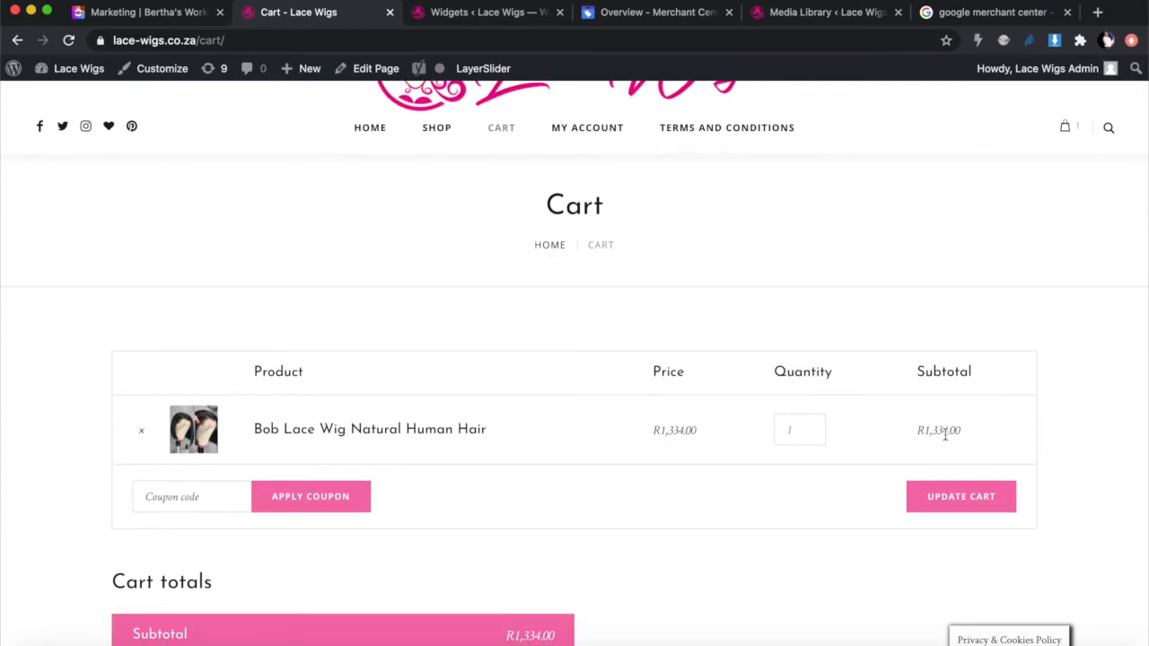
Step: Scroll to Cart totals and proceed to checkout with the Bob Lace Wig
{"action": "scroll", "coordinate": [944, 434], "scroll_direction": "down", "scroll_amount": 3}
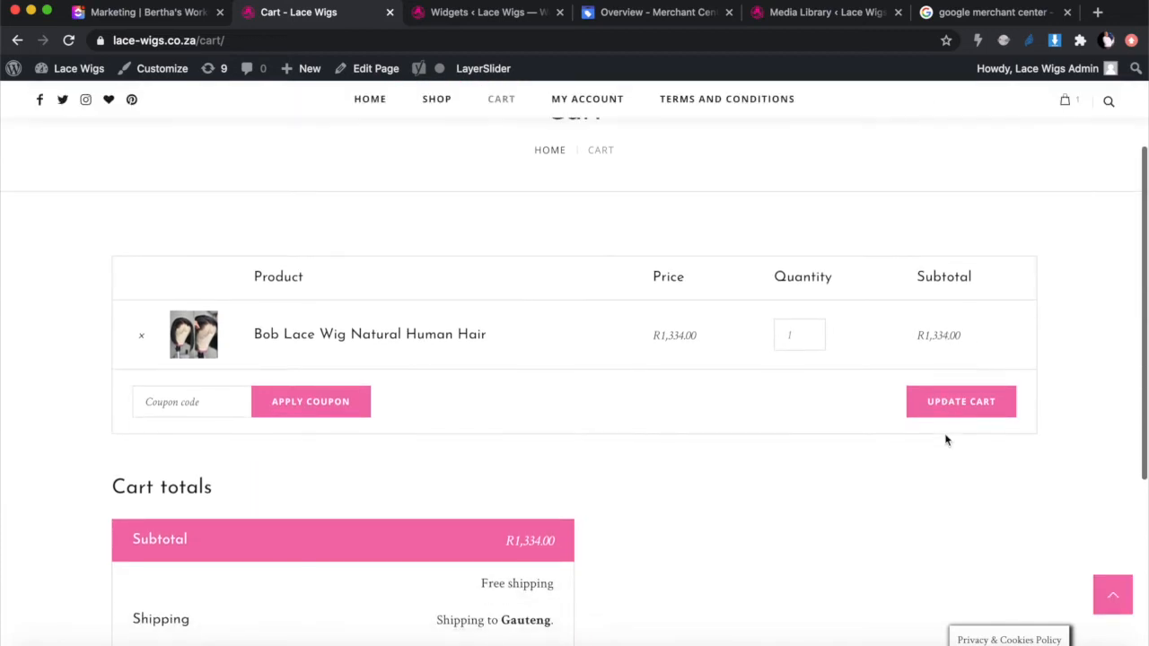
{"action": "scroll", "coordinate": [945, 436], "scroll_direction": "down", "scroll_amount": 2}
{"action": "scroll", "coordinate": [945, 440], "scroll_direction": "down", "scroll_amount": 5}
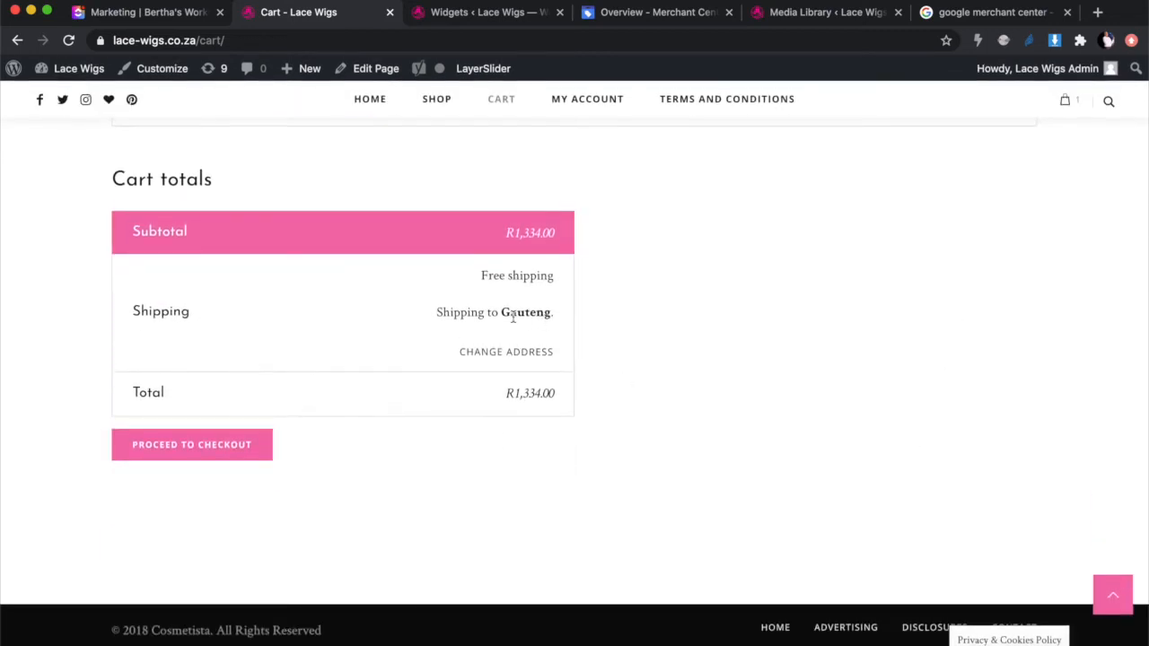
{"action": "left_click", "coordinate": [219, 452]}
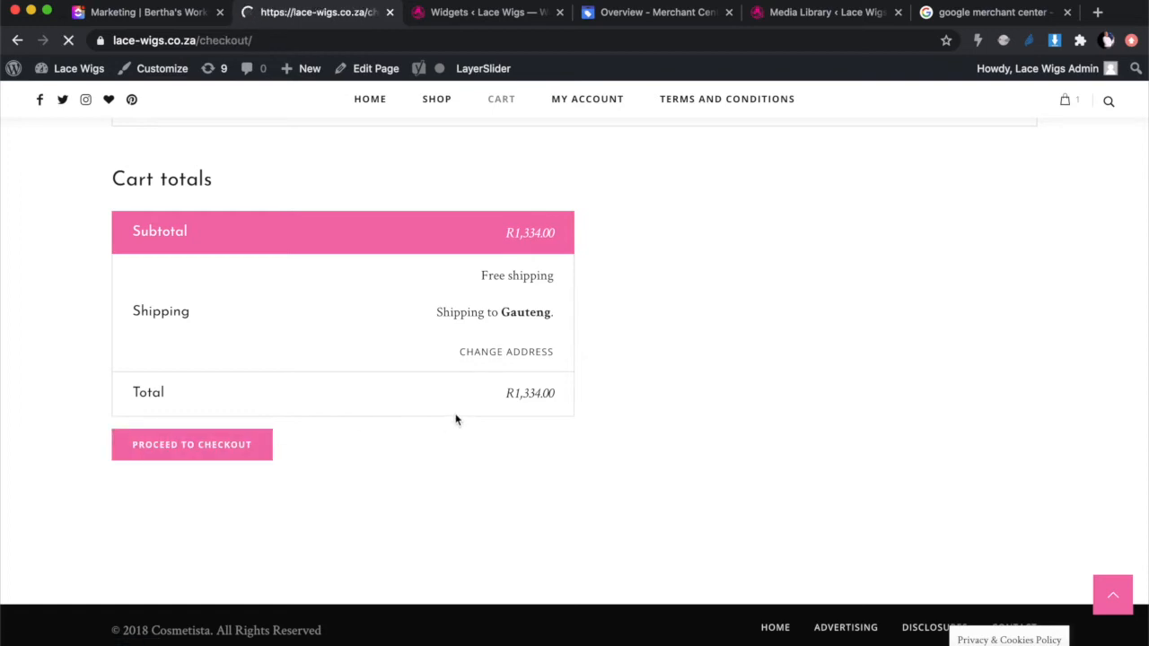
Step: Review the checkout form, the R1,334.00 total, free shipping and PayFast payment
{"action": "scroll", "coordinate": [623, 489], "scroll_direction": "down", "scroll_amount": 12}
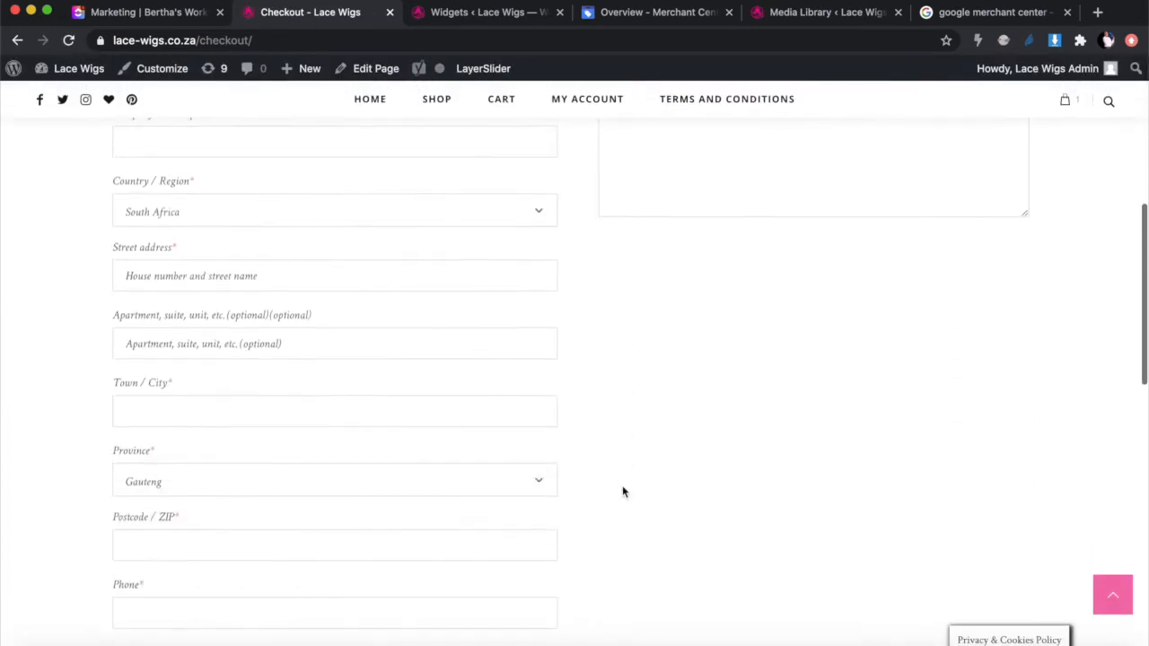
{"action": "scroll", "coordinate": [622, 491], "scroll_direction": "down", "scroll_amount": 7}
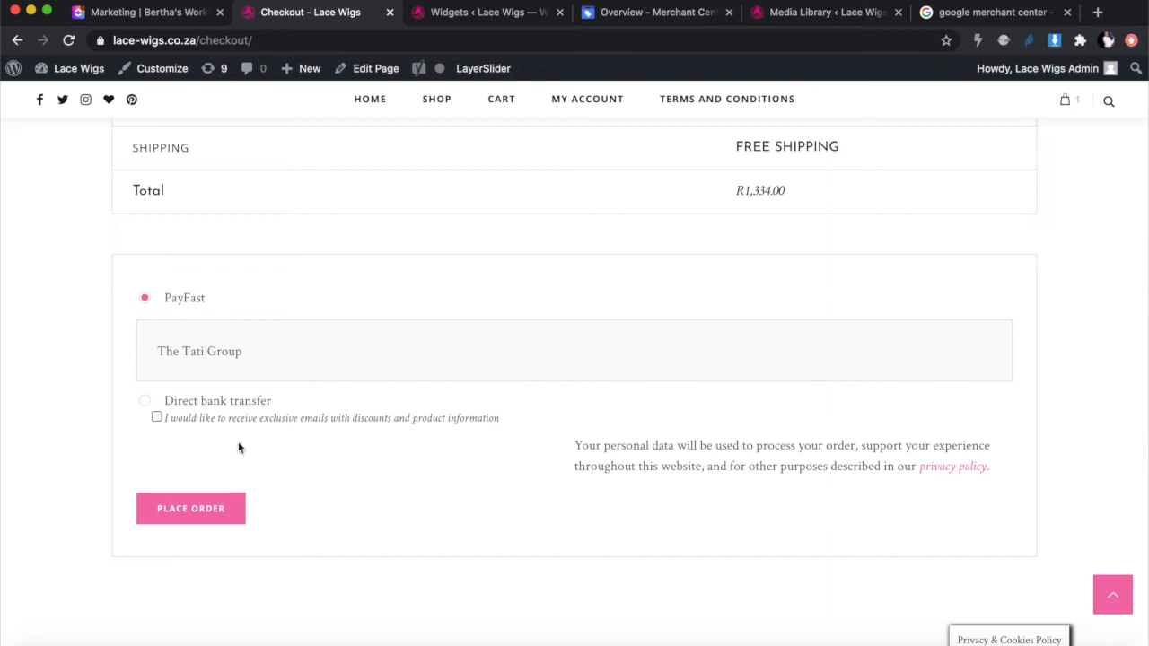
{"action": "scroll", "coordinate": [239, 448], "scroll_direction": "up", "scroll_amount": 1}
{"action": "scroll", "coordinate": [238, 448], "scroll_direction": "down", "scroll_amount": 3}
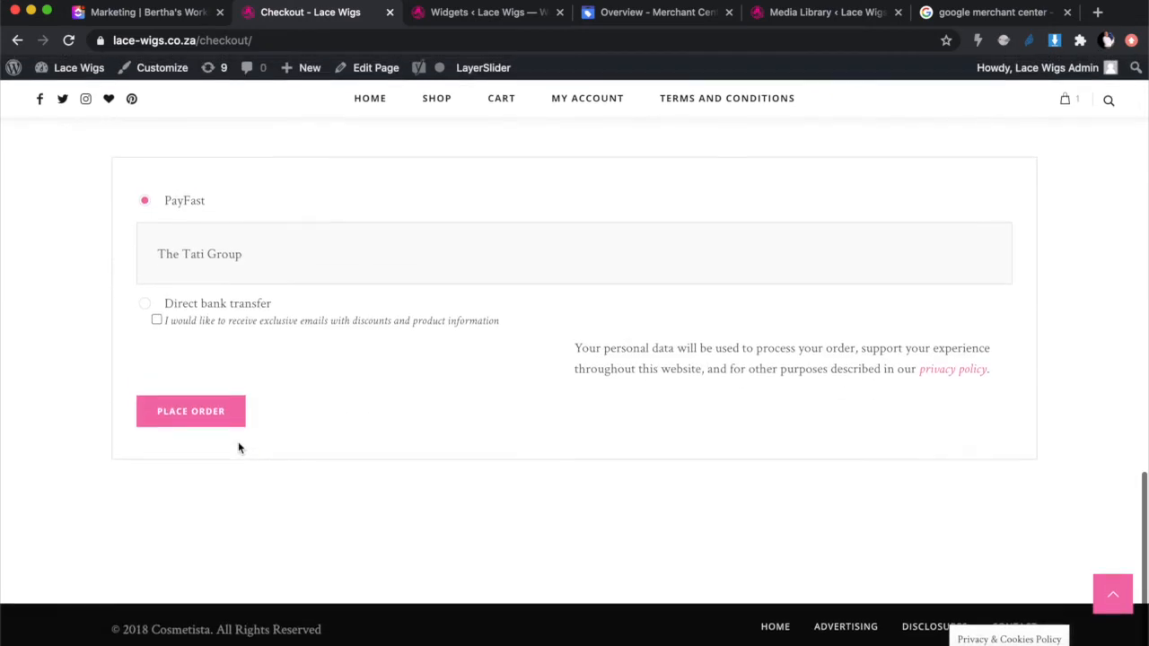
{"action": "scroll", "coordinate": [239, 448], "scroll_direction": "up", "scroll_amount": 8}
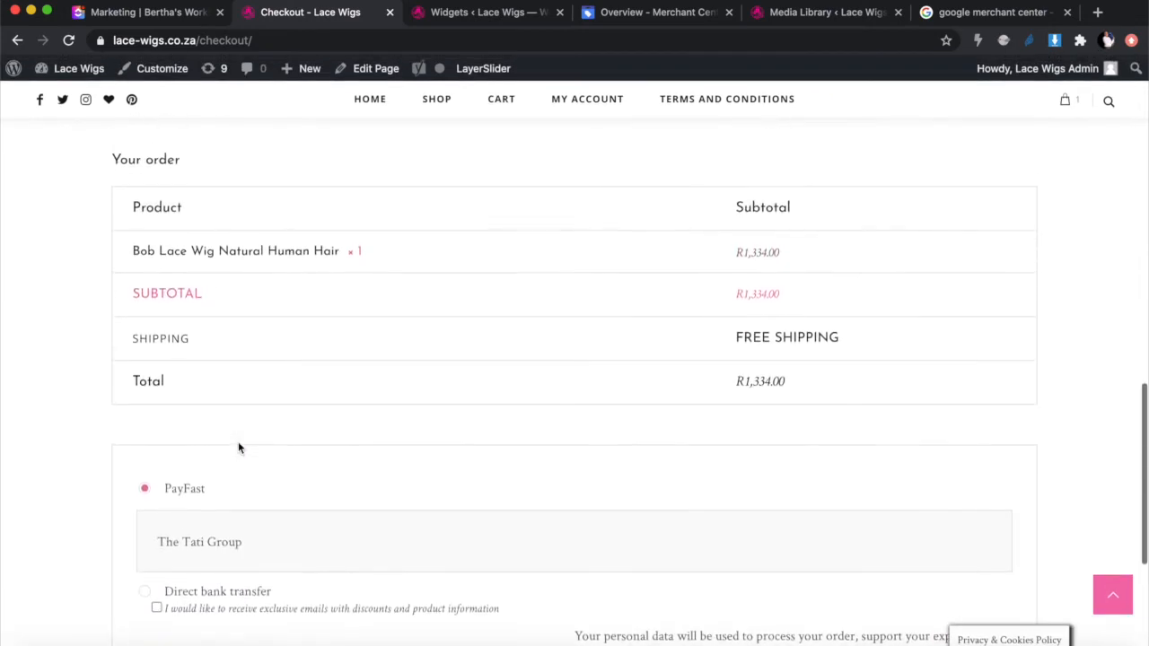
{"action": "scroll", "coordinate": [238, 447], "scroll_direction": "down", "scroll_amount": 2}
{"action": "scroll", "coordinate": [239, 448], "scroll_direction": "up", "scroll_amount": 10}
{"action": "scroll", "coordinate": [240, 448], "scroll_direction": "up", "scroll_amount": 15}
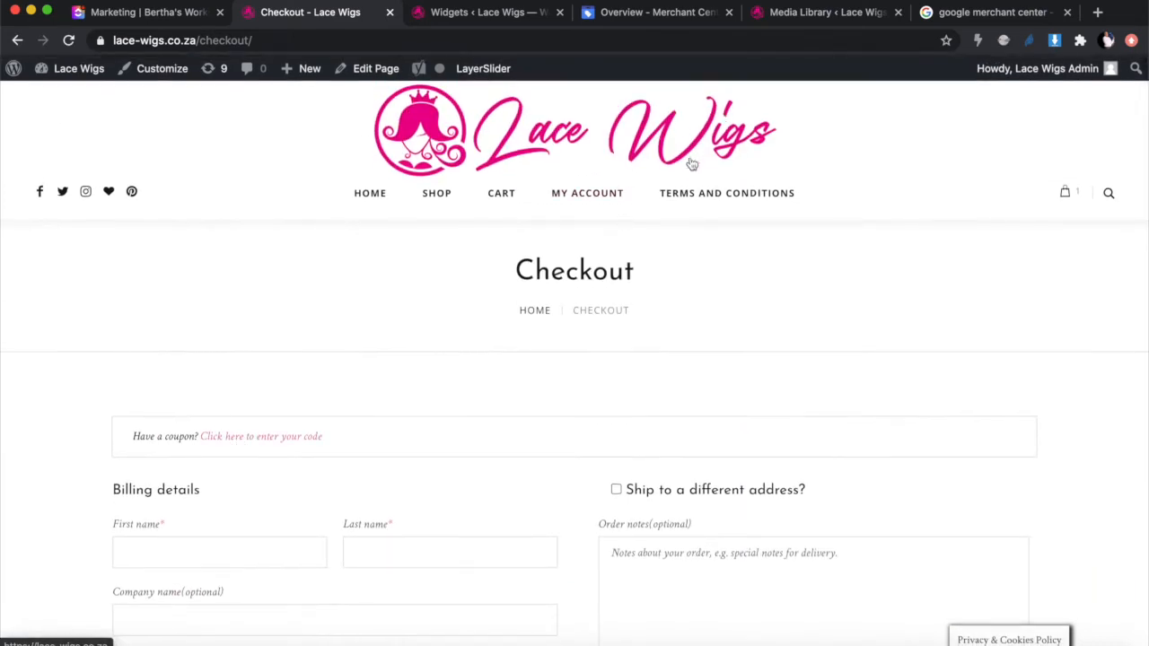
{"action": "left_click", "coordinate": [635, 14]}
Step: Scroll through the Merchant Center overview's missing product data warnings, then return to the Widgets admin page
{"action": "scroll", "coordinate": [556, 225], "scroll_direction": "down", "scroll_amount": 1}
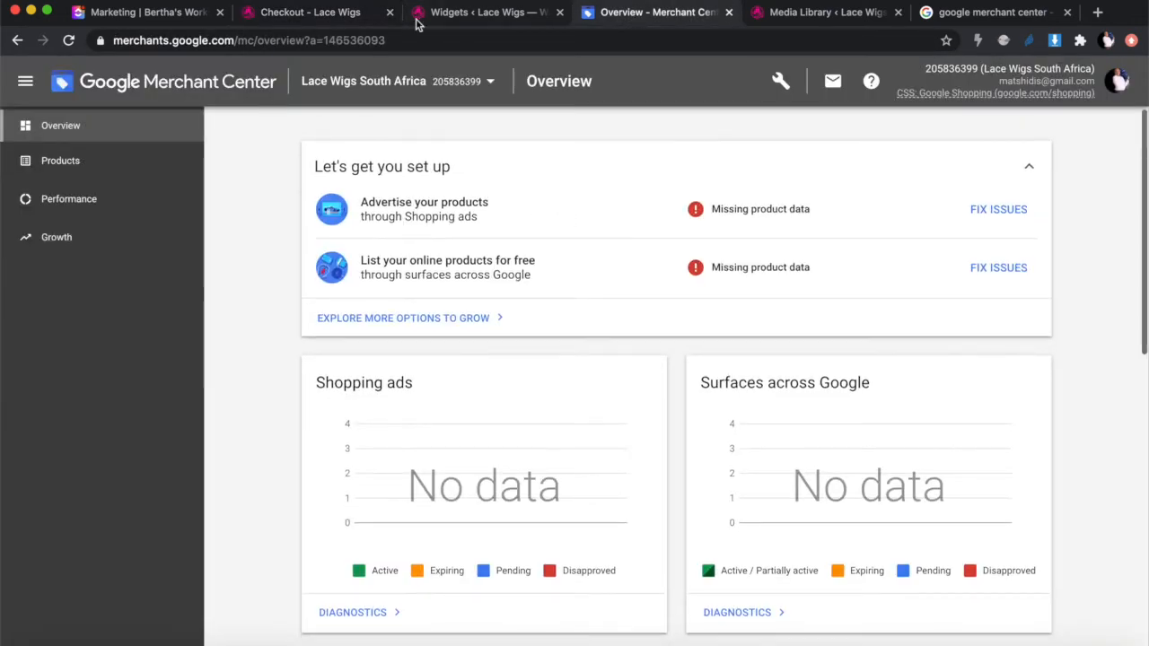
{"action": "scroll", "coordinate": [390, 293], "scroll_direction": "down", "scroll_amount": 1}
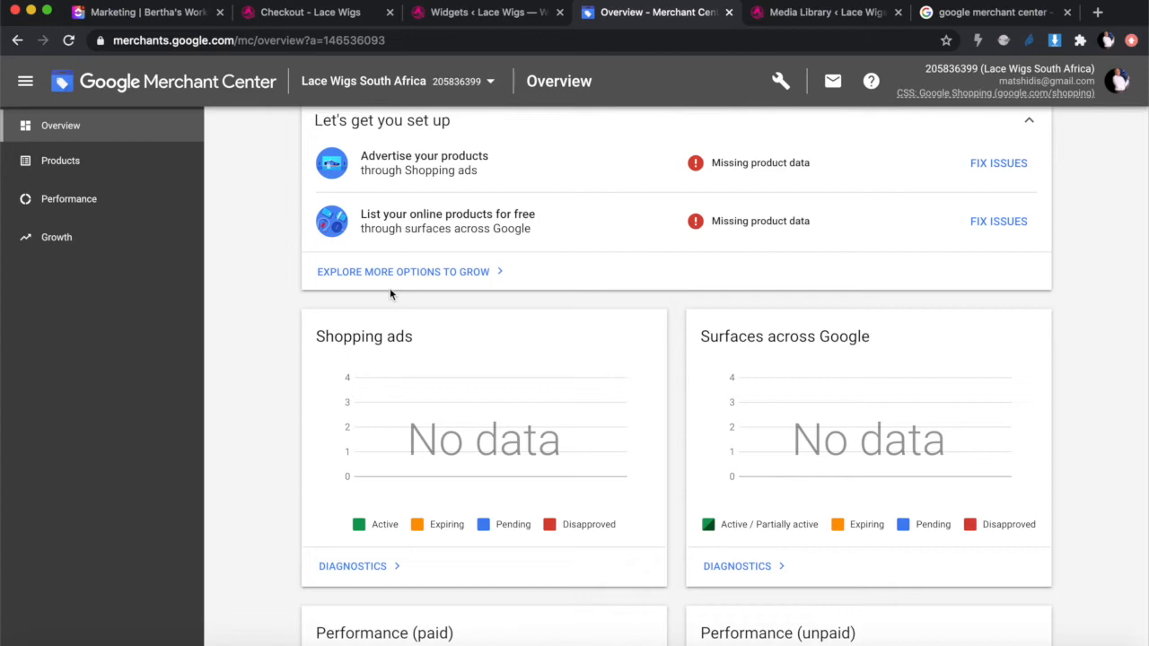
{"action": "left_click", "coordinate": [452, 18]}
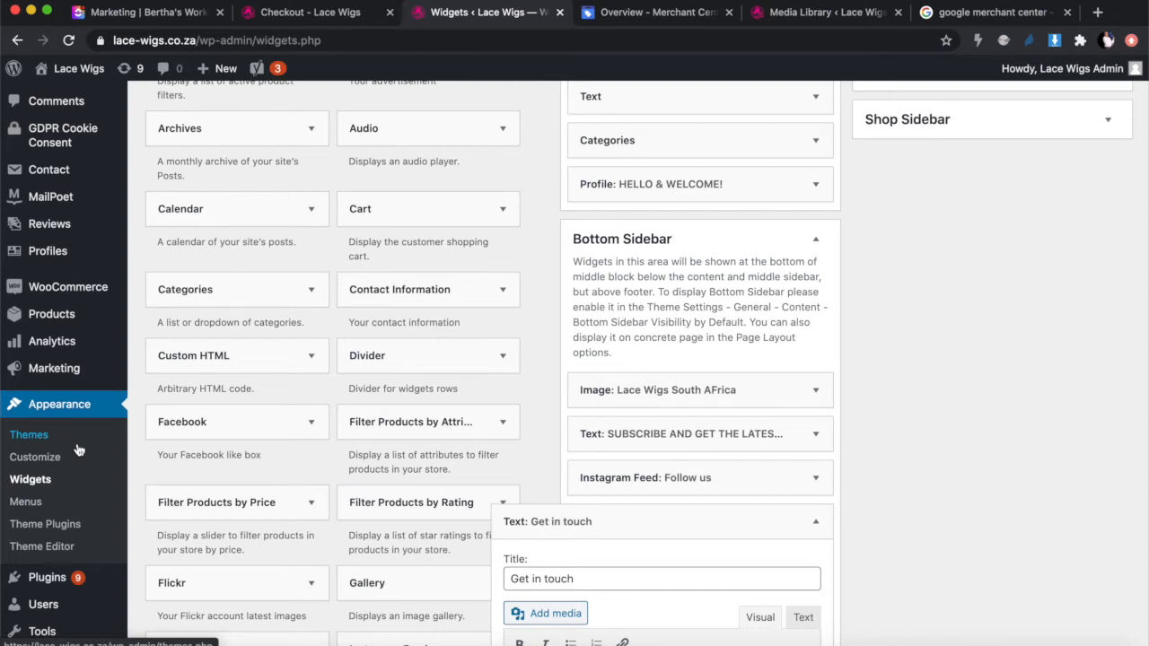
Step: Switch back to the Merchant Center Overview tab showing the missing product data warnings
{"action": "left_click", "coordinate": [638, 13]}
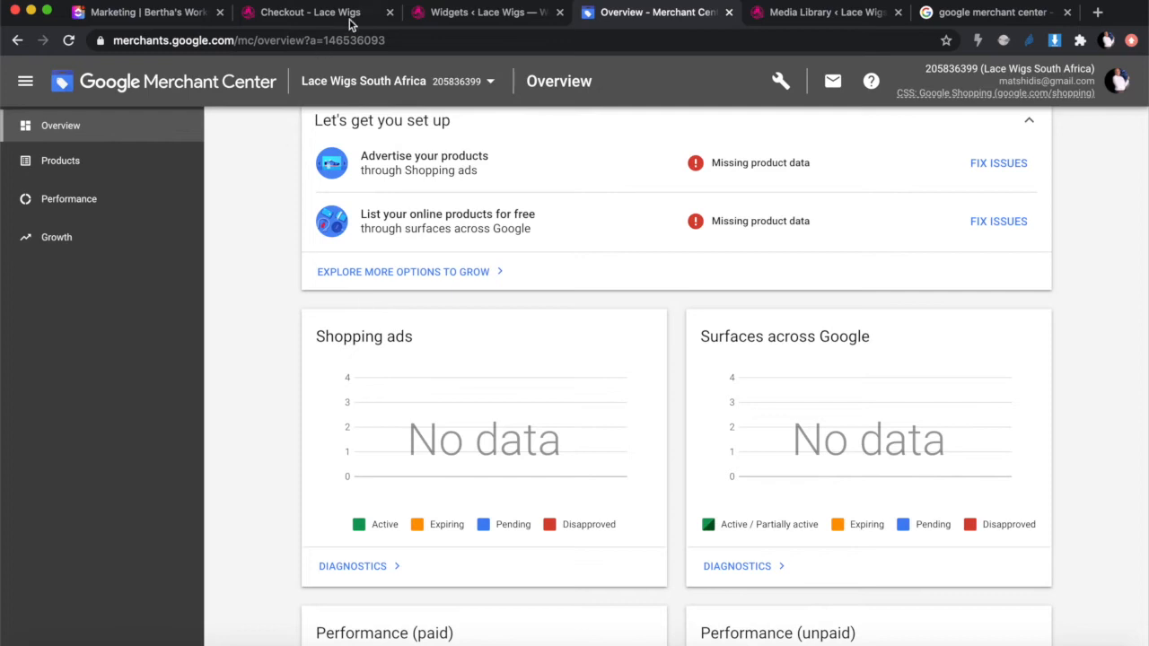
Step: Glance over the checkout and Widgets pages, then open the Lace Wigs South Africa Merchant Center overview
{"action": "left_click", "coordinate": [323, 11]}
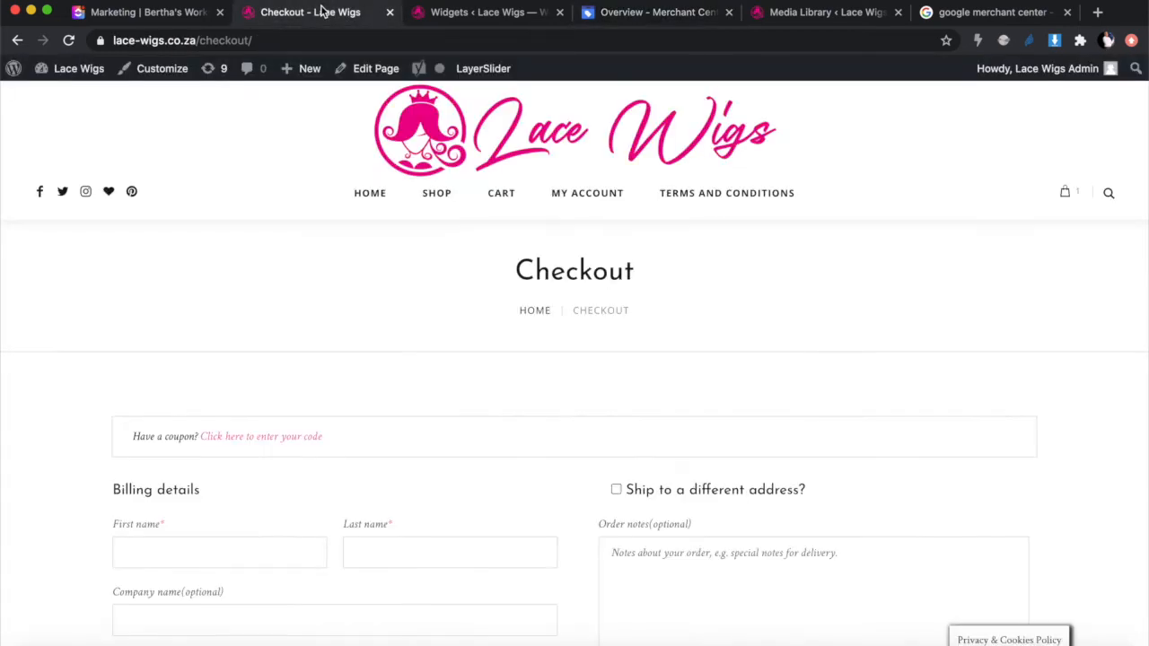
{"action": "left_click", "coordinate": [462, 13]}
{"action": "scroll", "coordinate": [351, 289], "scroll_direction": "down", "scroll_amount": 5}
{"action": "scroll", "coordinate": [351, 292], "scroll_direction": "down", "scroll_amount": 4}
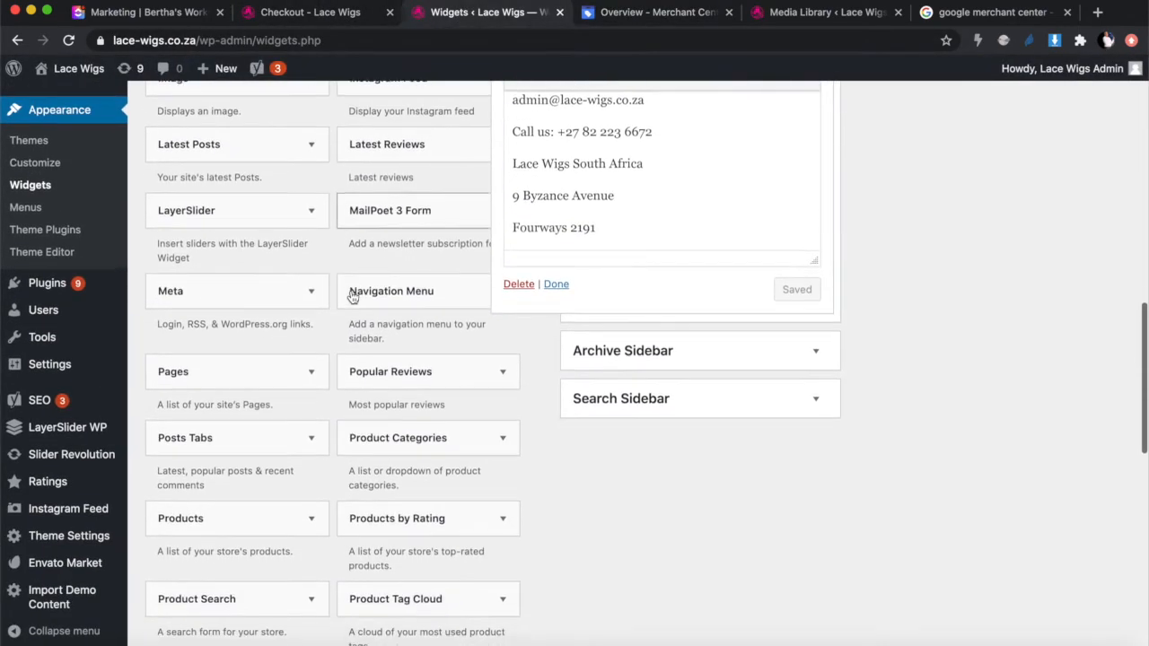
{"action": "scroll", "coordinate": [98, 482], "scroll_direction": "down", "scroll_amount": 2}
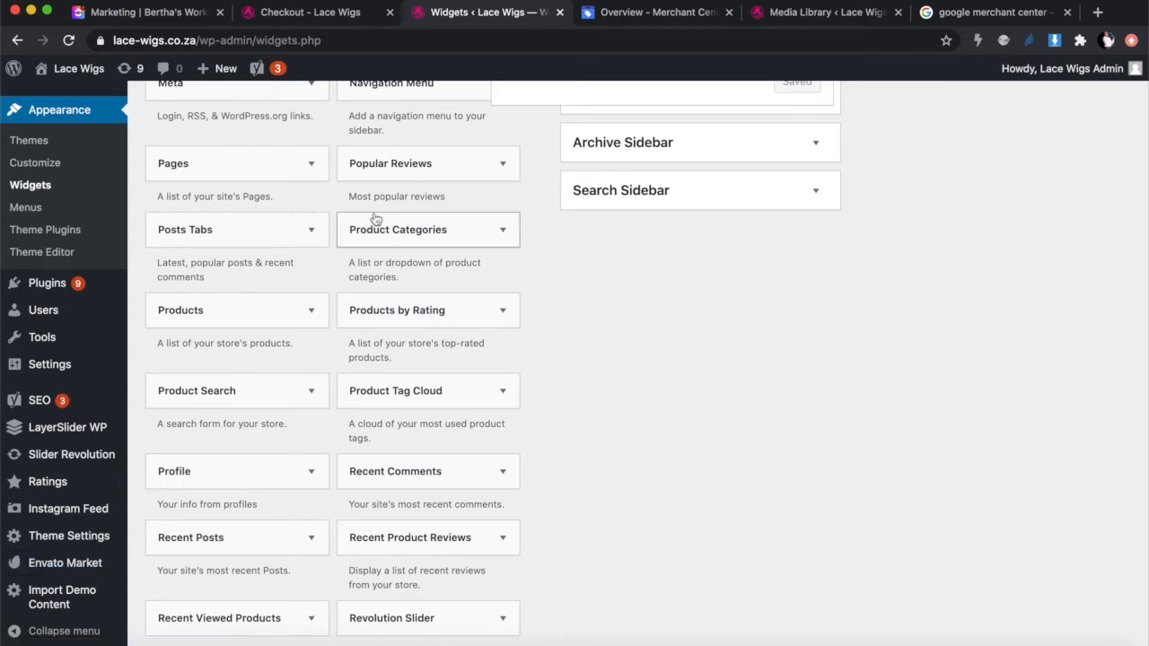
{"action": "left_click", "coordinate": [665, 16]}
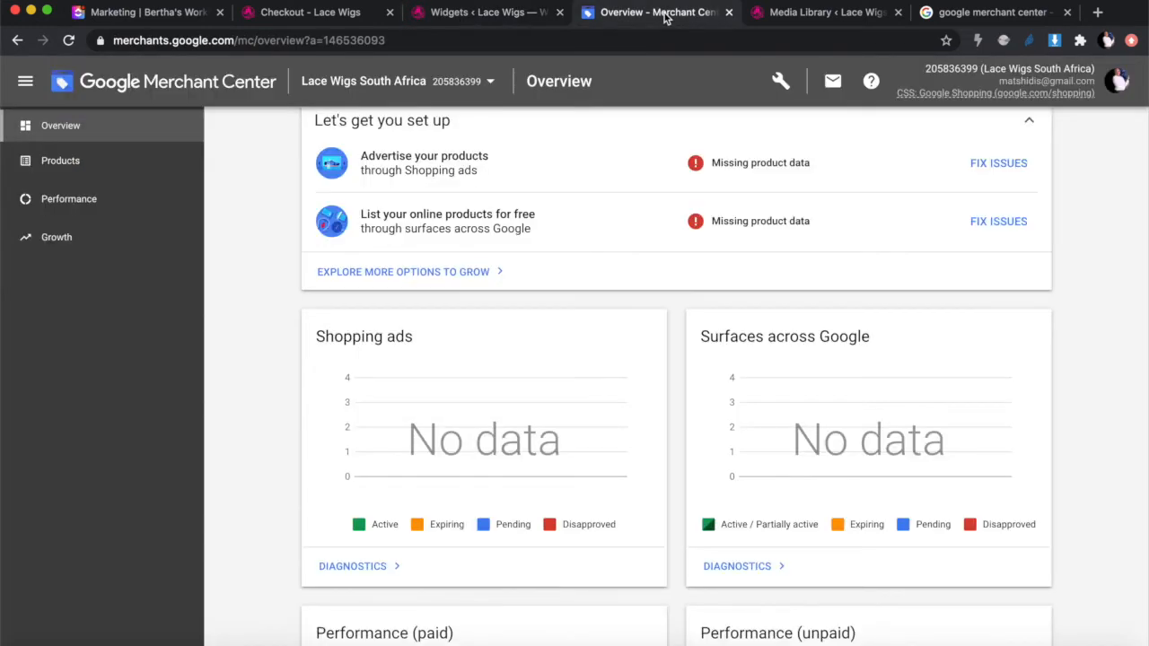
Step: Go to Products > Feeds in Merchant Center to see the South Africa Content API feed
{"action": "scroll", "coordinate": [638, 408], "scroll_direction": "up", "scroll_amount": 2}
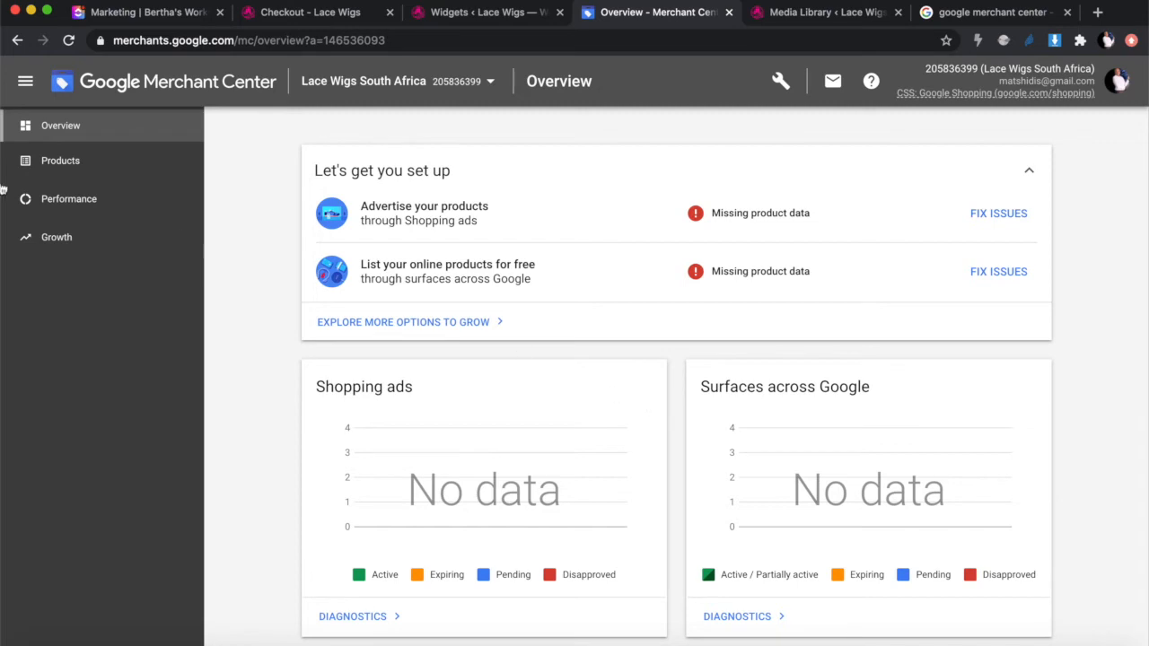
{"action": "left_click", "coordinate": [77, 170]}
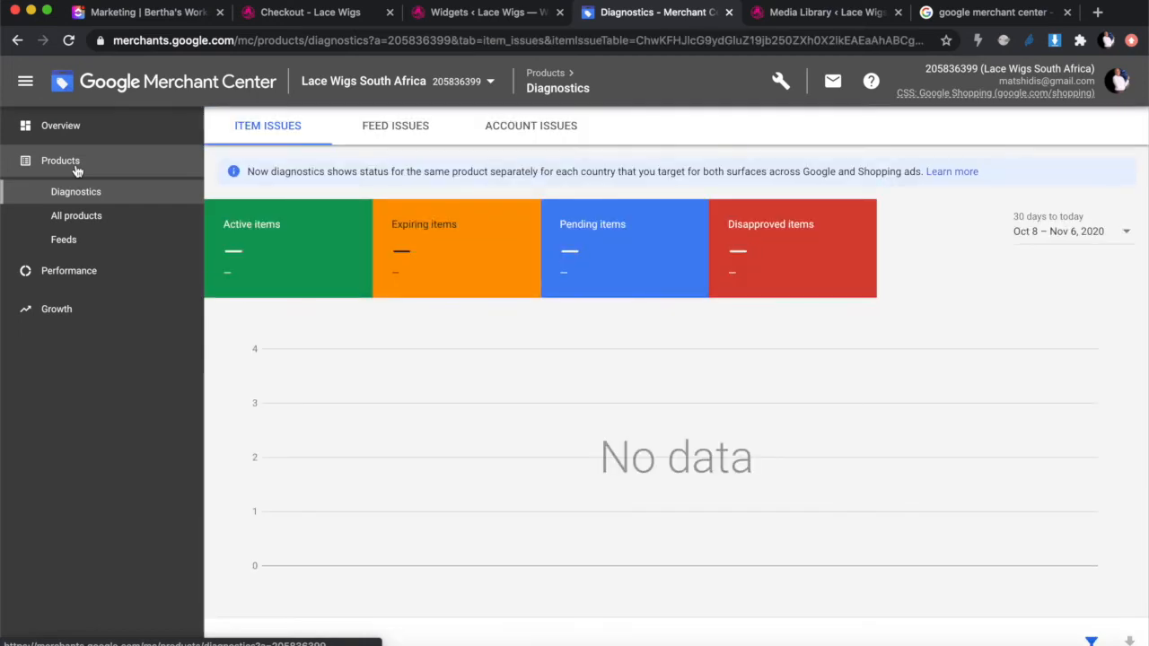
{"action": "left_click", "coordinate": [80, 240]}
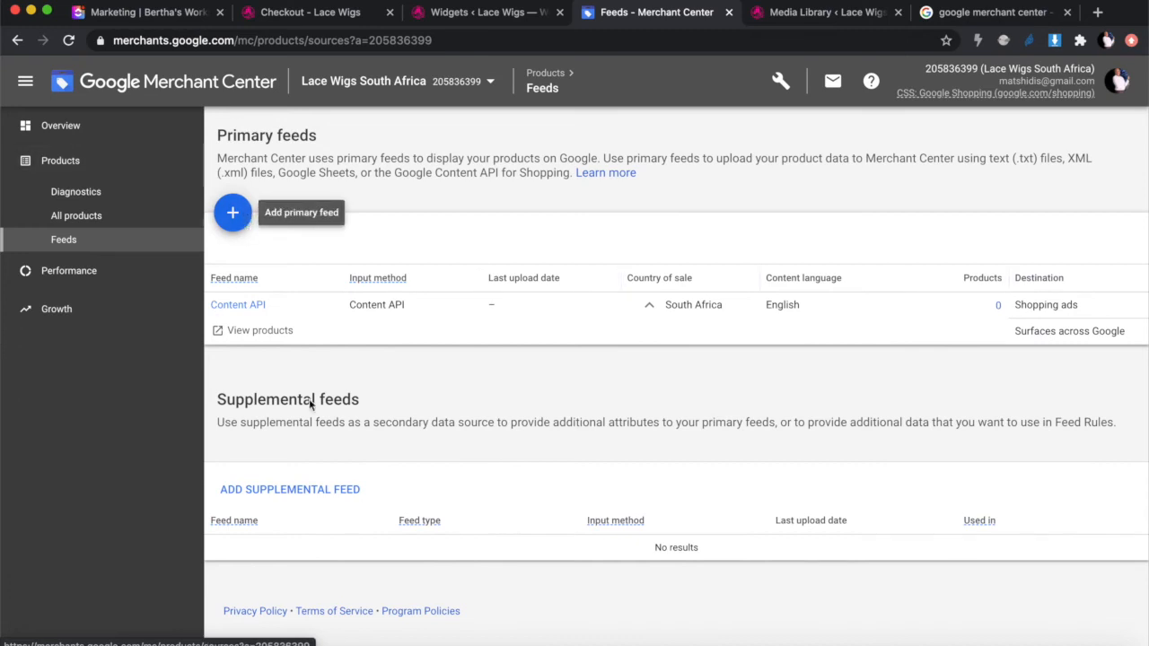
Step: Start a new primary feed with country South Africa and language English, then continue
{"action": "left_click", "coordinate": [231, 216]}
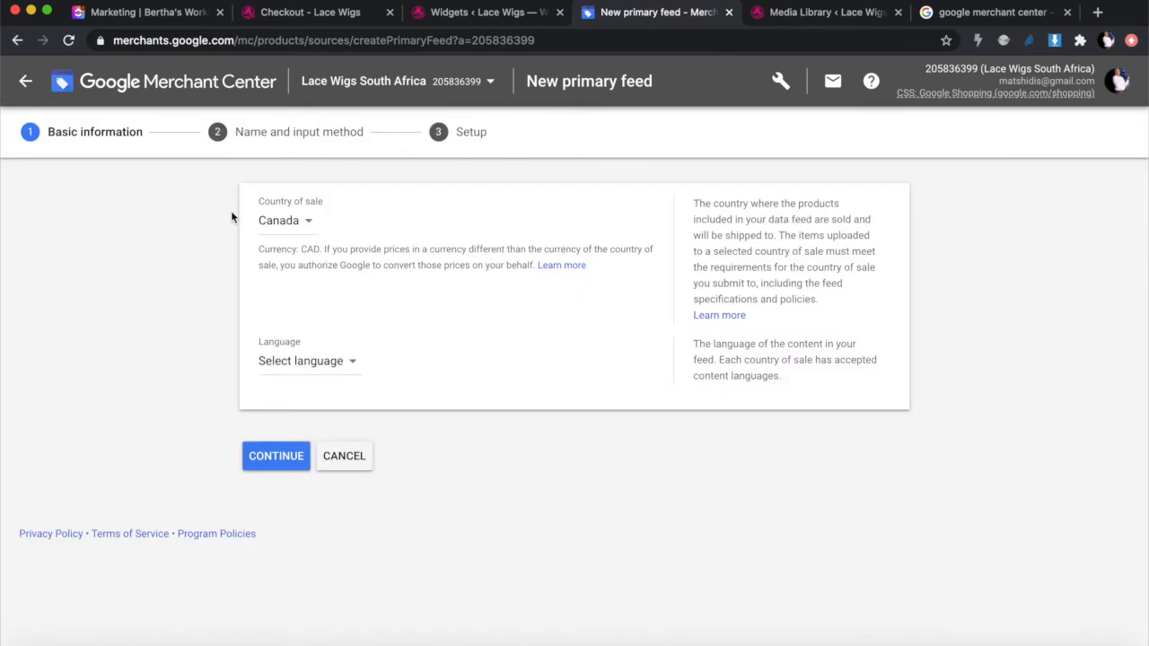
{"action": "left_click", "coordinate": [282, 224]}
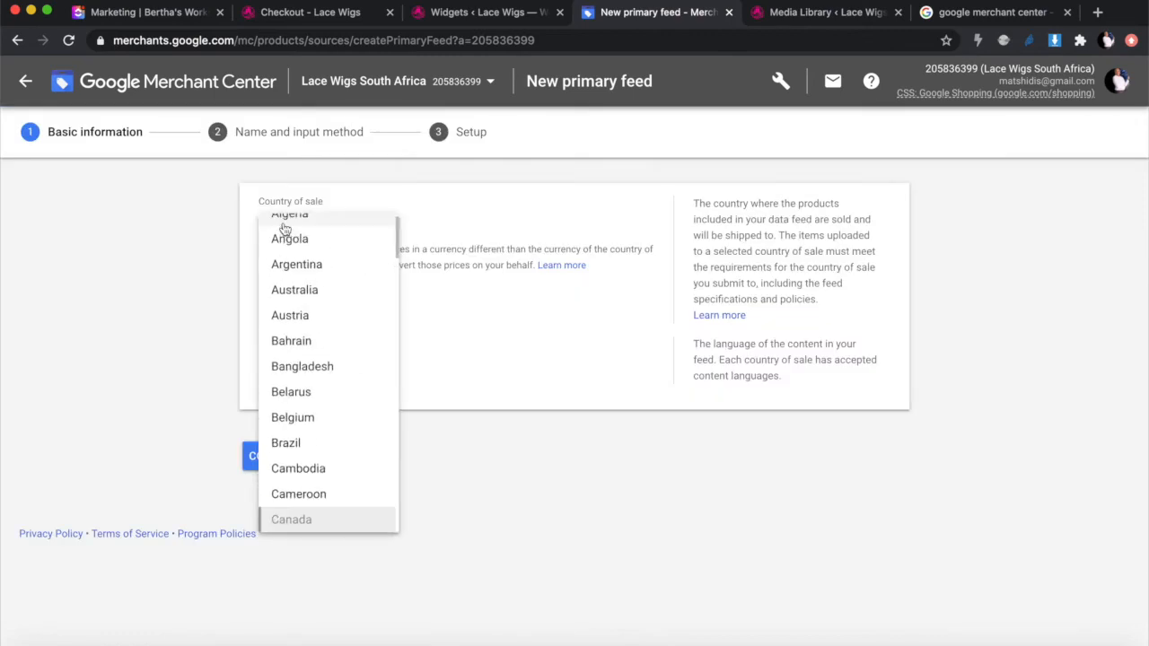
{"action": "scroll", "coordinate": [283, 228], "scroll_direction": "down", "scroll_amount": 15}
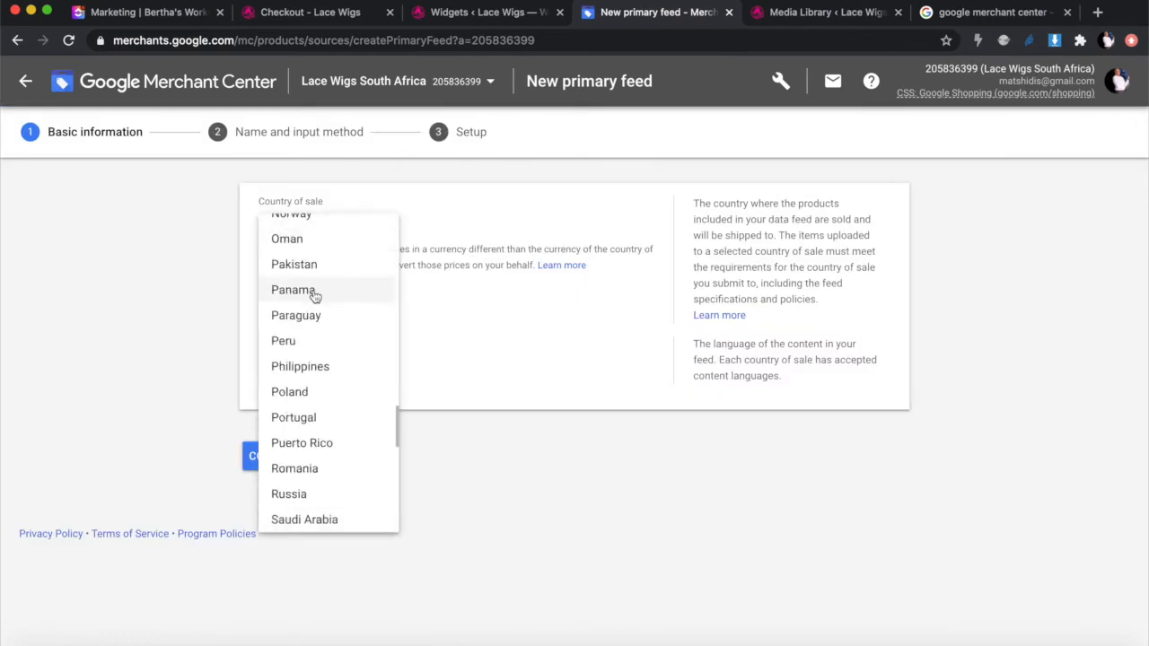
{"action": "scroll", "coordinate": [322, 377], "scroll_direction": "down", "scroll_amount": 4}
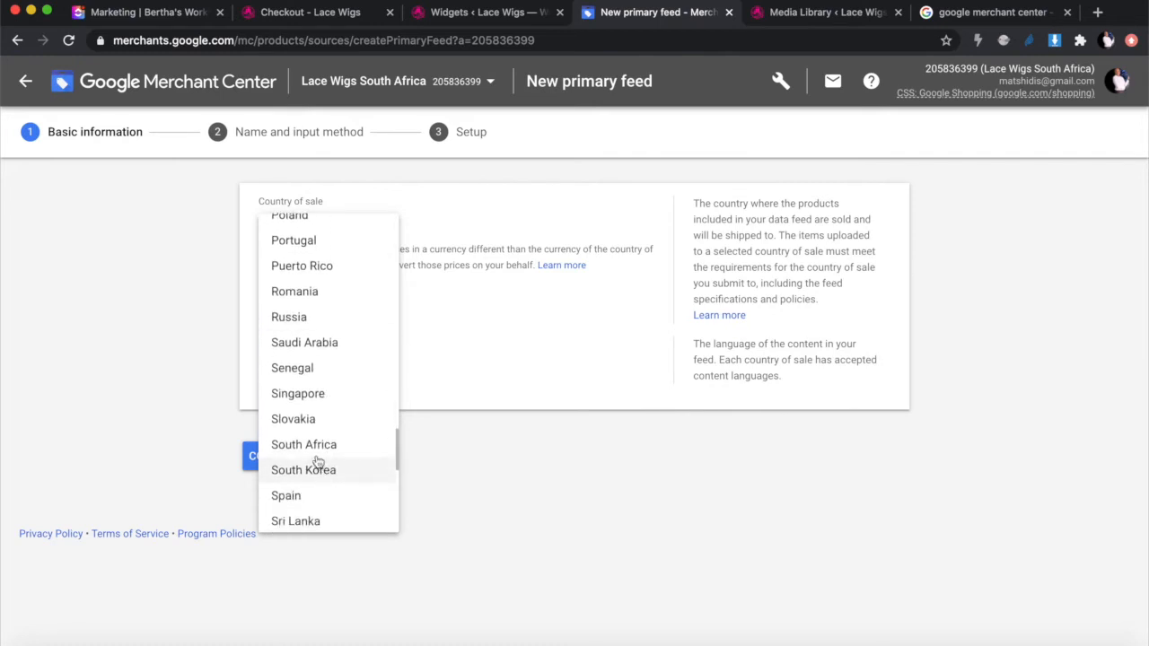
{"action": "left_click", "coordinate": [312, 449]}
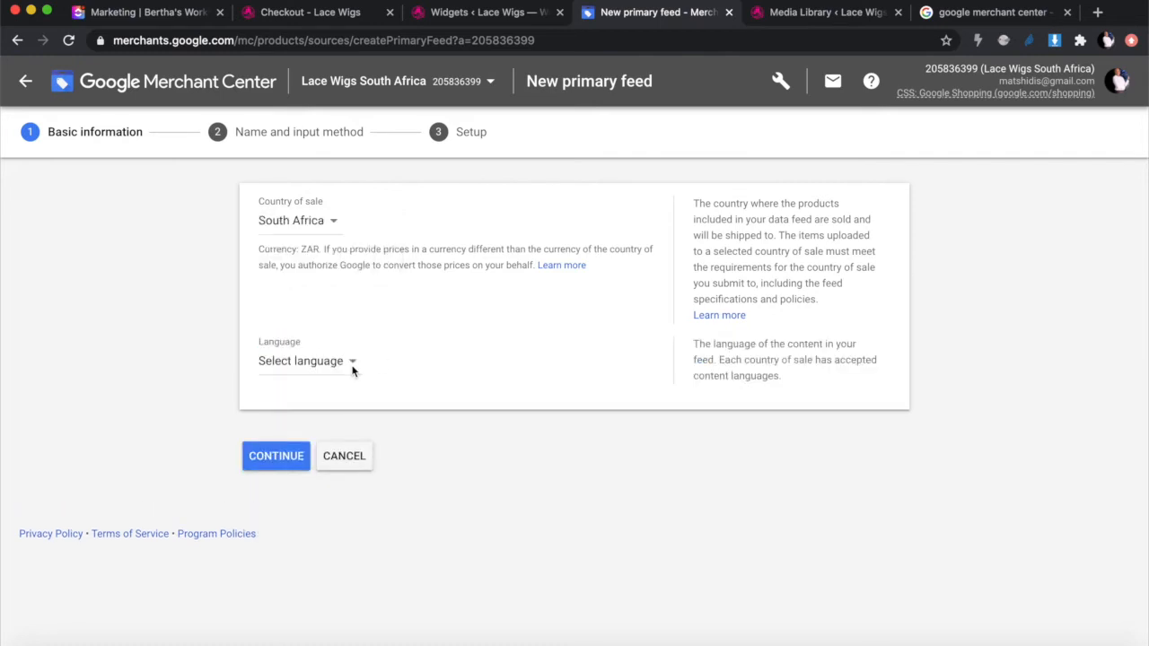
{"action": "left_click", "coordinate": [302, 364]}
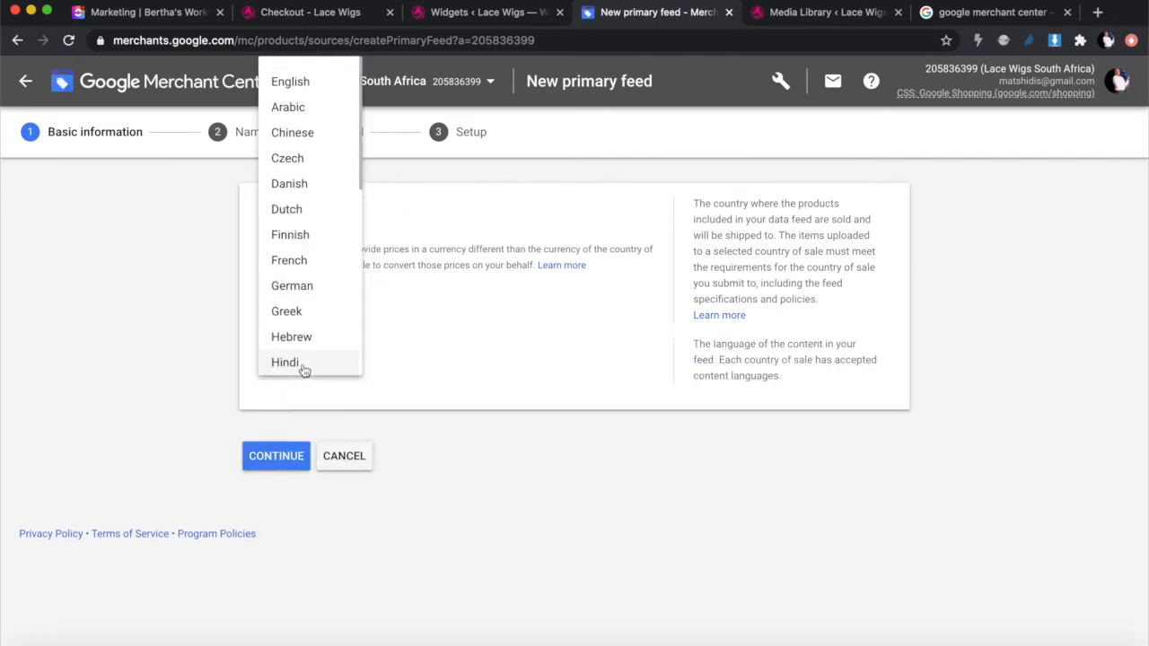
{"action": "left_click", "coordinate": [305, 85]}
{"action": "scroll", "coordinate": [449, 291], "scroll_direction": "down", "scroll_amount": 2}
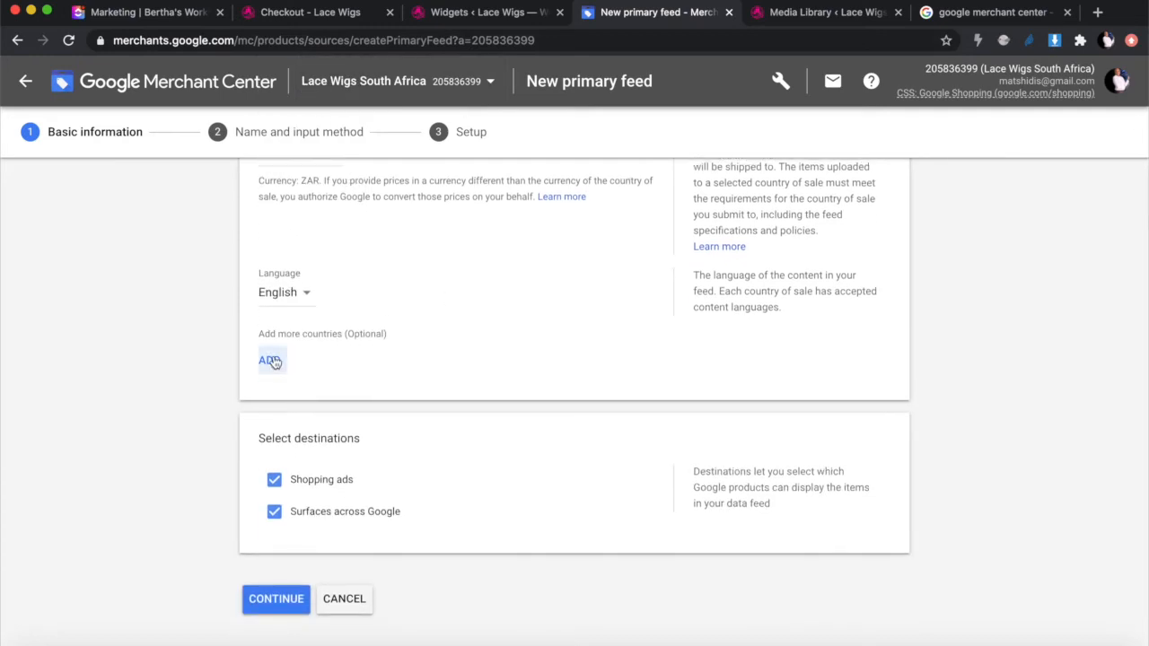
{"action": "scroll", "coordinate": [375, 392], "scroll_direction": "down", "scroll_amount": 1}
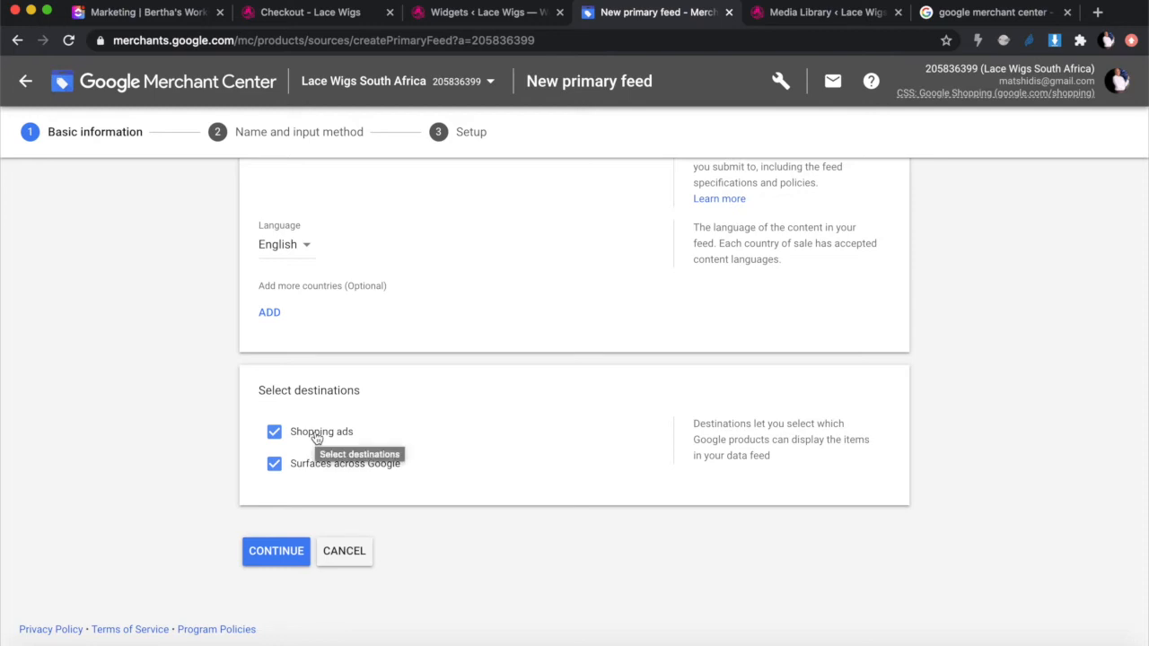
{"action": "left_click", "coordinate": [273, 556]}
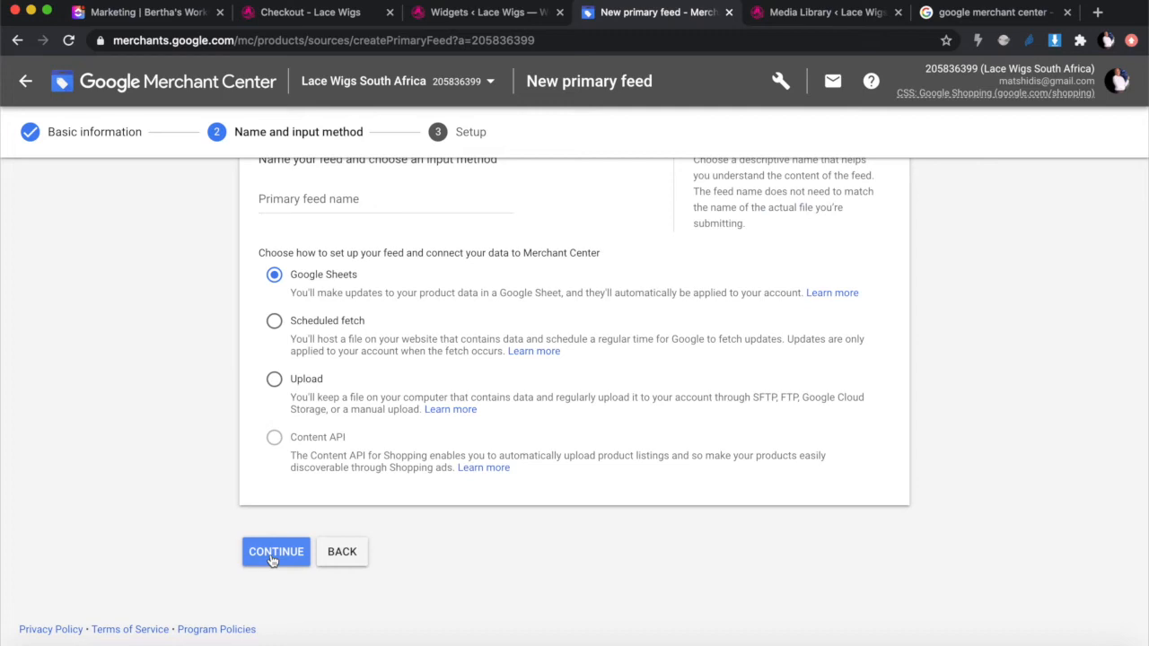
Step: Name the feed 'Main Lace Wig Feed' with Google Sheets input, then switch to the WordPress tab
{"action": "left_click", "coordinate": [276, 554]}
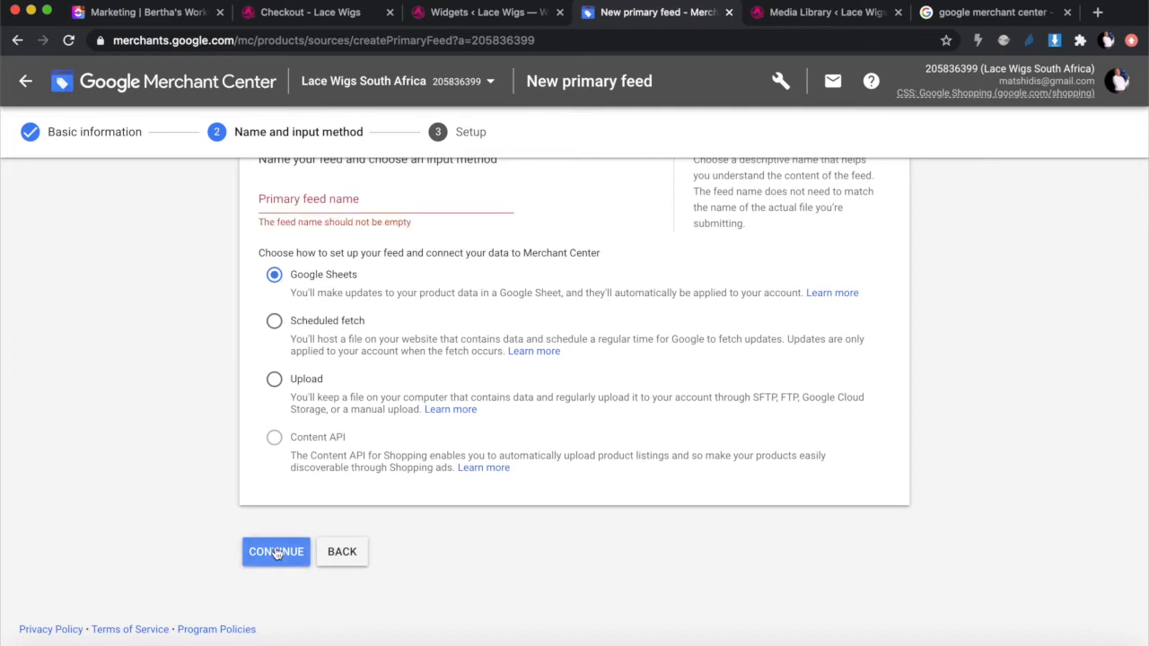
{"action": "left_click", "coordinate": [346, 201]}
{"action": "type", "text": "Main Lac"}
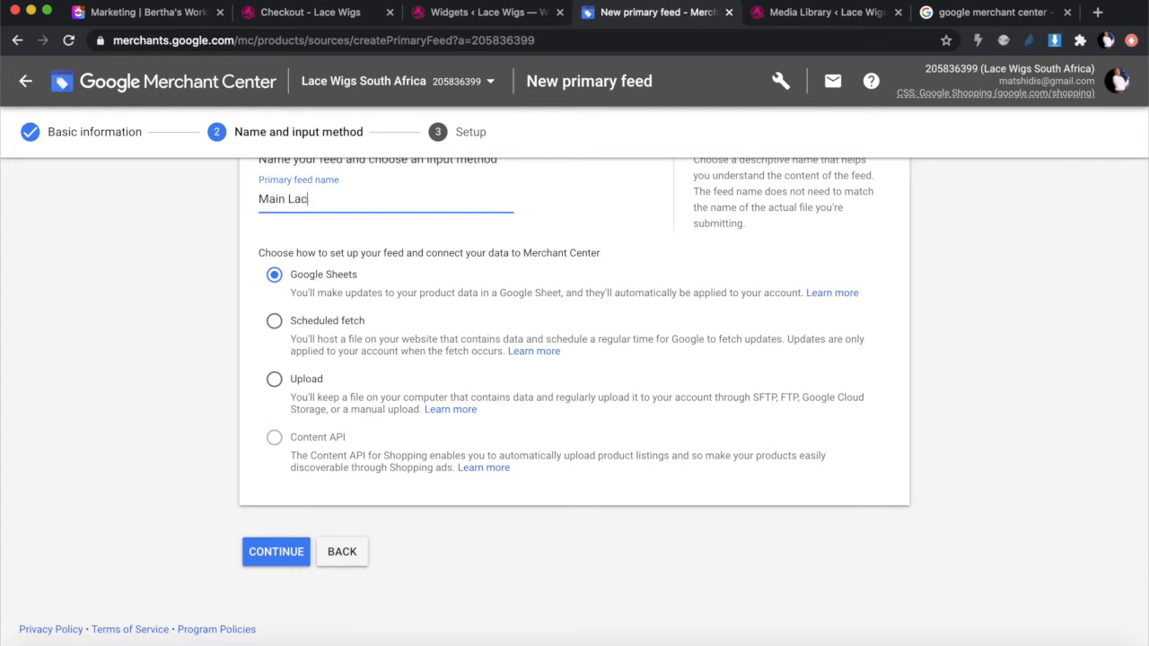
{"action": "type", "text": "e Wig Feed"}
{"action": "scroll", "coordinate": [391, 407], "scroll_direction": "up", "scroll_amount": 2}
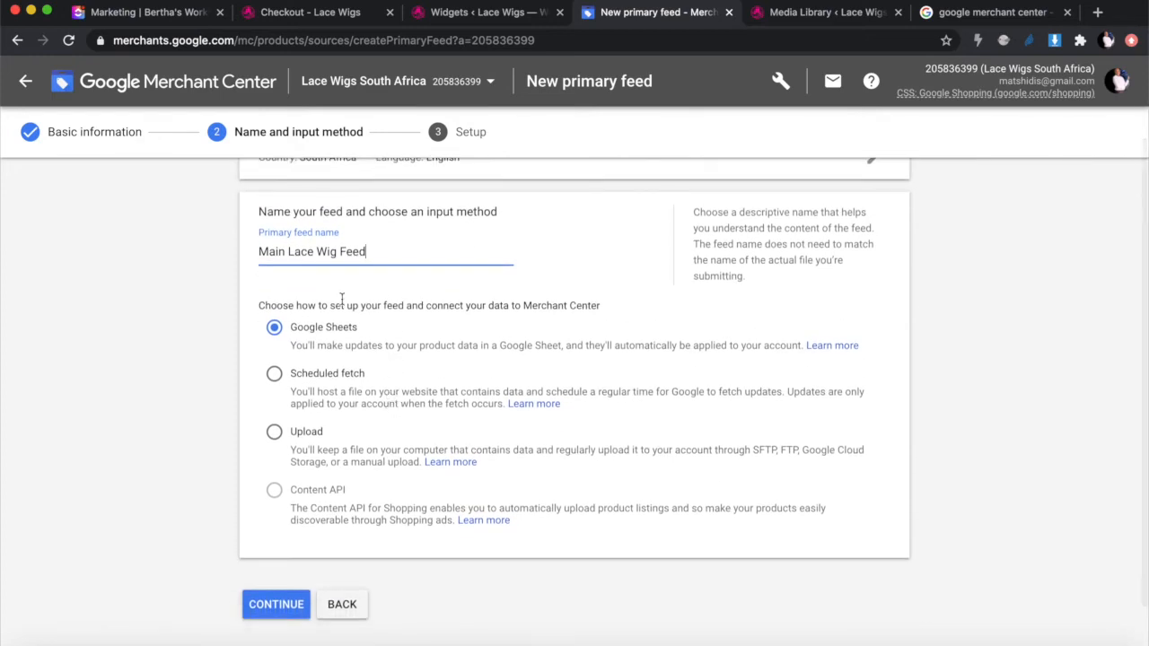
{"action": "scroll", "coordinate": [337, 334], "scroll_direction": "up", "scroll_amount": 1}
{"action": "scroll", "coordinate": [336, 334], "scroll_direction": "down", "scroll_amount": 3}
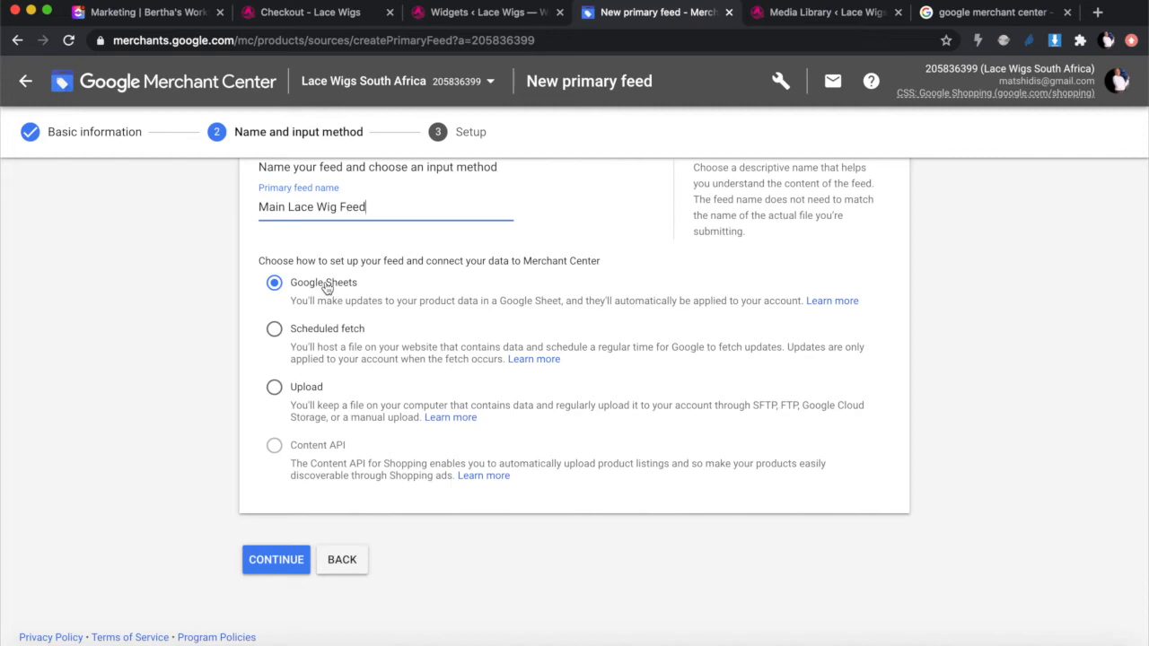
{"action": "left_click", "coordinate": [465, 14]}
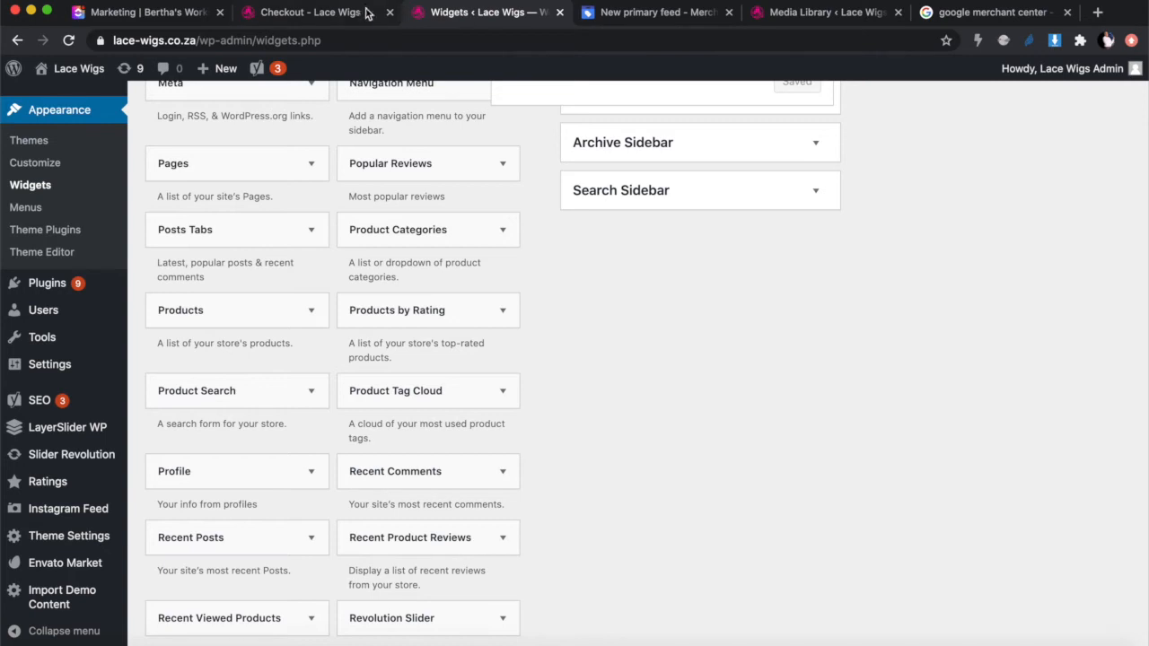
Step: Browse the Lace Wigs Shop page's three wigs priced R1,334.00, R2,200.00 and R1,978.00
{"action": "left_click", "coordinate": [332, 22]}
{"action": "left_click", "coordinate": [443, 196]}
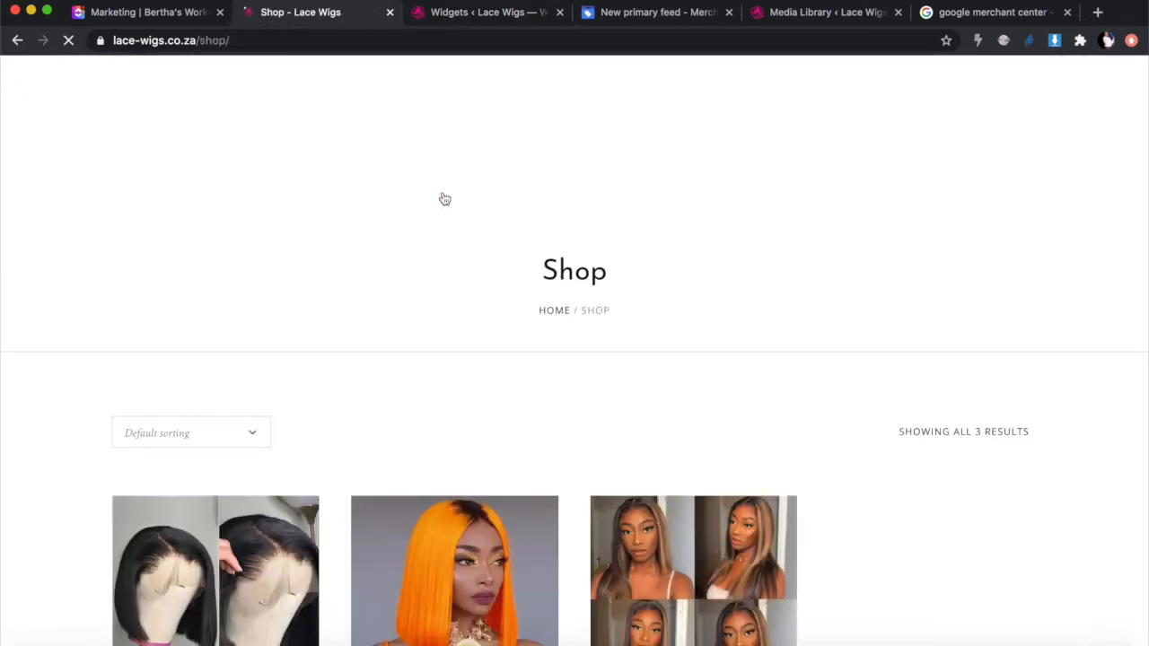
{"action": "scroll", "coordinate": [443, 198], "scroll_direction": "down", "scroll_amount": 1}
{"action": "scroll", "coordinate": [444, 199], "scroll_direction": "down", "scroll_amount": 5}
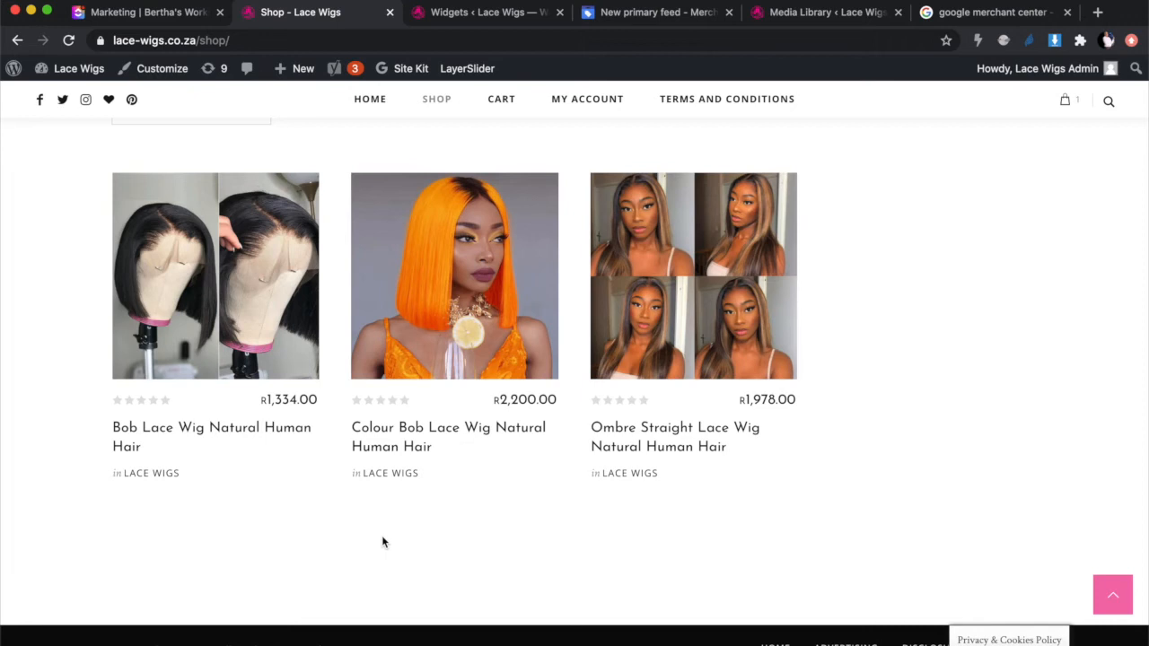
{"action": "scroll", "coordinate": [381, 535], "scroll_direction": "up", "scroll_amount": 1}
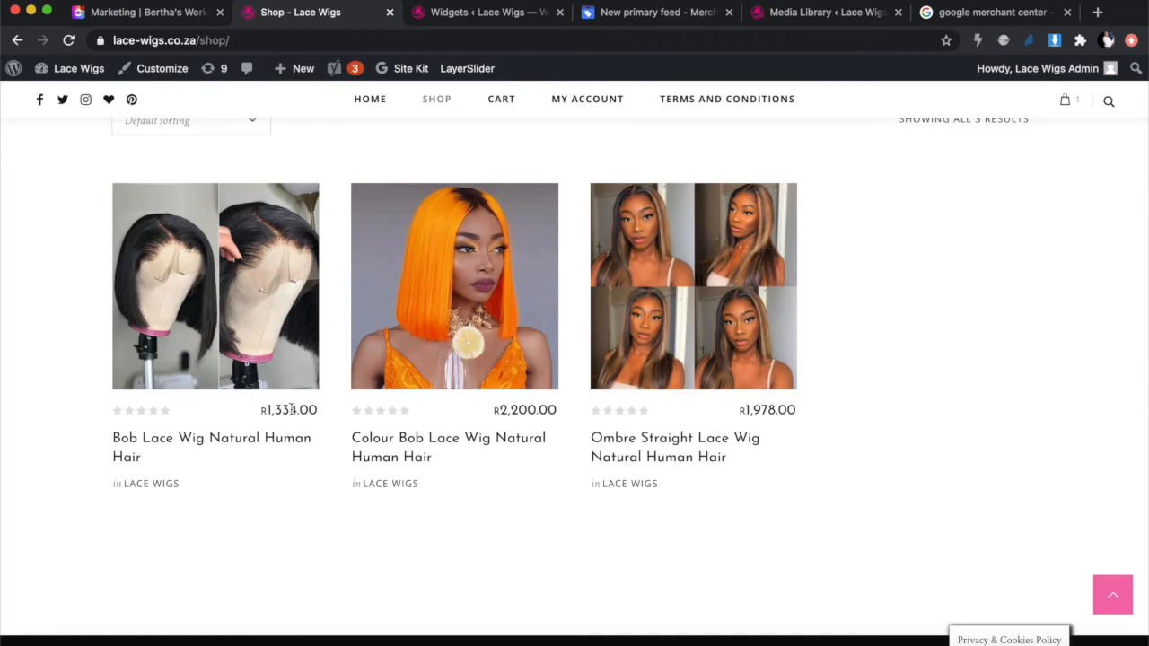
{"action": "scroll", "coordinate": [291, 410], "scroll_direction": "down", "scroll_amount": 1}
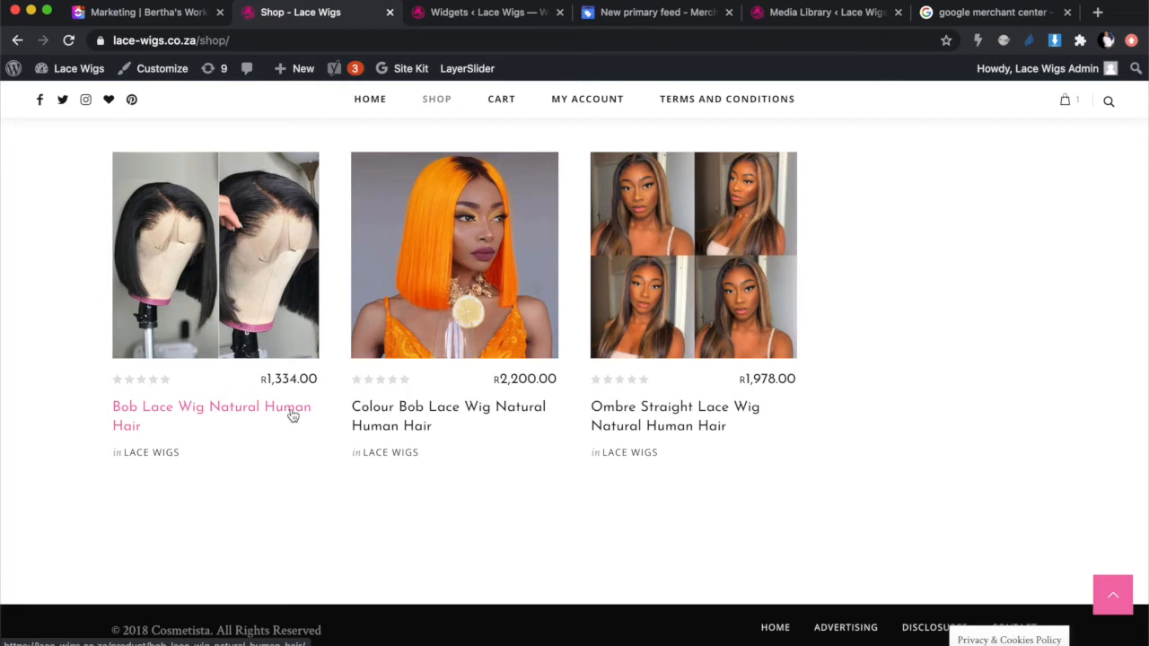
{"action": "scroll", "coordinate": [293, 415], "scroll_direction": "up", "scroll_amount": 1}
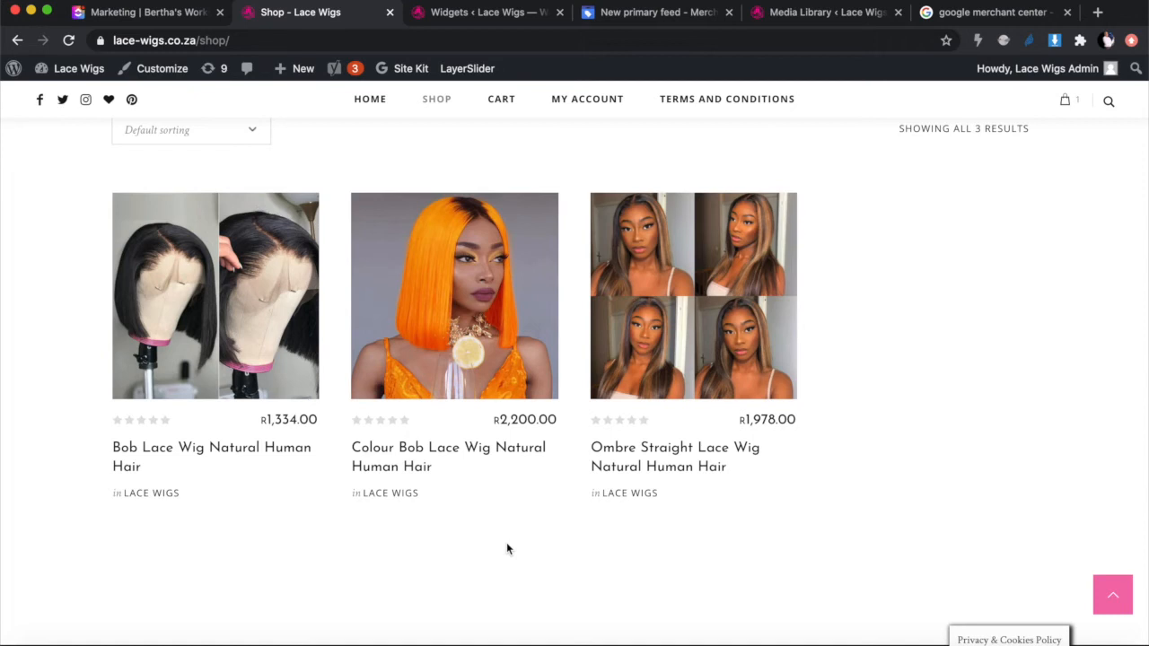
Step: Recheck the Shop and Widgets tabs, ending back on the Main Lace Wig Feed setup
{"action": "left_click", "coordinate": [653, 15]}
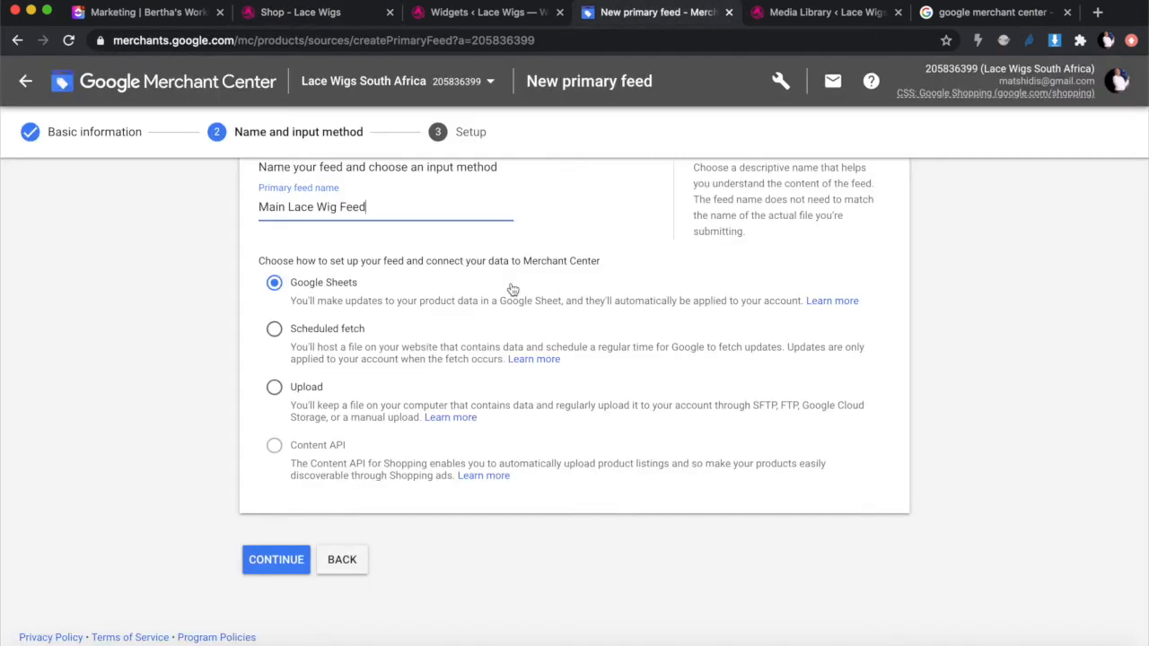
{"action": "left_click", "coordinate": [300, 12]}
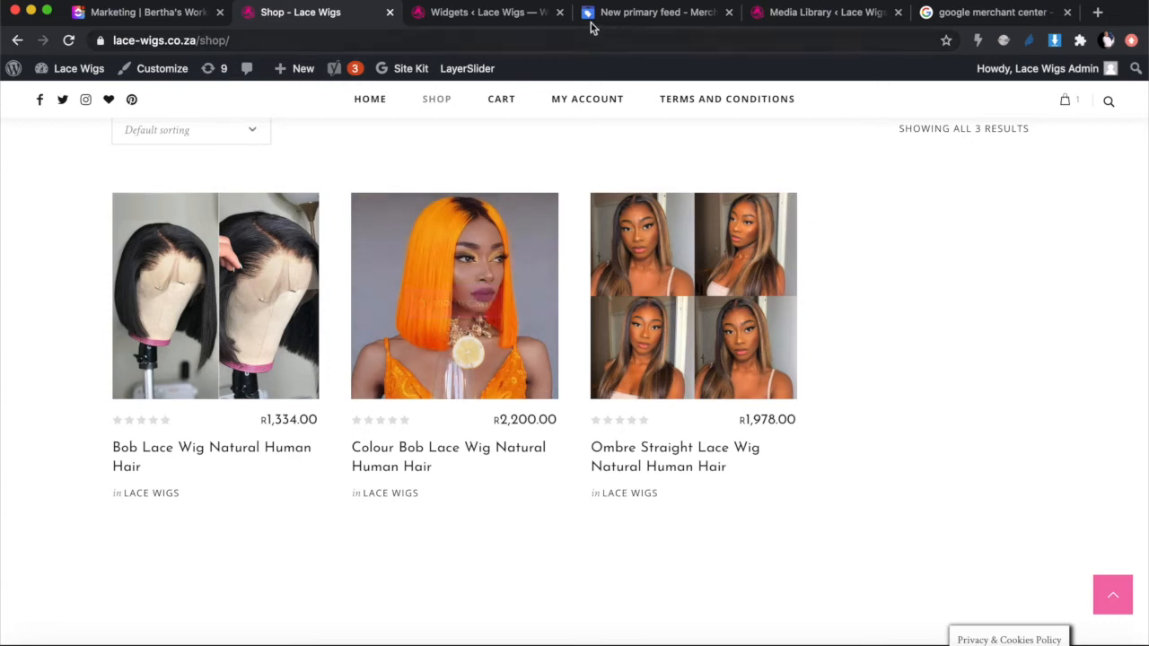
{"action": "left_click", "coordinate": [668, 13]}
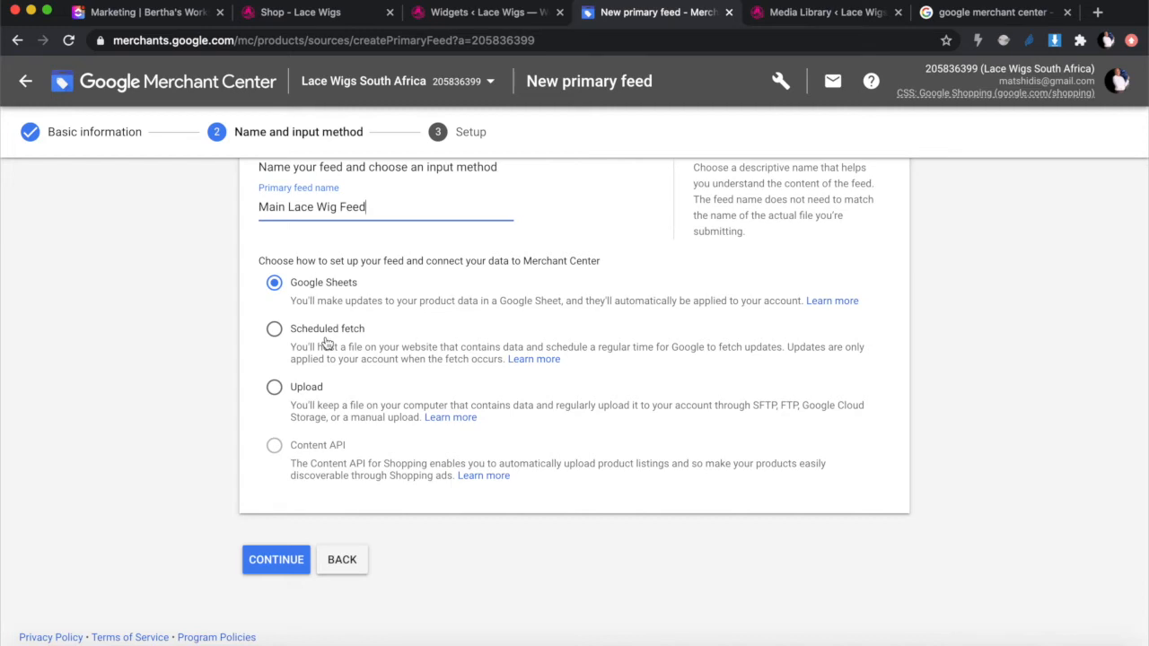
{"action": "left_click", "coordinate": [476, 13]}
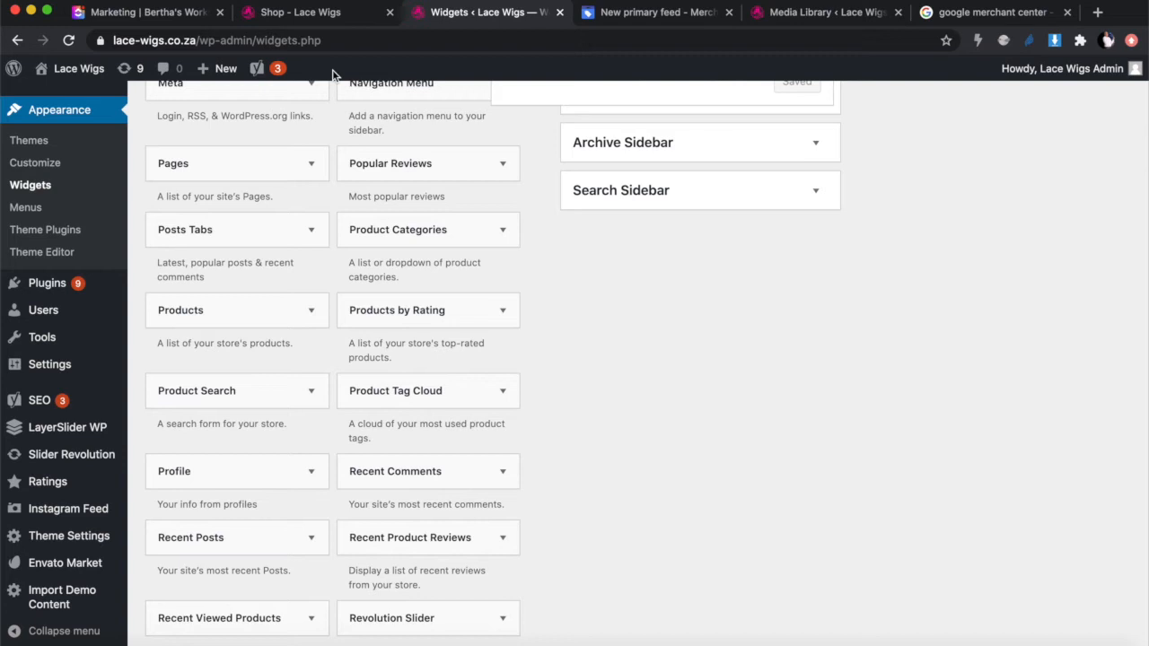
{"action": "left_click", "coordinate": [657, 15]}
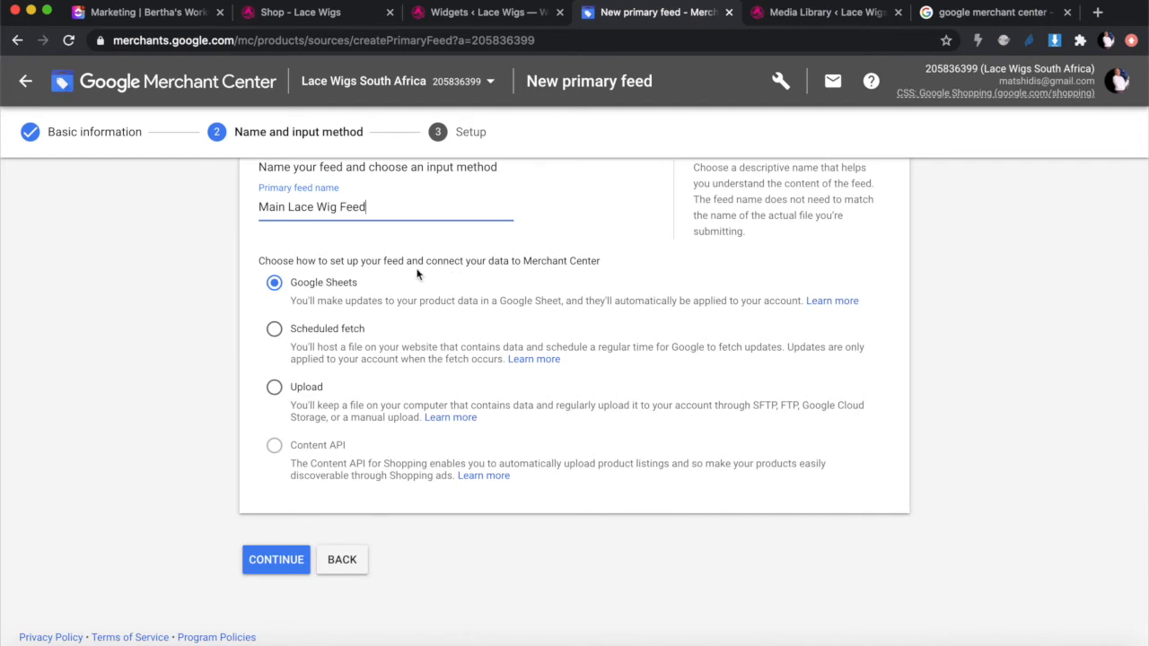
Step: Create Main Lace Wig Feed using a new spreadsheet generated from the template
{"action": "left_click", "coordinate": [274, 558]}
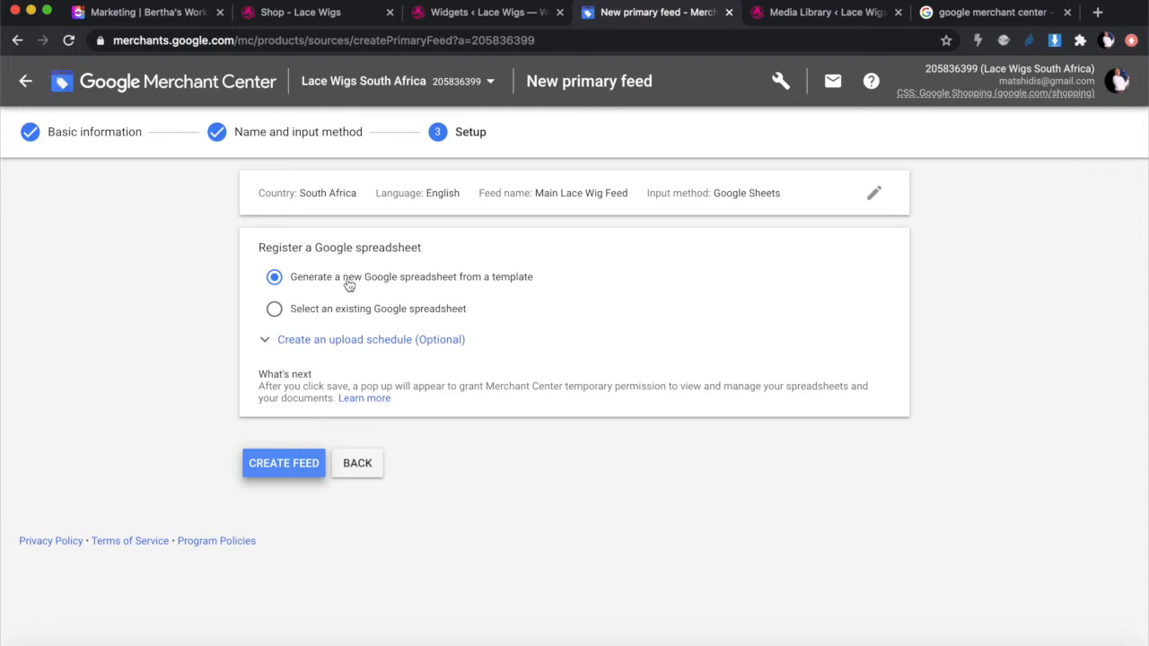
{"action": "left_click", "coordinate": [281, 465]}
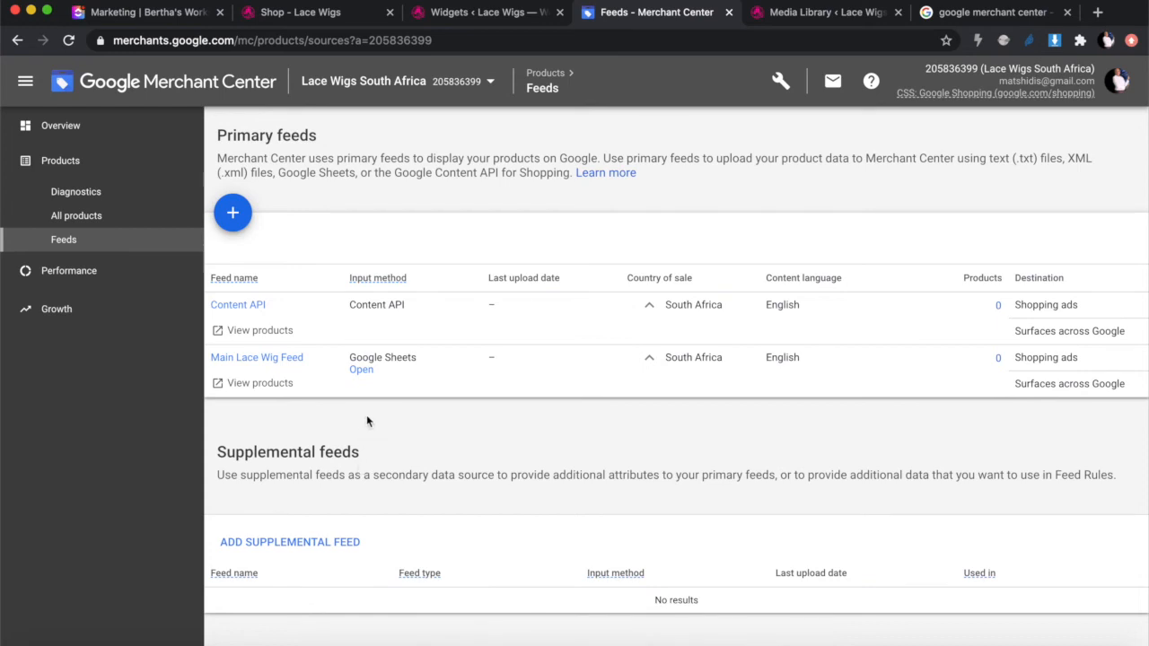
Step: Open the Main Lace Wig Feed template spreadsheet from the Feeds list
{"action": "left_click", "coordinate": [365, 370]}
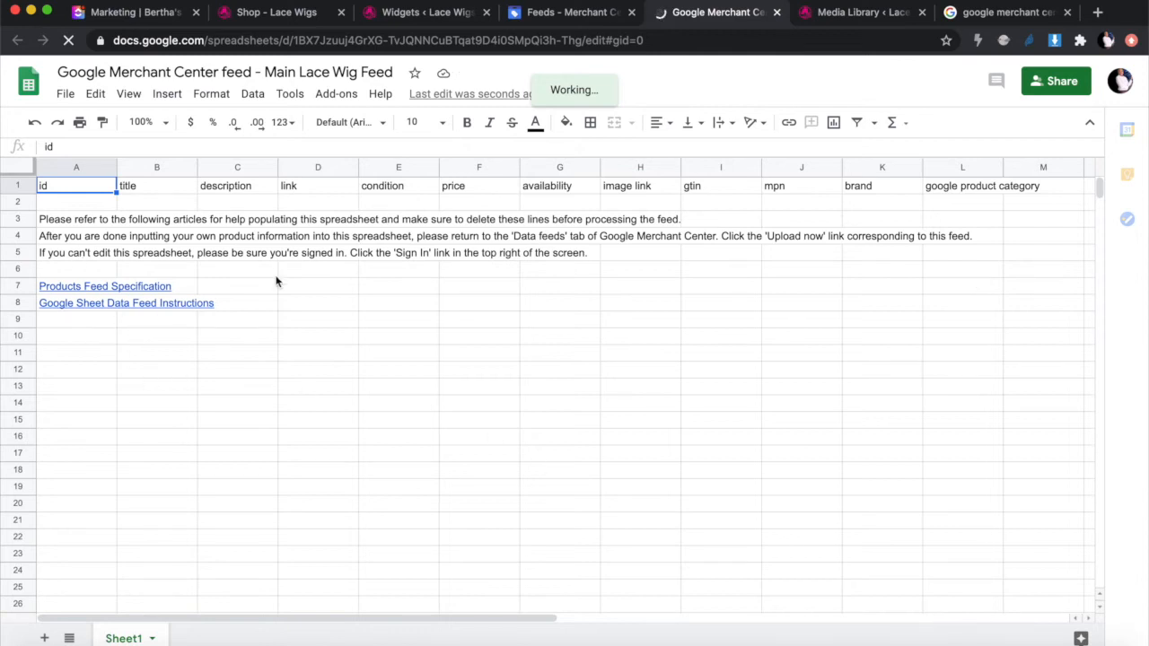
Step: Delete the instruction text in A3:A11, keeping only the header row, and select A2
{"action": "left_click_drag", "start_coordinate": [103, 351], "coordinate": [84, 240]}
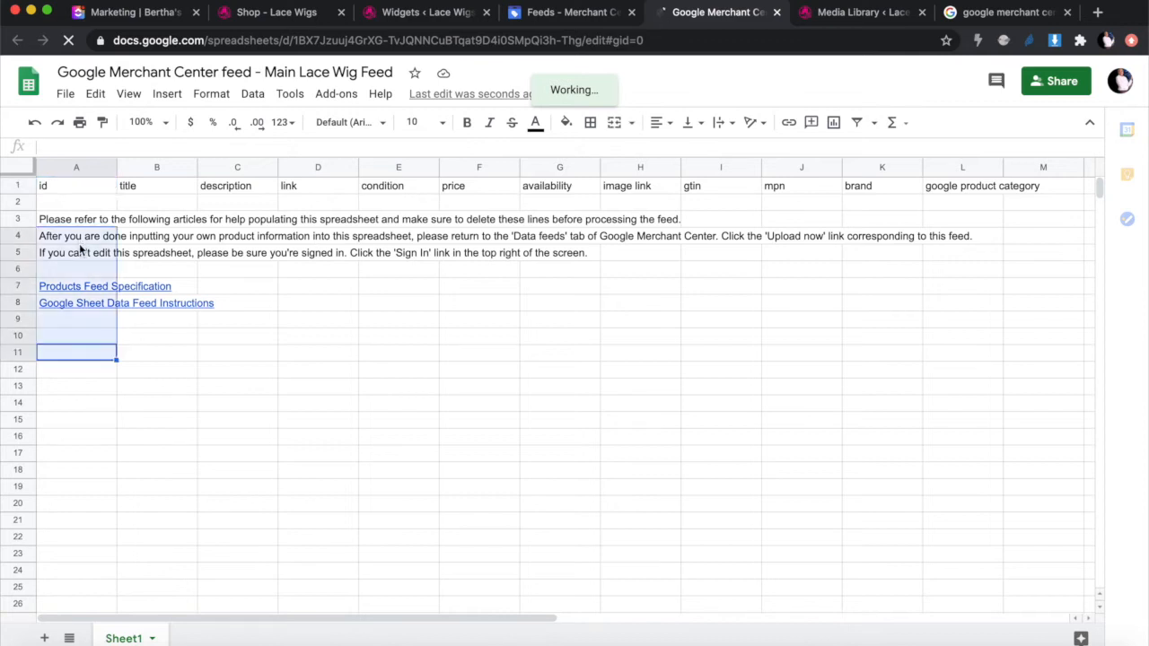
{"action": "key", "text": "Delete"}
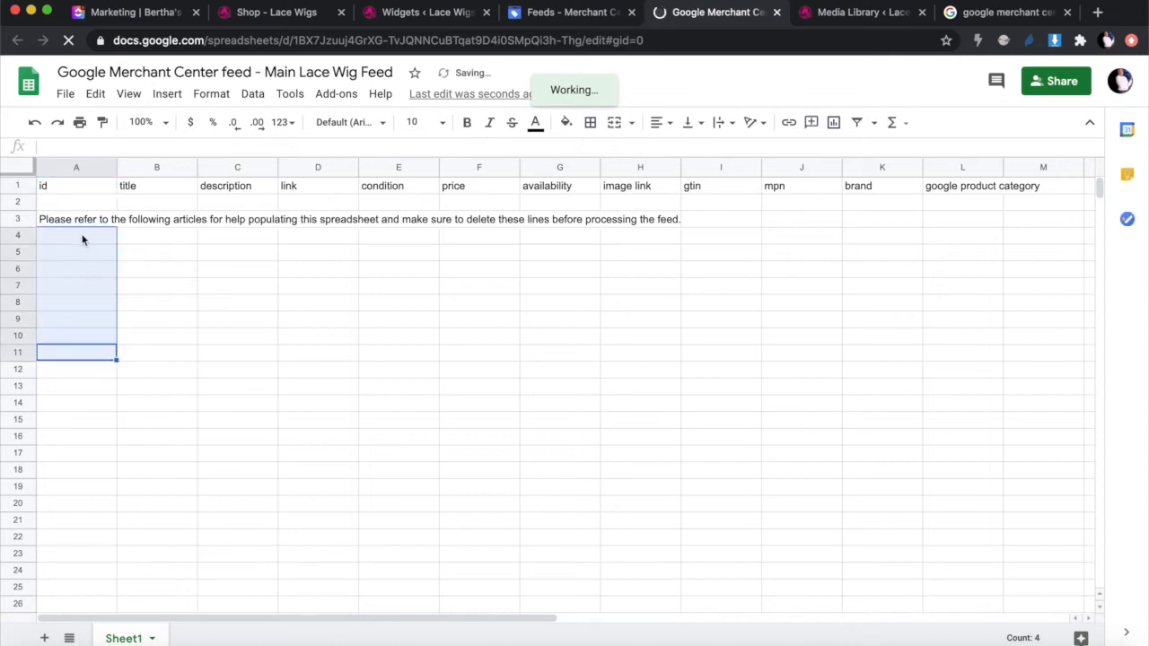
{"action": "left_click", "coordinate": [75, 221]}
{"action": "key", "text": "Delete"}
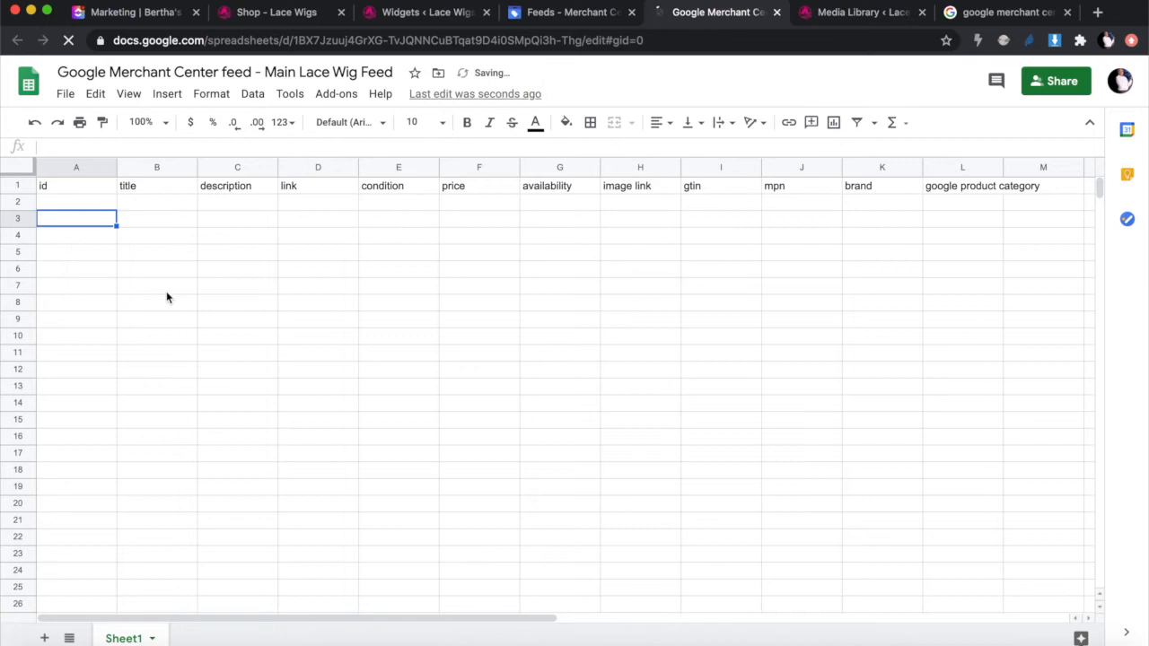
{"action": "left_click", "coordinate": [57, 204]}
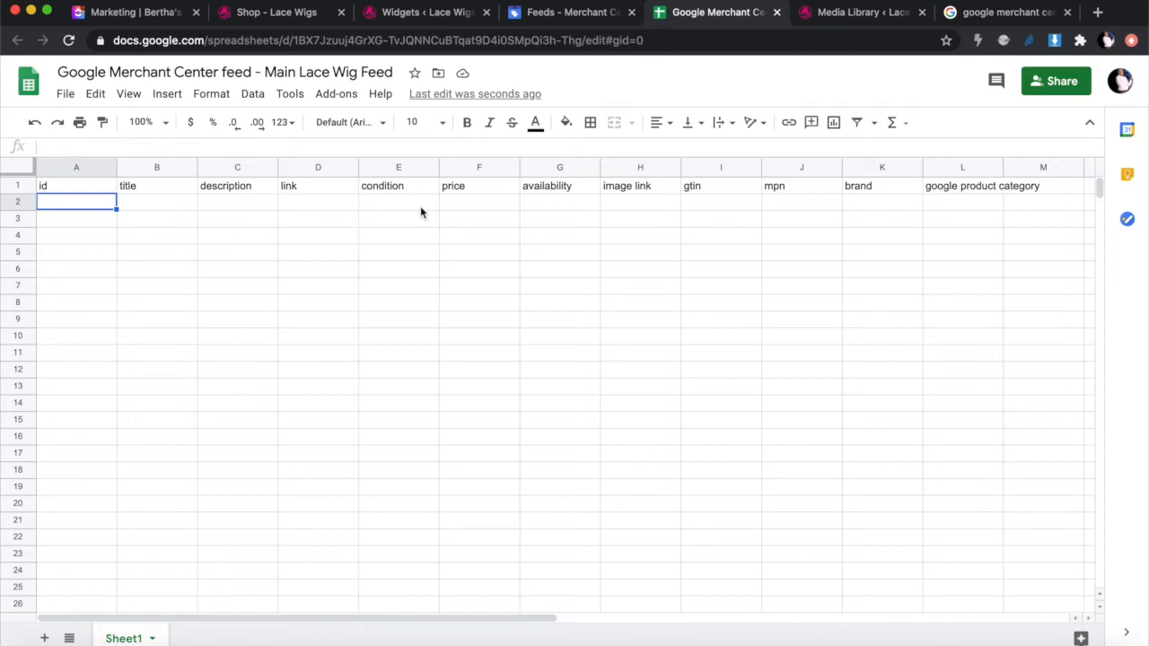
Step: Review the three shop wigs, then return to the feed sheet now holding ids 1224–1226
{"action": "left_click", "coordinate": [409, 13]}
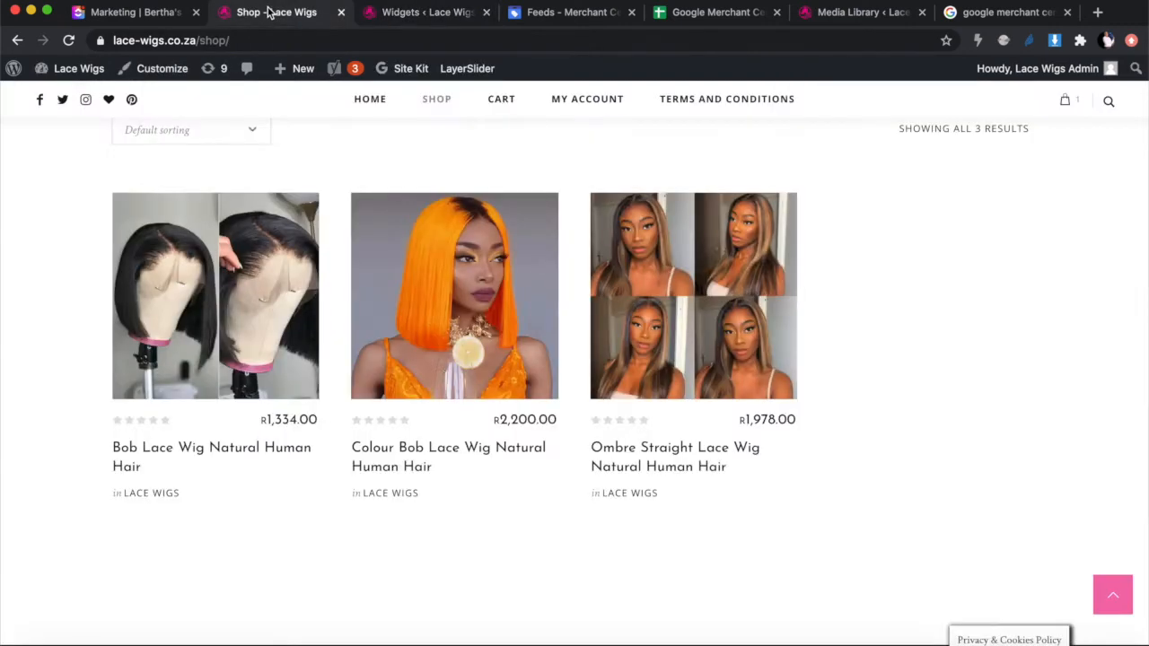
{"action": "left_click", "coordinate": [269, 12]}
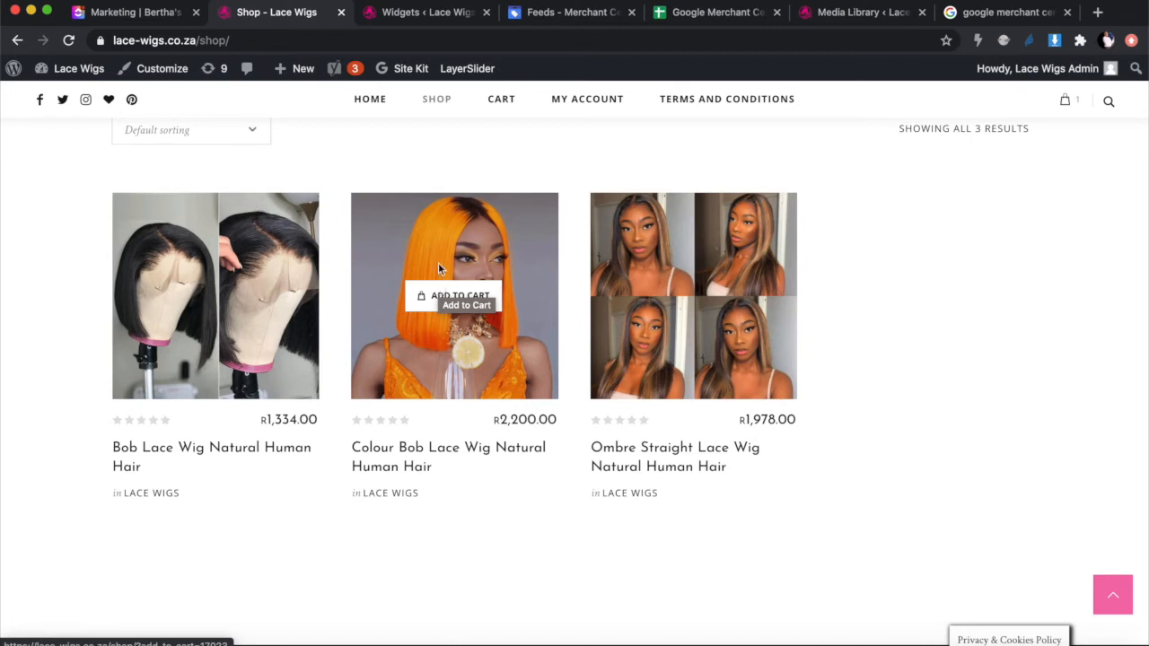
{"action": "left_click", "coordinate": [701, 12]}
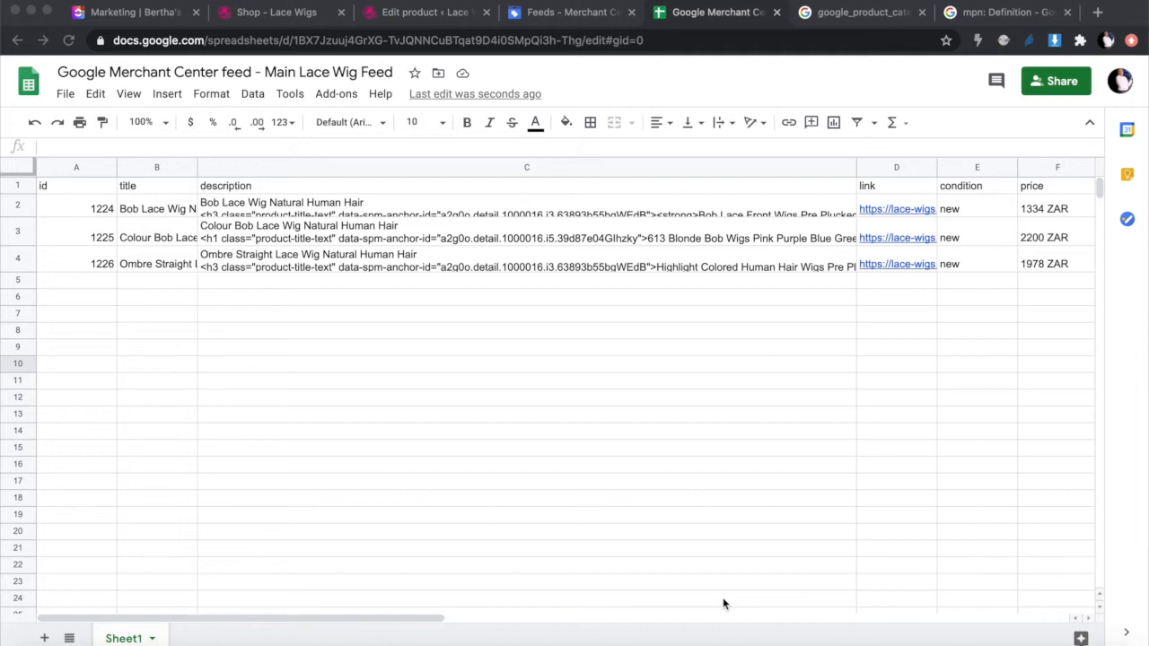
{"action": "scroll", "coordinate": [722, 597], "scroll_direction": "right", "scroll_amount": 5}
{"action": "scroll", "coordinate": [722, 597], "scroll_direction": "left", "scroll_amount": 5}
{"action": "left_click", "coordinate": [20, 192]}
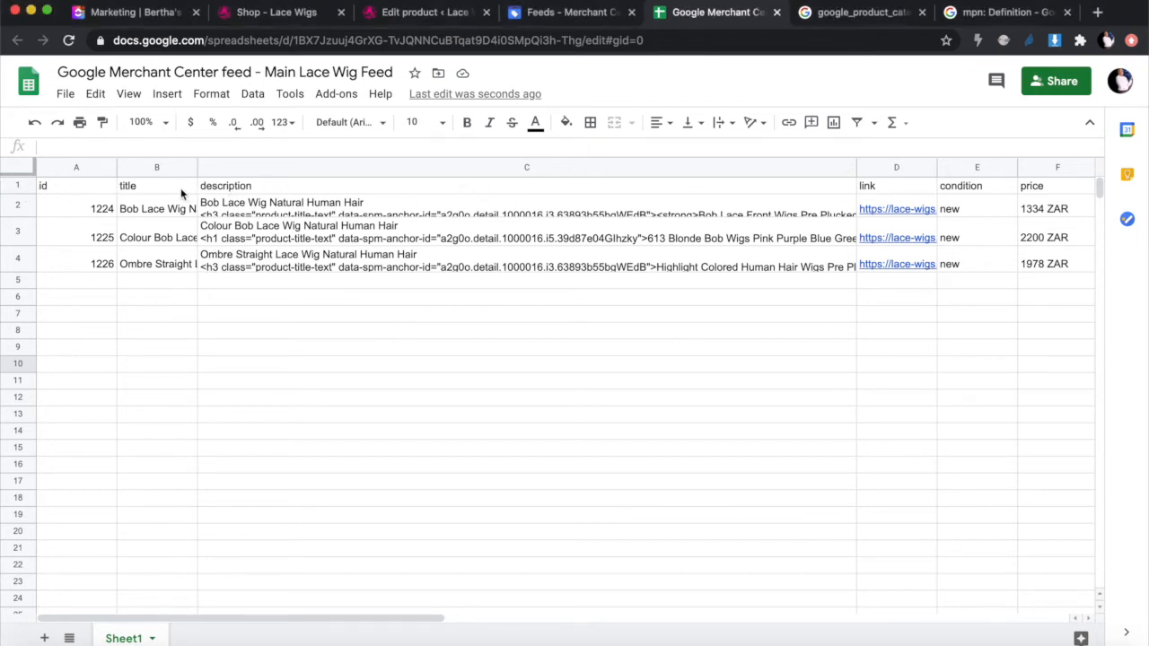
{"action": "left_click", "coordinate": [249, 193]}
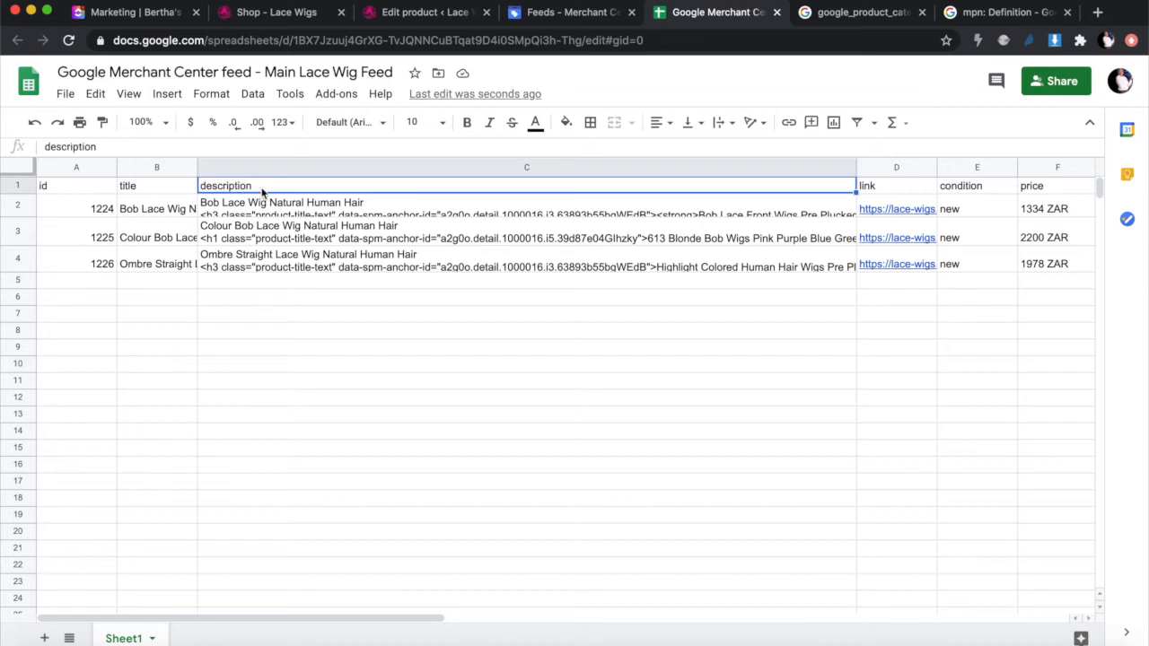
{"action": "left_click", "coordinate": [884, 189]}
{"action": "scroll", "coordinate": [756, 231], "scroll_direction": "right", "scroll_amount": 2}
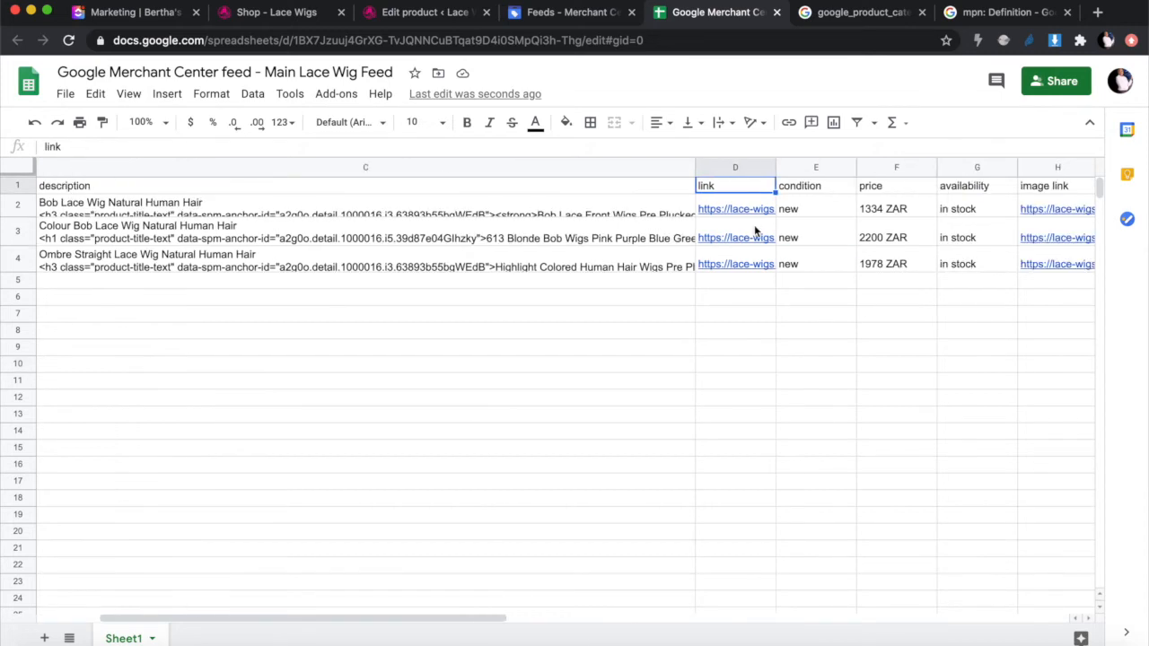
{"action": "left_click", "coordinate": [810, 186]}
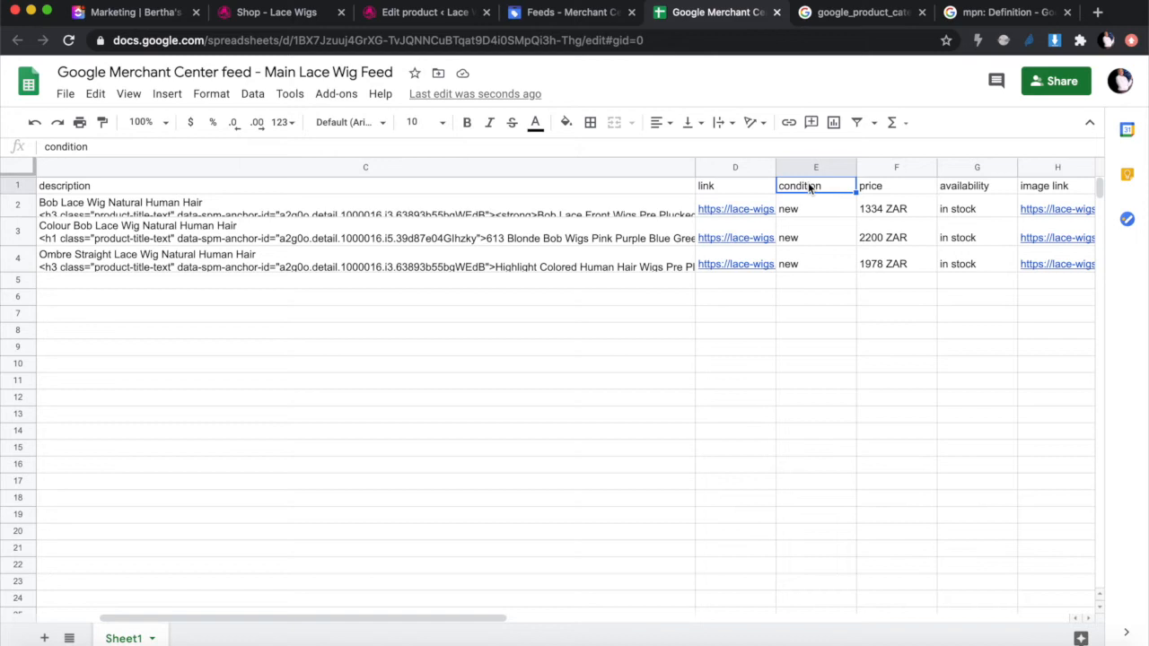
{"action": "left_click", "coordinate": [899, 190]}
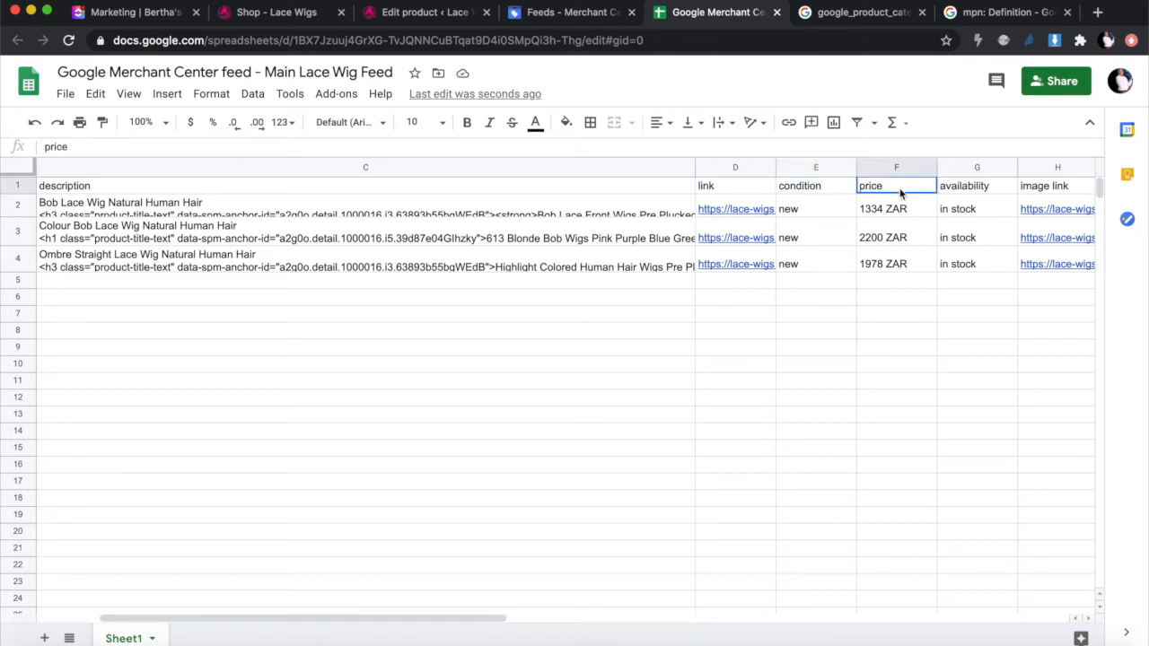
{"action": "left_click", "coordinate": [964, 191]}
{"action": "scroll", "coordinate": [933, 332], "scroll_direction": "right", "scroll_amount": 2}
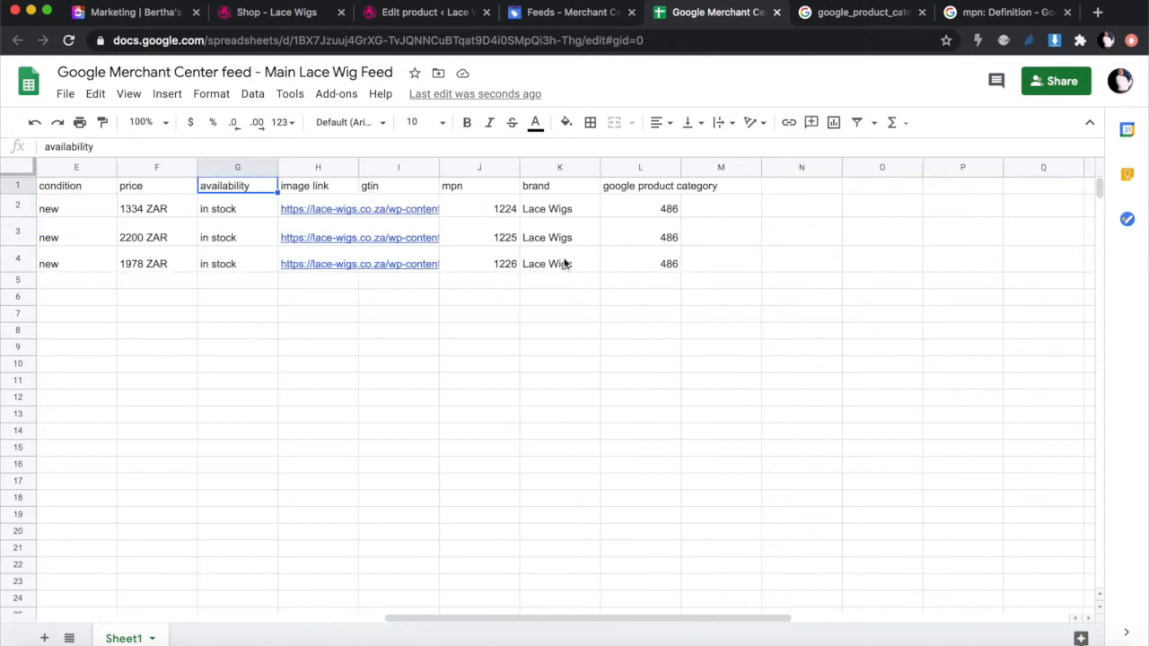
{"action": "scroll", "coordinate": [362, 384], "scroll_direction": "left", "scroll_amount": 4}
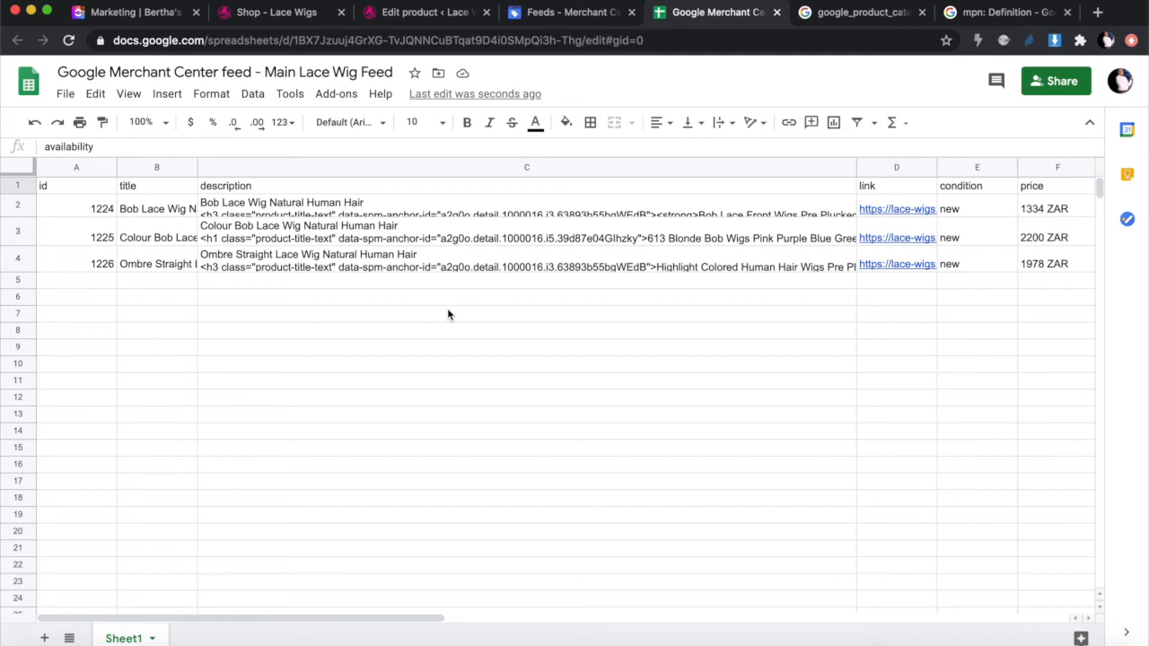
Step: Close the product image picker and open Bob Lace Wig Natural Human Hair for editing
{"action": "left_click", "coordinate": [401, 11]}
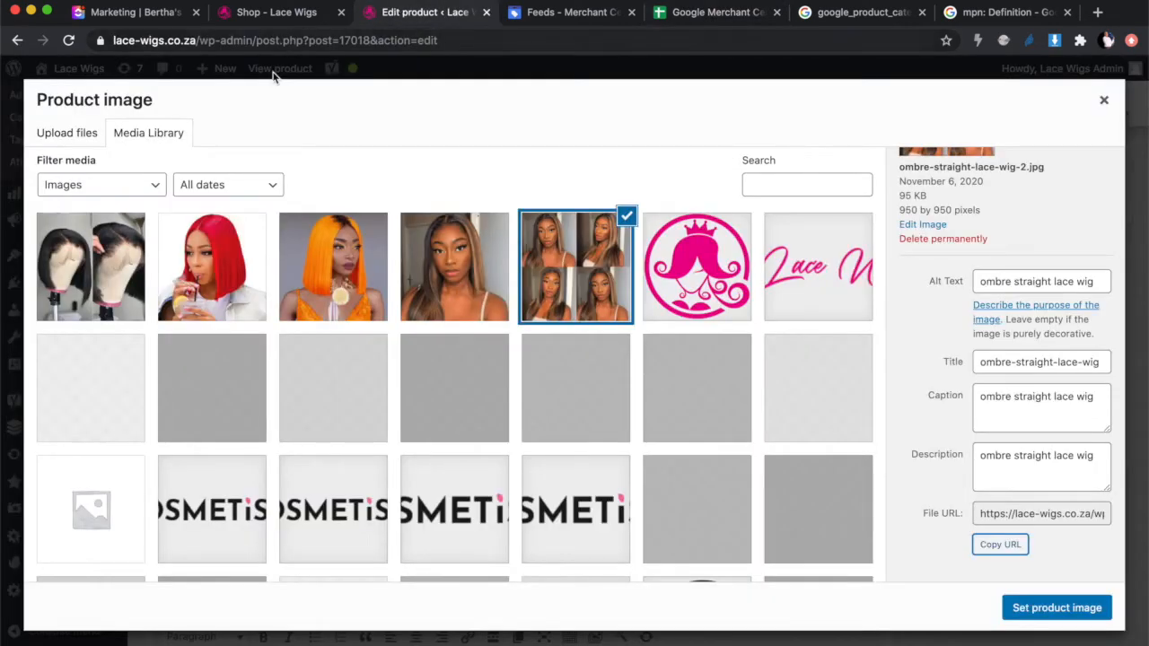
{"action": "left_click", "coordinate": [1104, 100]}
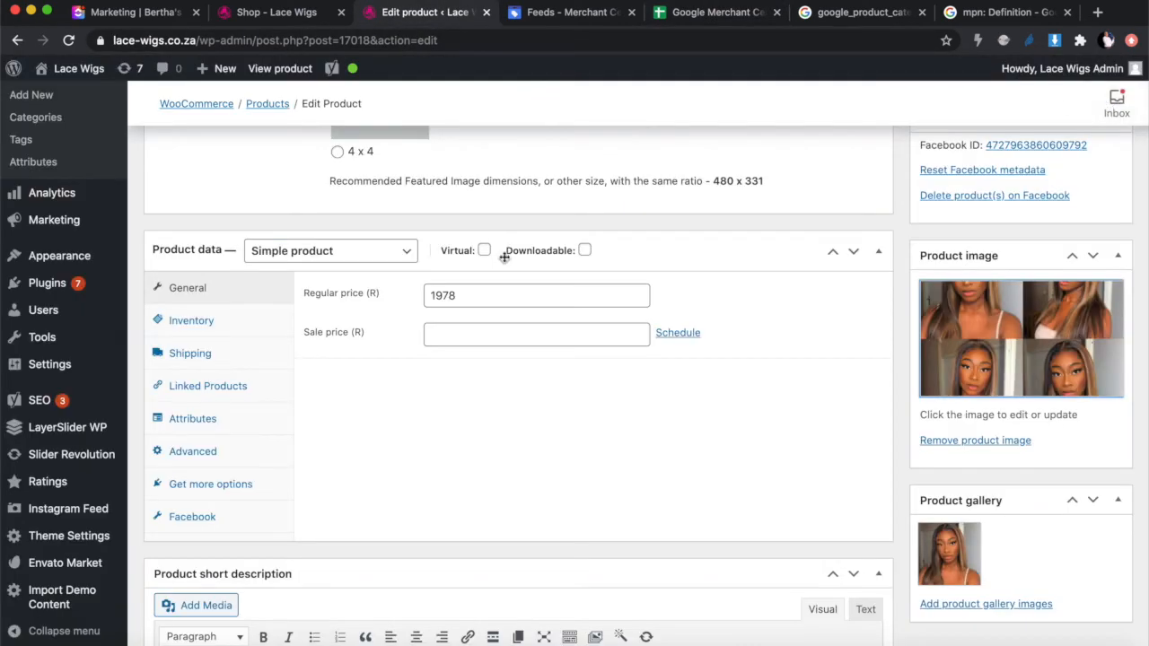
{"action": "left_click", "coordinate": [257, 106]}
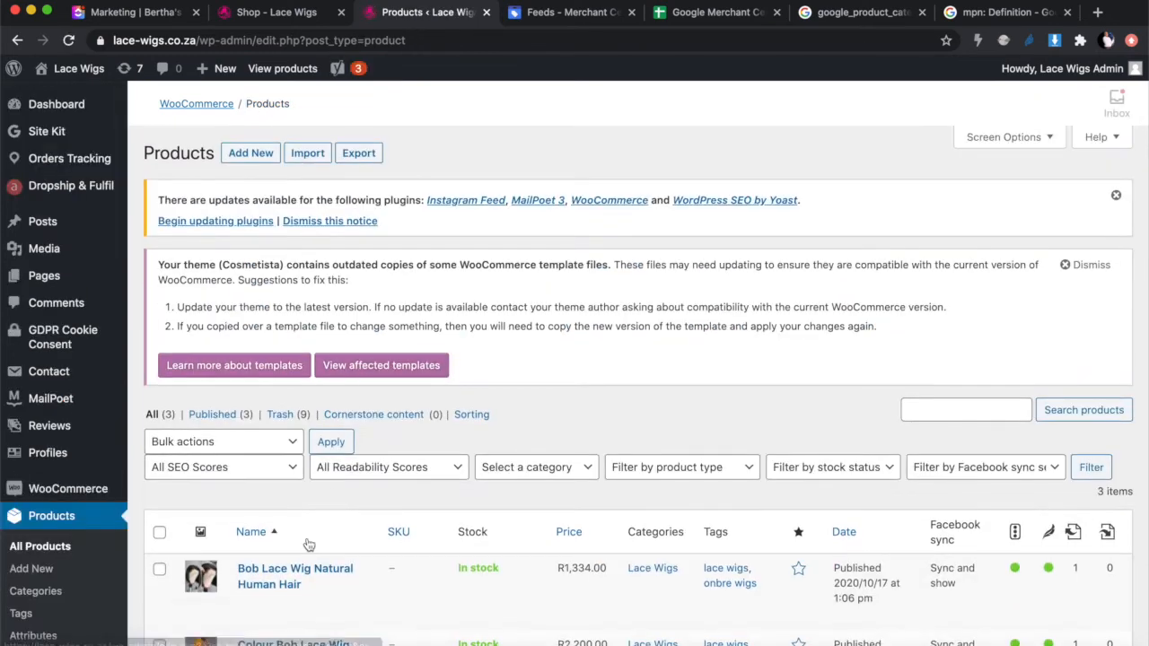
{"action": "left_click", "coordinate": [279, 567]}
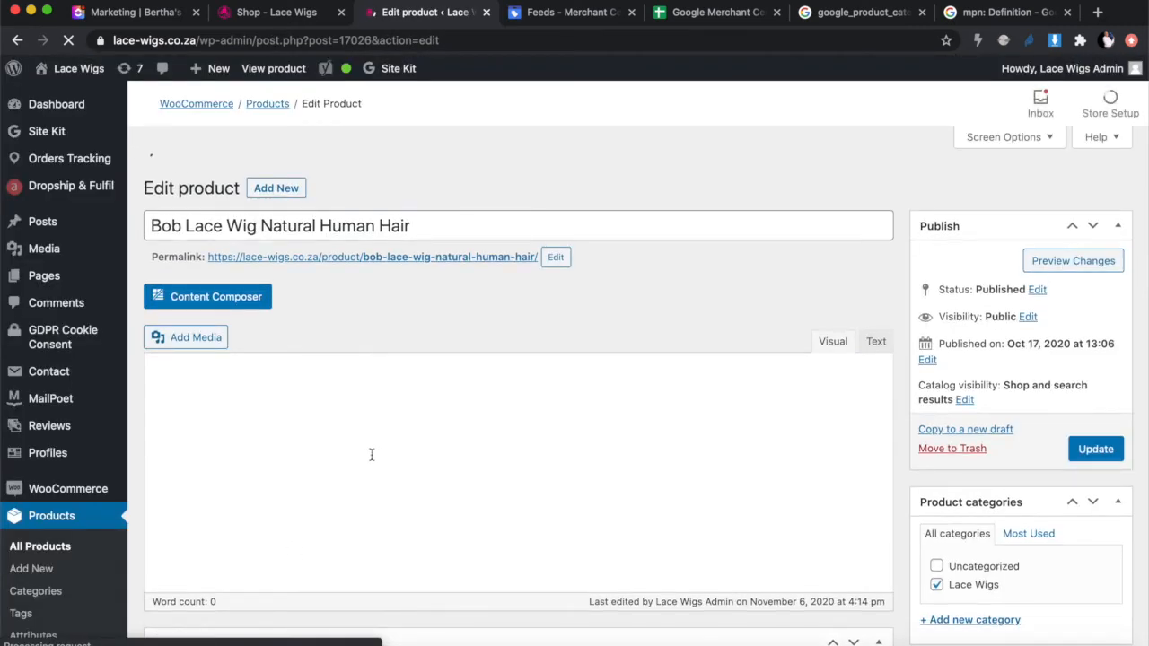
{"action": "scroll", "coordinate": [372, 455], "scroll_direction": "down", "scroll_amount": 1}
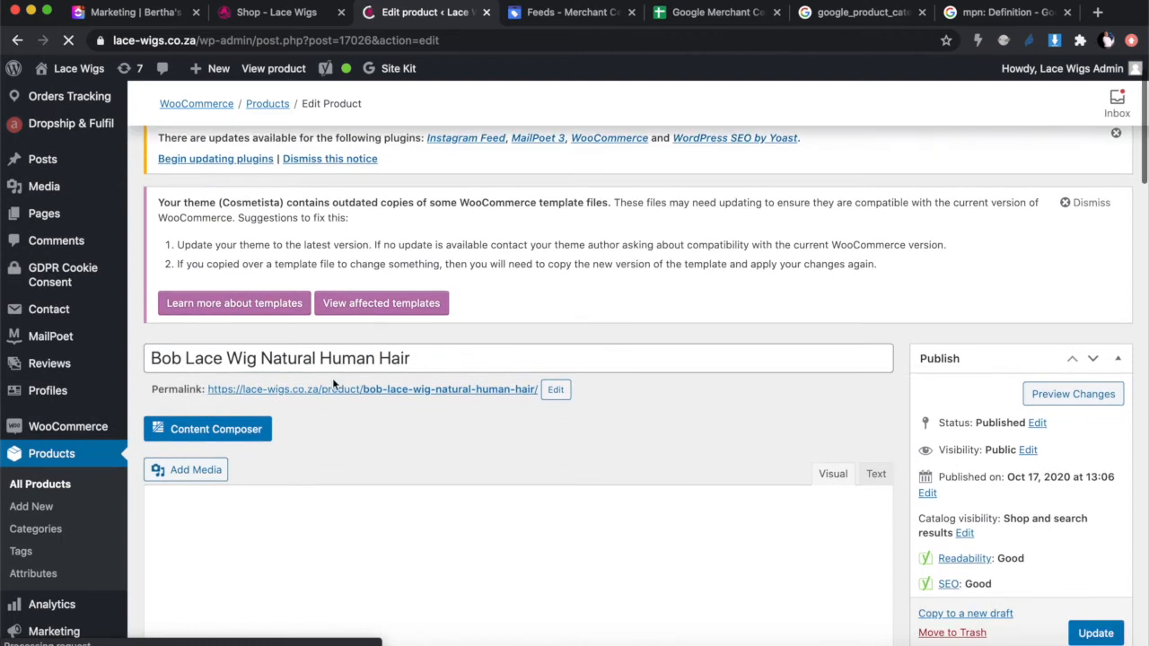
Step: Check id 1224 in cell A2 of the feed sheet, then return to the Shop page
{"action": "left_click", "coordinate": [726, 14]}
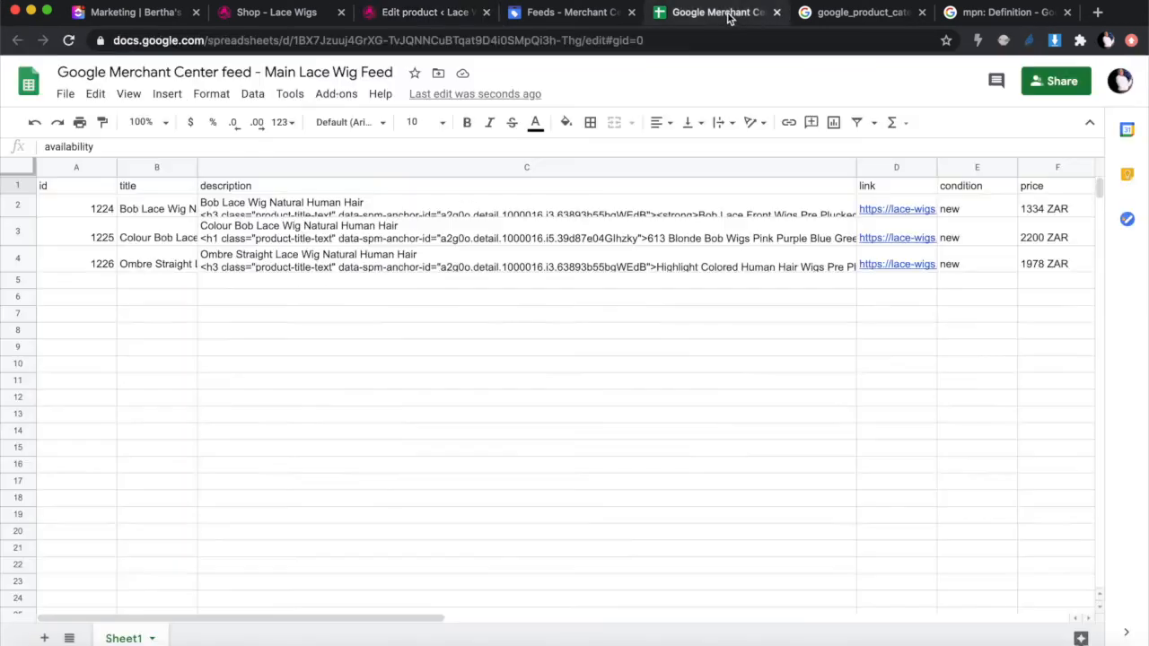
{"action": "left_click", "coordinate": [73, 209]}
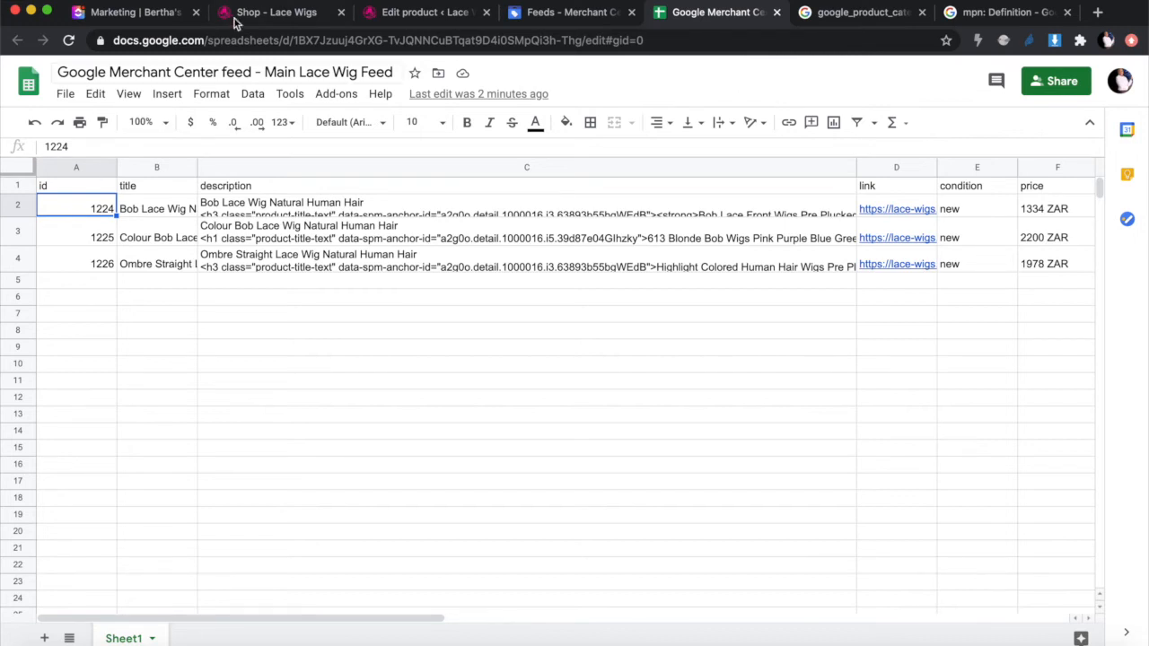
{"action": "left_click", "coordinate": [293, 13]}
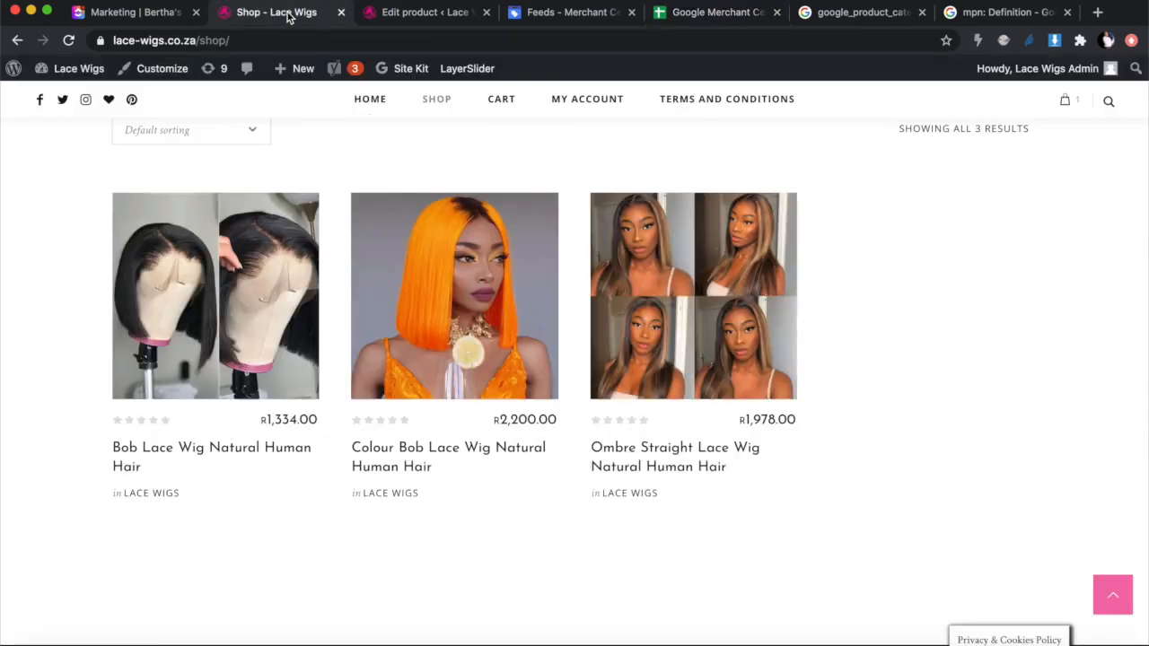
Step: Check the Bob Lace Wig's Inventory settings in WordPress, where the SKU field appears empty
{"action": "left_click", "coordinate": [405, 14]}
{"action": "scroll", "coordinate": [370, 371], "scroll_direction": "down", "scroll_amount": 2}
{"action": "scroll", "coordinate": [370, 371], "scroll_direction": "down", "scroll_amount": 10}
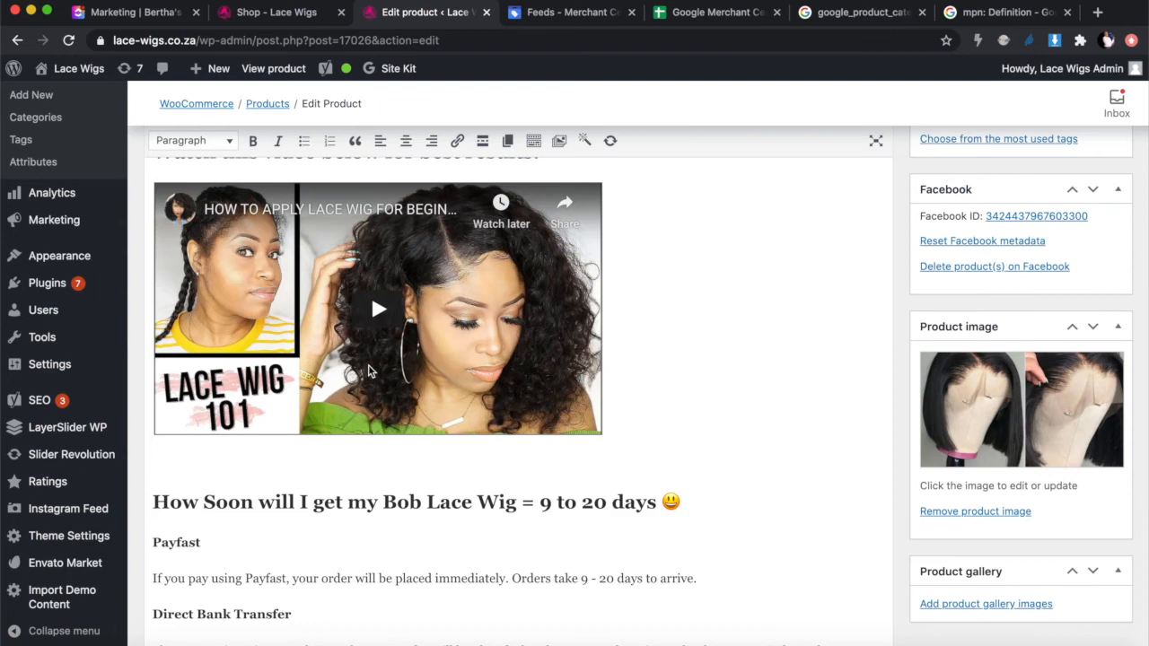
{"action": "scroll", "coordinate": [368, 370], "scroll_direction": "down", "scroll_amount": 15}
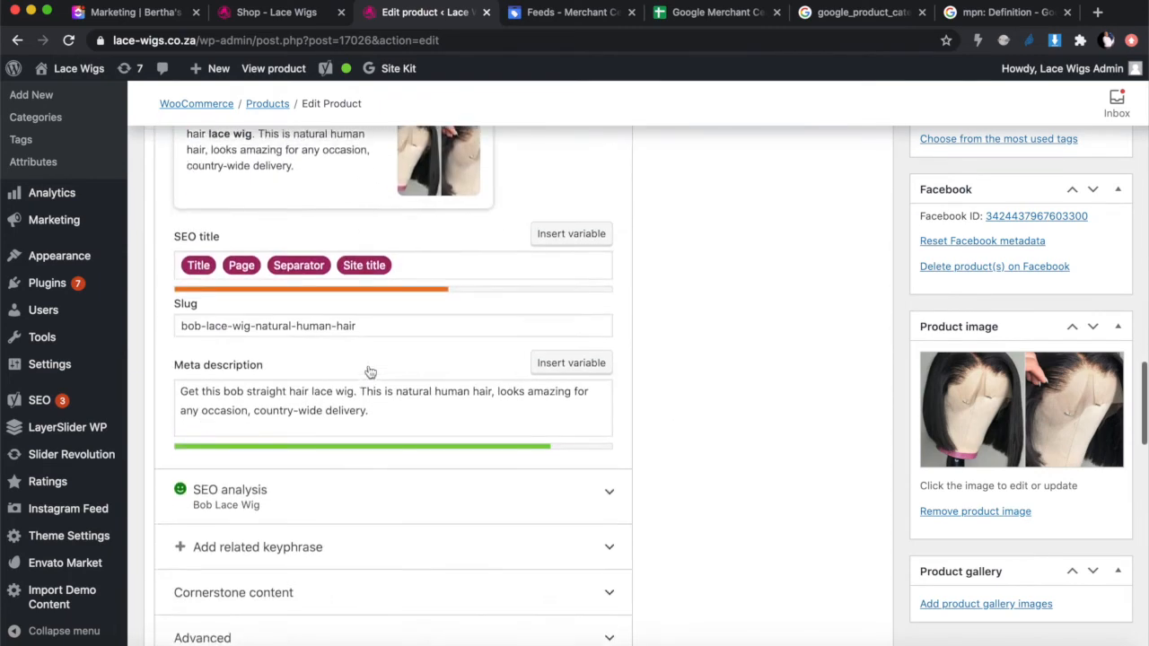
{"action": "scroll", "coordinate": [370, 371], "scroll_direction": "down", "scroll_amount": 15}
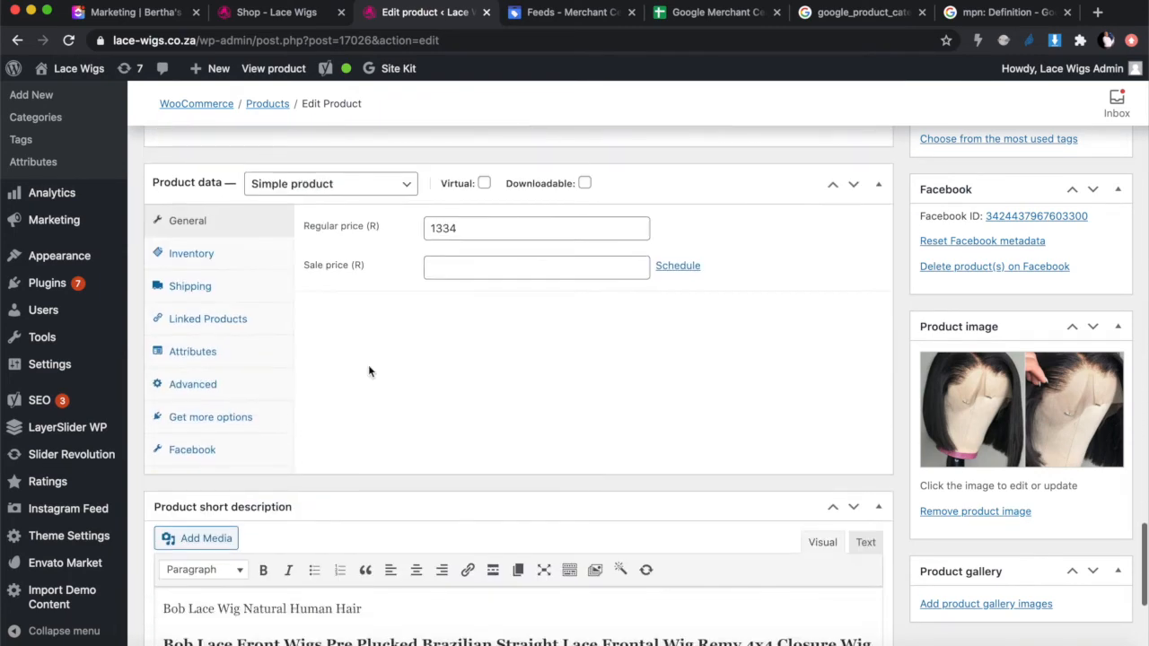
{"action": "left_click", "coordinate": [192, 254]}
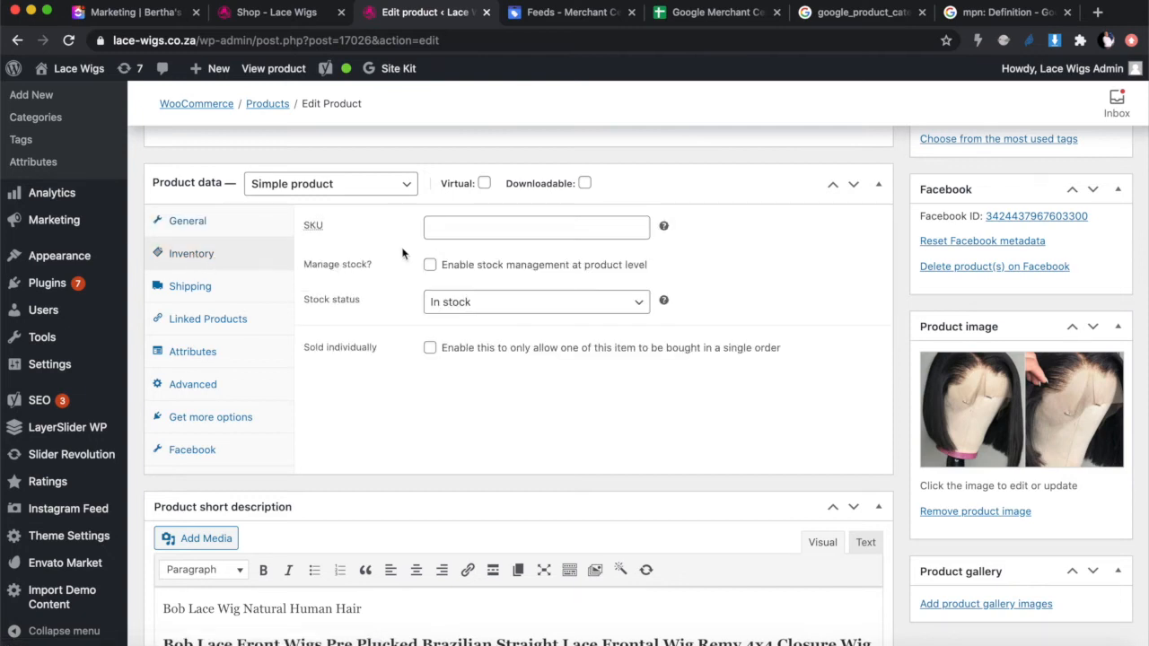
{"action": "left_click", "coordinate": [476, 235]}
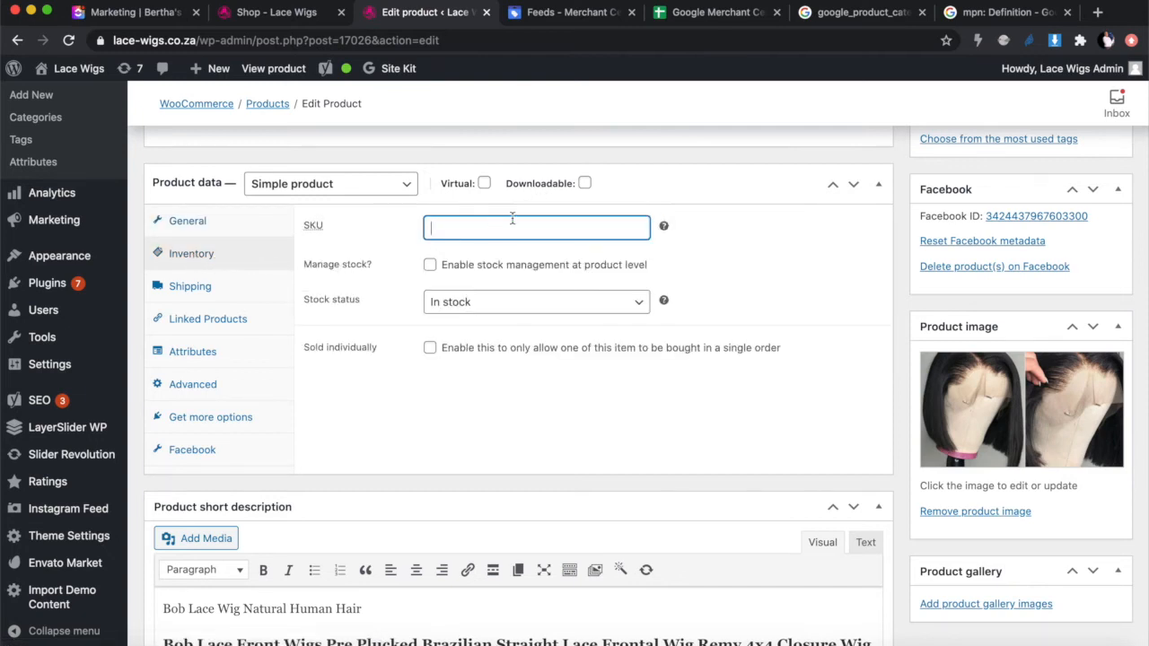
Step: Reopen the Bob Lace Wig edit page and confirm its SKU 1224 matches the feed's id
{"action": "left_click", "coordinate": [704, 12]}
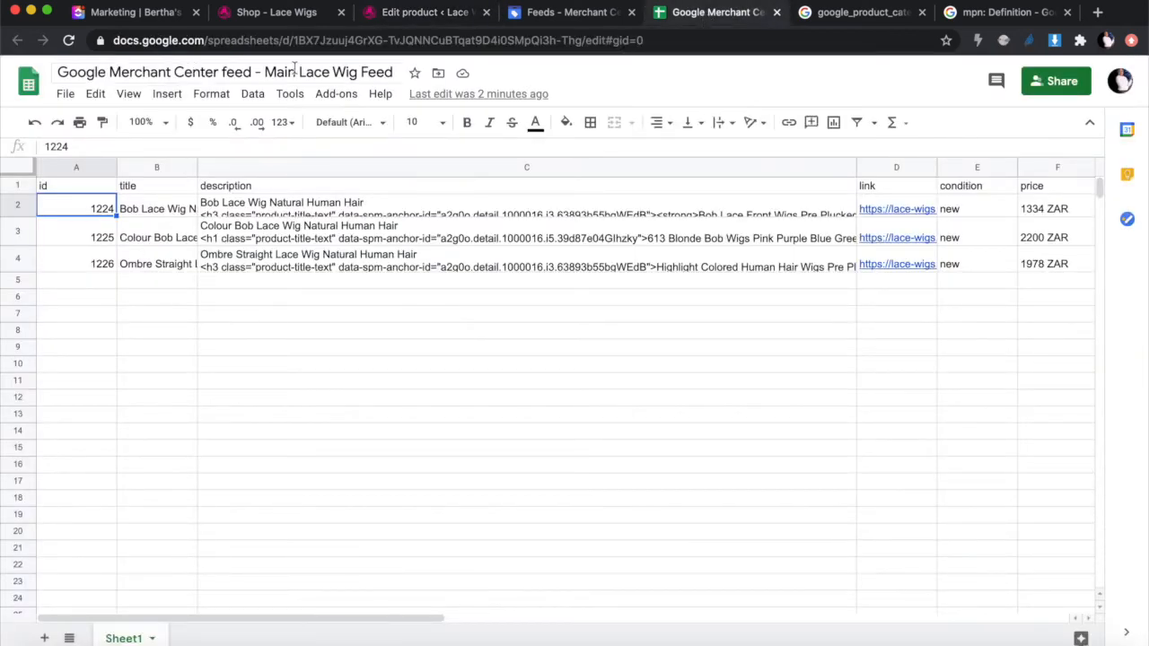
{"action": "left_click", "coordinate": [277, 13]}
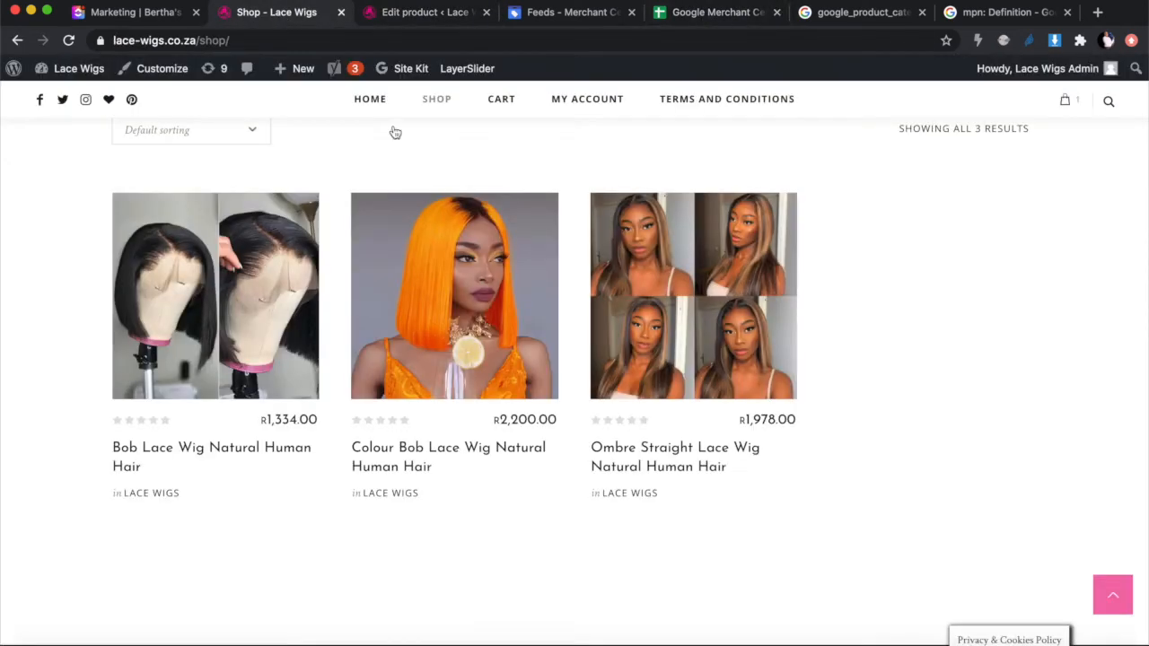
{"action": "left_click", "coordinate": [415, 13]}
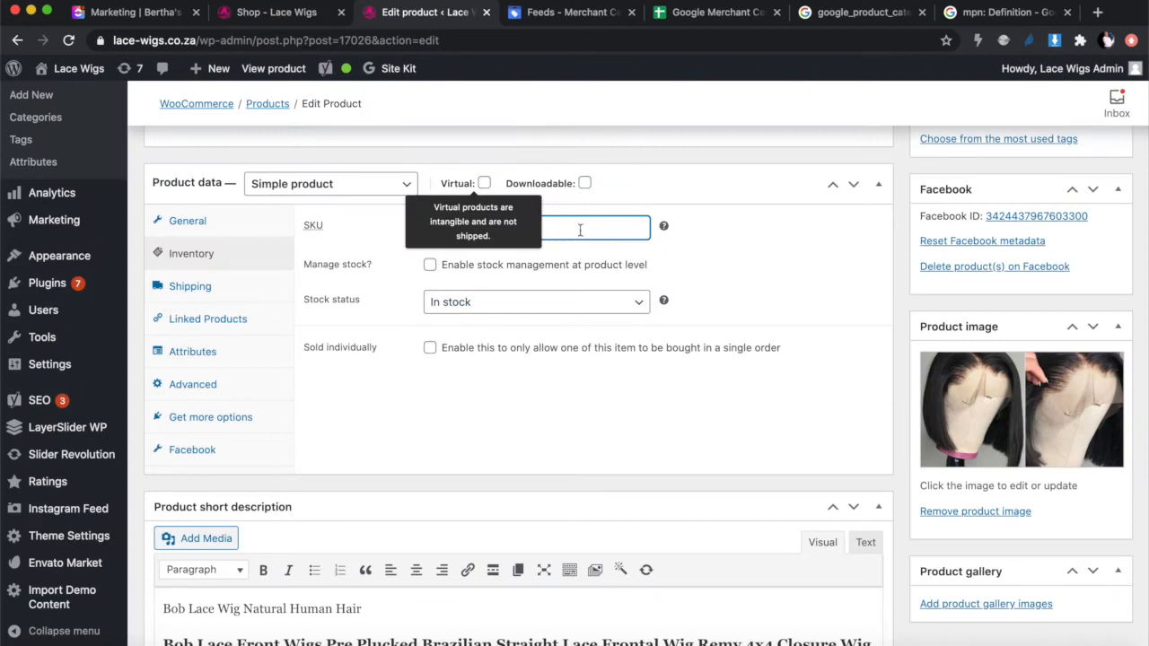
{"action": "left_click", "coordinate": [615, 416]}
{"action": "left_click", "coordinate": [552, 230]}
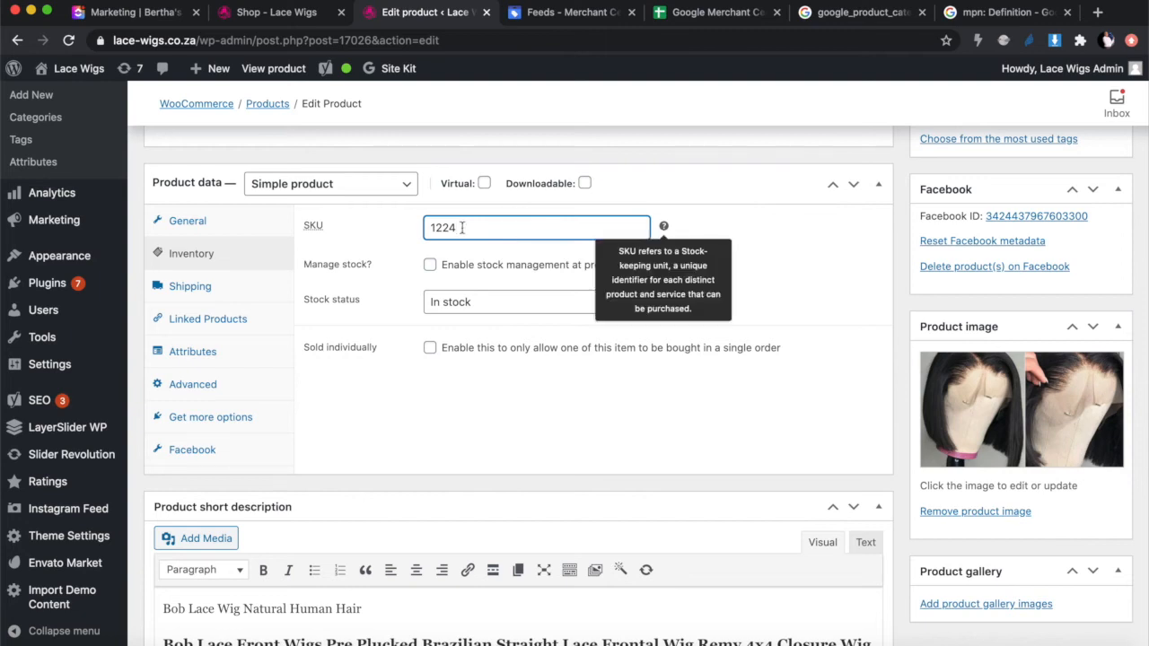
{"action": "left_click", "coordinate": [728, 14]}
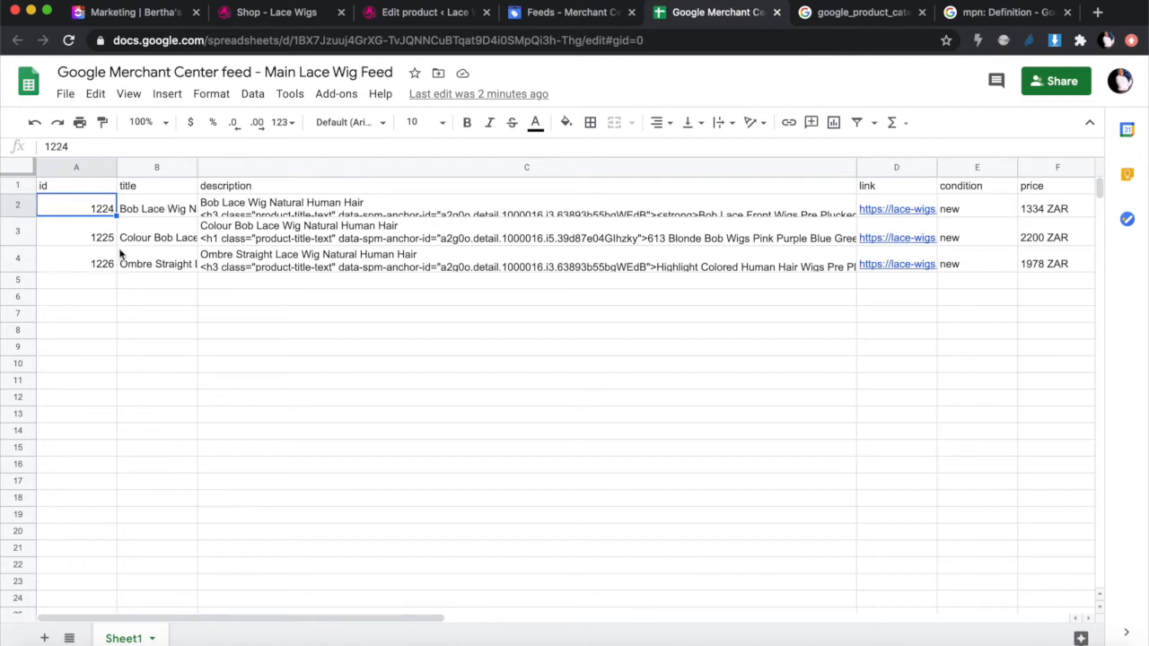
Step: Compare the feed's B2 title and C2 description with the Bob Lace Wig WordPress page
{"action": "left_click", "coordinate": [162, 208]}
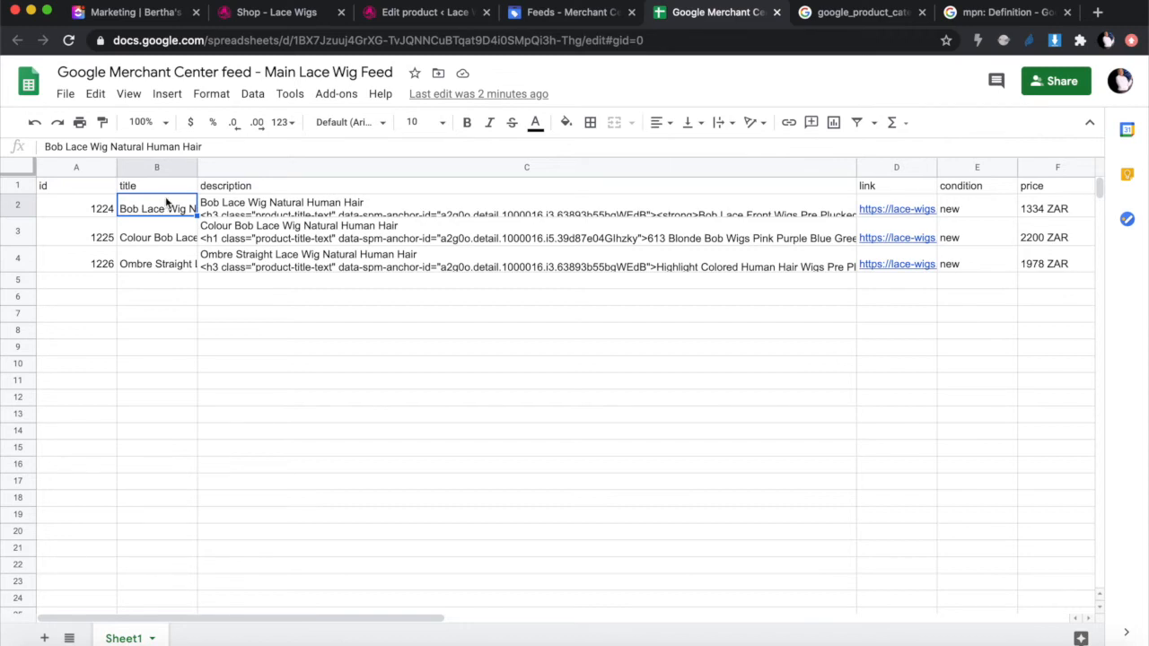
{"action": "left_click", "coordinate": [420, 11]}
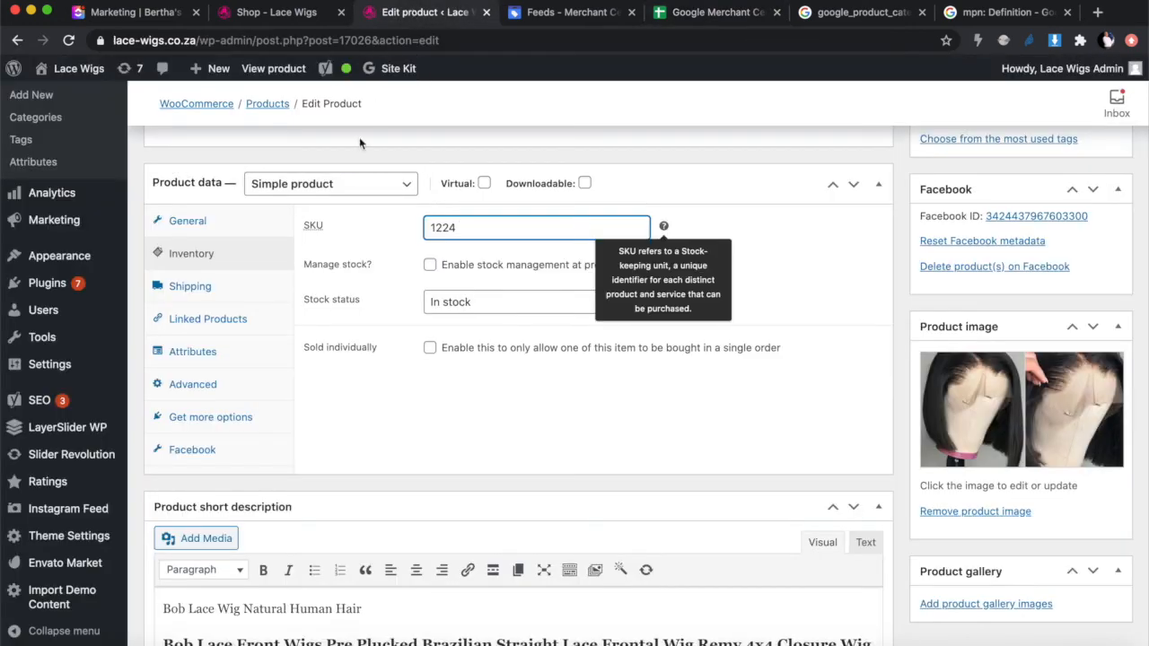
{"action": "scroll", "coordinate": [393, 303], "scroll_direction": "up", "scroll_amount": 20}
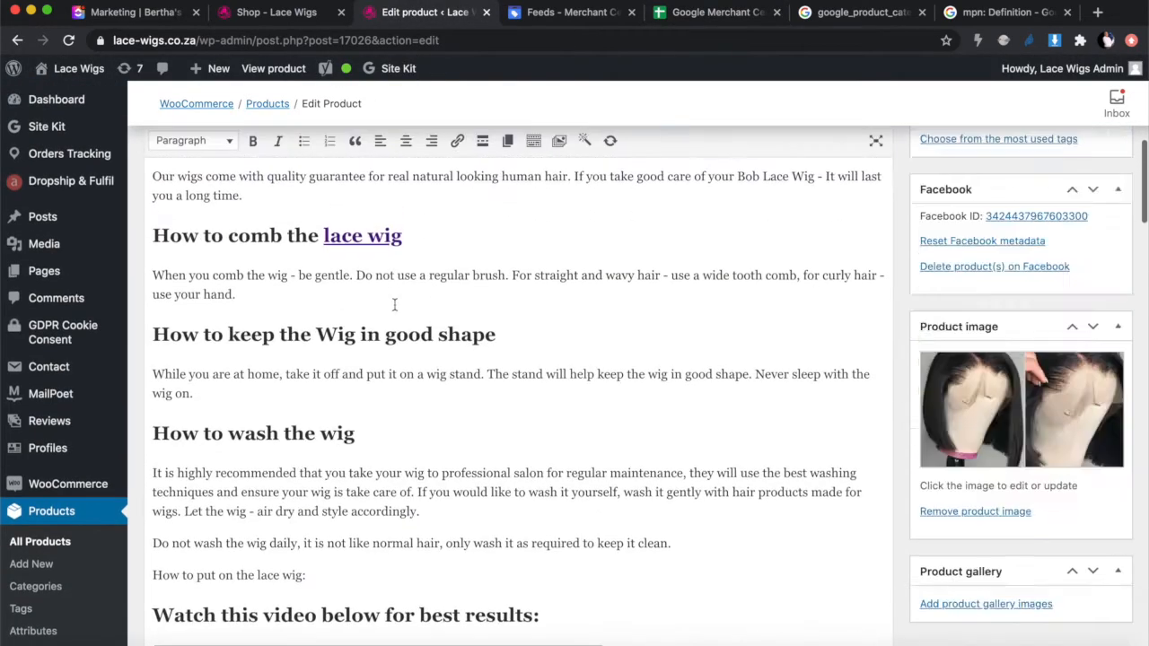
{"action": "scroll", "coordinate": [394, 305], "scroll_direction": "up", "scroll_amount": 10}
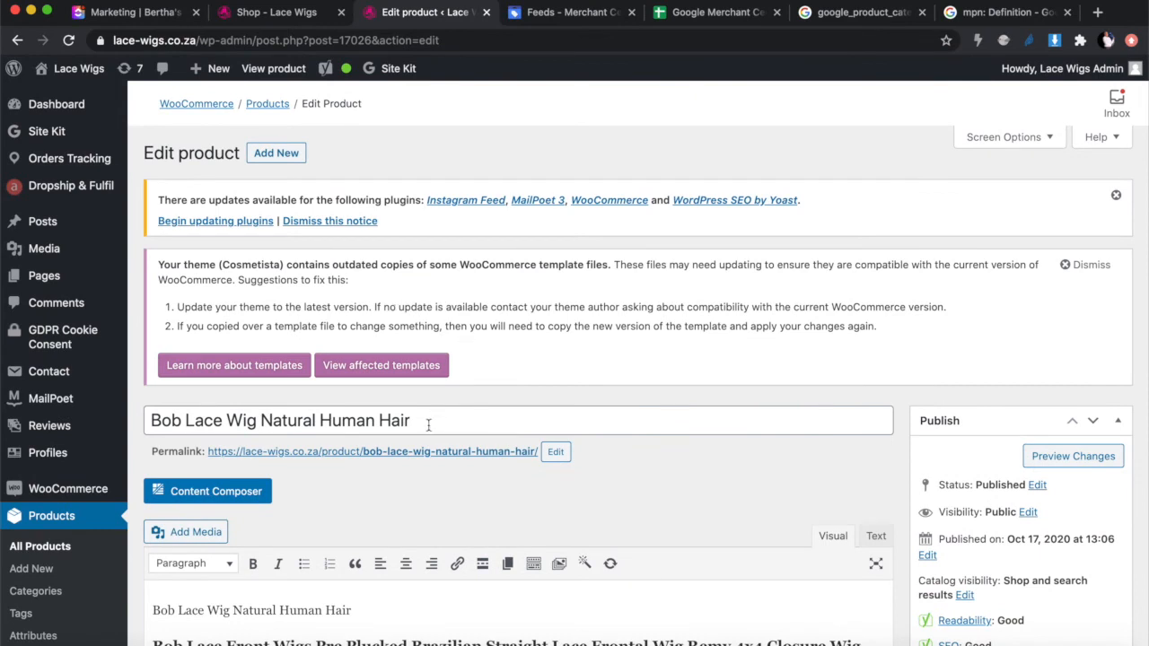
{"action": "left_click", "coordinate": [698, 18]}
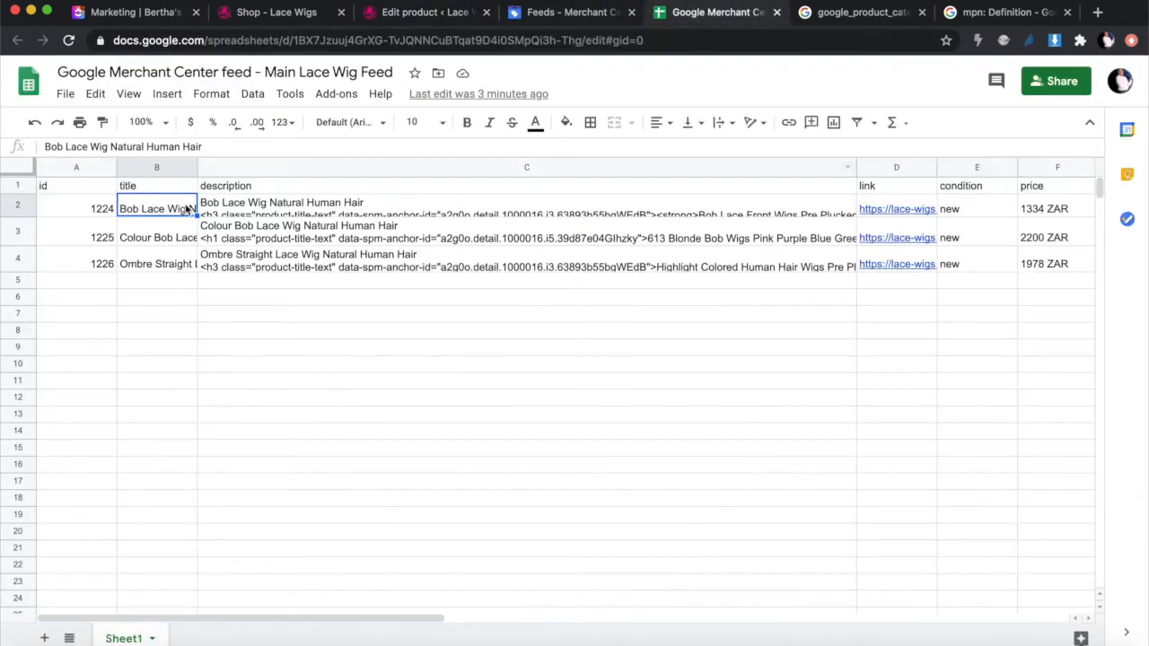
{"action": "left_click", "coordinate": [288, 206]}
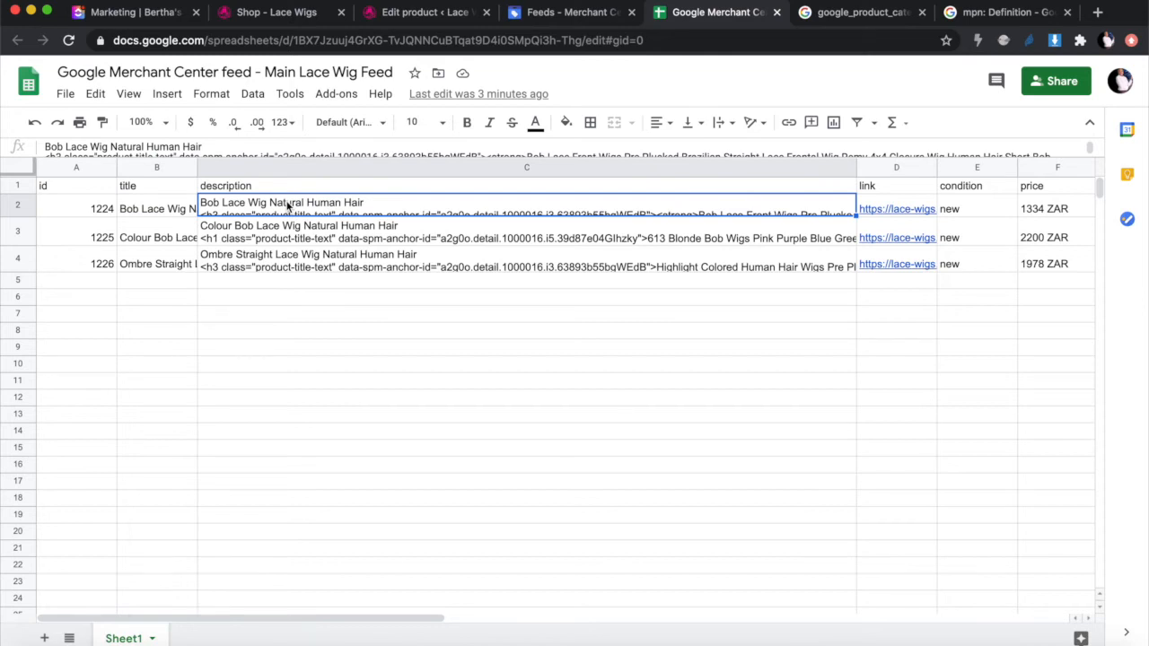
{"action": "left_click", "coordinate": [413, 15]}
{"action": "scroll", "coordinate": [468, 435], "scroll_direction": "down", "scroll_amount": 1}
{"action": "scroll", "coordinate": [468, 434], "scroll_direction": "down", "scroll_amount": 5}
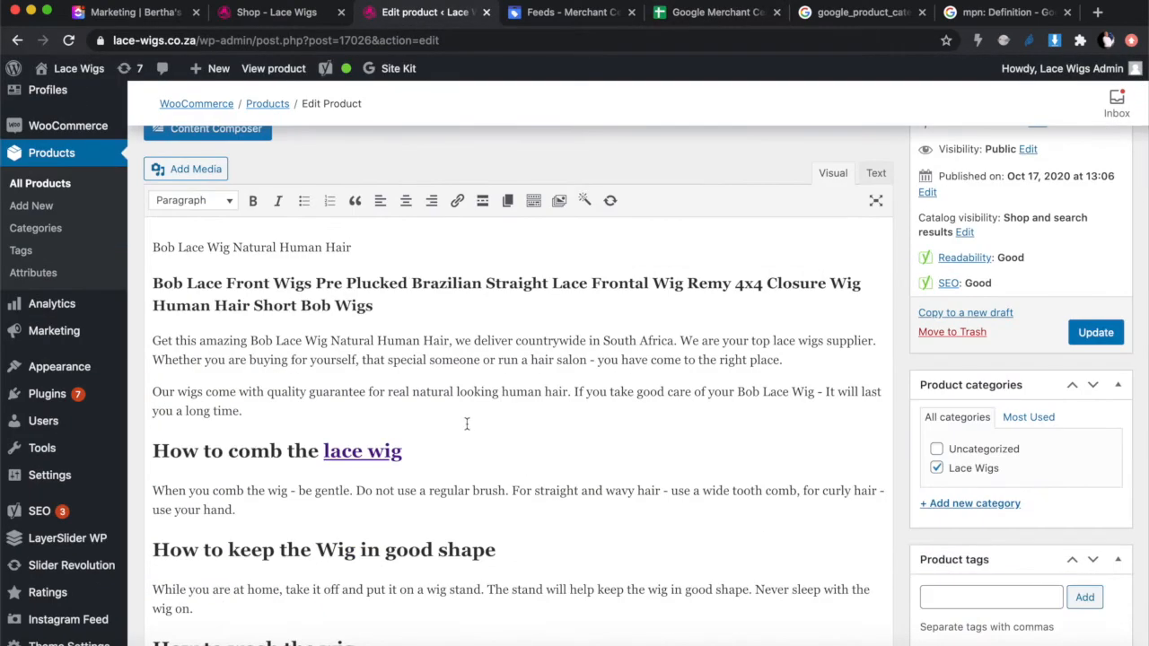
Step: Switch the Bob Lace Wig description to the Text view to show its raw HTML
{"action": "left_click_drag", "start_coordinate": [150, 247], "coordinate": [513, 577]}
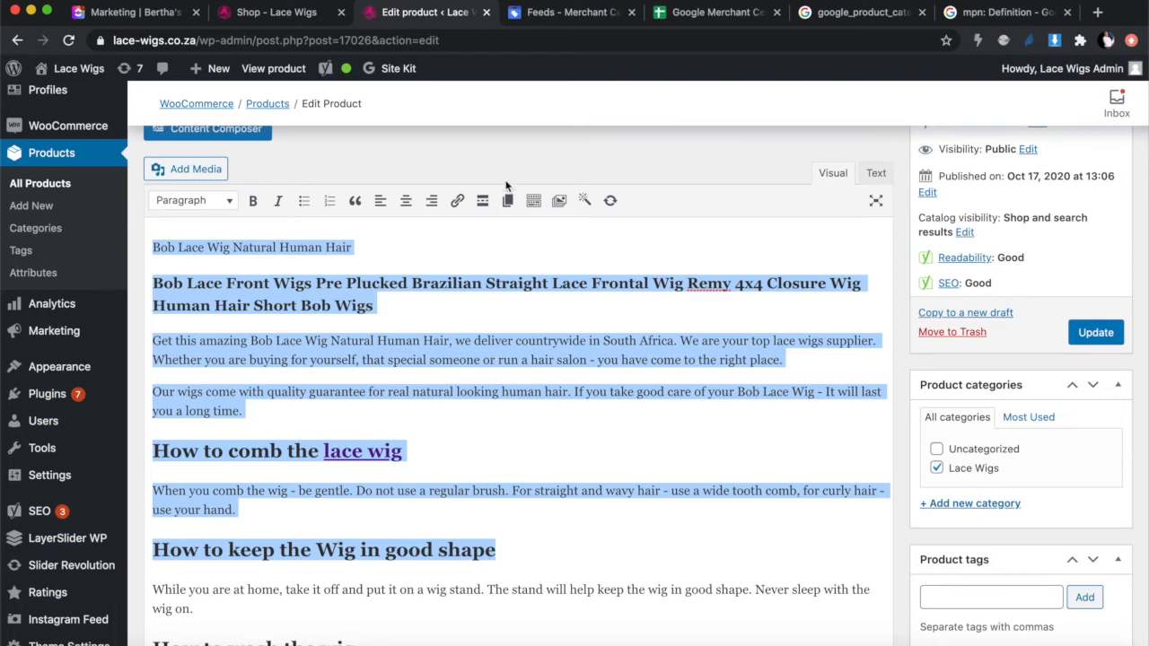
{"action": "left_click", "coordinate": [423, 316]}
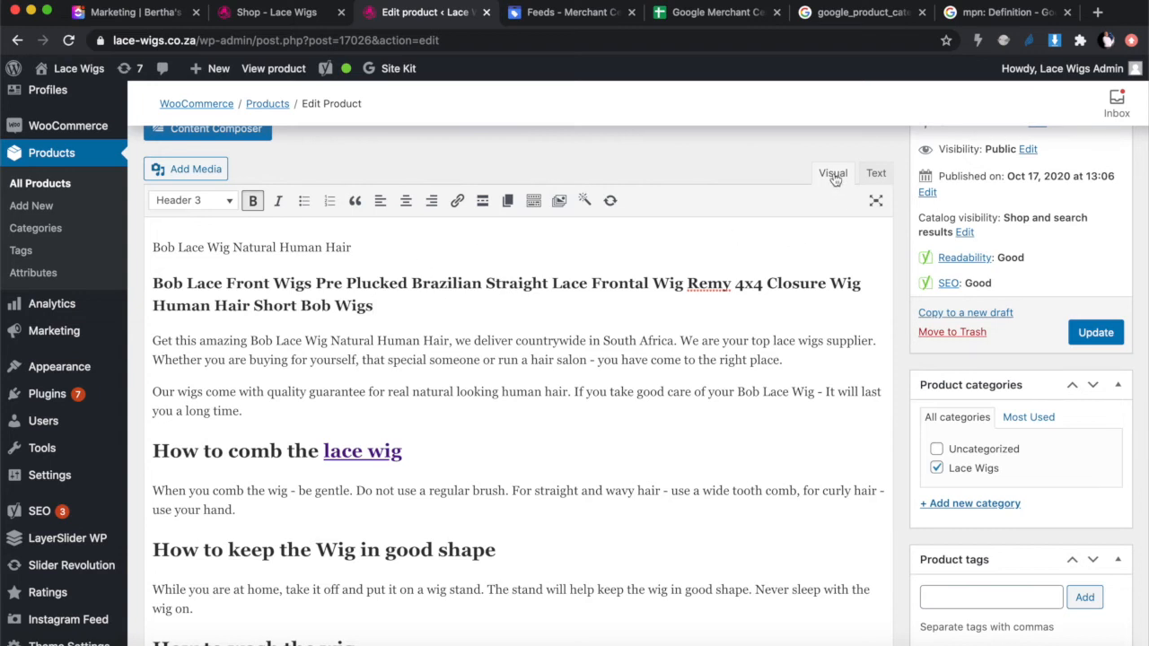
{"action": "left_click", "coordinate": [874, 174]}
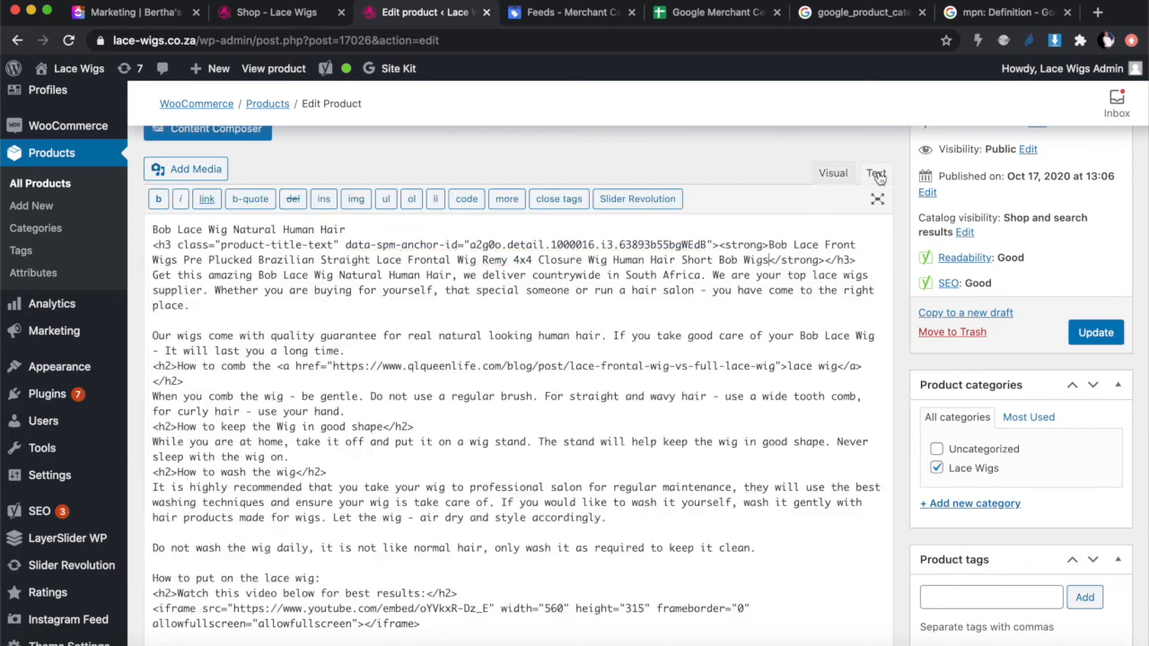
{"action": "left_click", "coordinate": [833, 174]}
{"action": "scroll", "coordinate": [808, 206], "scroll_direction": "up", "scroll_amount": 2}
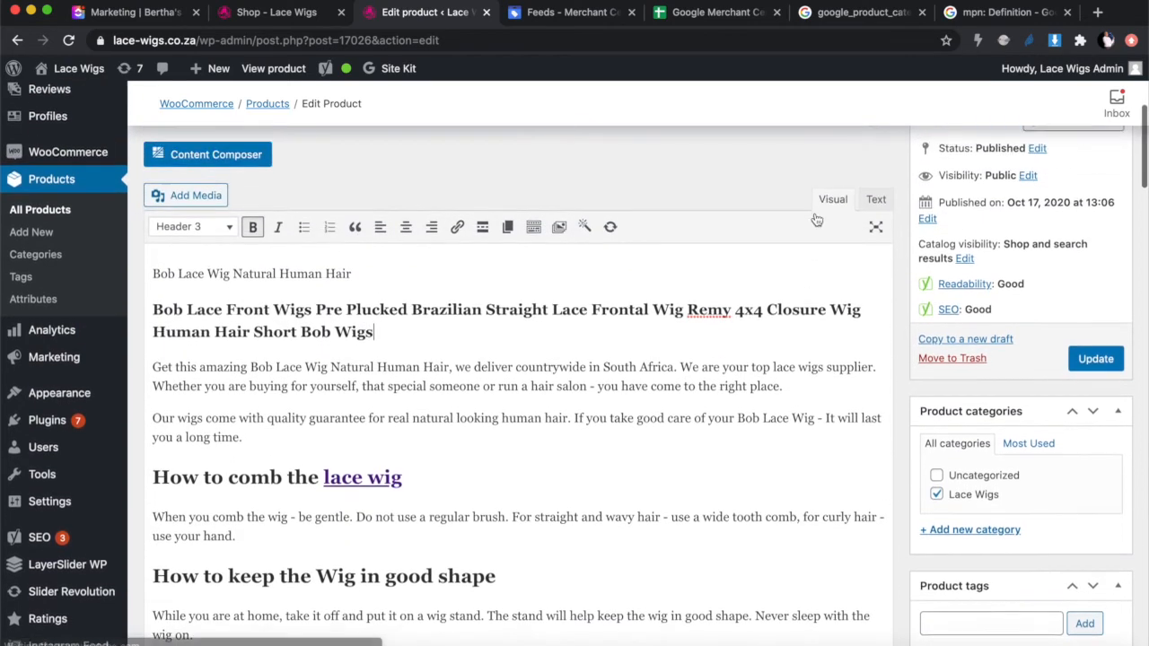
{"action": "left_click", "coordinate": [874, 203]}
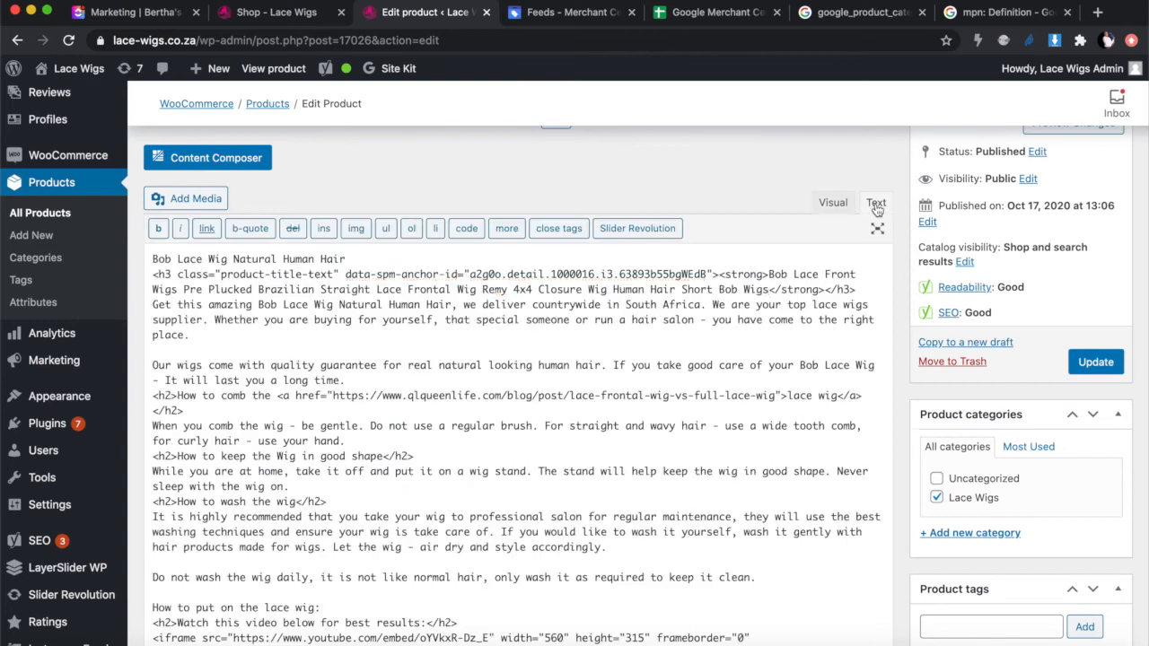
Step: Scroll through the description HTML to compare it with the feed's C2 text
{"action": "scroll", "coordinate": [547, 438], "scroll_direction": "down", "scroll_amount": 1}
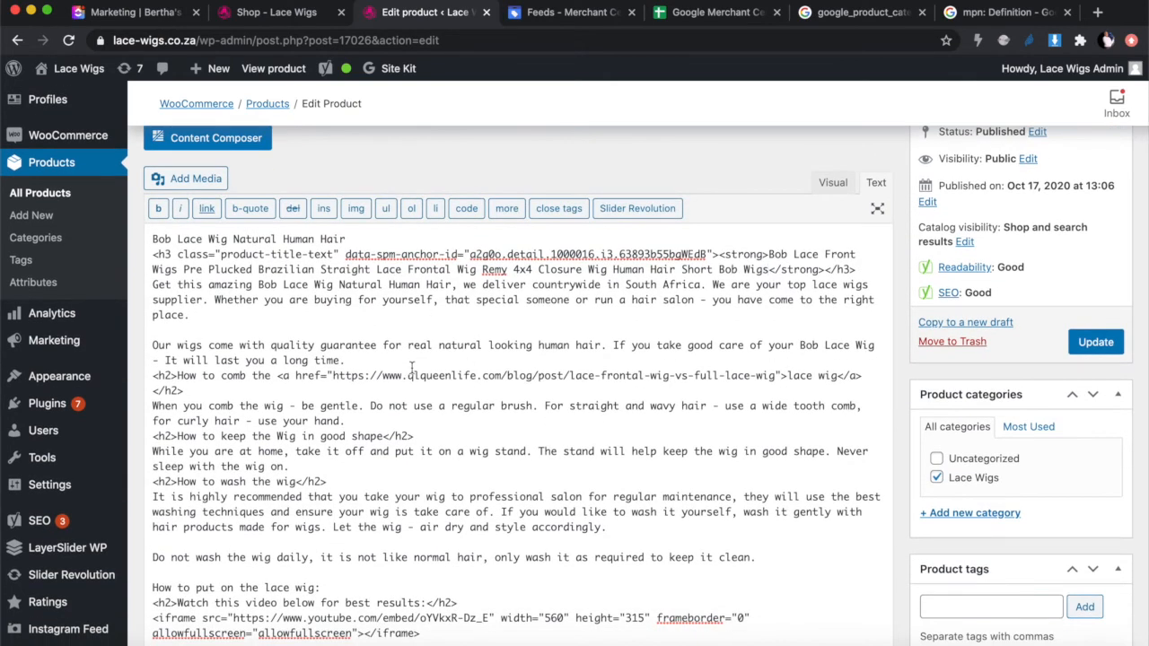
{"action": "scroll", "coordinate": [412, 368], "scroll_direction": "up", "scroll_amount": 2}
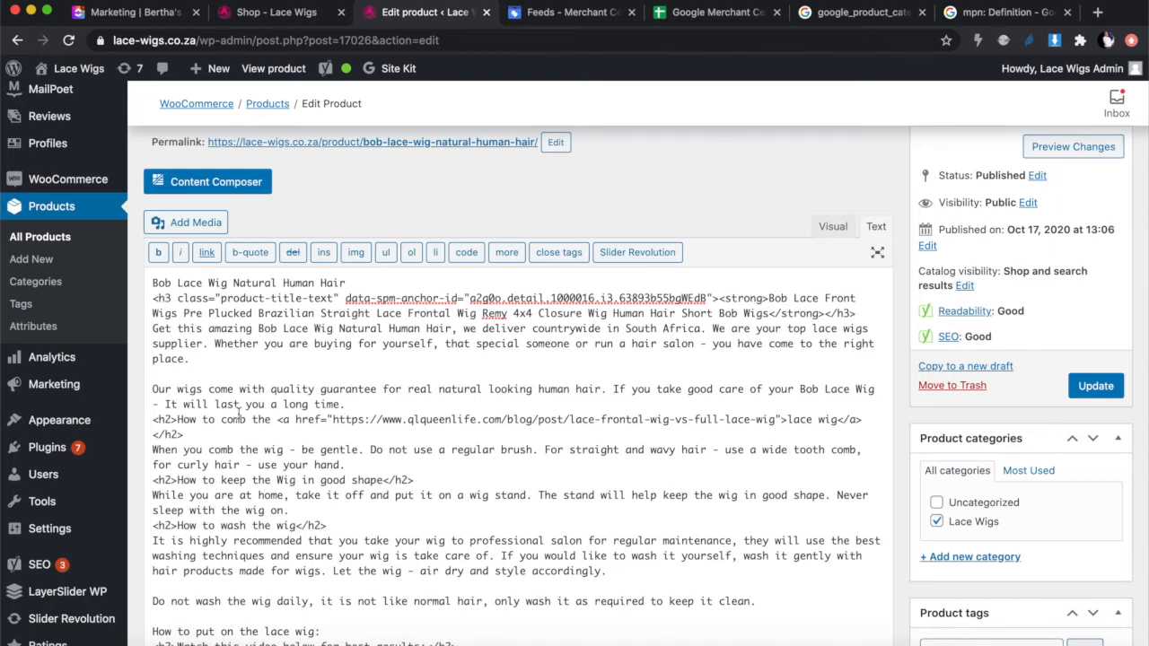
{"action": "scroll", "coordinate": [238, 414], "scroll_direction": "down", "scroll_amount": 2}
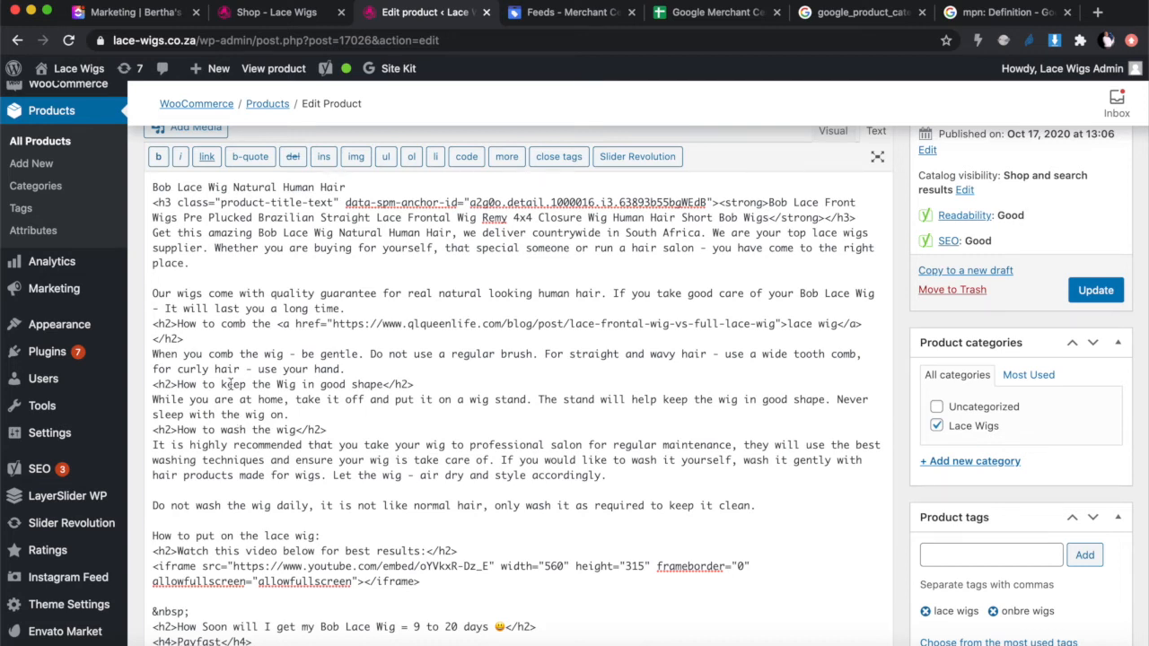
{"action": "scroll", "coordinate": [185, 411], "scroll_direction": "down", "scroll_amount": 4}
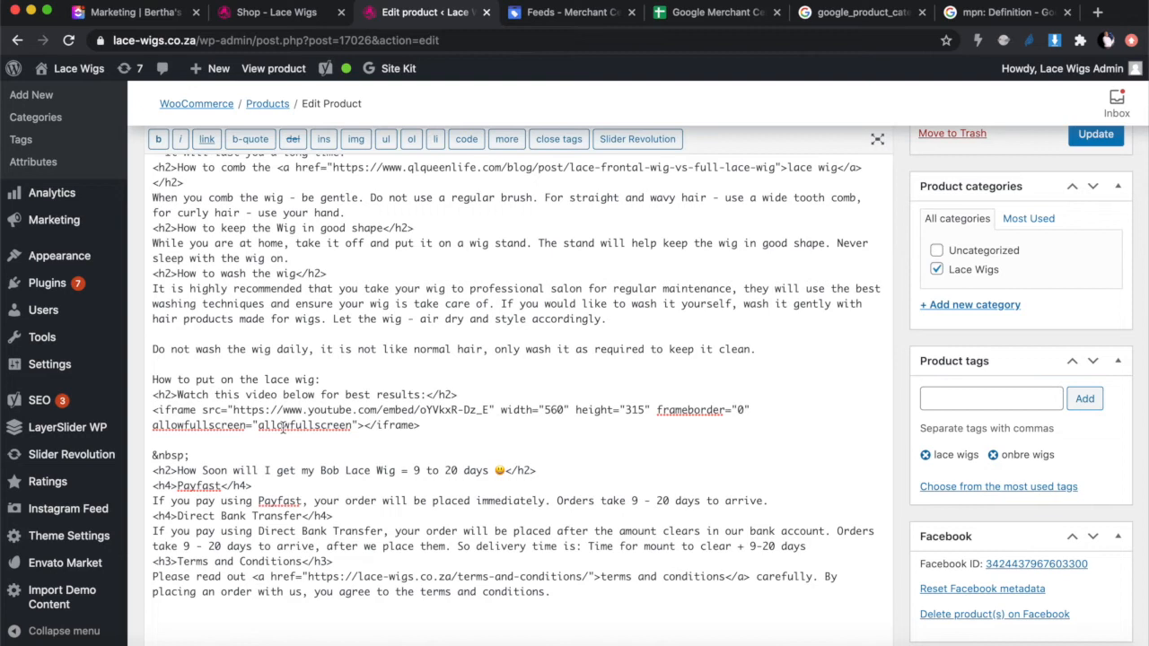
{"action": "scroll", "coordinate": [283, 427], "scroll_direction": "down", "scroll_amount": 2}
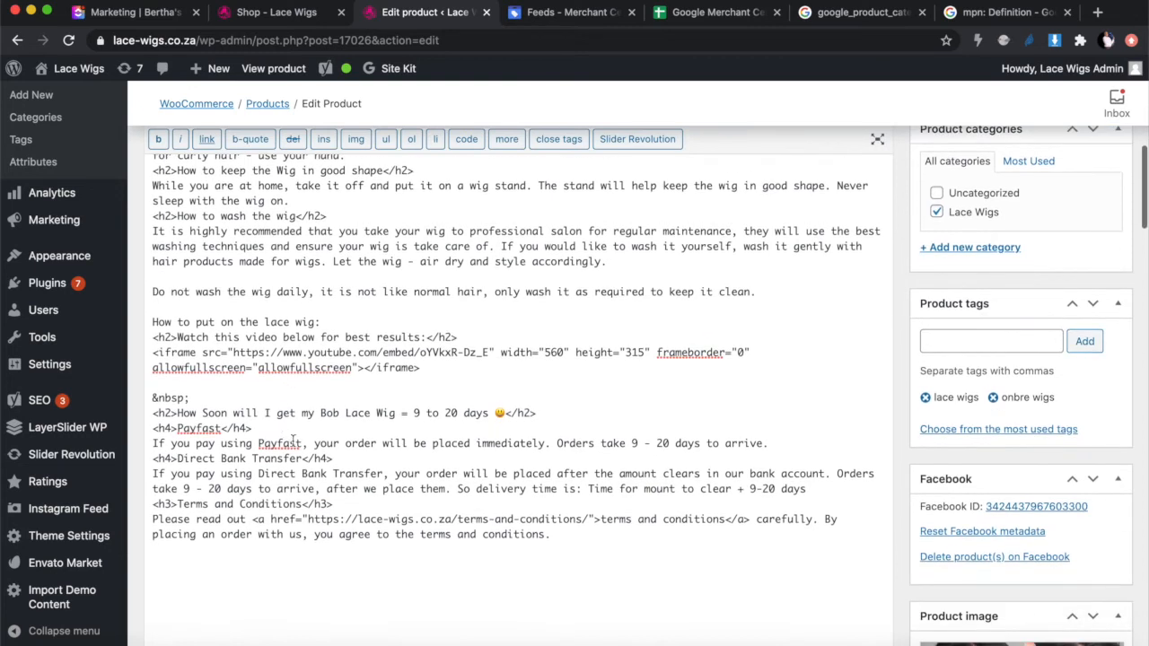
{"action": "scroll", "coordinate": [562, 553], "scroll_direction": "up", "scroll_amount": 3}
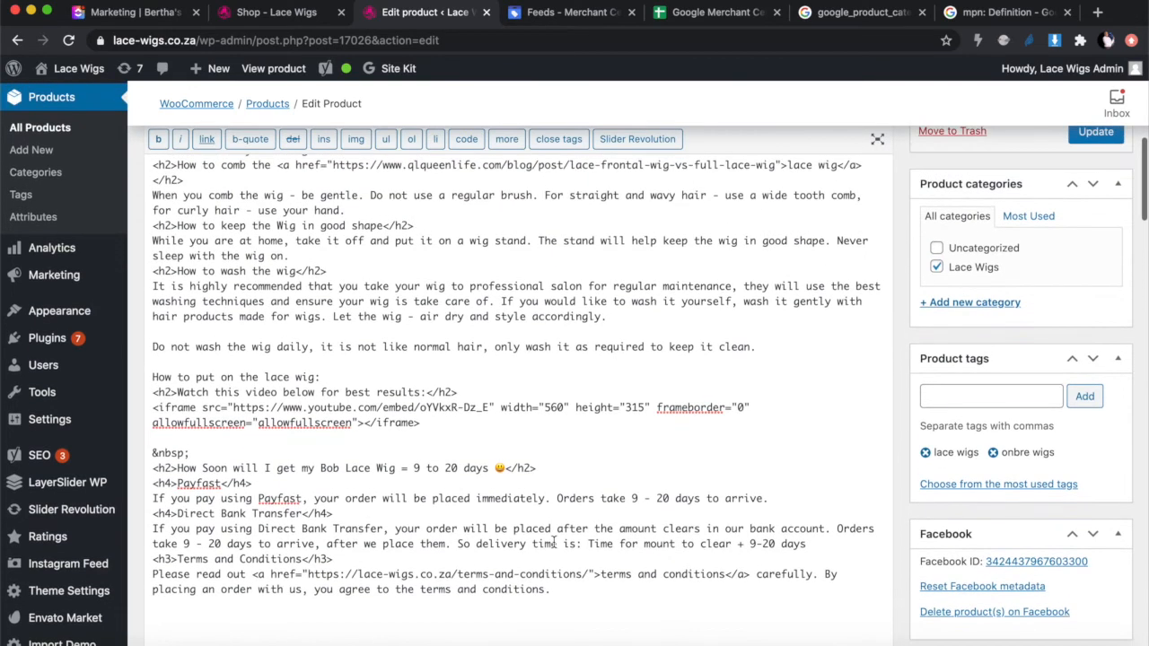
{"action": "scroll", "coordinate": [554, 543], "scroll_direction": "up", "scroll_amount": 2}
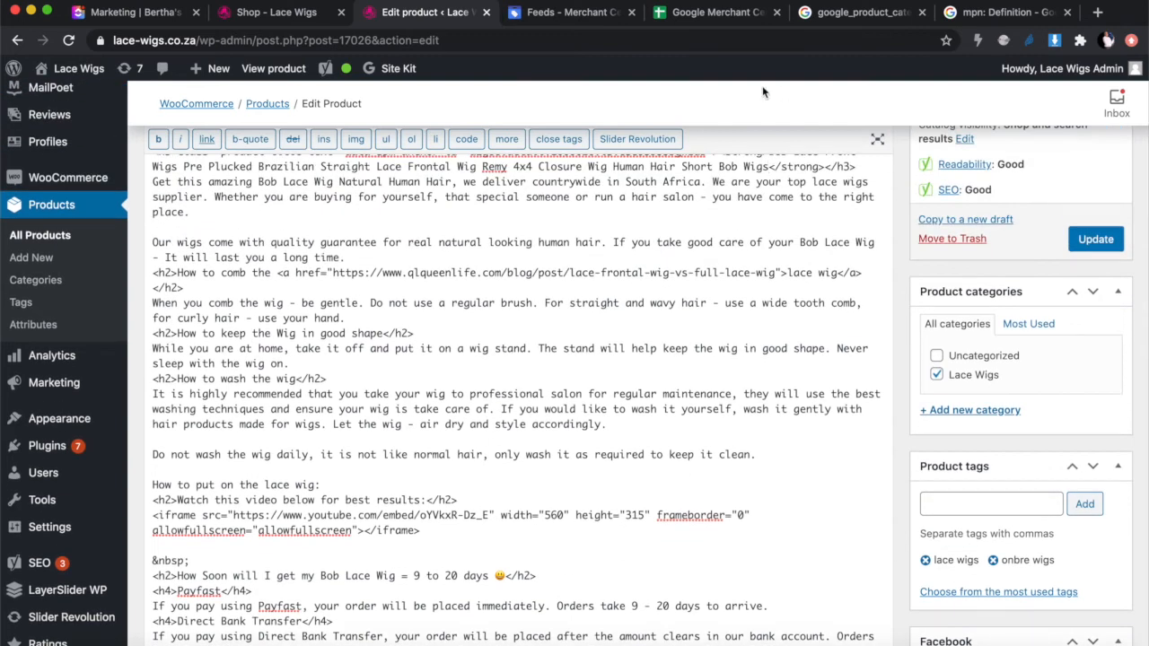
{"action": "left_click", "coordinate": [714, 12]}
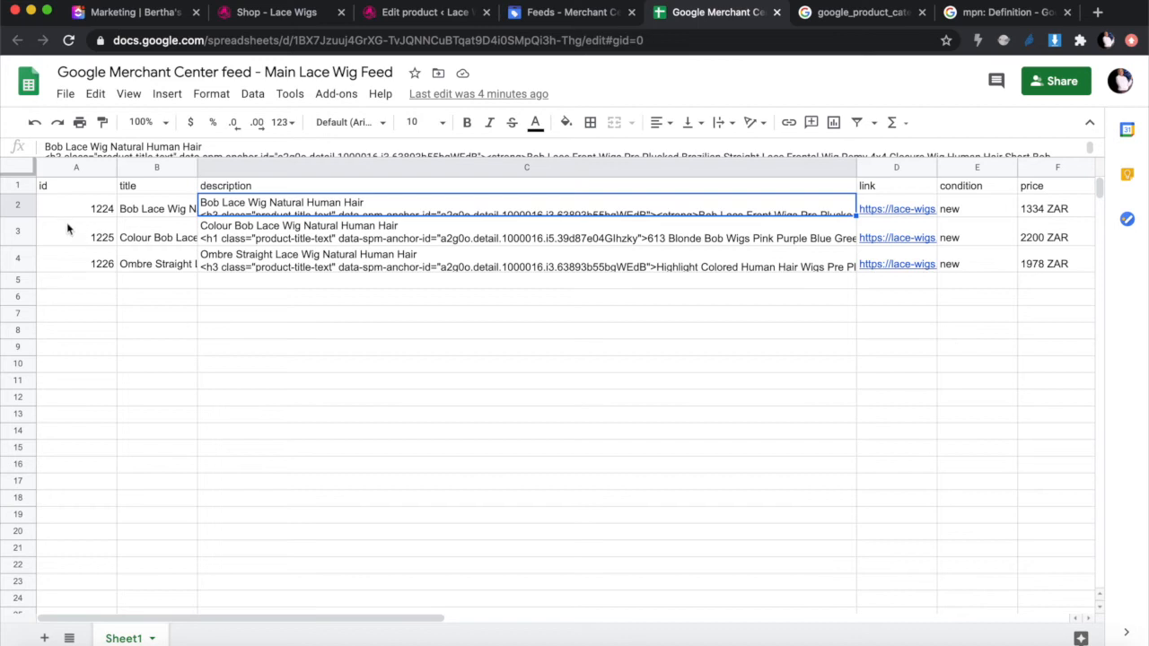
Step: Expand row 2 to read the full C2 description, and check the D2 product link against WordPress
{"action": "left_click_drag", "start_coordinate": [16, 215], "coordinate": [16, 396]}
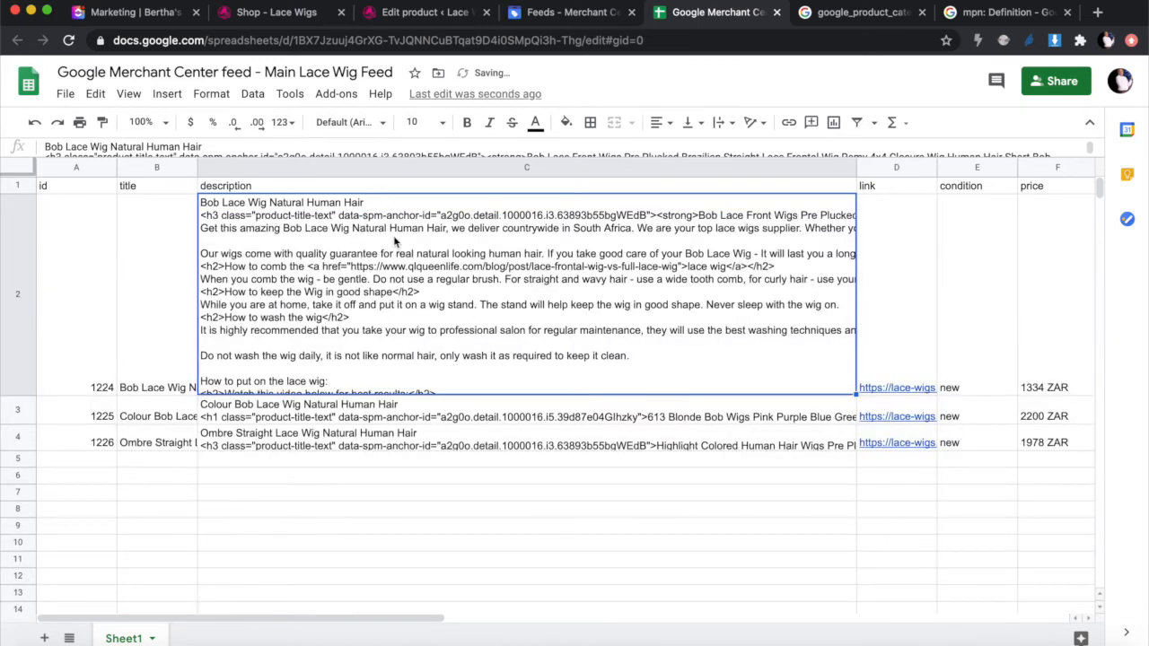
{"action": "left_click_drag", "start_coordinate": [16, 395], "coordinate": [15, 222]}
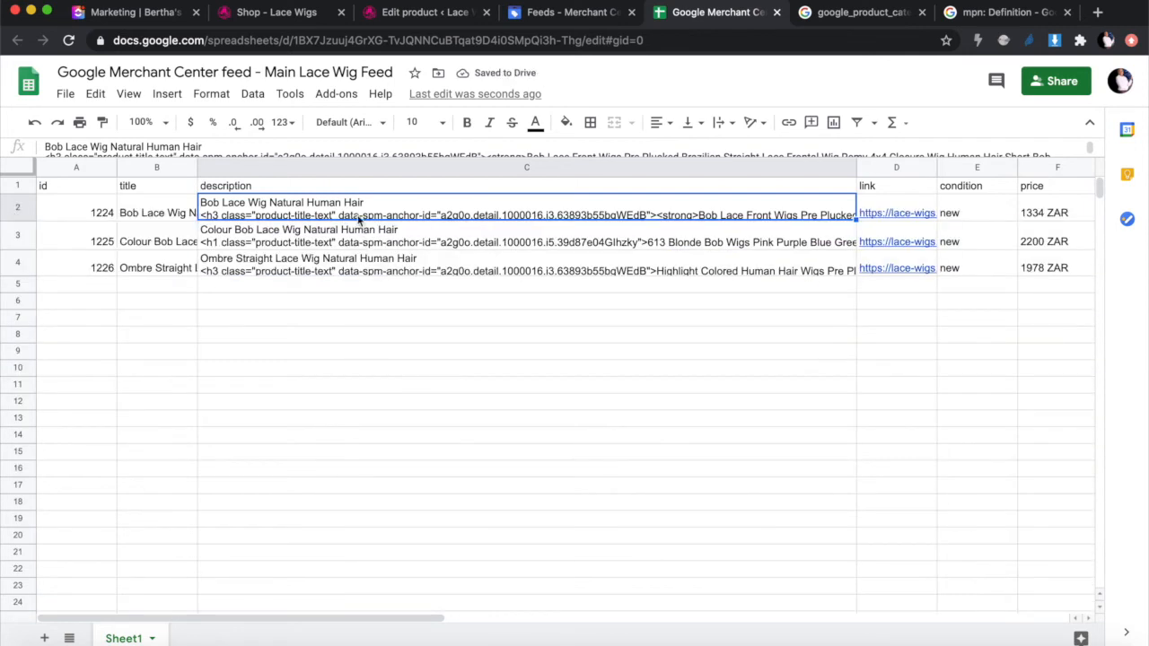
{"action": "scroll", "coordinate": [734, 359], "scroll_direction": "right", "scroll_amount": 2}
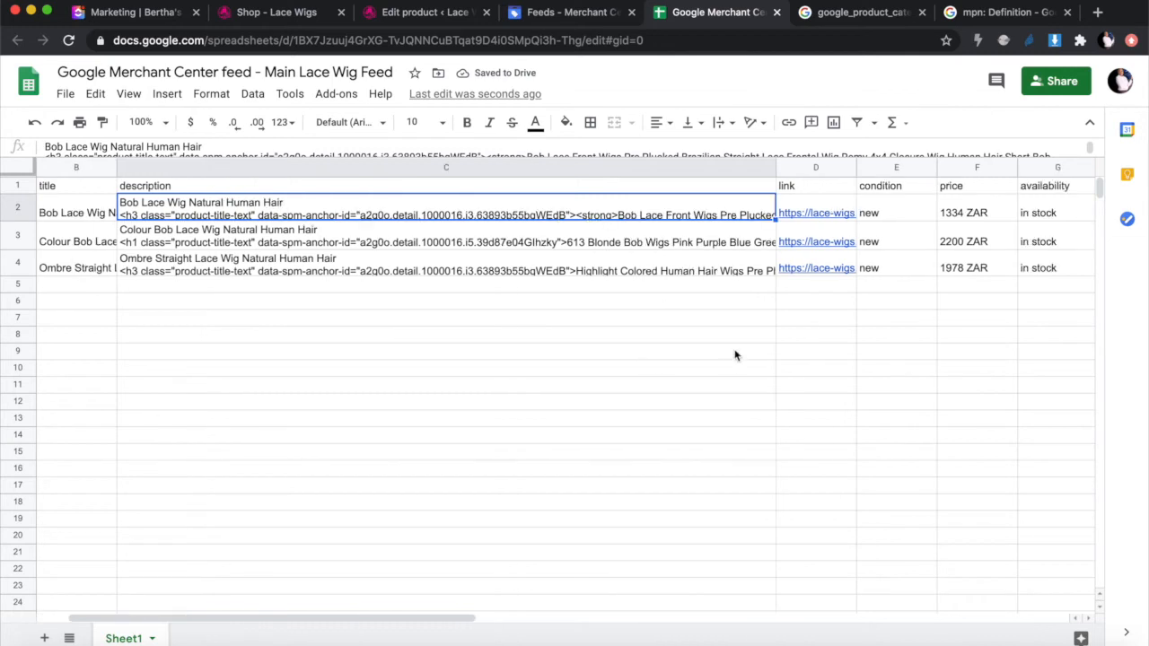
{"action": "left_click", "coordinate": [821, 213]}
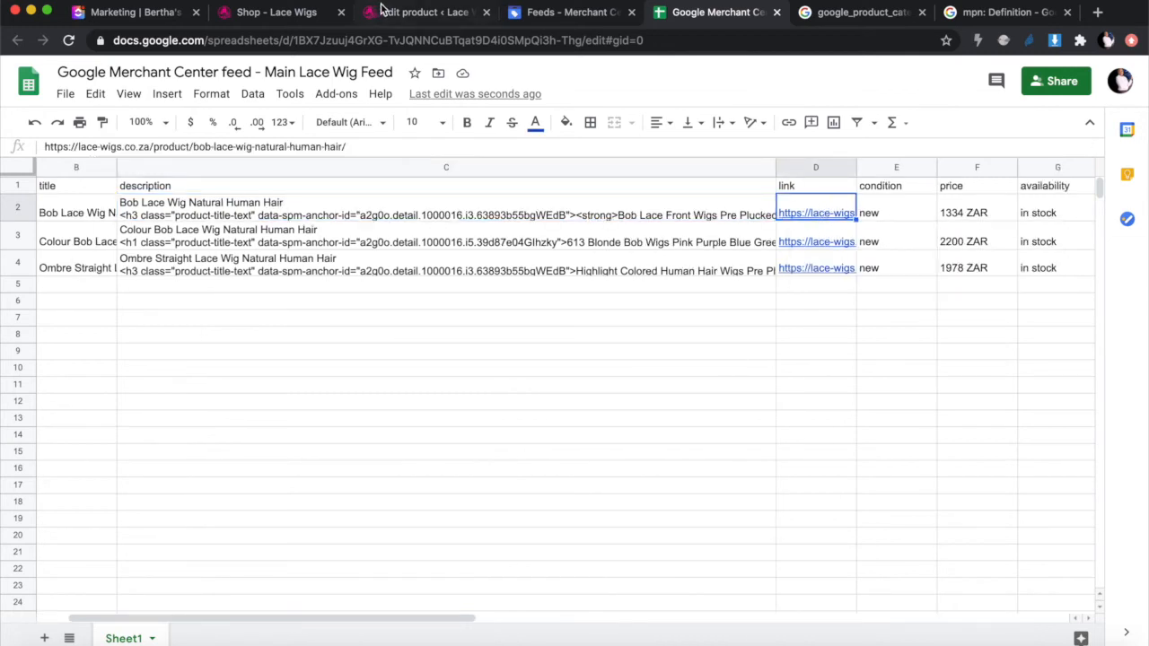
{"action": "left_click", "coordinate": [414, 13]}
{"action": "scroll", "coordinate": [393, 269], "scroll_direction": "up", "scroll_amount": 5}
Step: Open the Bob Lace Wig permalink in a new tab to view the live R1,334.00 page, then close it
{"action": "scroll", "coordinate": [393, 269], "scroll_direction": "up", "scroll_amount": 2}
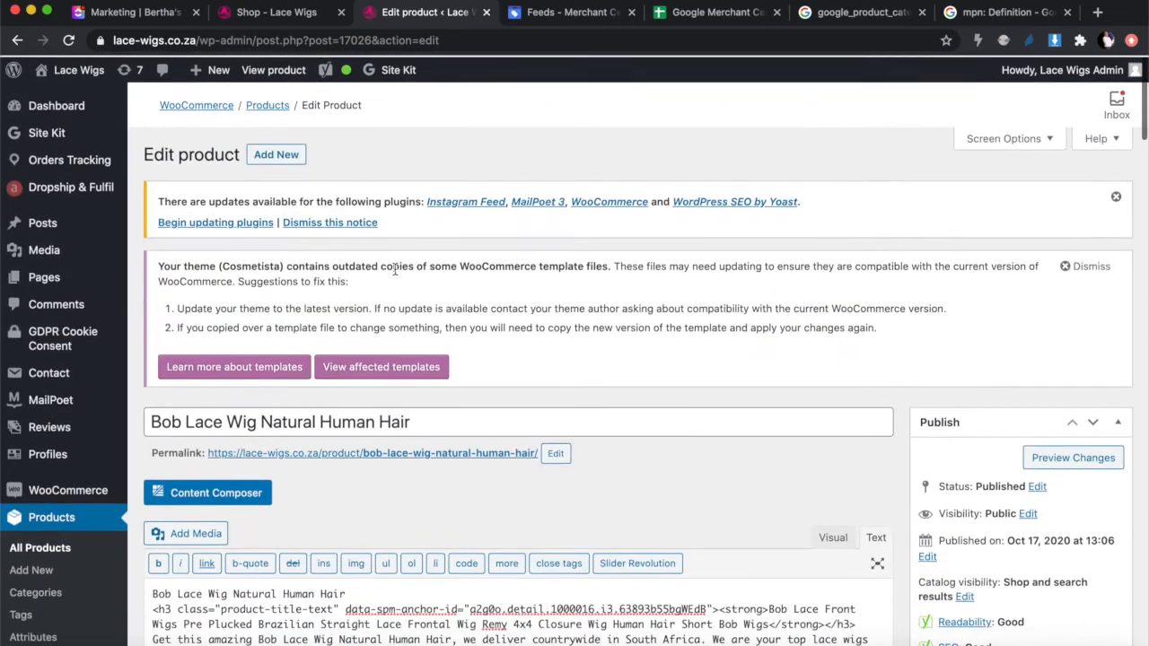
{"action": "right_click", "coordinate": [367, 456]}
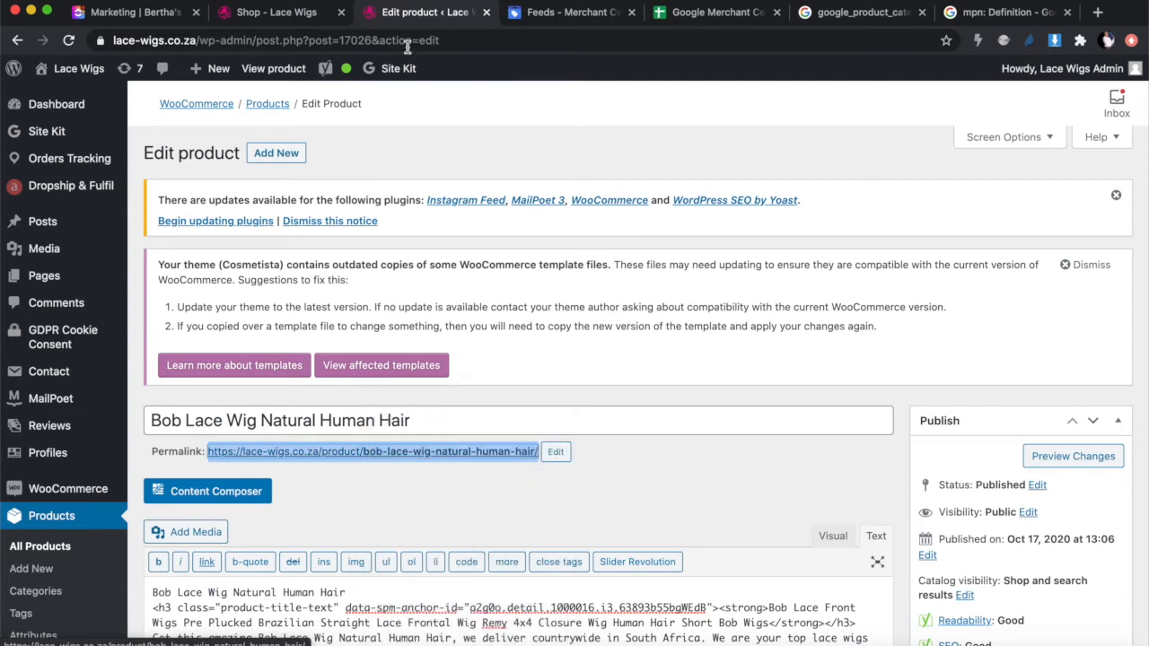
{"action": "left_click", "coordinate": [498, 13]}
{"action": "left_click", "coordinate": [464, 40]}
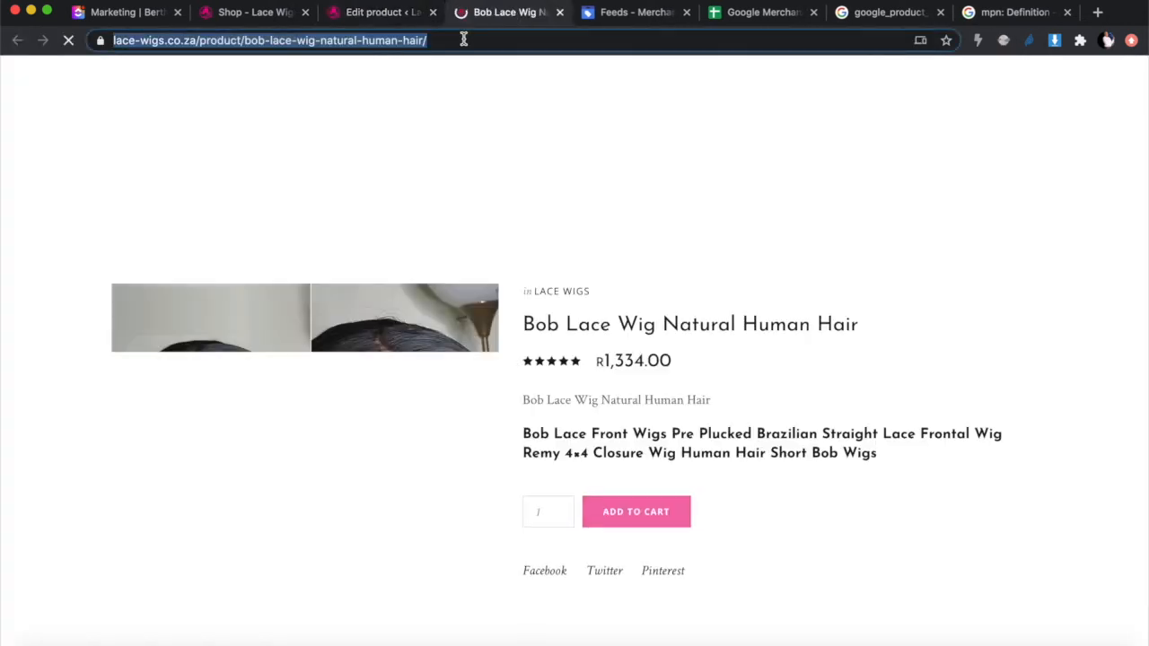
{"action": "left_click", "coordinate": [560, 13]}
{"action": "left_click", "coordinate": [661, 12]}
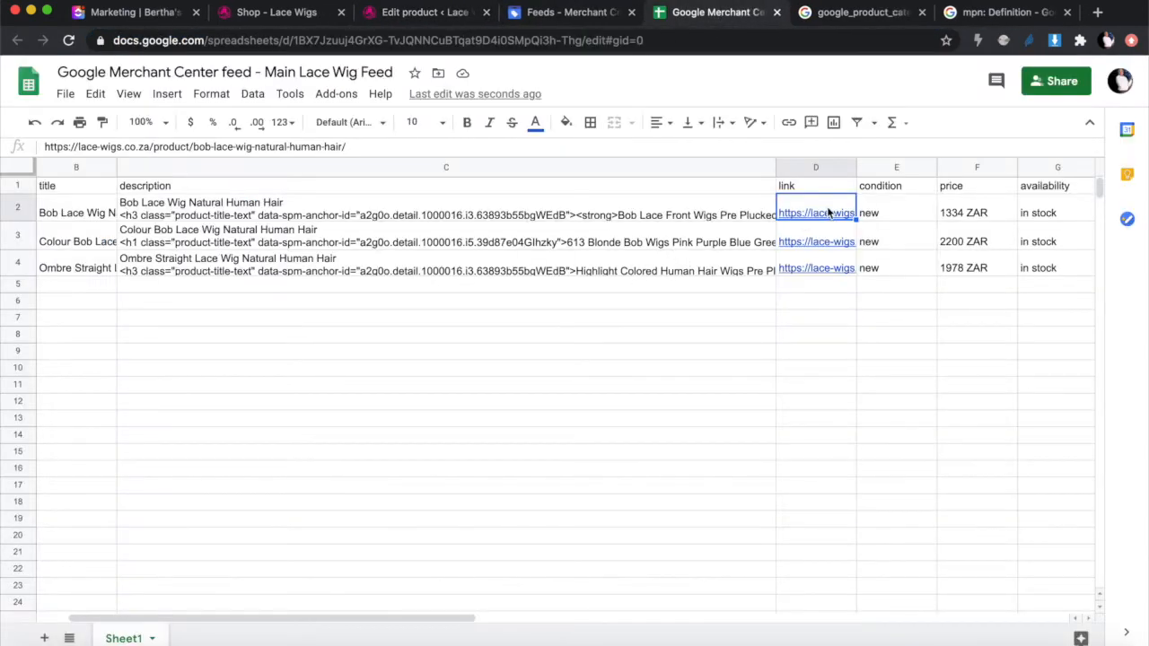
{"action": "mouse_move", "coordinate": [829, 212]}
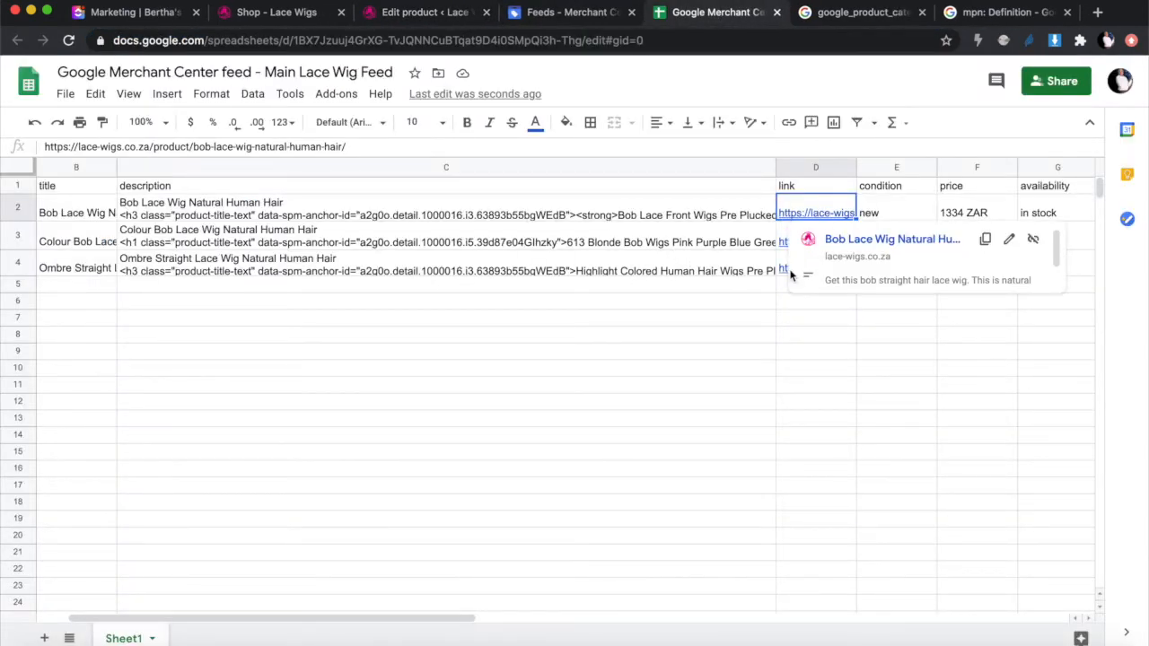
{"action": "scroll", "coordinate": [757, 377], "scroll_direction": "right", "scroll_amount": 2}
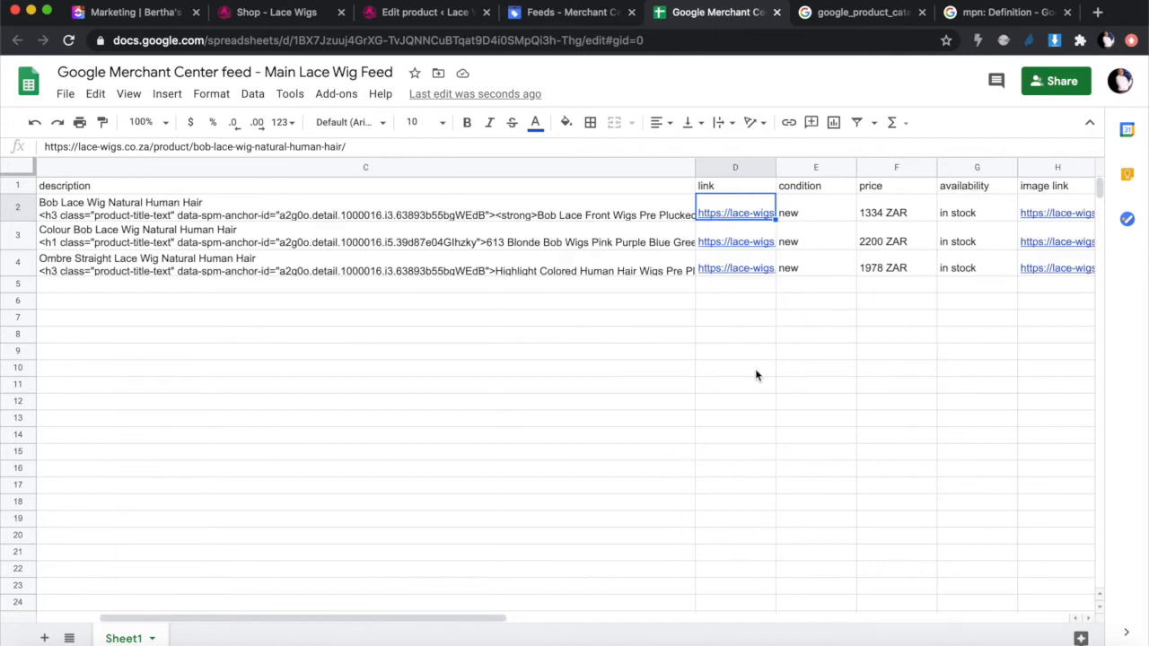
{"action": "left_click", "coordinate": [805, 216]}
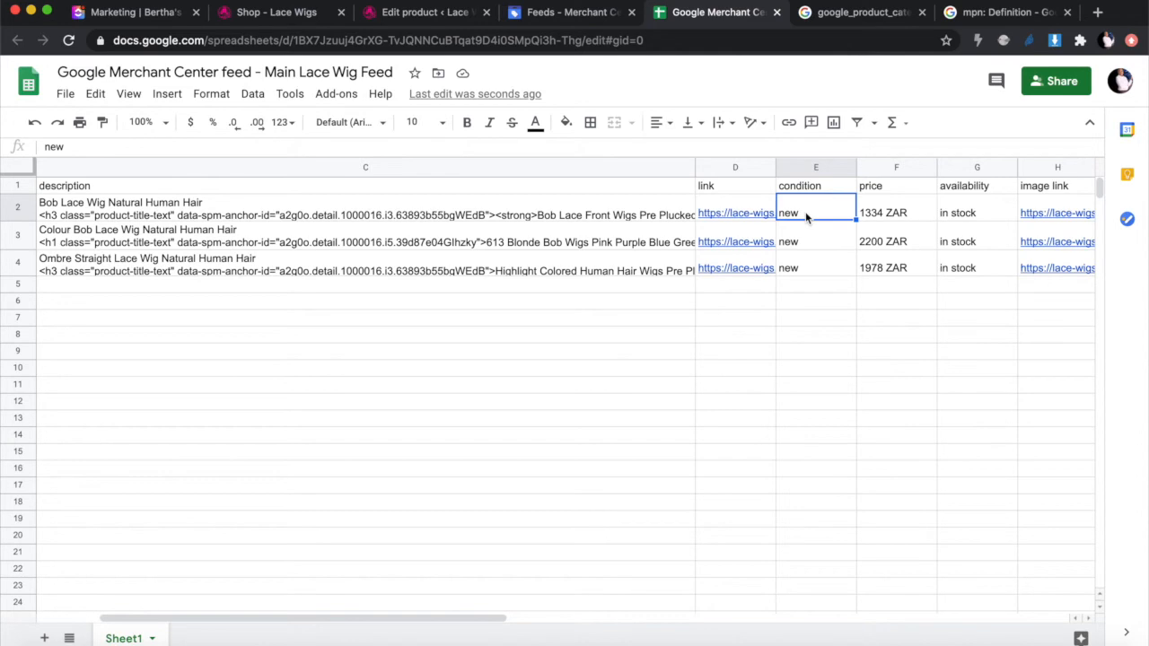
{"action": "scroll", "coordinate": [703, 377], "scroll_direction": "right", "scroll_amount": 5}
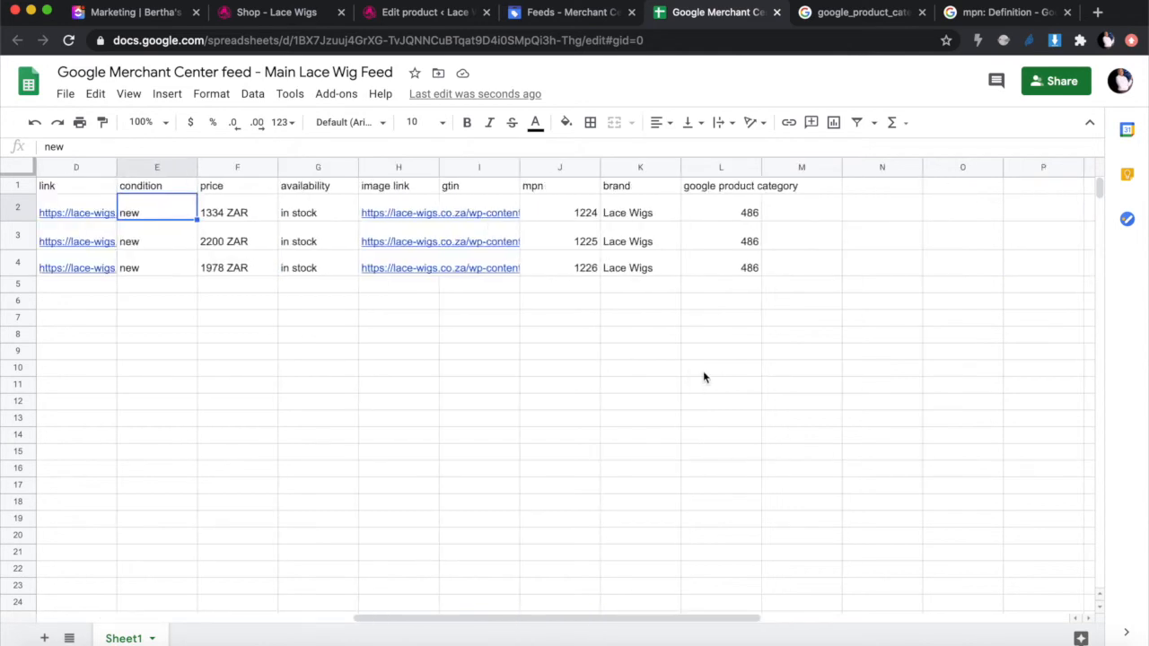
{"action": "left_click", "coordinate": [243, 212]}
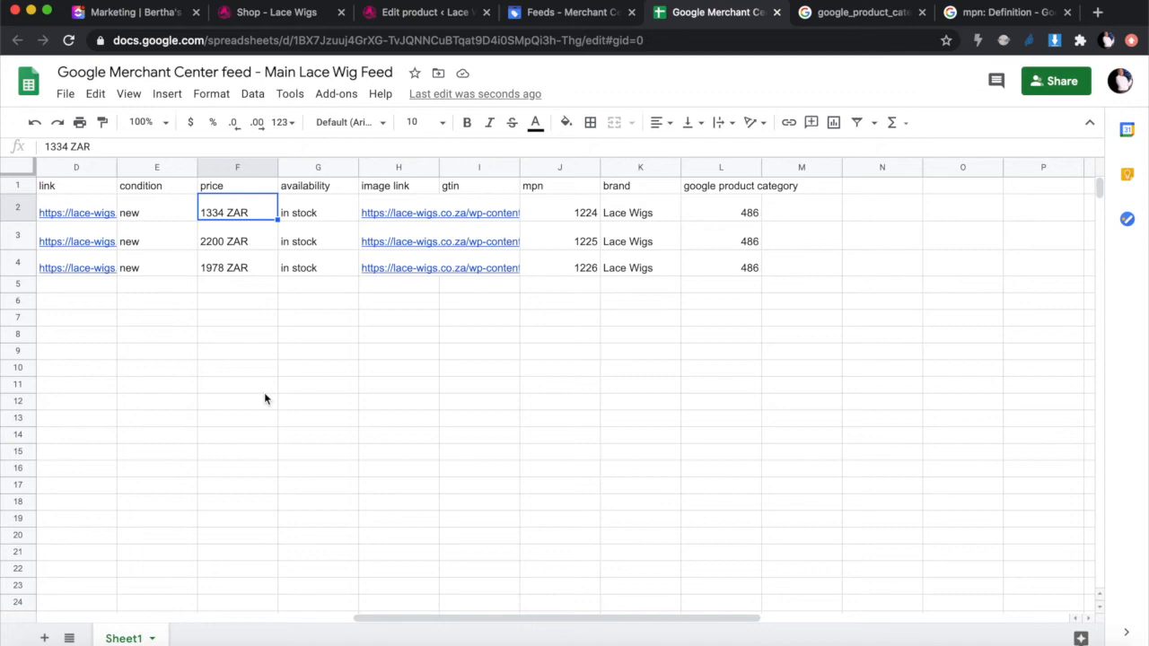
Step: Confirm in Product data > General that the regular price is 1334 with no sale price
{"action": "left_click", "coordinate": [411, 13]}
{"action": "scroll", "coordinate": [396, 357], "scroll_direction": "down", "scroll_amount": 10}
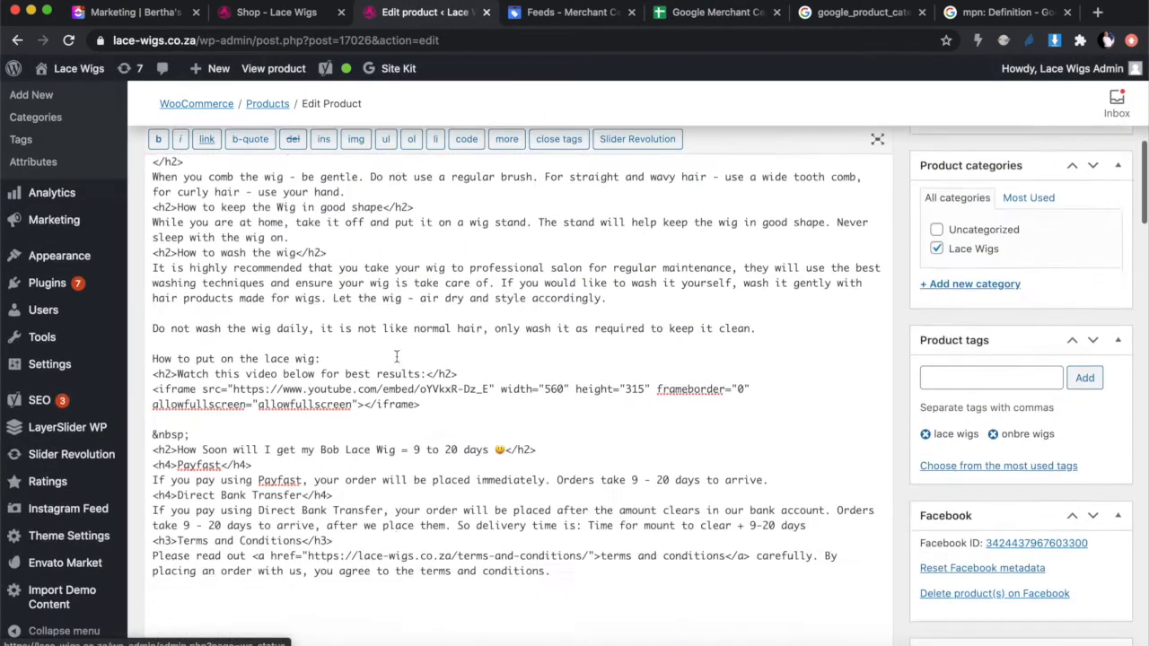
{"action": "scroll", "coordinate": [396, 356], "scroll_direction": "down", "scroll_amount": 15}
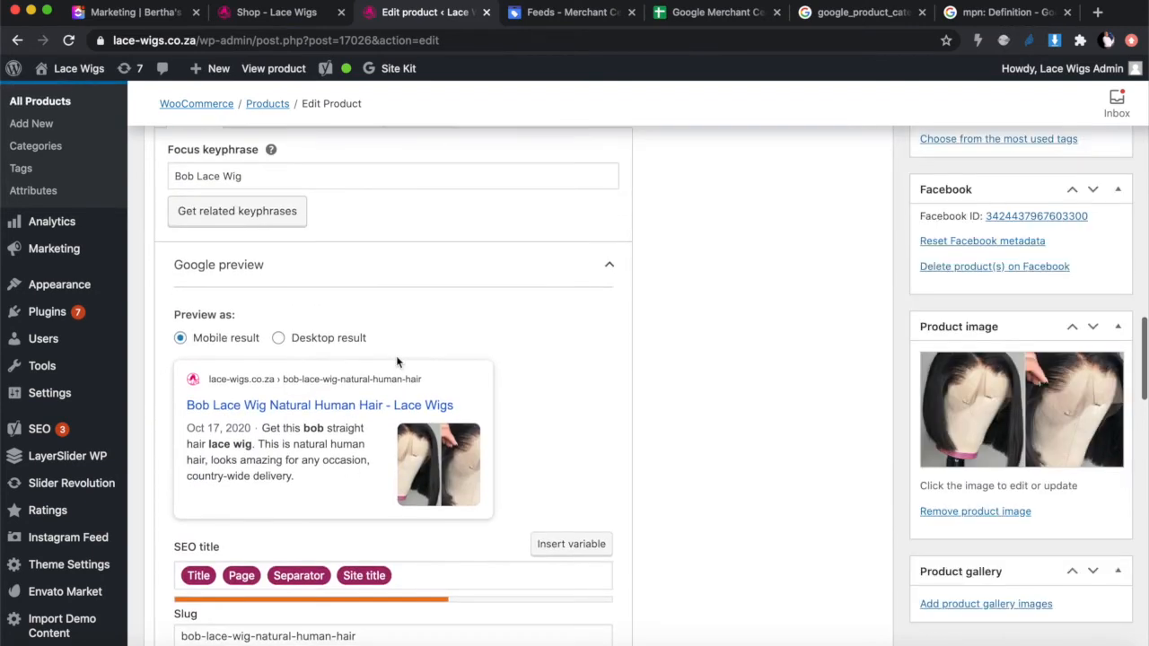
{"action": "scroll", "coordinate": [397, 361], "scroll_direction": "down", "scroll_amount": 10}
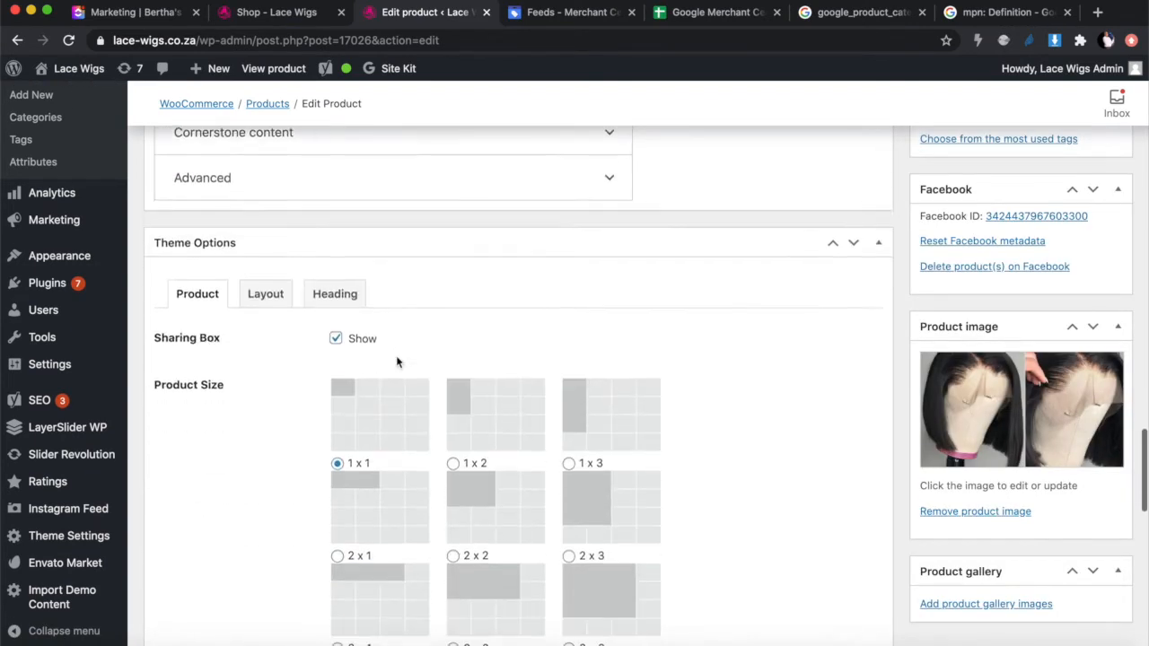
{"action": "scroll", "coordinate": [397, 362], "scroll_direction": "down", "scroll_amount": 8}
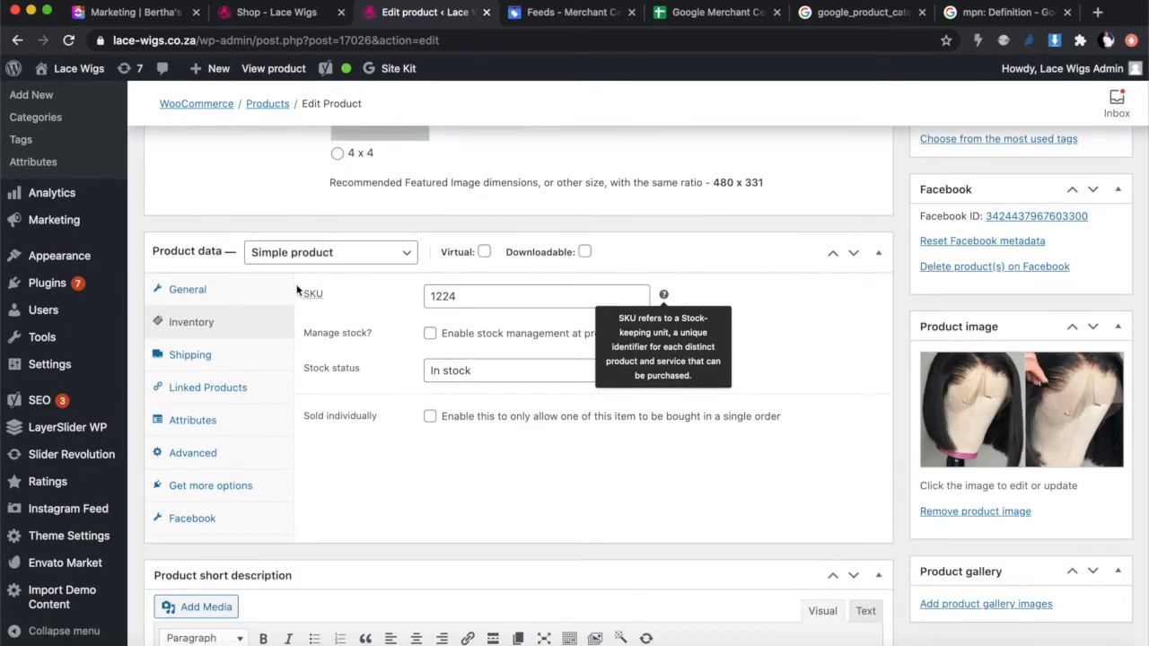
{"action": "left_click", "coordinate": [225, 291]}
{"action": "left_click", "coordinate": [495, 300]}
{"action": "left_click", "coordinate": [459, 341]}
{"action": "left_click", "coordinate": [556, 430]}
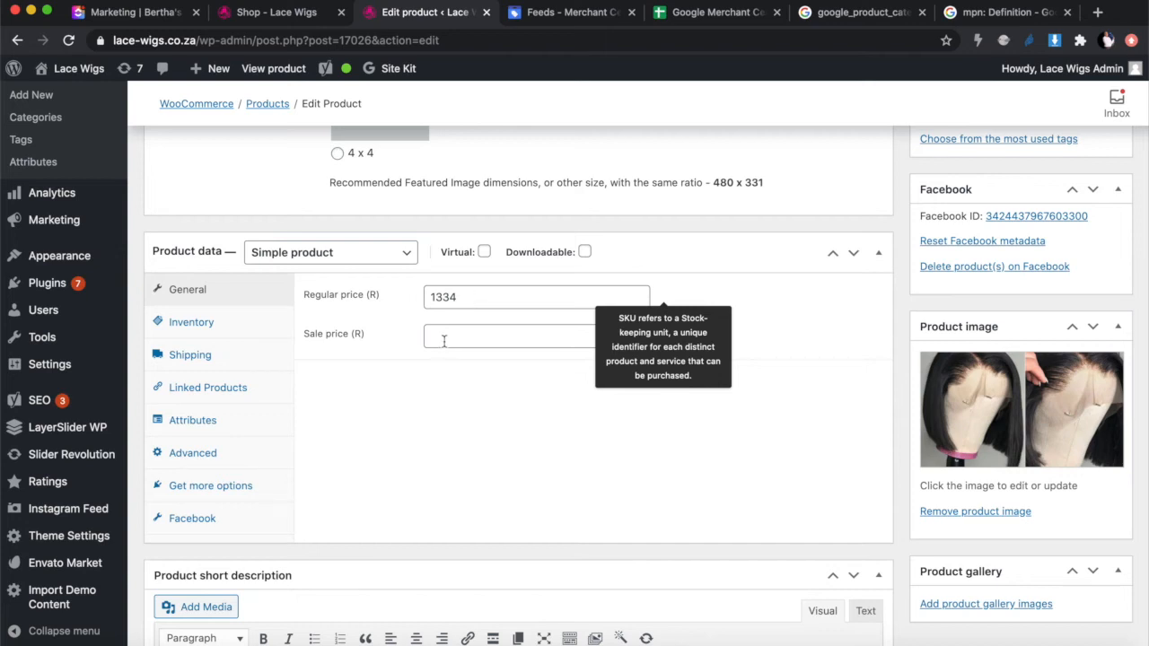
{"action": "left_click_drag", "start_coordinate": [465, 298], "coordinate": [424, 300]}
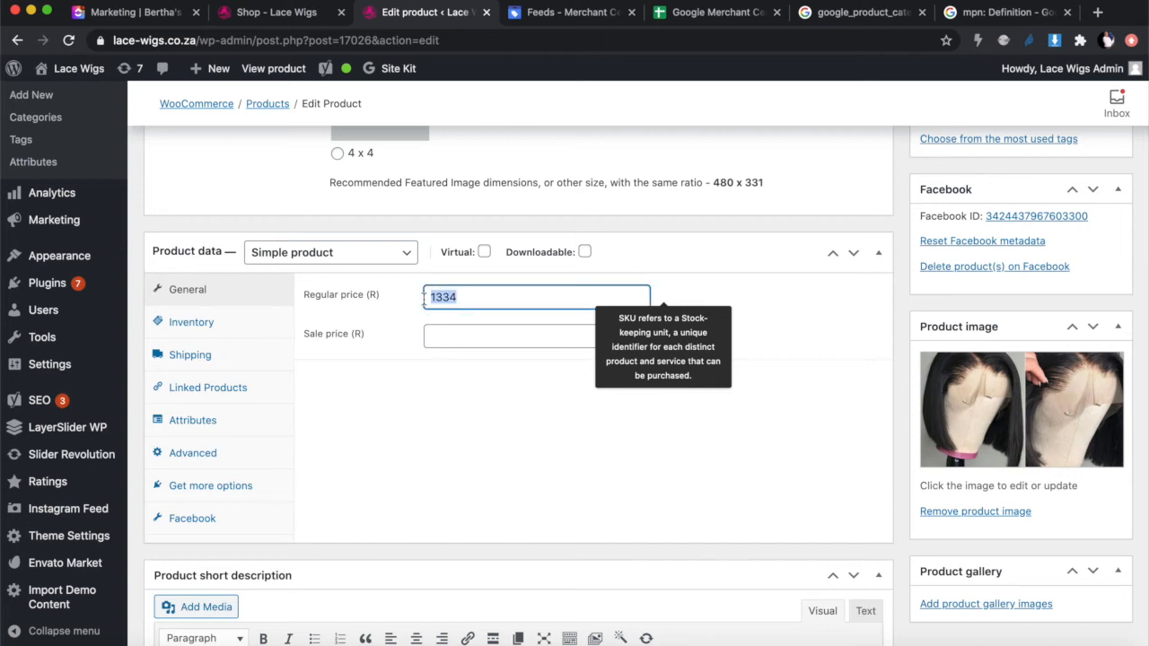
{"action": "left_click", "coordinate": [714, 11]}
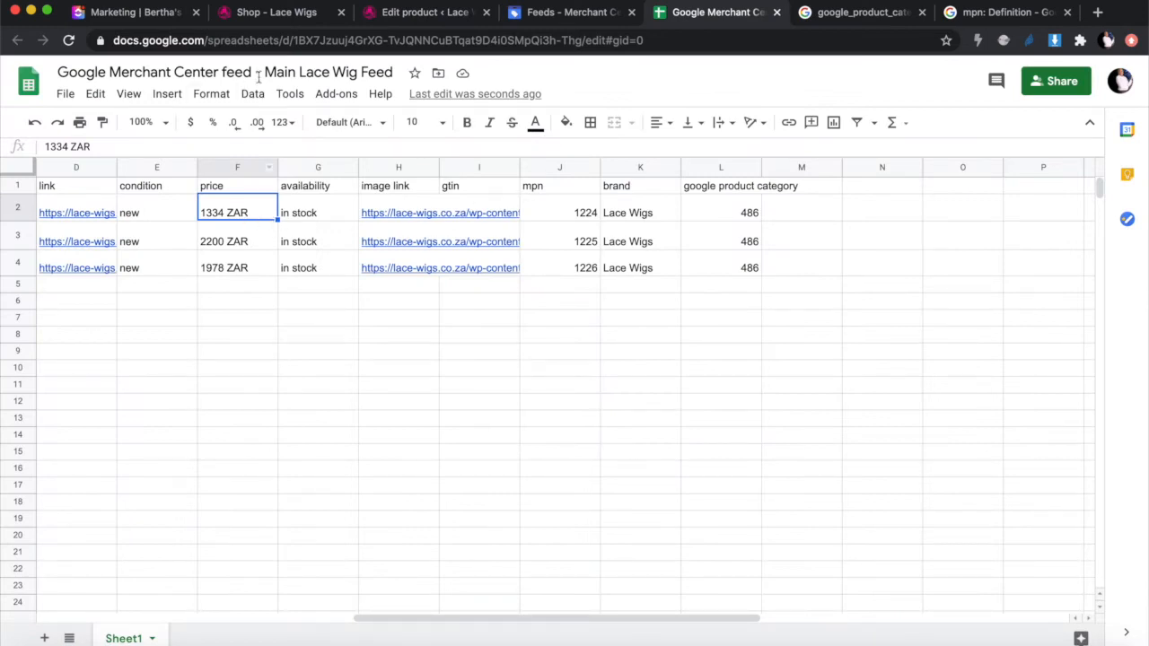
Step: Compare the feed prices of 1334 ZAR and 2200 ZAR against the WordPress product price
{"action": "left_click", "coordinate": [420, 13]}
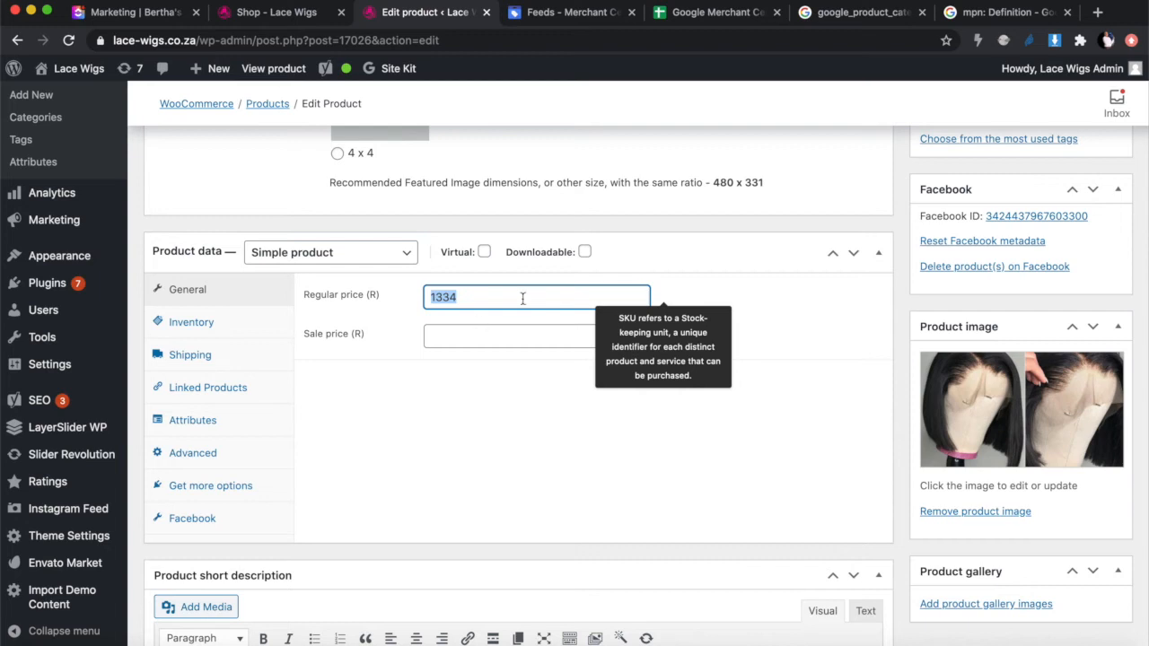
{"action": "left_click", "coordinate": [713, 16]}
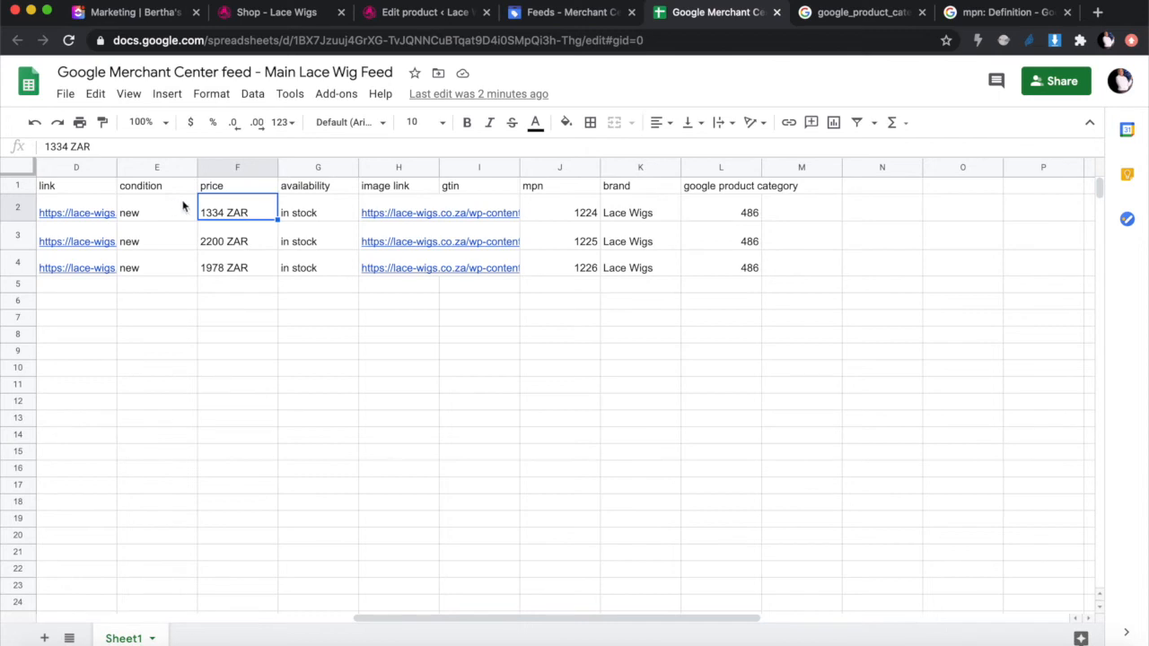
{"action": "left_click", "coordinate": [234, 239]}
{"action": "left_click", "coordinate": [247, 221]}
{"action": "left_click", "coordinate": [429, 13]}
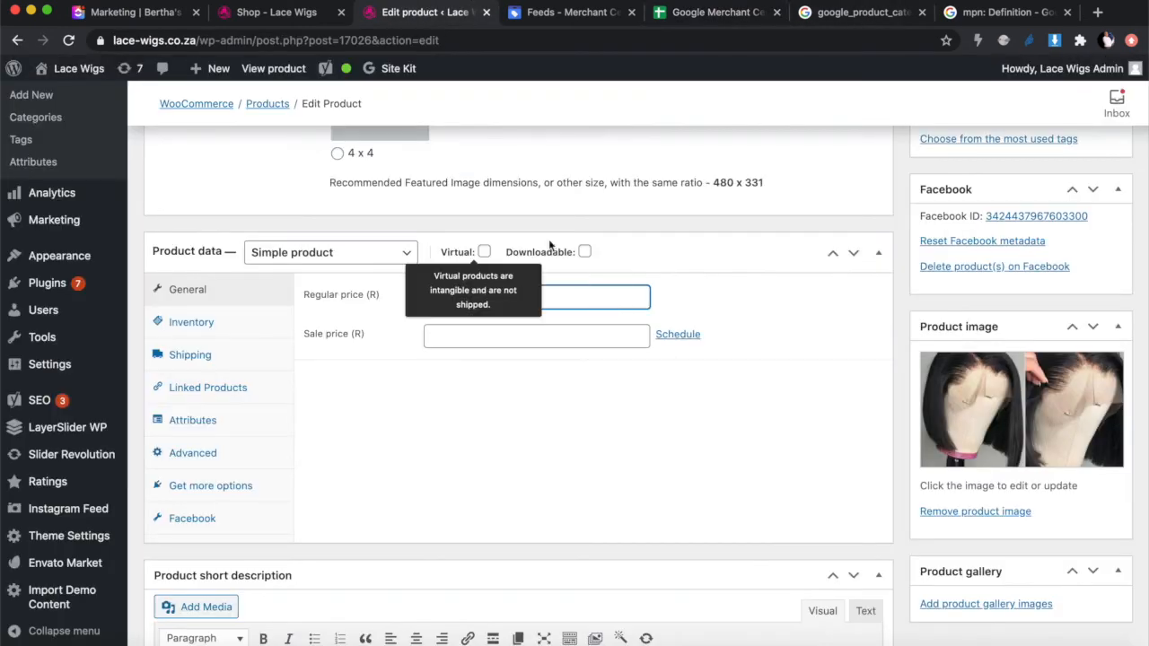
{"action": "type", "text": "1334"}
{"action": "left_click", "coordinate": [691, 12]}
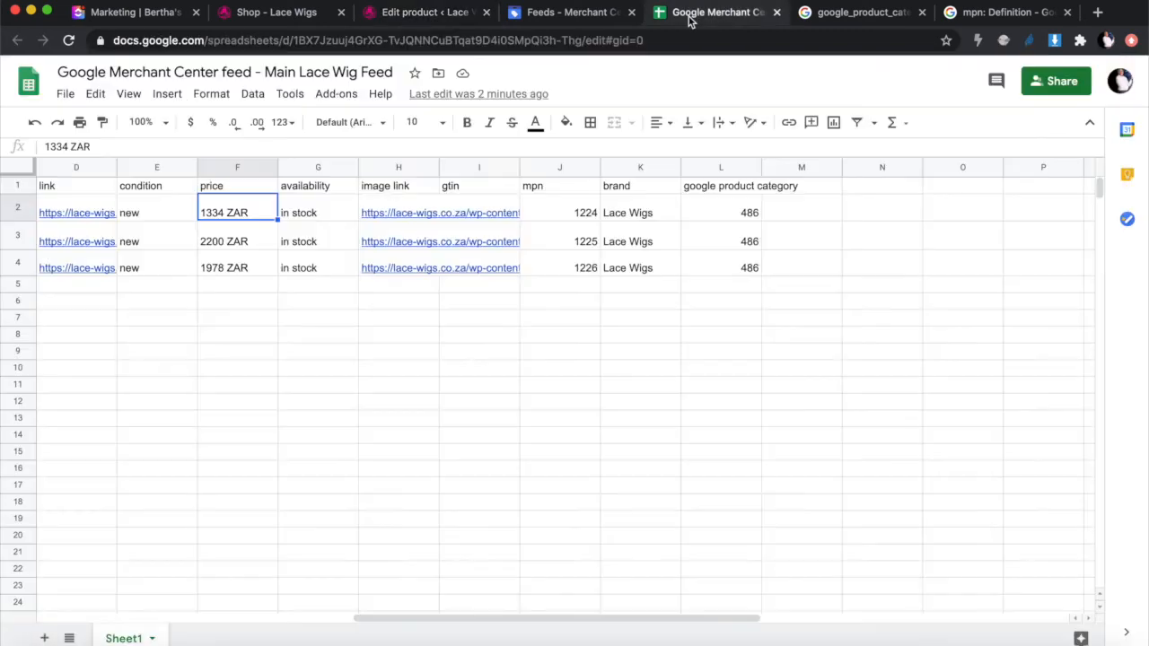
{"action": "left_click", "coordinate": [236, 240]}
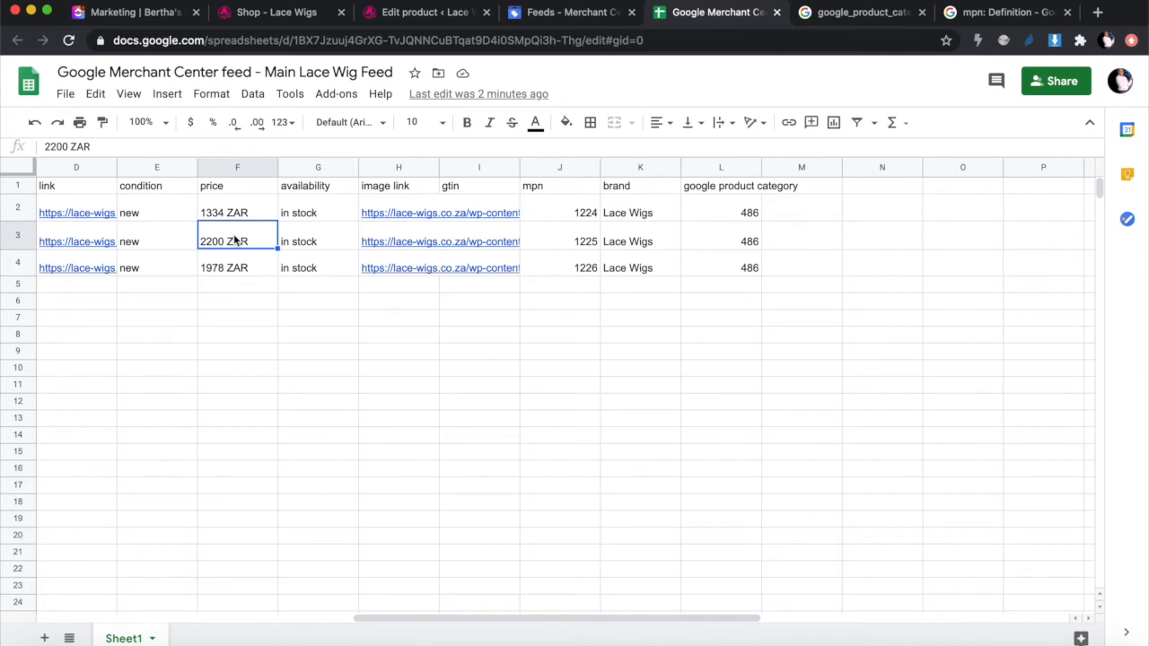
{"action": "left_click", "coordinate": [442, 18]}
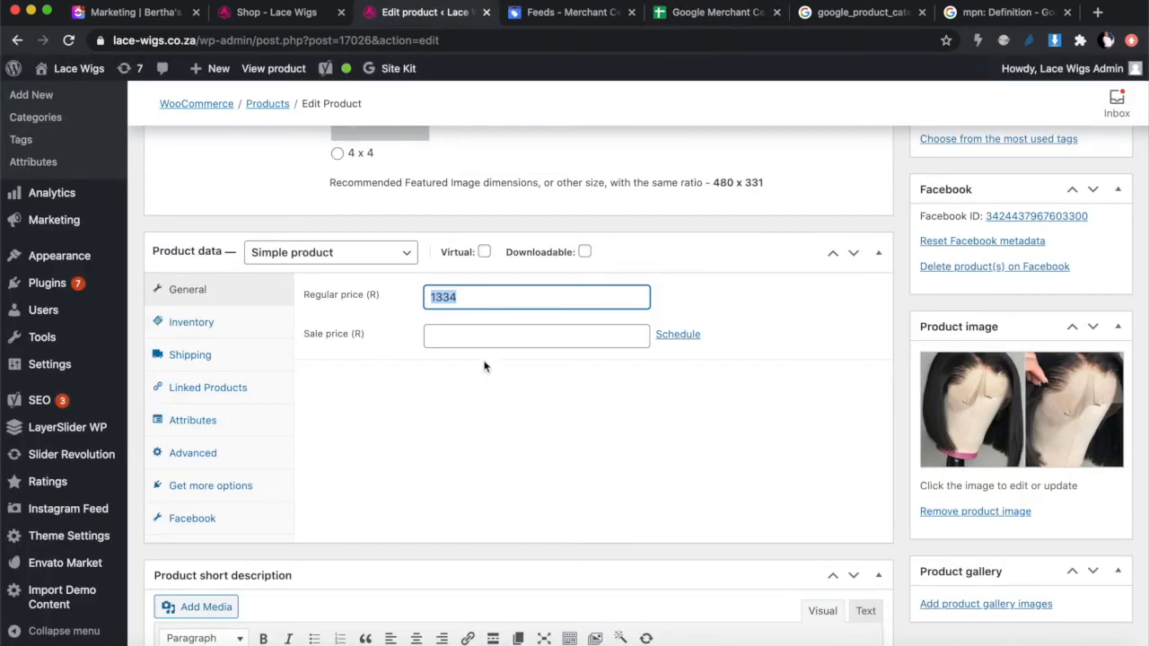
{"action": "left_click", "coordinate": [704, 14]}
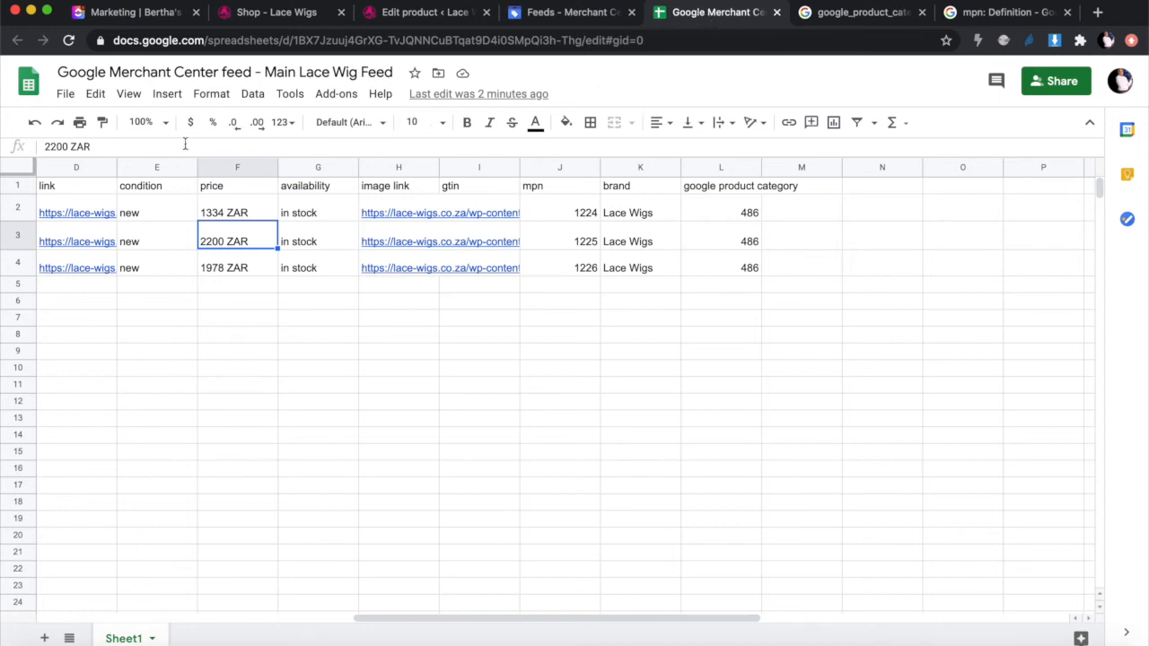
Step: Check the third price of 1978 ZAR and confirm rows 2 and 3 show in stock
{"action": "left_click", "coordinate": [231, 269]}
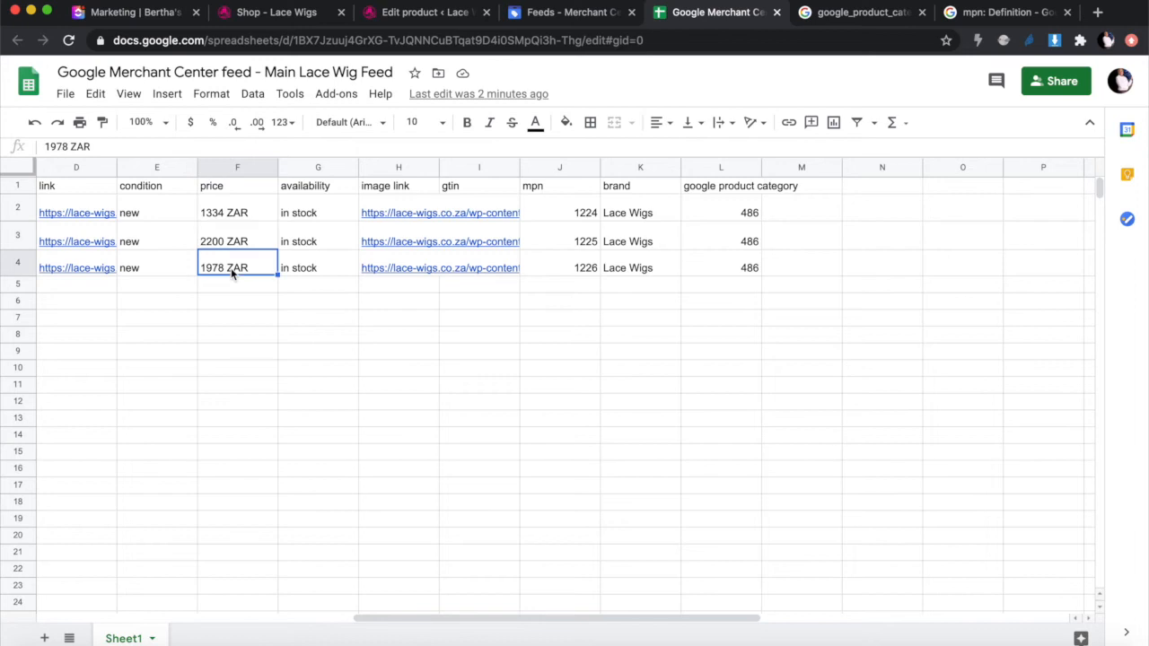
{"action": "left_click", "coordinate": [246, 214]}
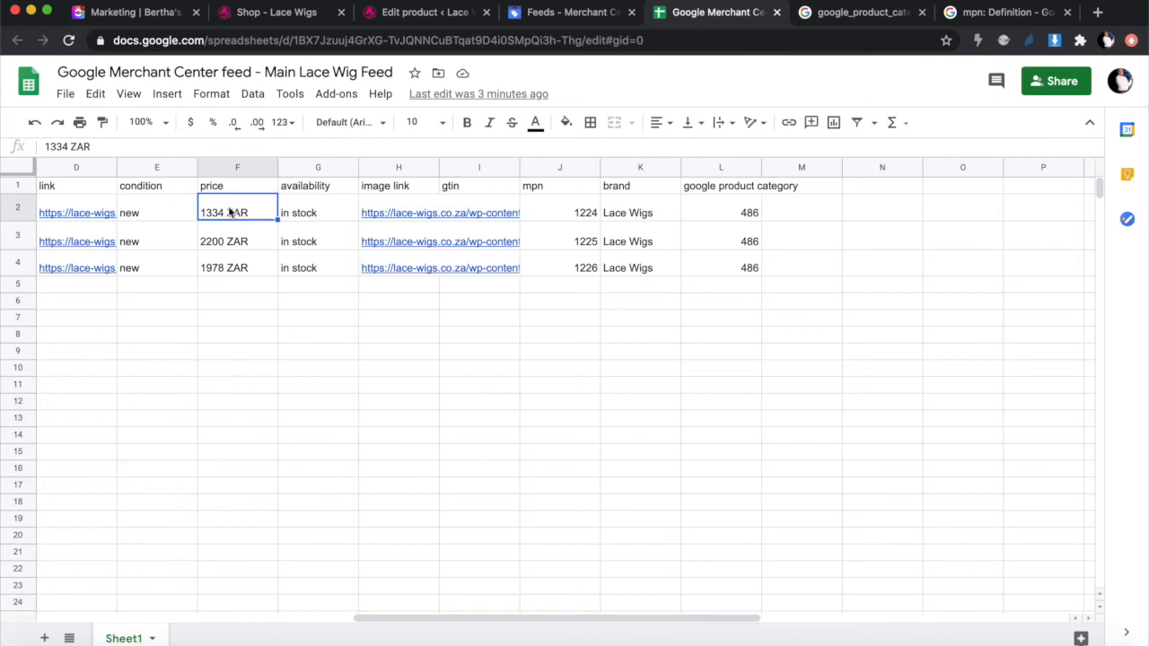
{"action": "left_click", "coordinate": [236, 237]}
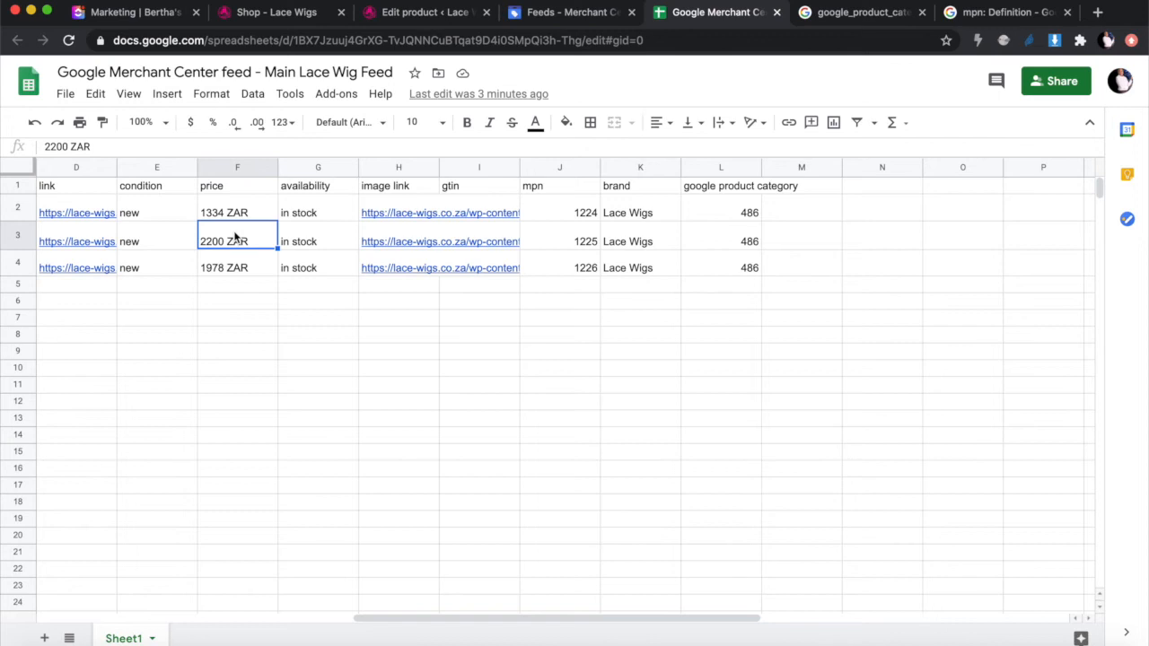
{"action": "left_click", "coordinate": [258, 215]}
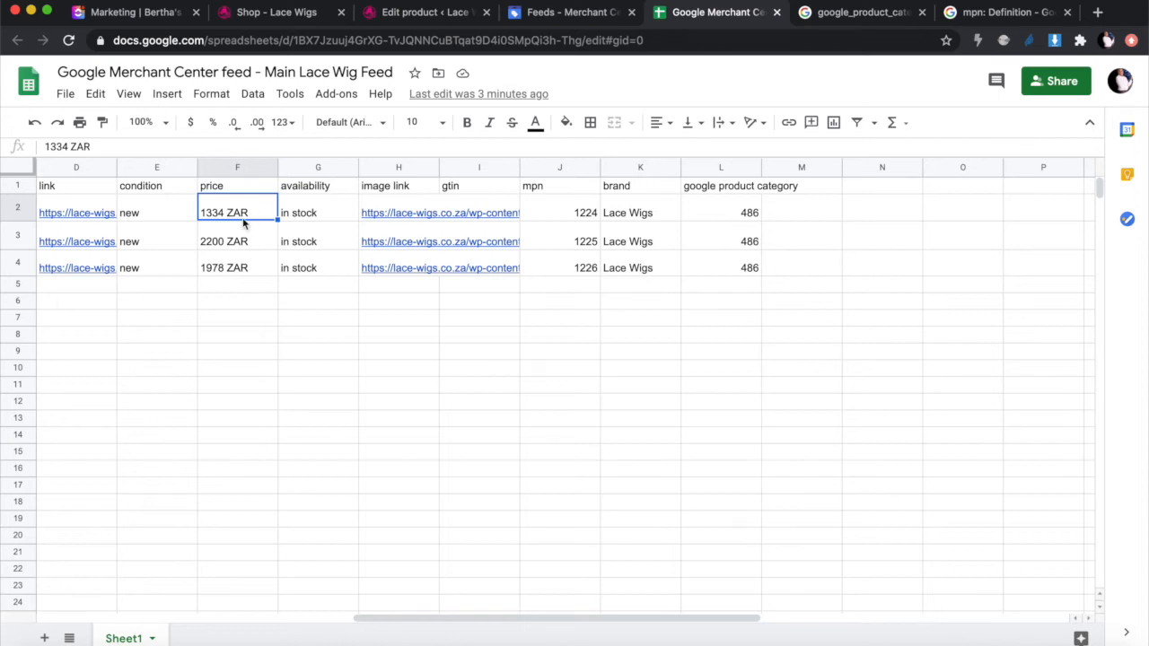
{"action": "left_click", "coordinate": [314, 219]}
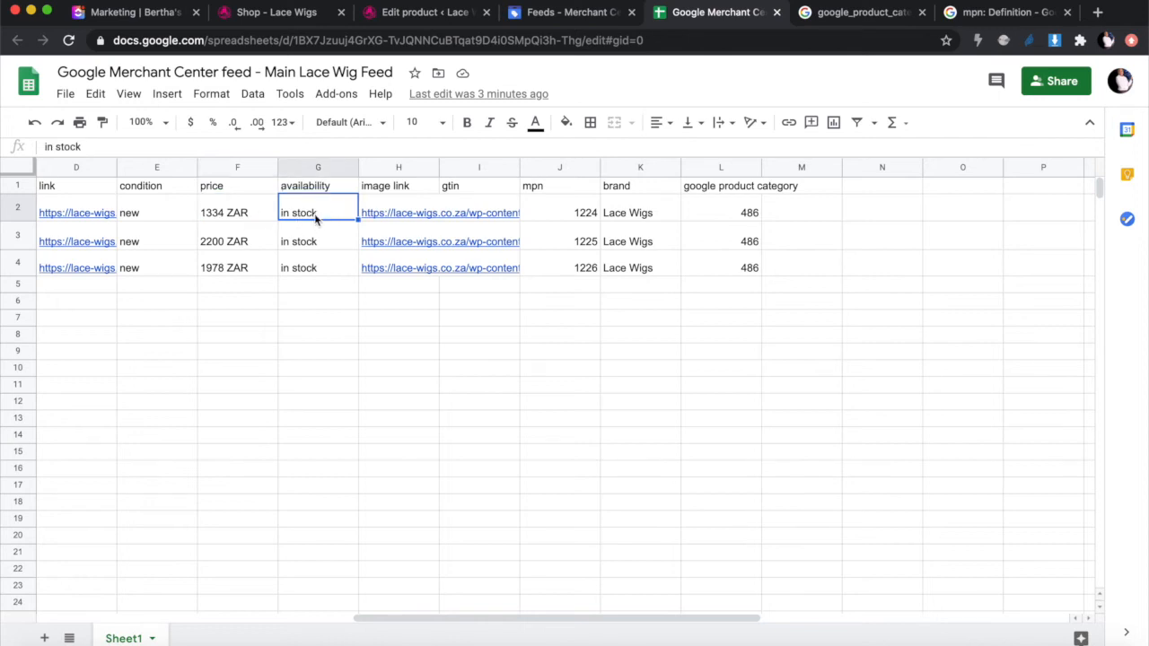
{"action": "left_click", "coordinate": [322, 244]}
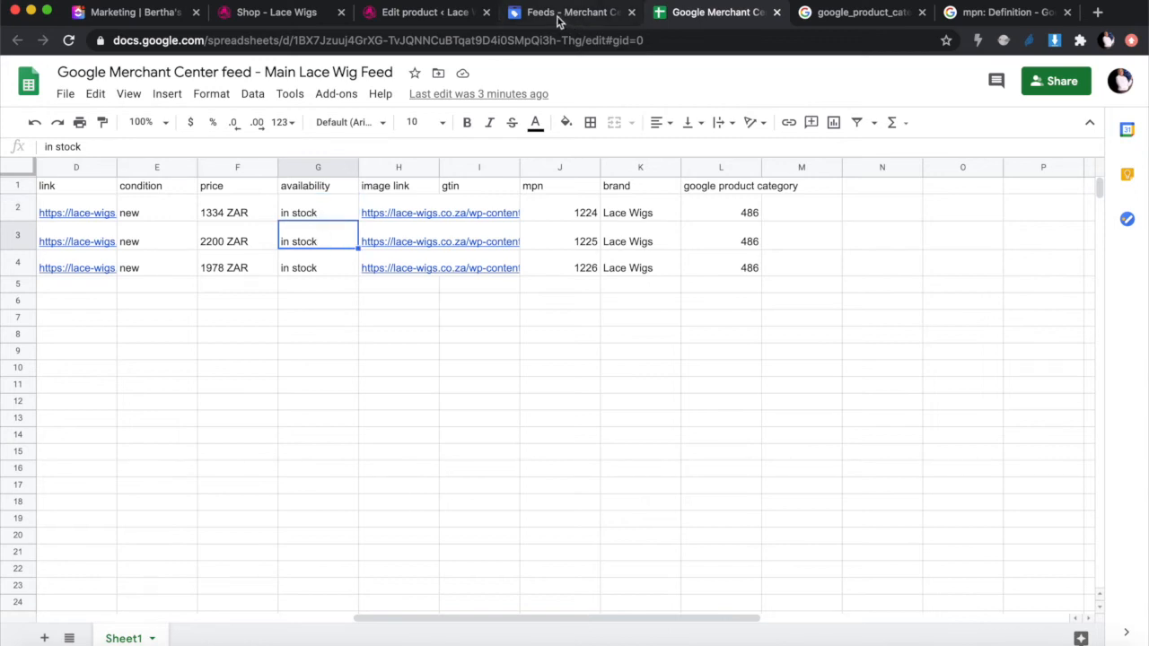
{"action": "left_click", "coordinate": [401, 14]}
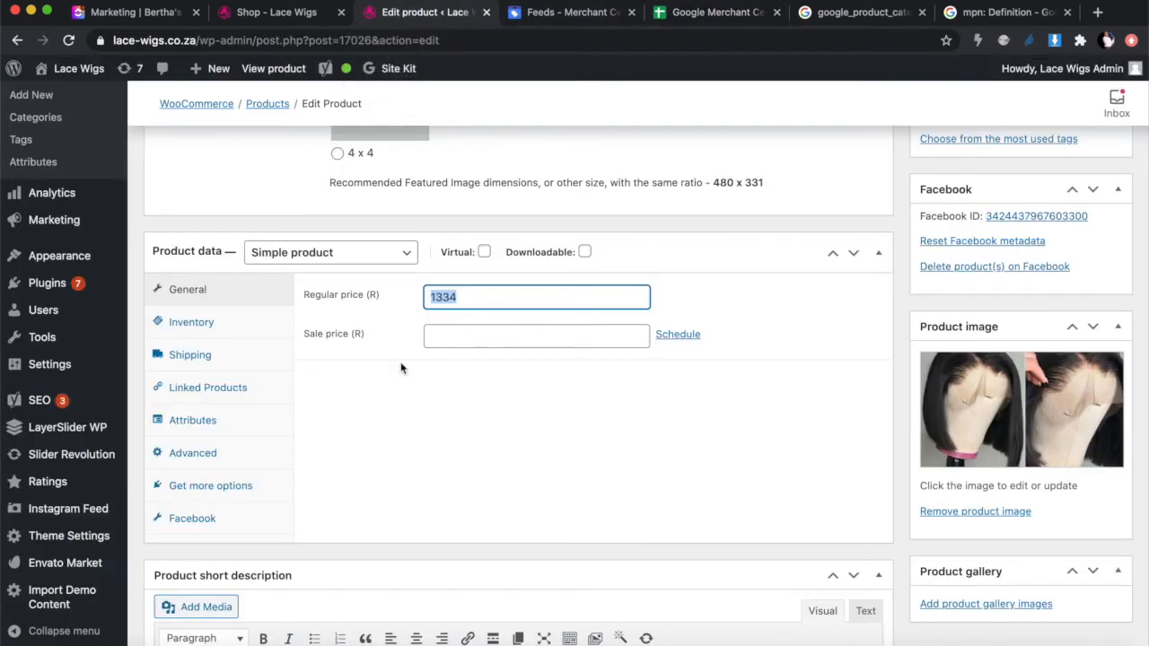
Step: Confirm SKU 1224 and In stock status in the Inventory tab, then view the Lace Wigs shop page
{"action": "left_click", "coordinate": [437, 468]}
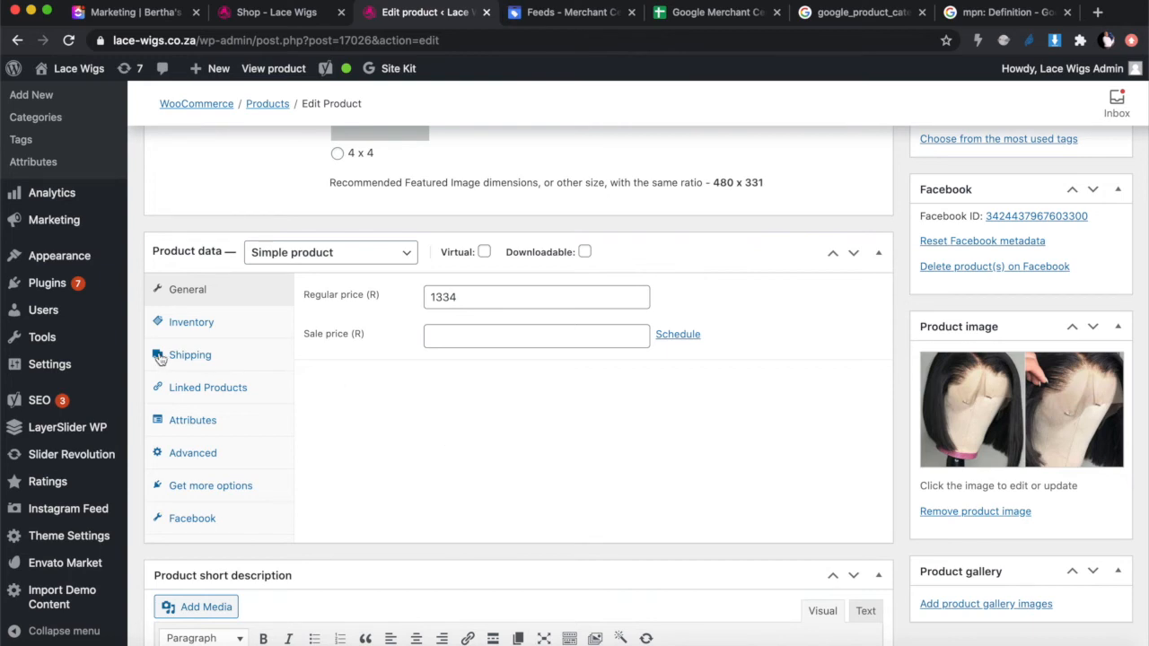
{"action": "left_click", "coordinate": [192, 324]}
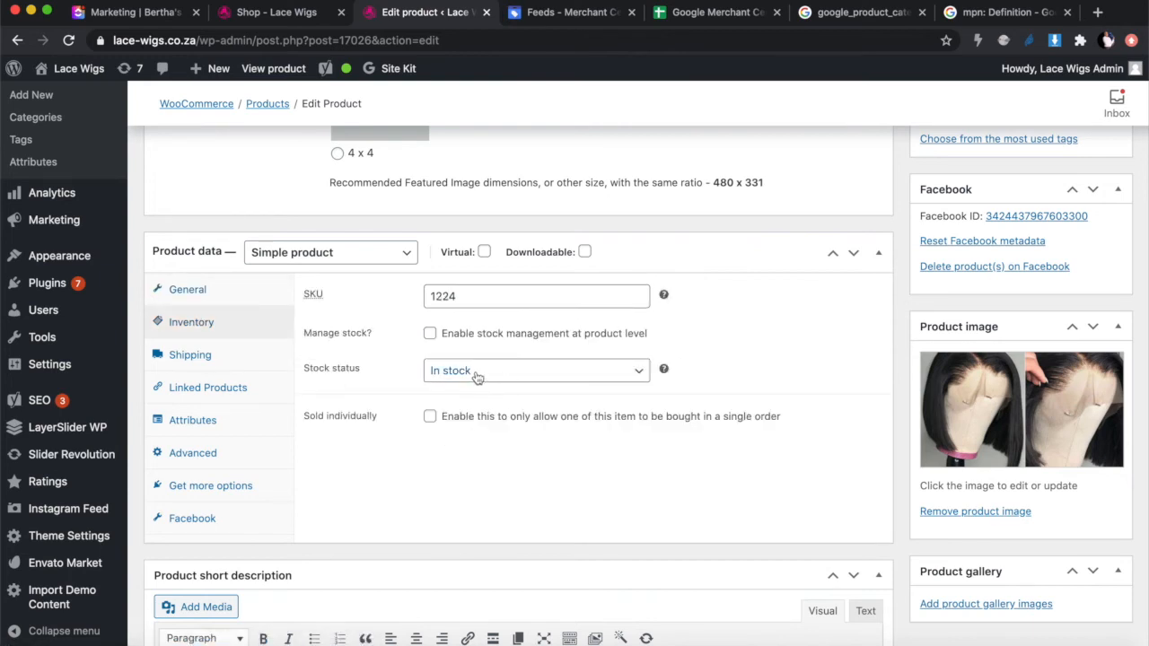
{"action": "left_click", "coordinate": [282, 14]}
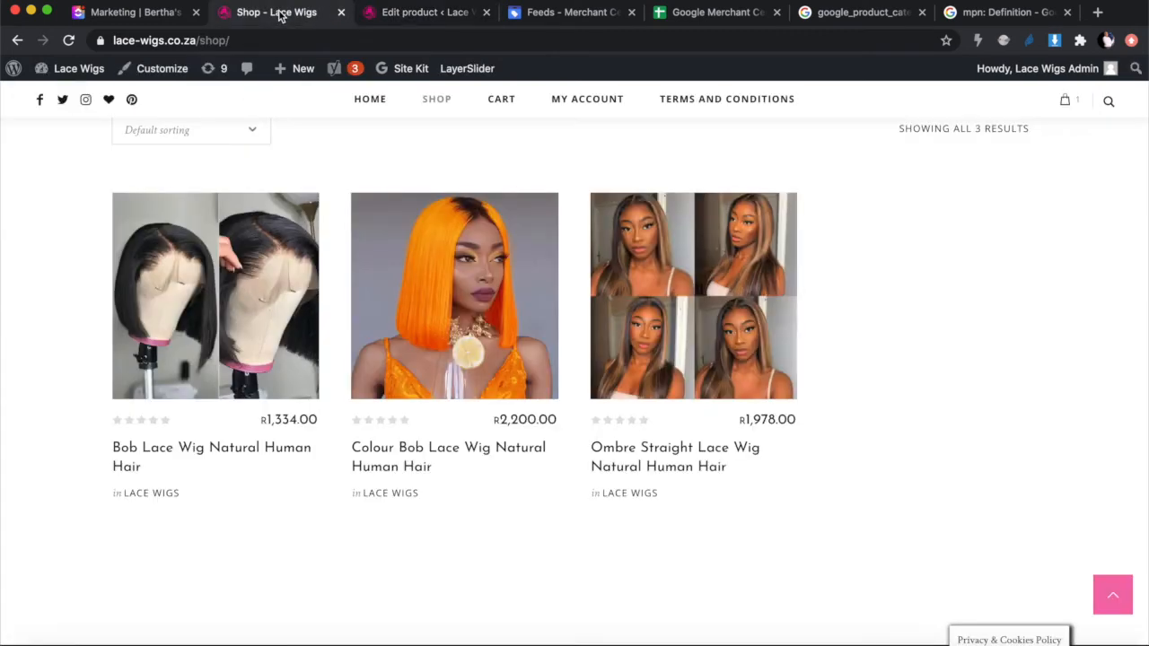
Step: Glance at the Merchant Center feed spreadsheet, then open a new blank Chrome tab
{"action": "left_click", "coordinate": [705, 14]}
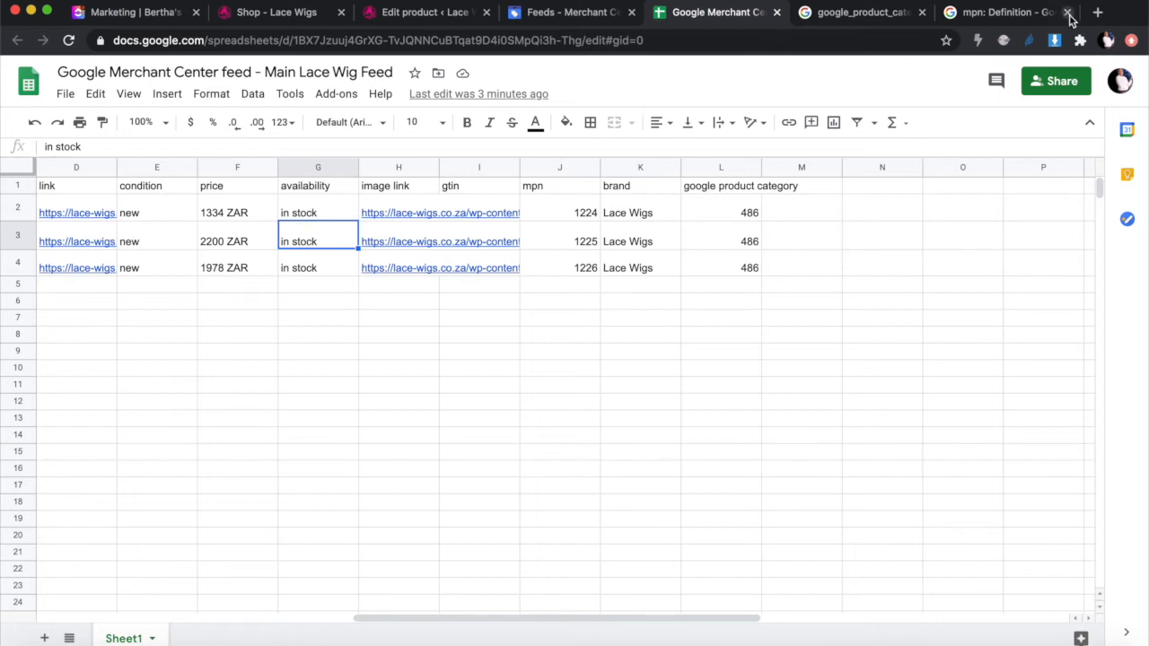
{"action": "left_click", "coordinate": [1097, 12]}
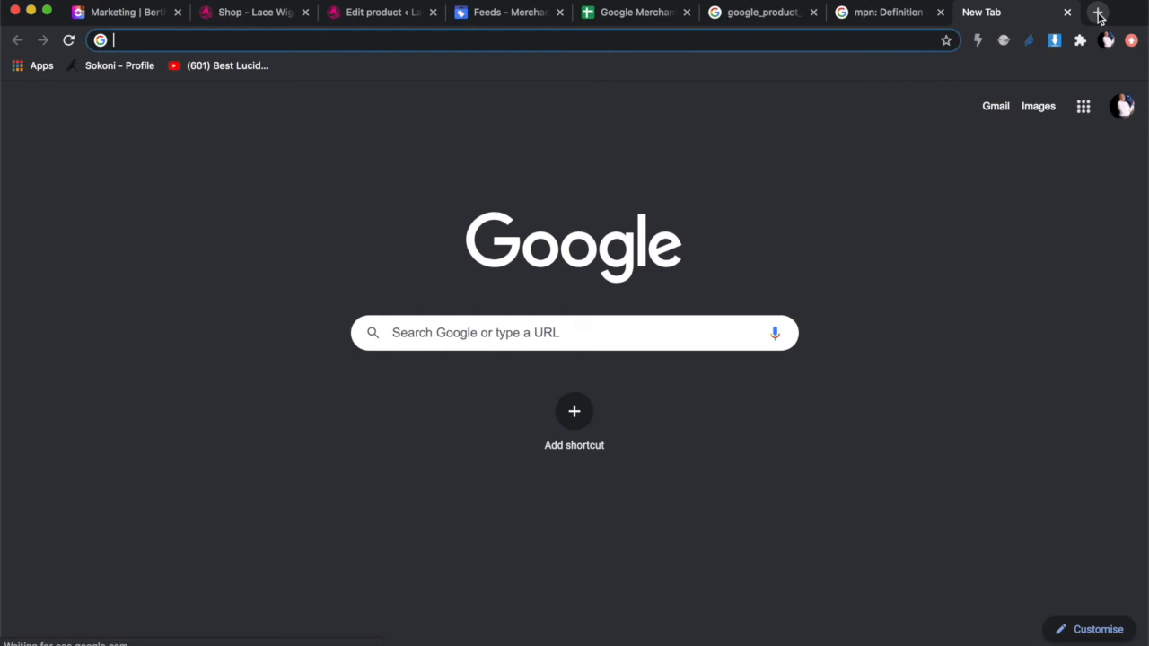
Step: Search Google for 'nail polish' and browse its image results
{"action": "type", "text": "nail"}
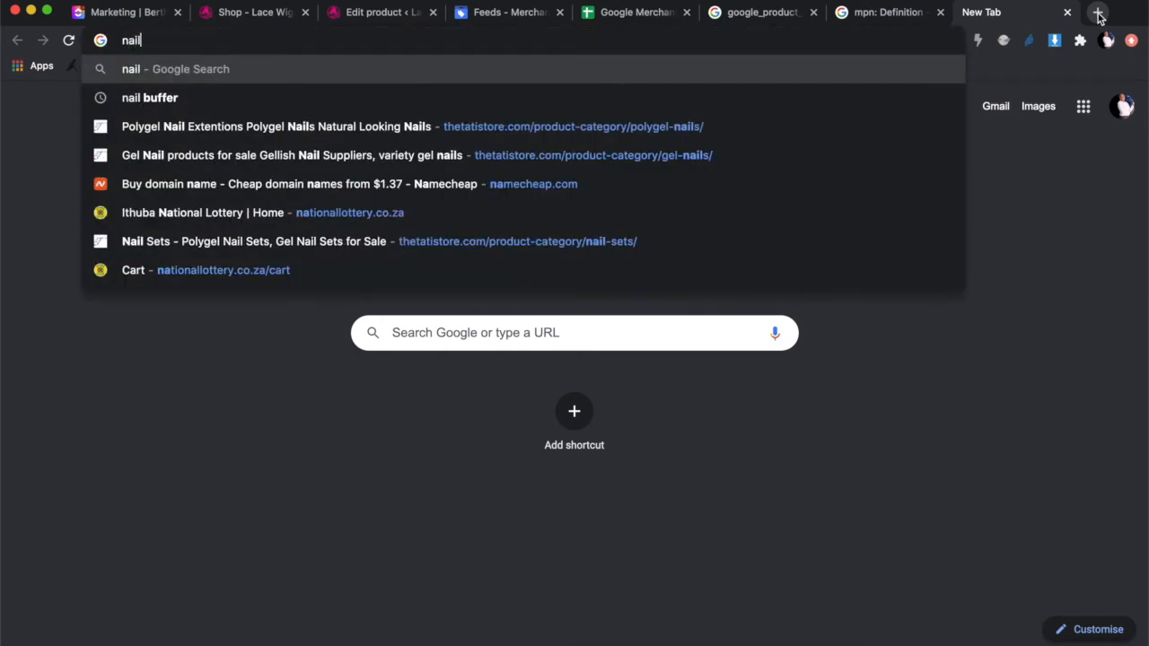
{"action": "type", "text": " polish"}
{"action": "key", "text": "Return"}
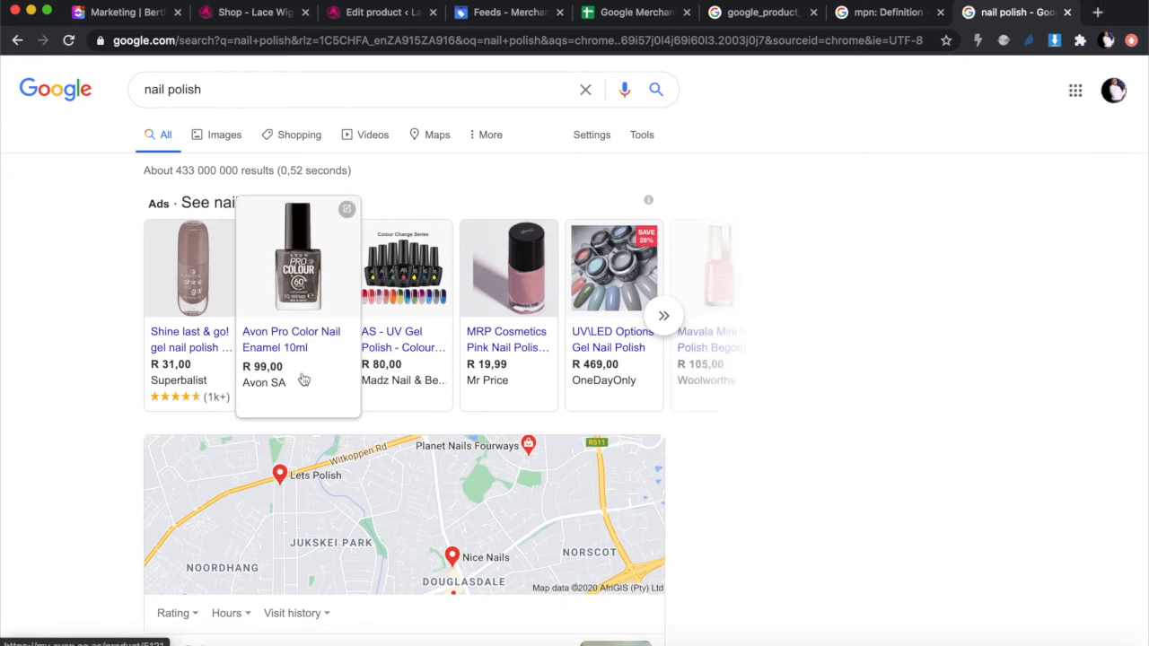
{"action": "left_click", "coordinate": [234, 144]}
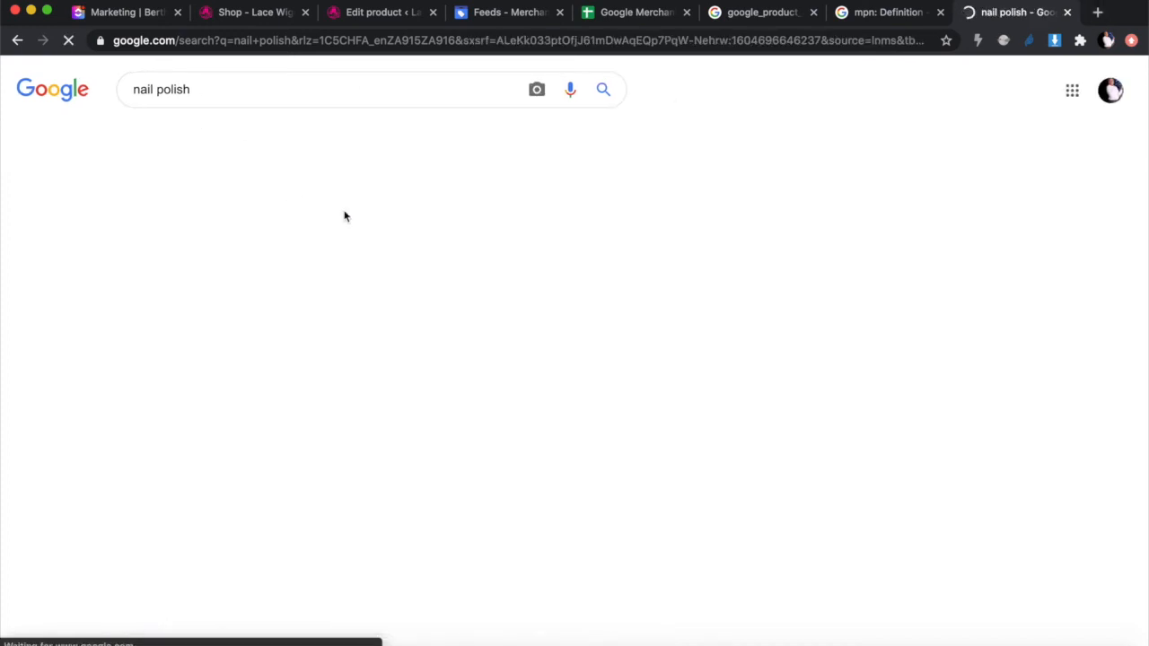
{"action": "scroll", "coordinate": [448, 377], "scroll_direction": "down", "scroll_amount": 1}
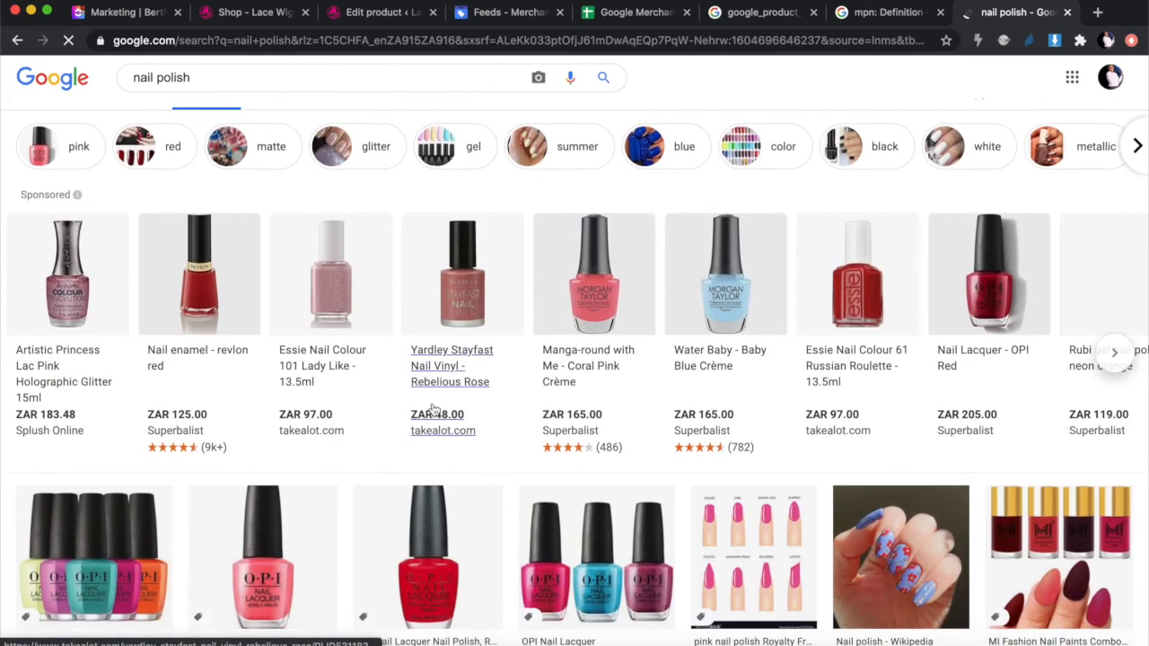
{"action": "scroll", "coordinate": [718, 395], "scroll_direction": "down", "scroll_amount": 3}
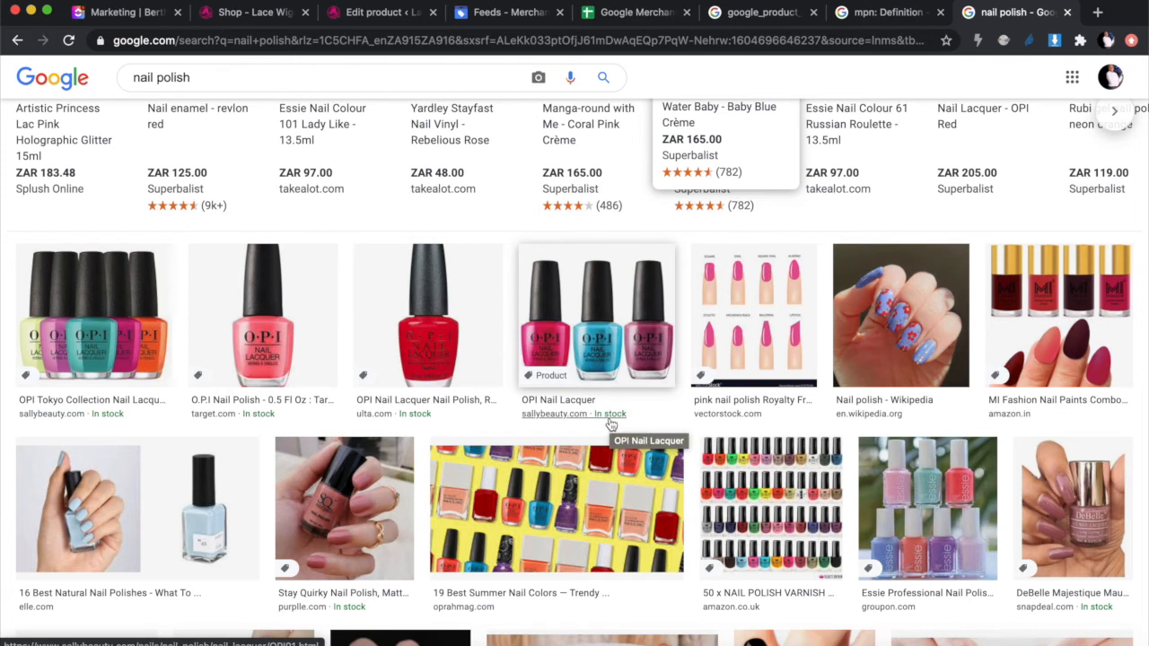
{"action": "scroll", "coordinate": [610, 423], "scroll_direction": "down", "scroll_amount": 3}
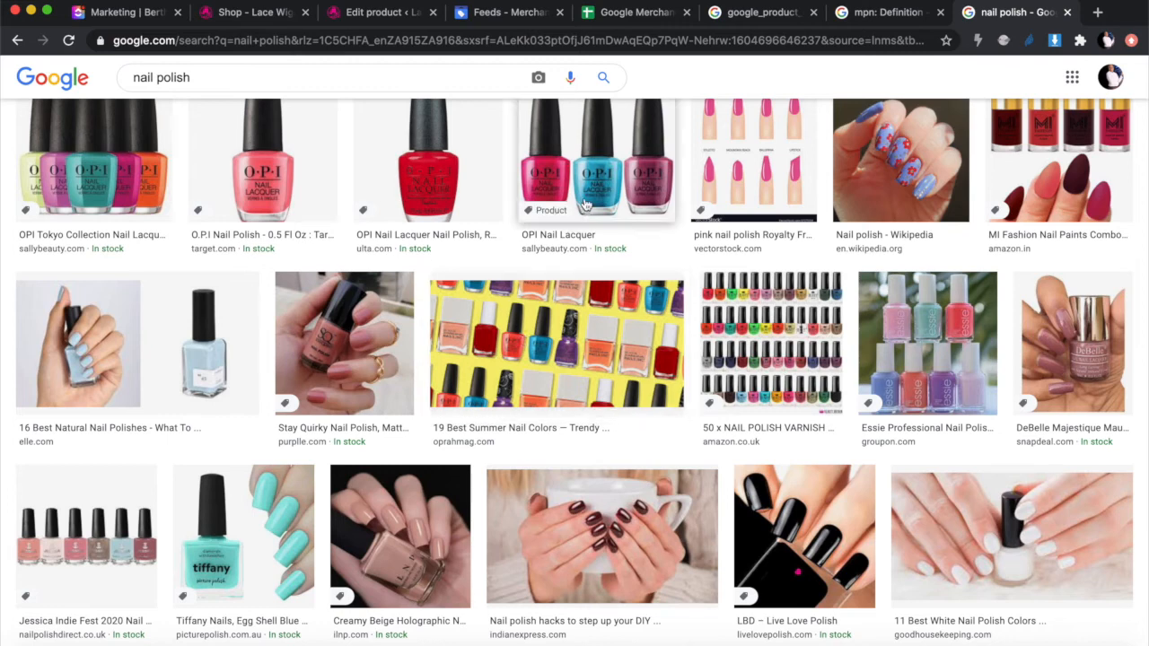
{"action": "scroll", "coordinate": [584, 205], "scroll_direction": "down", "scroll_amount": 1}
{"action": "scroll", "coordinate": [628, 224], "scroll_direction": "up", "scroll_amount": 5}
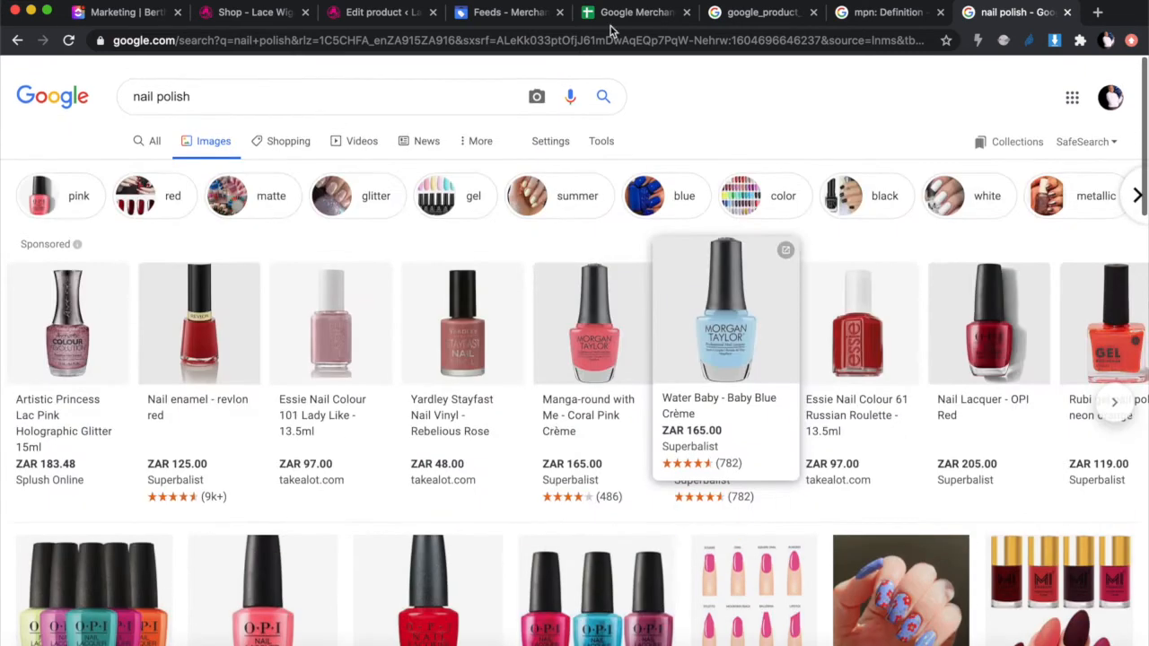
{"action": "left_click", "coordinate": [621, 16]}
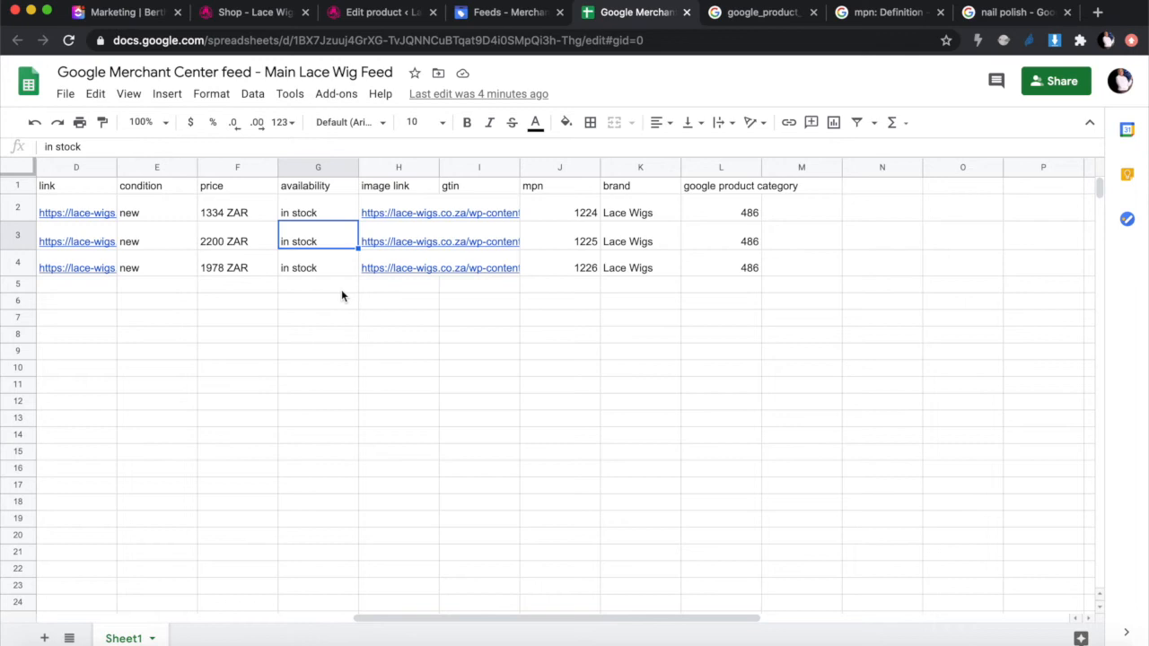
Step: Inspect the Bob lace wig image link in H2, then scroll back to the id, title and description columns
{"action": "left_click", "coordinate": [389, 208]}
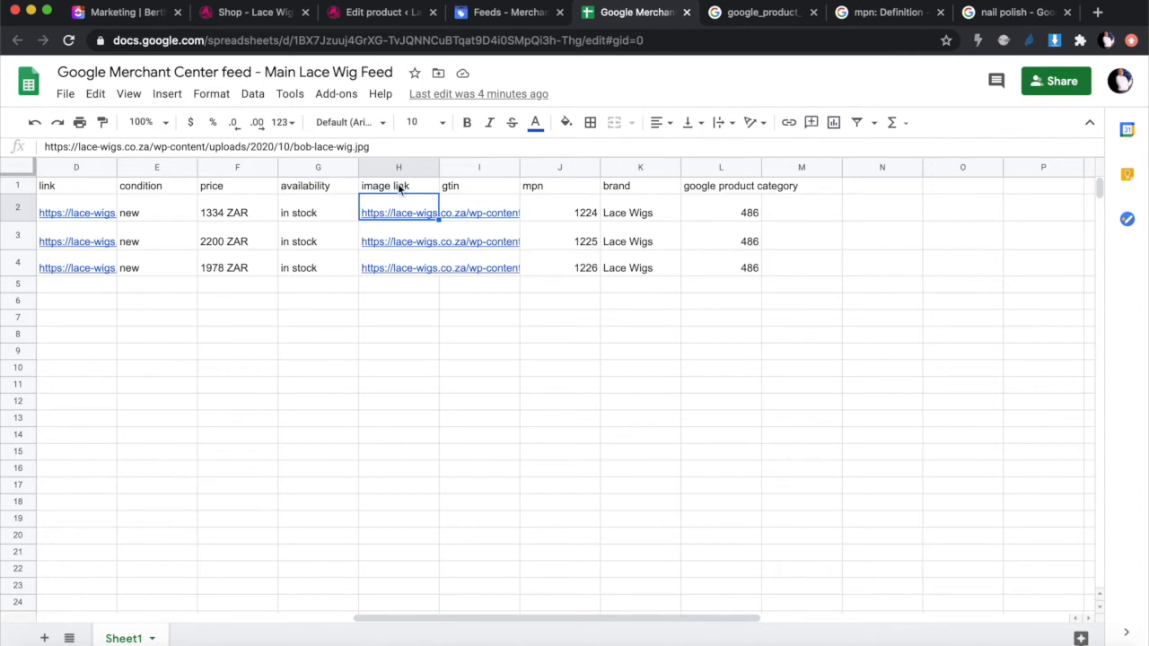
{"action": "scroll", "coordinate": [398, 188], "scroll_direction": "left", "scroll_amount": 5}
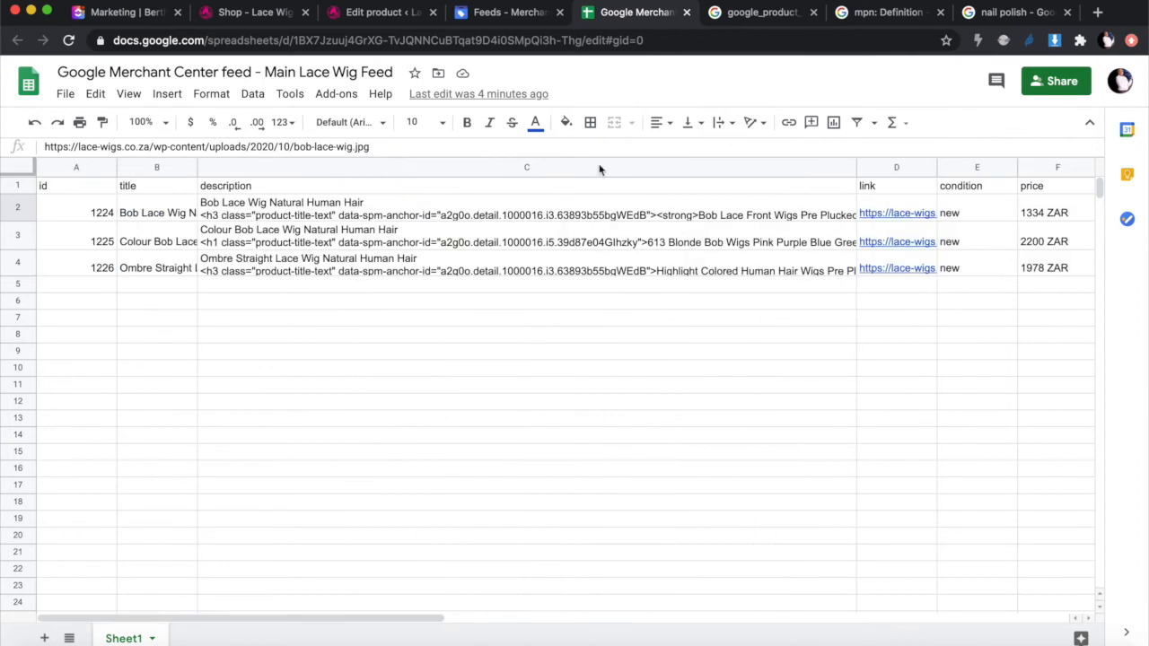
Step: From the product editor, open the Bob Lace Wig permalink in a new tab
{"action": "left_click", "coordinate": [370, 13]}
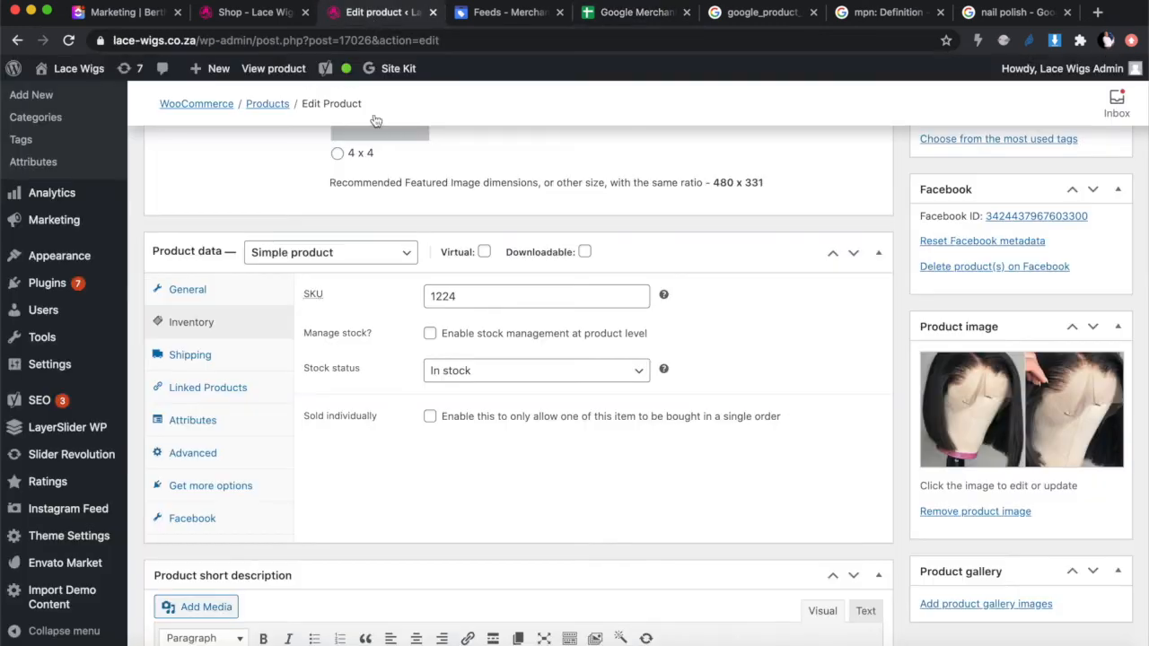
{"action": "scroll", "coordinate": [384, 246], "scroll_direction": "up", "scroll_amount": 15}
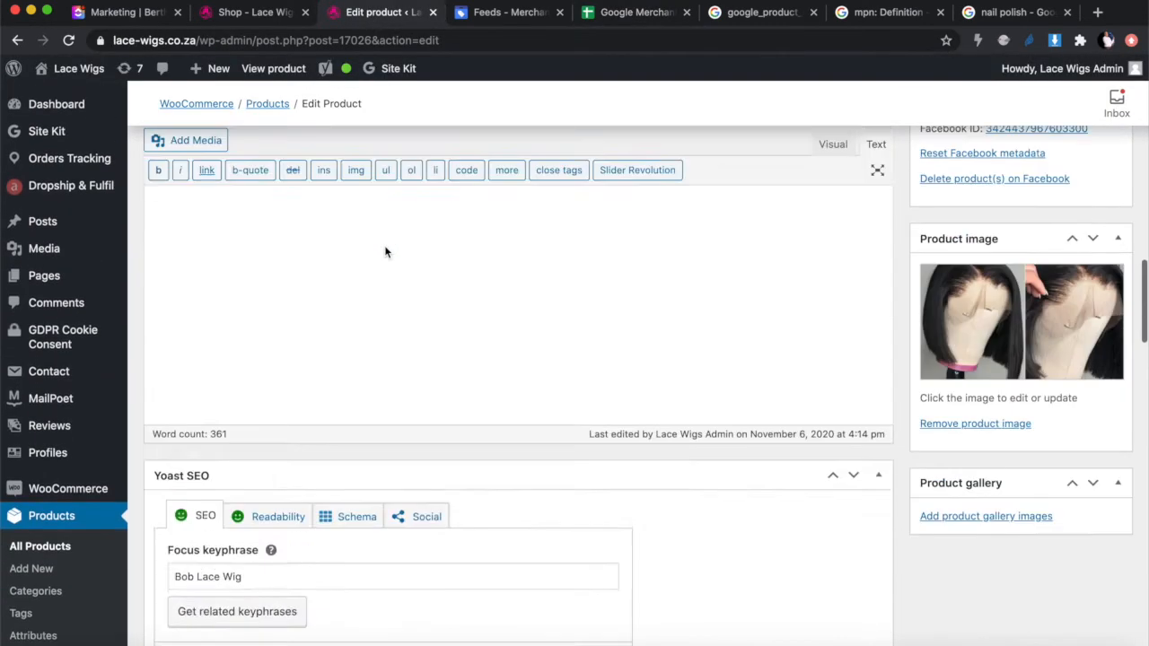
{"action": "scroll", "coordinate": [384, 246], "scroll_direction": "up", "scroll_amount": 8}
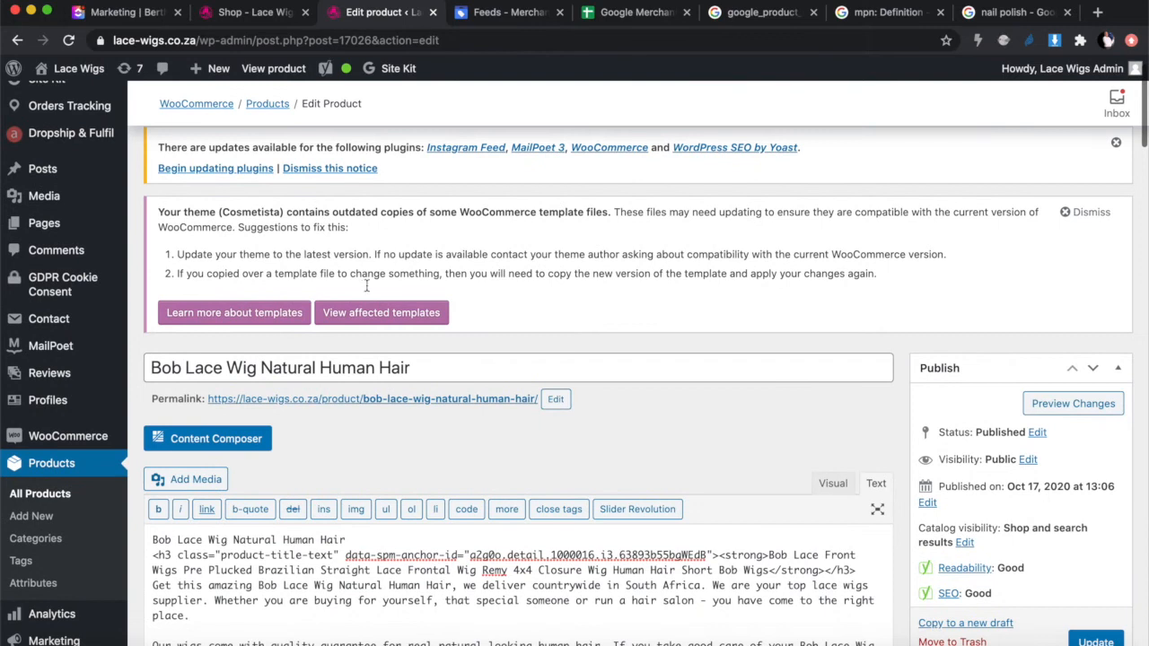
{"action": "right_click", "coordinate": [350, 403]}
{"action": "left_click", "coordinate": [388, 402]}
{"action": "left_click", "coordinate": [464, 16]}
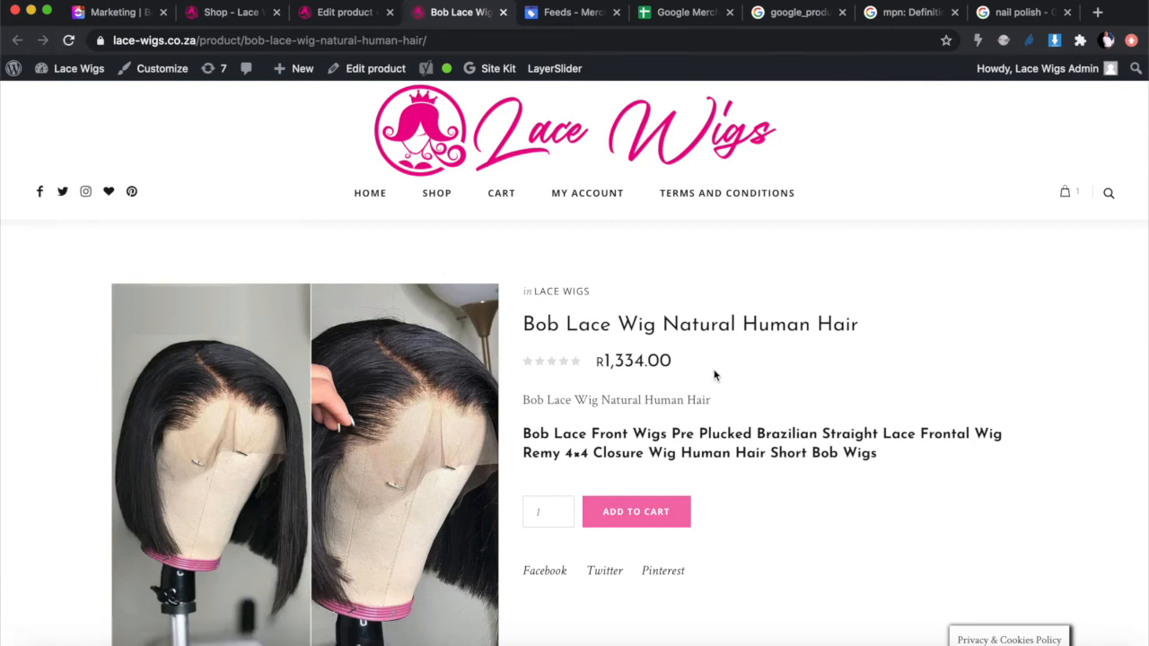
Step: Read through the live product page, priced R1,334.00, and its full description
{"action": "scroll", "coordinate": [727, 386], "scroll_direction": "down", "scroll_amount": 2}
{"action": "scroll", "coordinate": [727, 386], "scroll_direction": "down", "scroll_amount": 5}
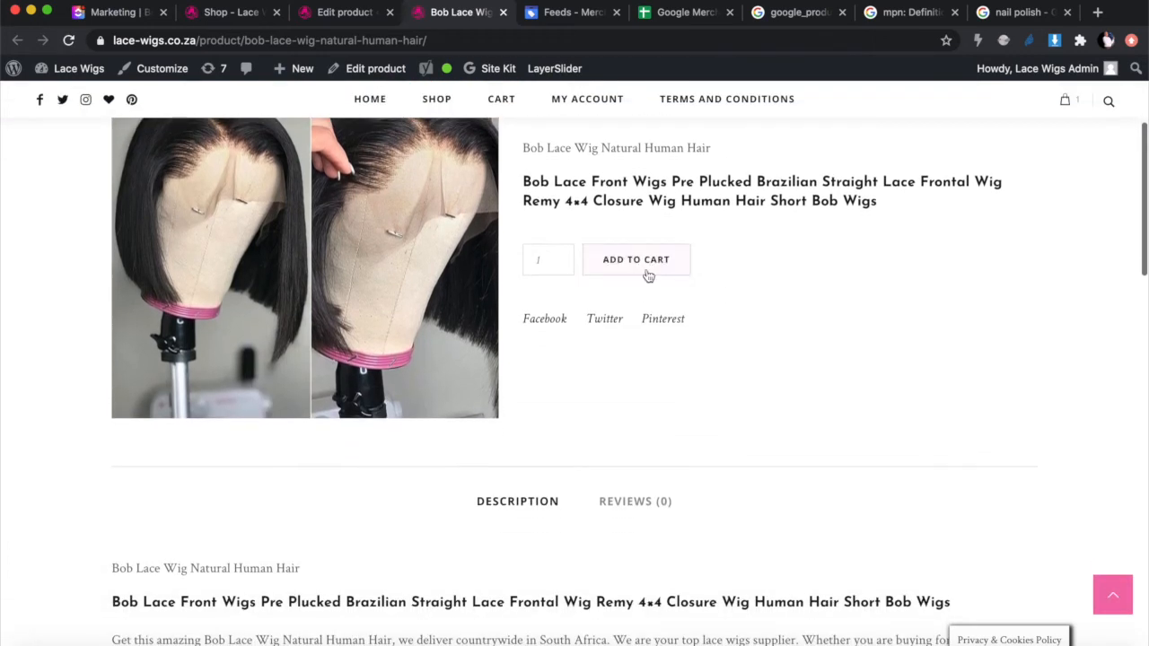
{"action": "scroll", "coordinate": [655, 360], "scroll_direction": "down", "scroll_amount": 20}
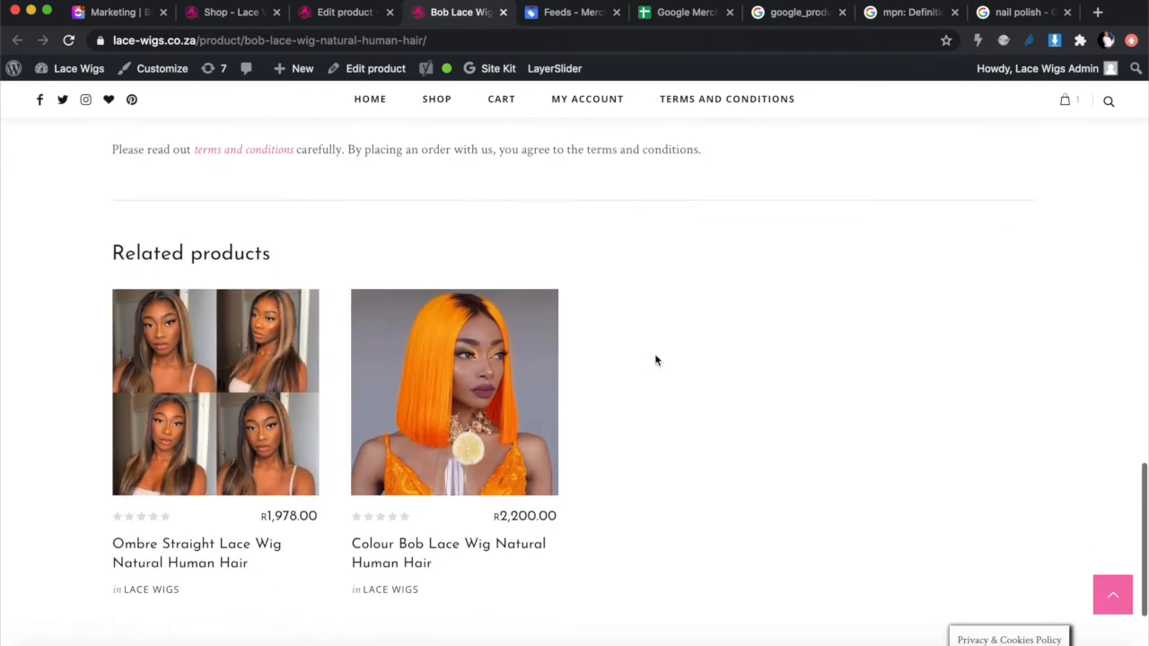
{"action": "scroll", "coordinate": [655, 360], "scroll_direction": "up", "scroll_amount": 4}
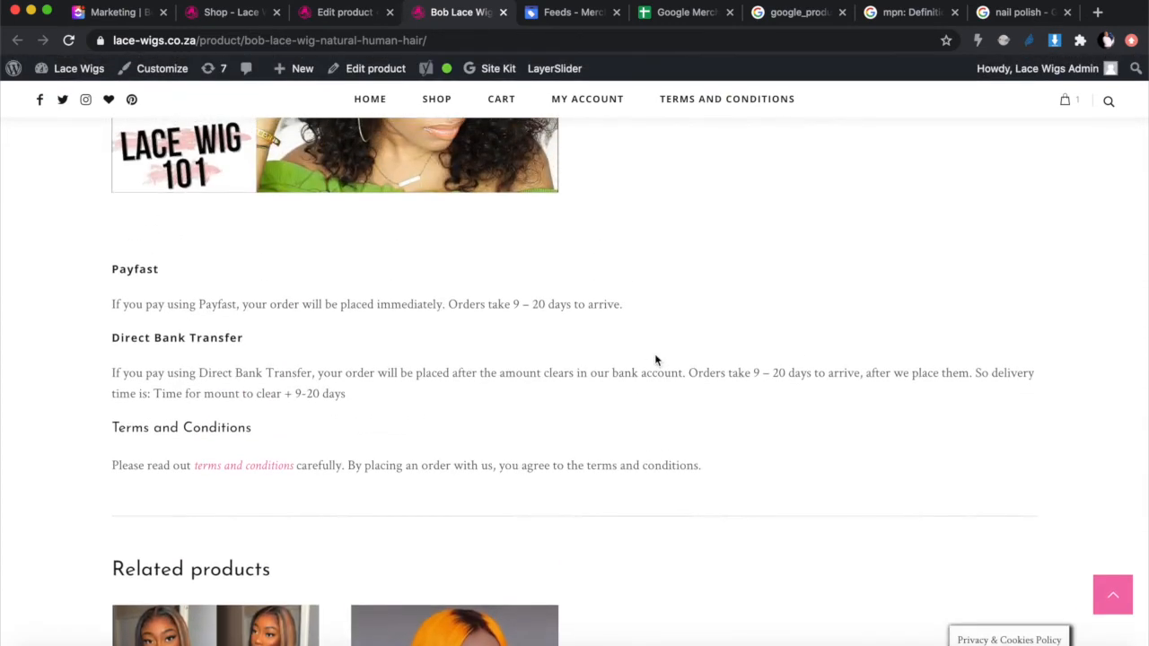
{"action": "scroll", "coordinate": [655, 360], "scroll_direction": "up", "scroll_amount": 10}
{"action": "scroll", "coordinate": [655, 360], "scroll_direction": "up", "scroll_amount": 1}
{"action": "scroll", "coordinate": [655, 357], "scroll_direction": "down", "scroll_amount": 1}
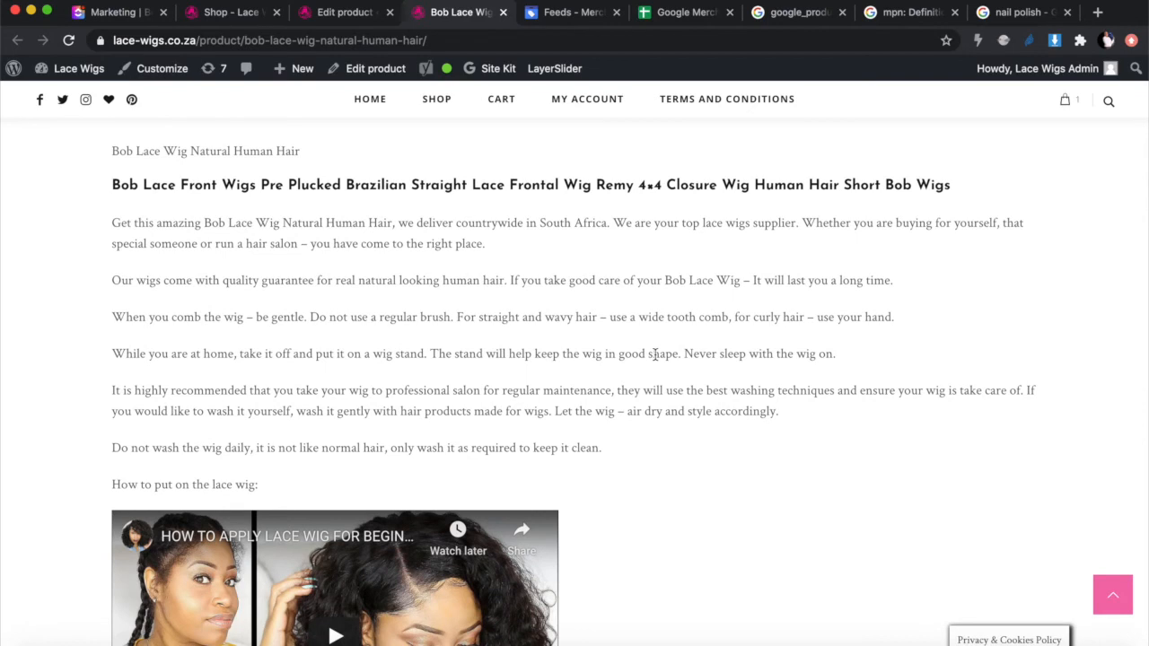
Step: Glance over the nail polish shopping results, then go back to the top of the Bob Lace Wig page
{"action": "left_click", "coordinate": [1014, 18]}
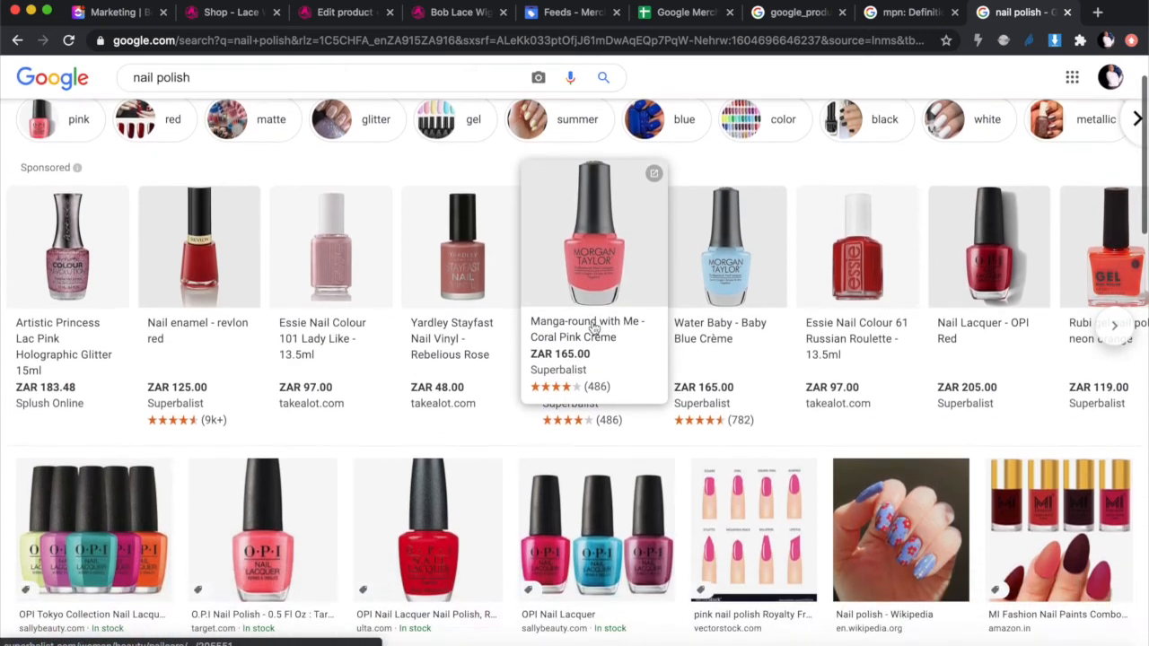
{"action": "scroll", "coordinate": [592, 332], "scroll_direction": "down", "scroll_amount": 4}
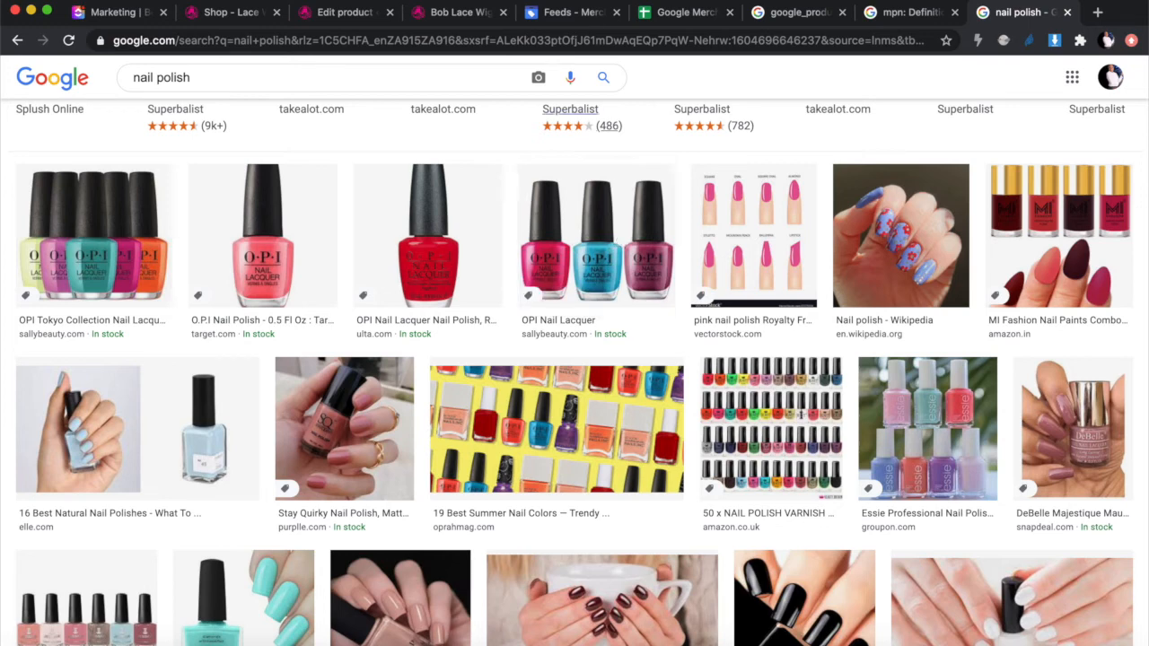
{"action": "left_click", "coordinate": [431, 18]}
{"action": "scroll", "coordinate": [536, 299], "scroll_direction": "down", "scroll_amount": 2}
{"action": "scroll", "coordinate": [538, 305], "scroll_direction": "up", "scroll_amount": 4}
{"action": "scroll", "coordinate": [536, 300], "scroll_direction": "up", "scroll_amount": 5}
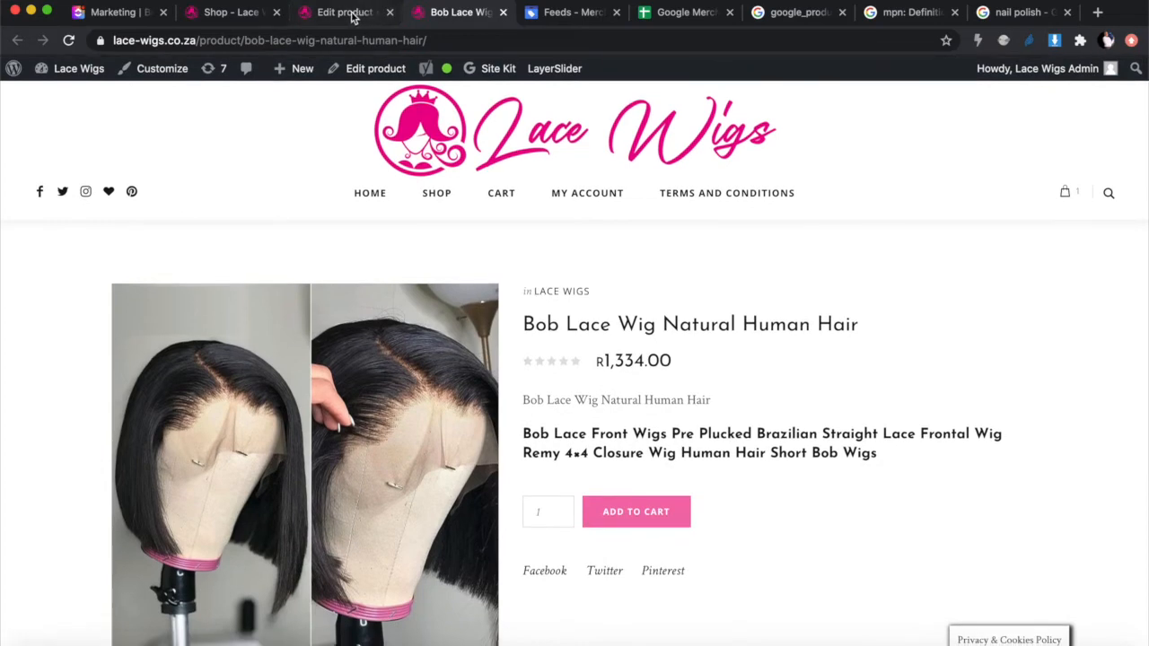
Step: Copy the bob-lace-wig.jpg file URL from the product image details and open a blank browser tab
{"action": "left_click", "coordinate": [352, 12]}
{"action": "scroll", "coordinate": [484, 326], "scroll_direction": "down", "scroll_amount": 10}
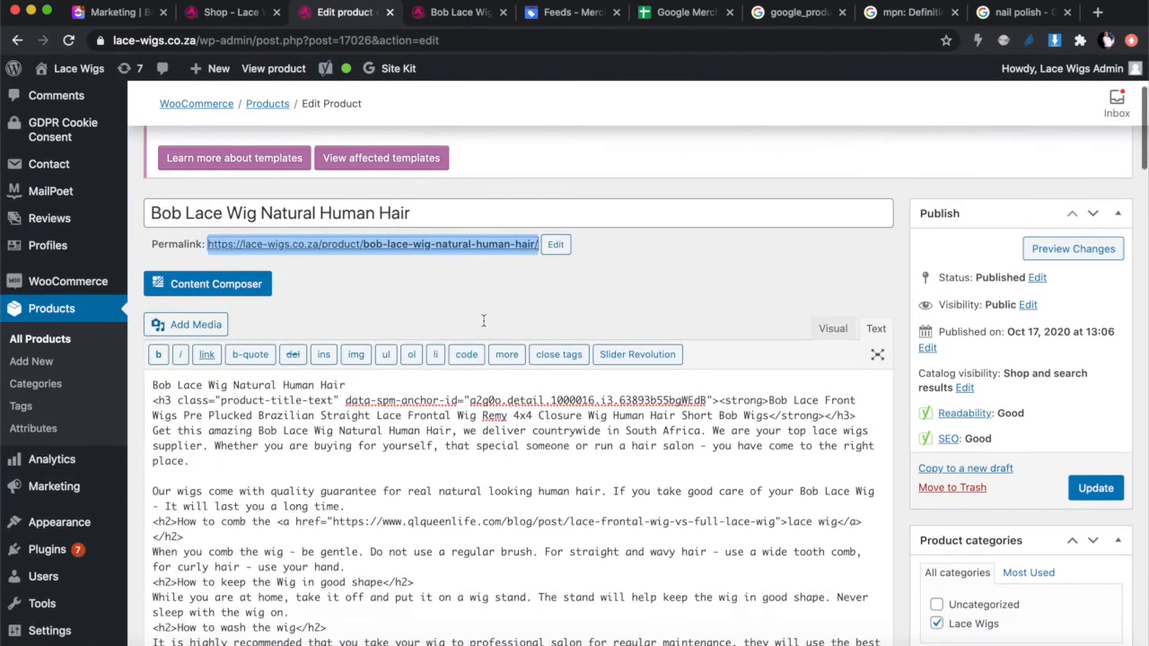
{"action": "scroll", "coordinate": [484, 321], "scroll_direction": "down", "scroll_amount": 2}
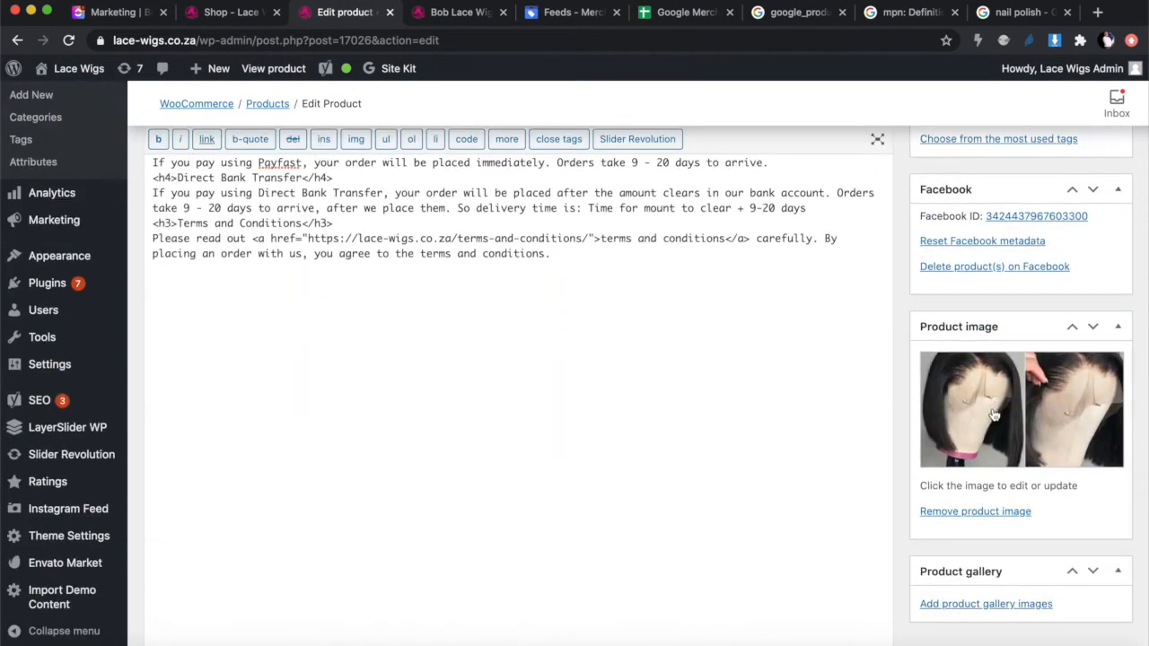
{"action": "scroll", "coordinate": [1009, 425], "scroll_direction": "down", "scroll_amount": 5}
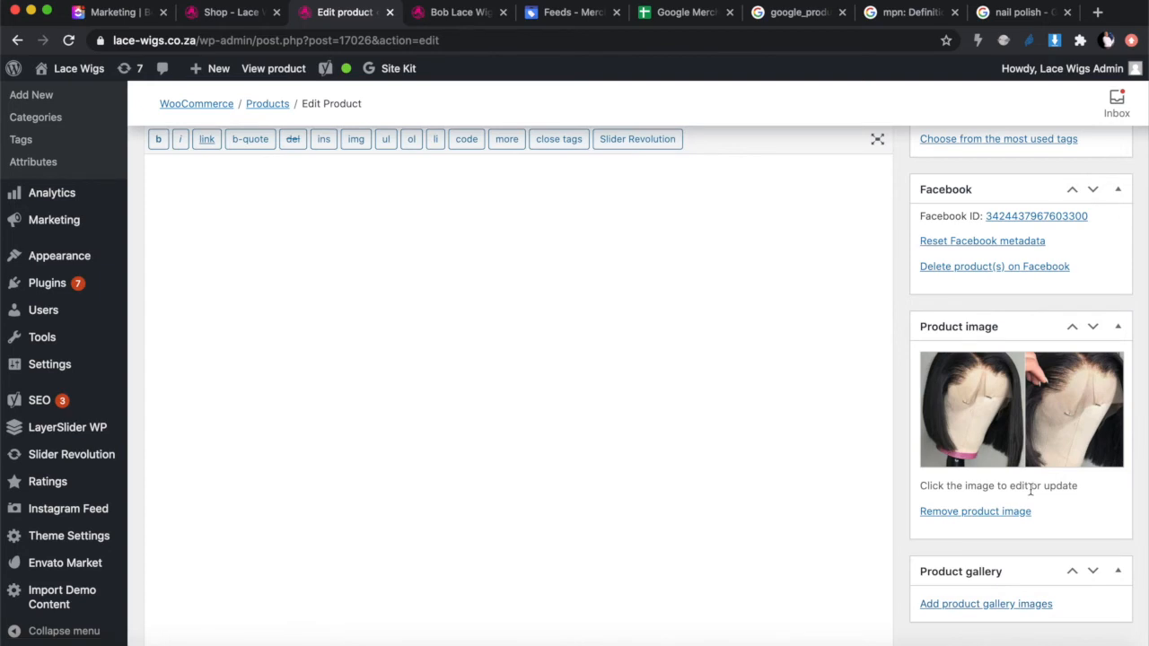
{"action": "left_click", "coordinate": [1009, 413]}
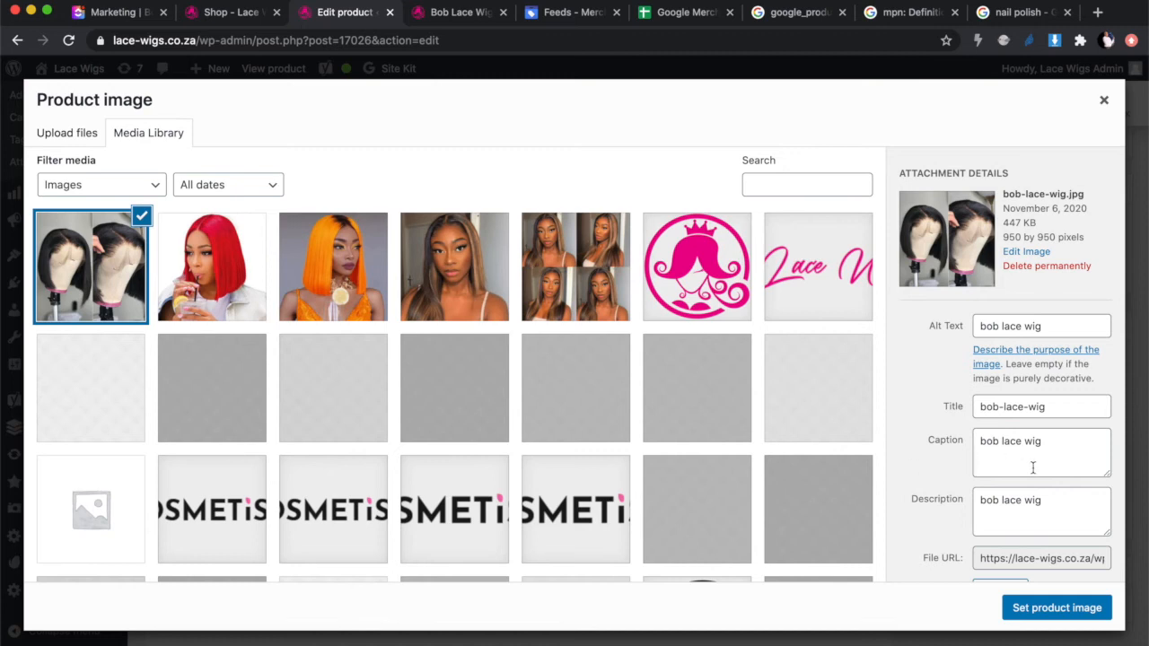
{"action": "scroll", "coordinate": [1033, 468], "scroll_direction": "down", "scroll_amount": 1}
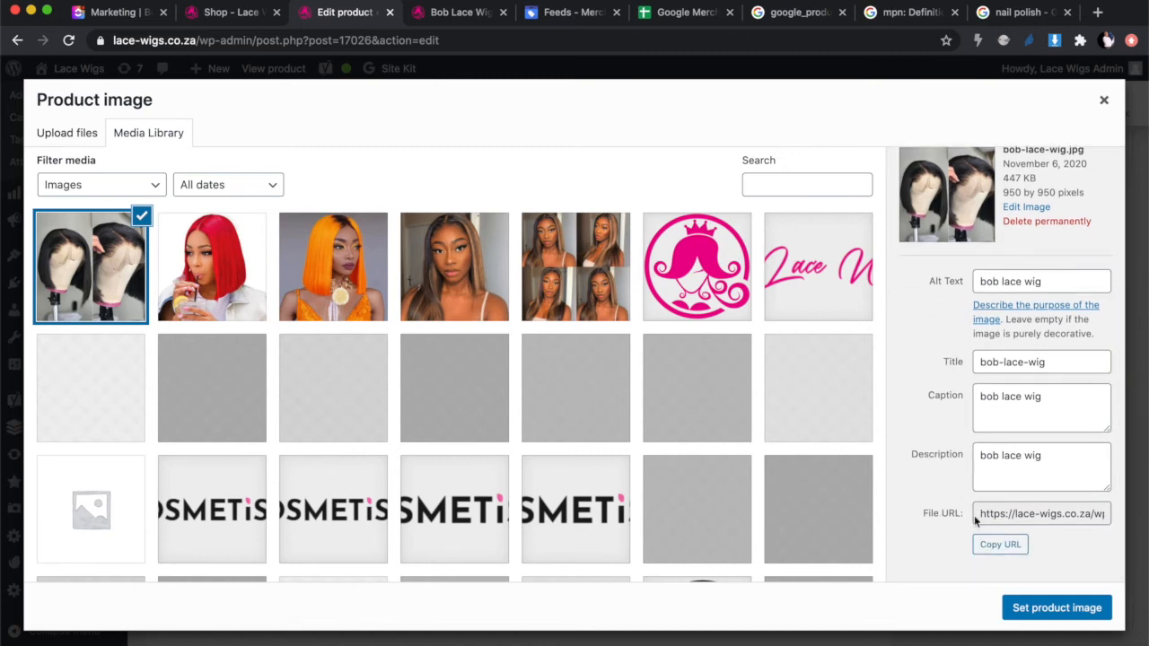
{"action": "left_click_drag", "start_coordinate": [980, 513], "coordinate": [1112, 516]}
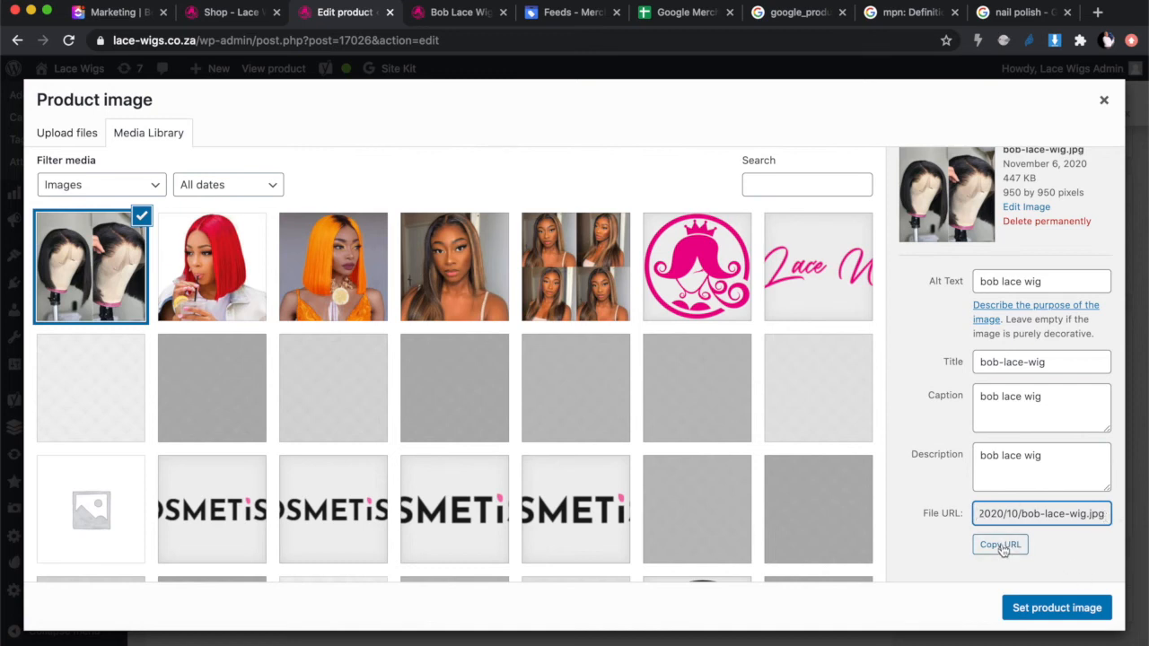
{"action": "left_click", "coordinate": [1001, 546]}
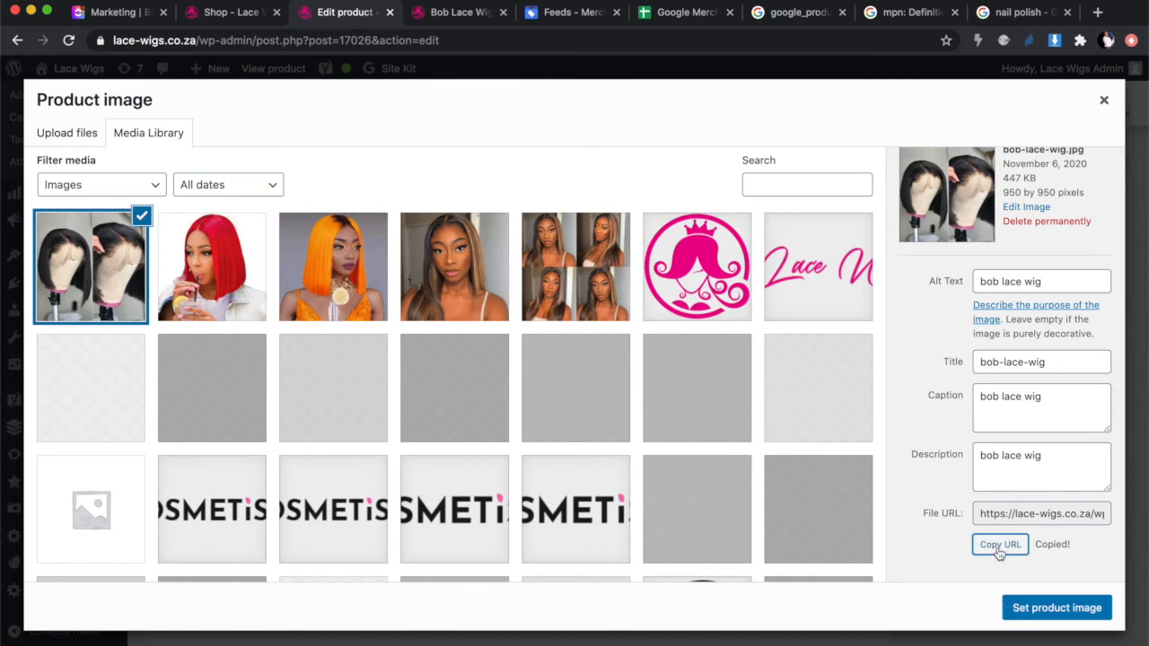
{"action": "left_click", "coordinate": [1094, 9]}
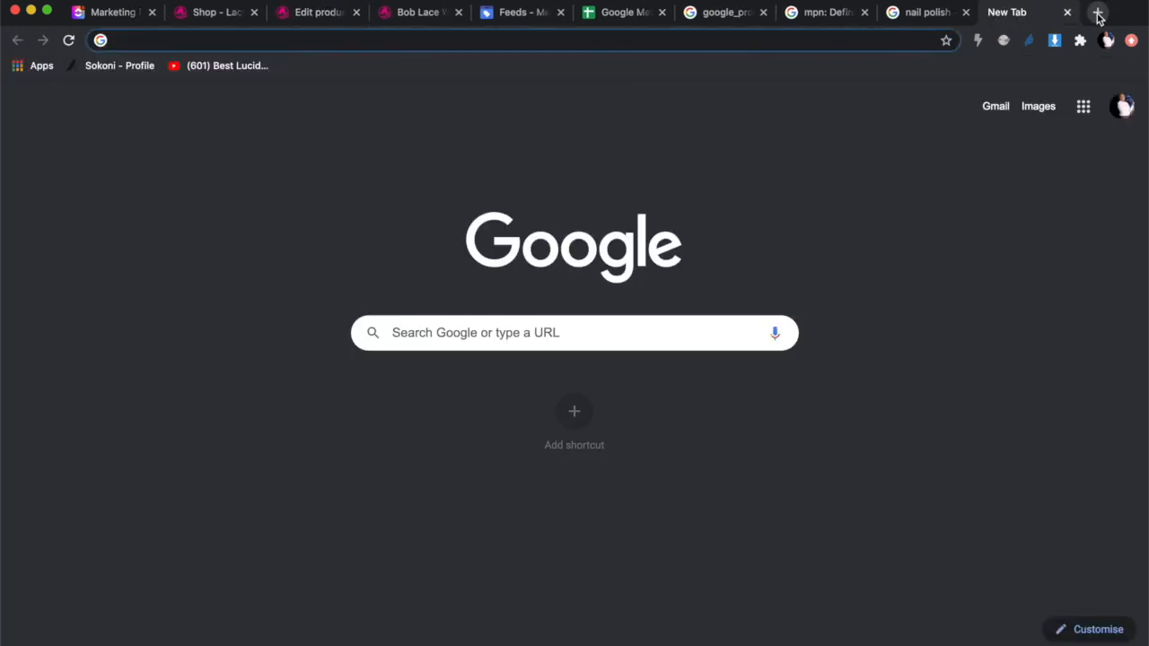
Step: Load the copied bob-lace-wig.jpg address to confirm the photo, then return to the nail polish results
{"action": "key", "text": "super+v"}
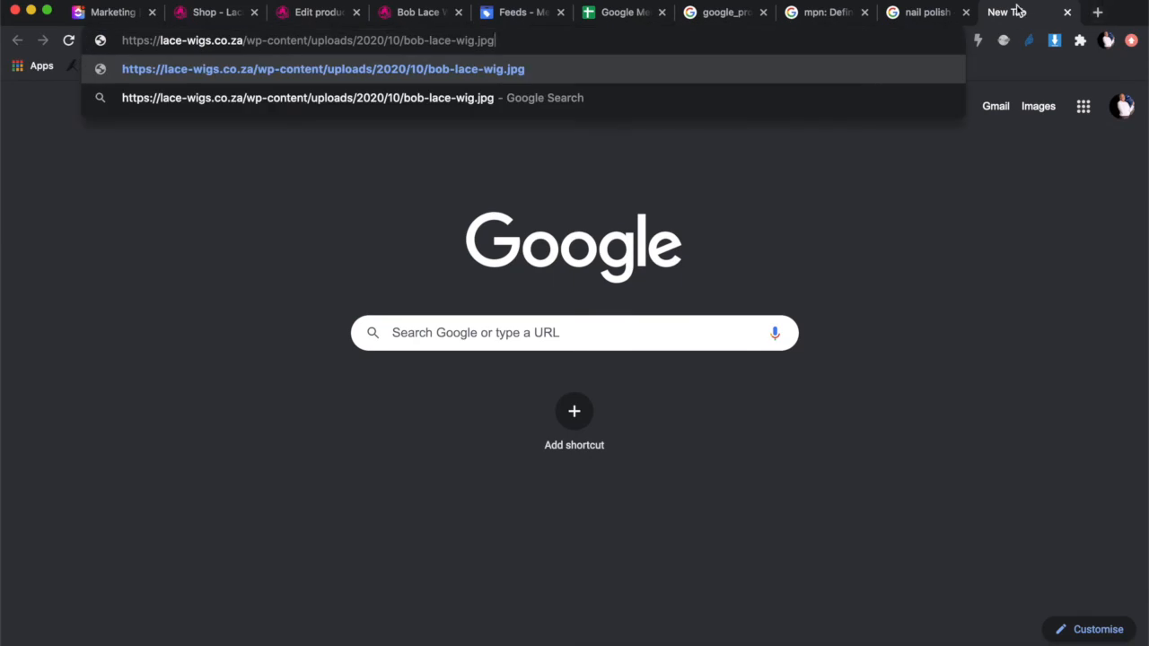
{"action": "key", "text": "Return"}
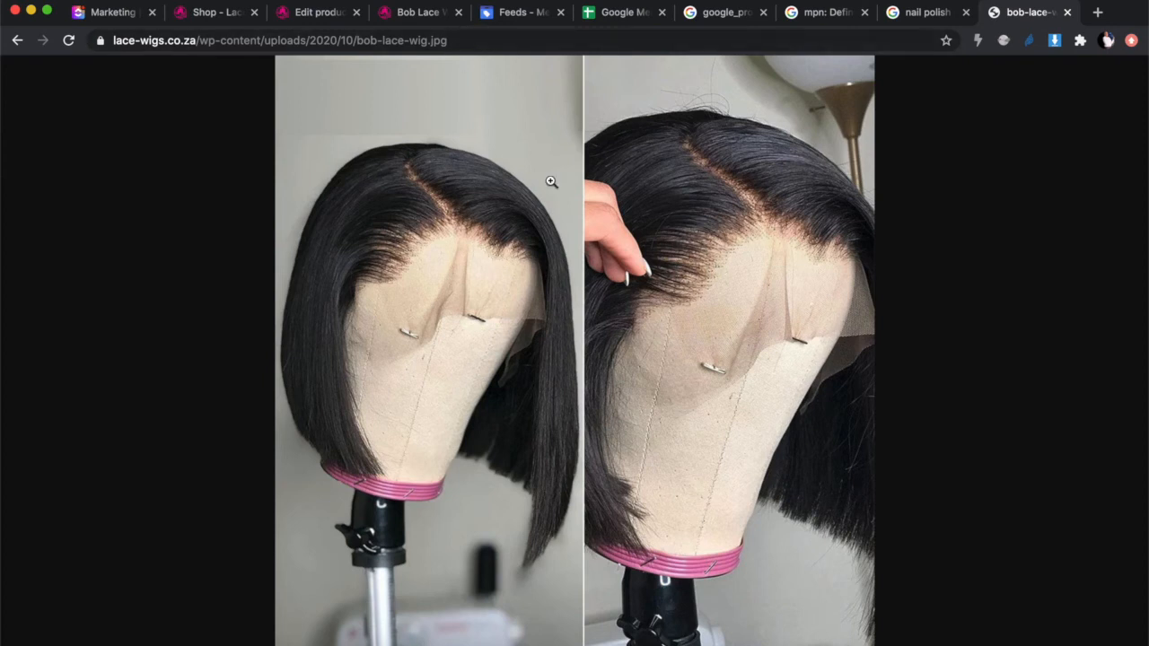
{"action": "left_click", "coordinate": [614, 15]}
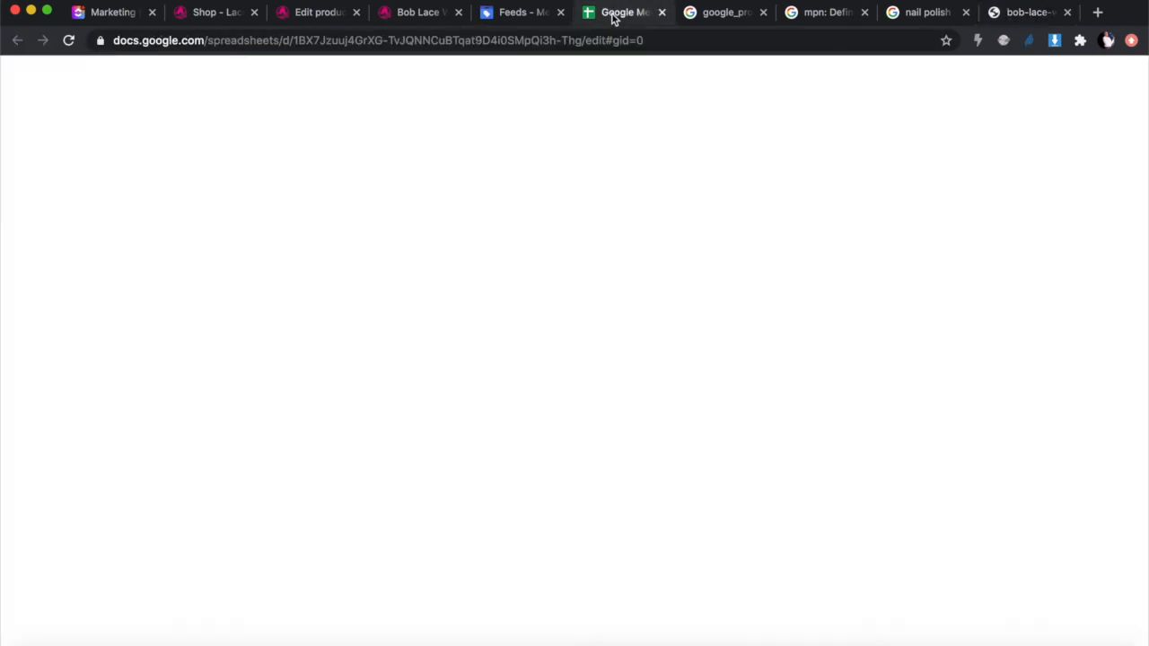
{"action": "mouse_move", "coordinate": [896, 212]}
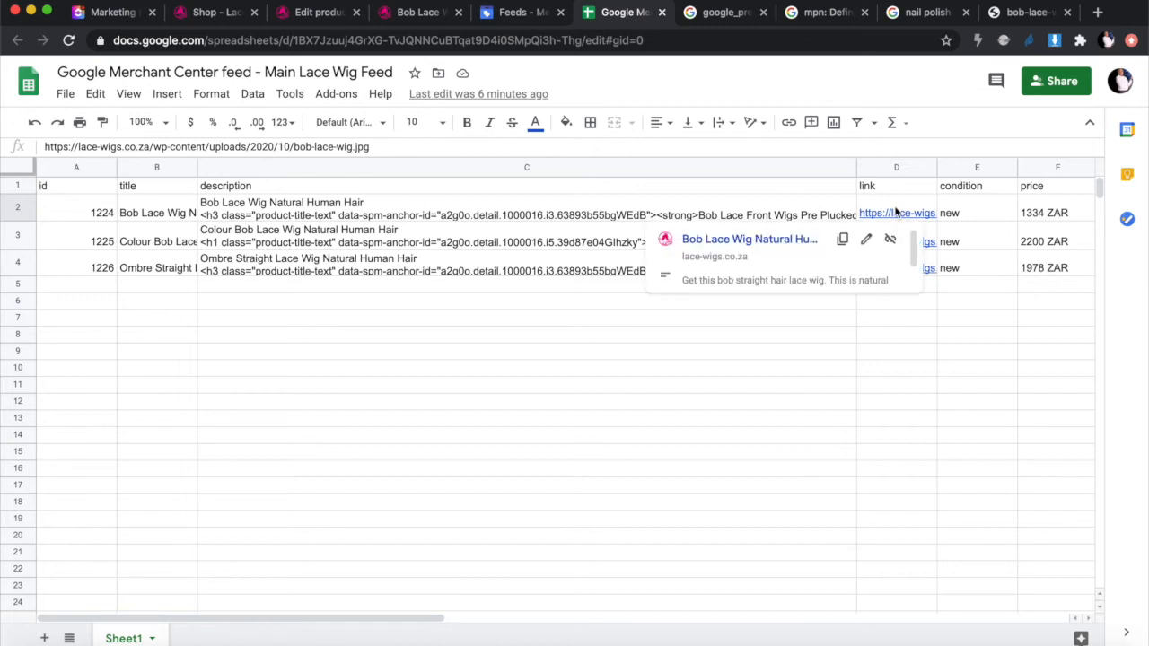
{"action": "left_click", "coordinate": [1024, 12]}
{"action": "left_click", "coordinate": [928, 12]}
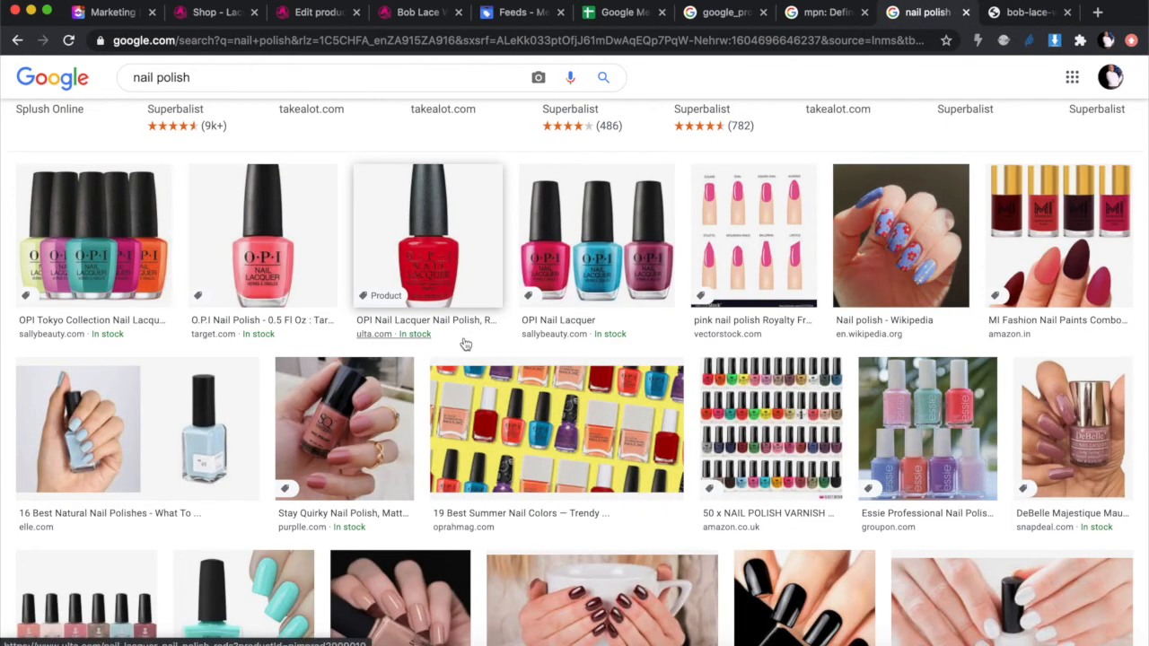
Step: Review the sponsored nail polish listings and ZAR prices, e.g. Revlon red nail enamel at ZAR 125.00
{"action": "scroll", "coordinate": [485, 341], "scroll_direction": "up", "scroll_amount": 5}
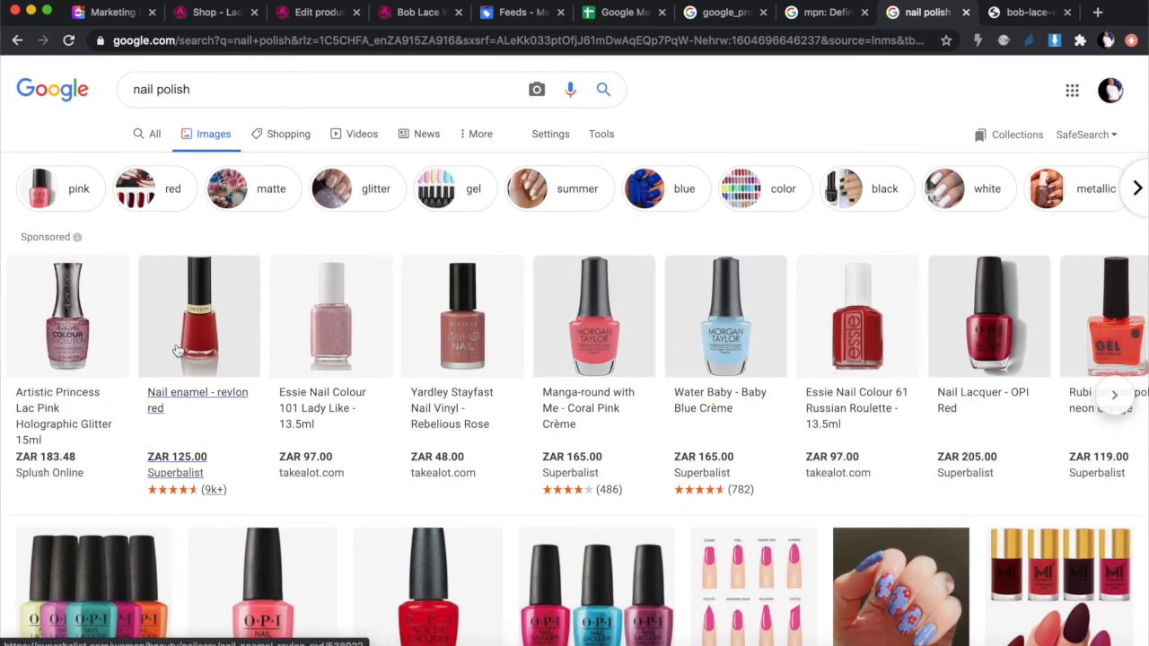
{"action": "mouse_move", "coordinate": [222, 321]}
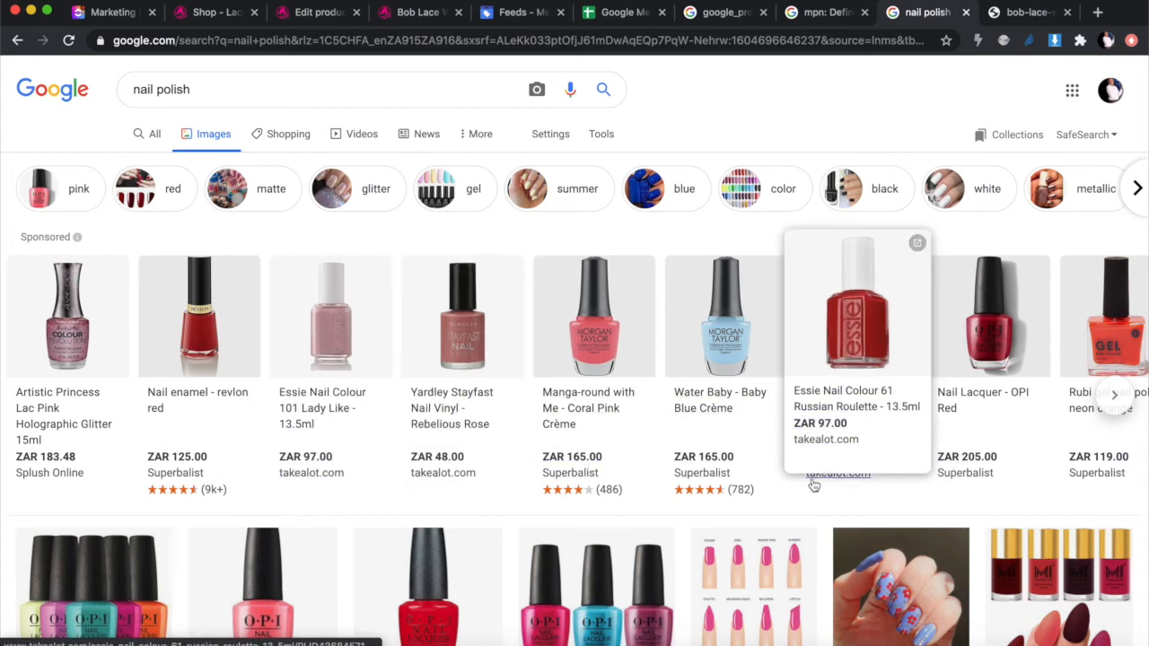
{"action": "mouse_move", "coordinate": [812, 471]}
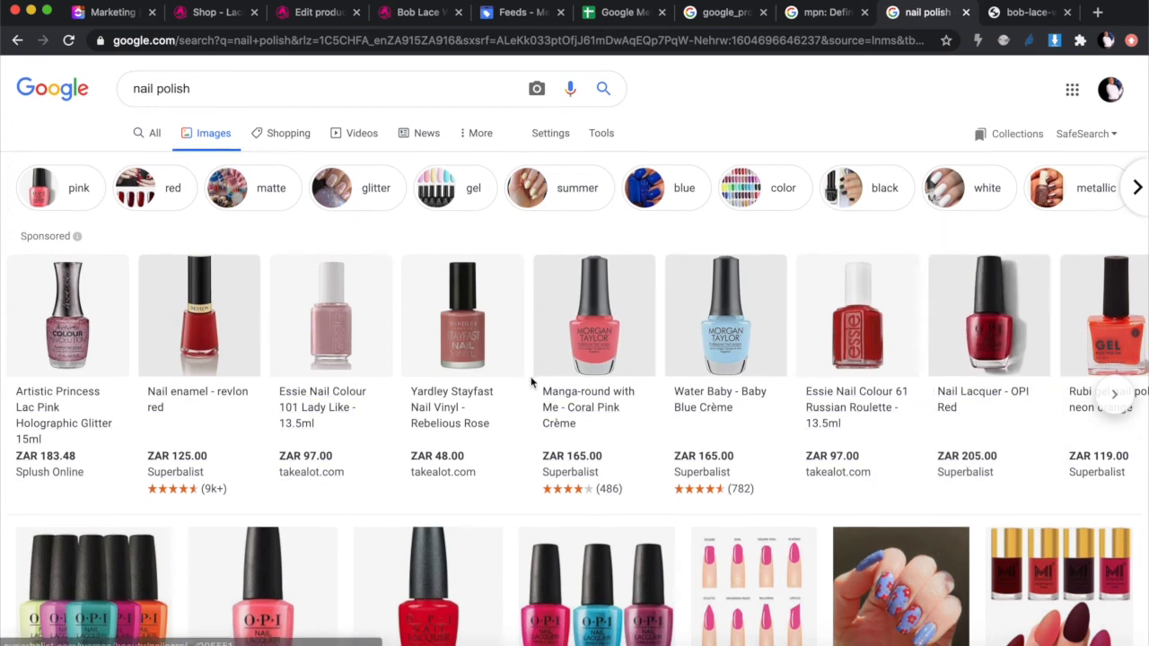
{"action": "scroll", "coordinate": [530, 383], "scroll_direction": "down", "scroll_amount": 1}
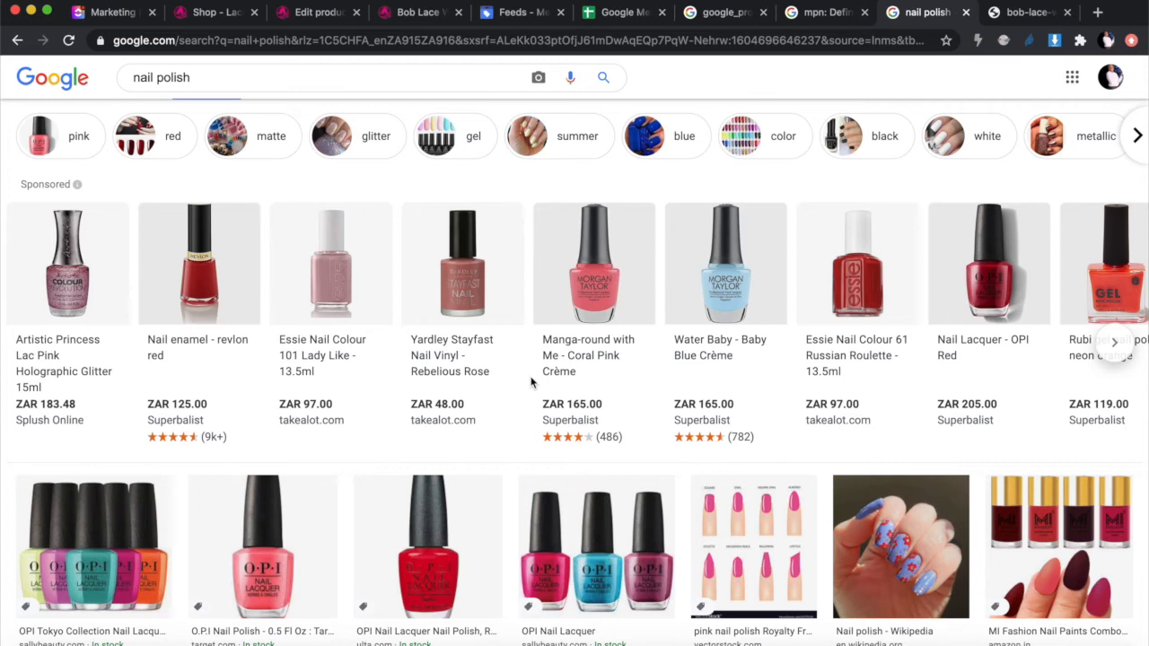
Step: Scroll right in the feed sheet and check the second wig's 2200 ZAR price
{"action": "left_click", "coordinate": [615, 13]}
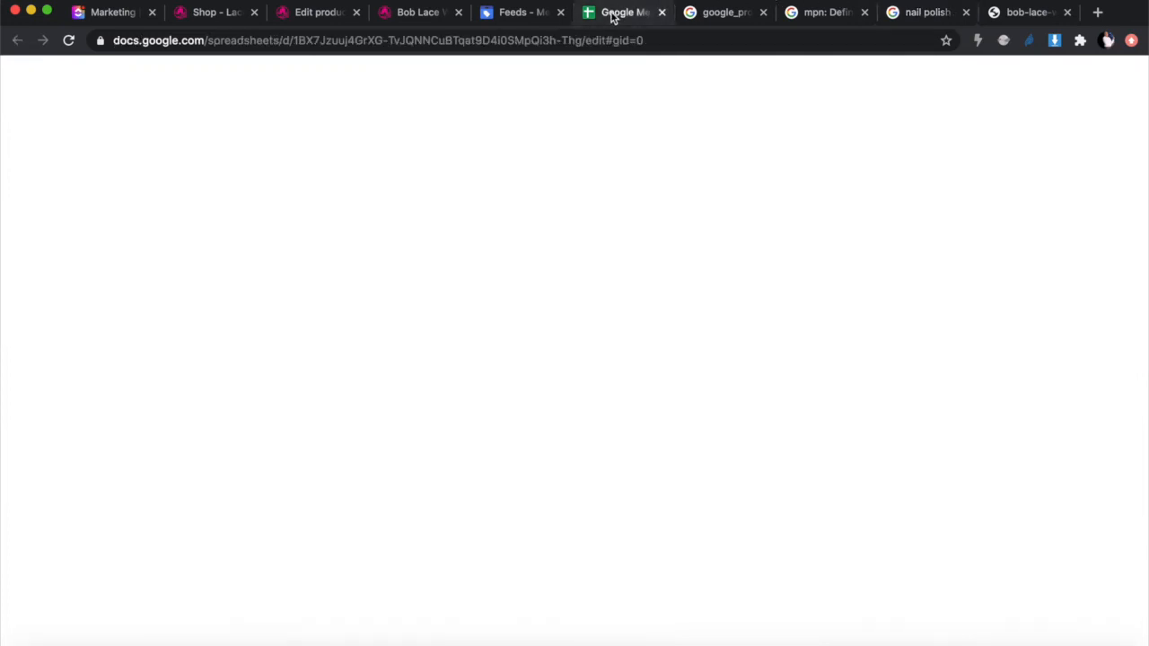
{"action": "scroll", "coordinate": [868, 310], "scroll_direction": "right", "scroll_amount": 1}
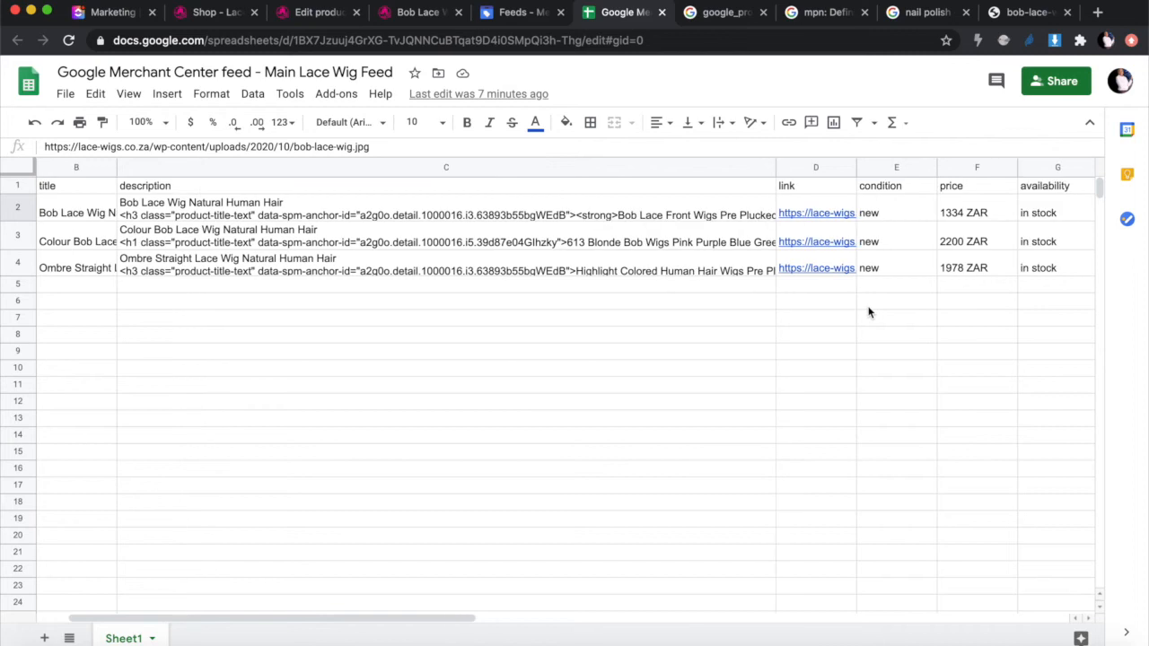
{"action": "left_click", "coordinate": [951, 241]}
{"action": "scroll", "coordinate": [954, 244], "scroll_direction": "right", "scroll_amount": 1}
{"action": "scroll", "coordinate": [954, 244], "scroll_direction": "right", "scroll_amount": 2}
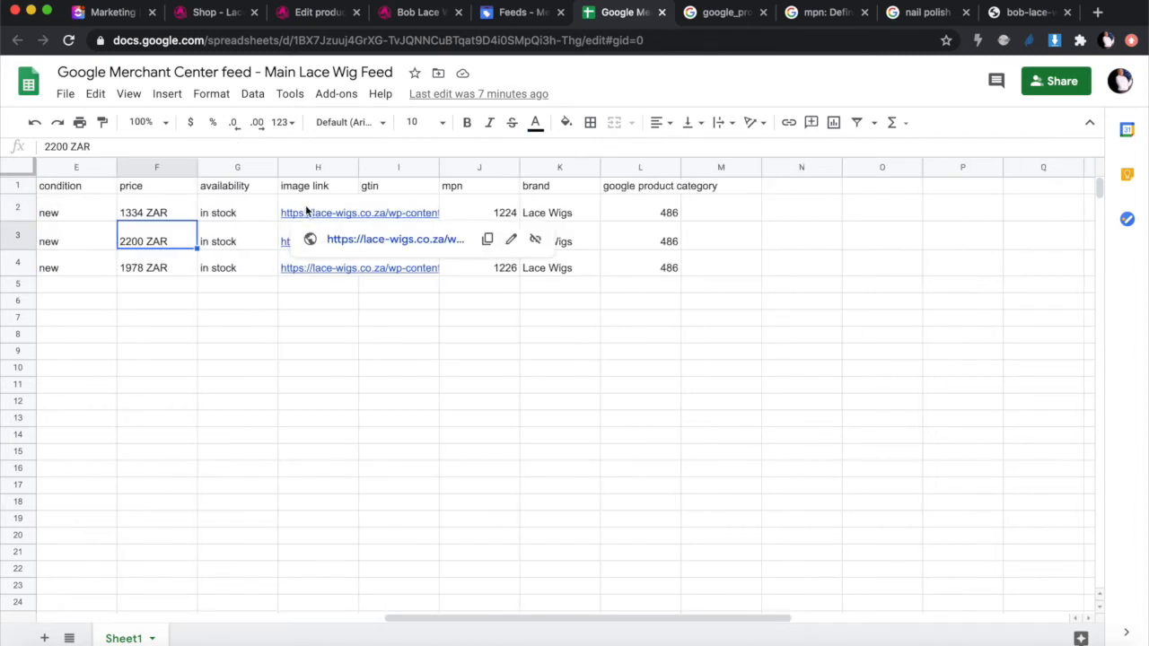
Step: Inspect the gtin and mpn headers, the brand Lace Wigs and category 486 values
{"action": "left_click", "coordinate": [391, 184]}
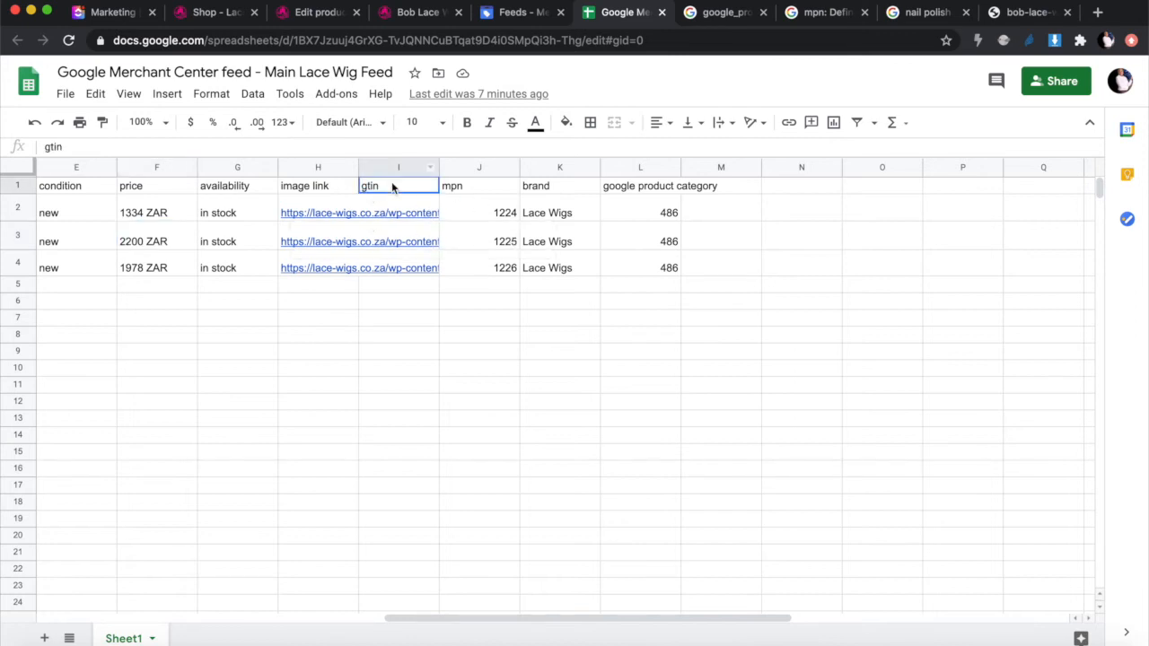
{"action": "left_click", "coordinate": [467, 188]}
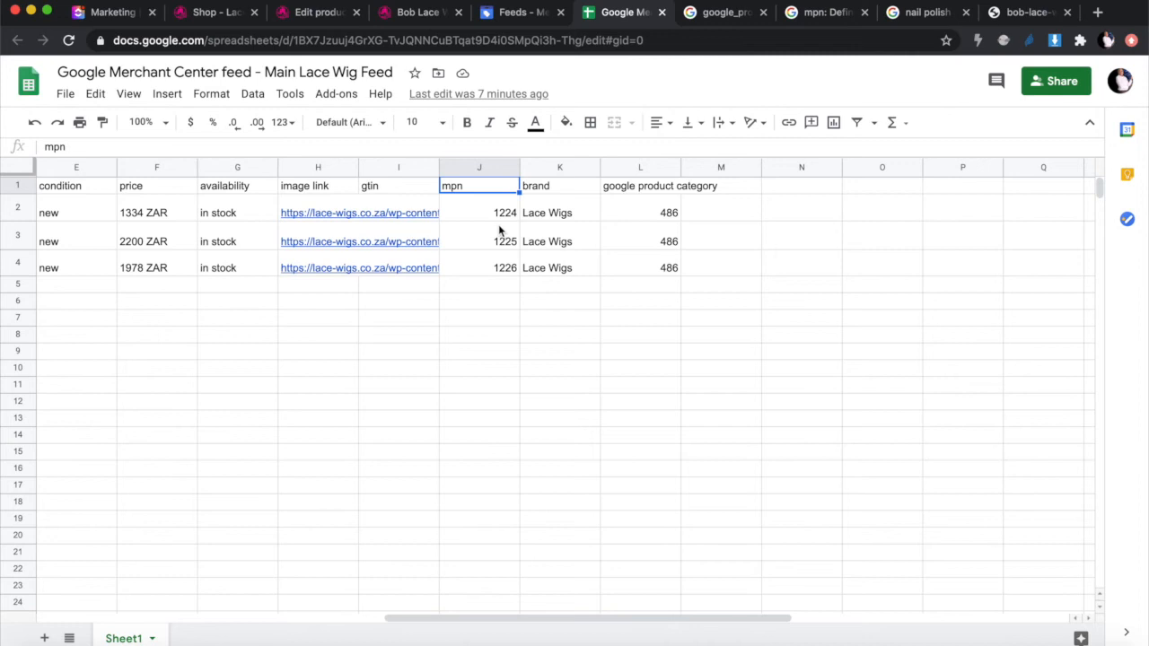
{"action": "left_click", "coordinate": [562, 211]}
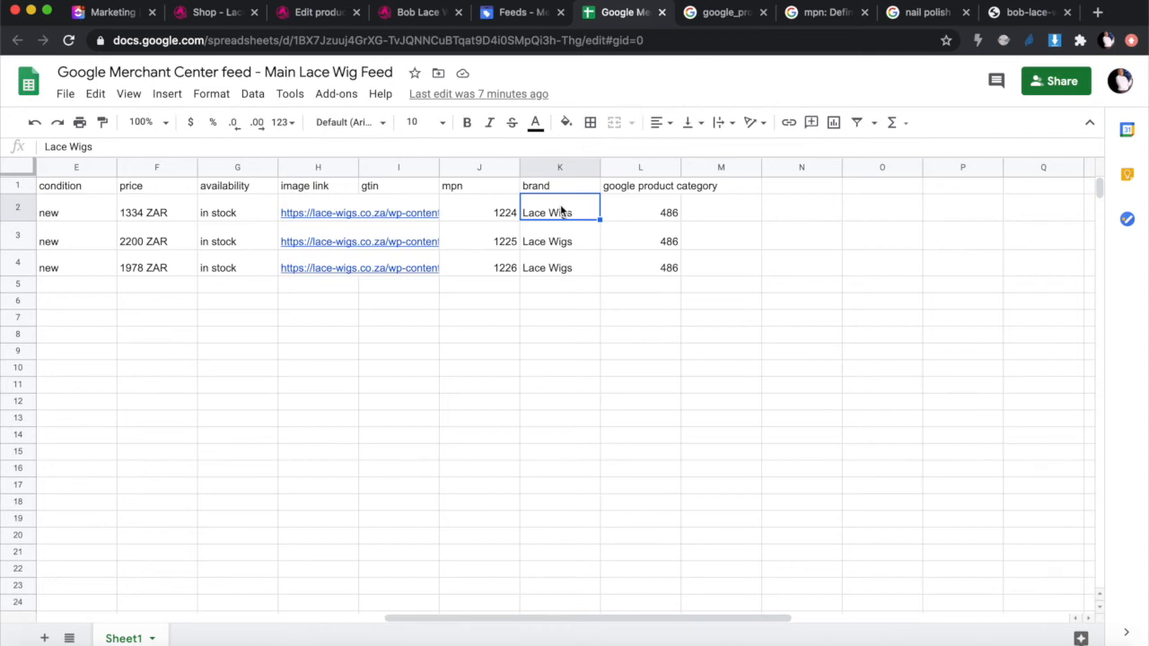
{"action": "left_click", "coordinate": [624, 222]}
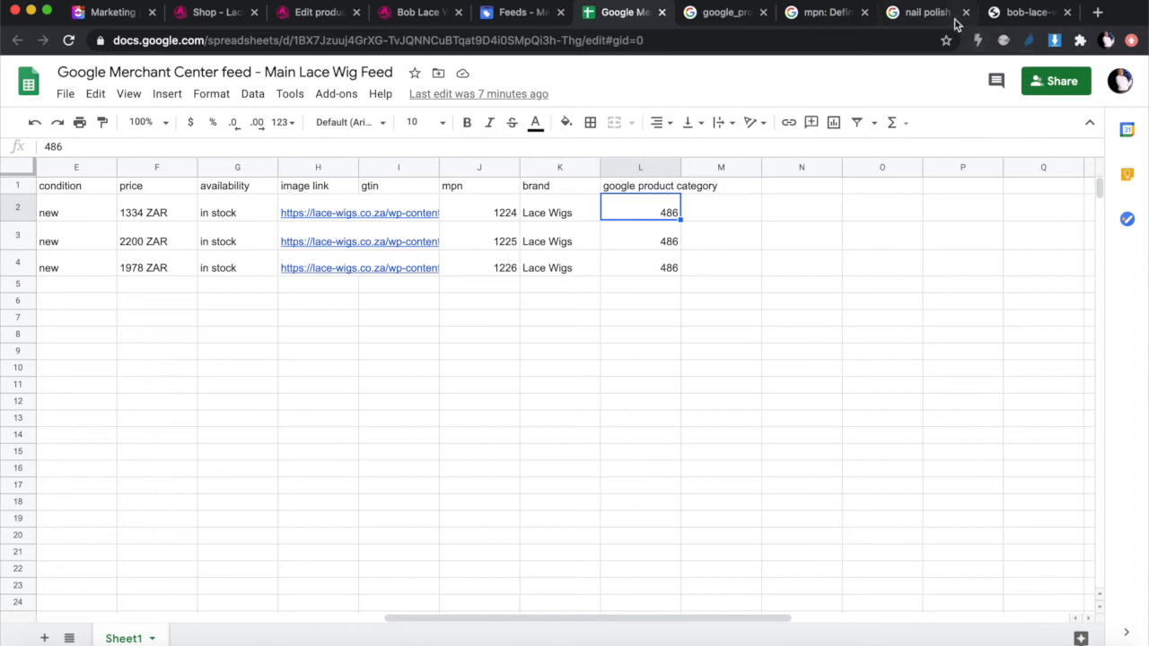
Step: Look over the sponsored nail polish listings once more, then return to the Lace Wig feed sheet
{"action": "left_click", "coordinate": [1032, 12]}
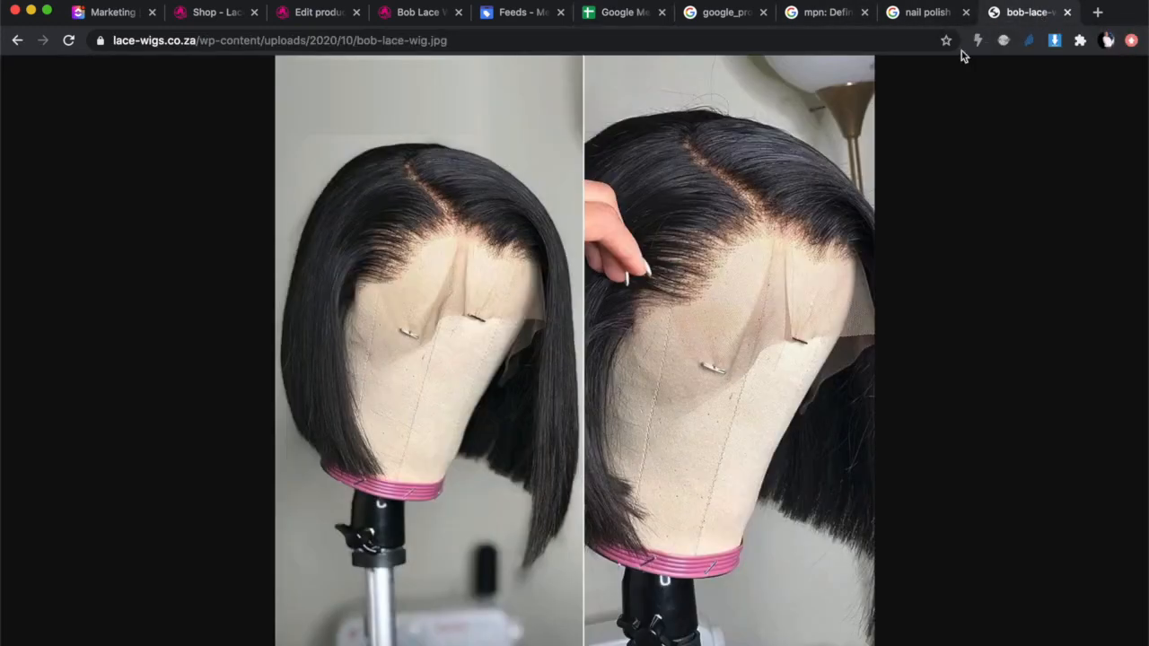
{"action": "mouse_move", "coordinate": [763, 369]}
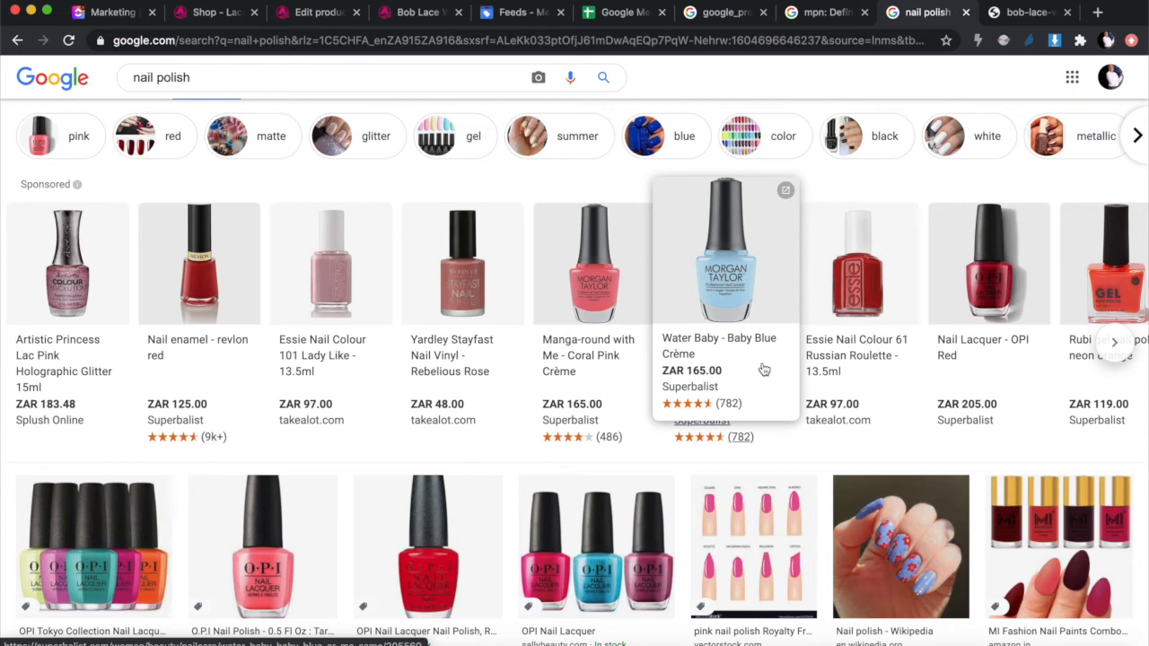
{"action": "mouse_move", "coordinate": [387, 406]}
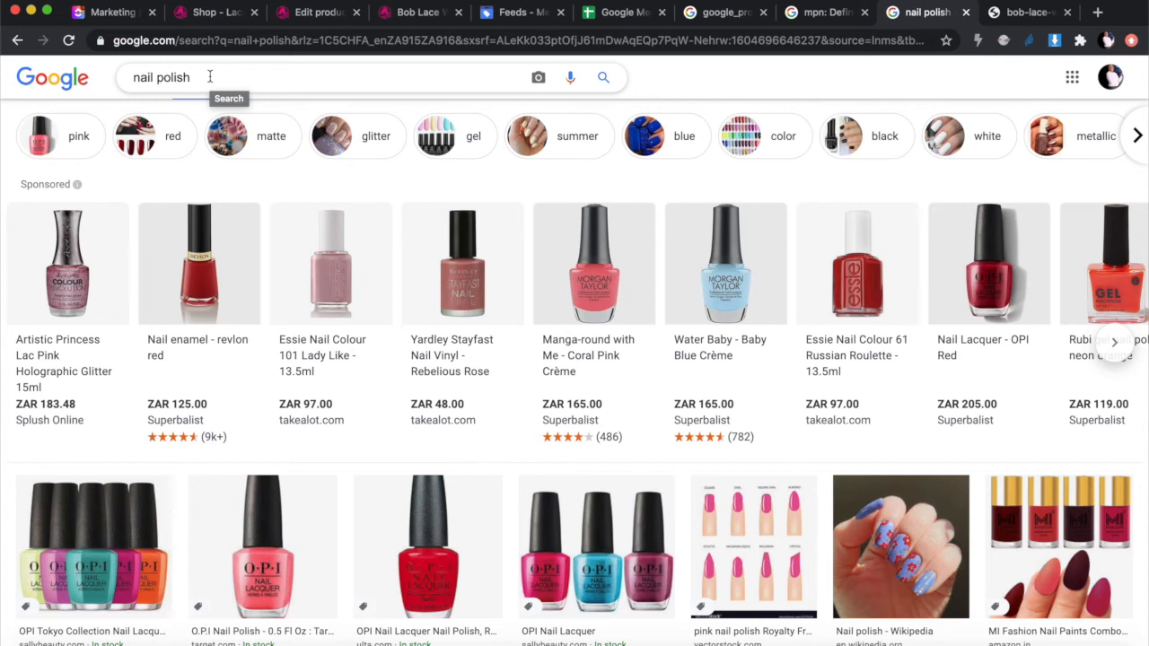
{"action": "left_click", "coordinate": [615, 12]}
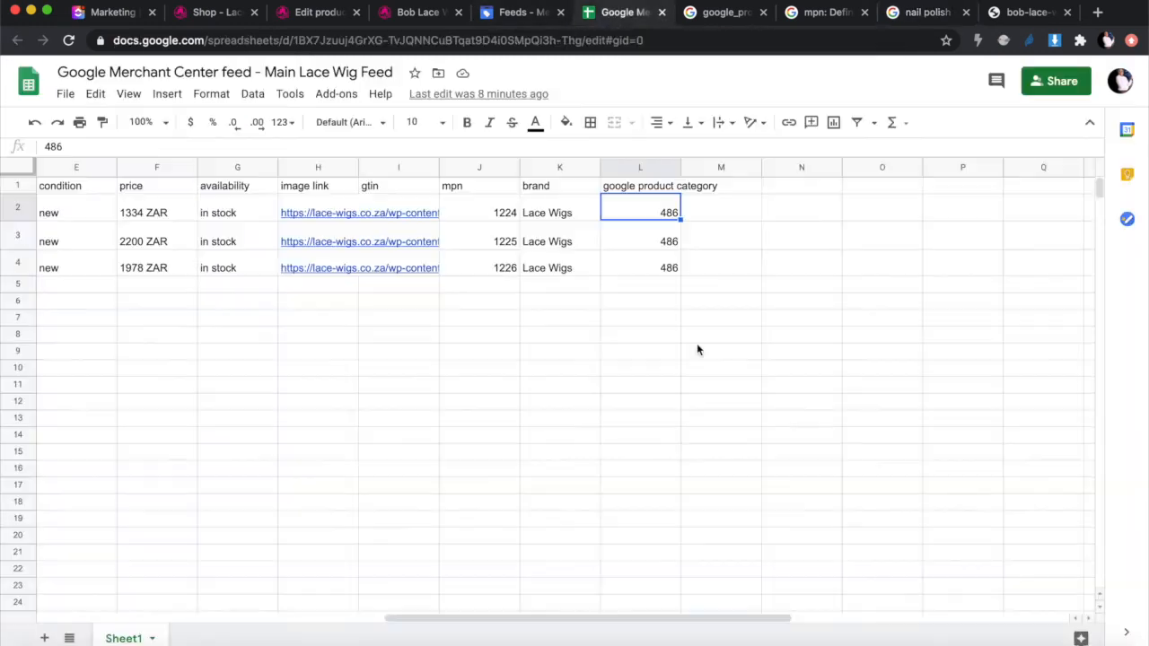
Step: Confirm category 486 for the second and third wigs, then bring up the google_product_category help page
{"action": "left_click", "coordinate": [663, 242]}
{"action": "left_click", "coordinate": [655, 268]}
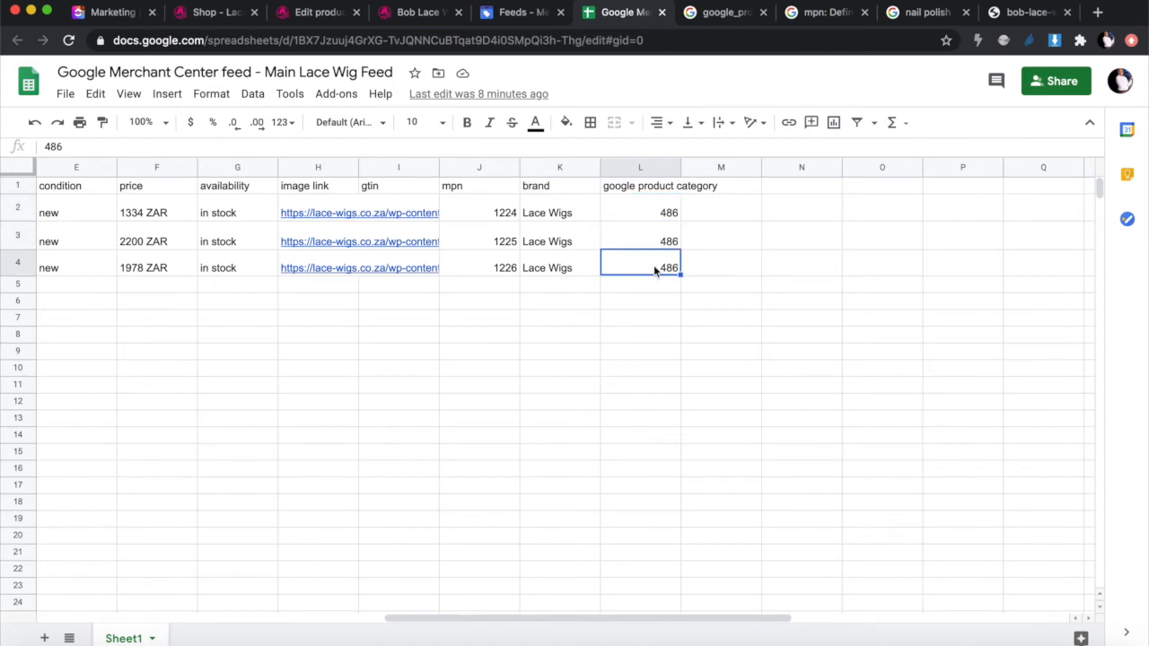
{"action": "left_click", "coordinate": [813, 14]}
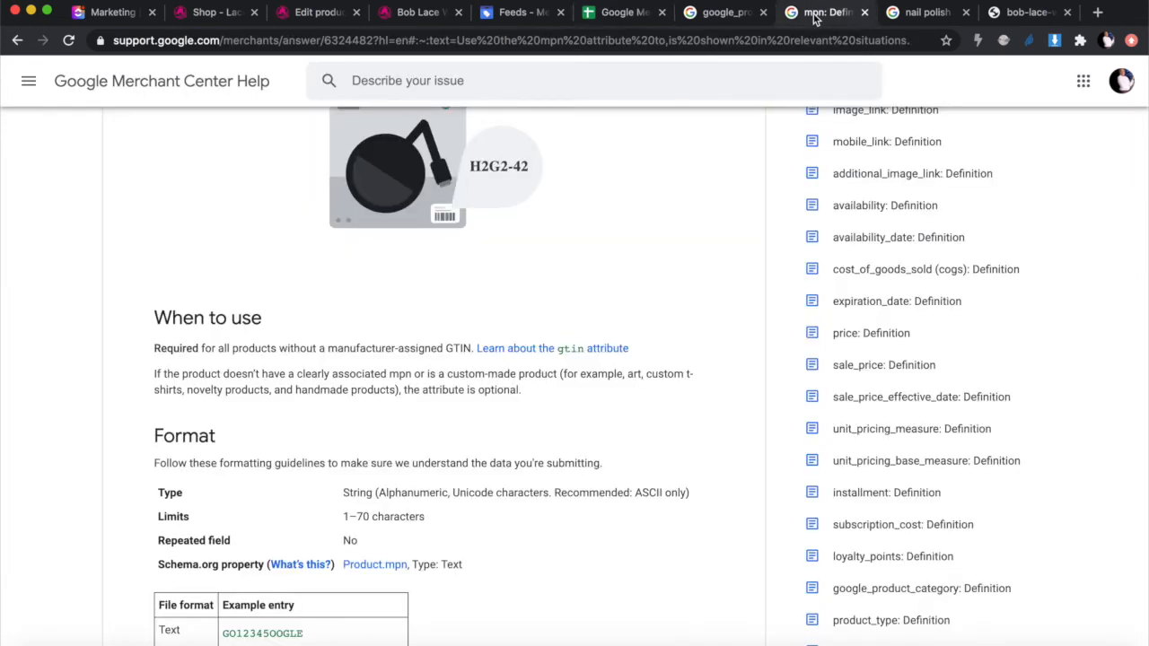
{"action": "left_click", "coordinate": [935, 14]}
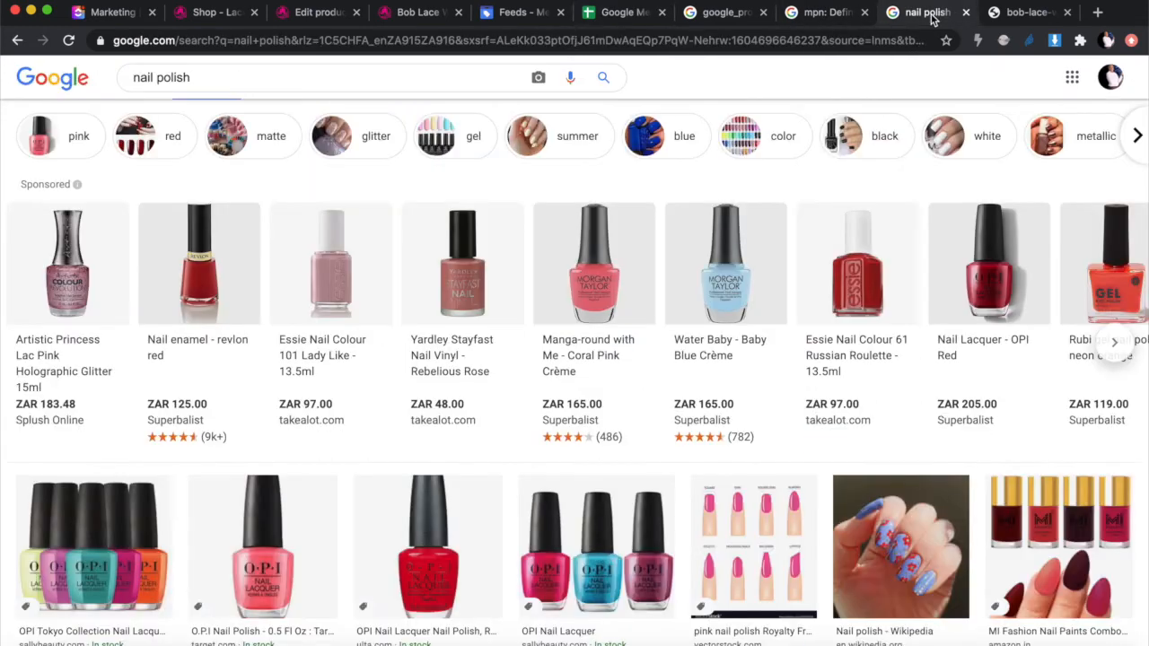
{"action": "left_click", "coordinate": [1021, 15]}
{"action": "left_click", "coordinate": [727, 16]}
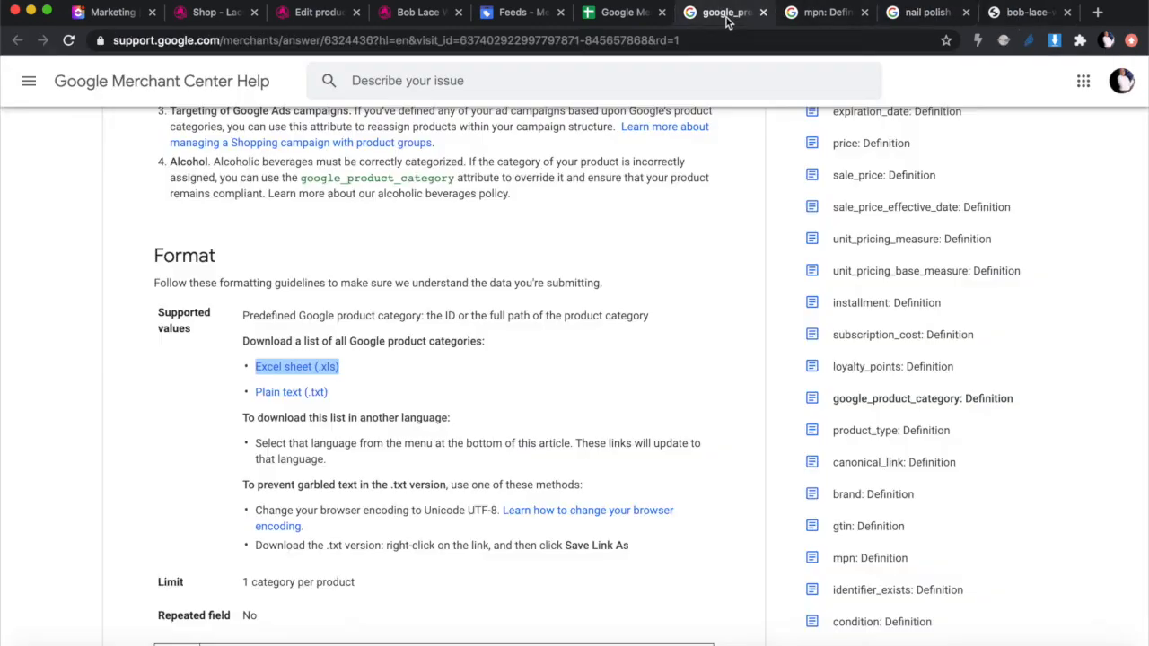
Step: Read the google_product_category definition and its Format guidance, then move to the Numbers desktop
{"action": "scroll", "coordinate": [535, 238], "scroll_direction": "up", "scroll_amount": 10}
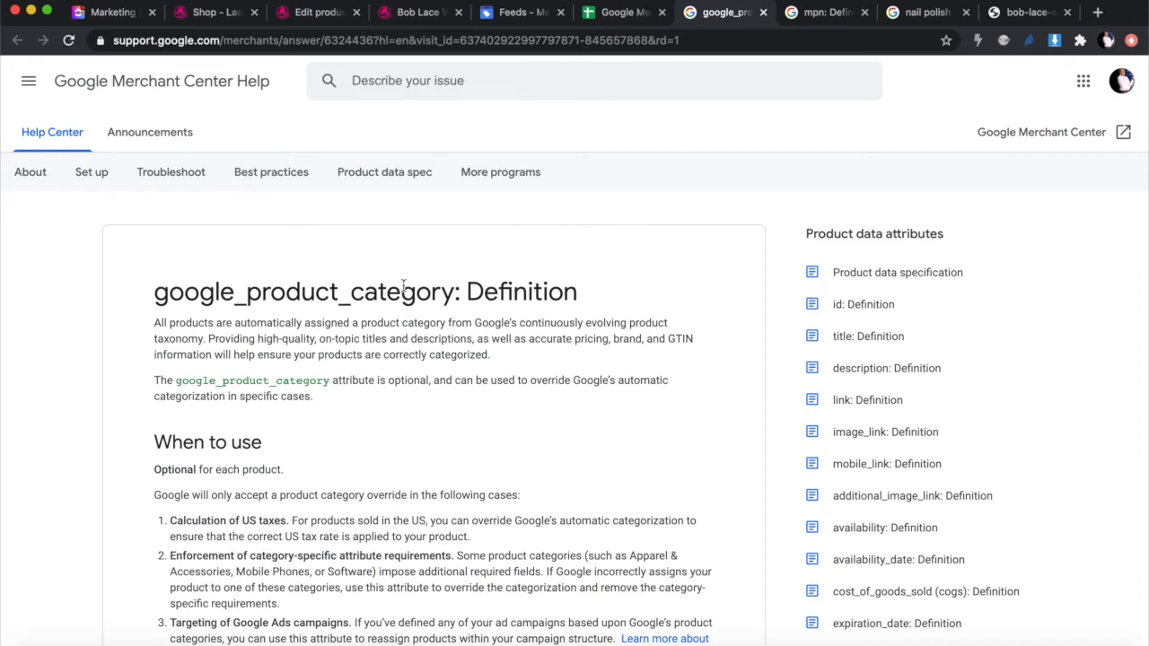
{"action": "left_click_drag", "start_coordinate": [154, 293], "coordinate": [536, 295]}
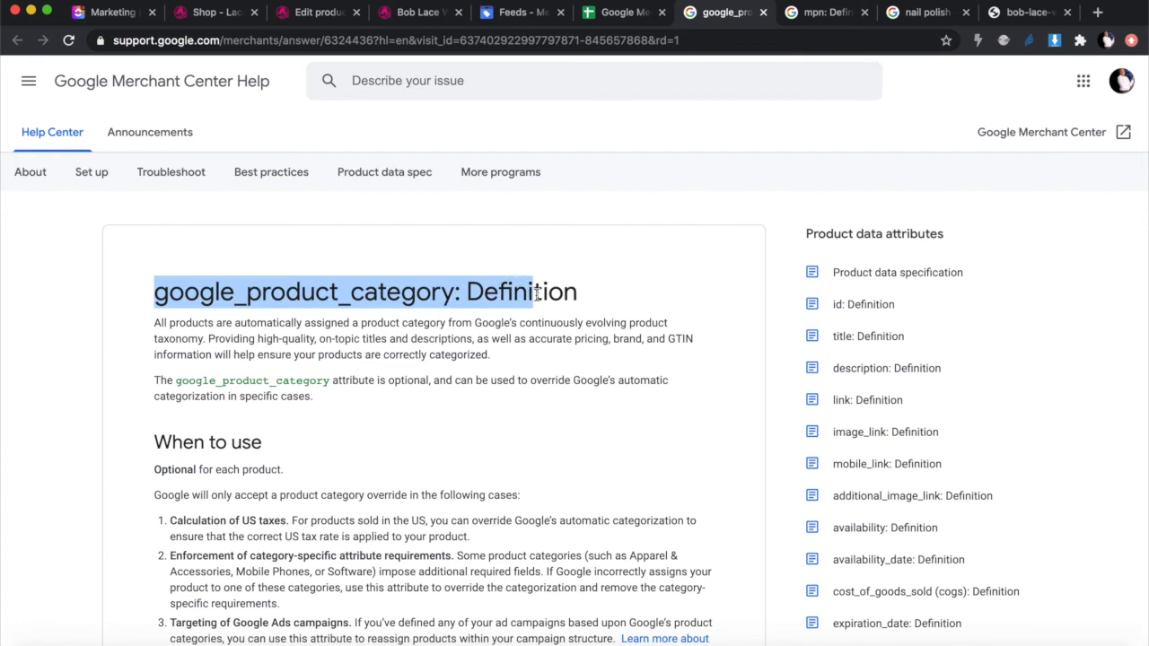
{"action": "scroll", "coordinate": [530, 446], "scroll_direction": "down", "scroll_amount": 5}
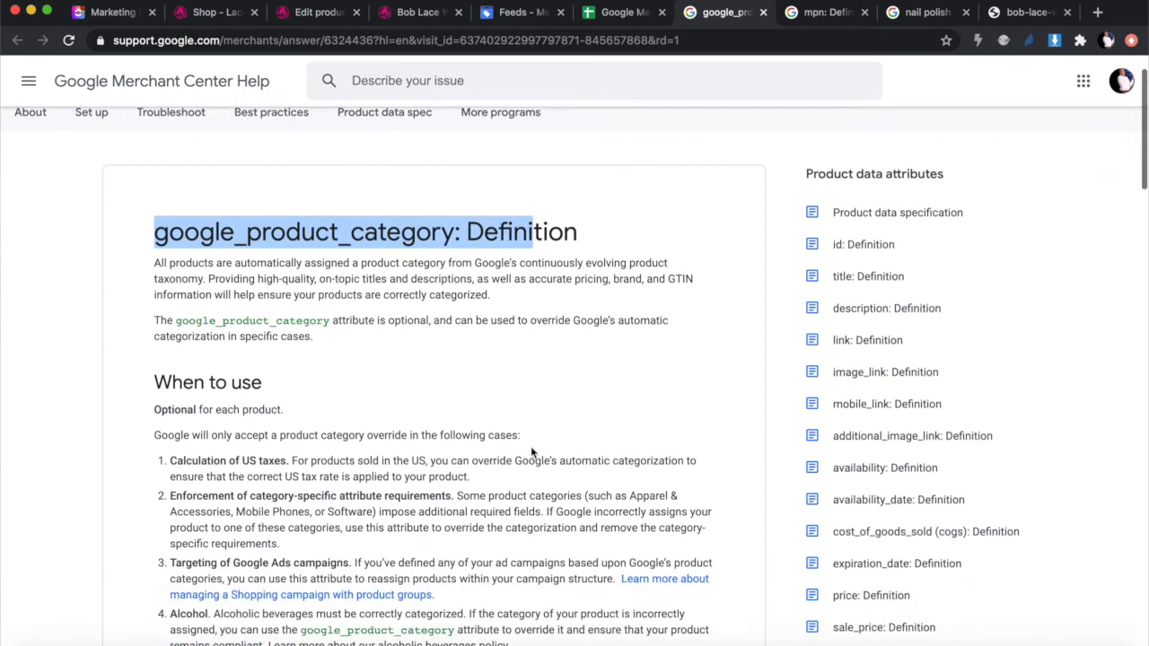
{"action": "scroll", "coordinate": [471, 476], "scroll_direction": "down", "scroll_amount": 2}
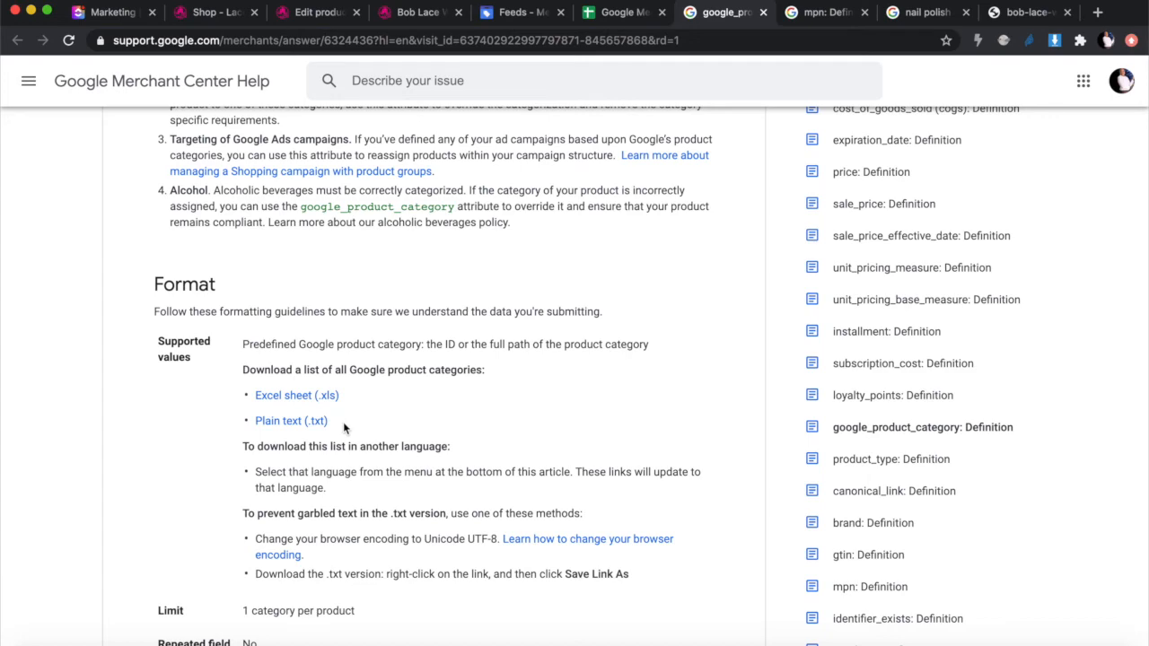
{"action": "key", "text": "ctrl+Right"}
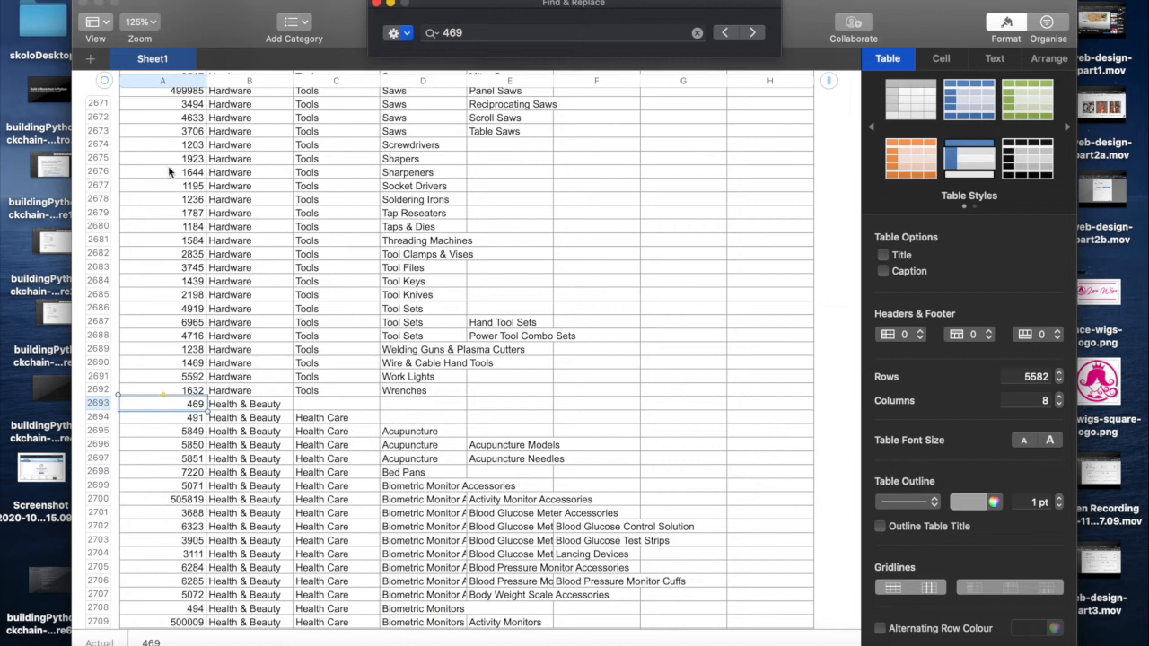
Step: Close the Find & Replace search and widen the taxonomy spreadsheet window
{"action": "left_click_drag", "start_coordinate": [457, 11], "coordinate": [452, 19]}
{"action": "left_click", "coordinate": [370, 17]}
{"action": "left_click_drag", "start_coordinate": [368, 16], "coordinate": [314, 3]}
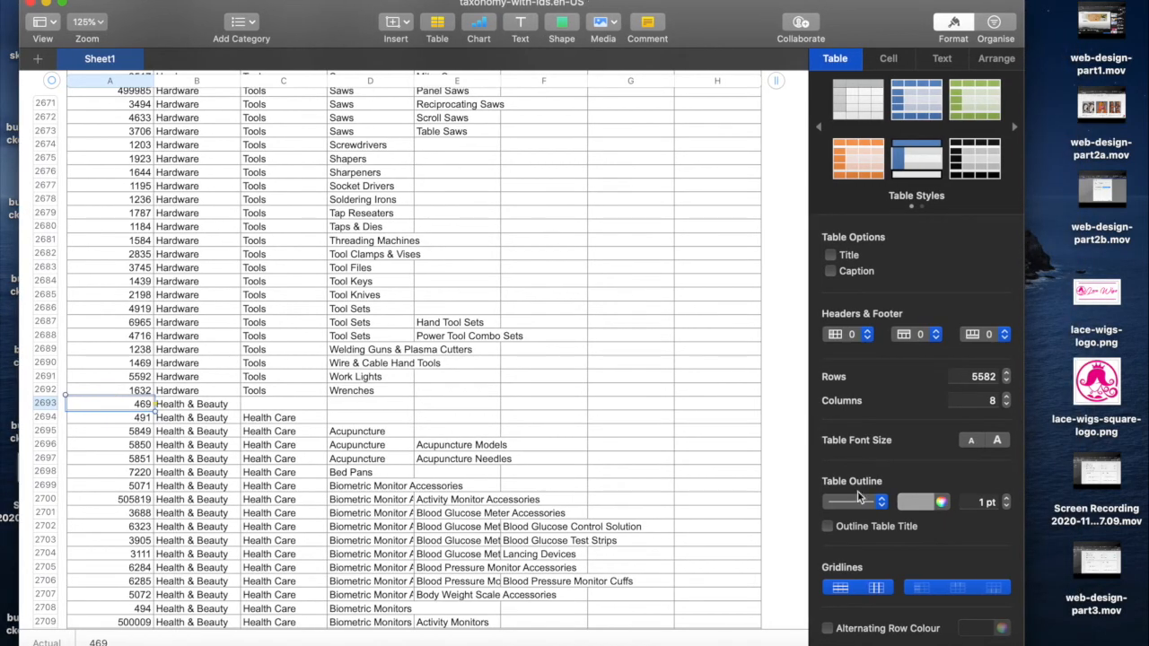
{"action": "left_click_drag", "start_coordinate": [1024, 642], "coordinate": [1148, 643]}
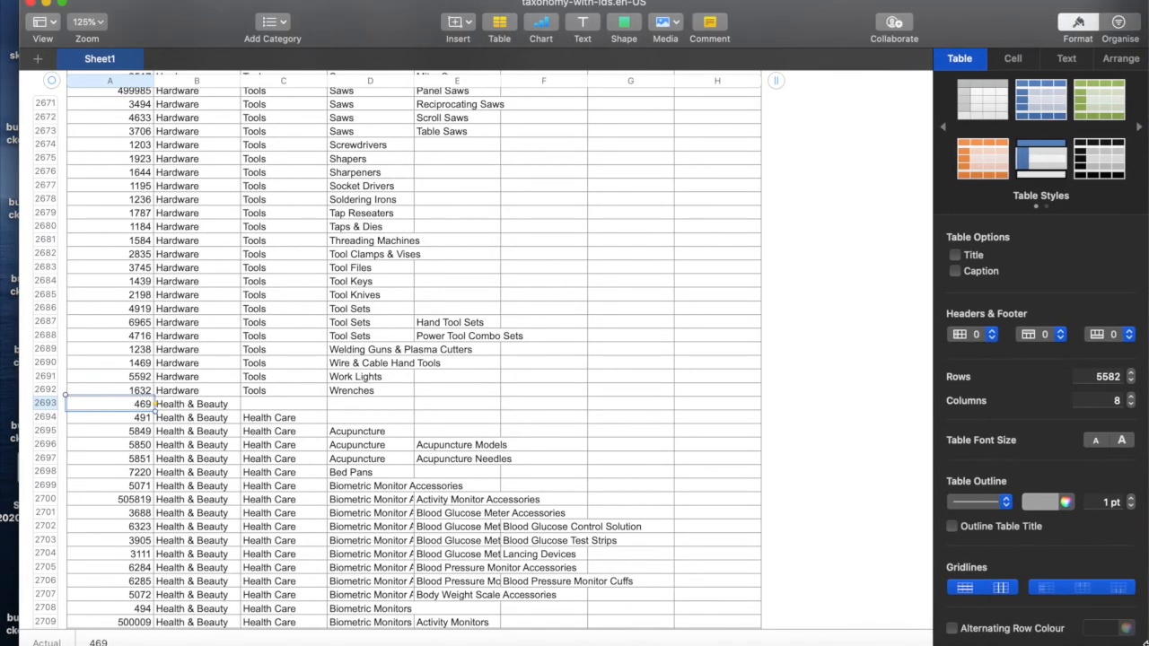
Step: Locate Hair Care ID 486 under Health & Beauty > Personal Care, then return to the browser
{"action": "scroll", "coordinate": [546, 482], "scroll_direction": "up", "scroll_amount": 20}
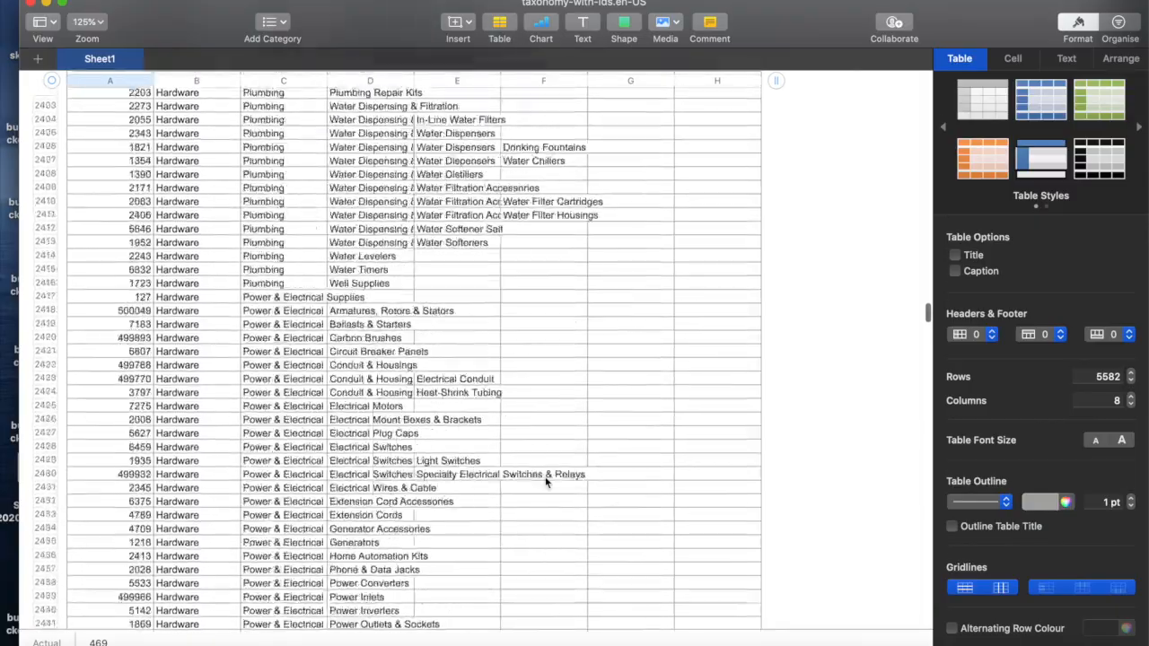
{"action": "scroll", "coordinate": [546, 482], "scroll_direction": "up", "scroll_amount": 20}
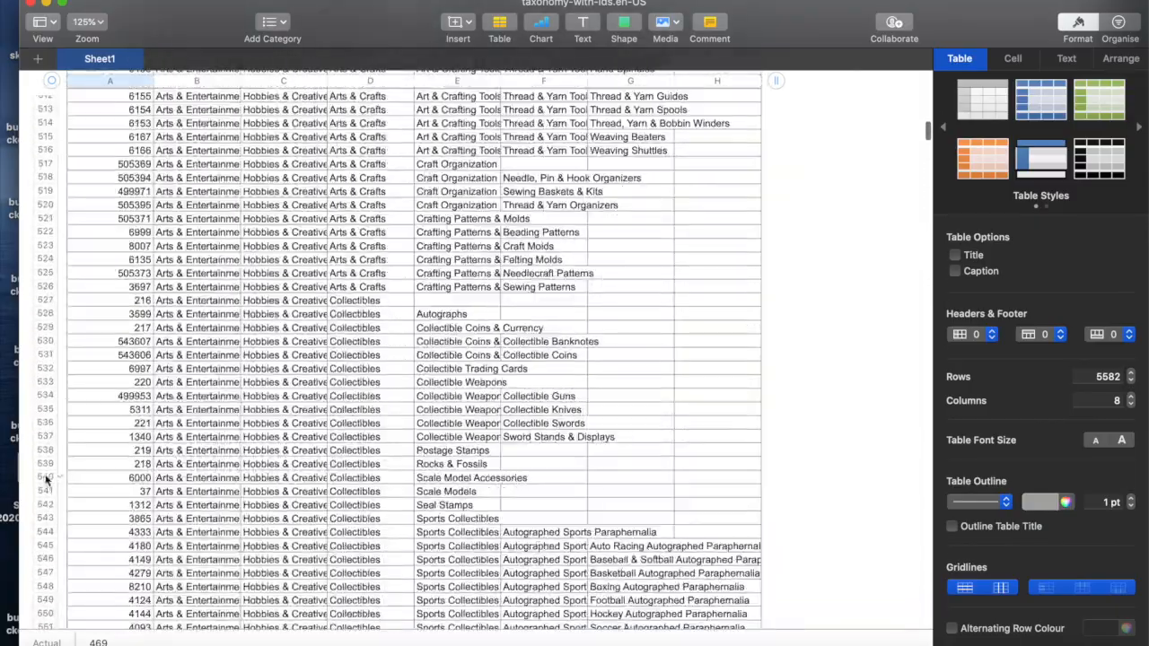
{"action": "scroll", "coordinate": [238, 392], "scroll_direction": "up", "scroll_amount": 20}
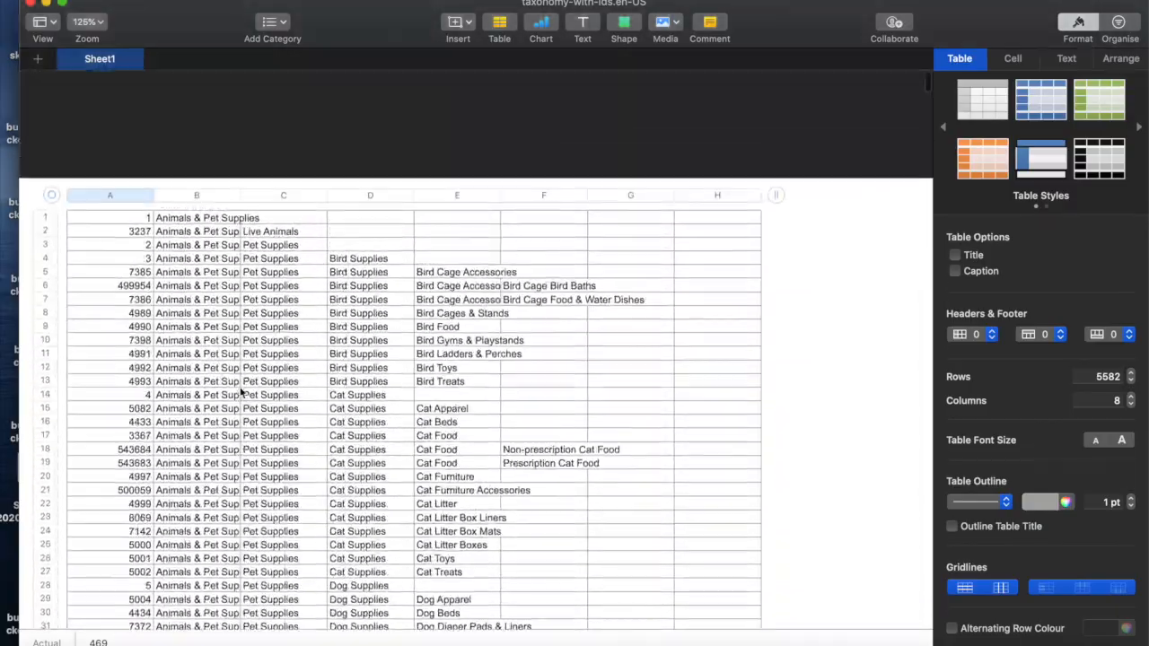
{"action": "scroll", "coordinate": [200, 281], "scroll_direction": "down", "scroll_amount": 2}
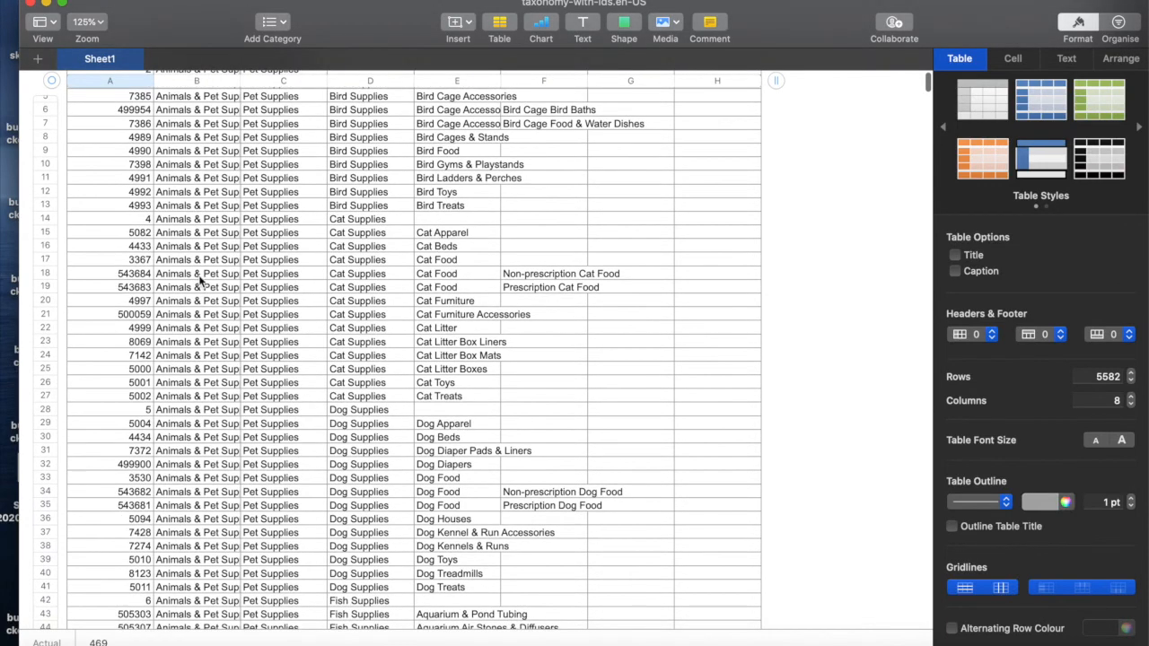
{"action": "scroll", "coordinate": [137, 154], "scroll_direction": "up", "scroll_amount": 2}
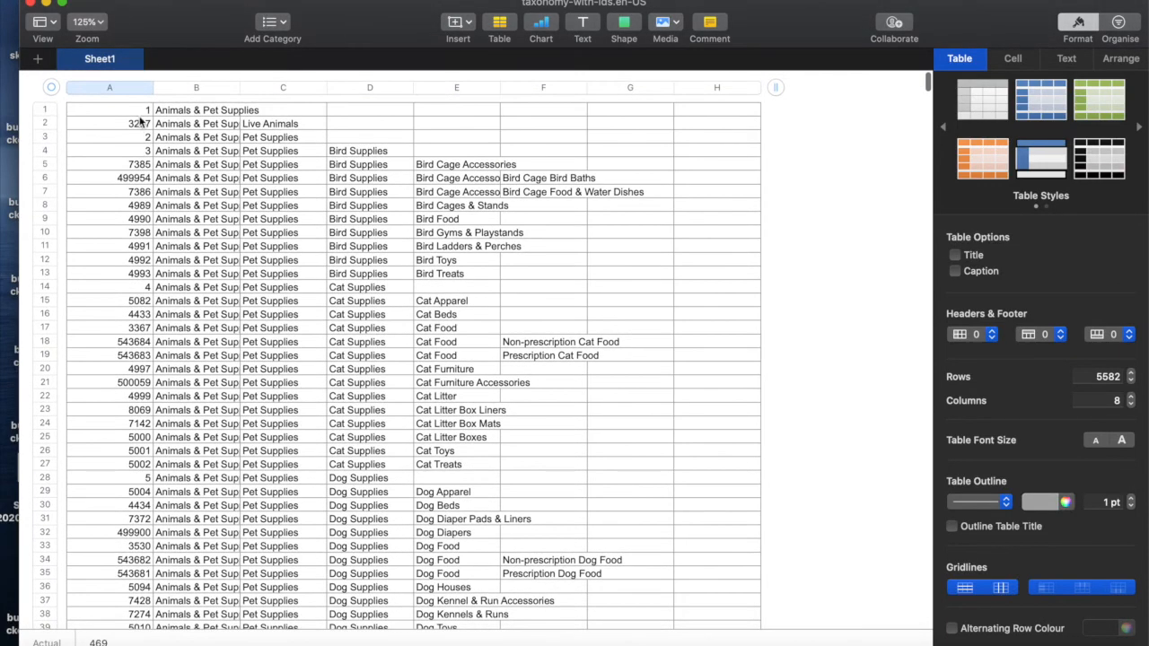
{"action": "scroll", "coordinate": [225, 324], "scroll_direction": "down", "scroll_amount": 2}
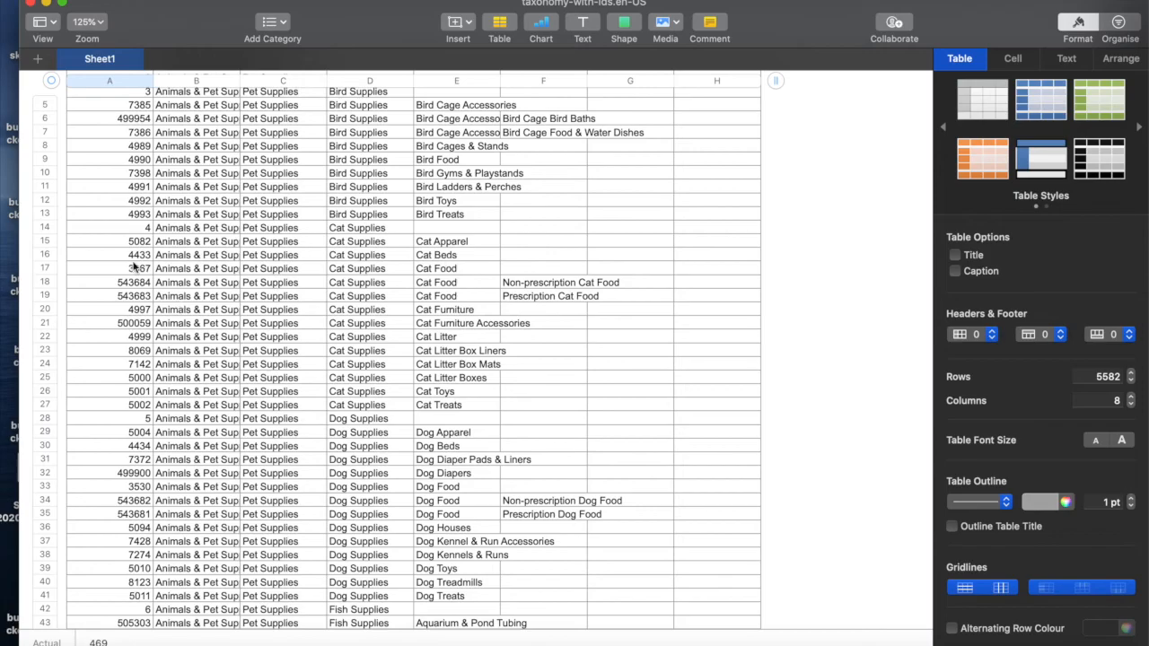
{"action": "scroll", "coordinate": [284, 493], "scroll_direction": "down", "scroll_amount": 20}
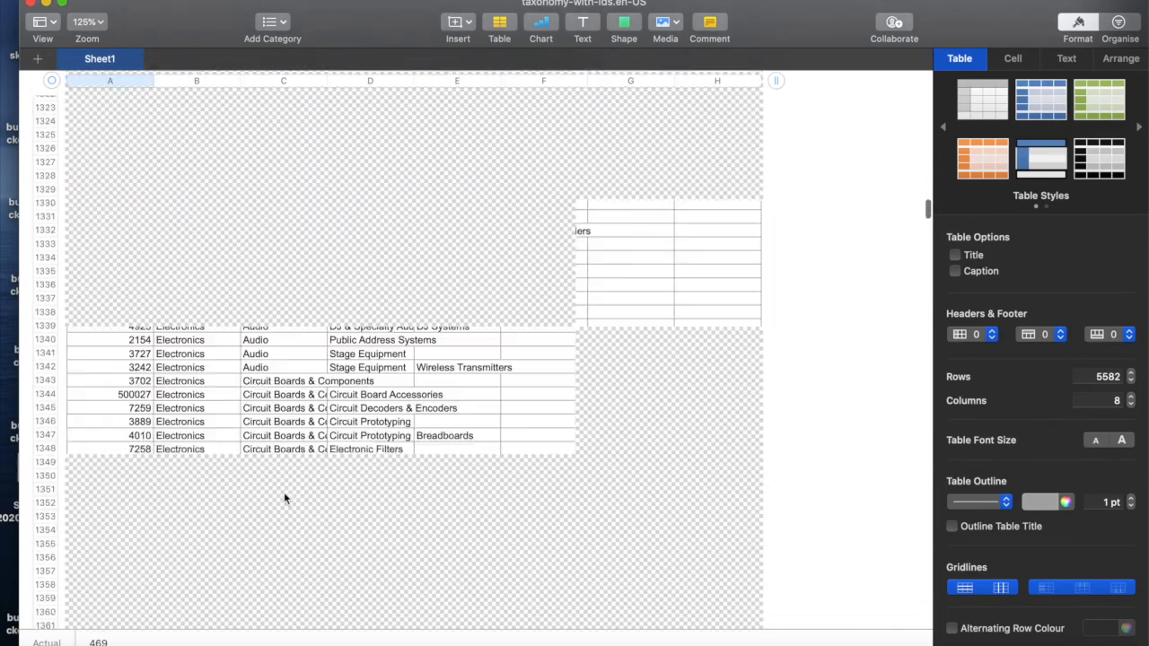
{"action": "scroll", "coordinate": [285, 498], "scroll_direction": "down", "scroll_amount": 20}
{"action": "scroll", "coordinate": [284, 498], "scroll_direction": "down", "scroll_amount": 15}
{"action": "scroll", "coordinate": [285, 498], "scroll_direction": "down", "scroll_amount": 20}
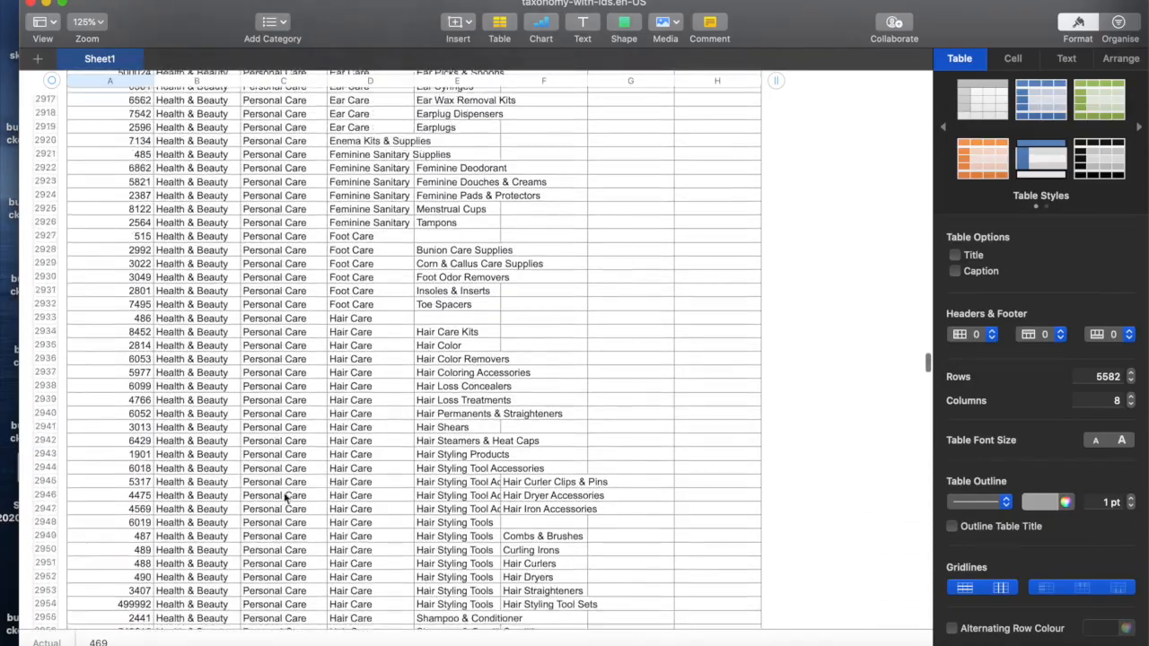
{"action": "scroll", "coordinate": [284, 498], "scroll_direction": "up", "scroll_amount": 3}
{"action": "scroll", "coordinate": [238, 189], "scroll_direction": "up", "scroll_amount": 3}
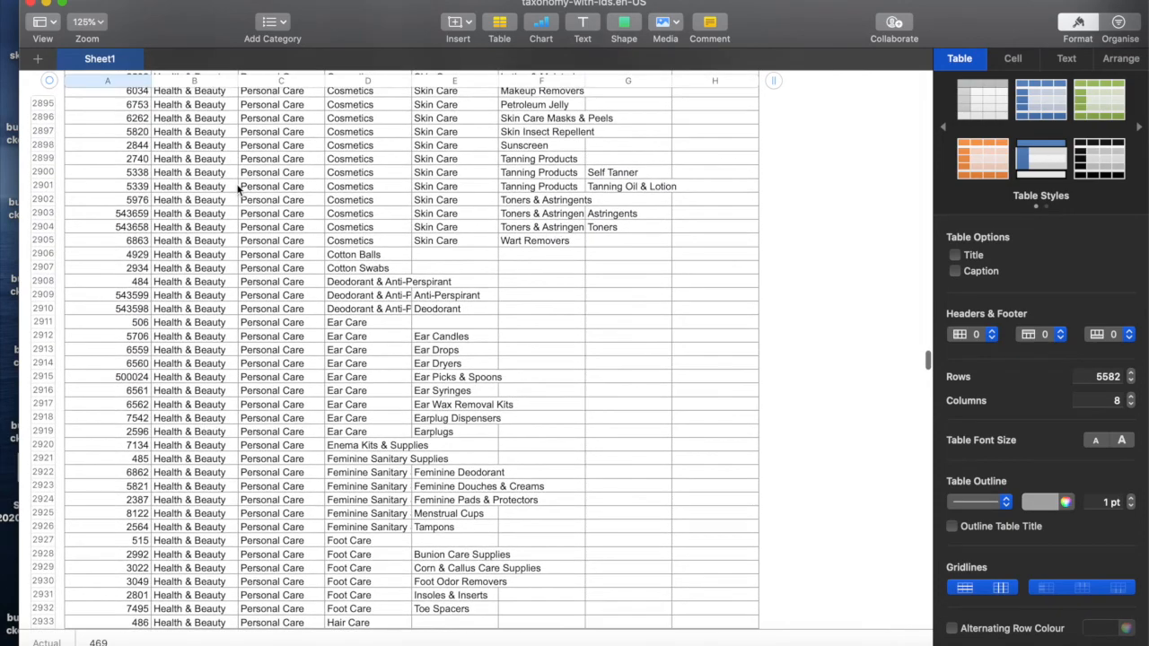
{"action": "scroll", "coordinate": [359, 381], "scroll_direction": "down", "scroll_amount": 3}
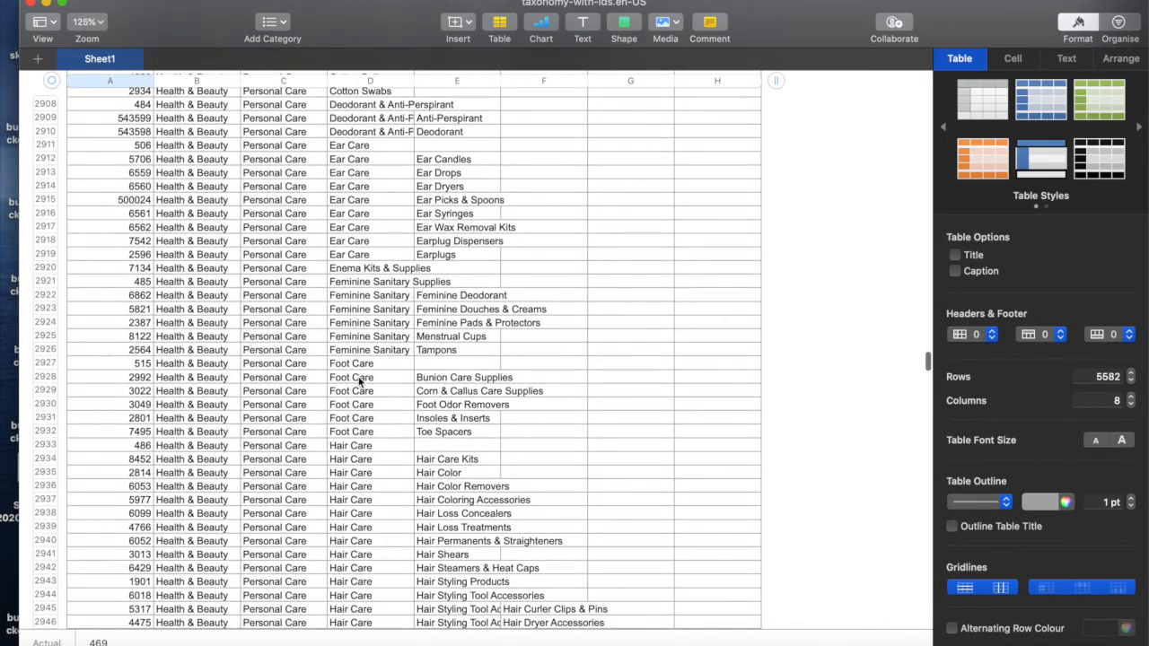
{"action": "scroll", "coordinate": [334, 528], "scroll_direction": "down", "scroll_amount": 5}
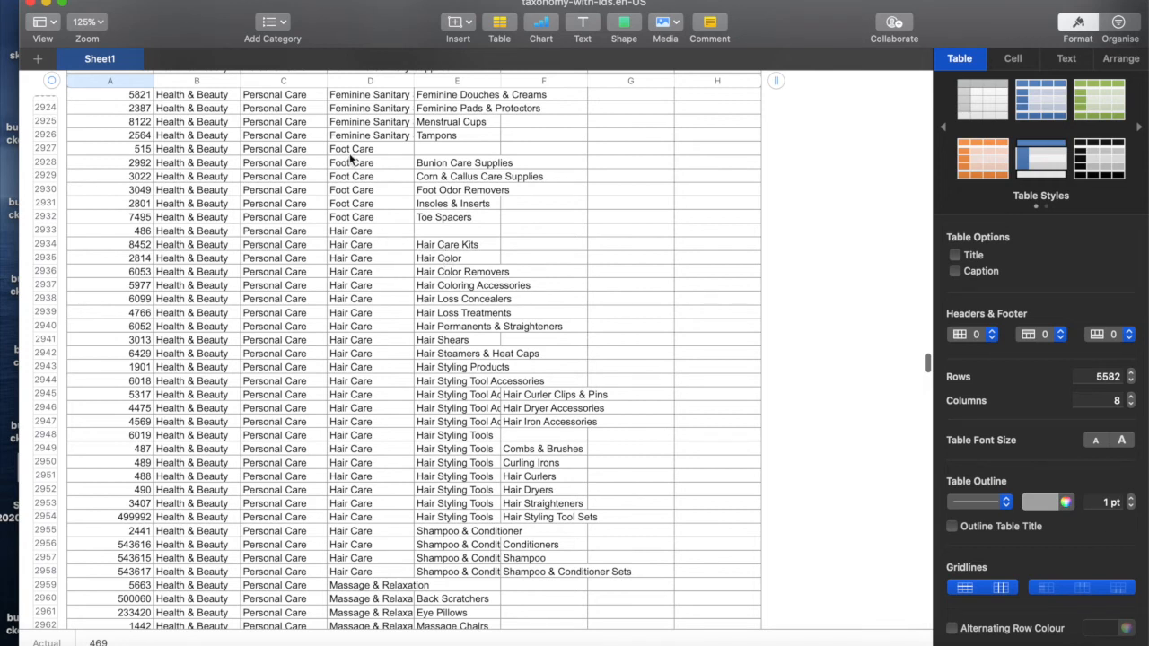
{"action": "left_click", "coordinate": [139, 232]}
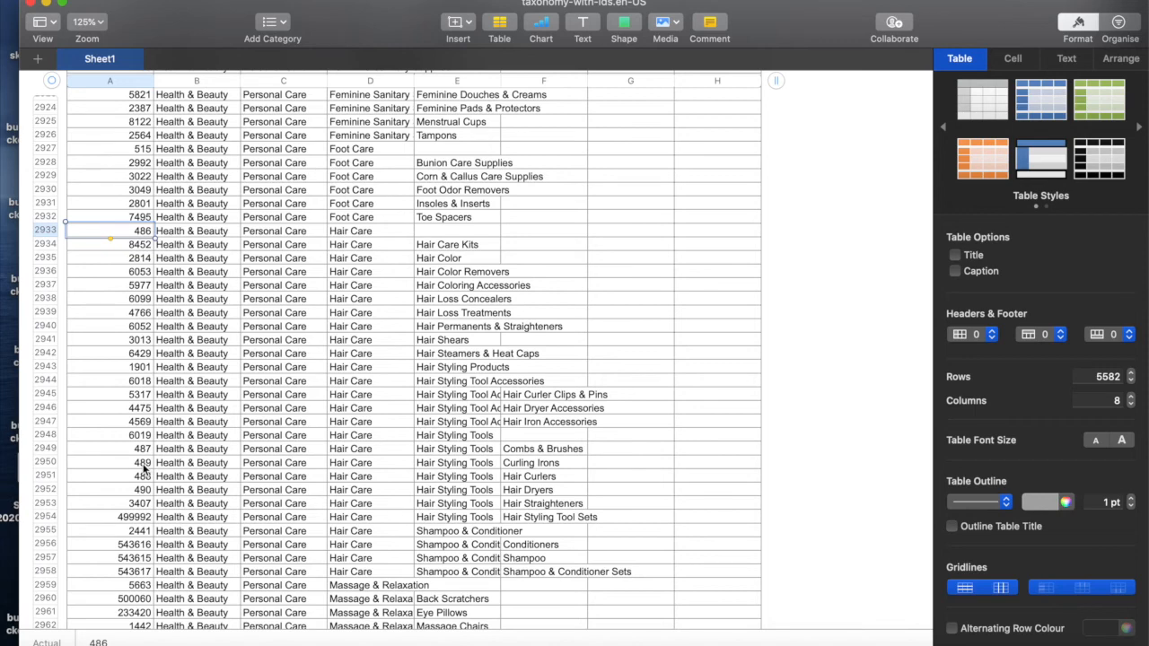
{"action": "key", "text": "ctrl+Left"}
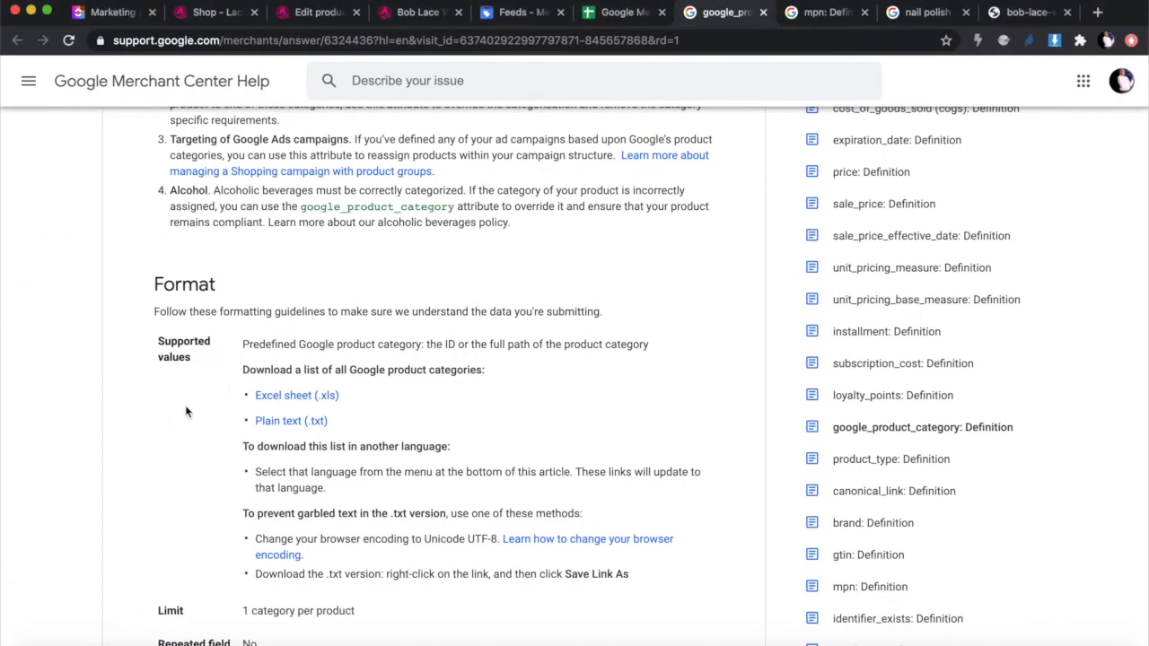
Step: Check that all three spreadsheet rows have an mpn, brand Lace Wigs and category 486, then return to Merchant Center feeds
{"action": "left_click", "coordinate": [626, 15]}
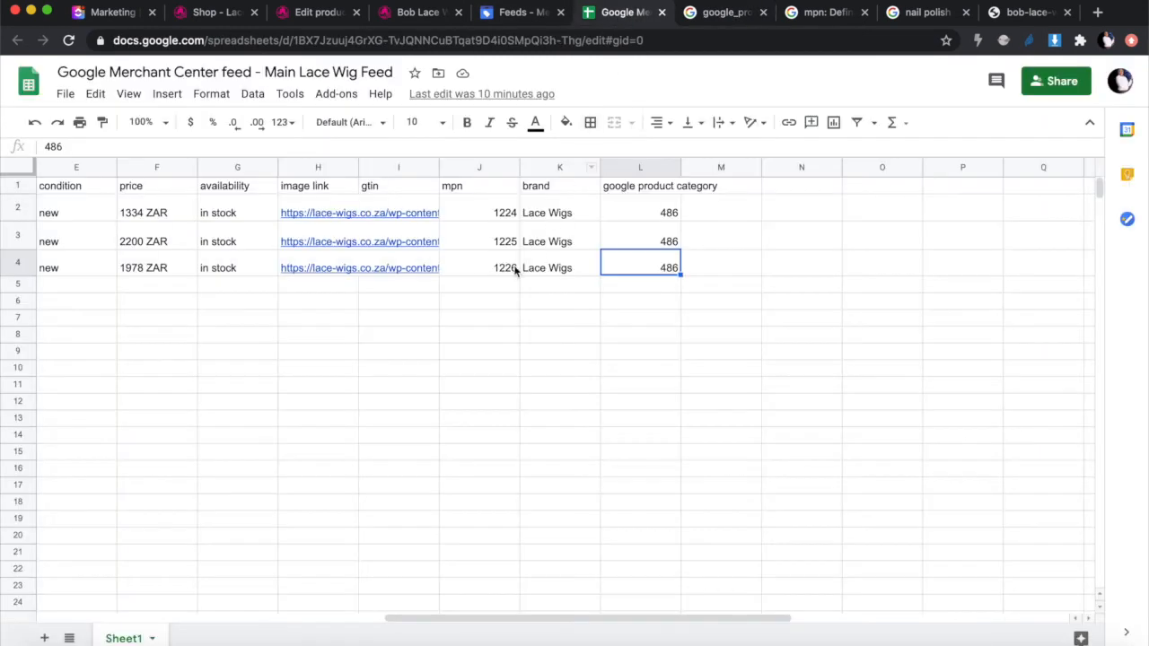
{"action": "scroll", "coordinate": [523, 287], "scroll_direction": "left", "scroll_amount": 5}
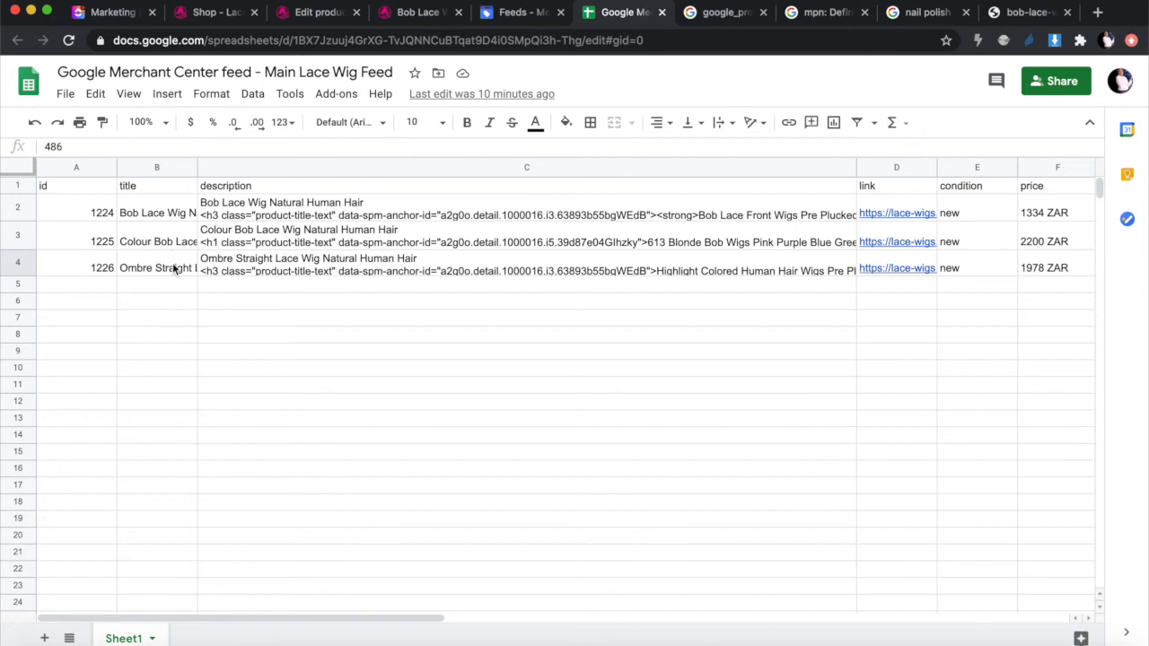
{"action": "scroll", "coordinate": [175, 269], "scroll_direction": "right", "scroll_amount": 10}
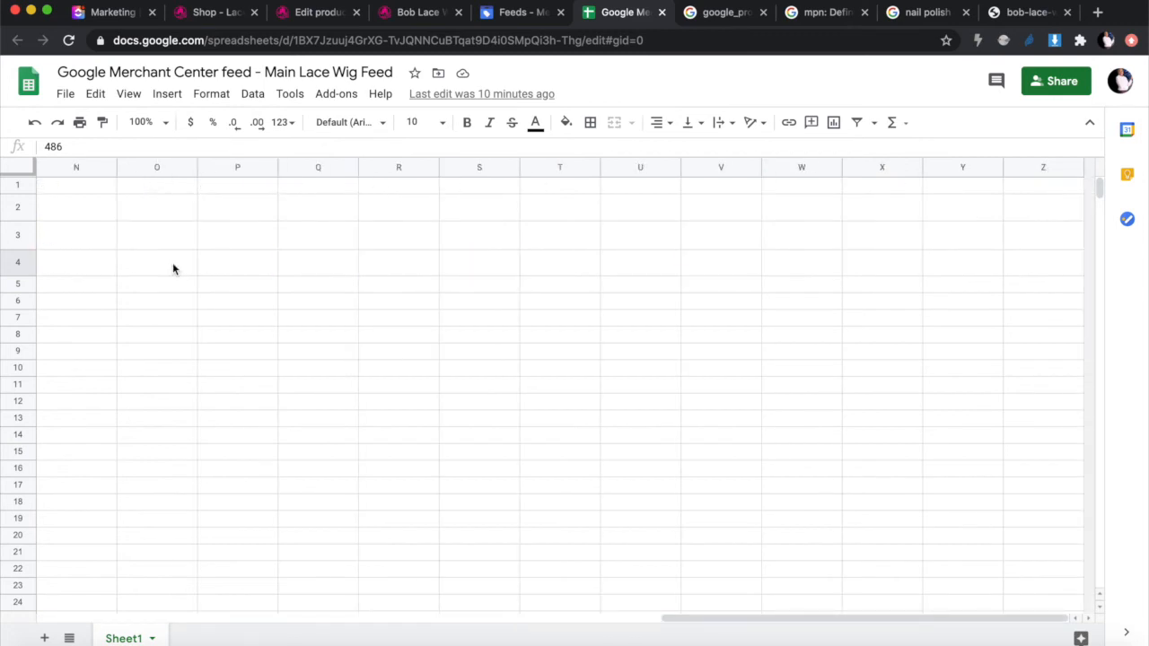
{"action": "scroll", "coordinate": [175, 270], "scroll_direction": "left", "scroll_amount": 10}
{"action": "scroll", "coordinate": [175, 269], "scroll_direction": "right", "scroll_amount": 5}
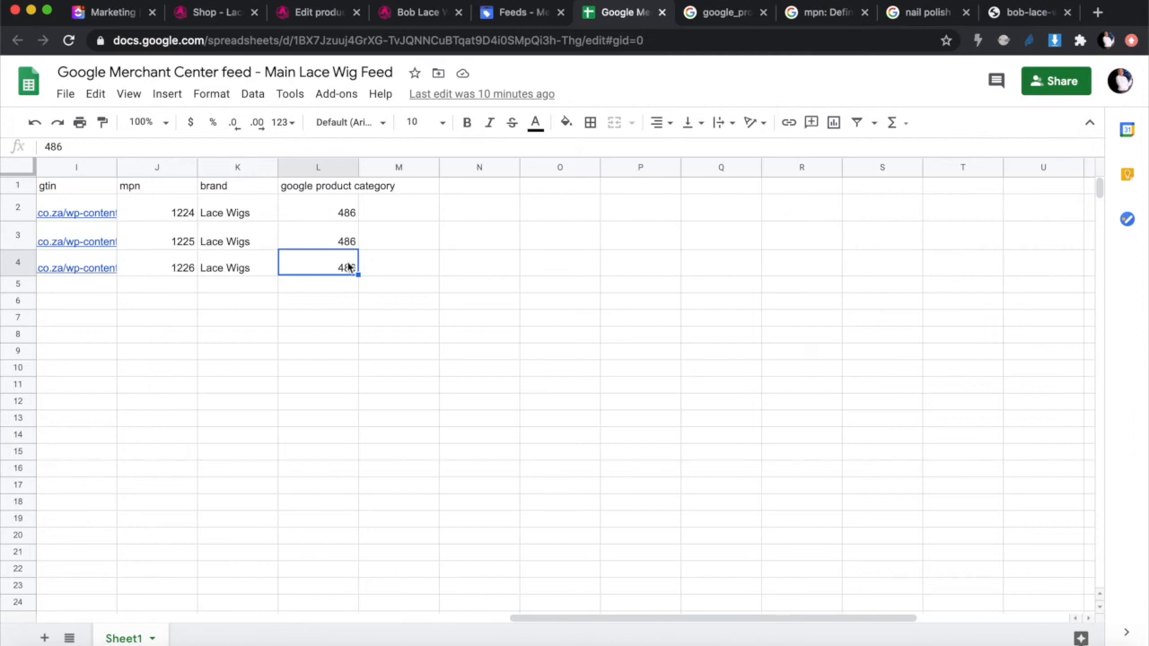
{"action": "scroll", "coordinate": [426, 351], "scroll_direction": "left", "scroll_amount": 5}
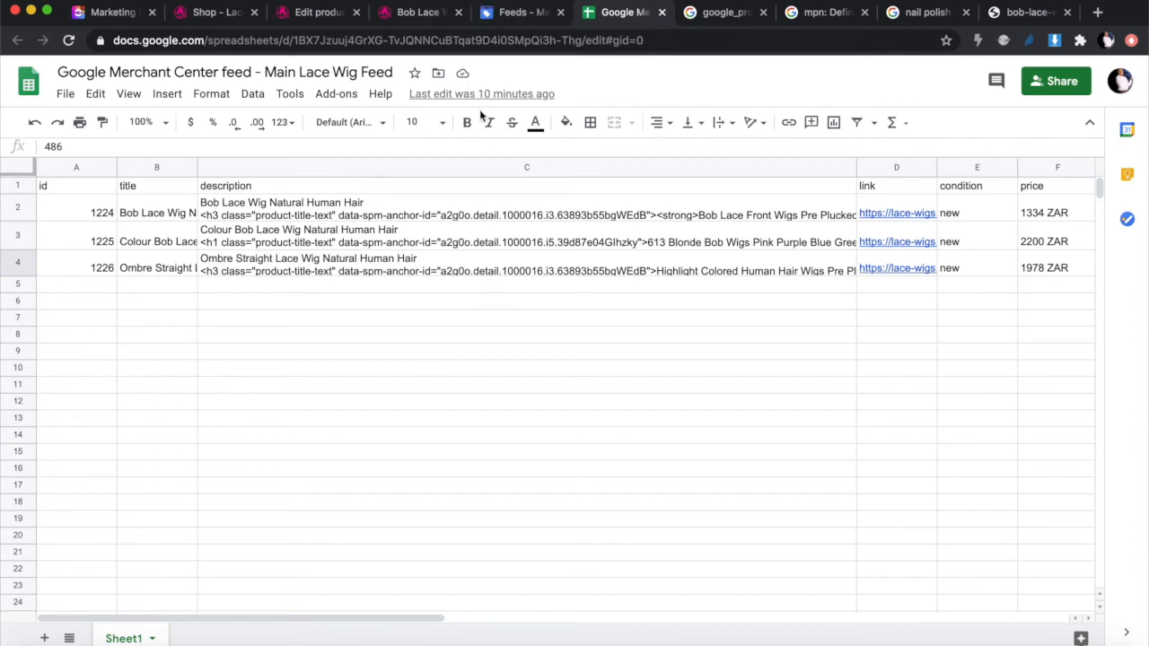
{"action": "left_click", "coordinate": [515, 18]}
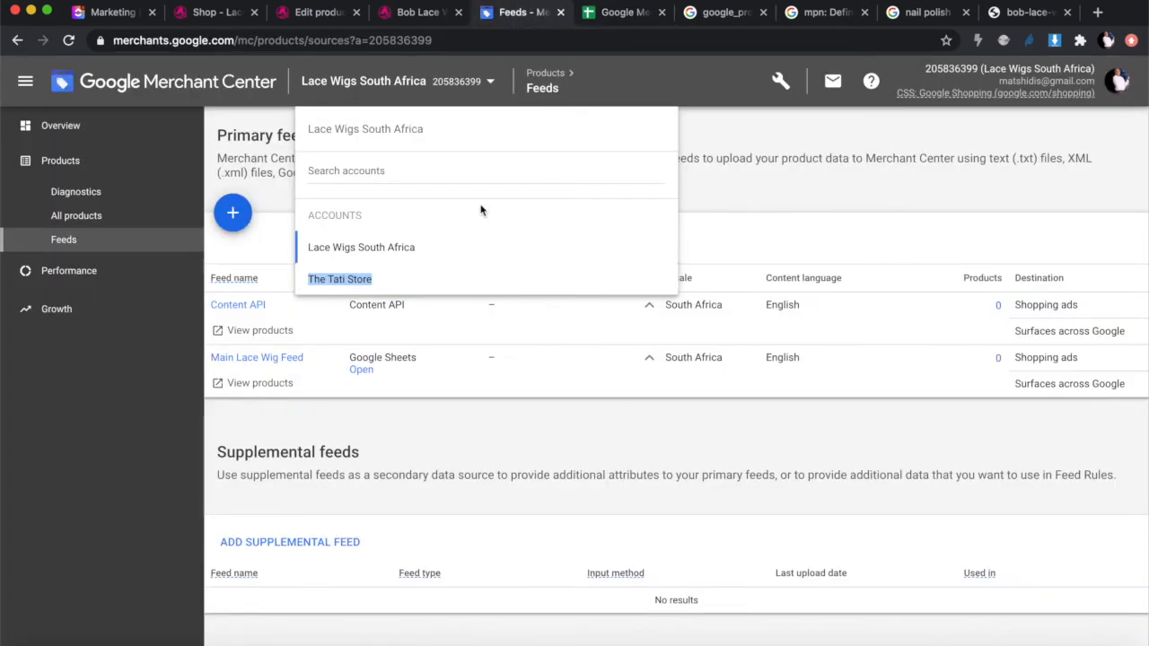
Step: Reload the Feeds page and run Fetch Now on the Main Lace Wig Feed
{"action": "left_click", "coordinate": [753, 207]}
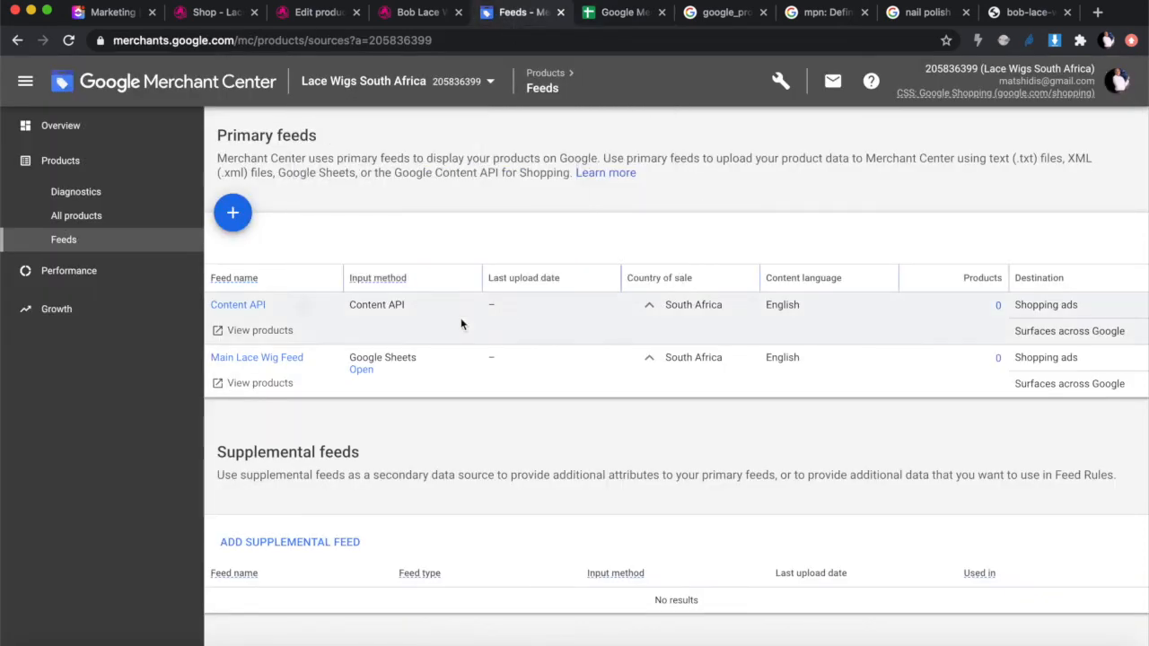
{"action": "scroll", "coordinate": [449, 327], "scroll_direction": "down", "scroll_amount": 1}
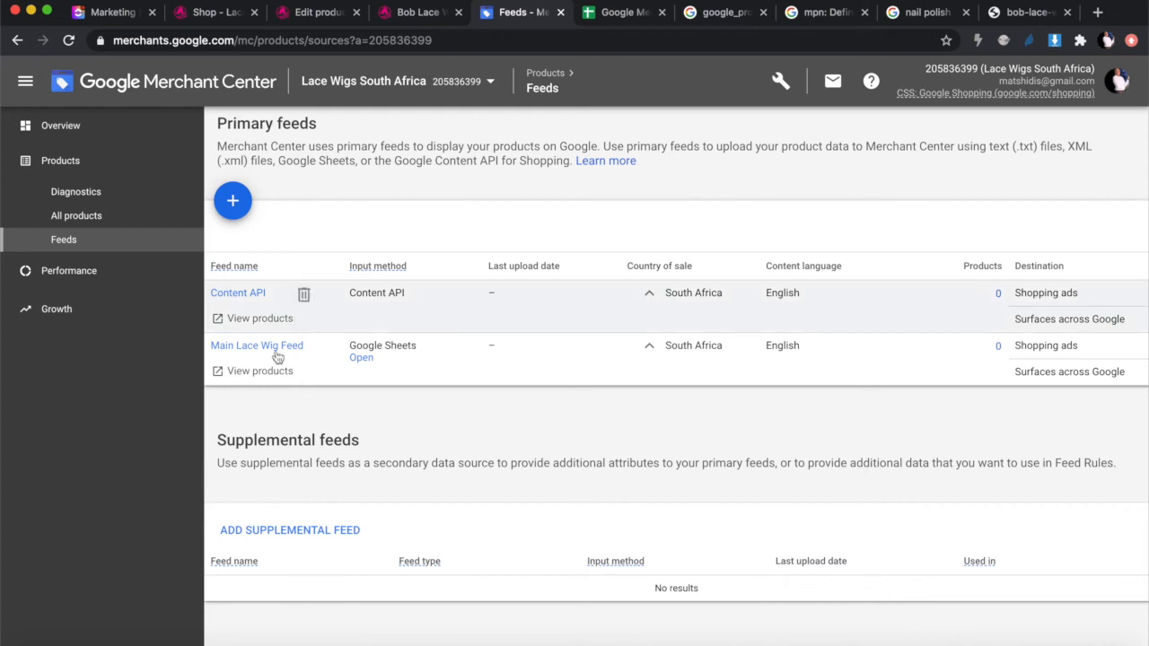
{"action": "scroll", "coordinate": [347, 395], "scroll_direction": "down", "scroll_amount": 1}
{"action": "scroll", "coordinate": [346, 393], "scroll_direction": "down", "scroll_amount": 1}
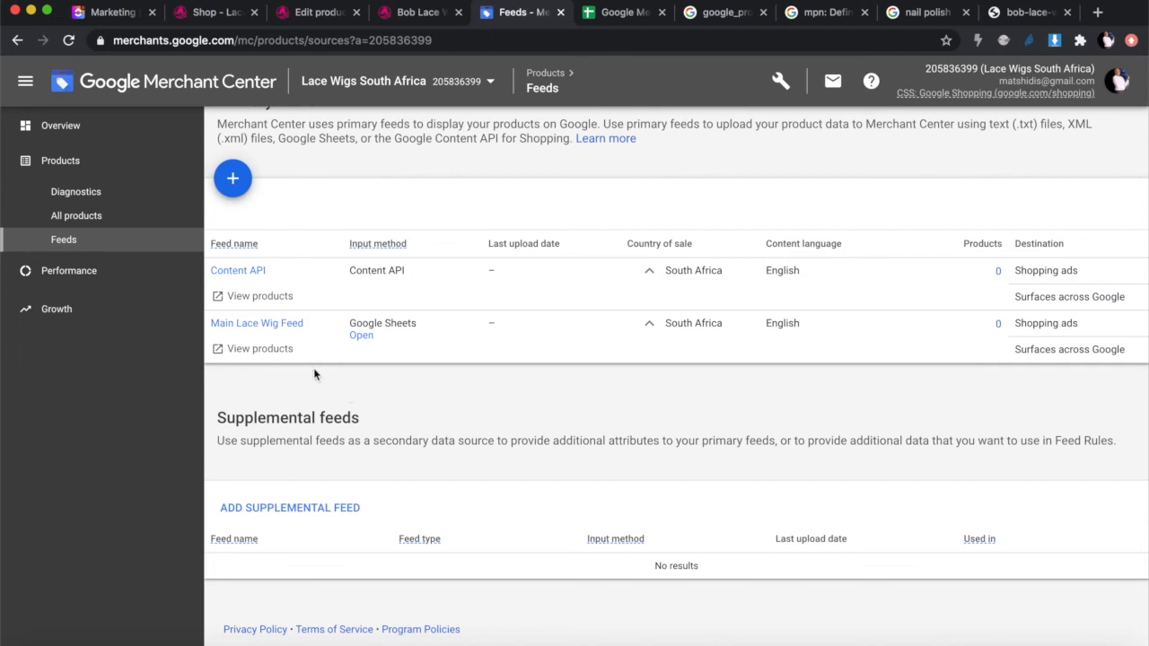
{"action": "left_click", "coordinate": [69, 40]}
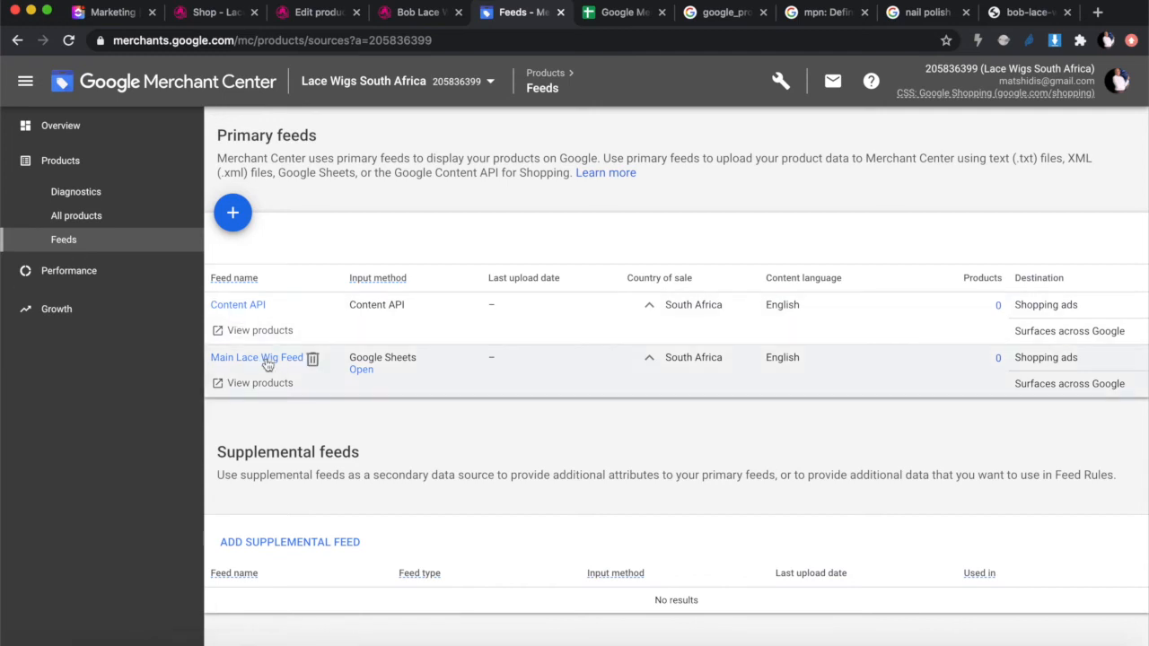
{"action": "left_click", "coordinate": [266, 359]}
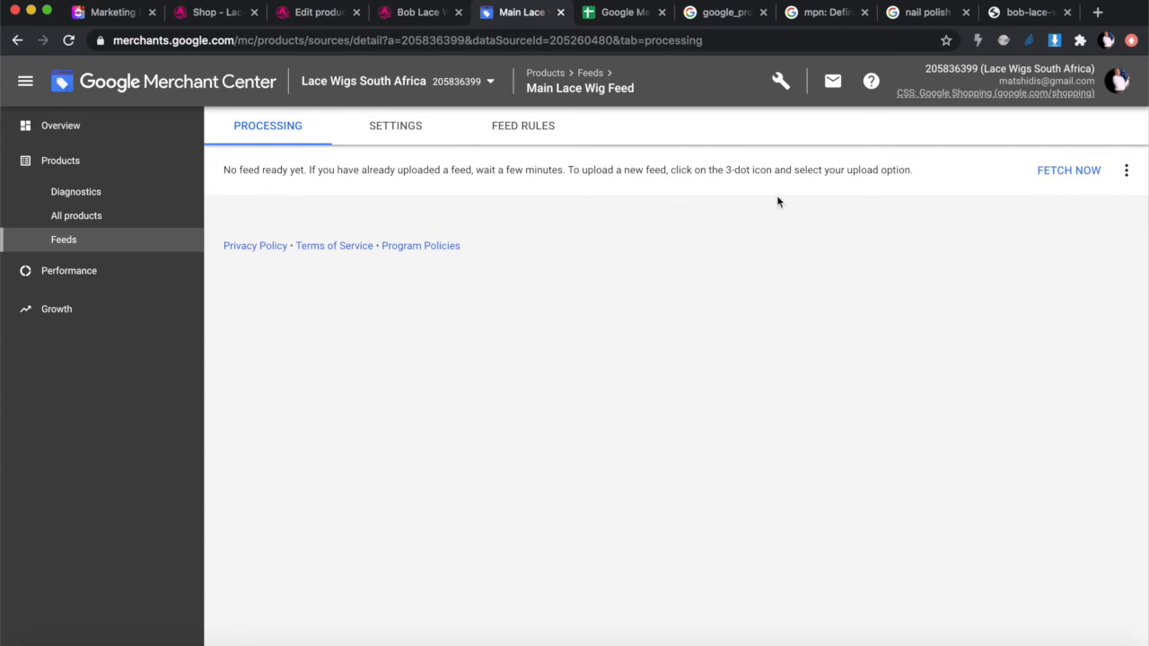
{"action": "left_click", "coordinate": [1061, 171]}
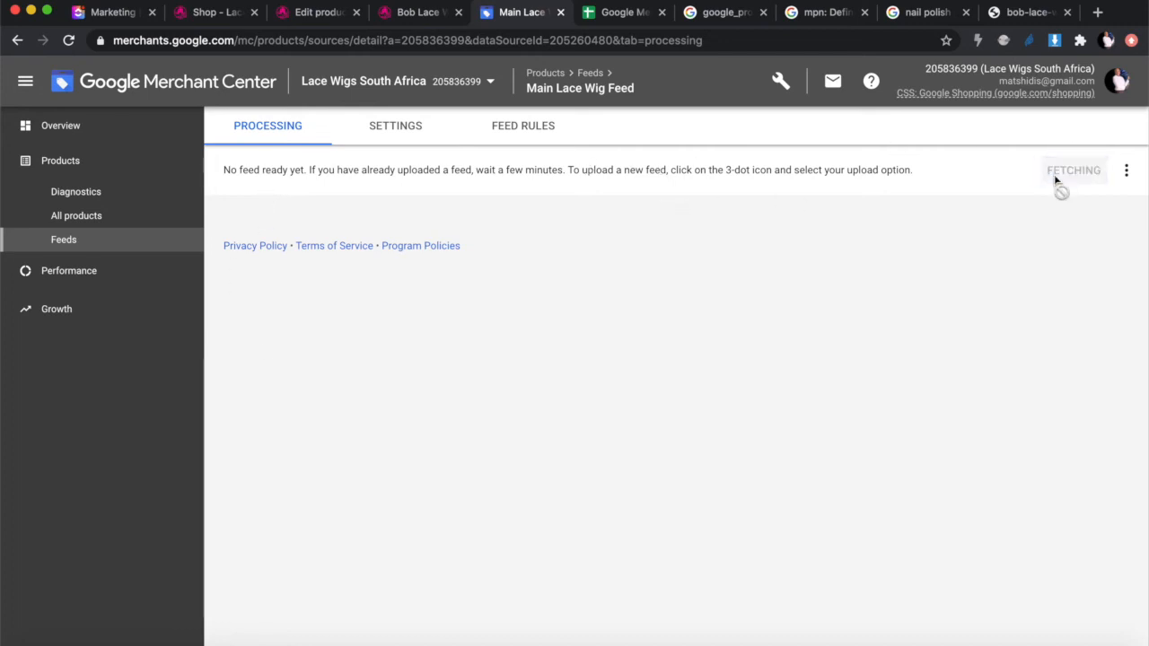
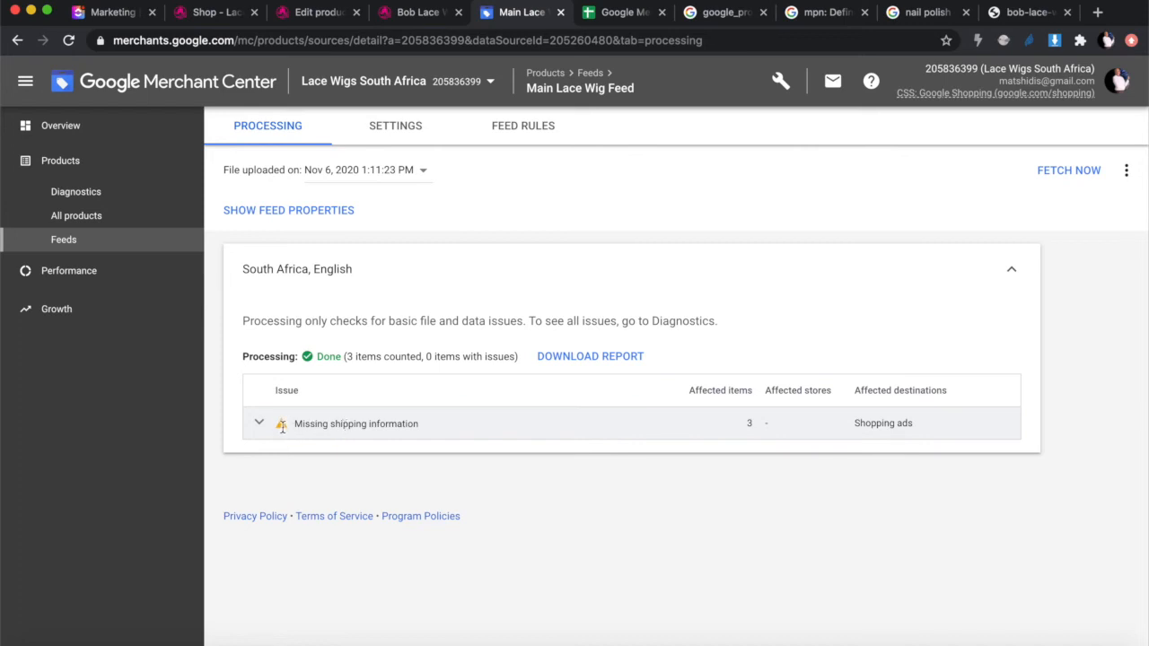
Step: Return to the Merchant Center Overview, where Main Lace Wig Feed is listed as uploaded
{"action": "left_click", "coordinate": [64, 132]}
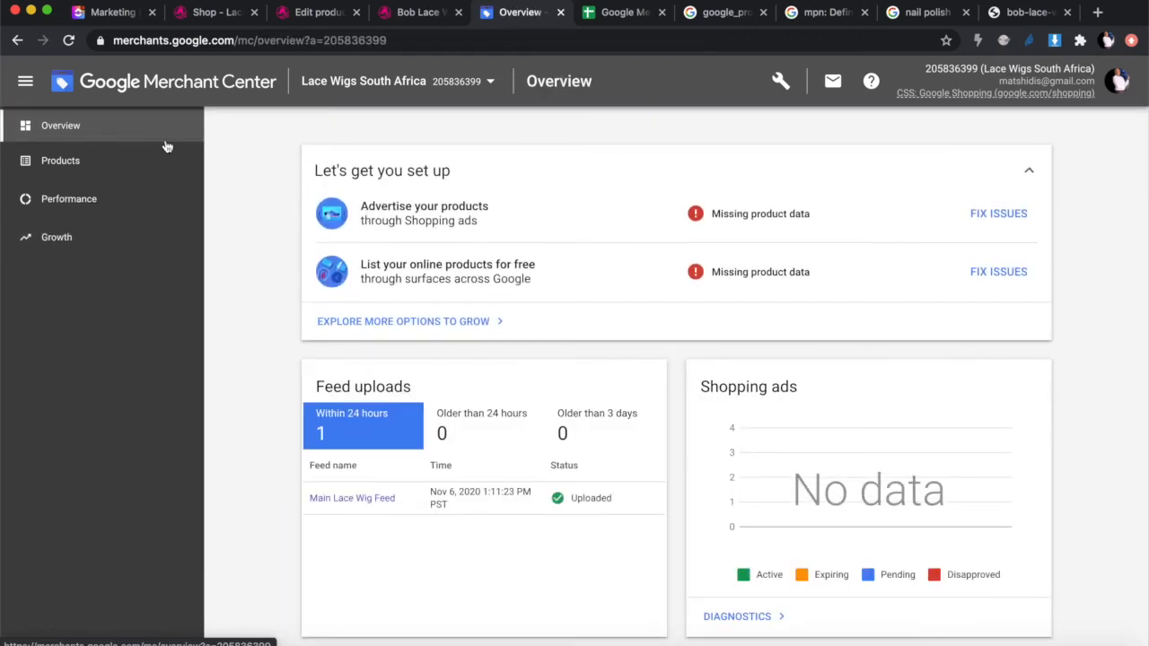
{"action": "left_click", "coordinate": [69, 41]}
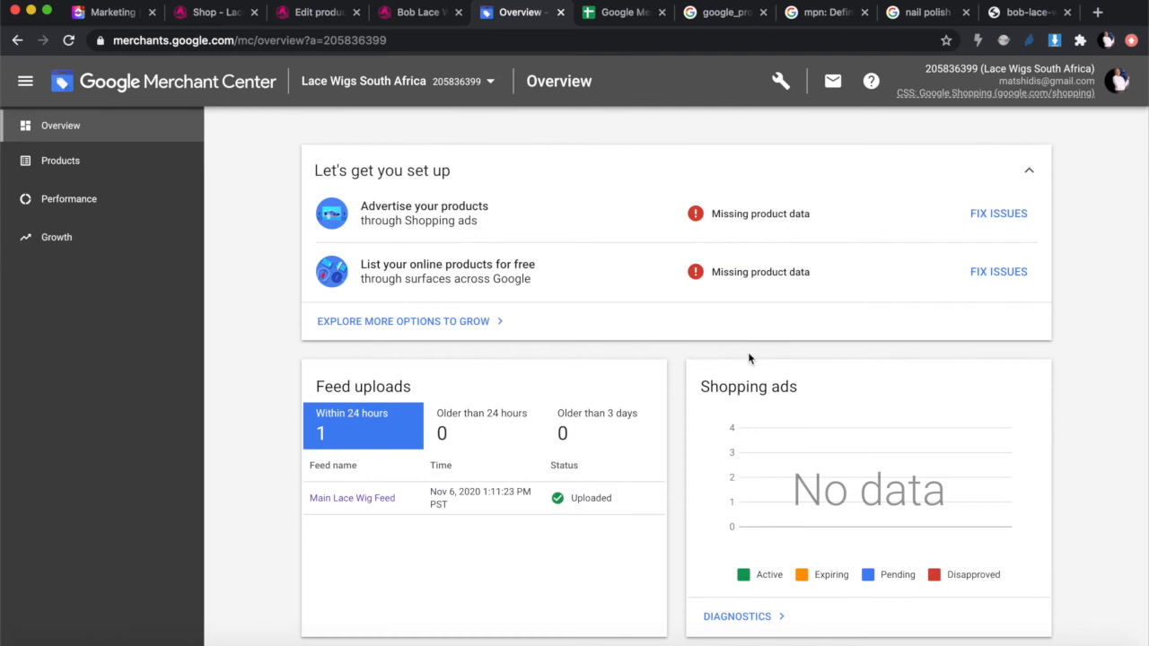
{"action": "scroll", "coordinate": [505, 428], "scroll_direction": "down", "scroll_amount": 2}
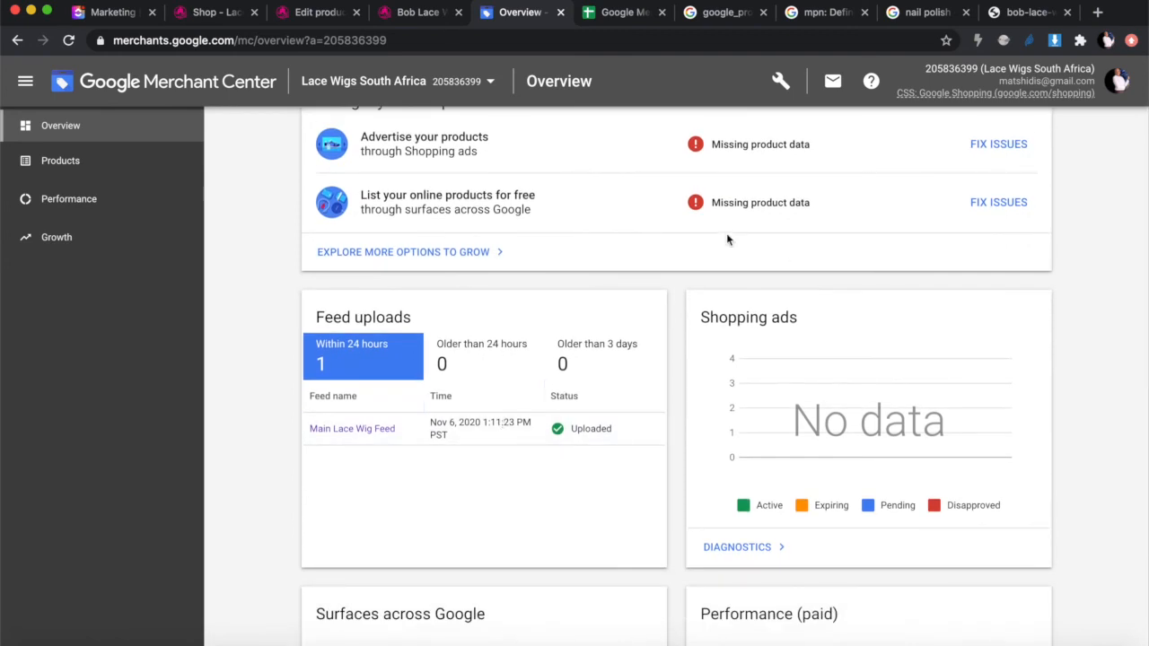
{"action": "scroll", "coordinate": [726, 233], "scroll_direction": "up", "scroll_amount": 2}
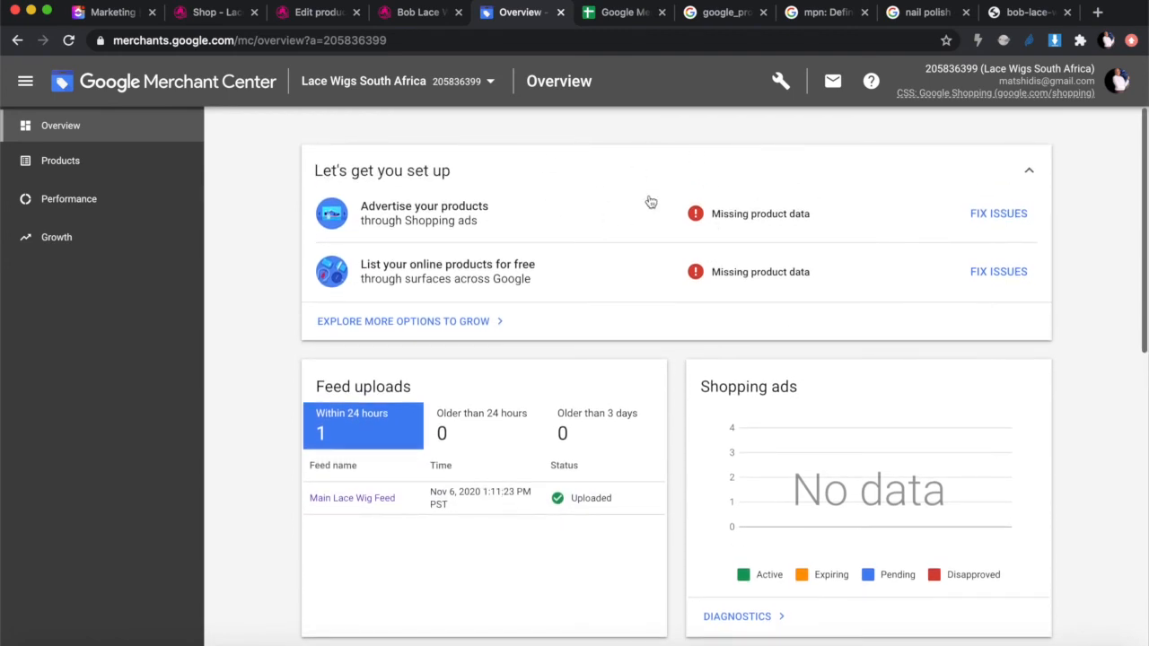
{"action": "scroll", "coordinate": [710, 431], "scroll_direction": "down", "scroll_amount": 3}
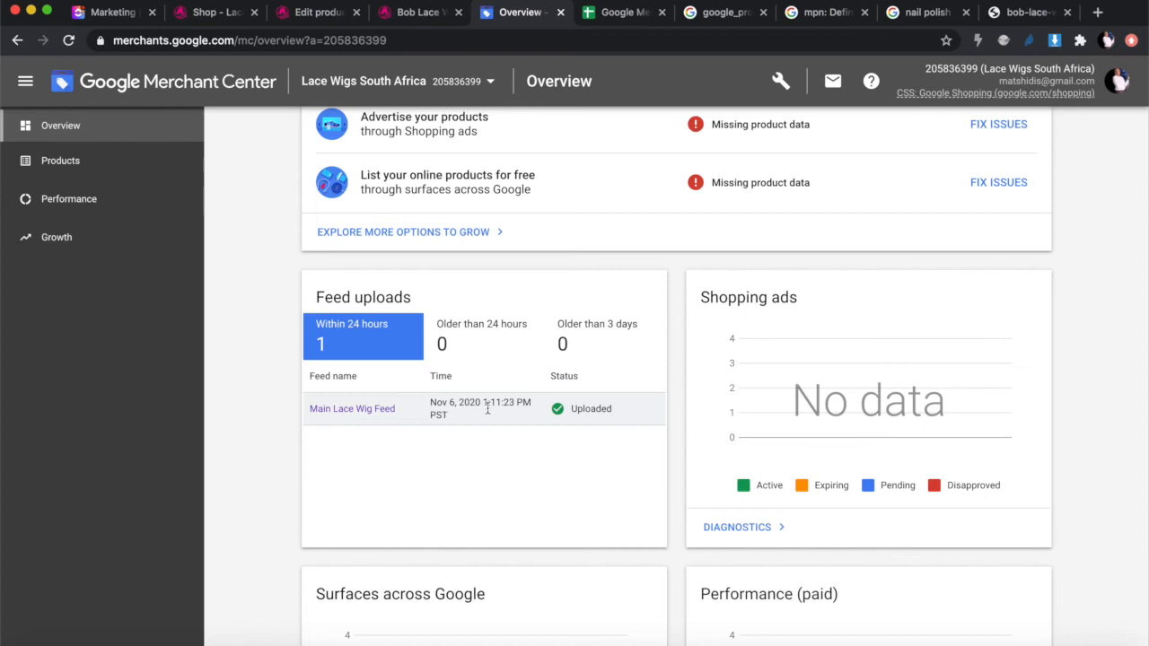
{"action": "scroll", "coordinate": [475, 469], "scroll_direction": "down", "scroll_amount": 4}
{"action": "scroll", "coordinate": [475, 469], "scroll_direction": "up", "scroll_amount": 5}
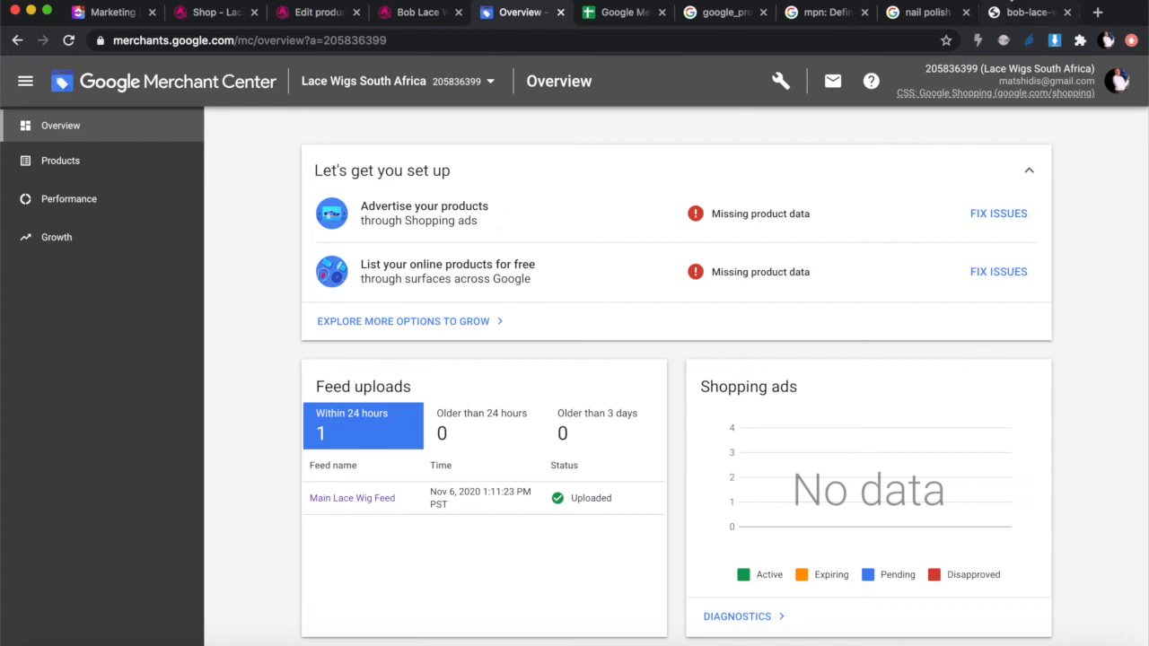
{"action": "left_click", "coordinate": [1014, 12]}
Step: Show the All results for nail polish and highlight the Ads label above the sponsored products
{"action": "left_click", "coordinate": [925, 14]}
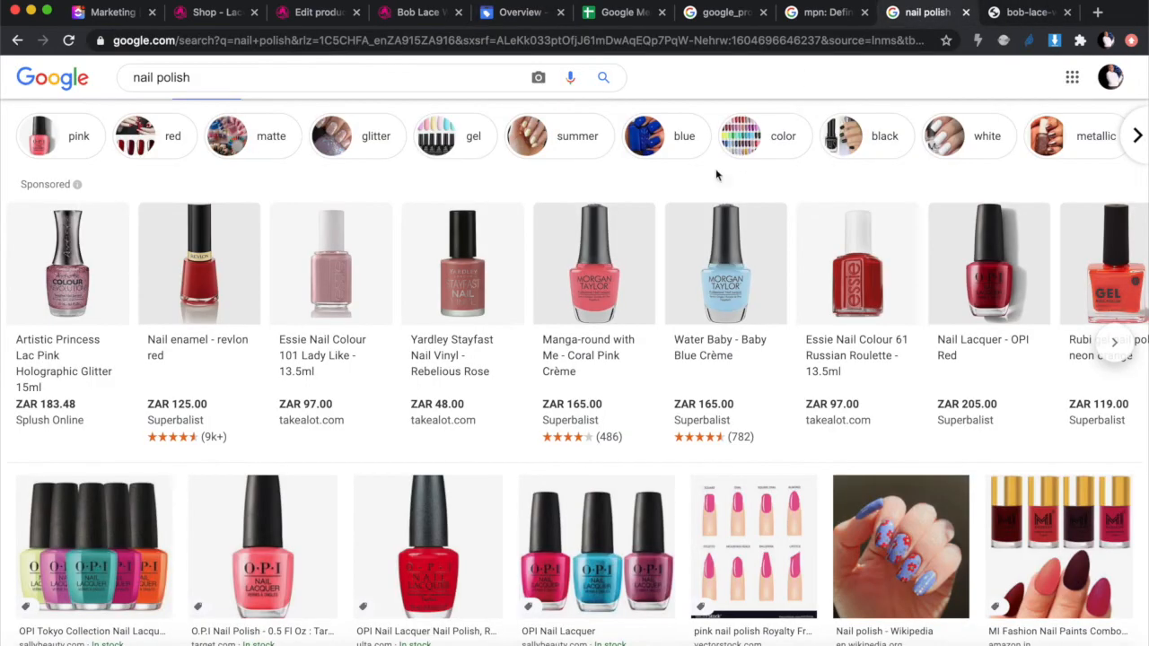
{"action": "scroll", "coordinate": [716, 175], "scroll_direction": "up", "scroll_amount": 2}
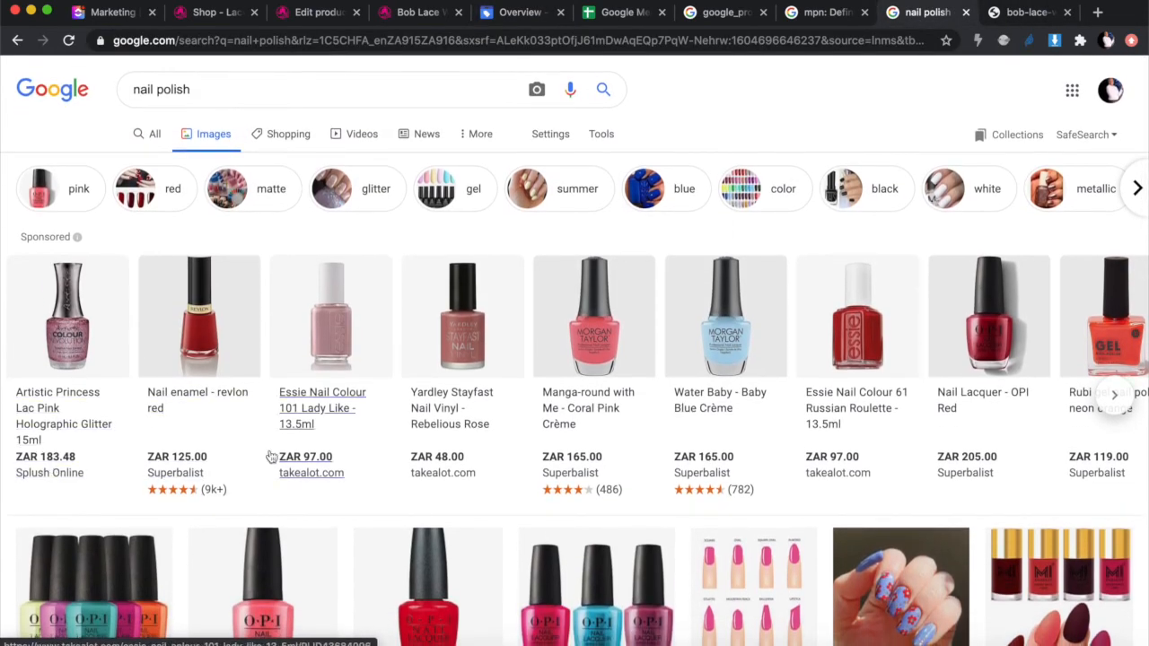
{"action": "left_click", "coordinate": [134, 90]}
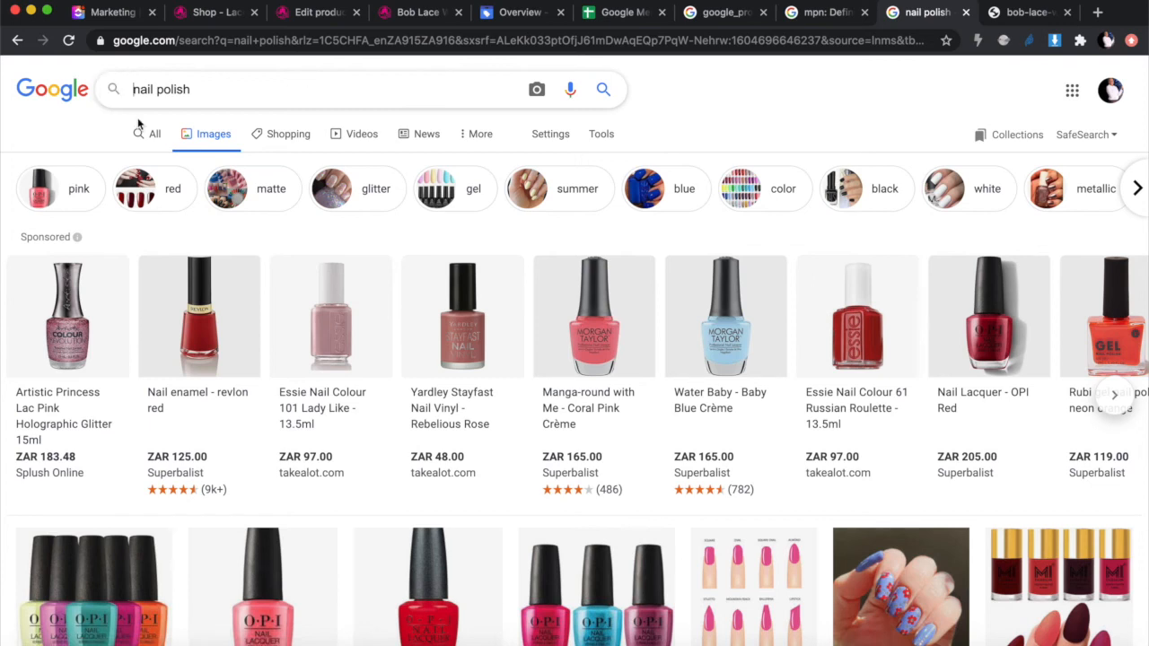
{"action": "left_click", "coordinate": [153, 136]}
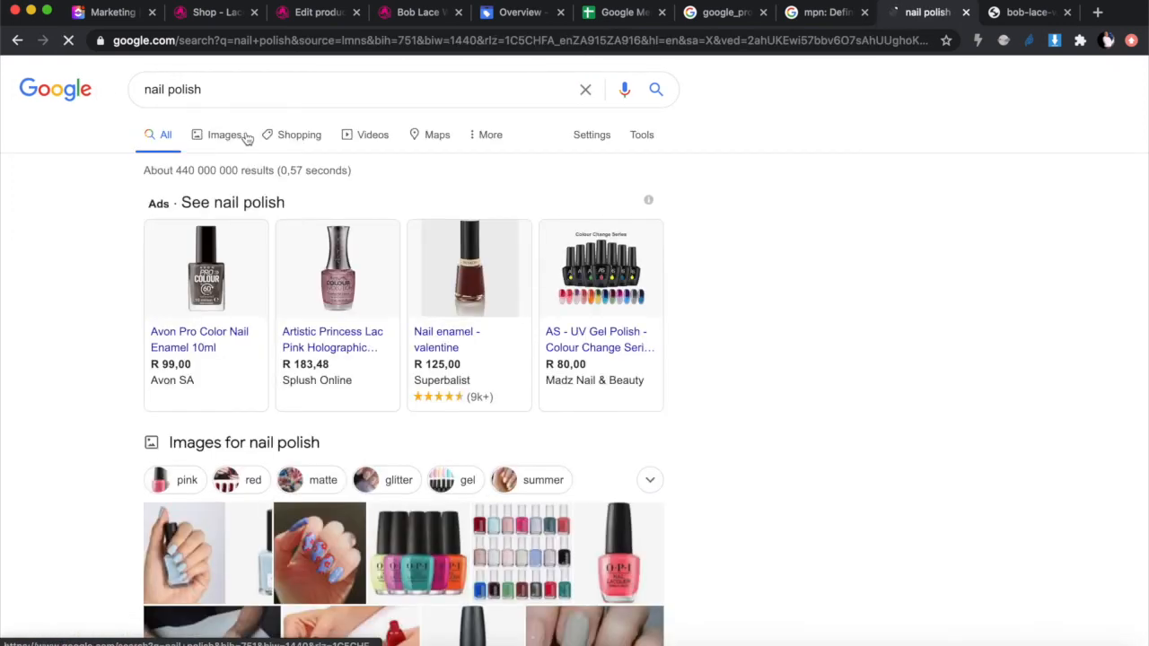
{"action": "left_click_drag", "start_coordinate": [148, 205], "coordinate": [163, 206]}
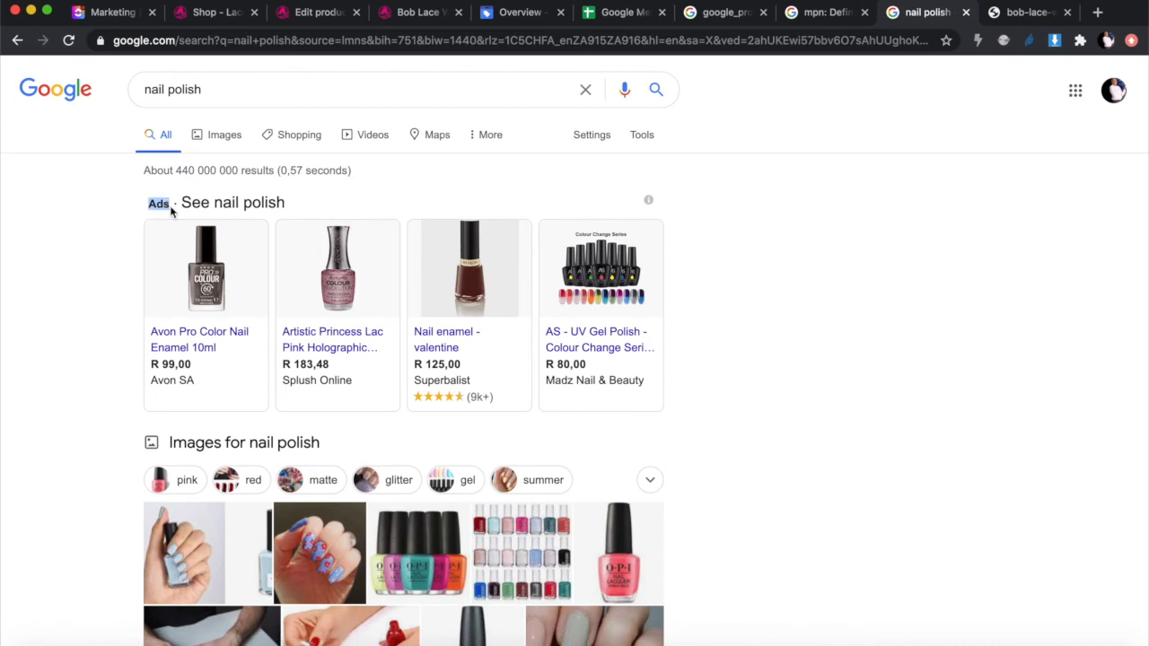
{"action": "left_click_drag", "start_coordinate": [158, 205], "coordinate": [159, 207]}
Step: View the Images results for nail polish with the sponsored listings in ZAR, then go back
{"action": "scroll", "coordinate": [764, 355], "scroll_direction": "down", "scroll_amount": 3}
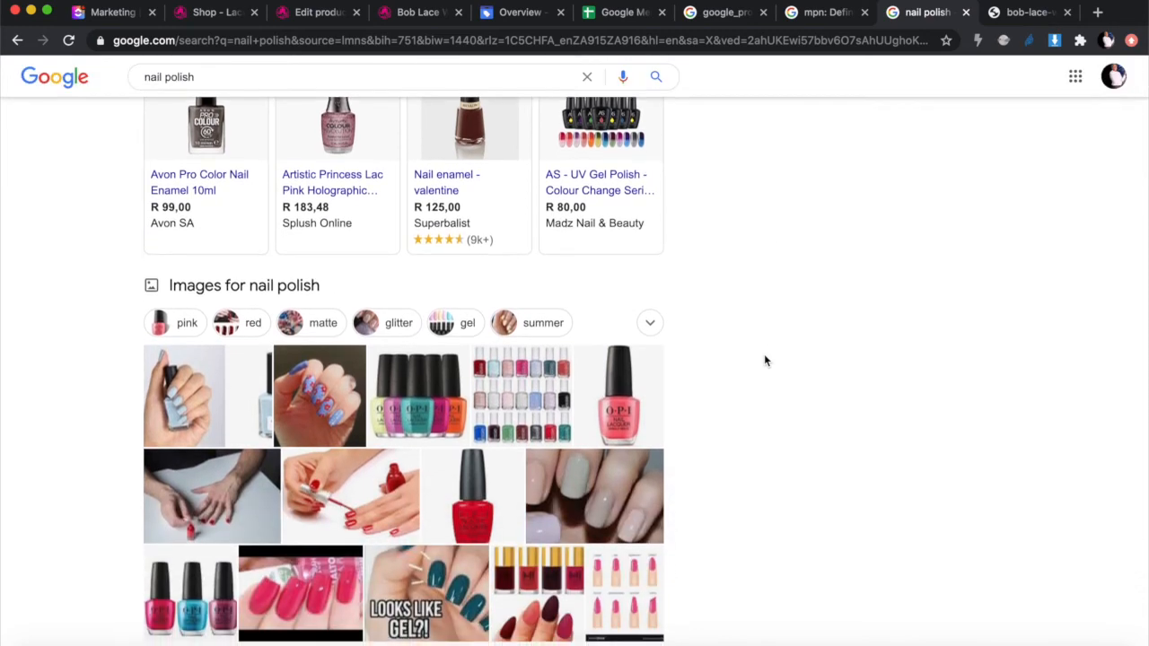
{"action": "scroll", "coordinate": [763, 359], "scroll_direction": "up", "scroll_amount": 3}
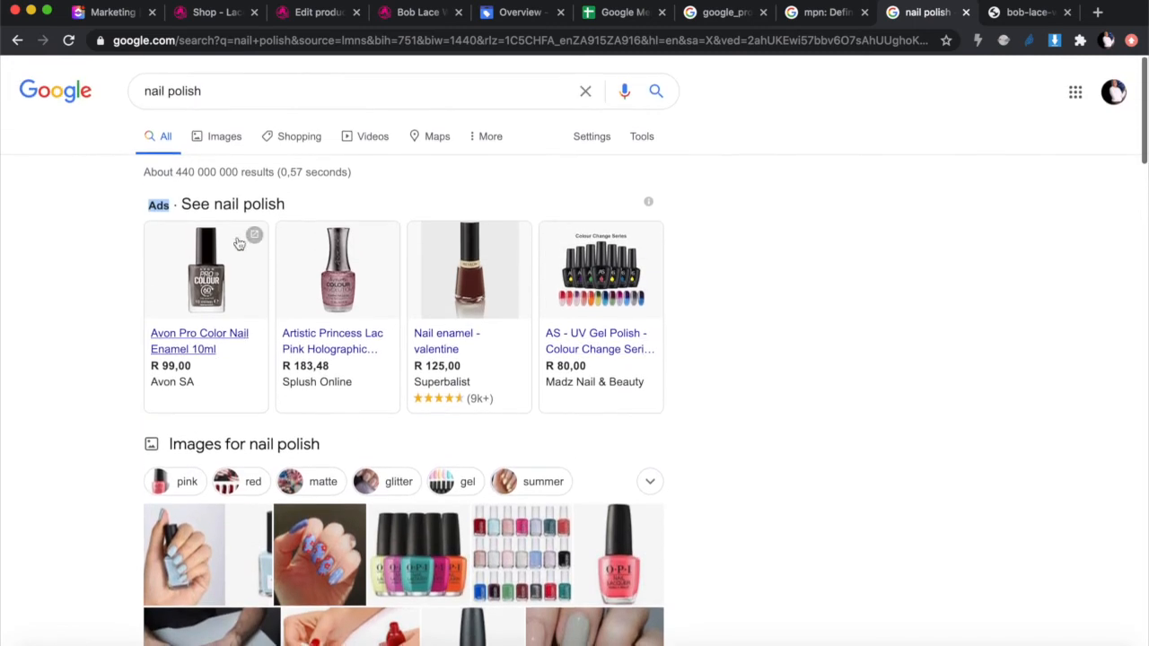
{"action": "left_click", "coordinate": [224, 134]}
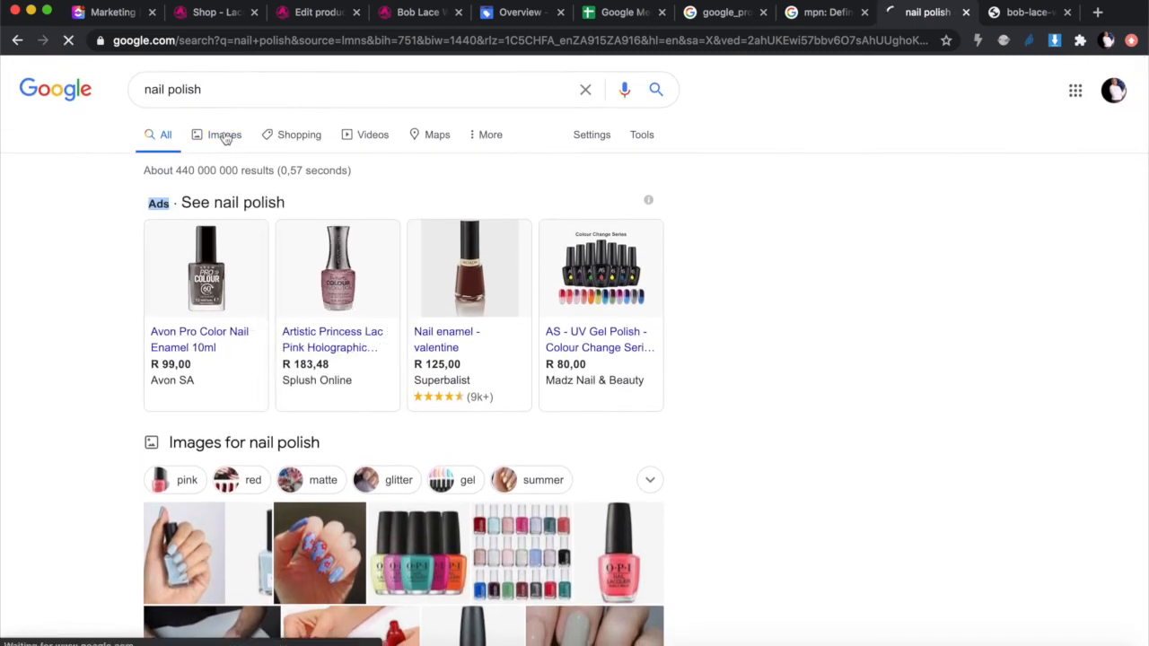
{"action": "left_click", "coordinate": [17, 41]}
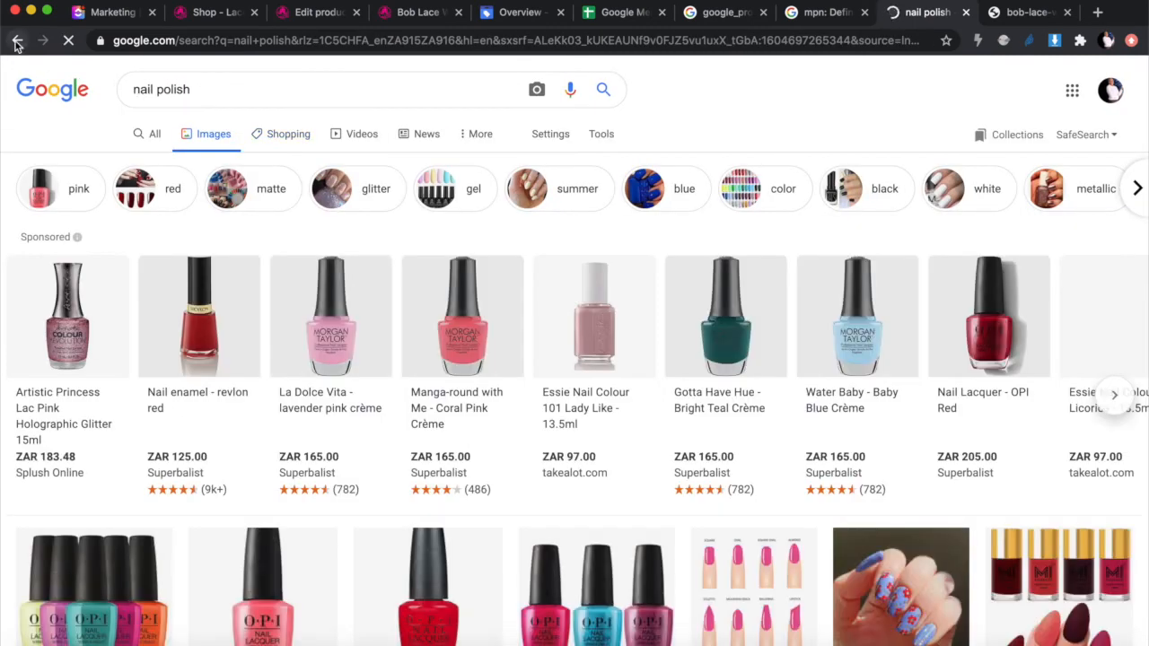
Step: Browse through the Shopping results for nail polish
{"action": "left_click", "coordinate": [299, 136]}
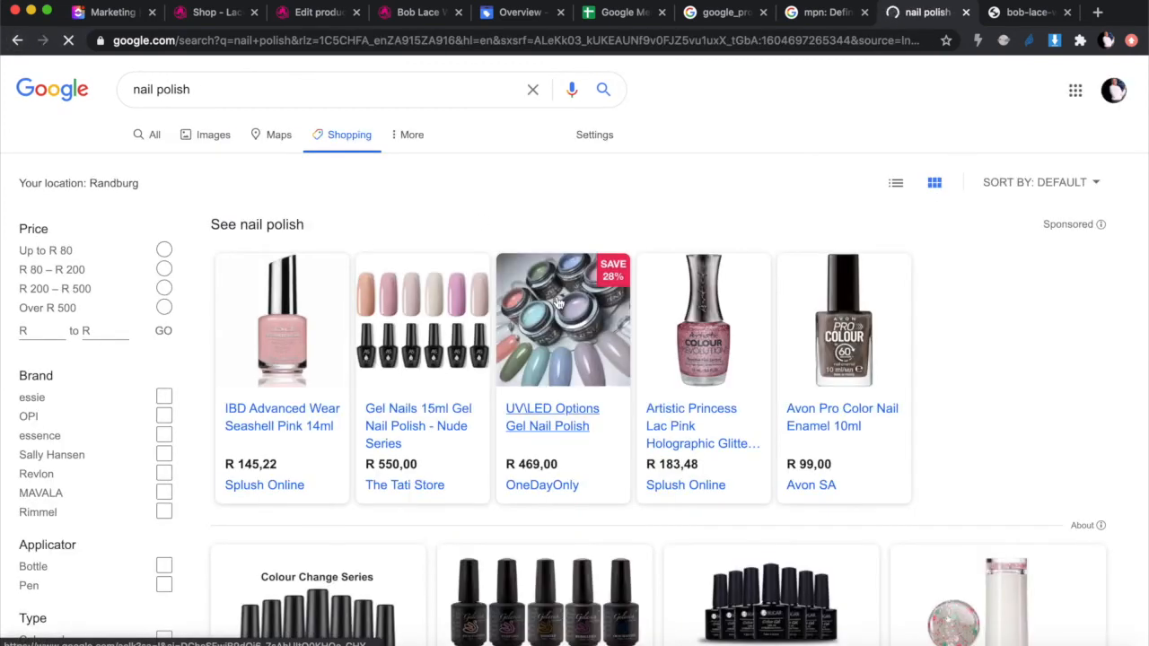
{"action": "scroll", "coordinate": [403, 300], "scroll_direction": "down", "scroll_amount": 1}
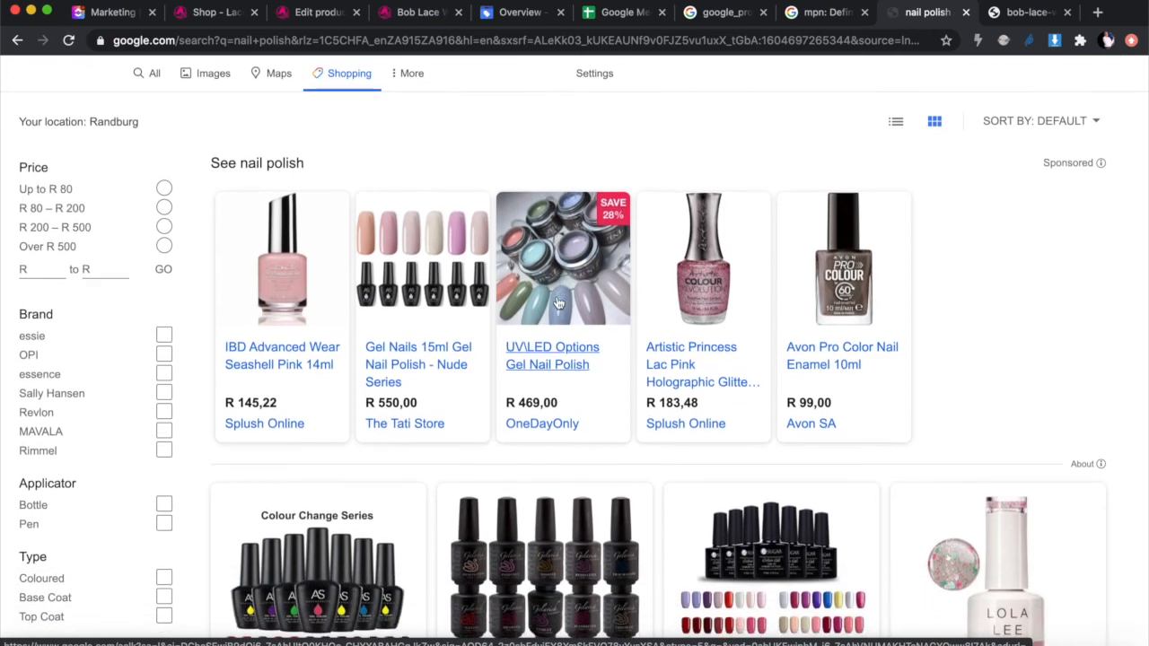
{"action": "scroll", "coordinate": [761, 251], "scroll_direction": "down", "scroll_amount": 1}
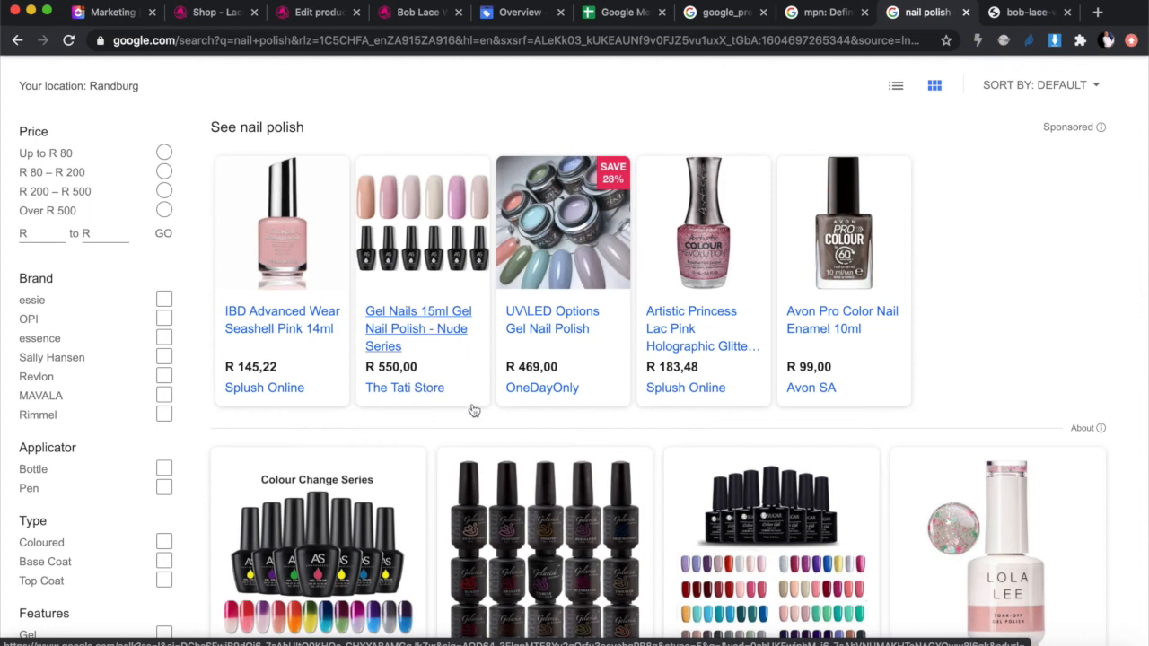
{"action": "scroll", "coordinate": [471, 409], "scroll_direction": "down", "scroll_amount": 1}
{"action": "scroll", "coordinate": [473, 409], "scroll_direction": "down", "scroll_amount": 5}
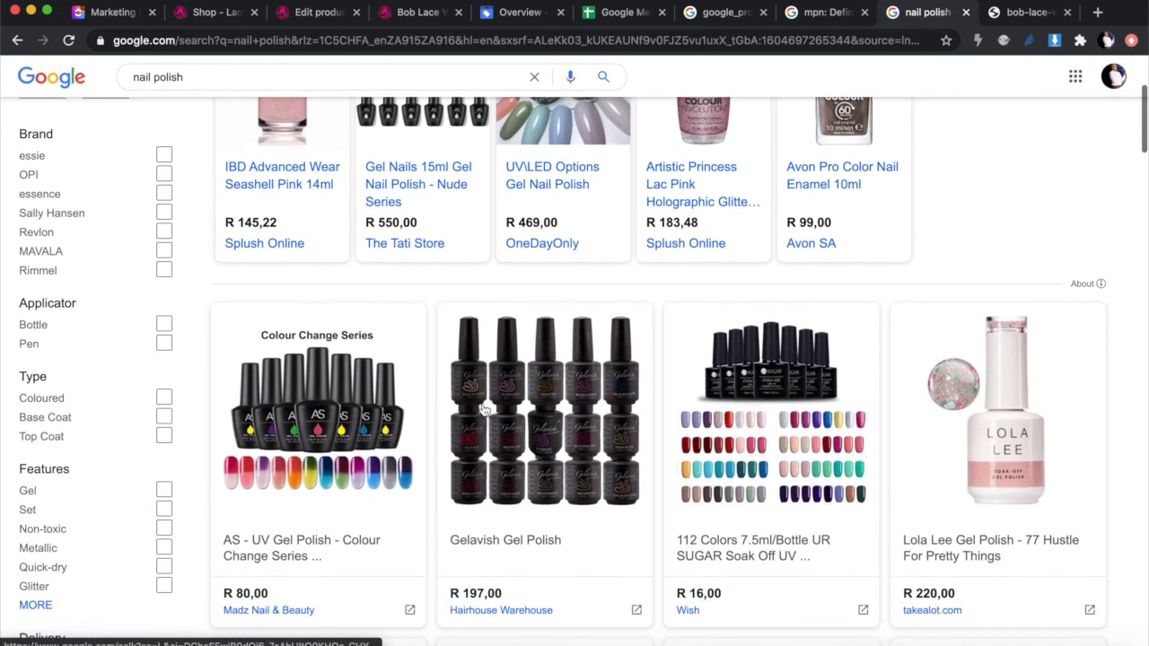
{"action": "scroll", "coordinate": [384, 297], "scroll_direction": "down", "scroll_amount": 6}
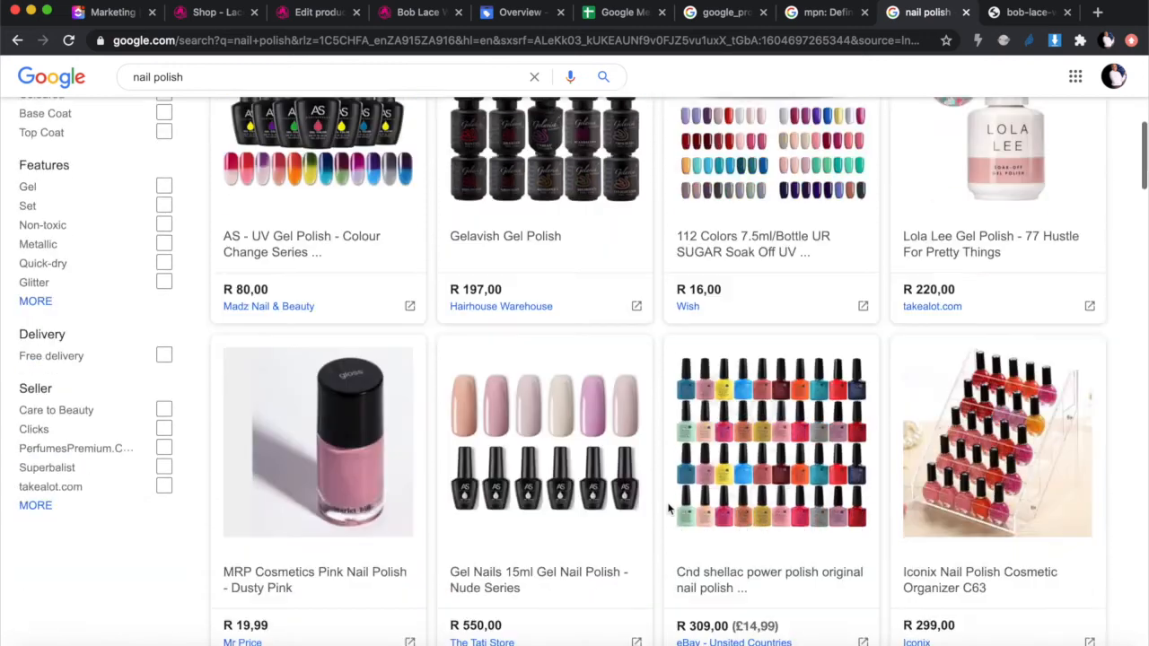
{"action": "scroll", "coordinate": [359, 417], "scroll_direction": "down", "scroll_amount": 4}
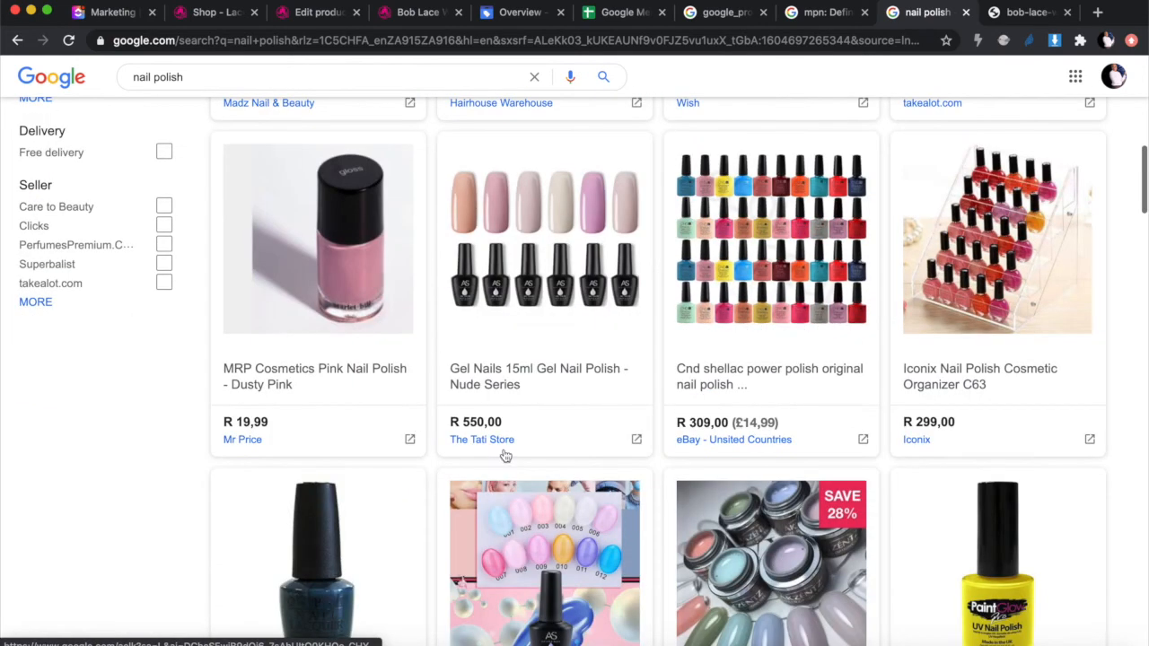
{"action": "scroll", "coordinate": [632, 424], "scroll_direction": "down", "scroll_amount": 7}
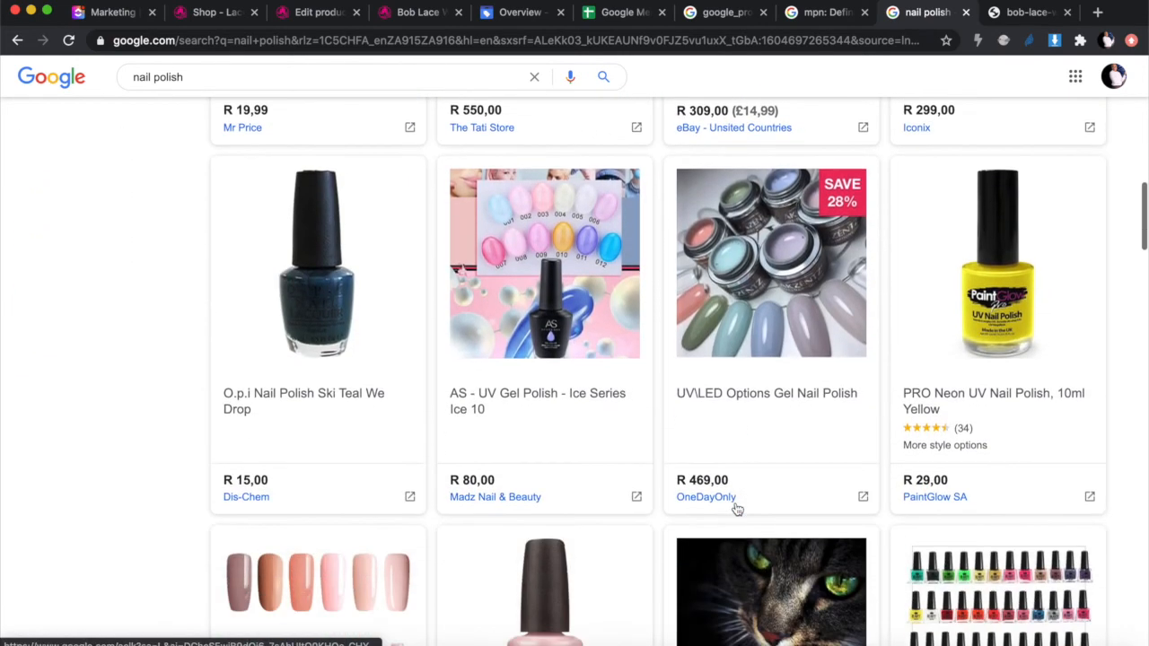
{"action": "scroll", "coordinate": [546, 444], "scroll_direction": "down", "scroll_amount": 5}
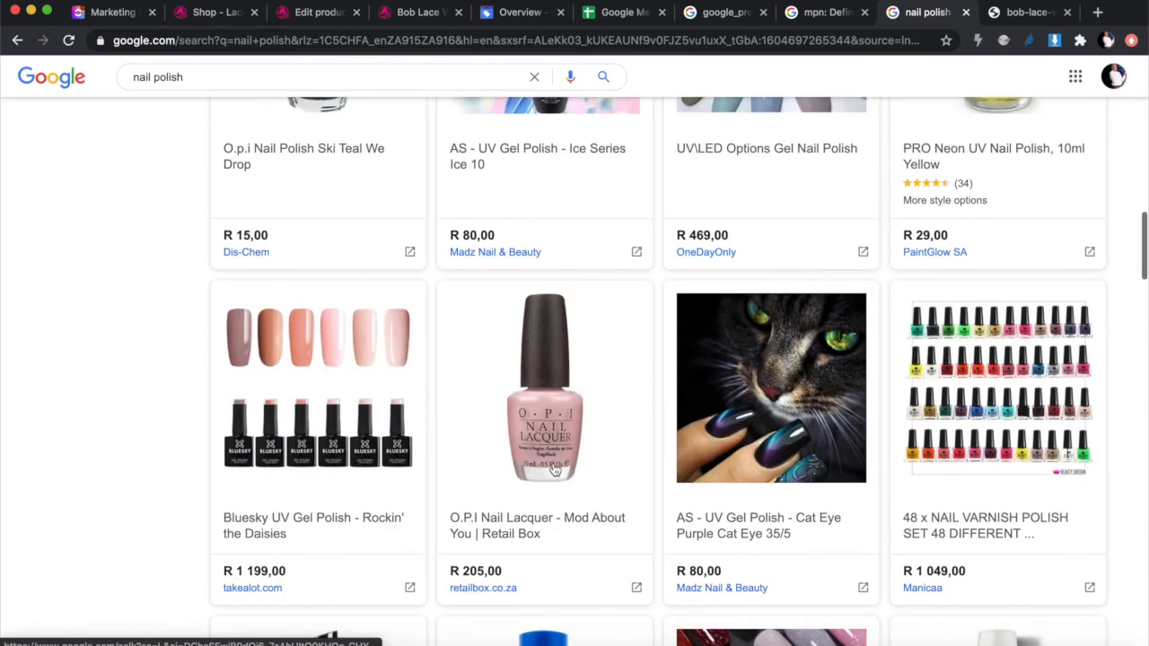
{"action": "scroll", "coordinate": [553, 467], "scroll_direction": "down", "scroll_amount": 3}
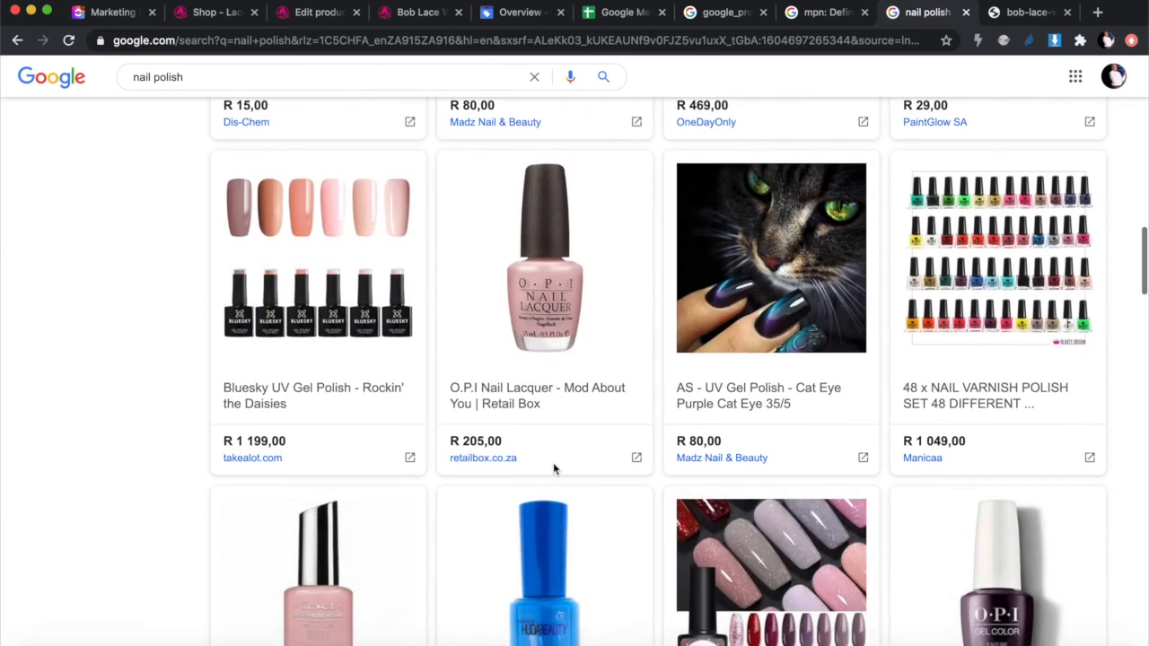
{"action": "scroll", "coordinate": [780, 369], "scroll_direction": "down", "scroll_amount": 3}
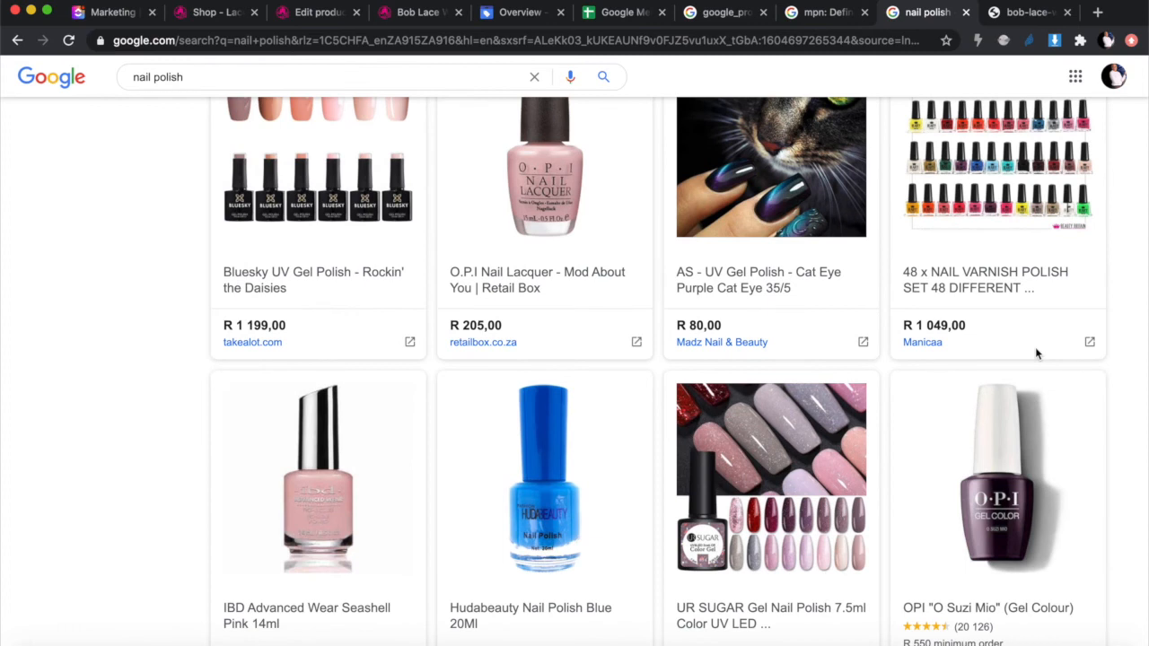
{"action": "scroll", "coordinate": [955, 449], "scroll_direction": "down", "scroll_amount": 2}
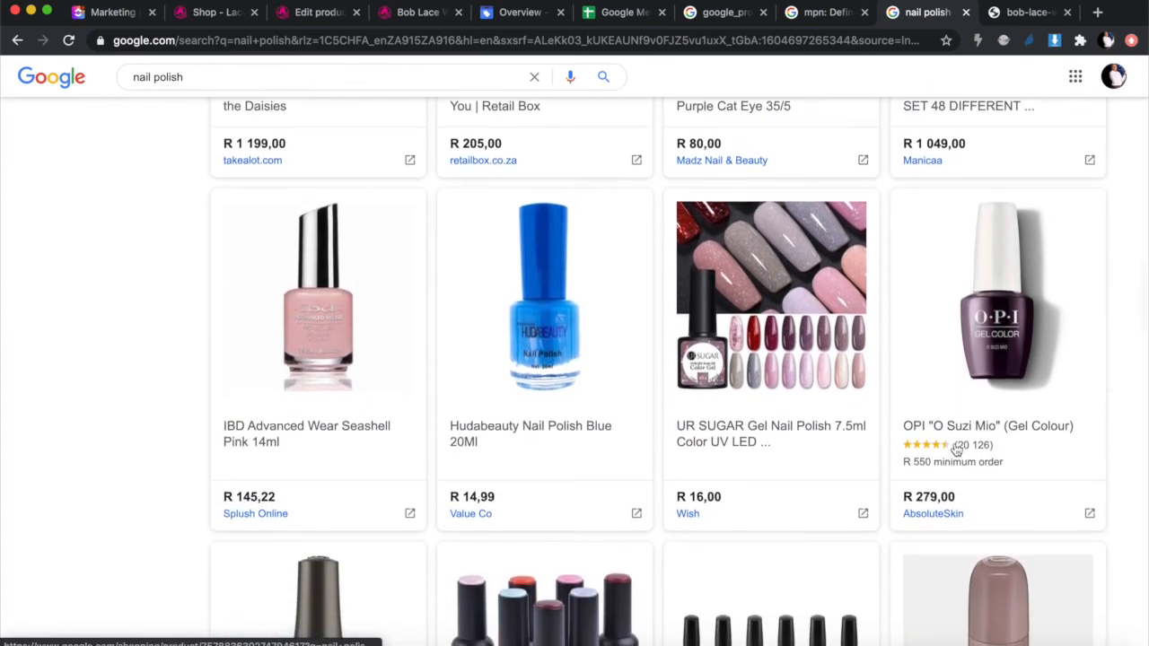
{"action": "scroll", "coordinate": [955, 449], "scroll_direction": "down", "scroll_amount": 3}
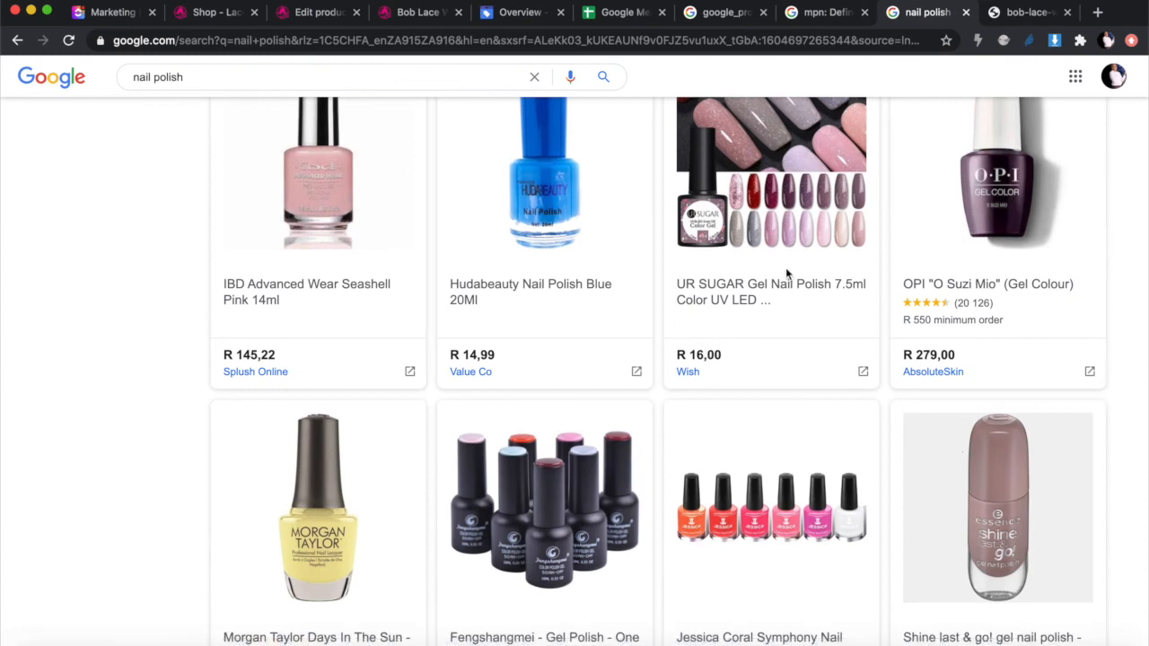
{"action": "scroll", "coordinate": [786, 274], "scroll_direction": "down", "scroll_amount": 10}
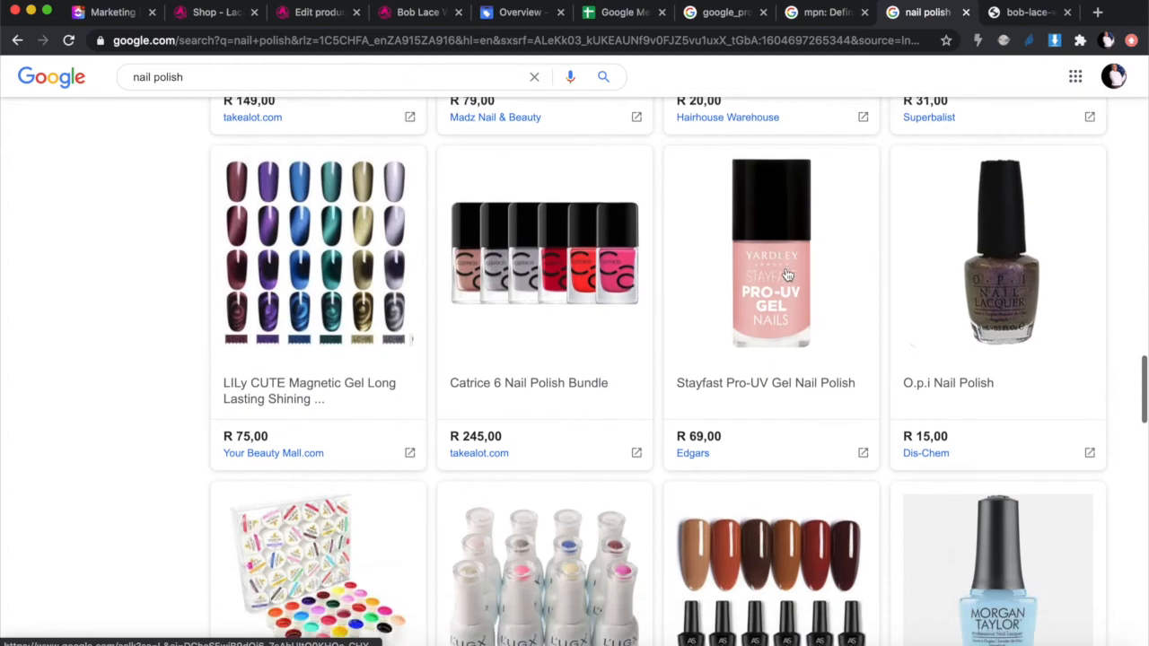
{"action": "scroll", "coordinate": [787, 275], "scroll_direction": "up", "scroll_amount": 7}
{"action": "scroll", "coordinate": [787, 275], "scroll_direction": "down", "scroll_amount": 8}
{"action": "scroll", "coordinate": [787, 275], "scroll_direction": "up", "scroll_amount": 13}
{"action": "scroll", "coordinate": [787, 274], "scroll_direction": "down", "scroll_amount": 15}
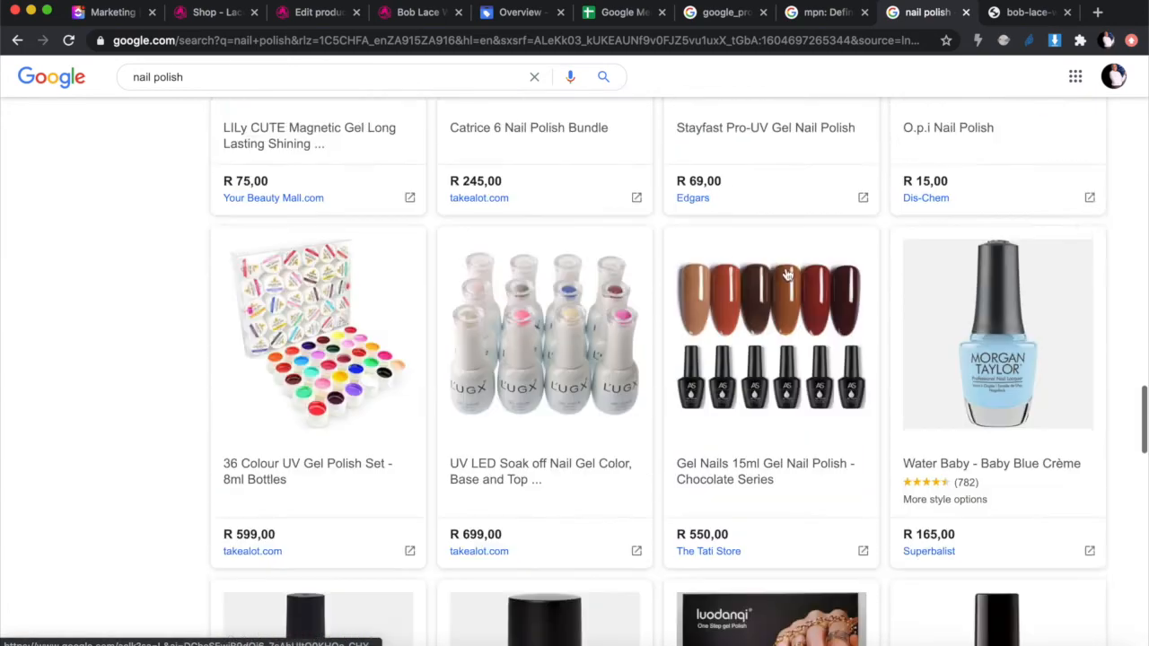
{"action": "scroll", "coordinate": [786, 274], "scroll_direction": "down", "scroll_amount": 6}
{"action": "scroll", "coordinate": [786, 274], "scroll_direction": "up", "scroll_amount": 3}
{"action": "scroll", "coordinate": [786, 274], "scroll_direction": "down", "scroll_amount": 1}
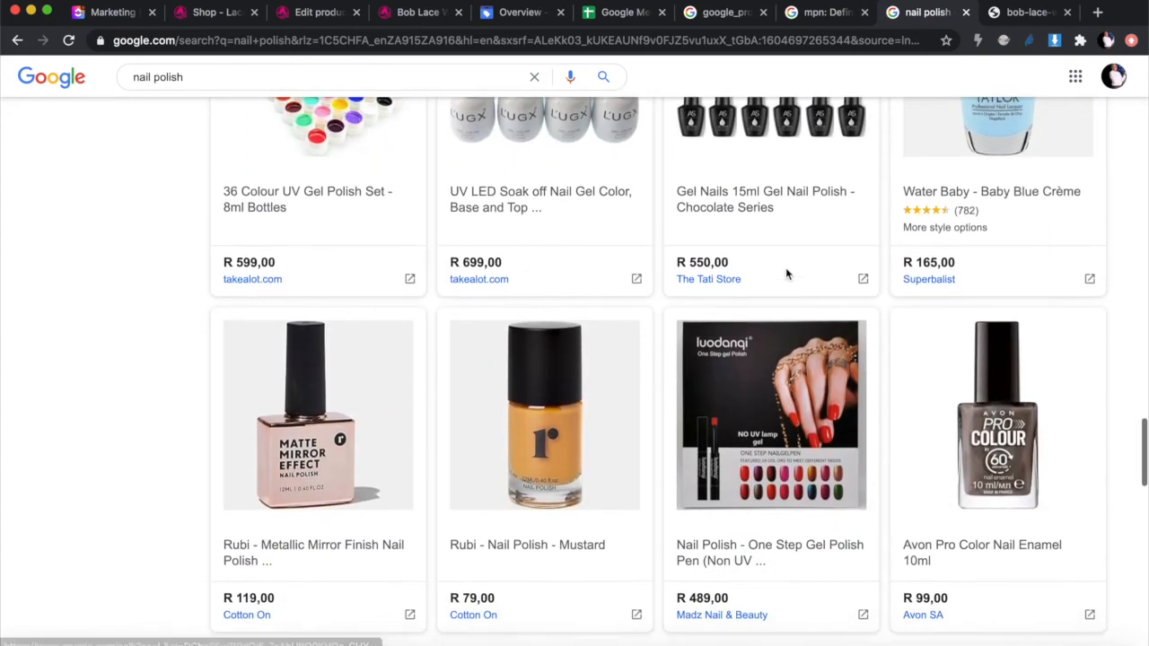
{"action": "scroll", "coordinate": [786, 274], "scroll_direction": "down", "scroll_amount": 12}
{"action": "scroll", "coordinate": [786, 273], "scroll_direction": "up", "scroll_amount": 20}
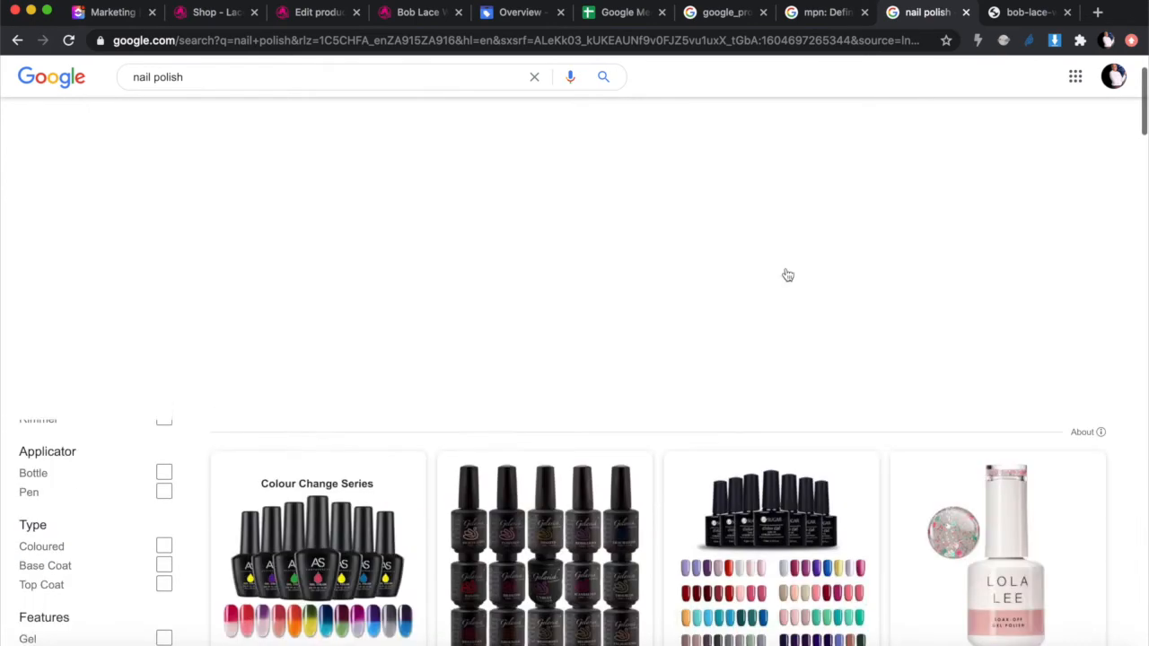
{"action": "scroll", "coordinate": [787, 275], "scroll_direction": "up", "scroll_amount": 3}
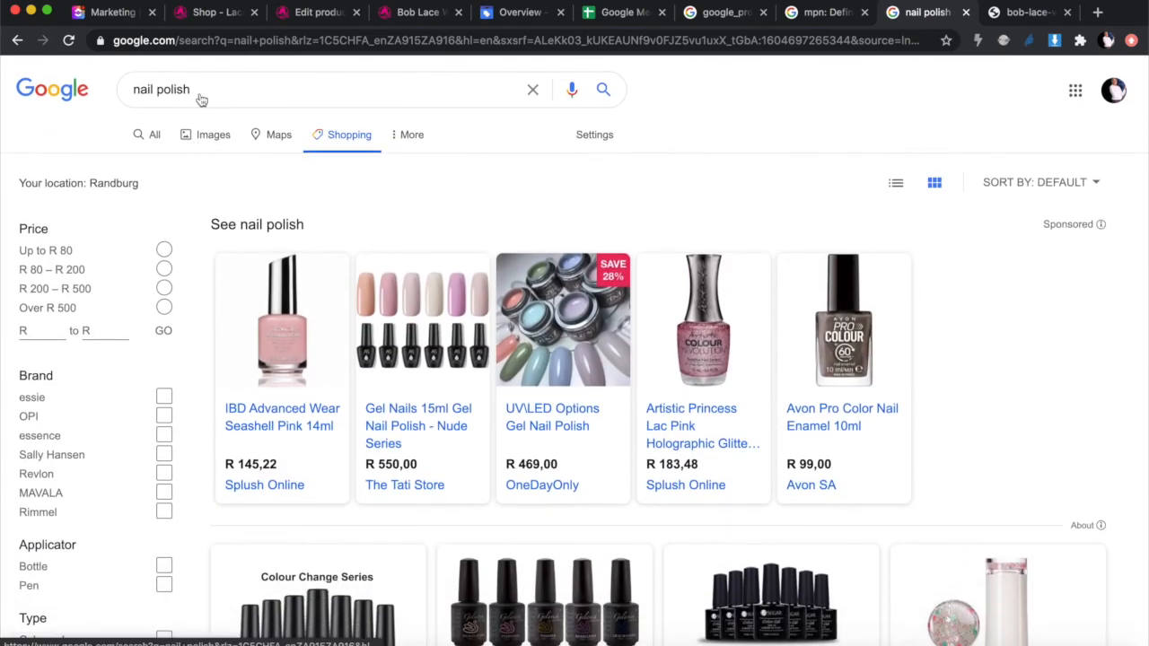
Step: Go back to the All results for nail polish and select the query in the search box
{"action": "left_click", "coordinate": [155, 136]}
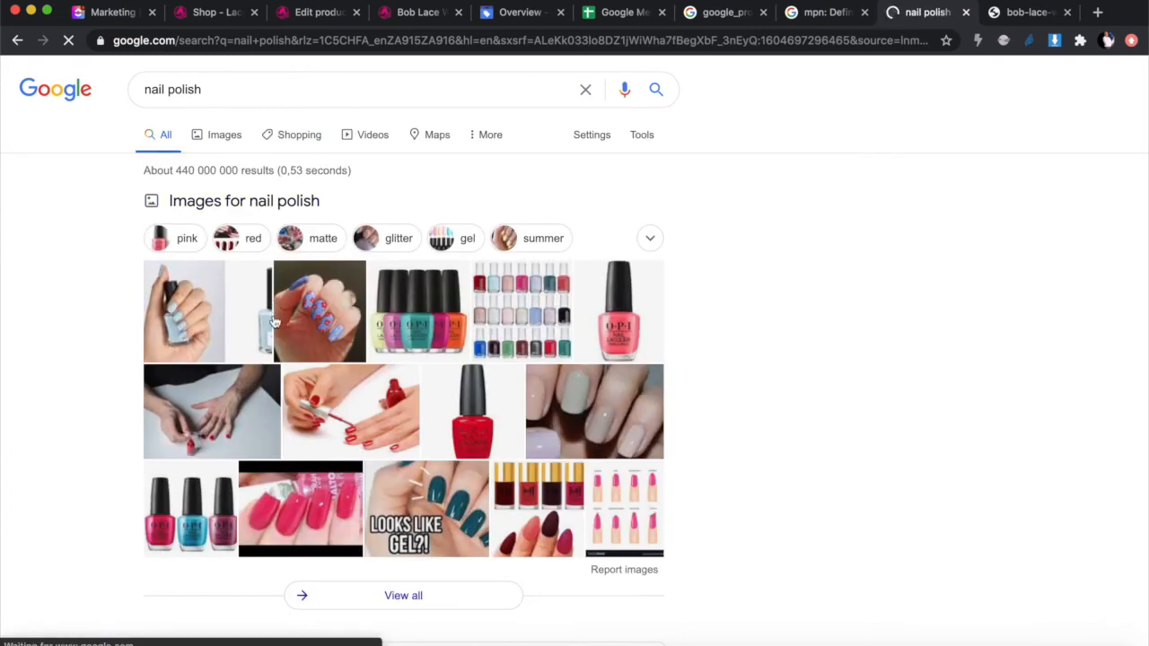
{"action": "scroll", "coordinate": [294, 268], "scroll_direction": "down", "scroll_amount": 3}
{"action": "scroll", "coordinate": [294, 267], "scroll_direction": "up", "scroll_amount": 3}
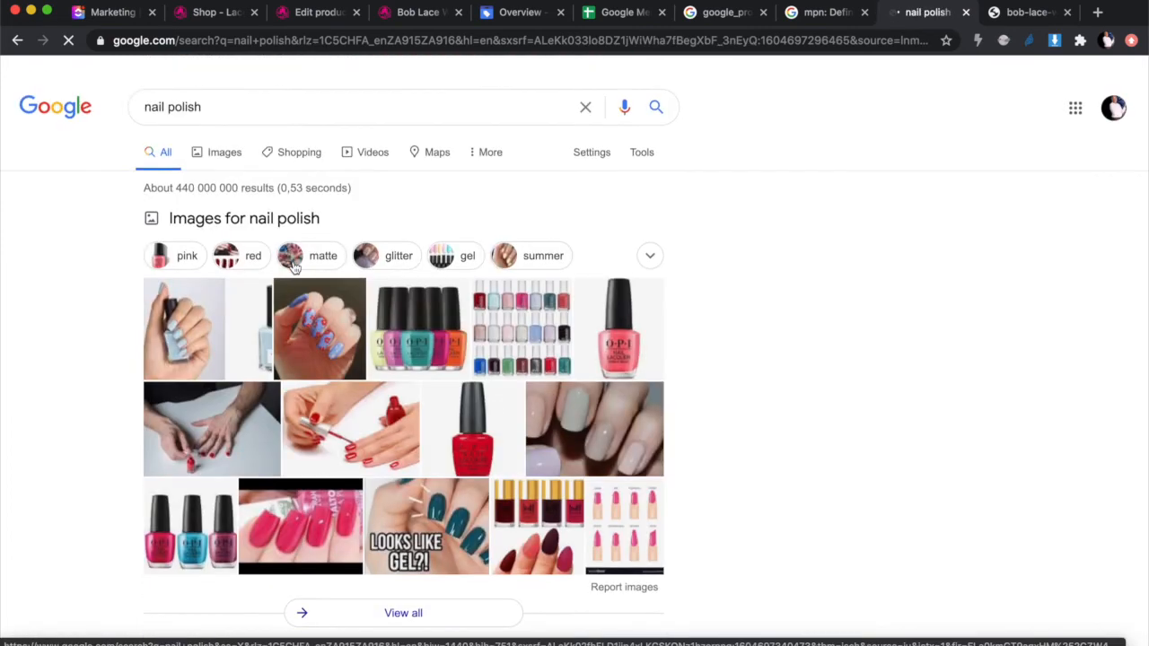
{"action": "left_click", "coordinate": [221, 91]}
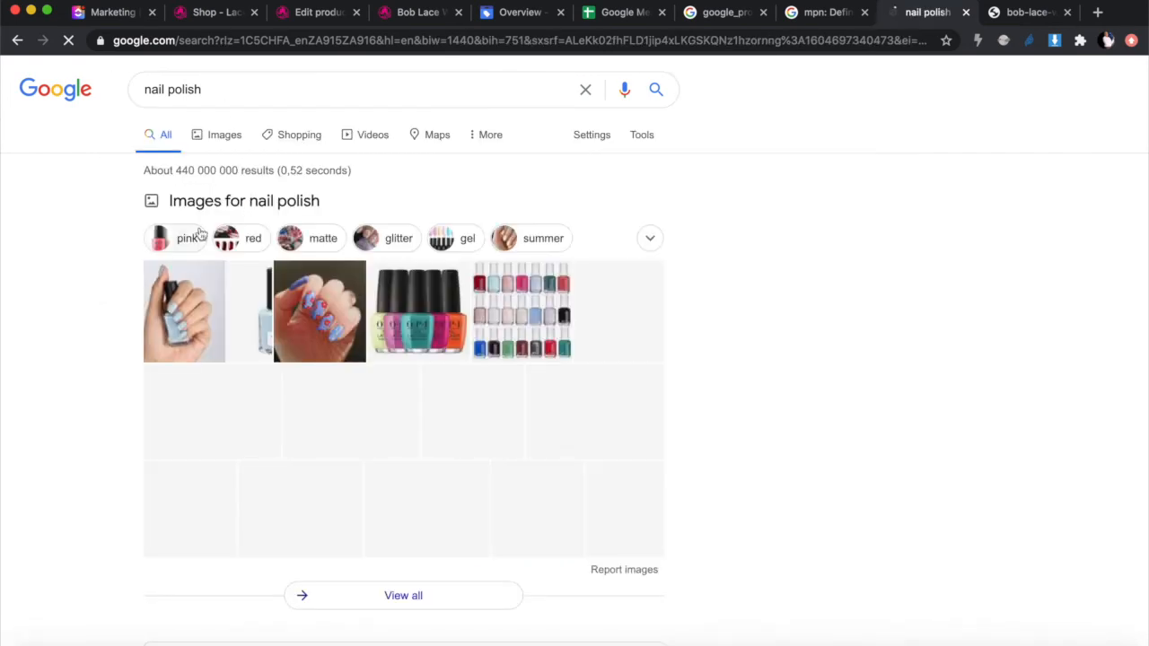
{"action": "scroll", "coordinate": [308, 332], "scroll_direction": "down", "scroll_amount": 1}
{"action": "scroll", "coordinate": [307, 332], "scroll_direction": "down", "scroll_amount": 3}
{"action": "scroll", "coordinate": [306, 332], "scroll_direction": "up", "scroll_amount": 4}
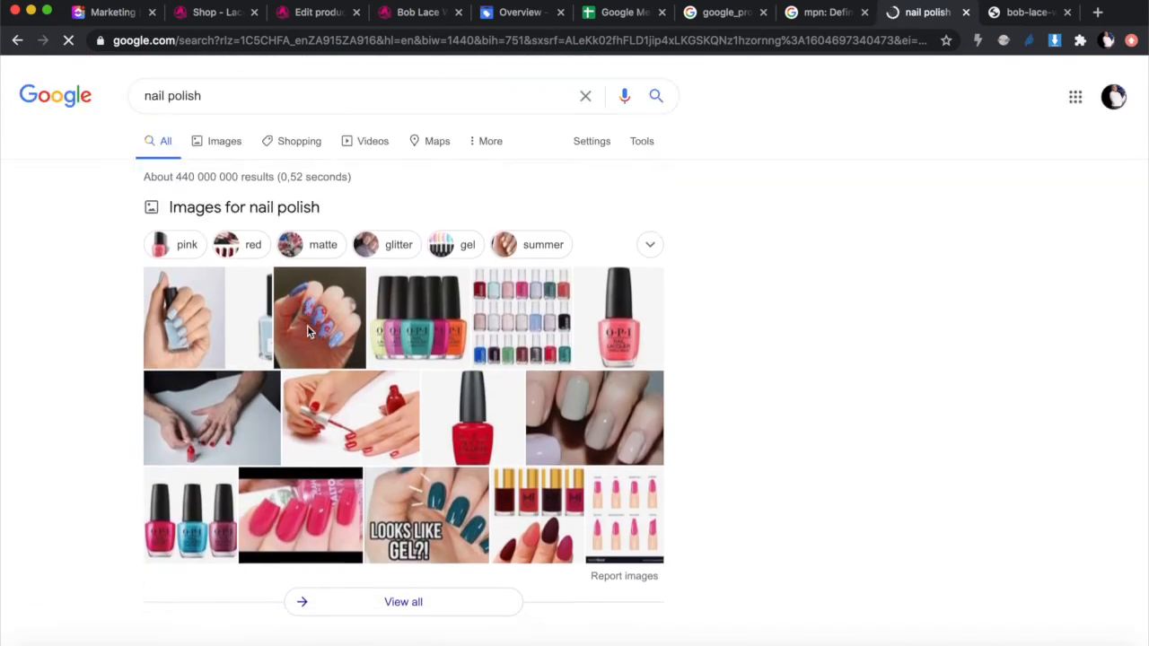
{"action": "scroll", "coordinate": [307, 332], "scroll_direction": "down", "scroll_amount": 10}
{"action": "scroll", "coordinate": [307, 332], "scroll_direction": "up", "scroll_amount": 10}
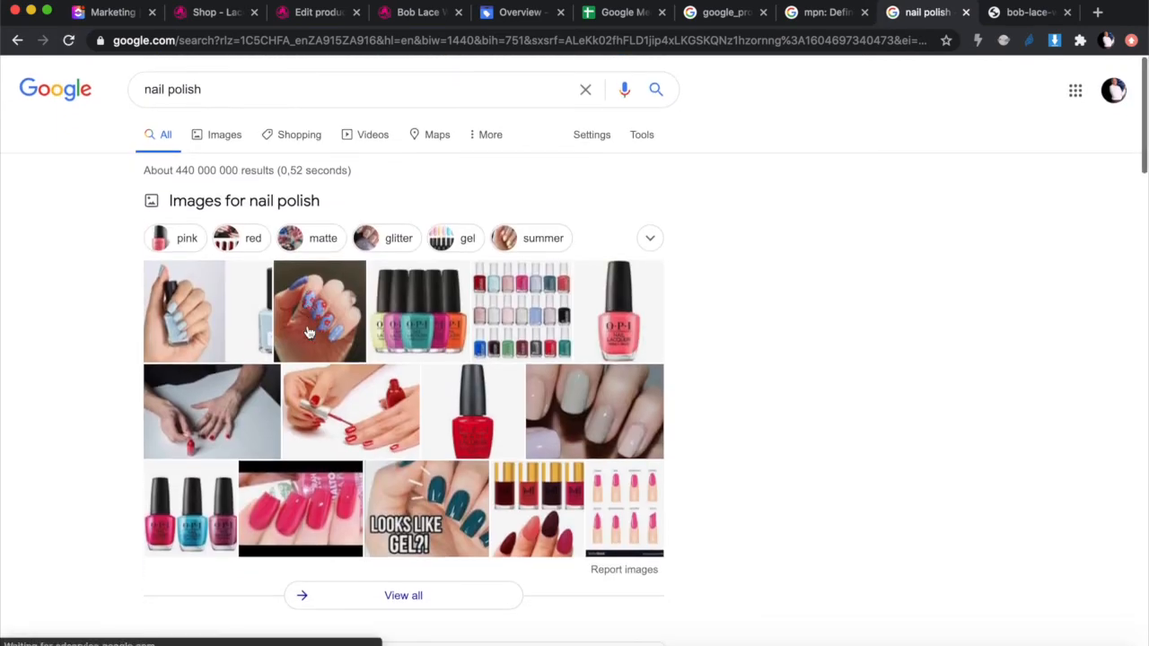
{"action": "left_click_drag", "start_coordinate": [212, 84], "coordinate": [3, 86]}
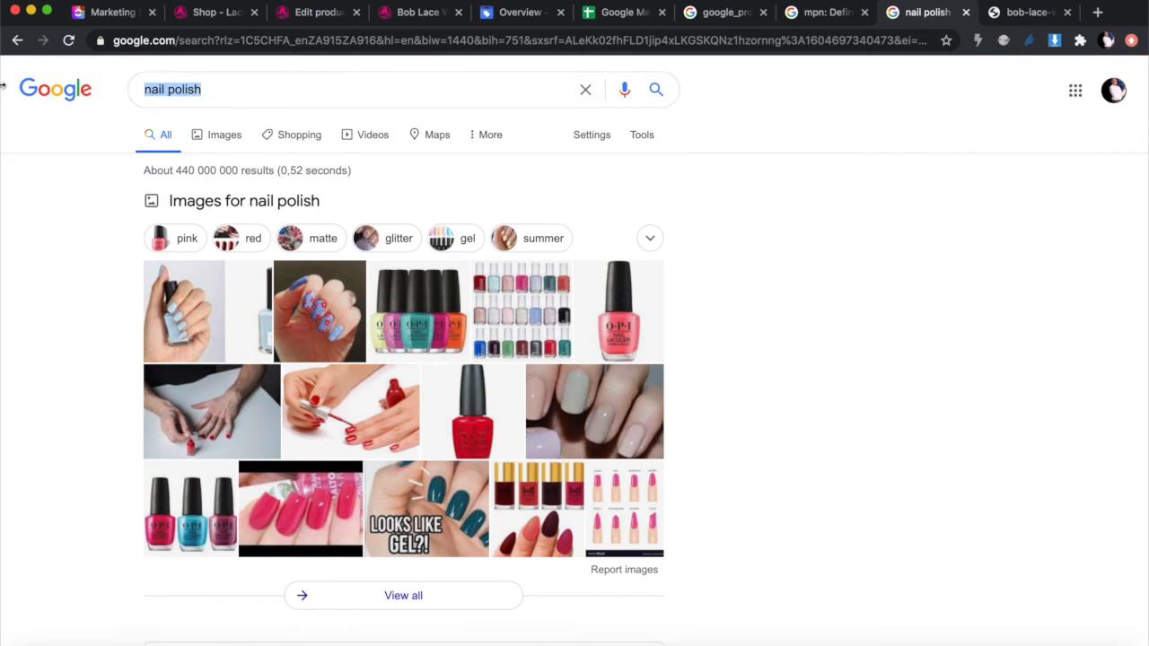
Step: Search for 'ladies watches' and highlight the Ads label on the sponsored results
{"action": "type", "text": "la"}
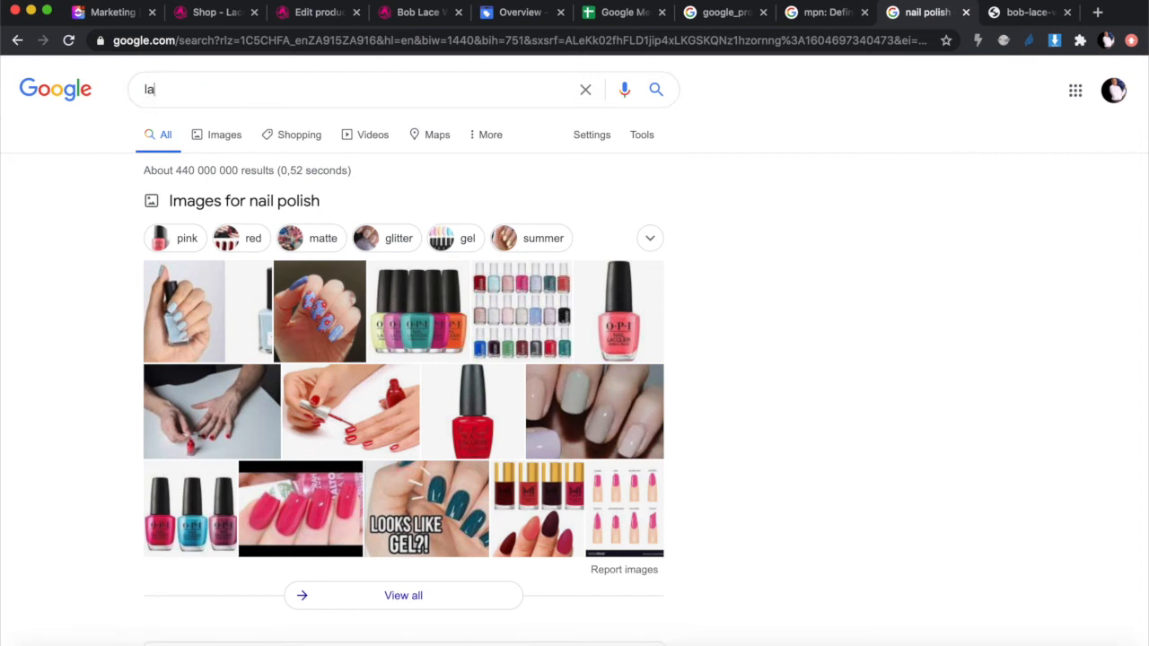
{"action": "type", "text": "dies watches"}
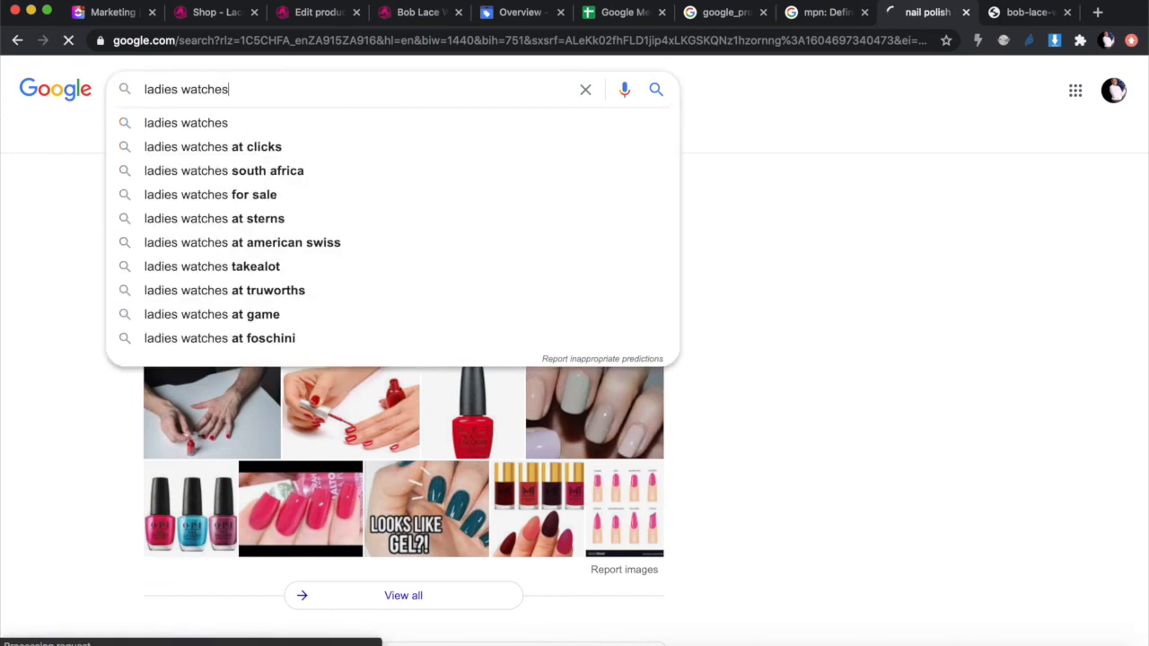
{"action": "key", "text": "Return"}
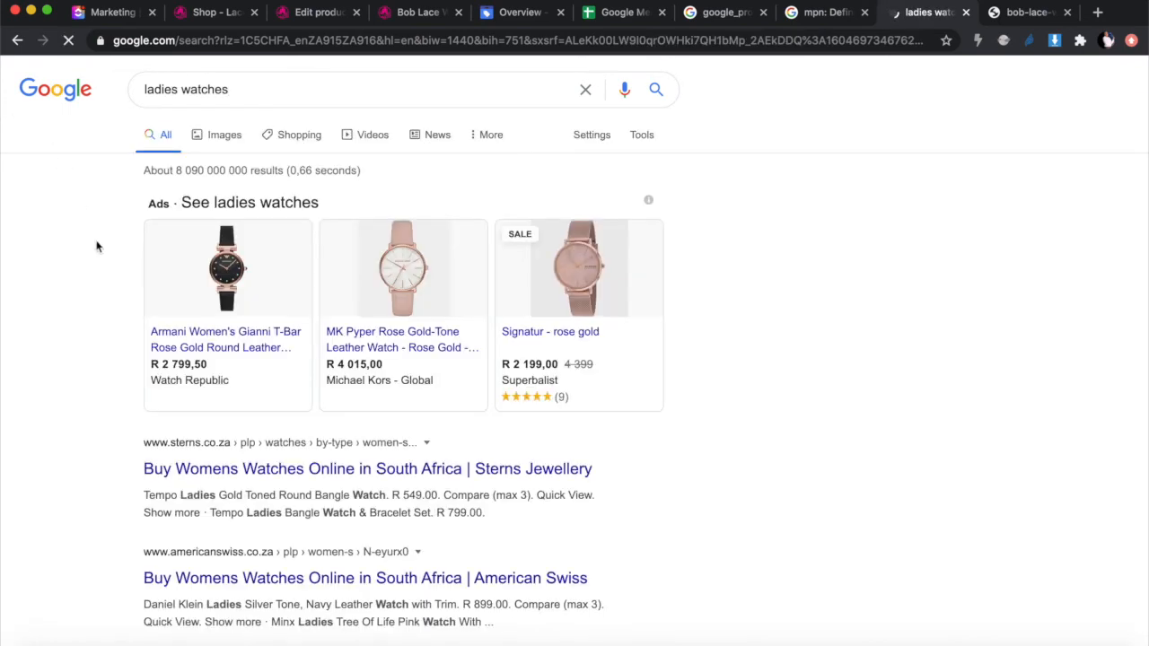
{"action": "left_click_drag", "start_coordinate": [147, 204], "coordinate": [188, 209]}
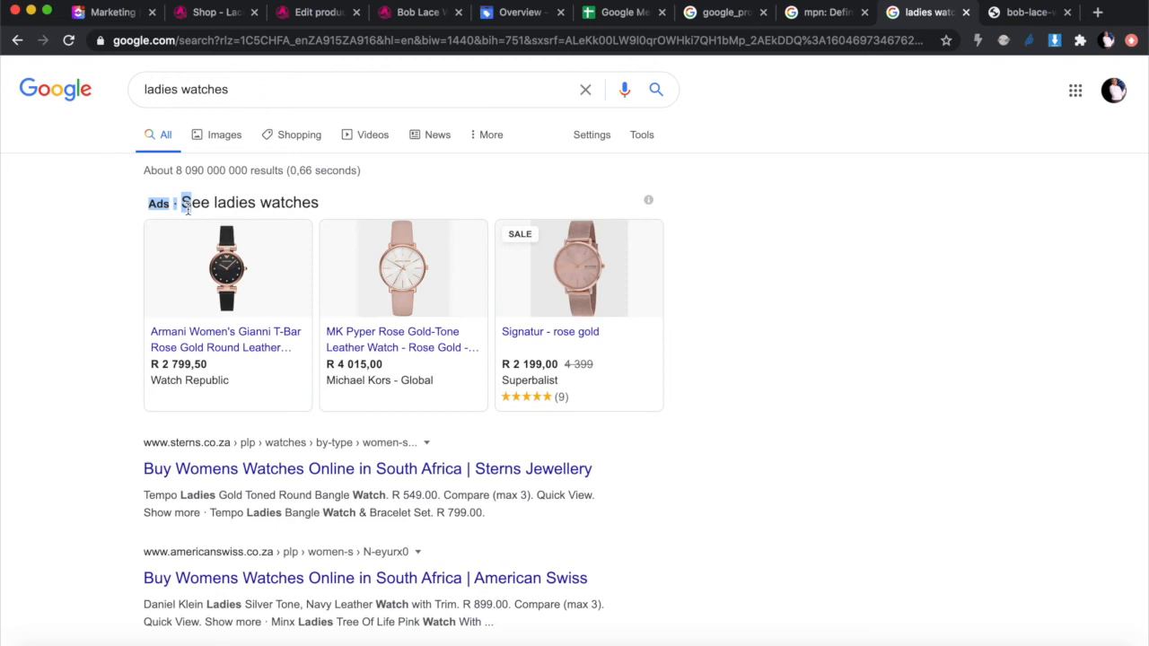
Step: Look over the Shopping results for ladies watches, then return to the All results
{"action": "left_click", "coordinate": [303, 141]}
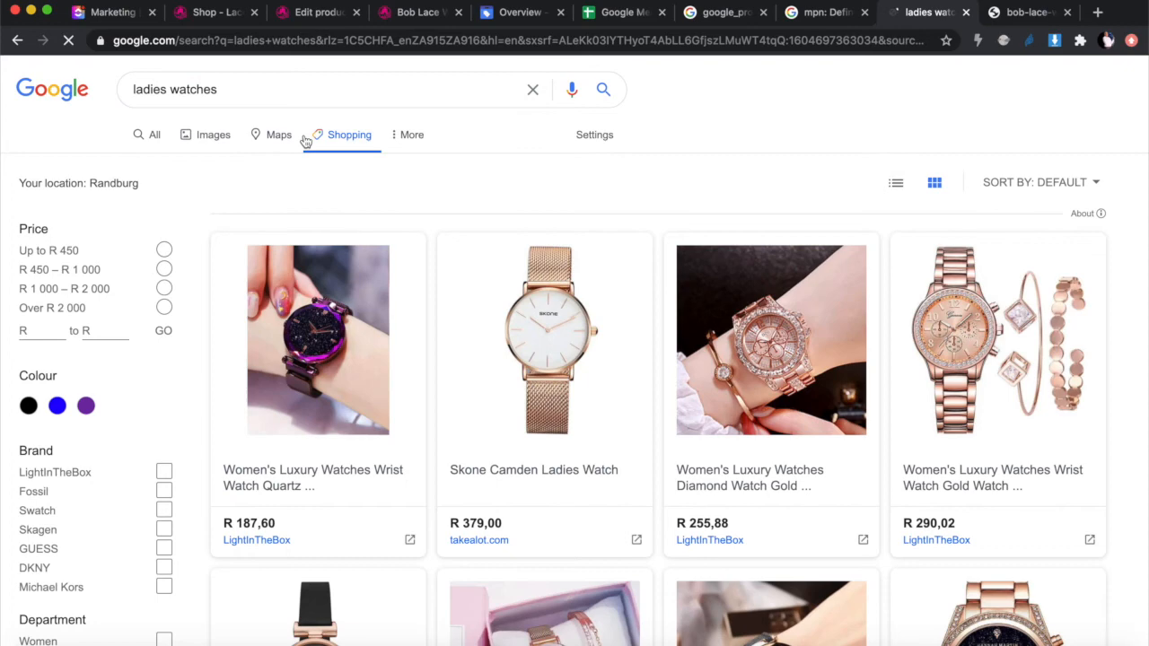
{"action": "scroll", "coordinate": [462, 361], "scroll_direction": "down", "scroll_amount": 1}
{"action": "scroll", "coordinate": [425, 379], "scroll_direction": "down", "scroll_amount": 5}
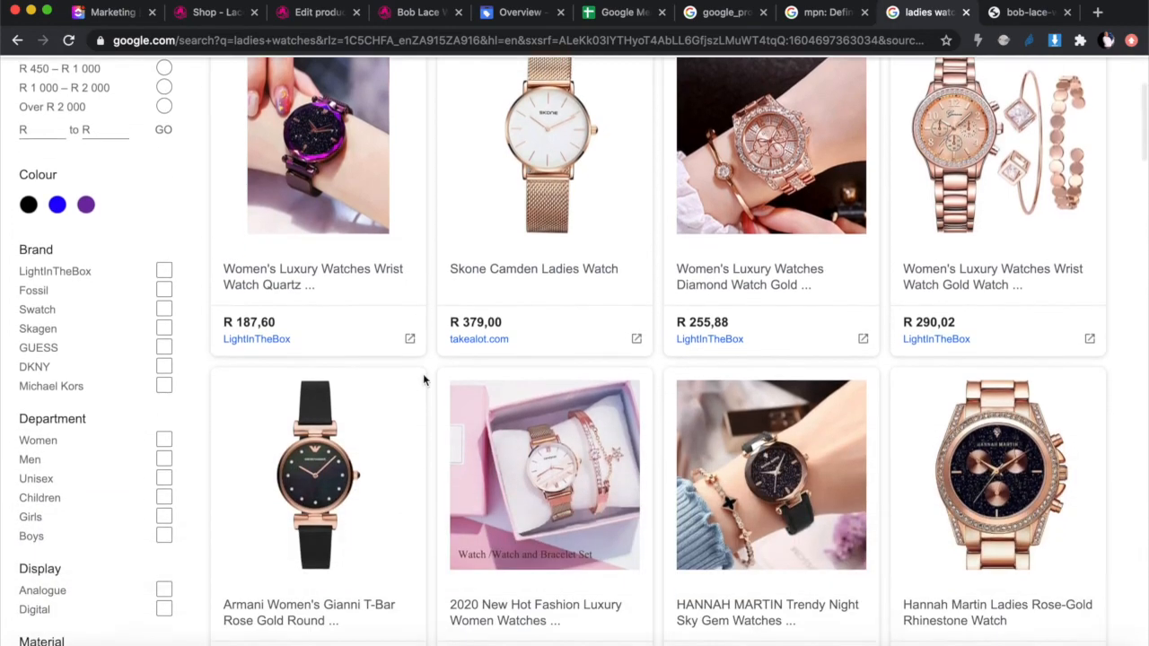
{"action": "scroll", "coordinate": [425, 380], "scroll_direction": "down", "scroll_amount": 5}
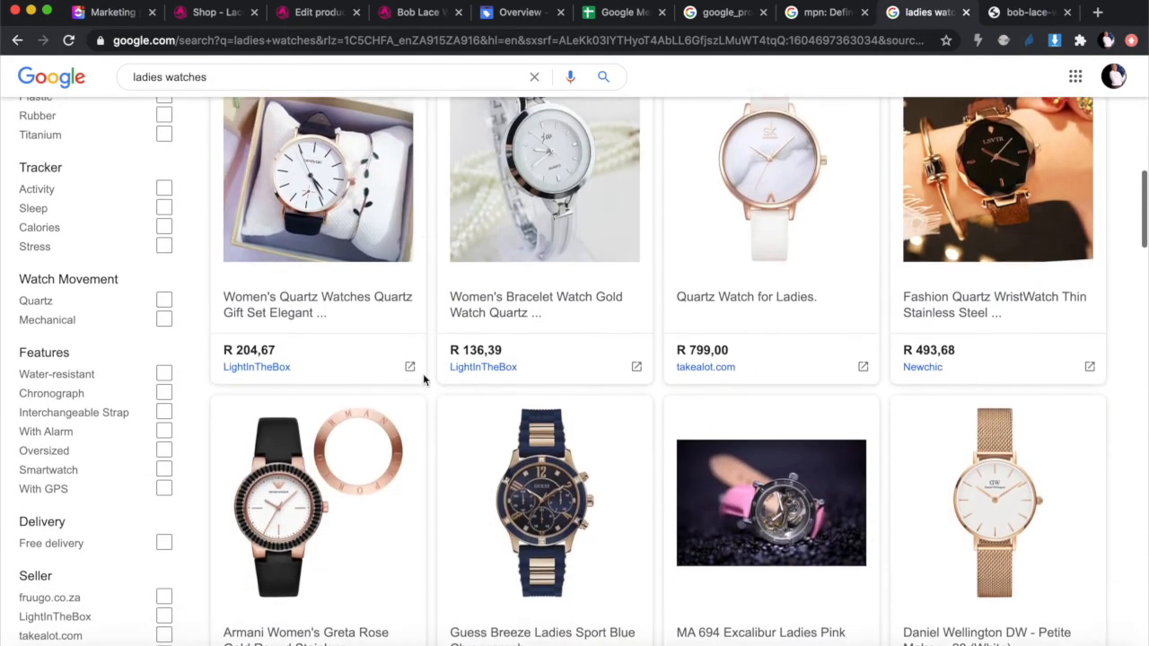
{"action": "scroll", "coordinate": [425, 380], "scroll_direction": "up", "scroll_amount": 3}
{"action": "scroll", "coordinate": [423, 377], "scroll_direction": "up", "scroll_amount": 10}
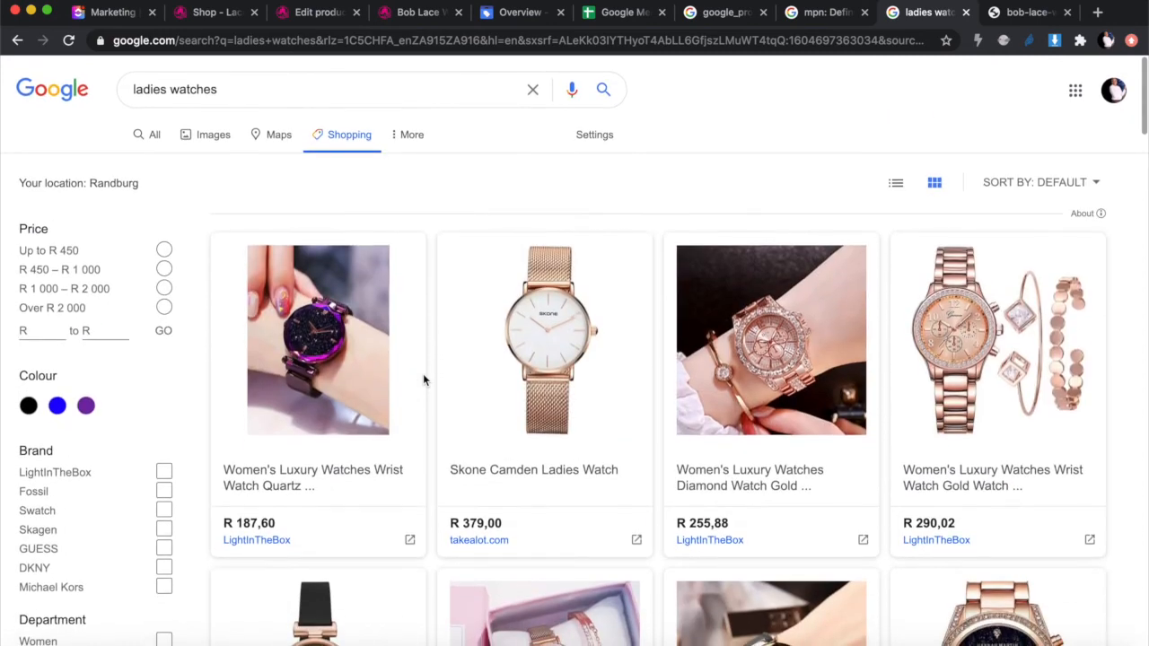
{"action": "left_click", "coordinate": [17, 40]}
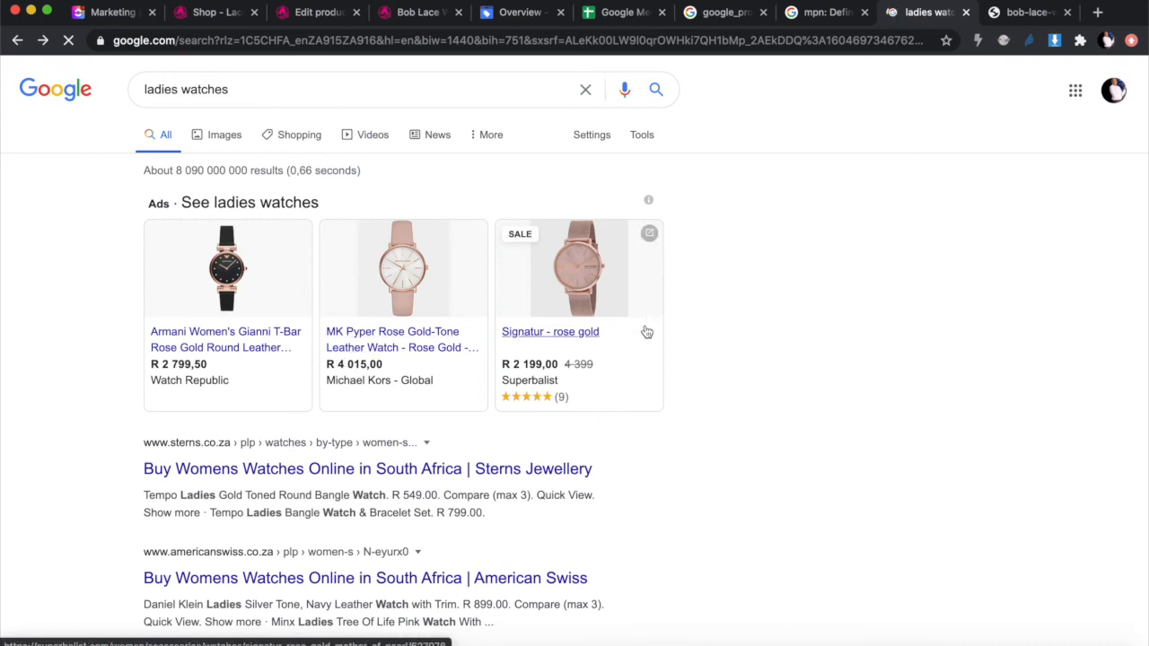
{"action": "mouse_move", "coordinate": [646, 333]}
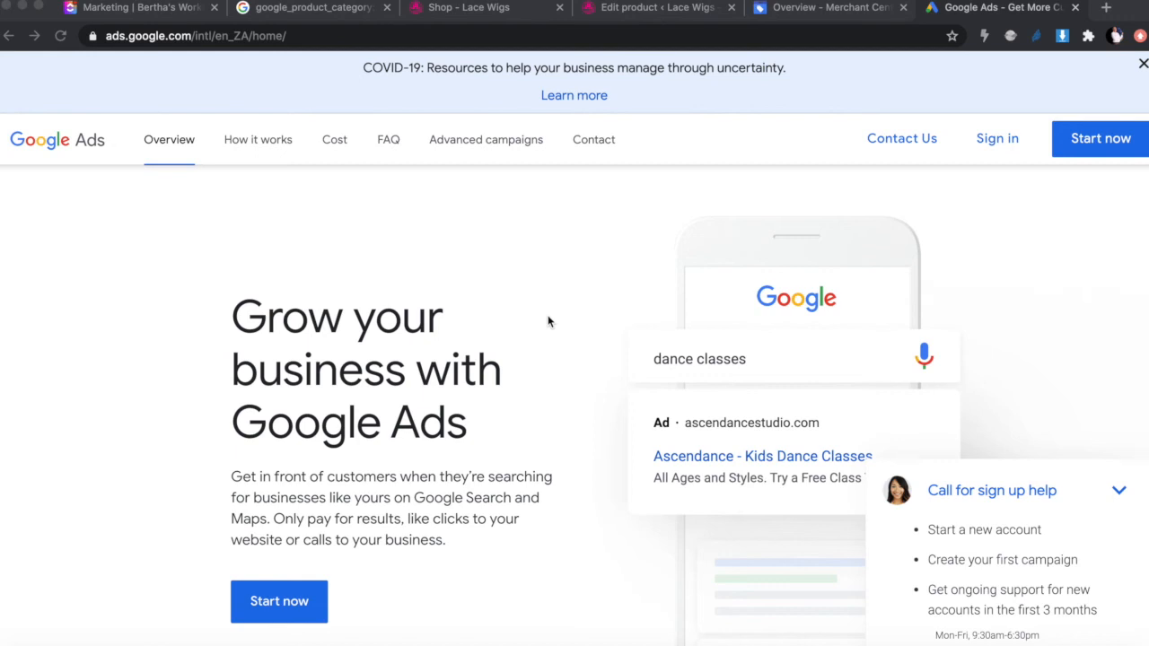
Step: Sign in to Google Ads with the business Google account to reach the New campaign page
{"action": "scroll", "coordinate": [448, 397], "scroll_direction": "down", "scroll_amount": 2}
{"action": "scroll", "coordinate": [448, 392], "scroll_direction": "up", "scroll_amount": 2}
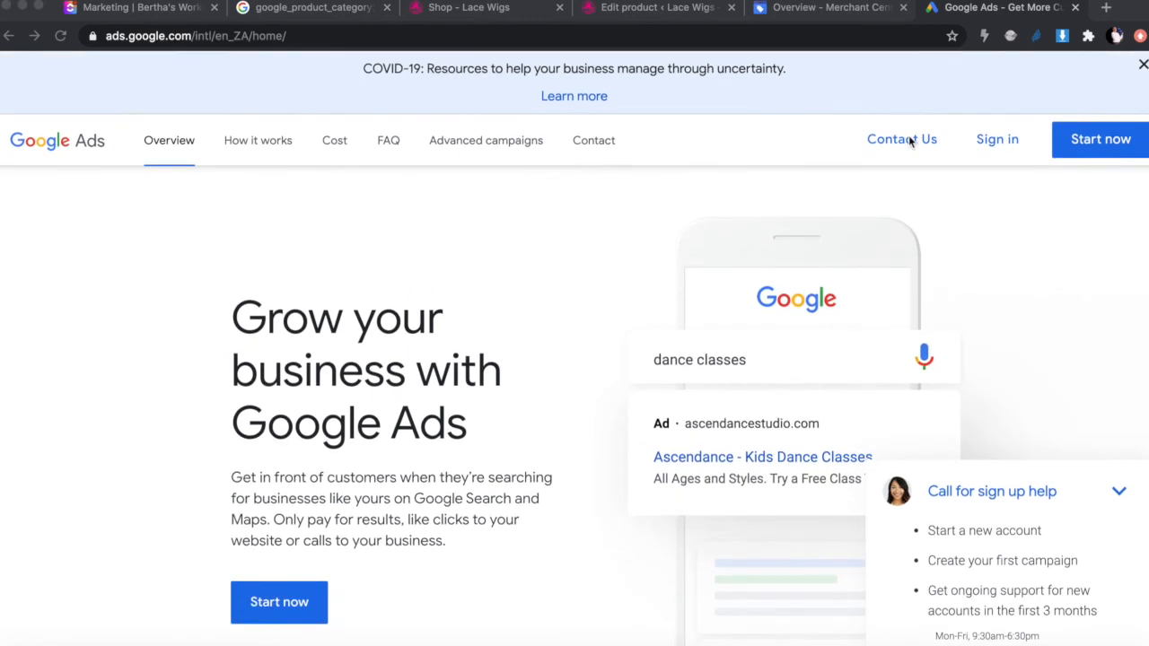
{"action": "left_click", "coordinate": [984, 146]}
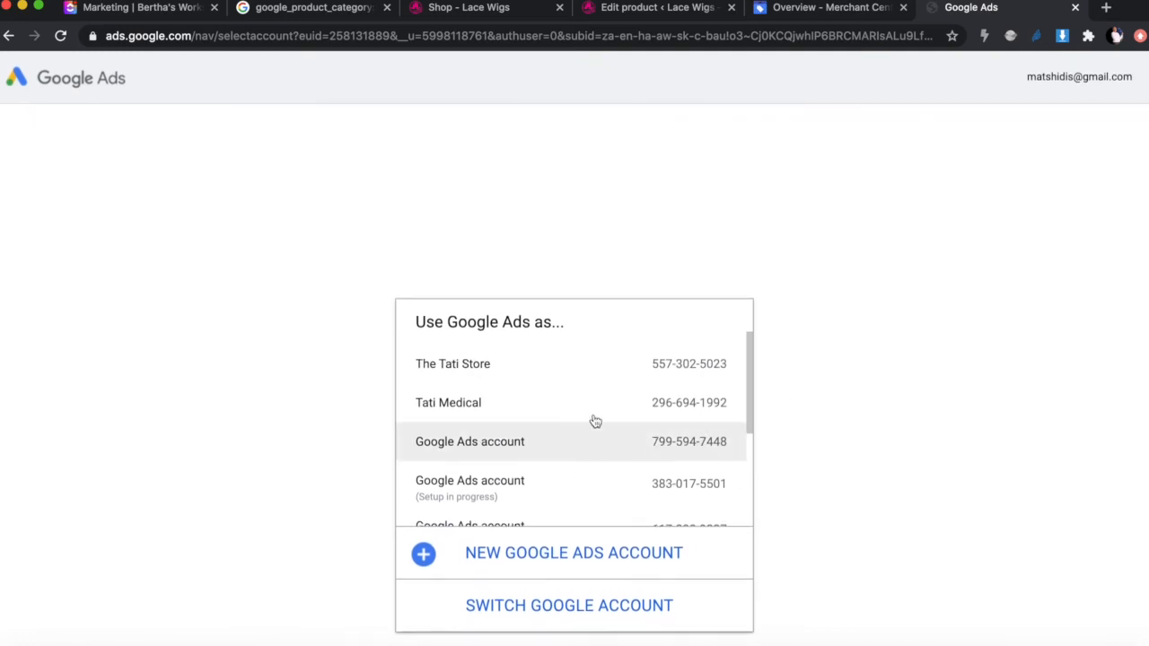
{"action": "left_click", "coordinate": [545, 614]}
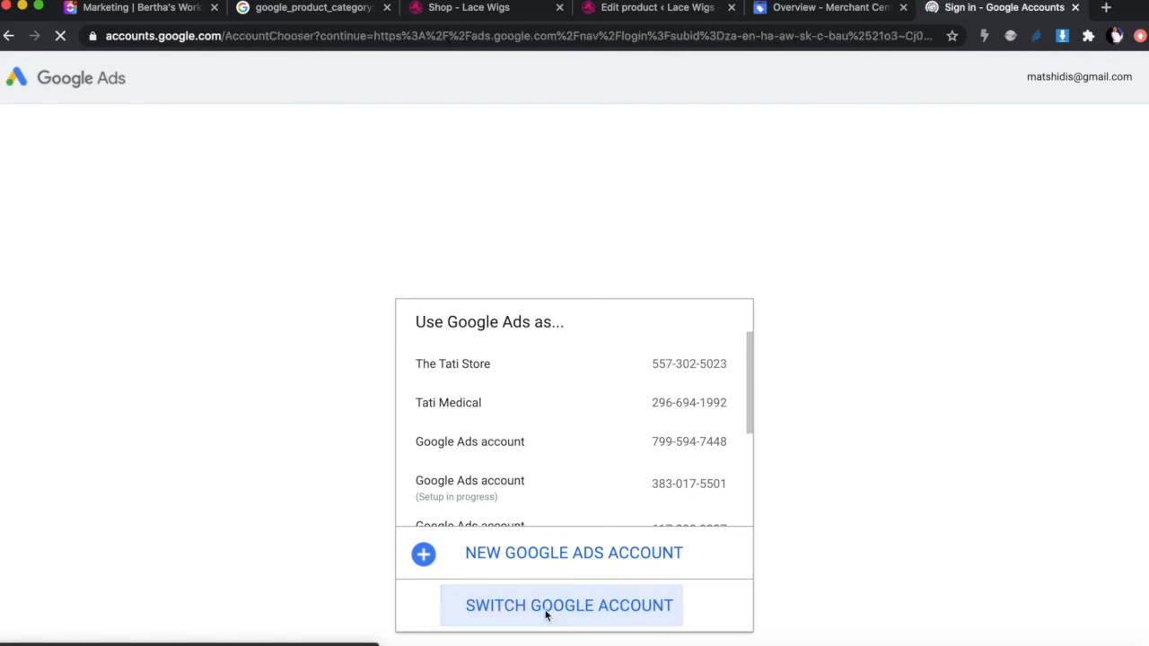
{"action": "left_click", "coordinate": [544, 365]}
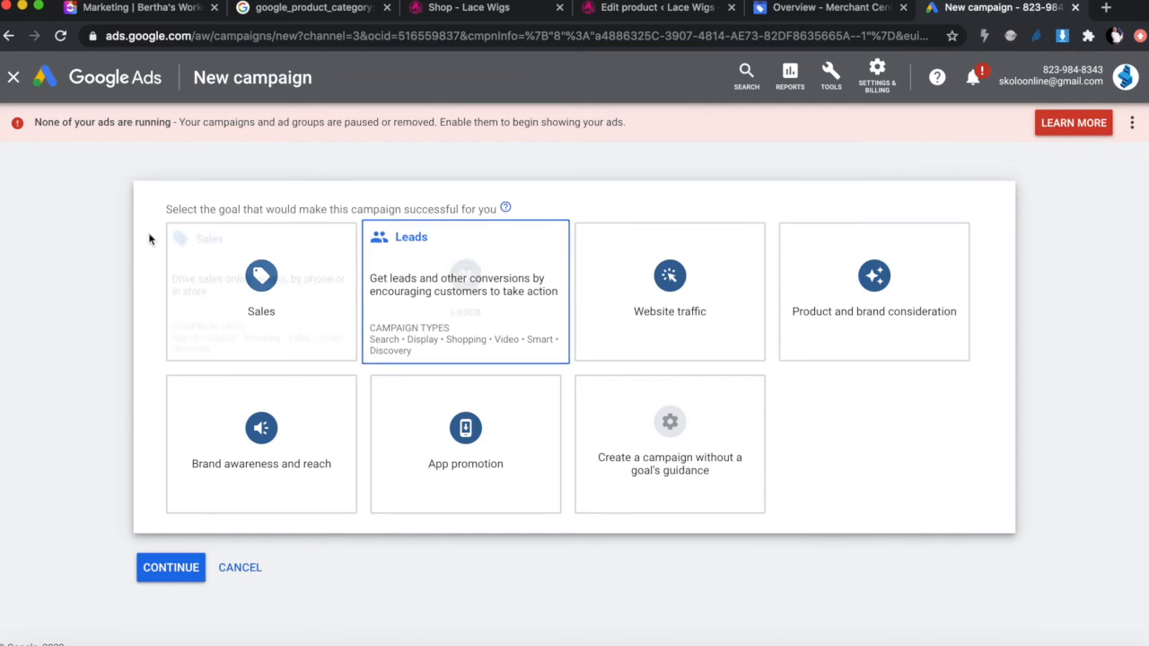
Step: Choose Sales as the campaign goal and Search as the campaign type
{"action": "left_click", "coordinate": [259, 316]}
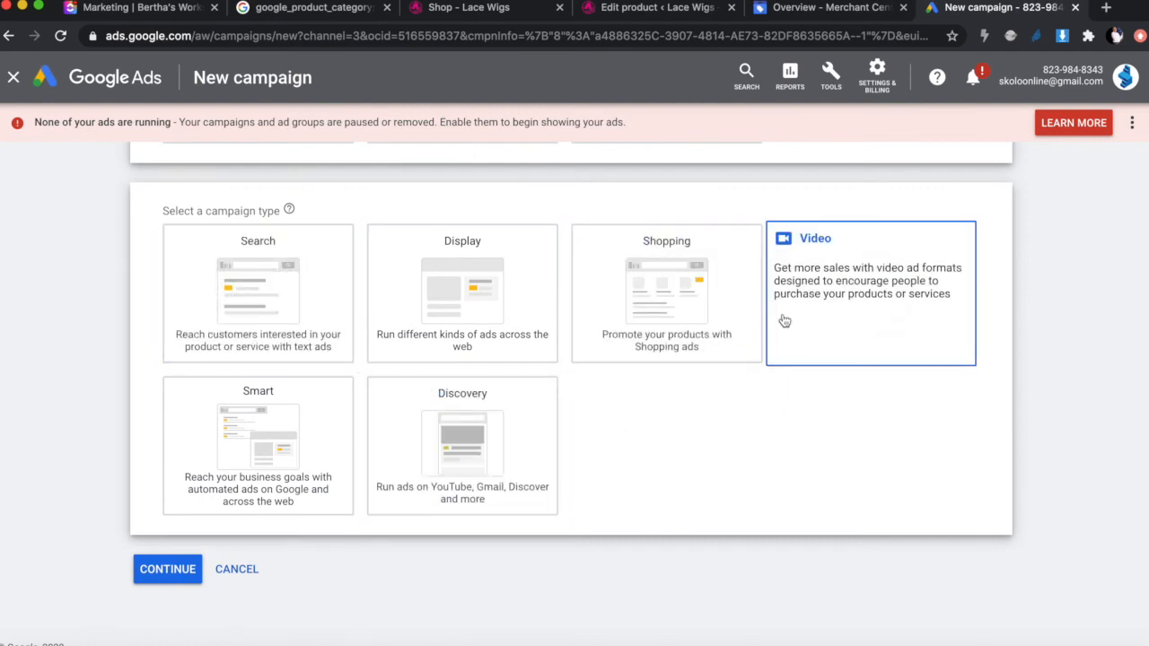
{"action": "scroll", "coordinate": [741, 431], "scroll_direction": "up", "scroll_amount": 4}
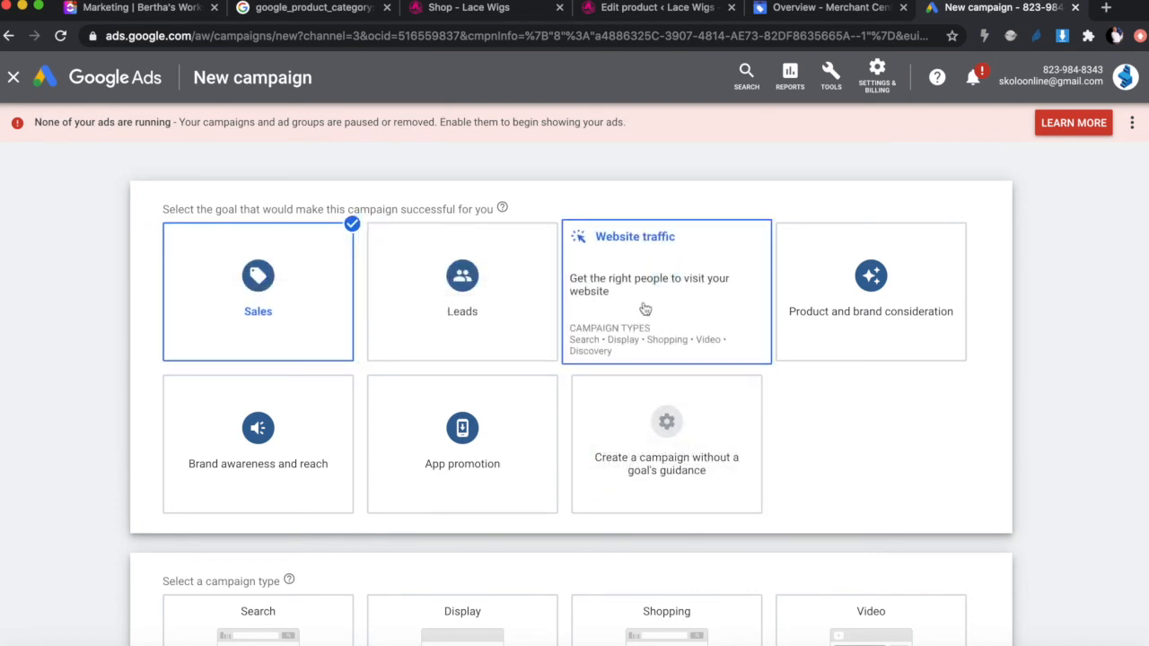
{"action": "scroll", "coordinate": [687, 305], "scroll_direction": "down", "scroll_amount": 4}
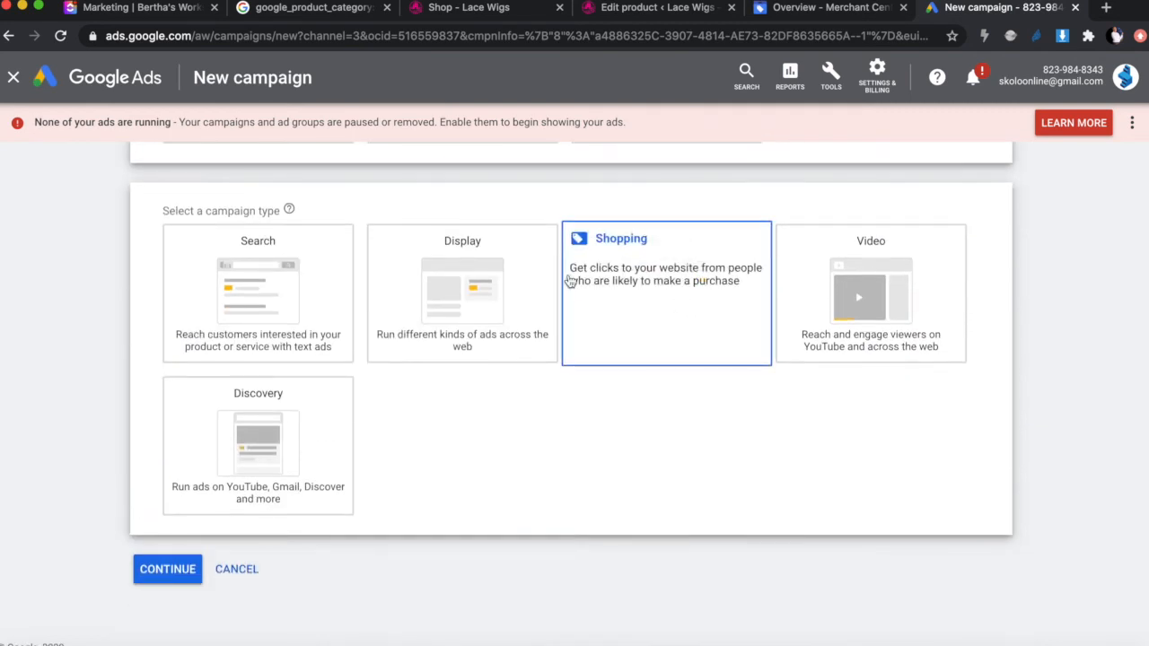
{"action": "left_click", "coordinate": [301, 281]}
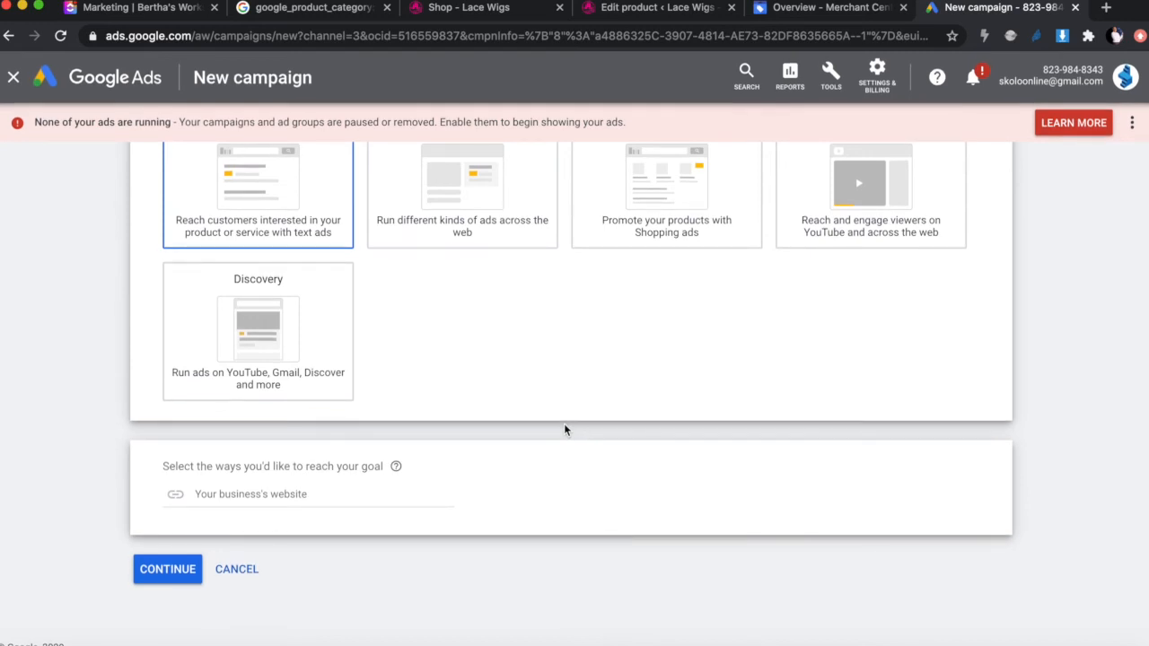
{"action": "scroll", "coordinate": [563, 423], "scroll_direction": "up", "scroll_amount": 5}
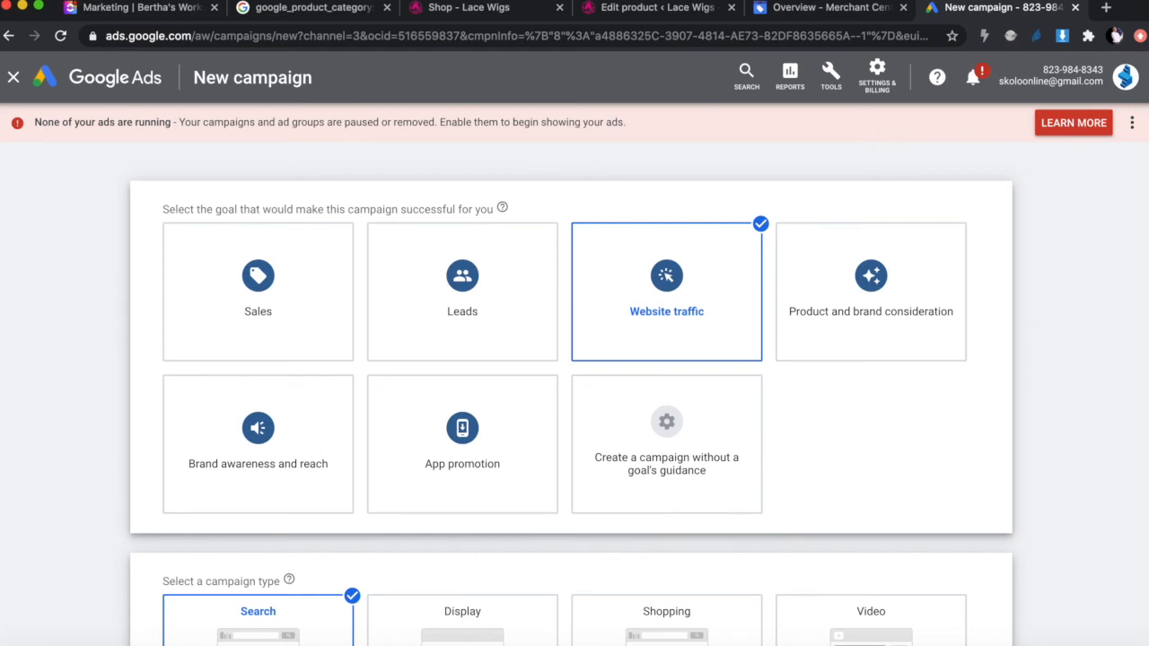
Step: Review the six campaign types (Search, Display, Shopping, Video, Smart, Discovery), focusing on Shopping
{"action": "scroll", "coordinate": [266, 287], "scroll_direction": "down", "scroll_amount": 5}
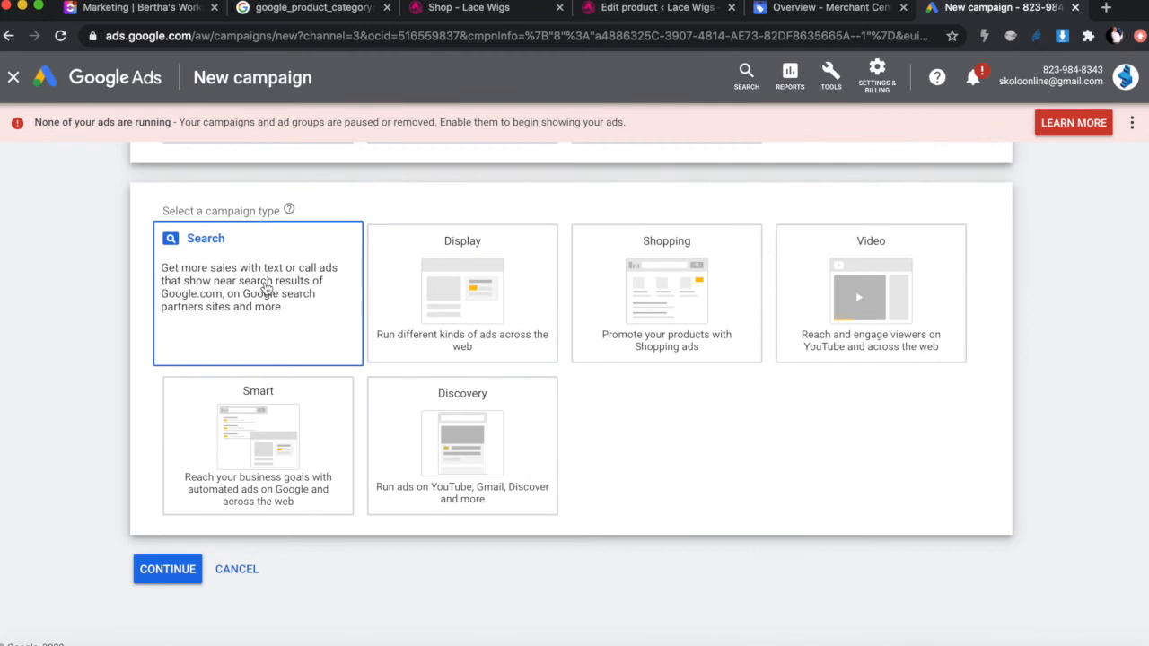
{"action": "scroll", "coordinate": [266, 287], "scroll_direction": "up", "scroll_amount": 3}
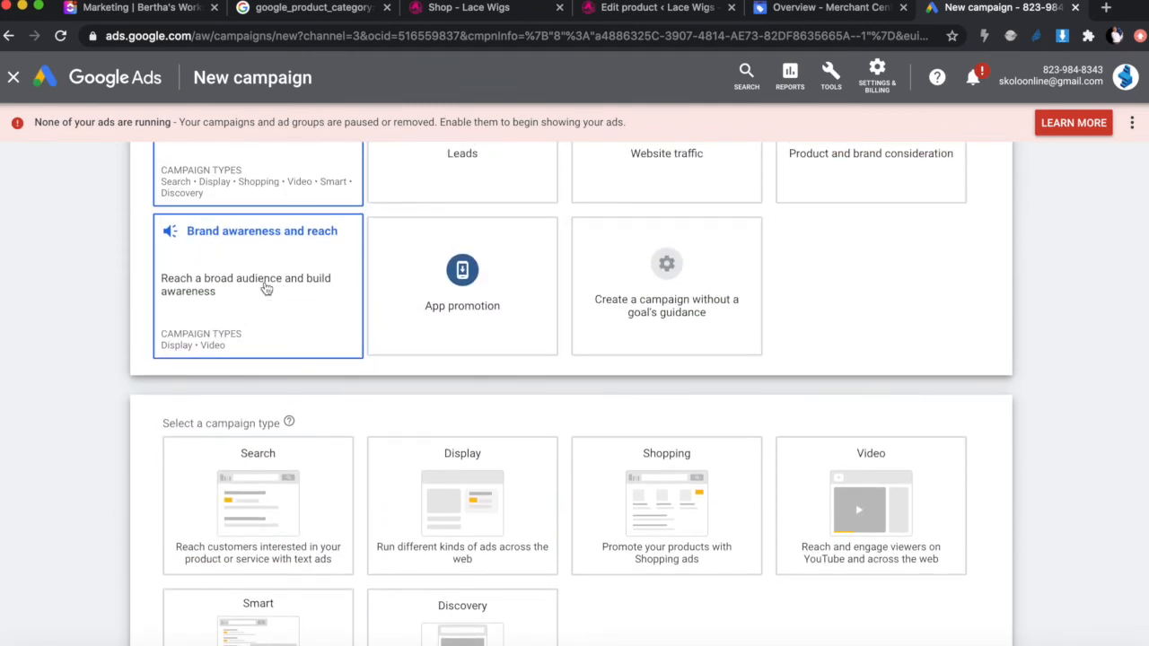
{"action": "scroll", "coordinate": [266, 287], "scroll_direction": "up", "scroll_amount": 2}
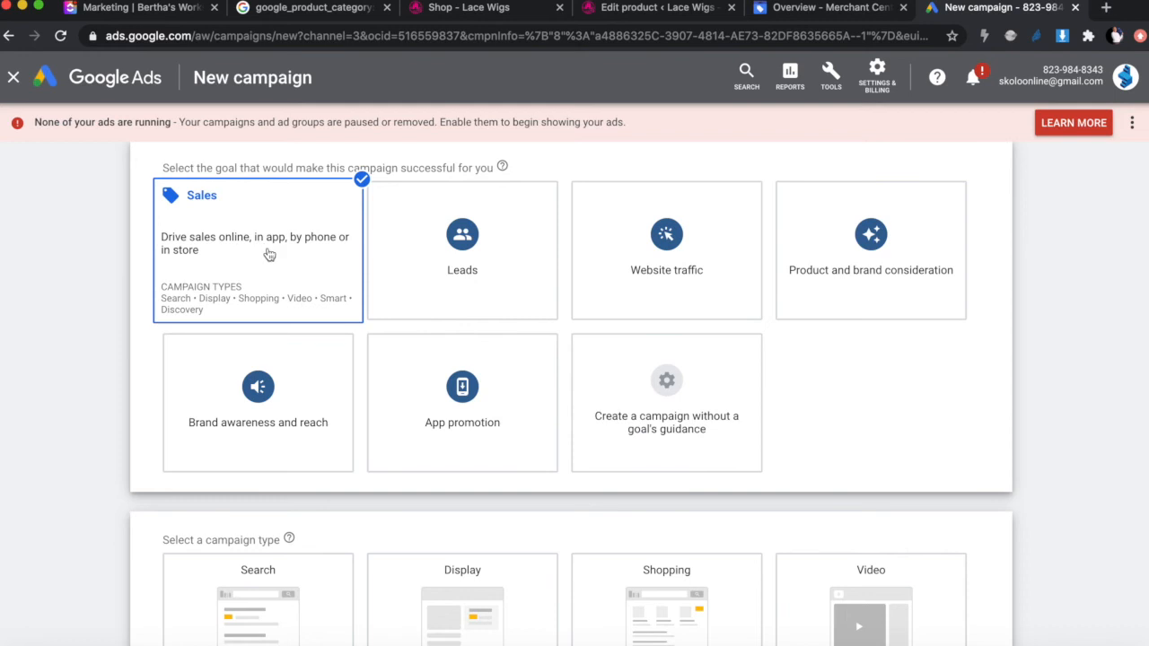
{"action": "scroll", "coordinate": [266, 262], "scroll_direction": "down", "scroll_amount": 1}
{"action": "scroll", "coordinate": [267, 262], "scroll_direction": "down", "scroll_amount": 3}
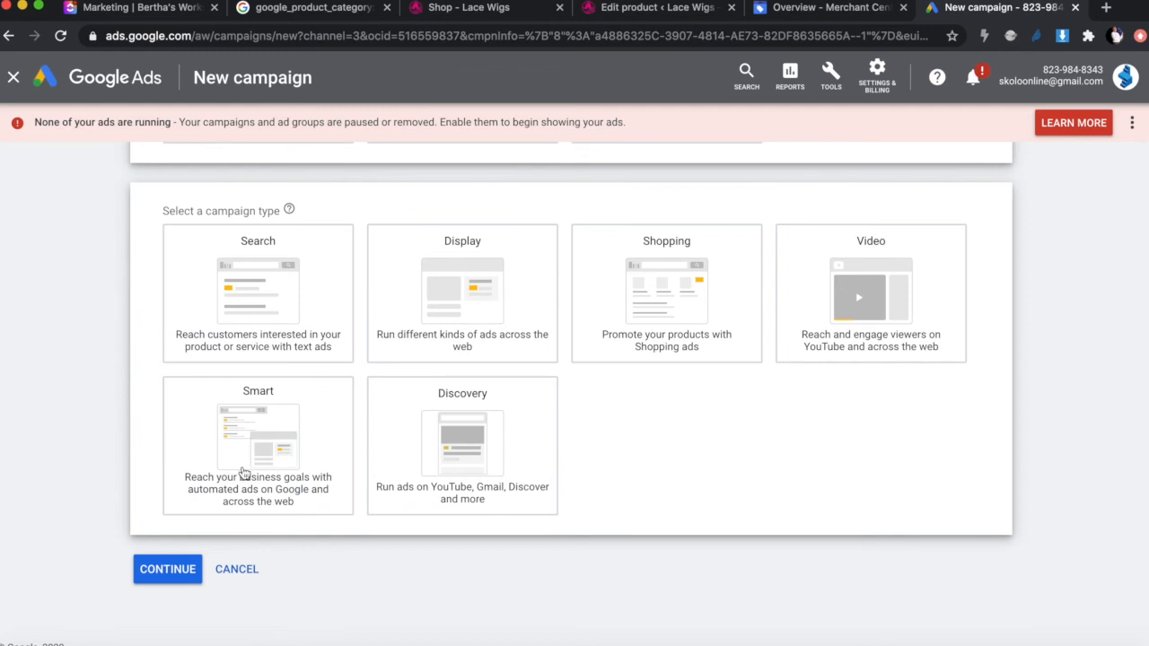
{"action": "mouse_move", "coordinate": [259, 446]}
Step: Make it a Shopping campaign and review the notice that no Merchant Center account is linked
{"action": "left_click", "coordinate": [698, 287]}
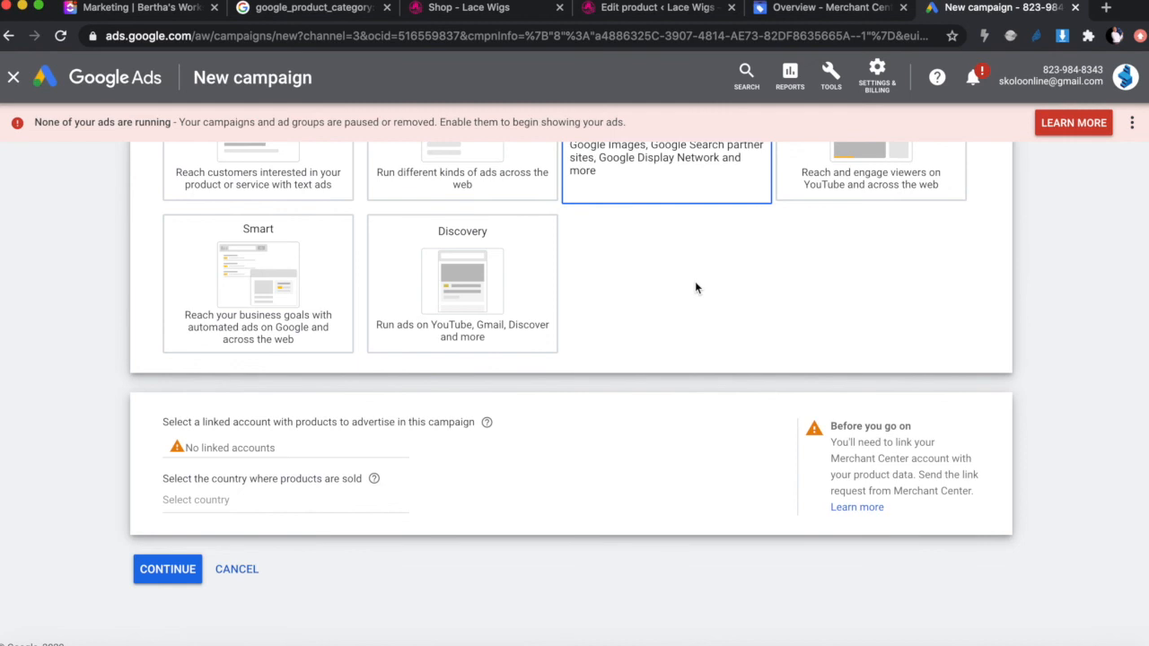
{"action": "scroll", "coordinate": [695, 285], "scroll_direction": "up", "scroll_amount": 3}
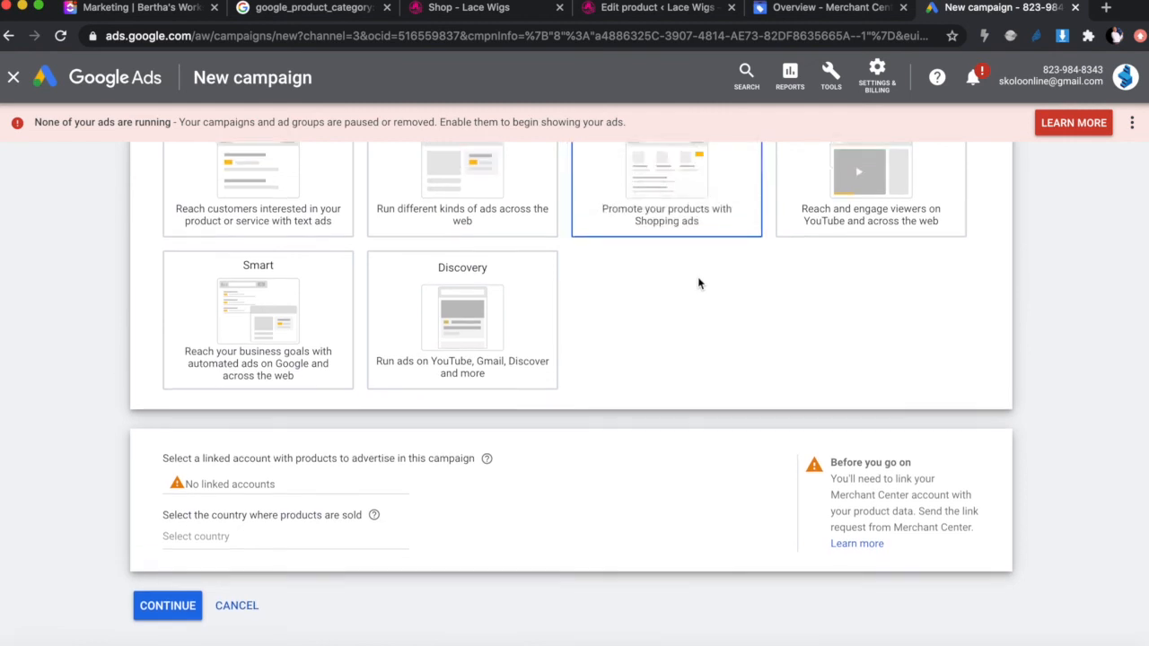
{"action": "scroll", "coordinate": [698, 284], "scroll_direction": "down", "scroll_amount": 3}
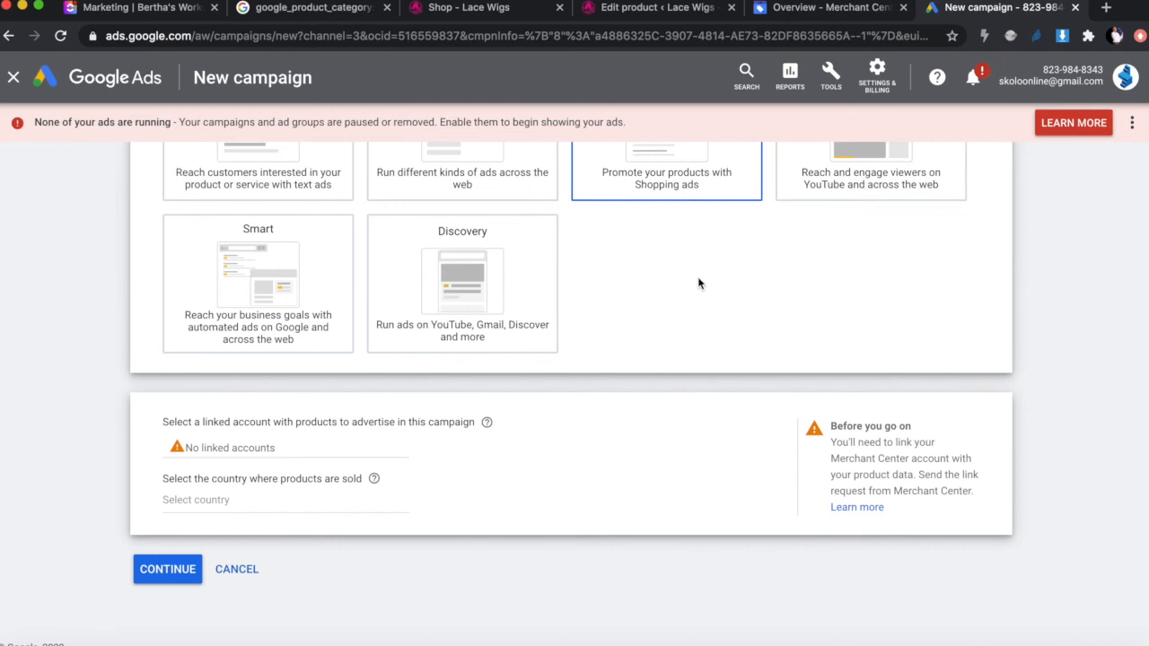
{"action": "scroll", "coordinate": [697, 276], "scroll_direction": "up", "scroll_amount": 1}
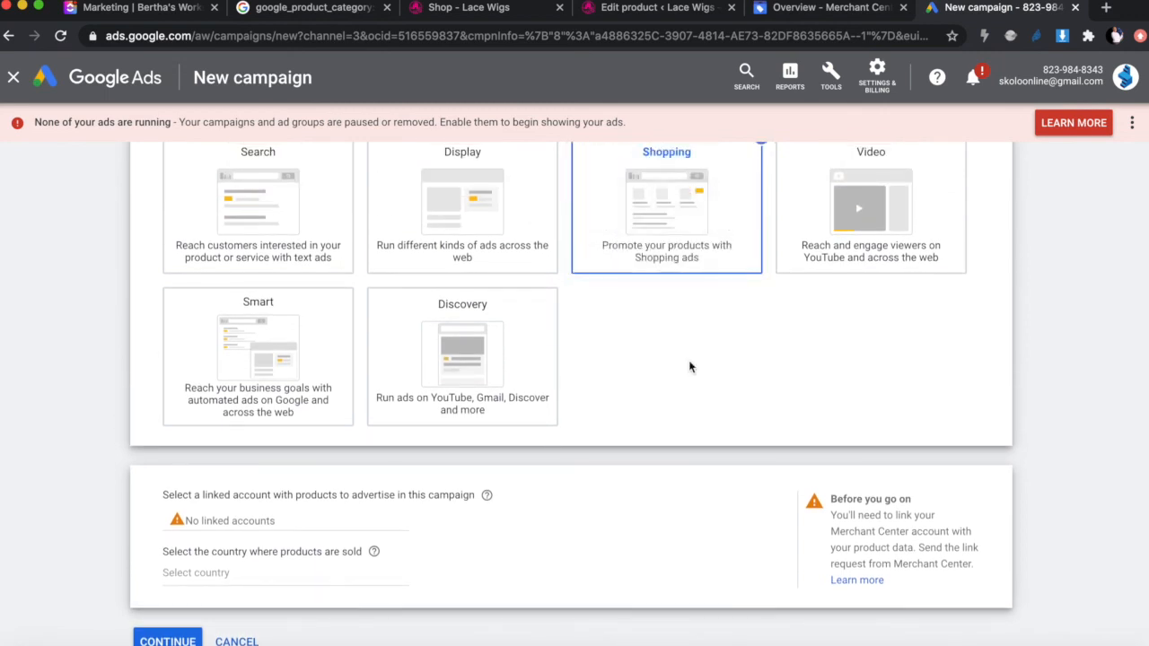
{"action": "scroll", "coordinate": [688, 360], "scroll_direction": "up", "scroll_amount": 1}
{"action": "scroll", "coordinate": [691, 466], "scroll_direction": "down", "scroll_amount": 2}
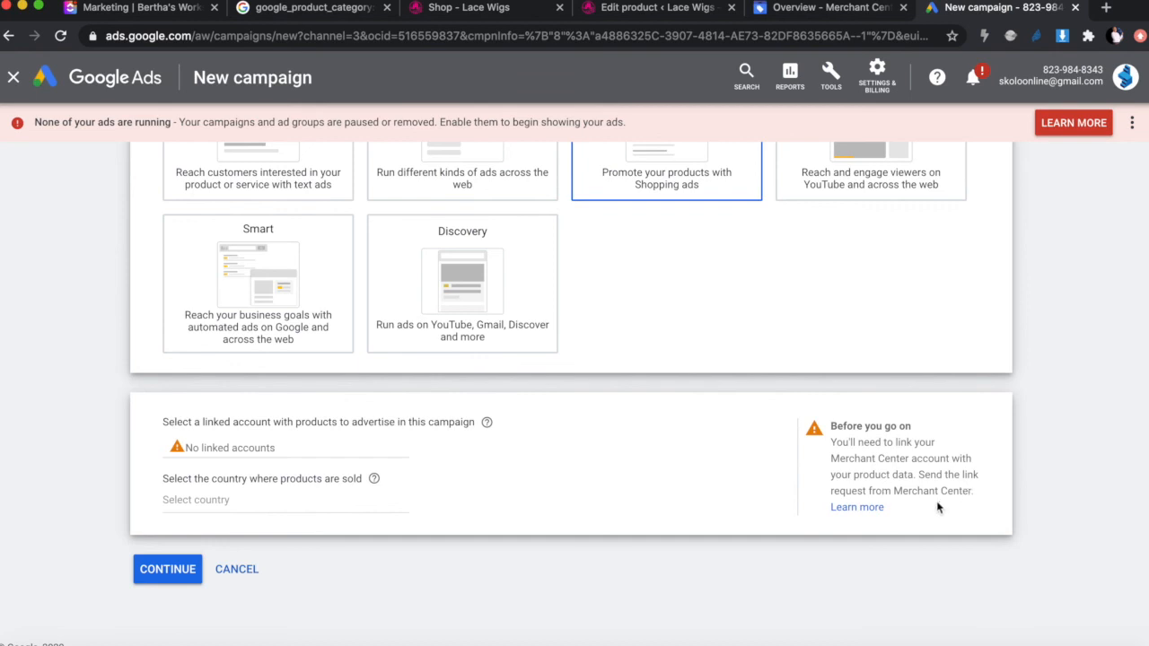
Step: Open the help on linking Merchant Center, then Merchant Center's tools and settings menu
{"action": "left_click", "coordinate": [856, 508]}
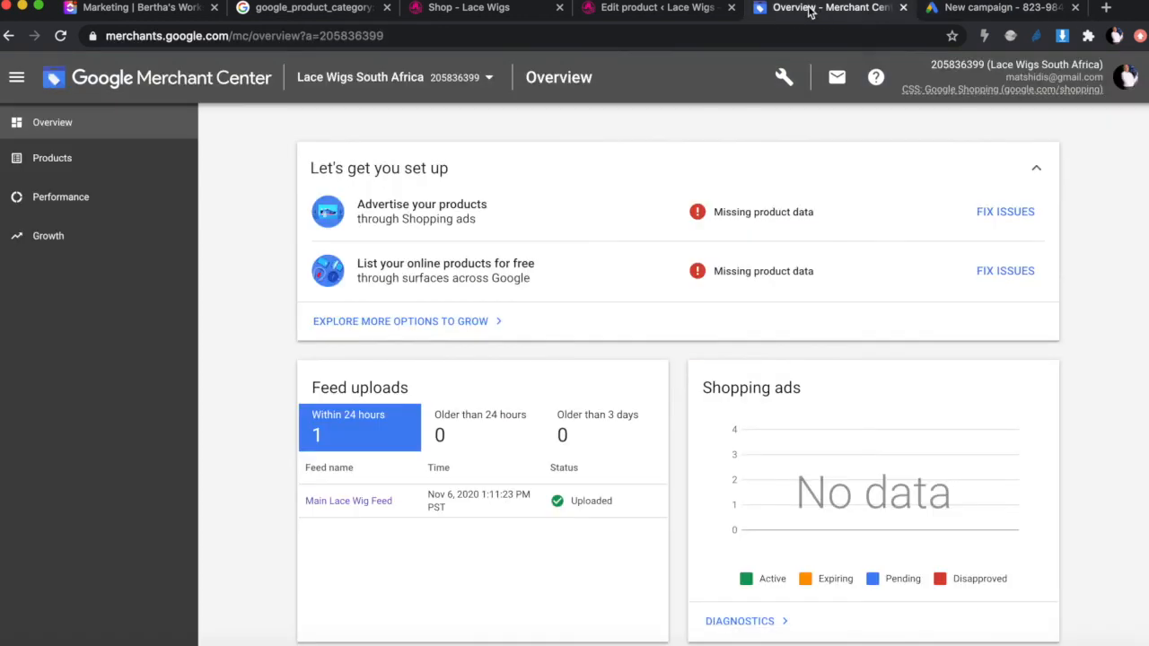
{"action": "left_click", "coordinate": [808, 9]}
{"action": "left_click", "coordinate": [783, 77]}
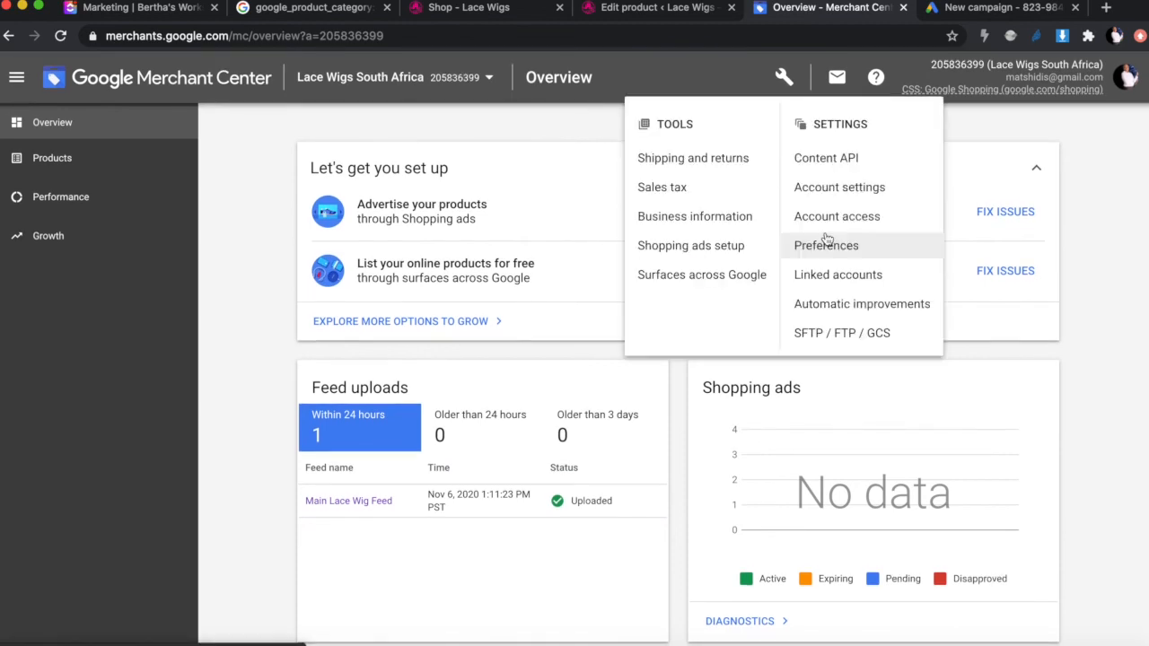
Step: Under Shopping ads setup > Linked accounts, send a link request using the copied Google Ads customer ID
{"action": "left_click", "coordinate": [715, 256]}
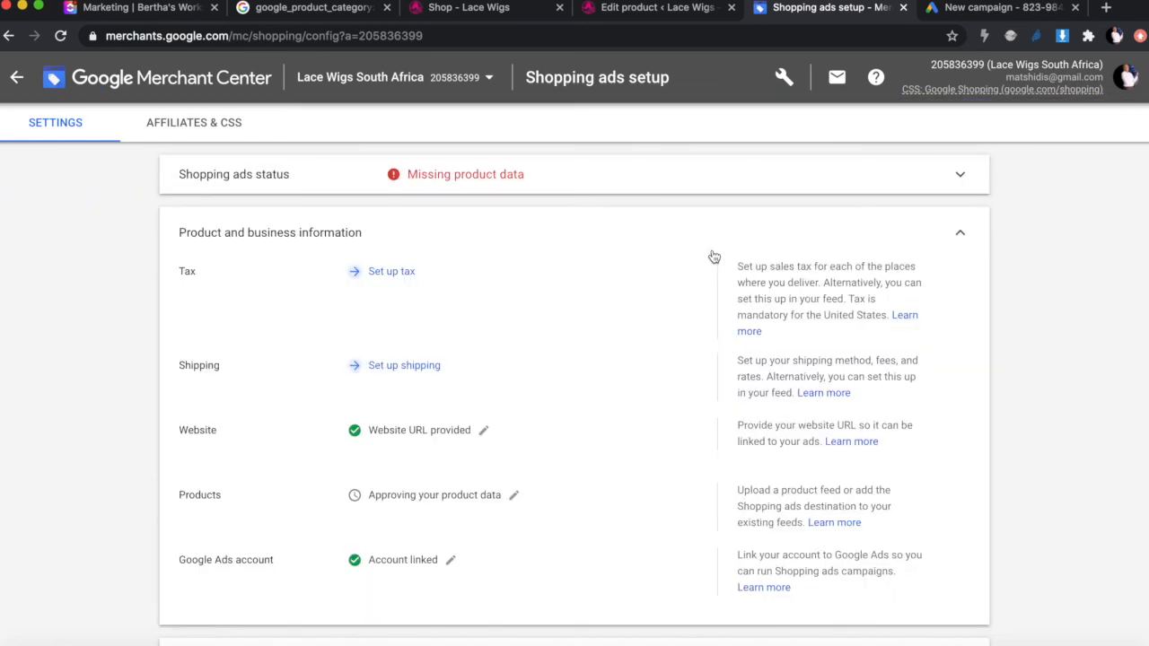
{"action": "left_click", "coordinate": [674, 539]}
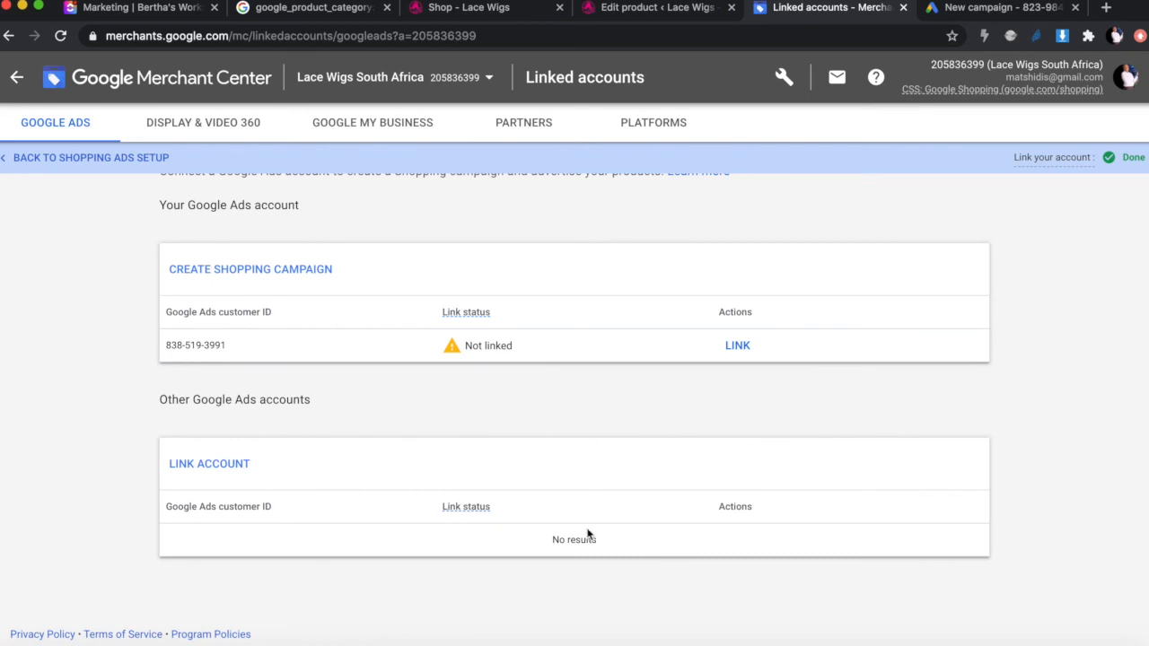
{"action": "left_click", "coordinate": [212, 465]}
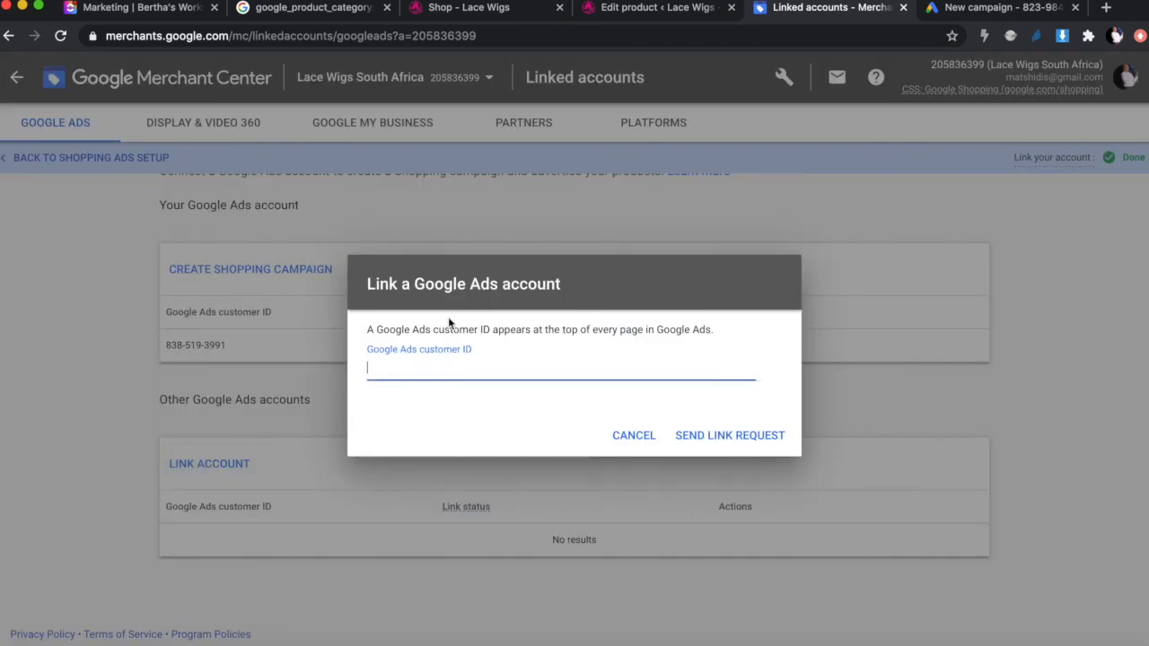
{"action": "left_click", "coordinate": [967, 8]}
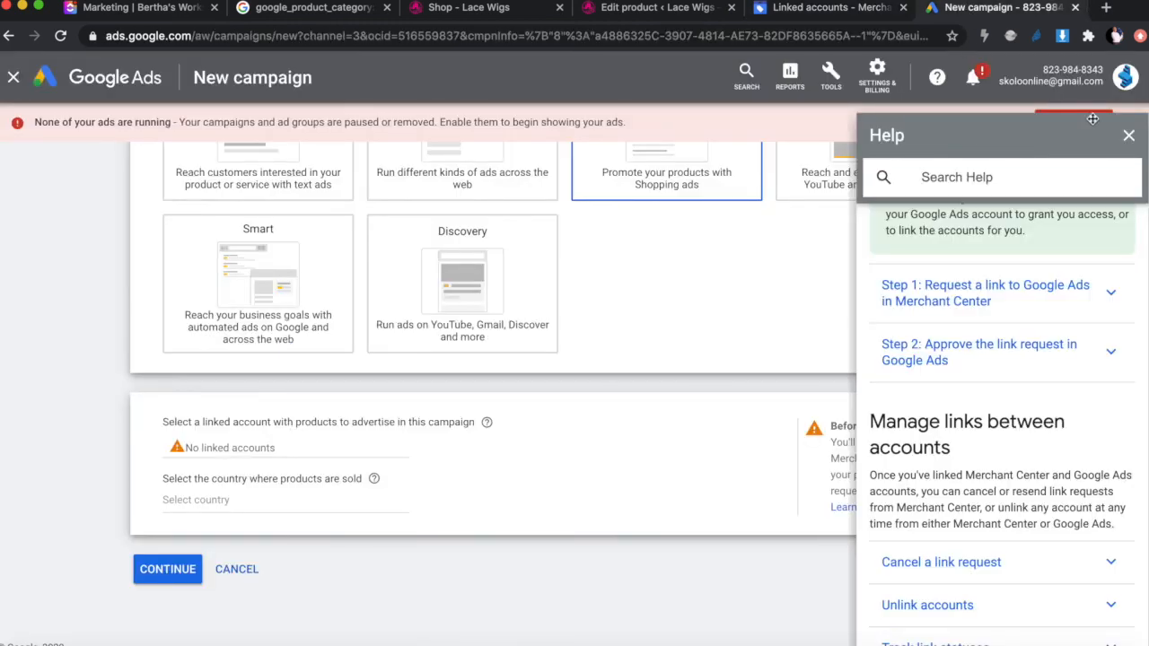
{"action": "left_click_drag", "start_coordinate": [1043, 72], "coordinate": [1101, 70]}
{"action": "key", "text": "super+c"}
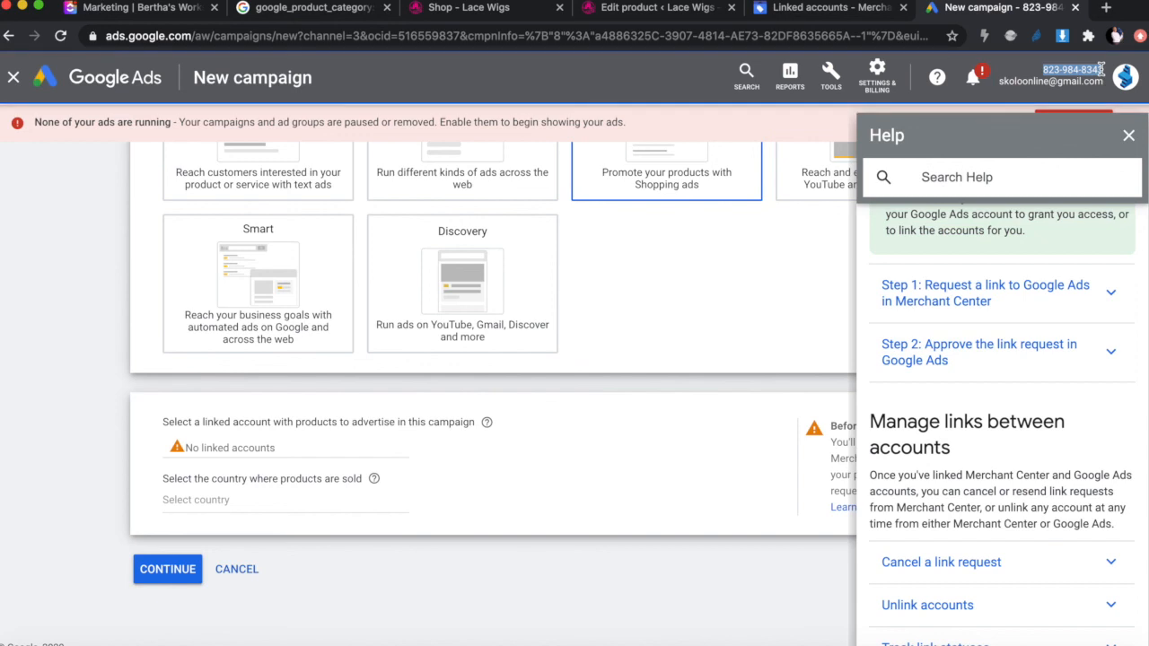
{"action": "left_click", "coordinate": [800, 9]}
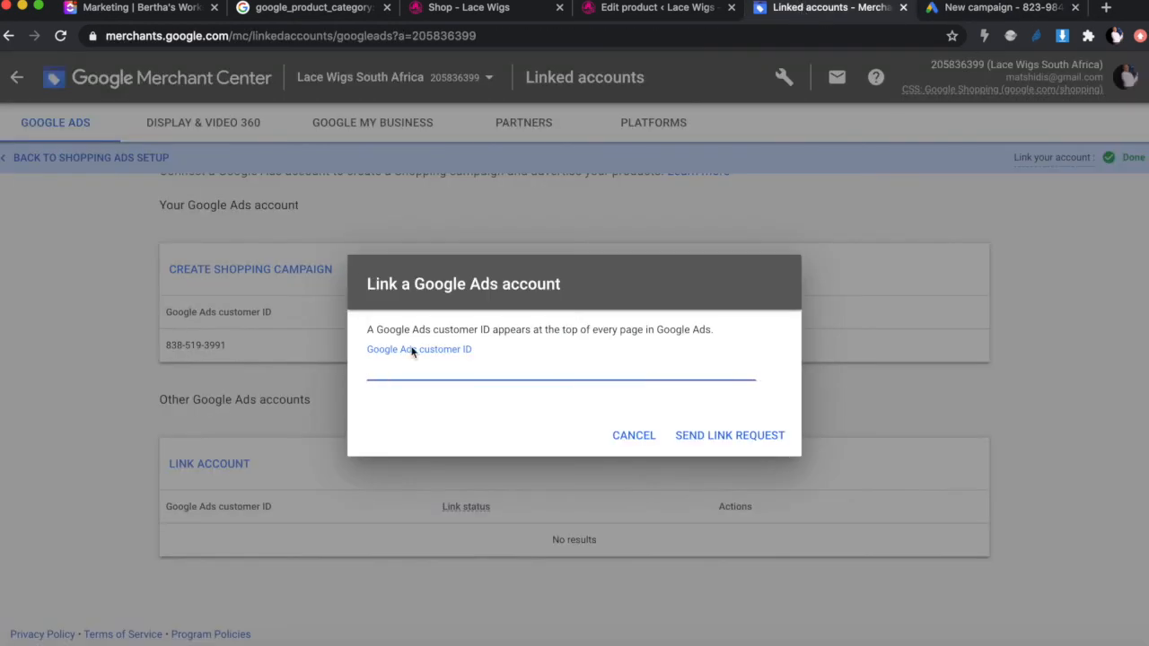
{"action": "key", "text": "super+v"}
{"action": "left_click", "coordinate": [740, 438]}
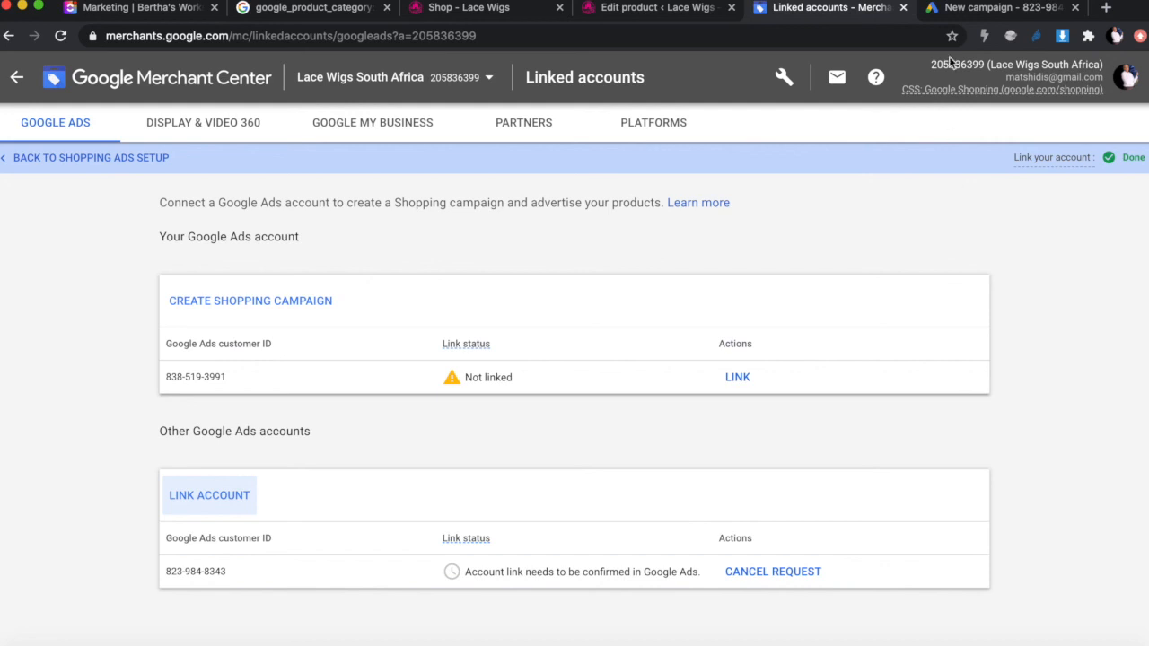
Step: Check Google Ads notifications, then reload the New campaign page to show the pending link request
{"action": "left_click", "coordinate": [971, 11]}
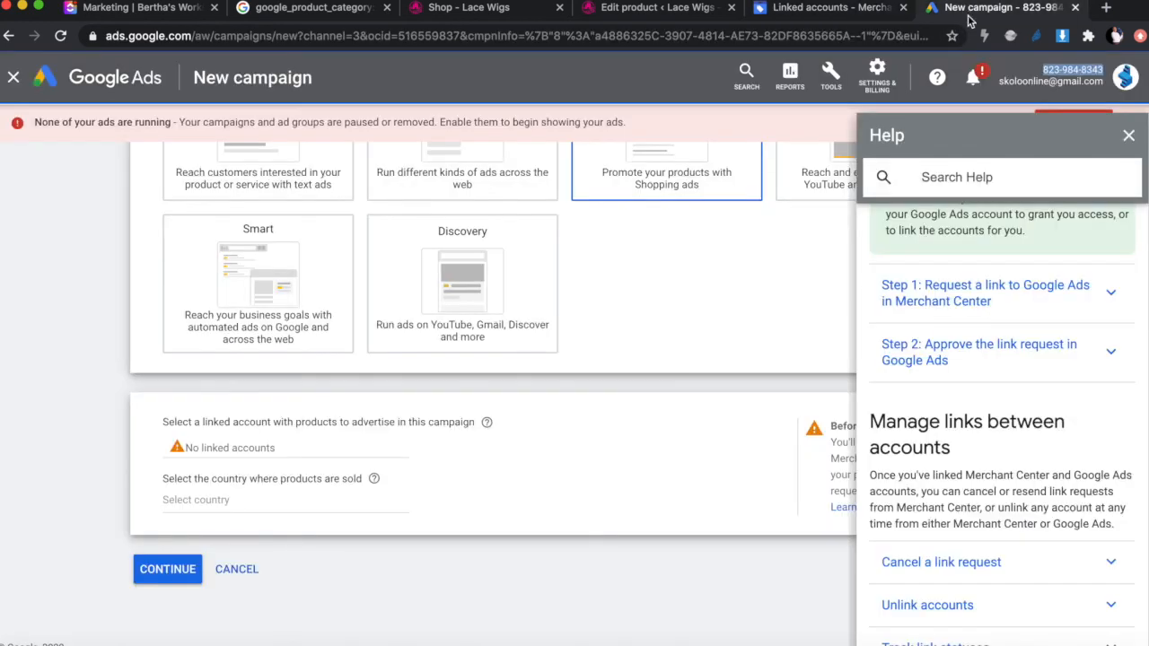
{"action": "left_click", "coordinate": [983, 77]}
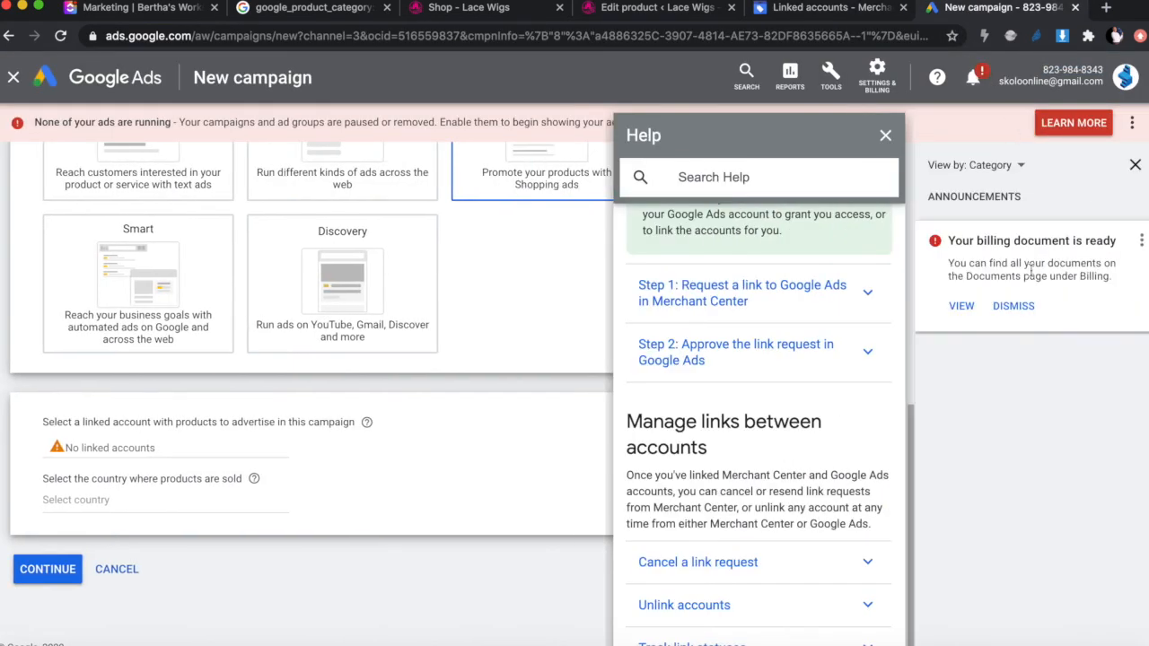
{"action": "left_click", "coordinate": [1134, 164]}
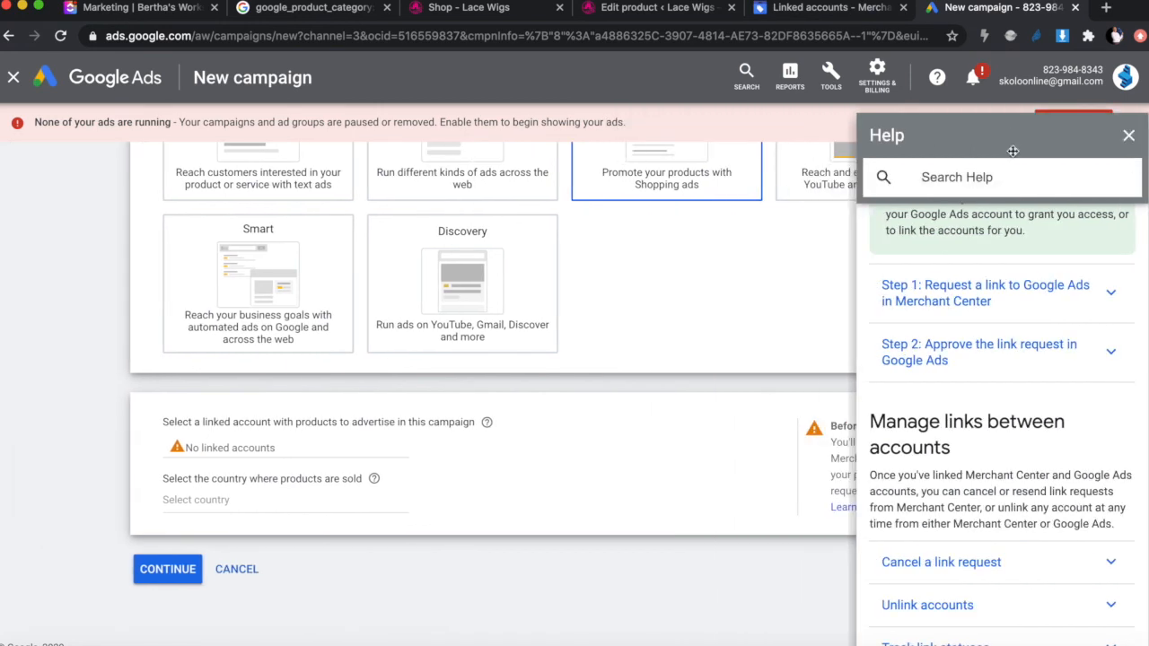
{"action": "left_click", "coordinate": [61, 36]}
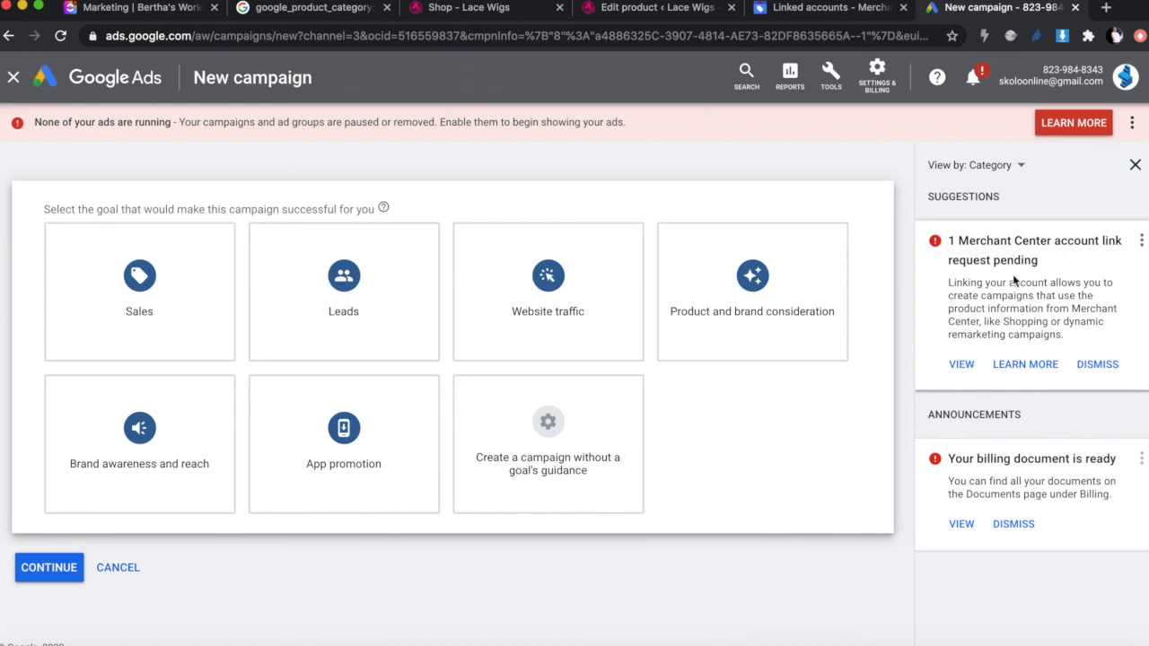
Step: Approve the Lace Wigs South Africa Merchant Center link request and confirm it shows Active in Merchant Center
{"action": "left_click", "coordinate": [962, 368]}
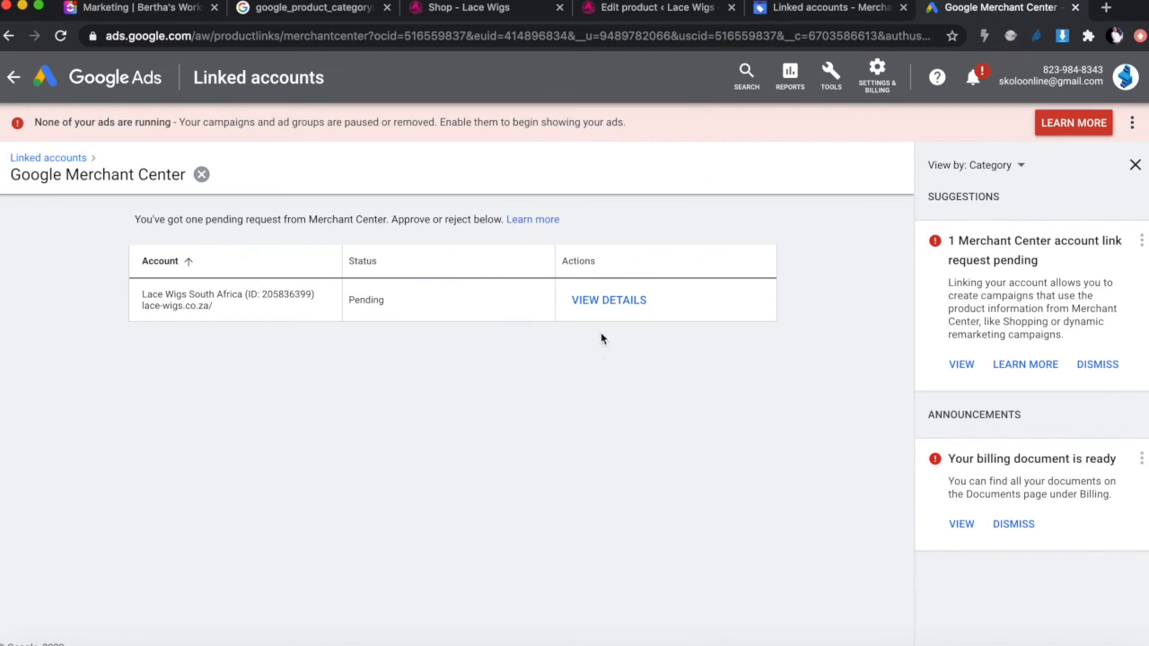
{"action": "left_click", "coordinate": [607, 305]}
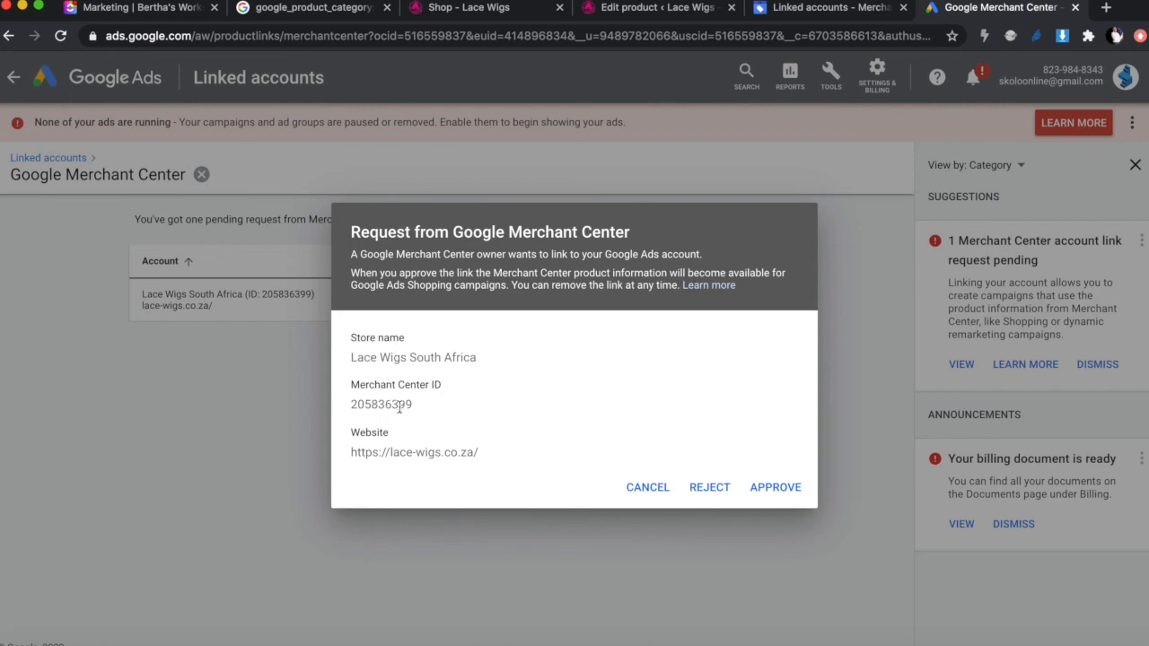
{"action": "left_click", "coordinate": [788, 492]}
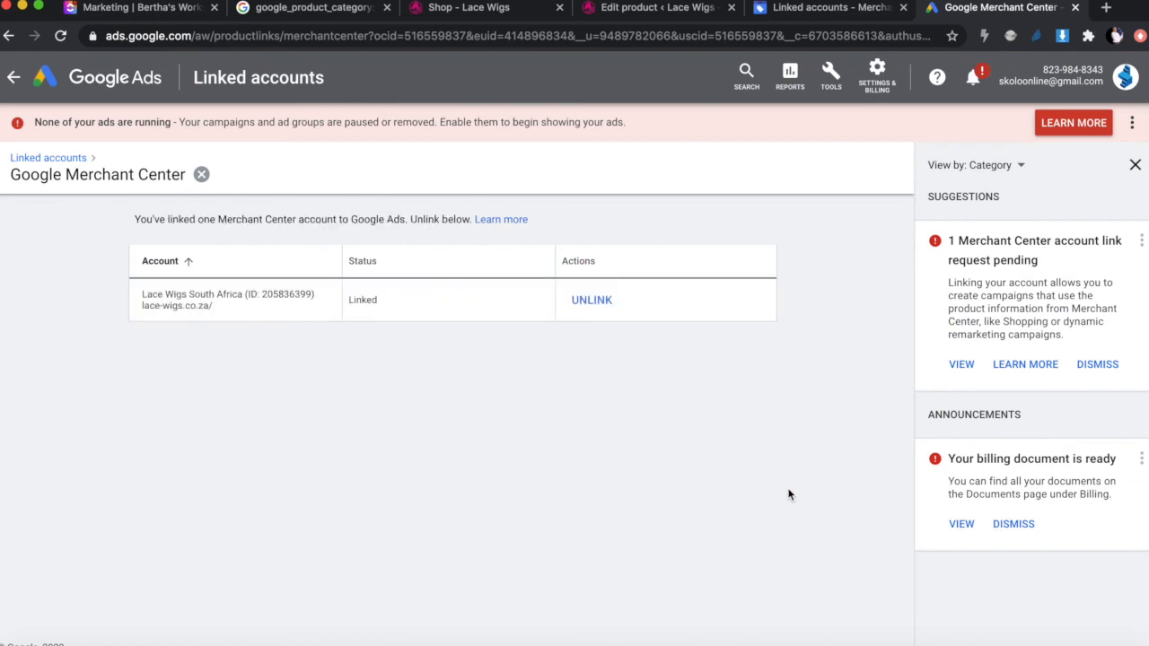
{"action": "left_click", "coordinate": [1134, 165]}
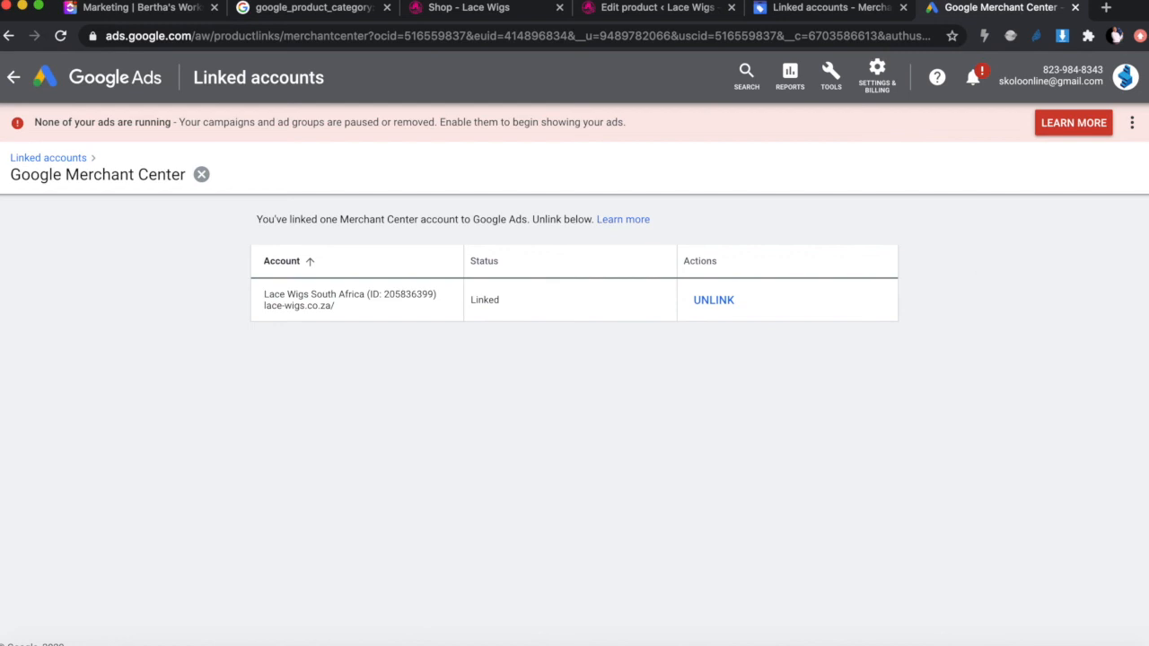
{"action": "left_click", "coordinate": [821, 13]}
{"action": "left_click", "coordinate": [17, 80]}
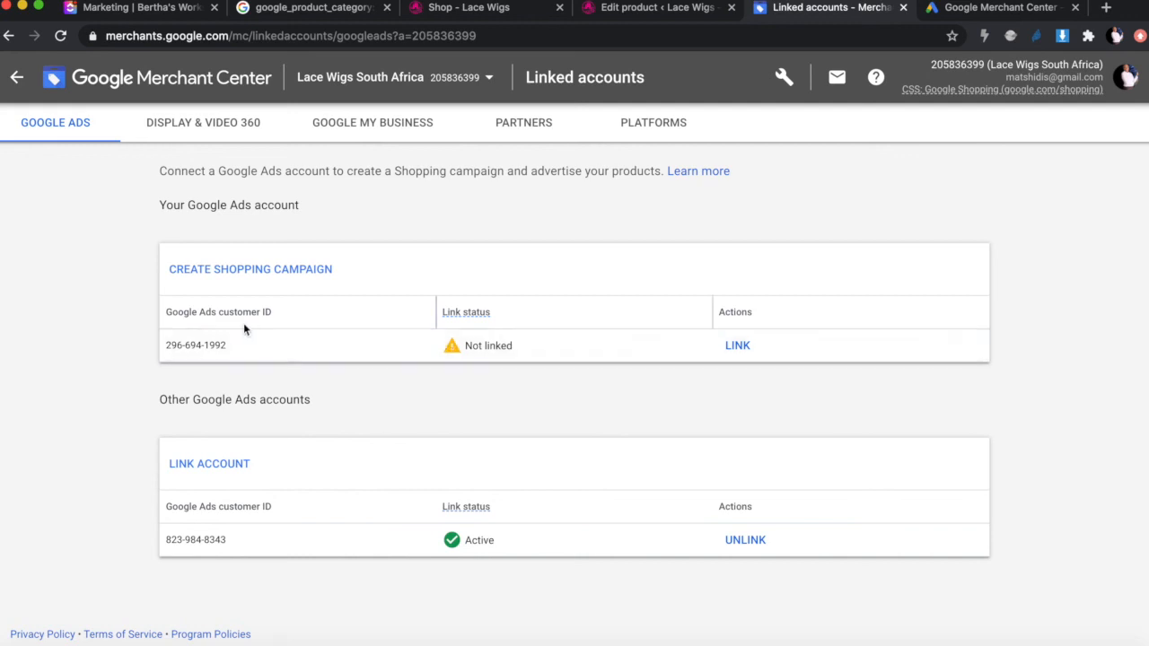
Step: Return to Google Ads and go back to the Shopping campaigns overview
{"action": "left_click", "coordinate": [965, 8]}
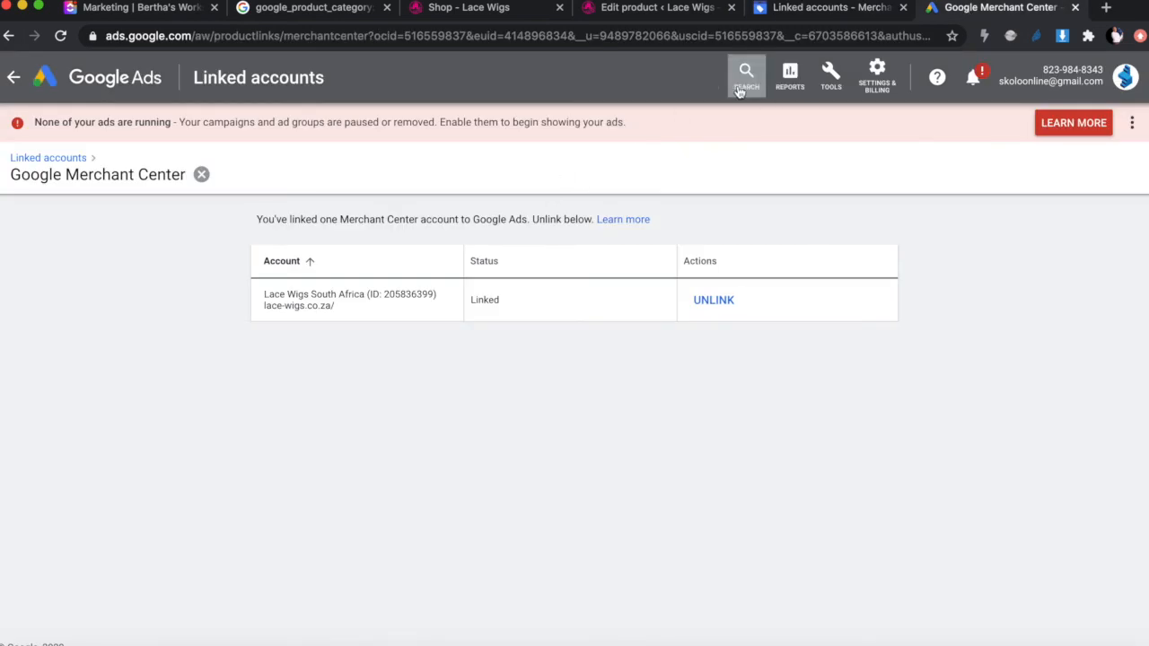
{"action": "left_click", "coordinate": [12, 81]}
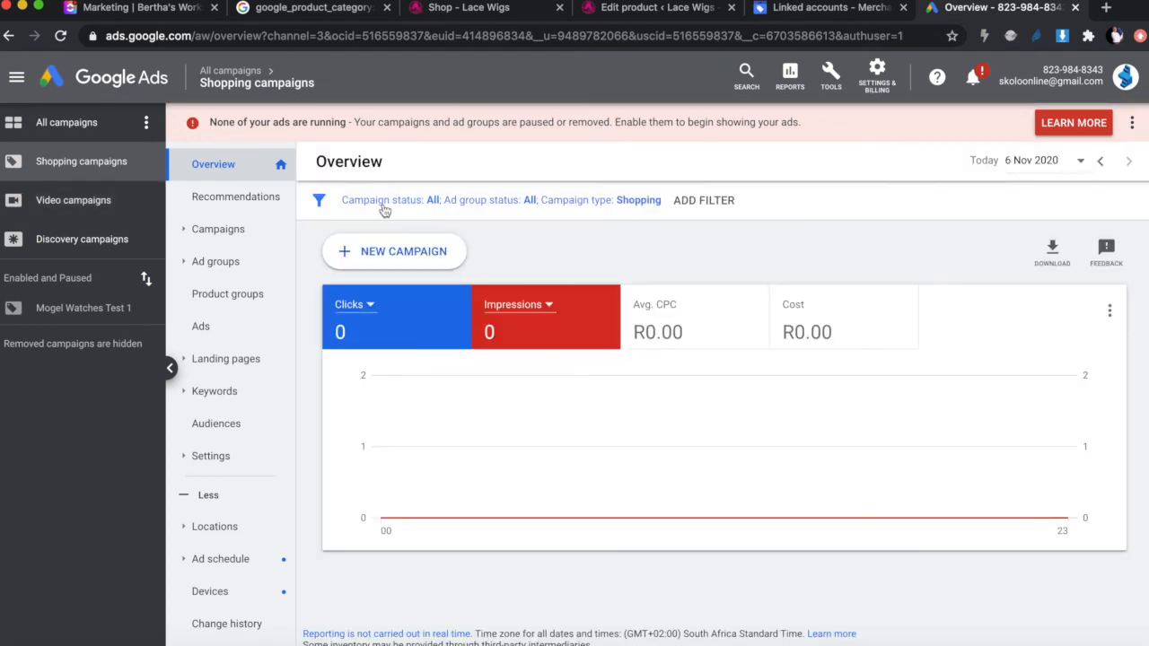
Step: Start a new campaign with the Sales goal and the Shopping campaign type
{"action": "left_click", "coordinate": [390, 249]}
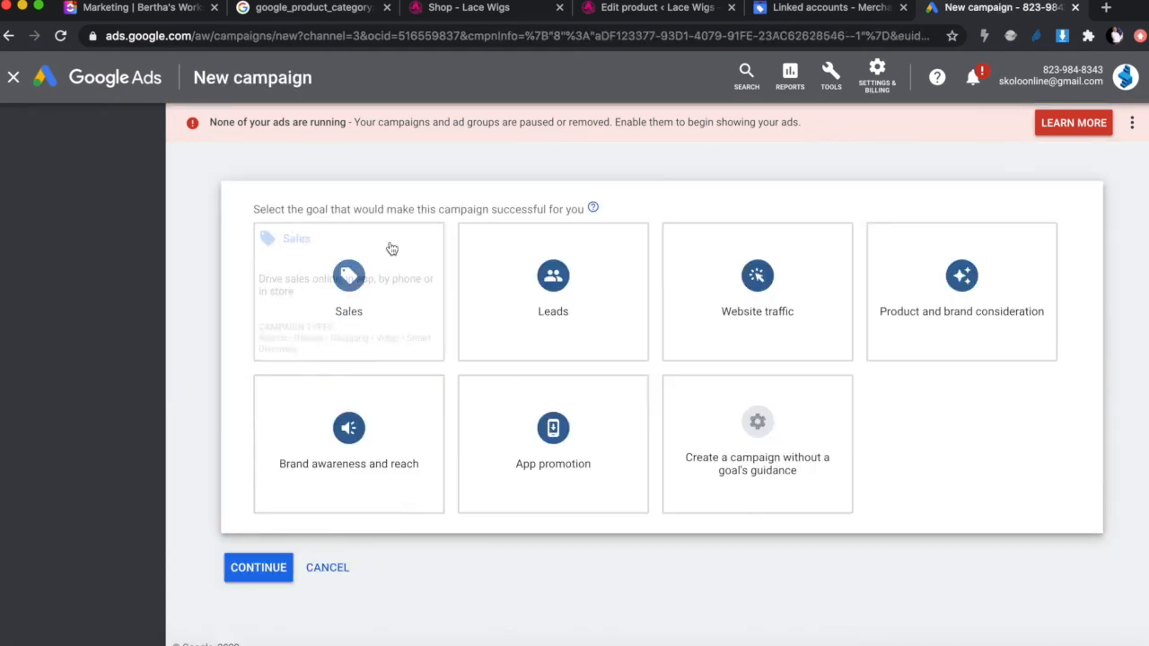
{"action": "left_click", "coordinate": [258, 280]}
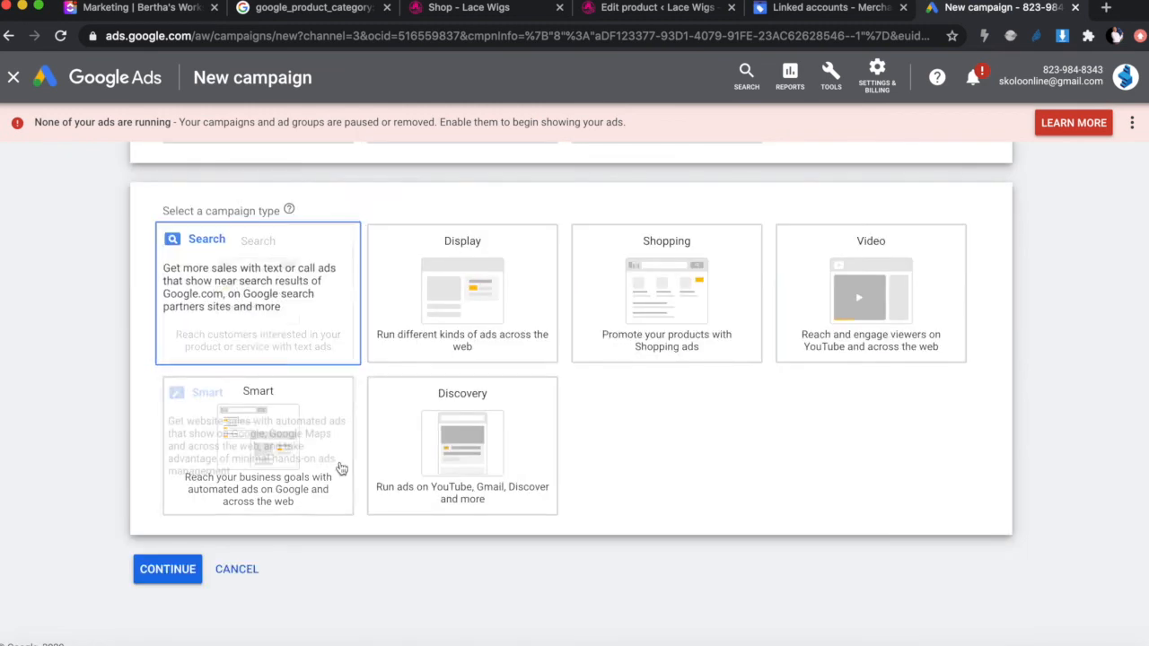
{"action": "left_click", "coordinate": [699, 307]}
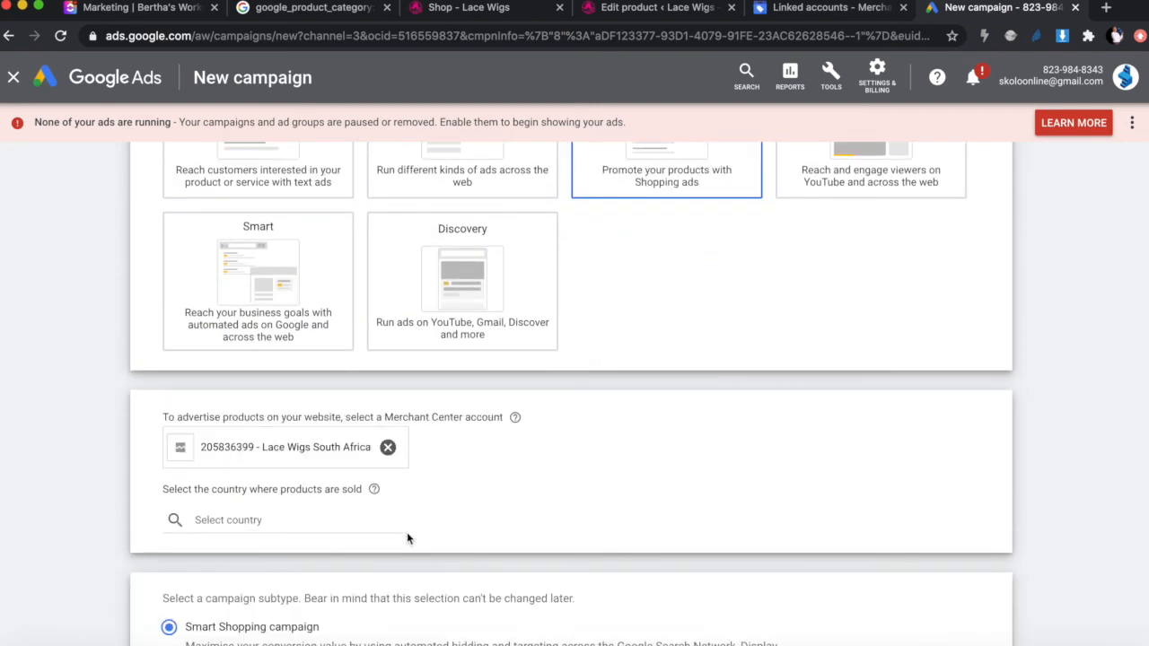
{"action": "scroll", "coordinate": [407, 534], "scroll_direction": "down", "scroll_amount": 1}
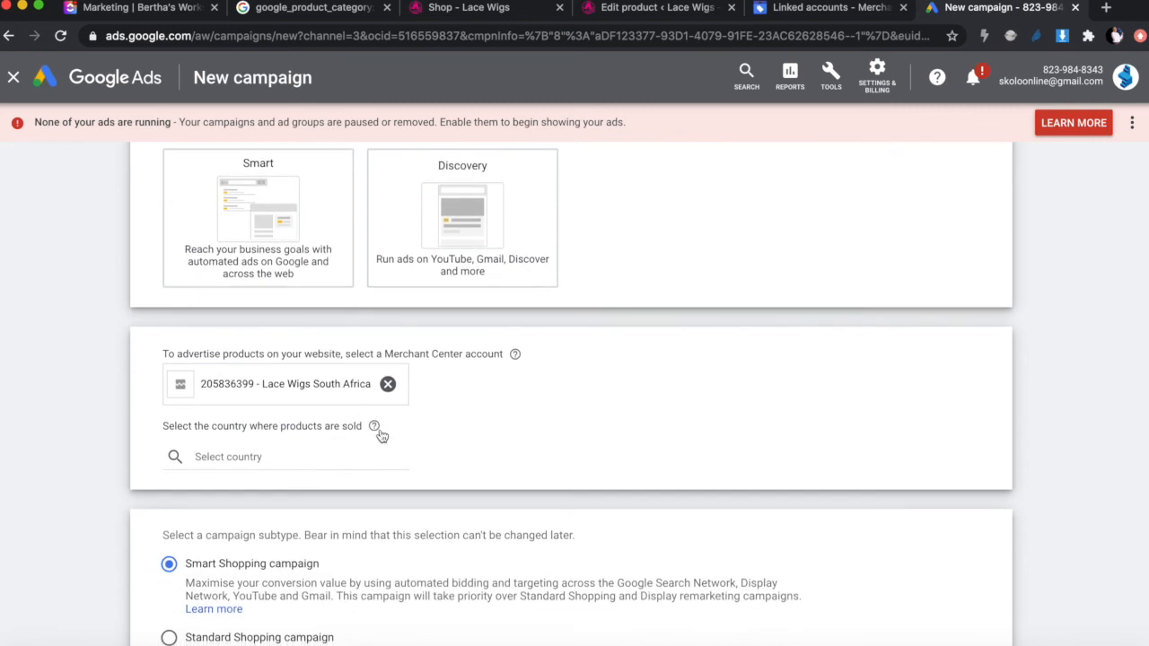
{"action": "scroll", "coordinate": [419, 469], "scroll_direction": "down", "scroll_amount": 1}
{"action": "scroll", "coordinate": [417, 468], "scroll_direction": "down", "scroll_amount": 1}
Step: Choose South Africa as the country of sale and select Standard Shopping campaign
{"action": "left_click", "coordinate": [253, 410]}
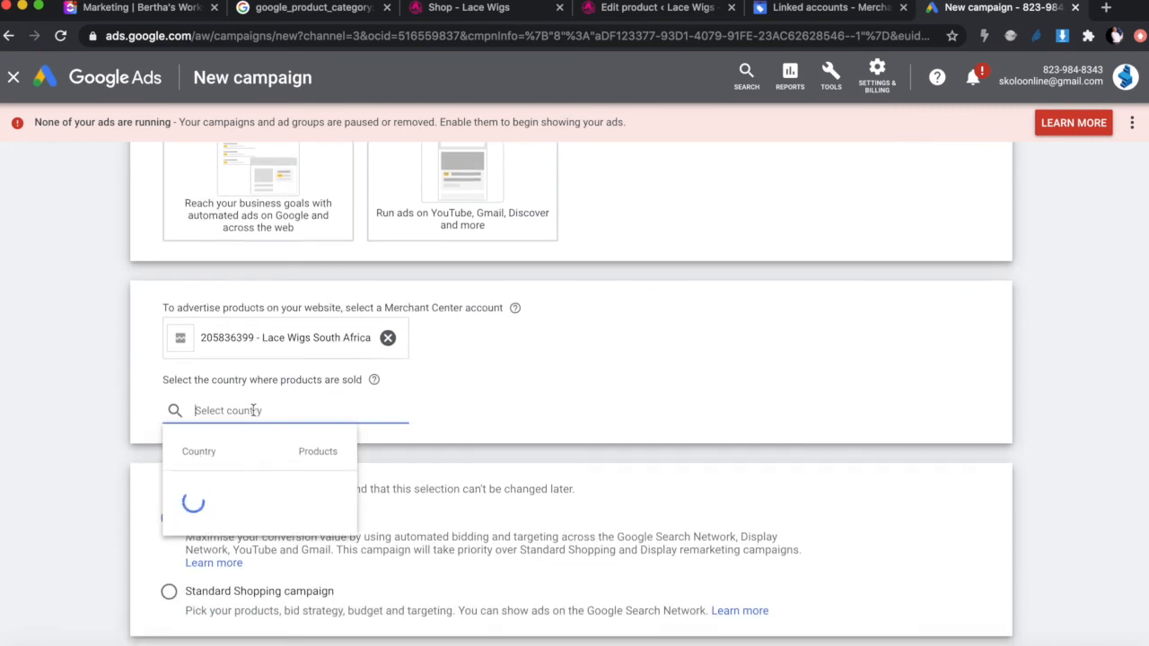
{"action": "type", "text": "south"}
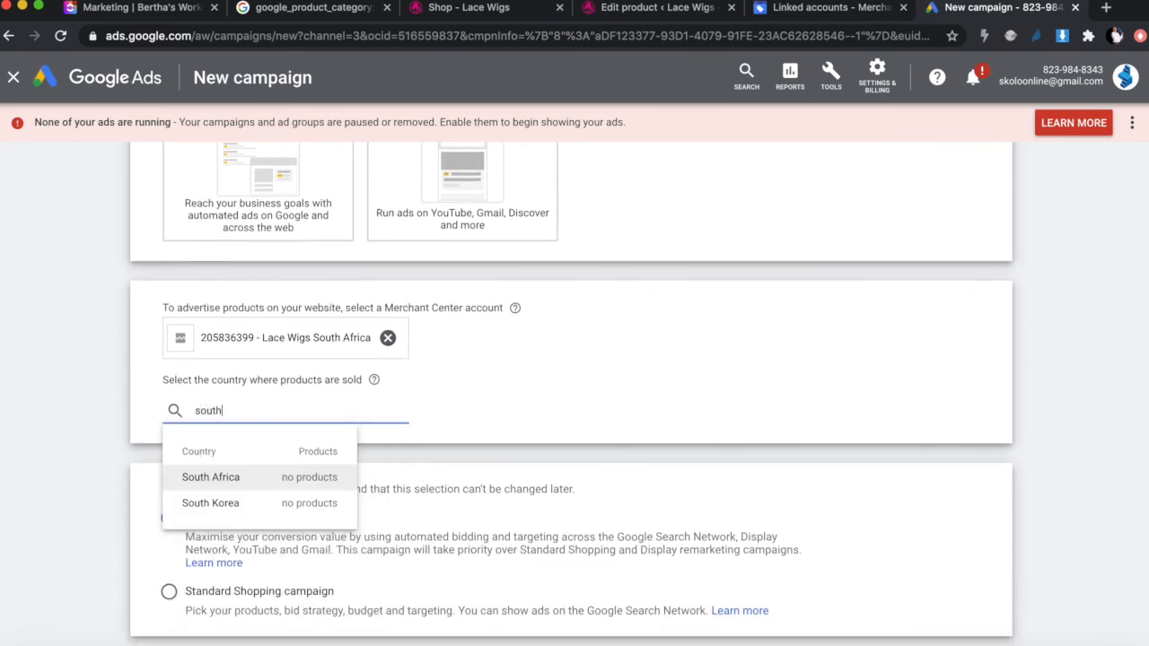
{"action": "left_click", "coordinate": [255, 478]}
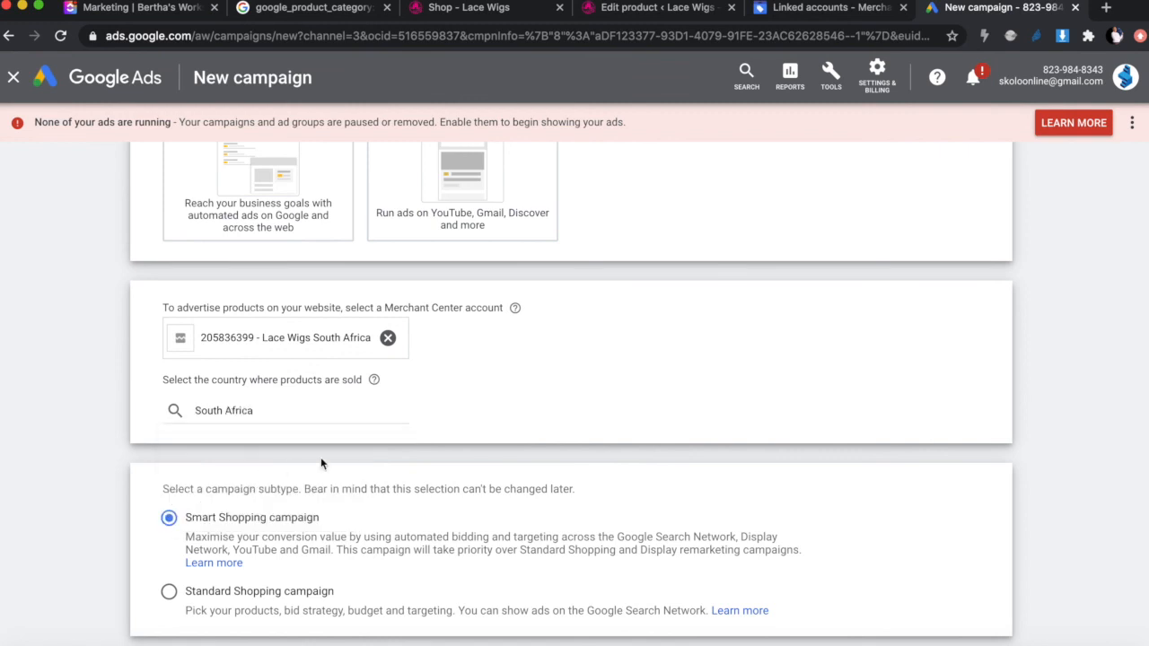
{"action": "scroll", "coordinate": [321, 463], "scroll_direction": "down", "scroll_amount": 1}
{"action": "scroll", "coordinate": [321, 461], "scroll_direction": "down", "scroll_amount": 2}
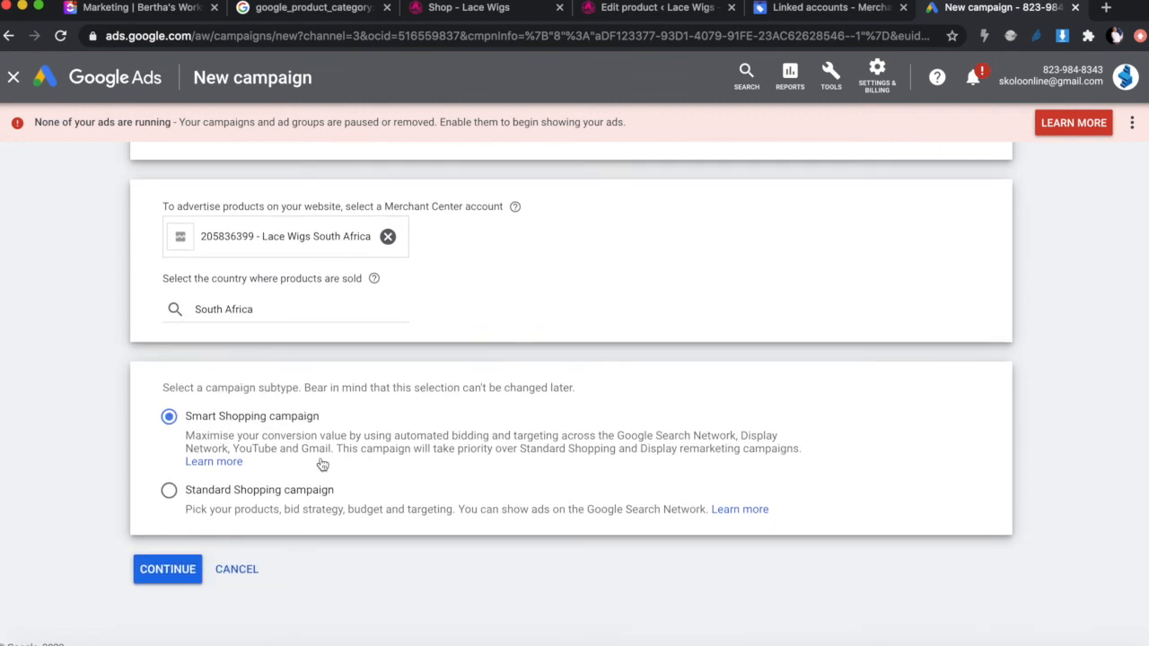
{"action": "left_click", "coordinate": [169, 493]}
Step: Name the campaign 'Lace Wig' in the settings and keep Manual CPC as the bid strategy
{"action": "left_click", "coordinate": [154, 572]}
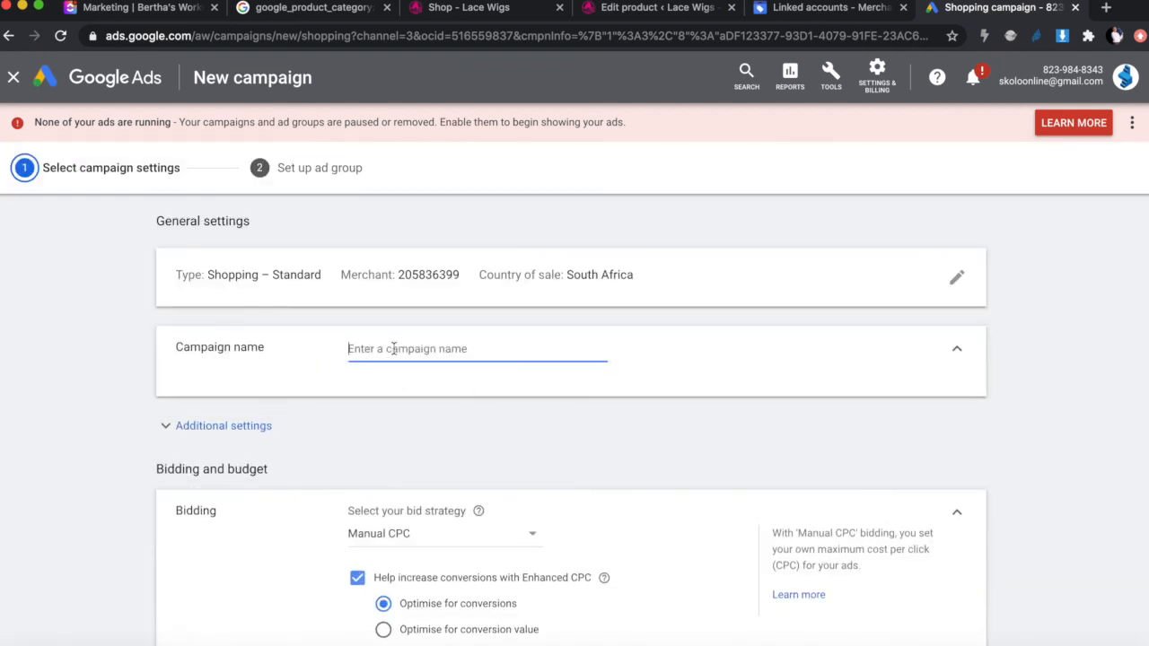
{"action": "type", "text": "Lace"}
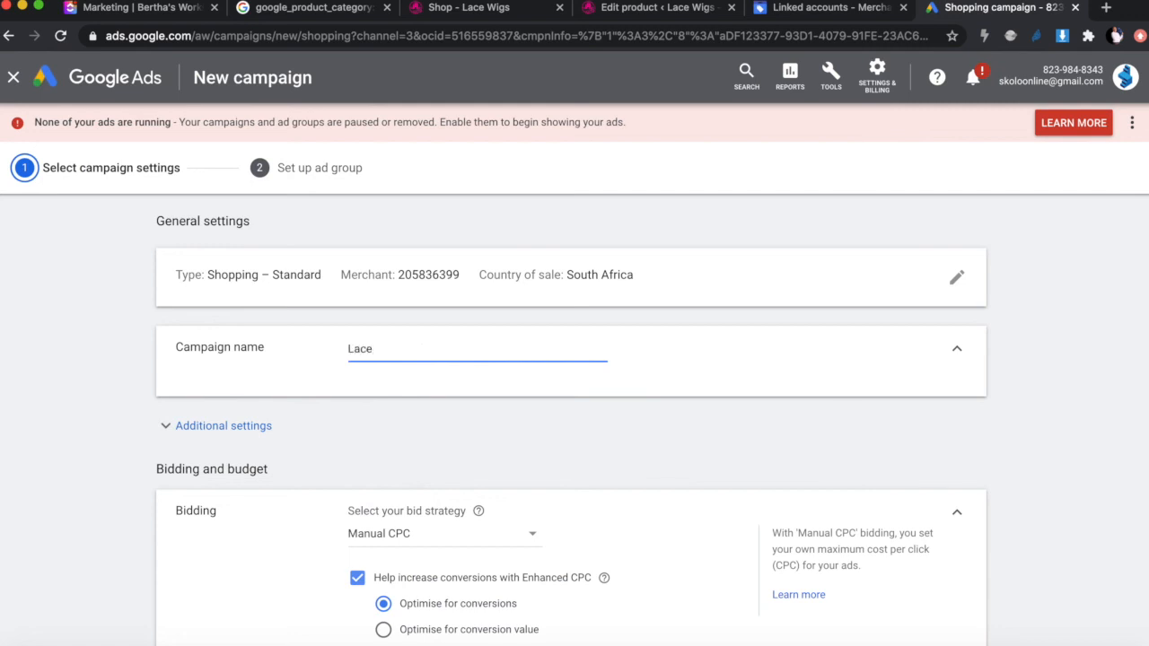
{"action": "type", "text": " Wig"}
{"action": "scroll", "coordinate": [538, 438], "scroll_direction": "down", "scroll_amount": 3}
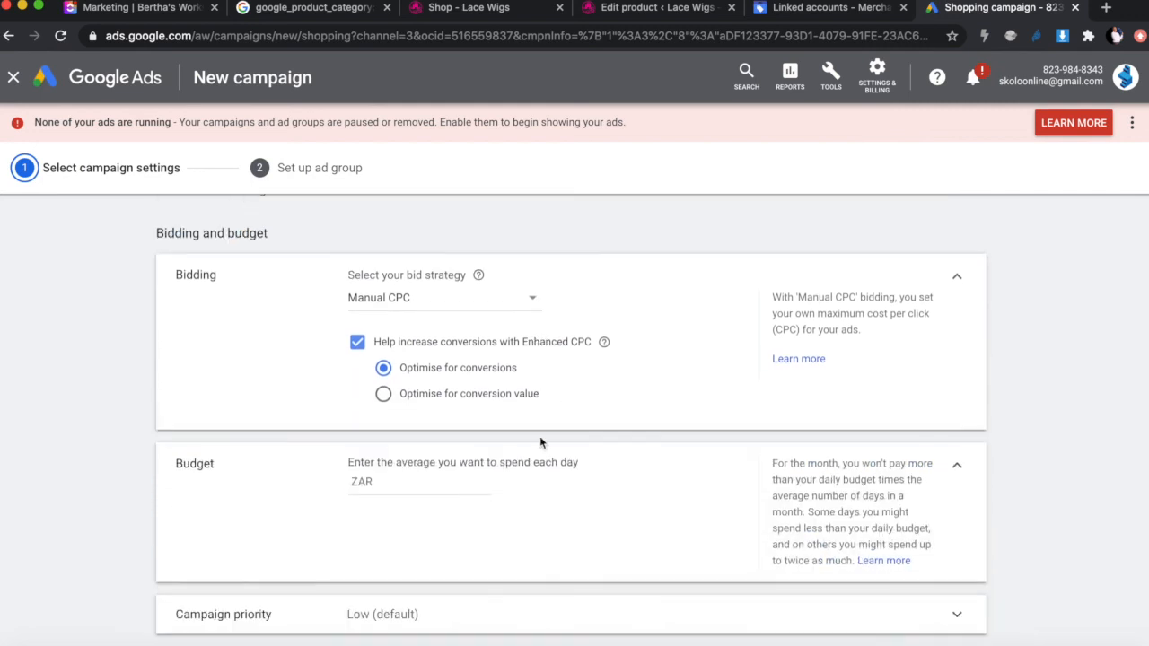
{"action": "left_click", "coordinate": [436, 300]}
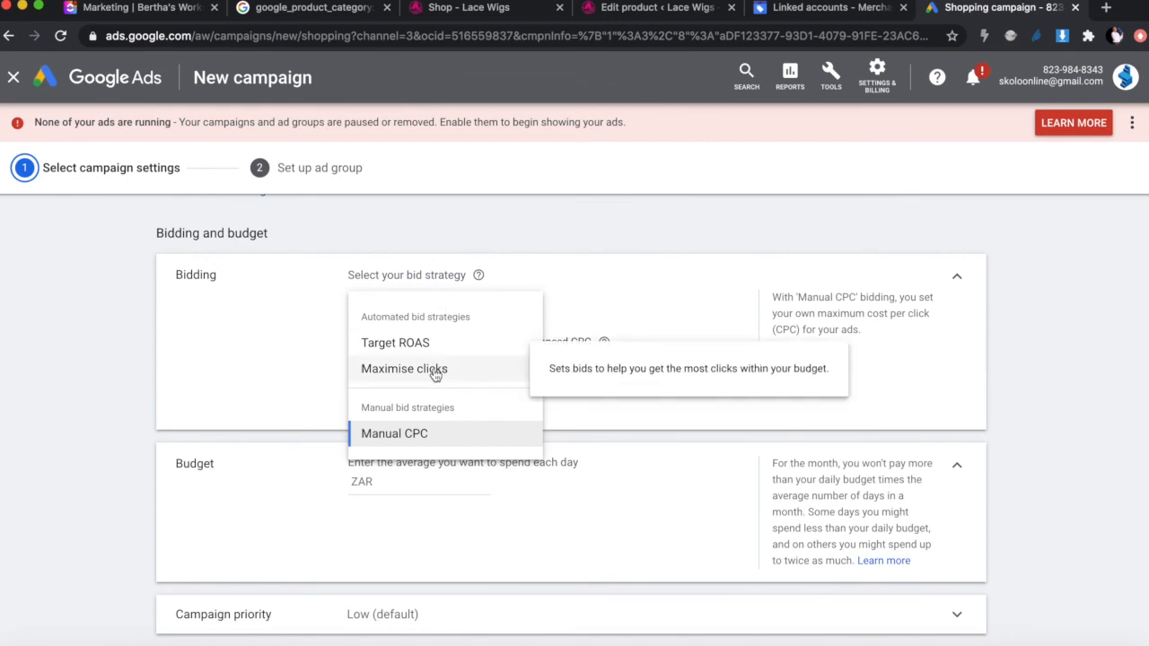
{"action": "left_click", "coordinate": [618, 264]}
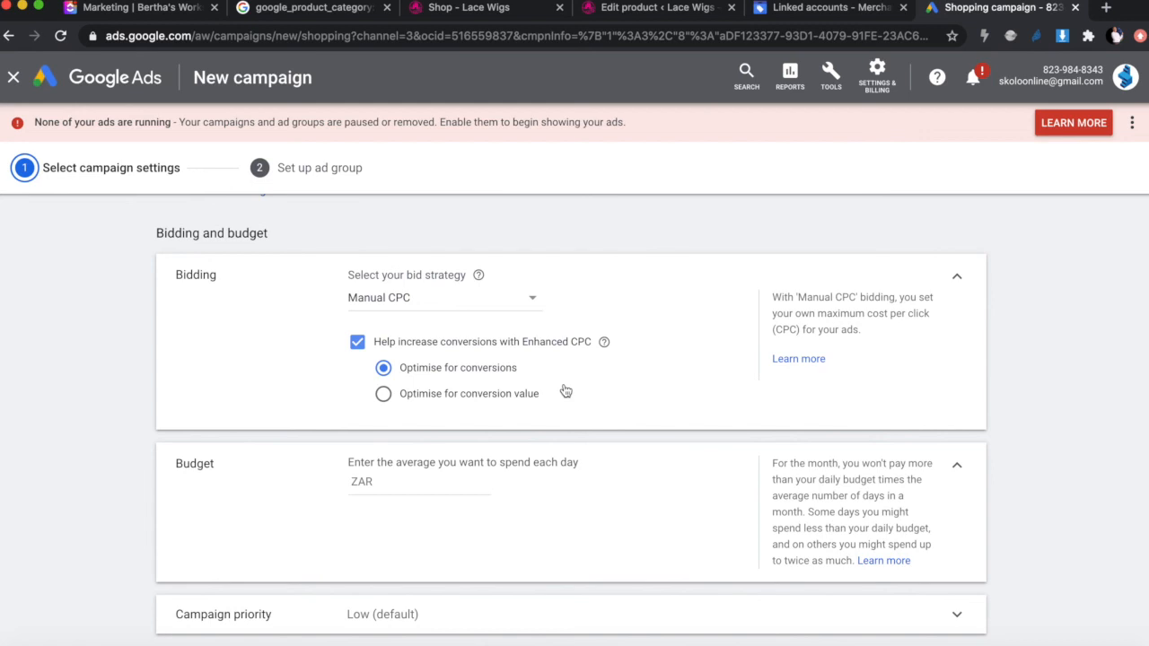
{"action": "scroll", "coordinate": [563, 386], "scroll_direction": "down", "scroll_amount": 2}
Step: Enter a ZAR 50 daily budget and set the campaign priority to Medium
{"action": "left_click", "coordinate": [469, 385]}
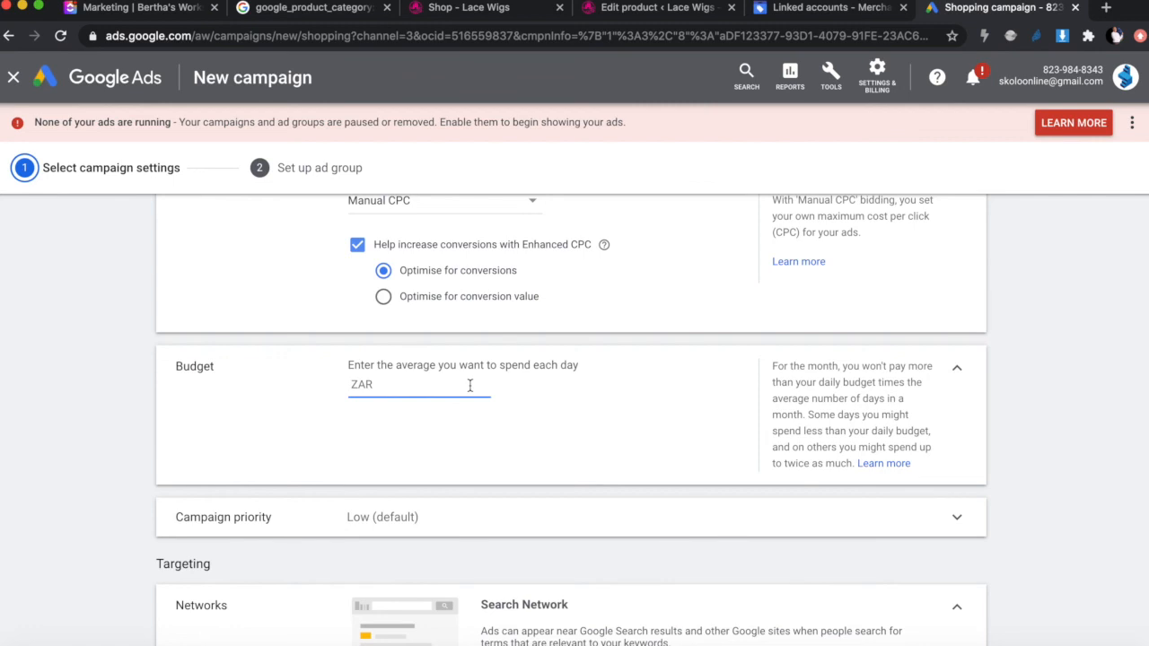
{"action": "type", "text": "50"}
{"action": "scroll", "coordinate": [643, 524], "scroll_direction": "down", "scroll_amount": 3}
{"action": "left_click", "coordinate": [526, 392]}
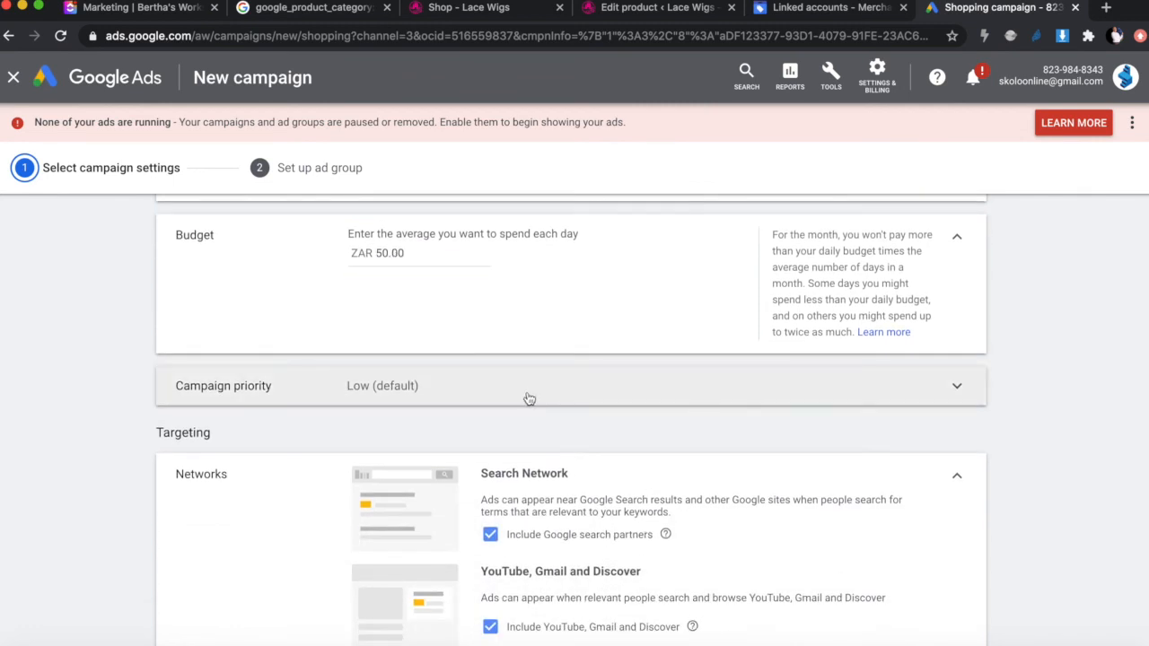
{"action": "left_click", "coordinate": [404, 453]}
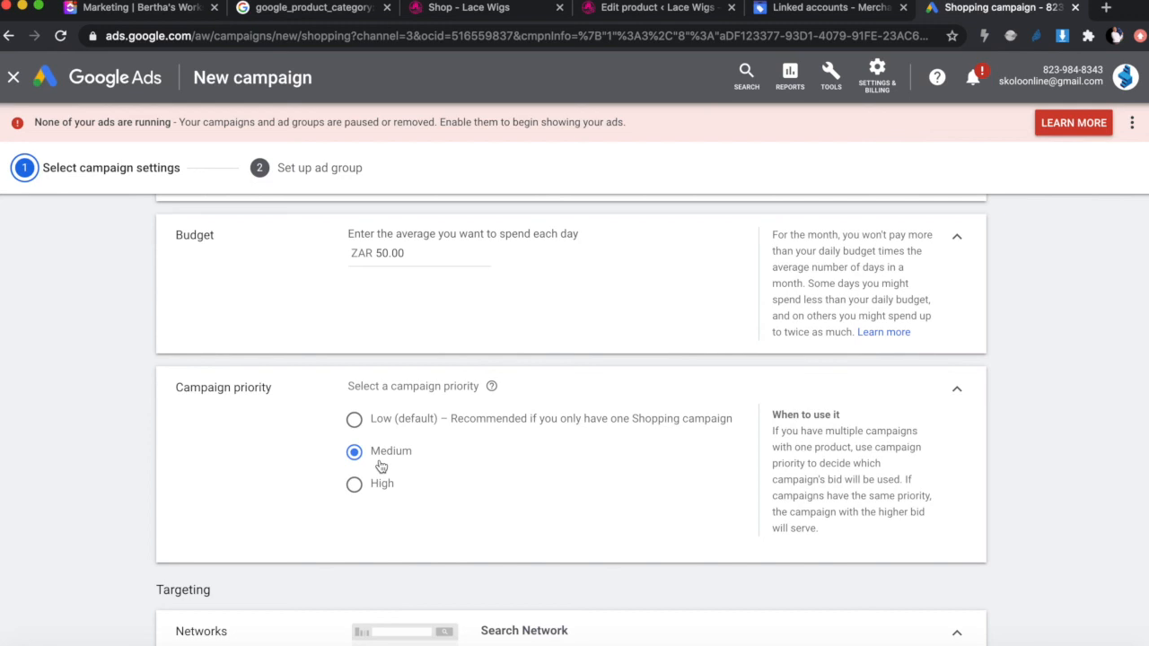
{"action": "scroll", "coordinate": [455, 465], "scroll_direction": "down", "scroll_amount": 3}
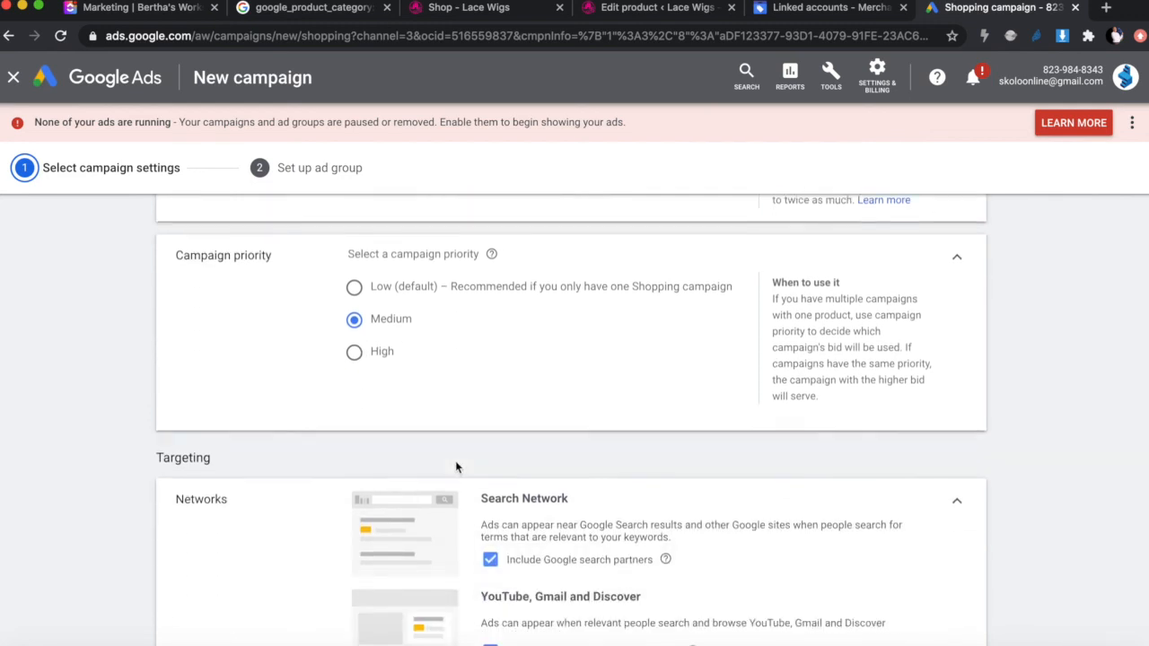
{"action": "scroll", "coordinate": [455, 467], "scroll_direction": "down", "scroll_amount": 6}
{"action": "scroll", "coordinate": [455, 467], "scroll_direction": "up", "scroll_amount": 2}
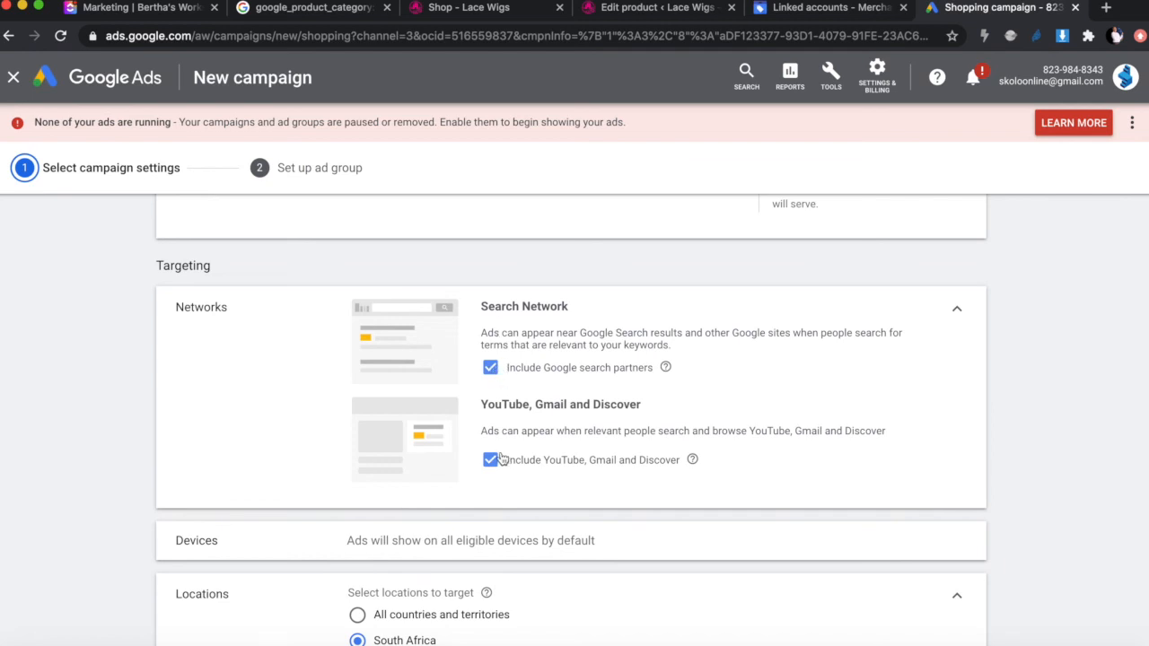
{"action": "scroll", "coordinate": [500, 459], "scroll_direction": "down", "scroll_amount": 5}
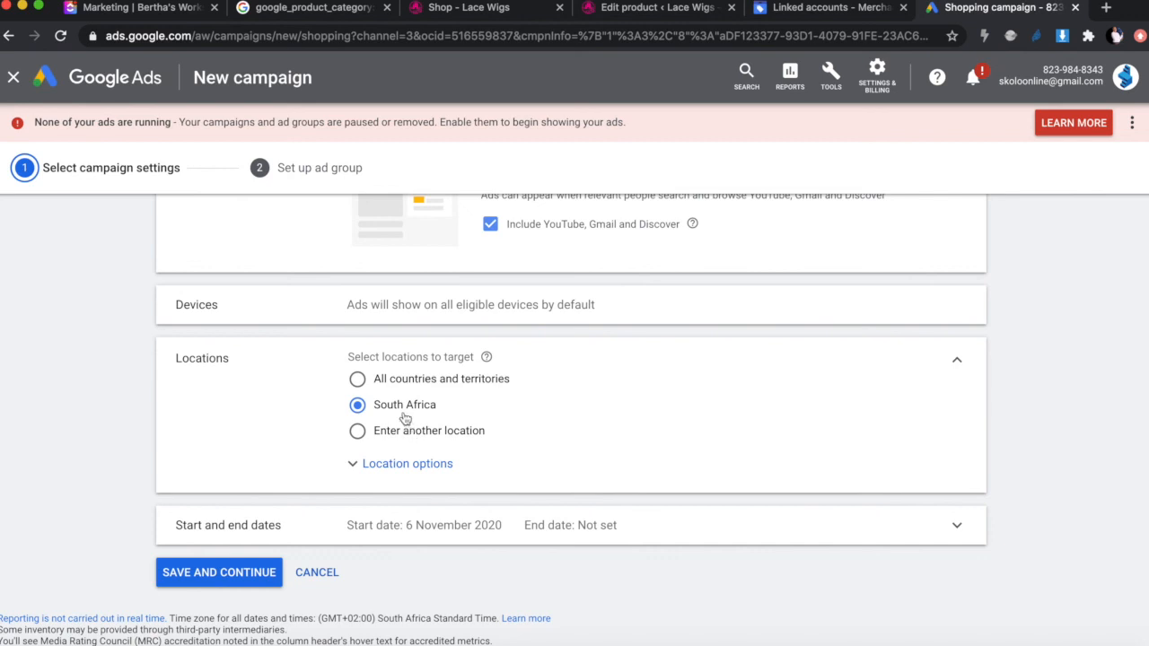
{"action": "scroll", "coordinate": [503, 491], "scroll_direction": "down", "scroll_amount": 1}
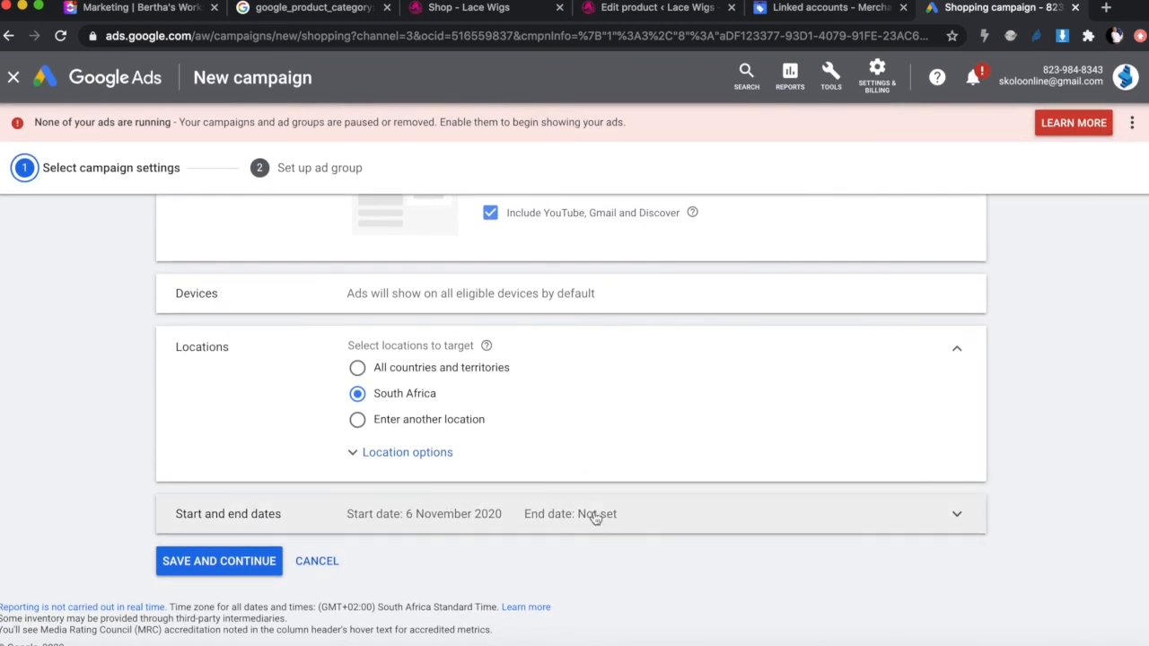
Step: Save the campaign settings to reach ad group setup, then open a new browser tab
{"action": "left_click", "coordinate": [206, 559]}
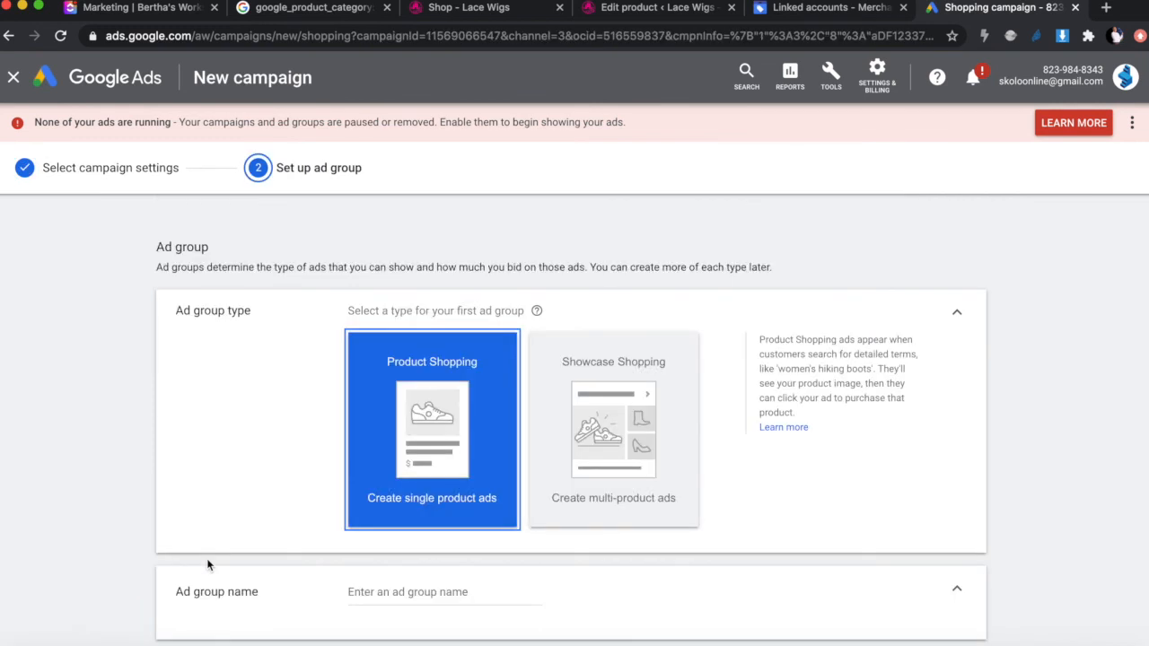
{"action": "scroll", "coordinate": [210, 565], "scroll_direction": "down", "scroll_amount": 2}
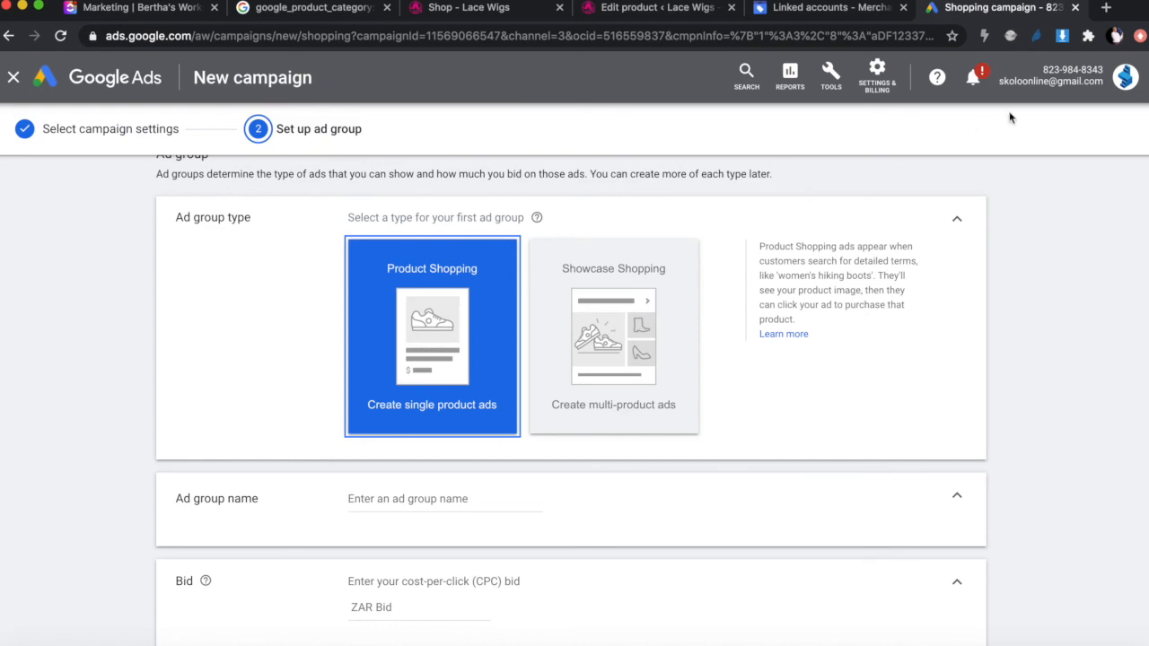
{"action": "left_click", "coordinate": [1109, 7]}
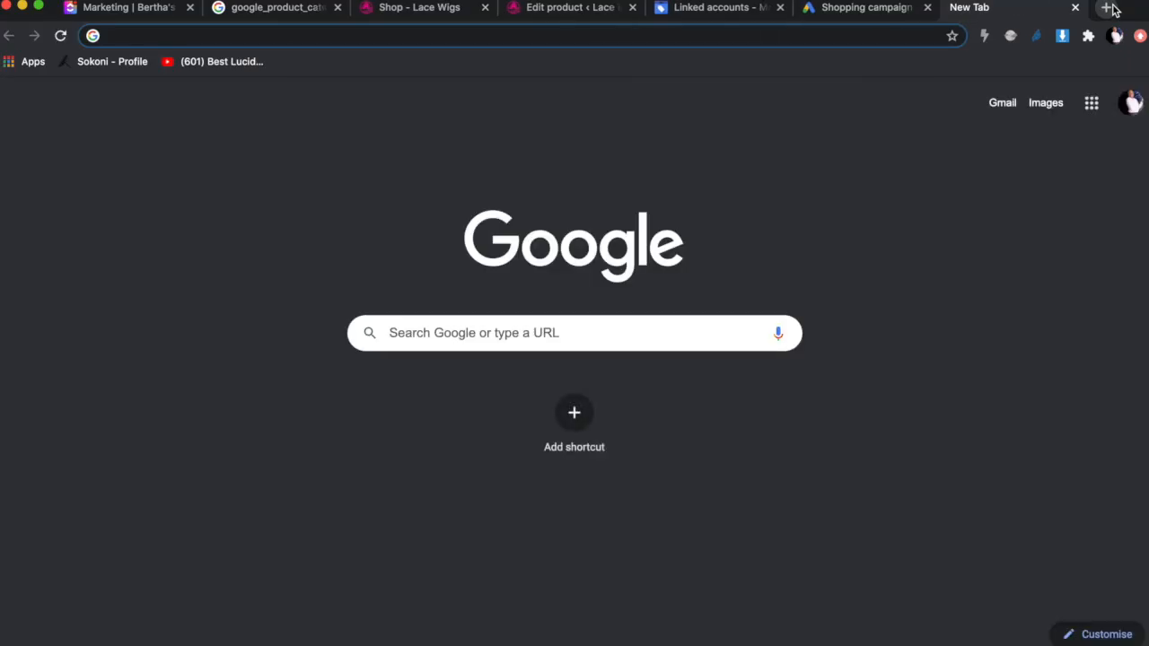
Step: Search Google for 'ladies watches', view its Shopping results, then return to Google Ads
{"action": "type", "text": "ladies"}
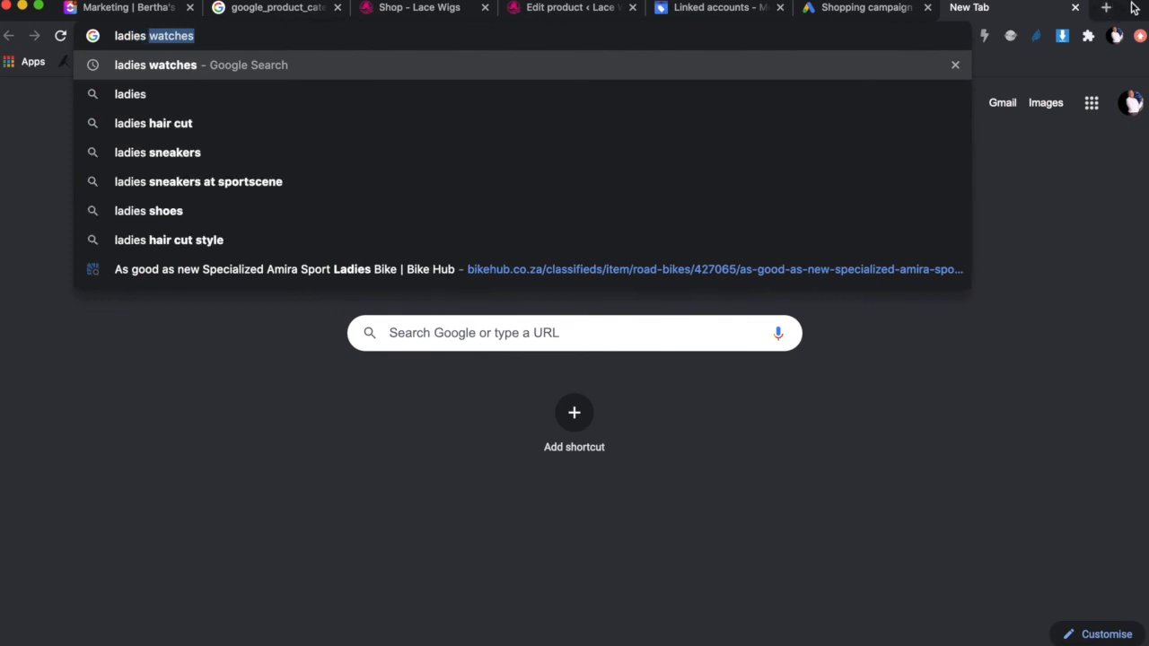
{"action": "key", "text": "Return"}
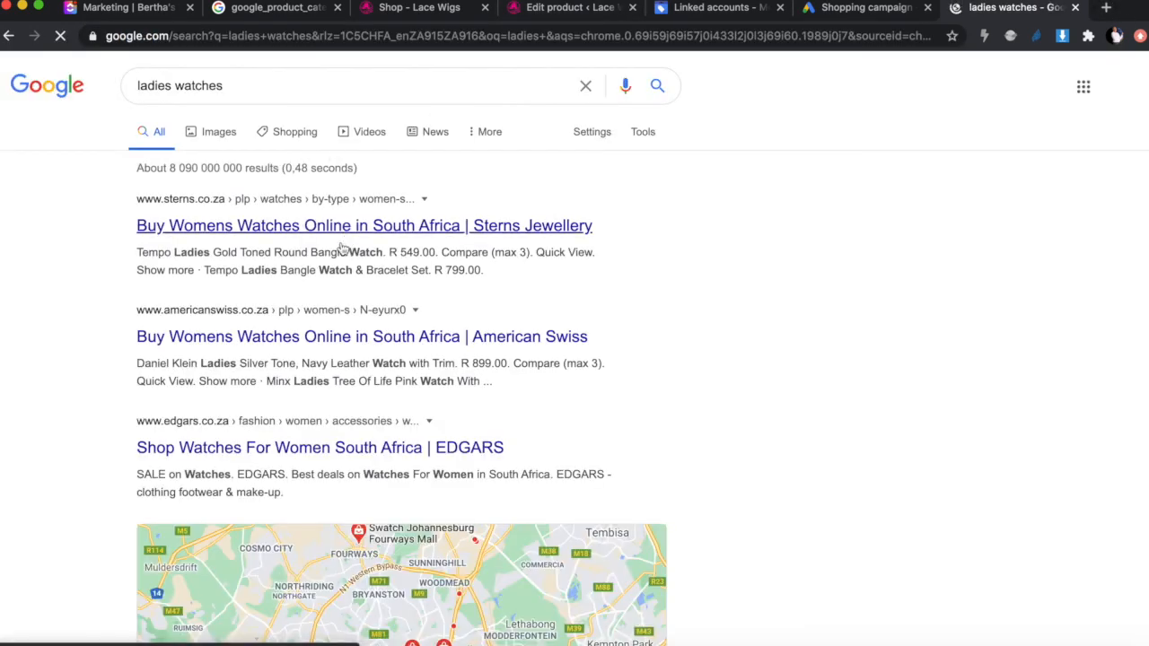
{"action": "scroll", "coordinate": [283, 323], "scroll_direction": "down", "scroll_amount": 2}
{"action": "scroll", "coordinate": [283, 323], "scroll_direction": "up", "scroll_amount": 2}
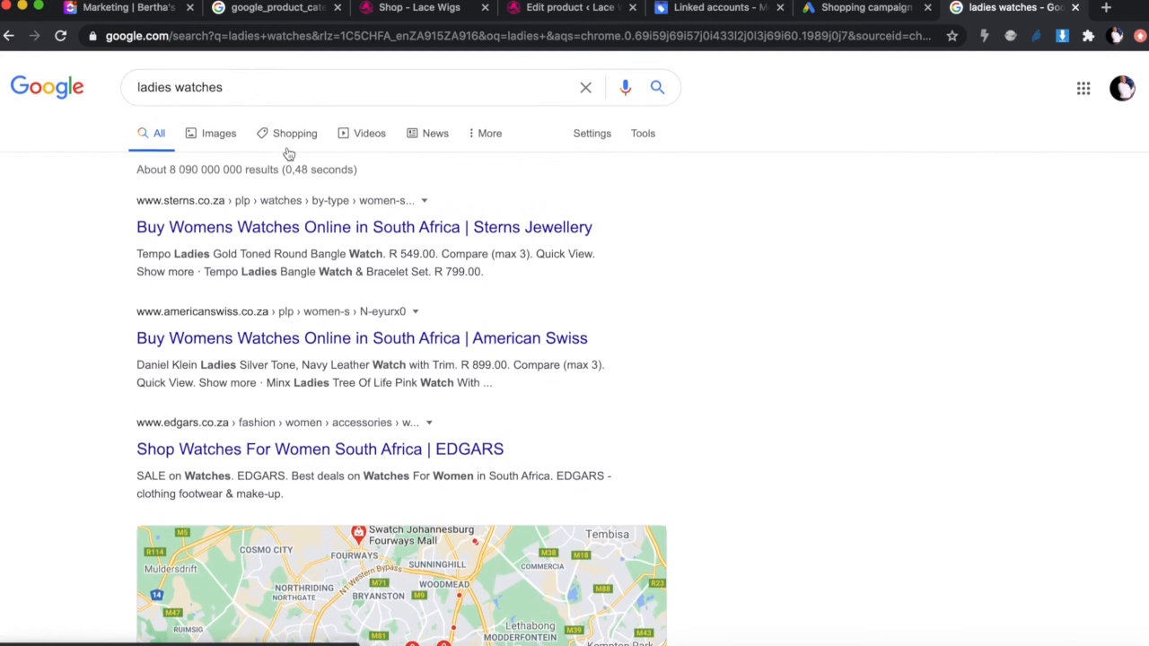
{"action": "left_click", "coordinate": [296, 133]}
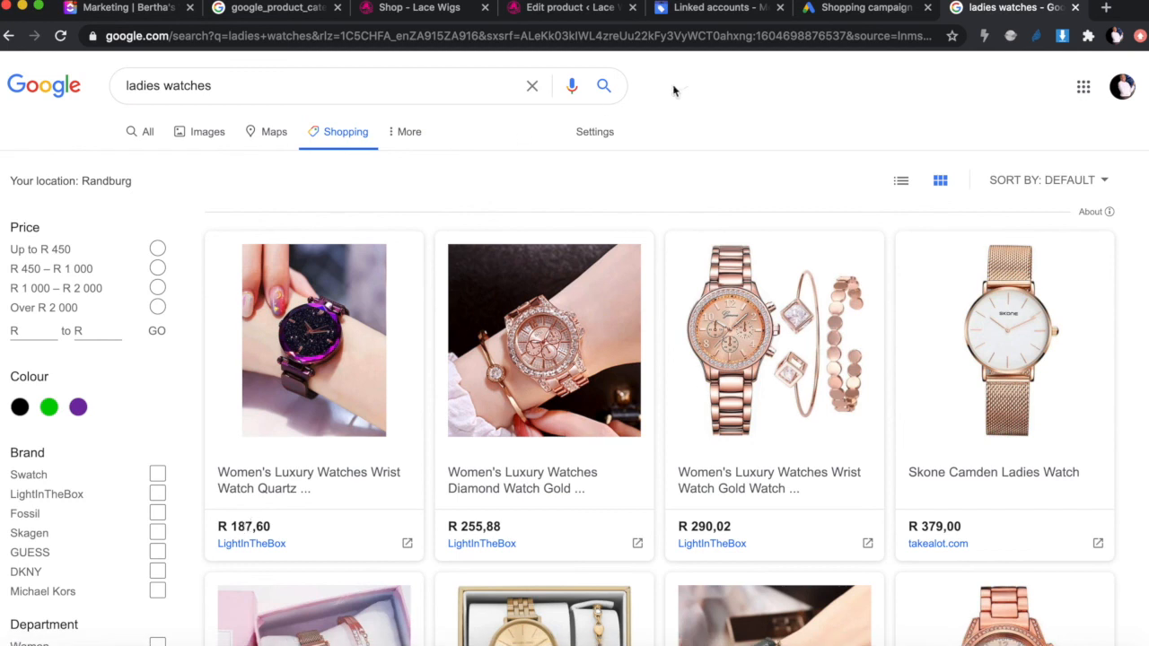
{"action": "left_click", "coordinate": [826, 12]}
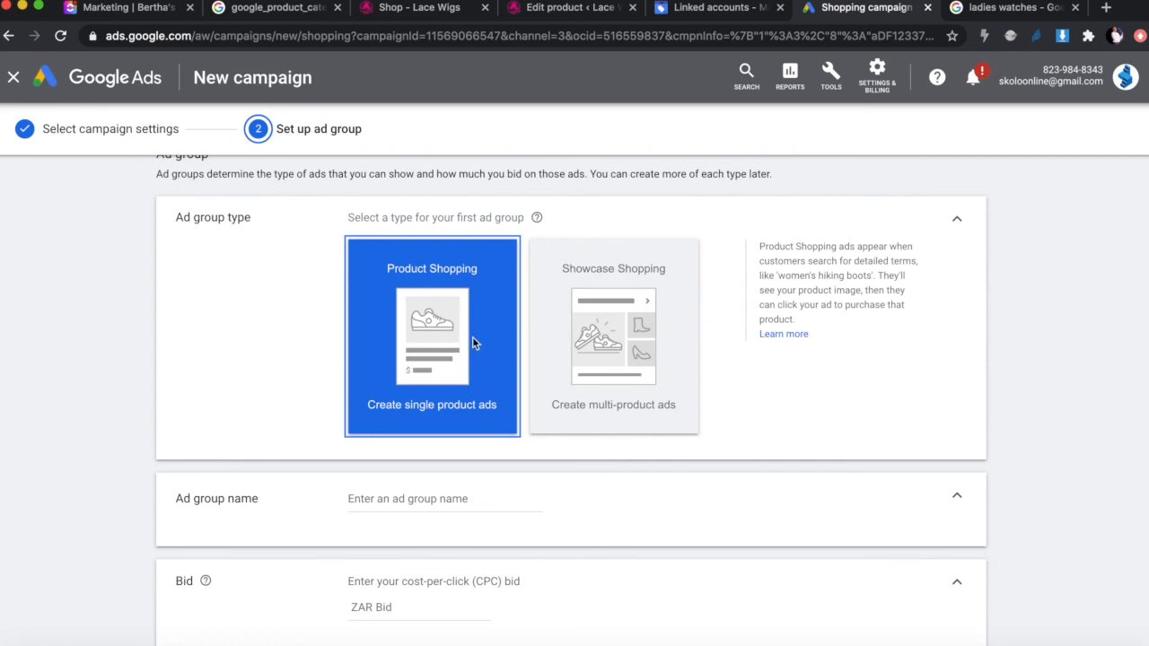
Step: Name the ad group 'Lace Wig 1', enter a ZAR 1 bid, and save the campaign
{"action": "scroll", "coordinate": [451, 453], "scroll_direction": "down", "scroll_amount": 3}
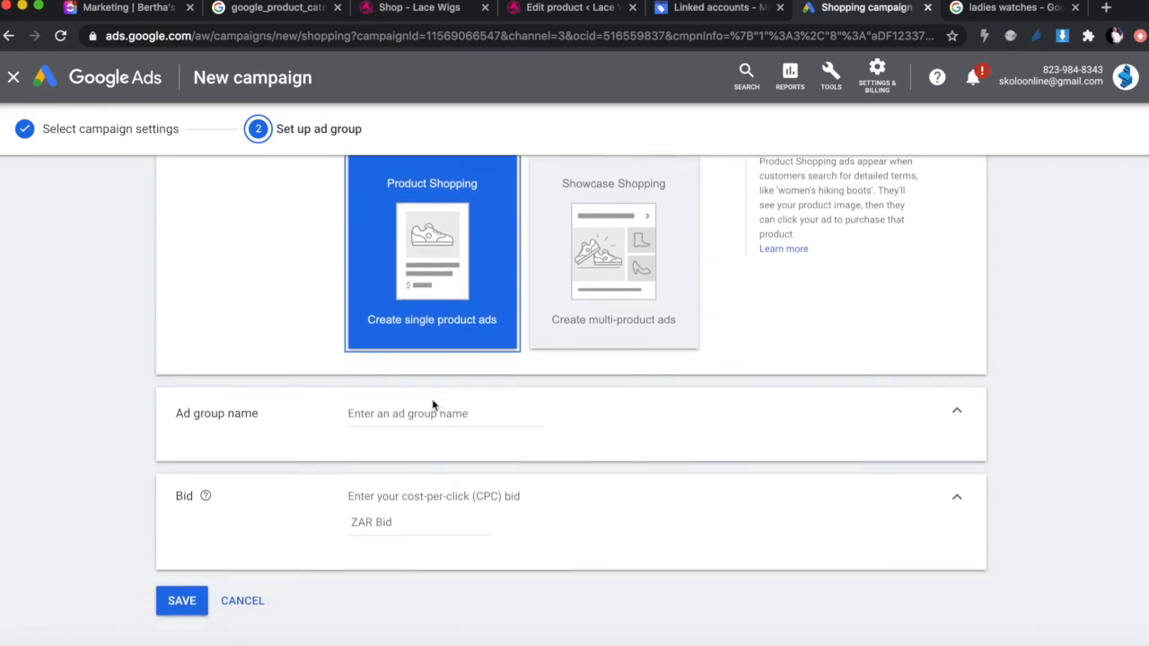
{"action": "left_click", "coordinate": [428, 396]}
{"action": "type", "text": "La"}
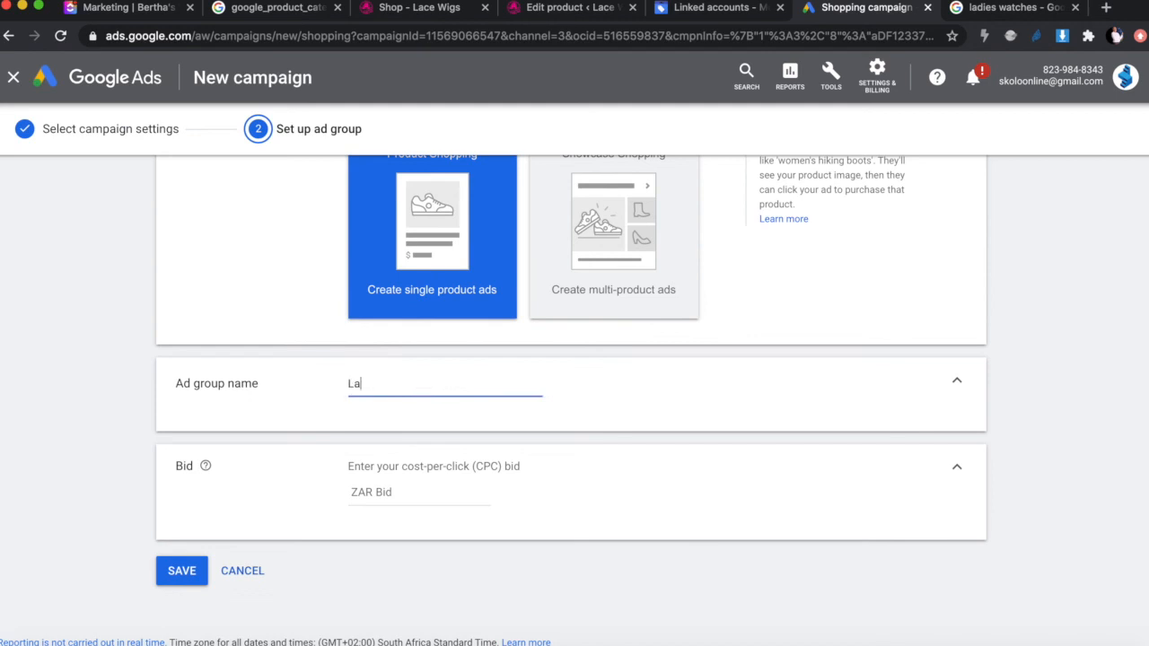
{"action": "type", "text": "ce Wig 1"}
{"action": "scroll", "coordinate": [525, 507], "scroll_direction": "down", "scroll_amount": 1}
{"action": "left_click", "coordinate": [427, 458]}
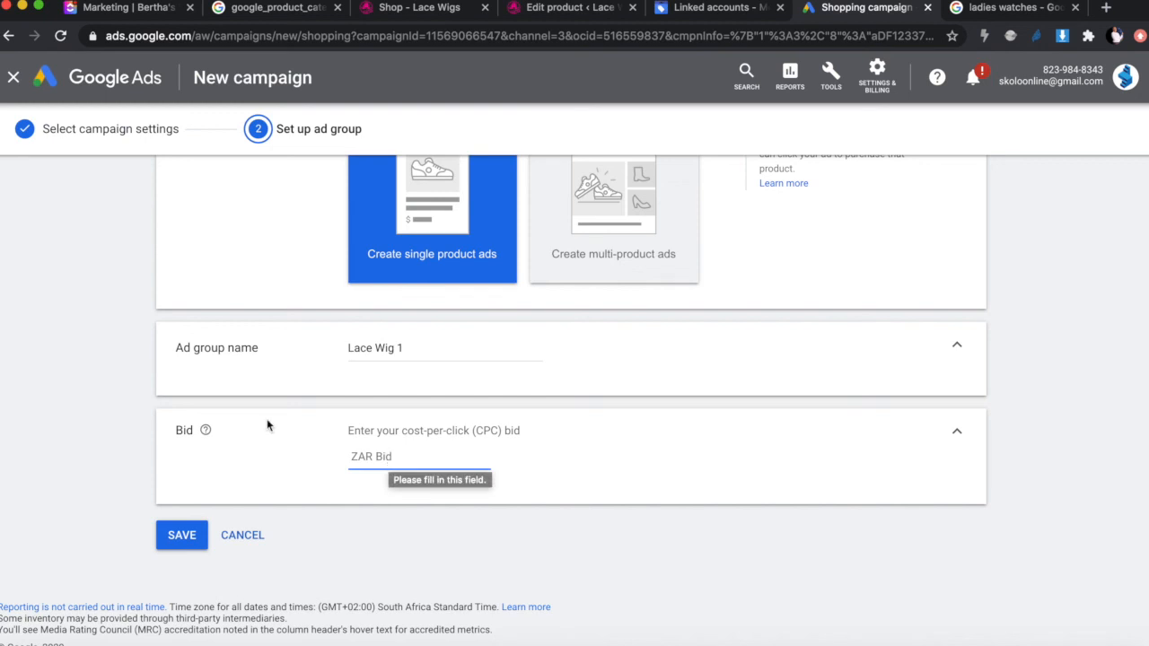
{"action": "mouse_move", "coordinate": [205, 432]}
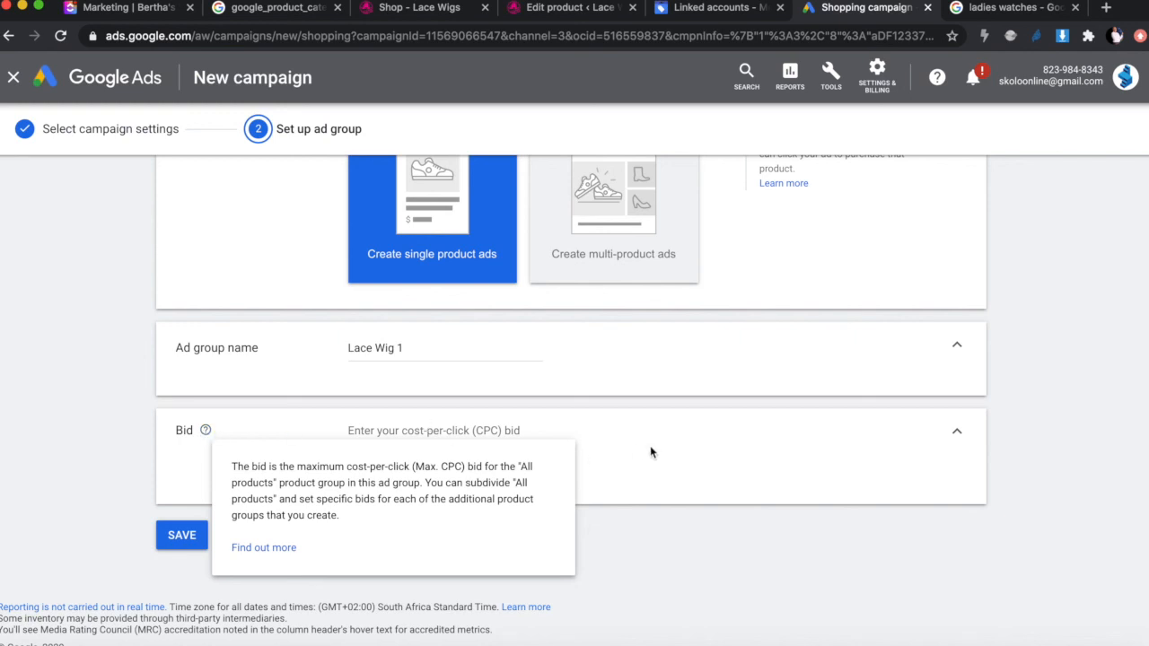
{"action": "left_click", "coordinate": [376, 457]}
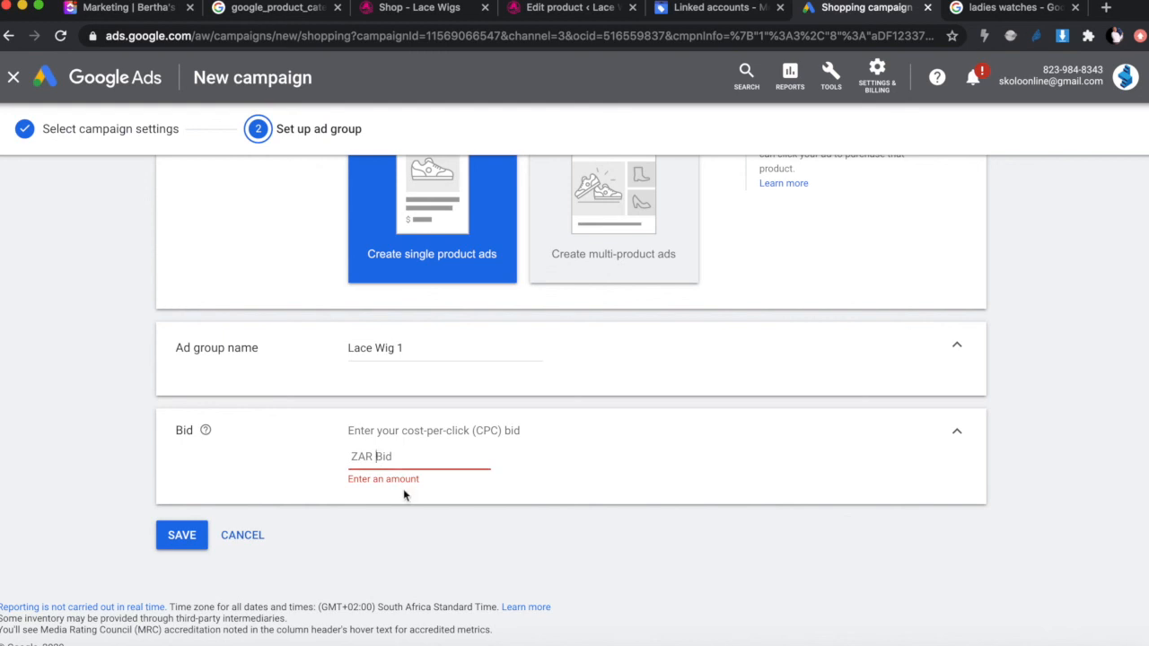
{"action": "type", "text": "1"}
{"action": "left_click", "coordinate": [430, 521]}
{"action": "left_click", "coordinate": [196, 538]}
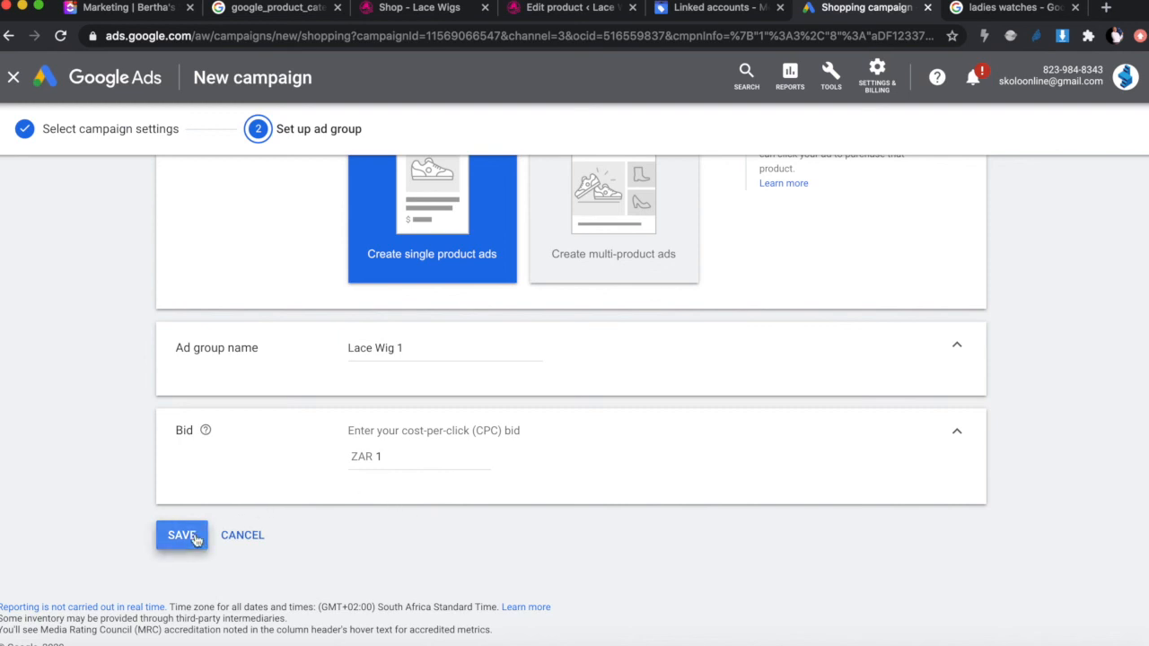